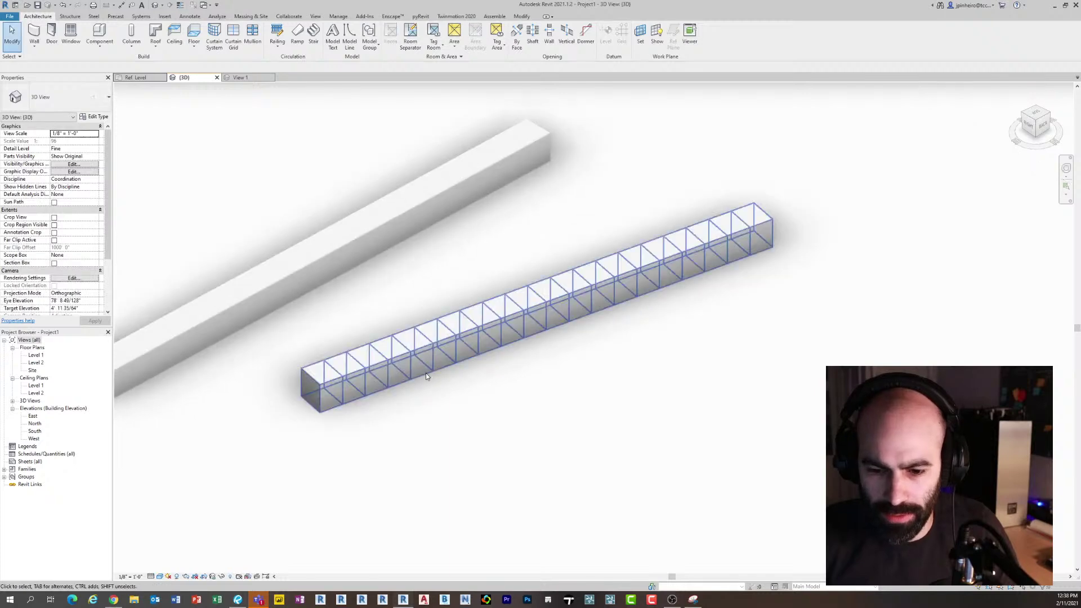
Shorten the front row of array boxes in the 3D view to a length of about 26' 6" by stretching its far end
middle_drag(372, 464, 410, 449)
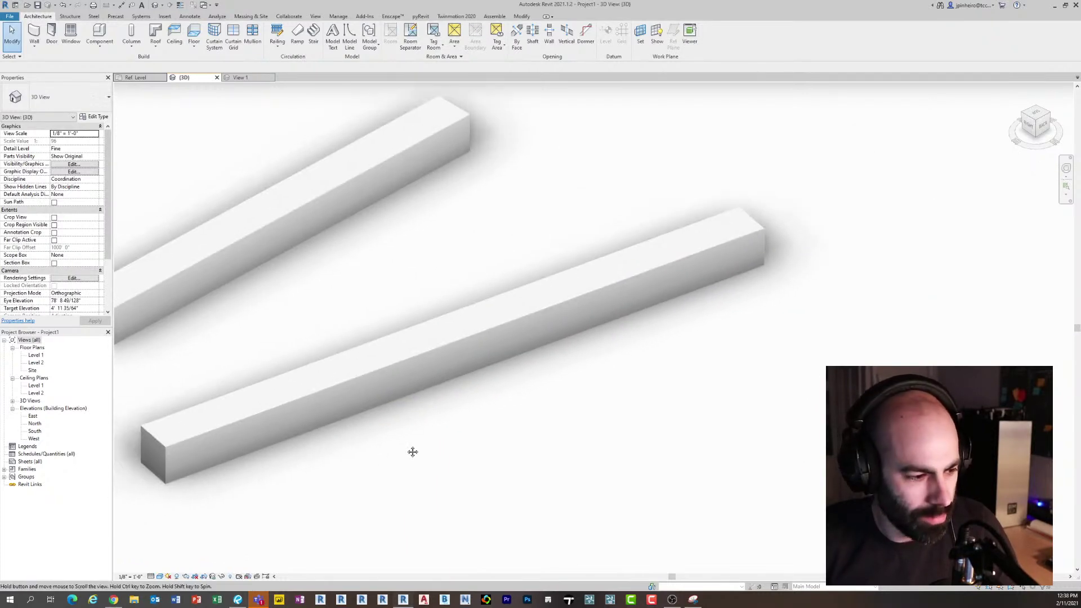
click(377, 384)
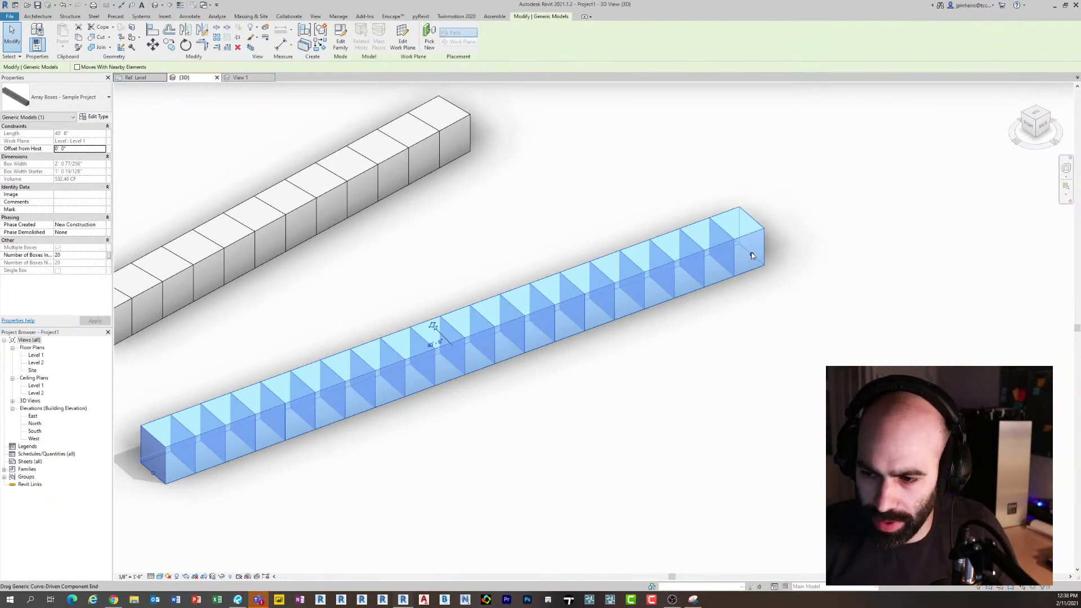
drag(752, 254, 548, 329)
click(526, 404)
scroll(467, 396, up, 1)
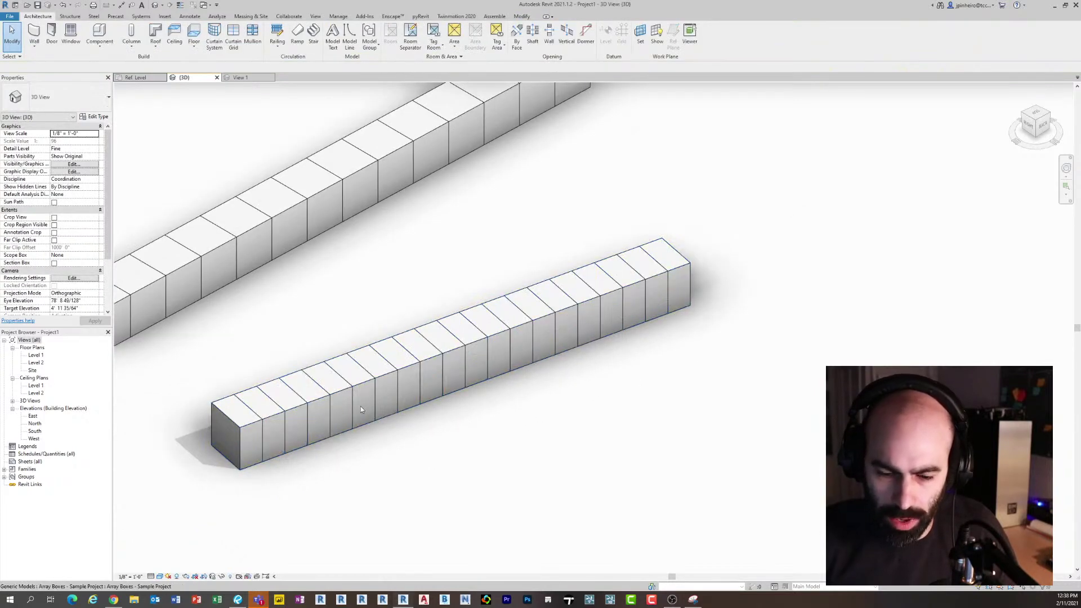
Set the number of boxes to 30 for the front array and apply the change
click(383, 400)
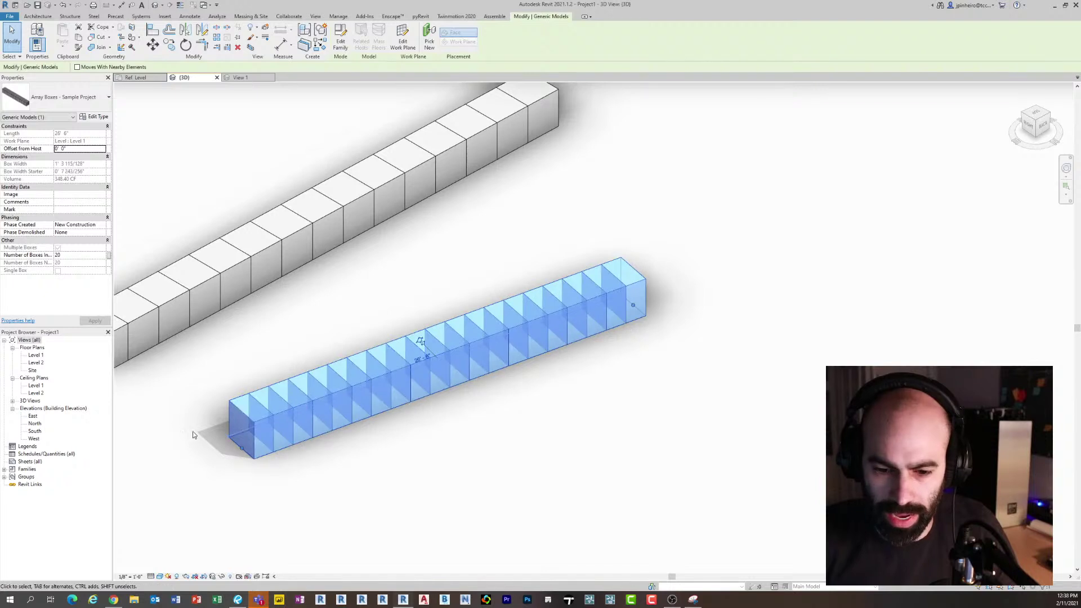
scroll(193, 431, up, 1)
click(80, 256)
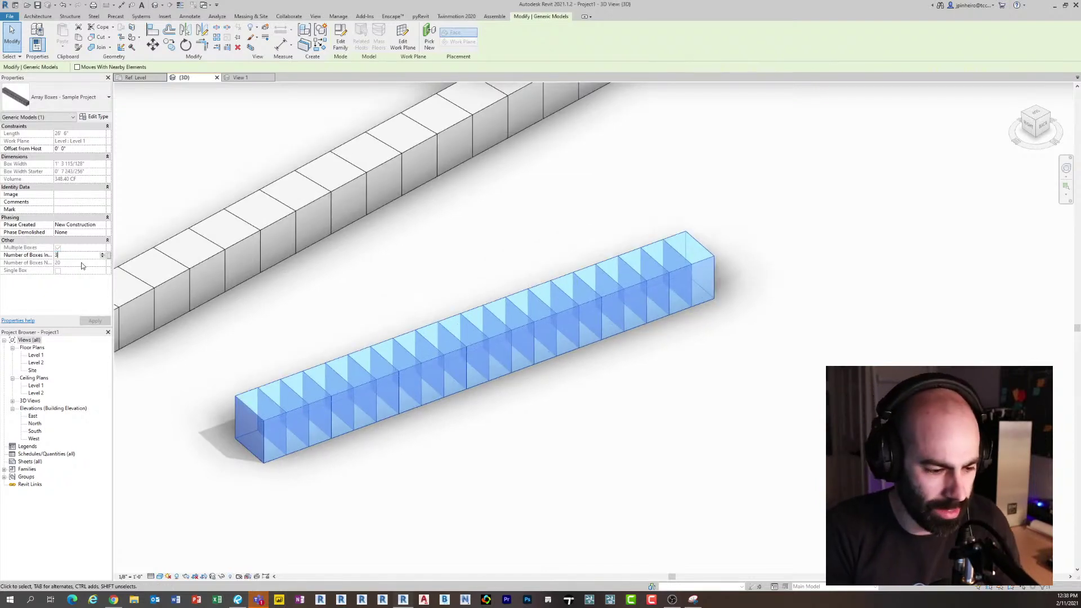
text(30)
click(94, 320)
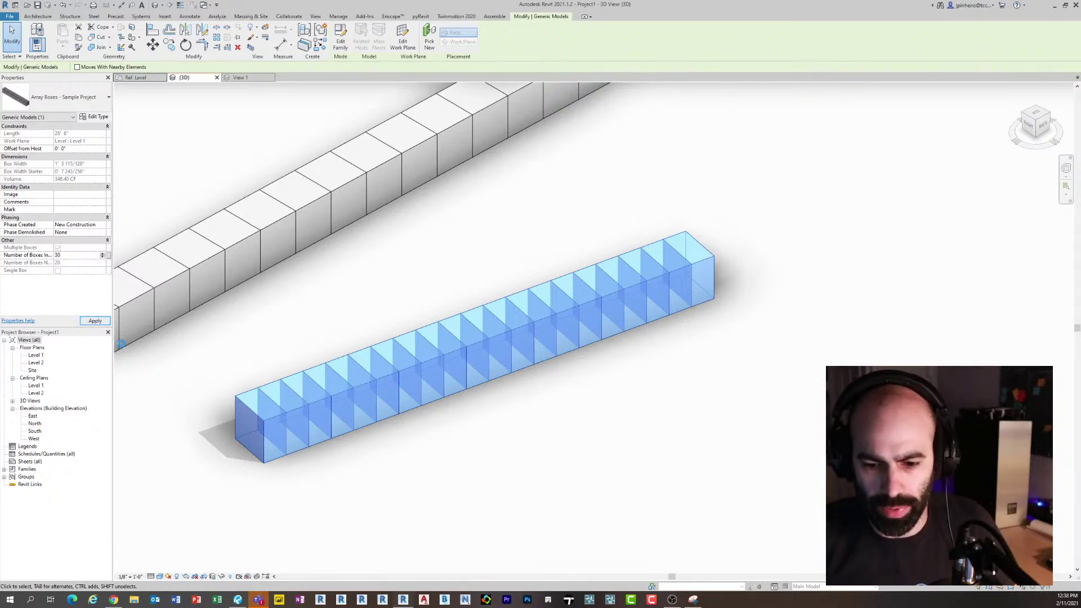
click(434, 477)
click(400, 378)
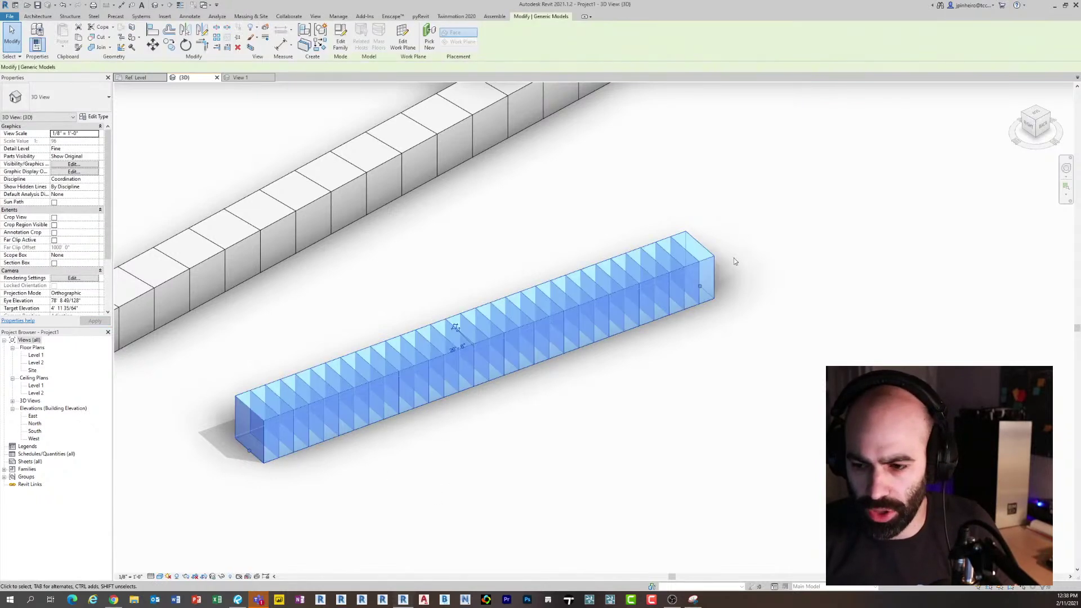
scroll(734, 257, down, 2)
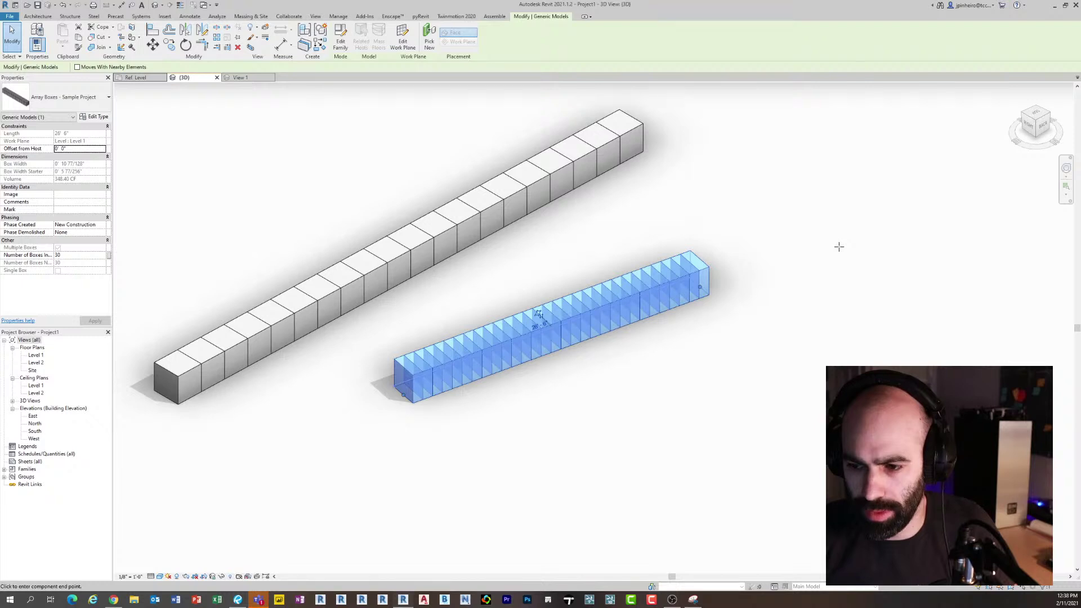
click(688, 345)
scroll(530, 393, down, 2)
scroll(440, 384, up, 2)
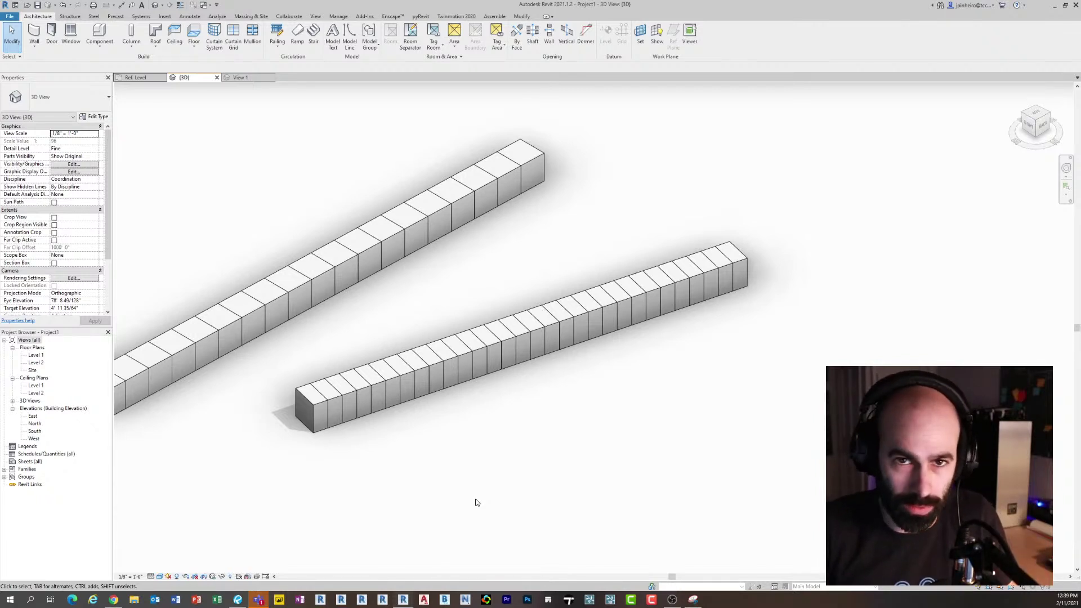
scroll(473, 460, down, 3)
scroll(417, 440, up, 2)
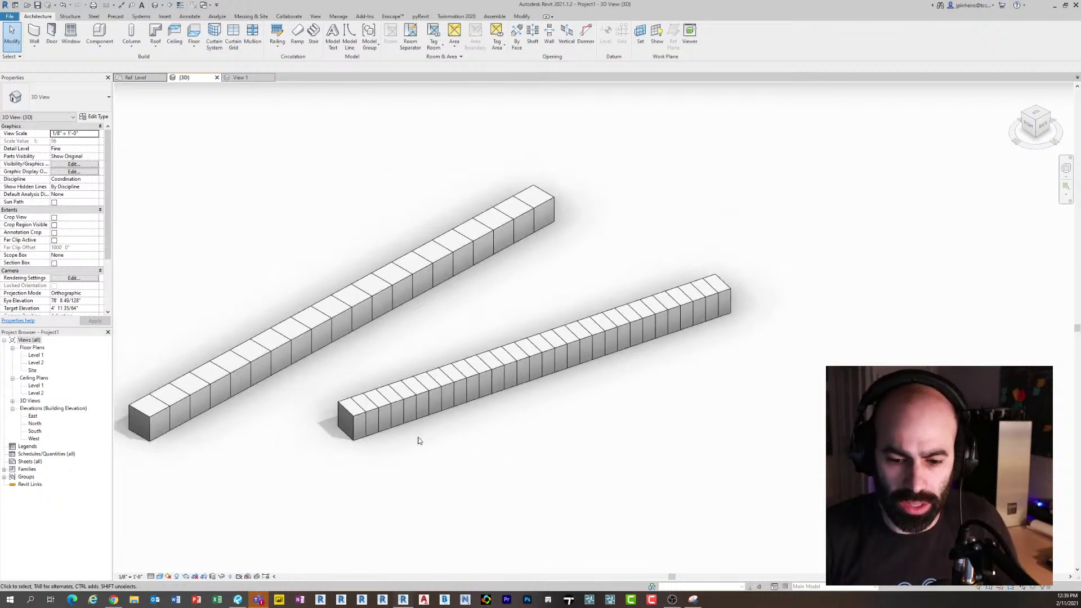
scroll(378, 457, up, 1)
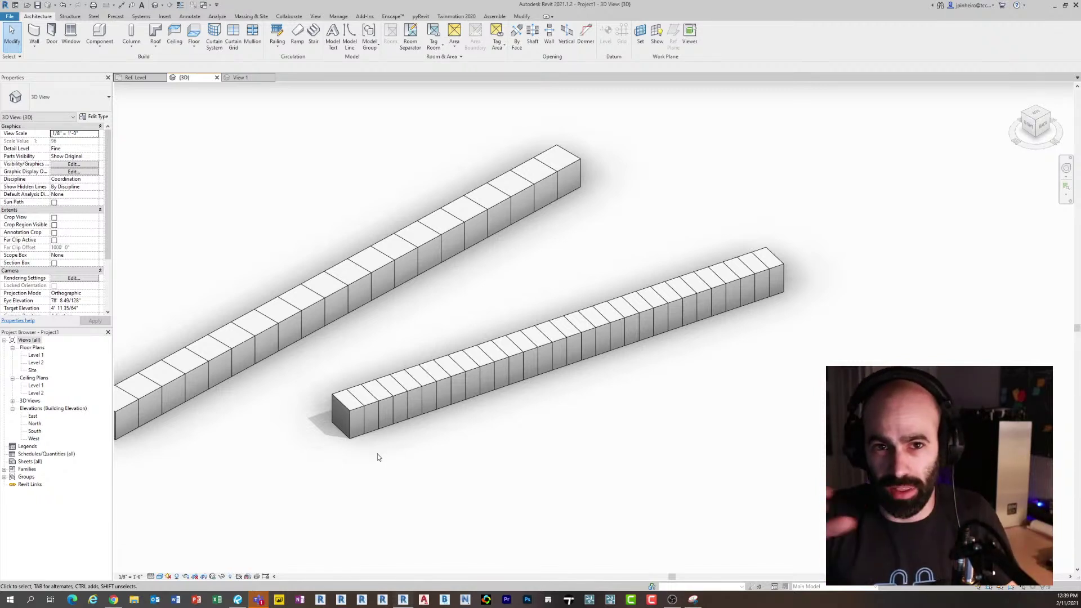
scroll(444, 497, up, 1)
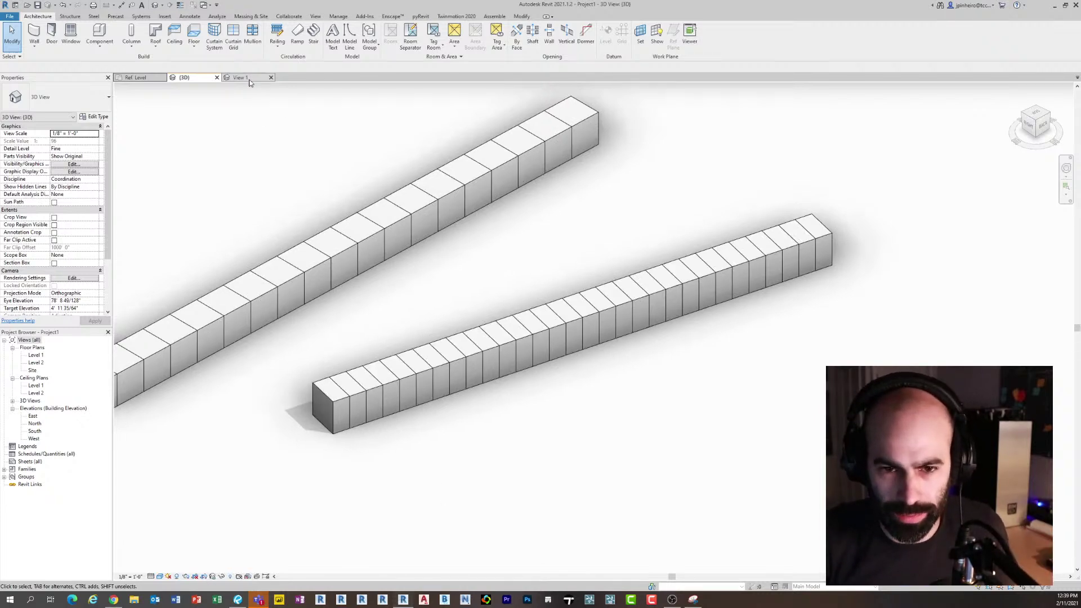
scroll(294, 161, down, 2)
scroll(272, 185, up, 1)
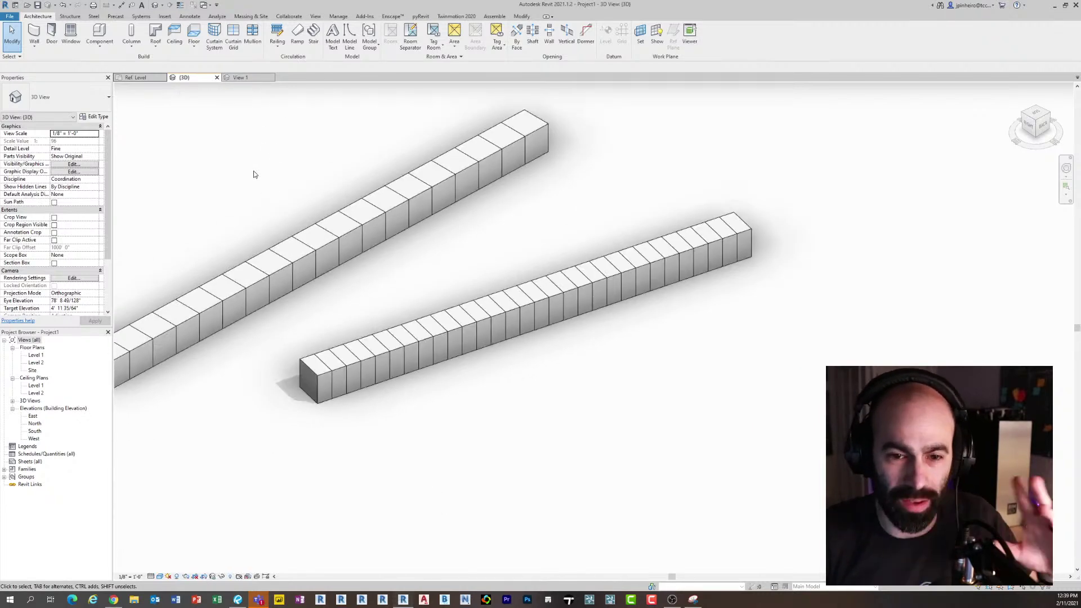
Review the Array Boxes family's Ref. Level plan and the single Array Box family's 3D view
click(137, 79)
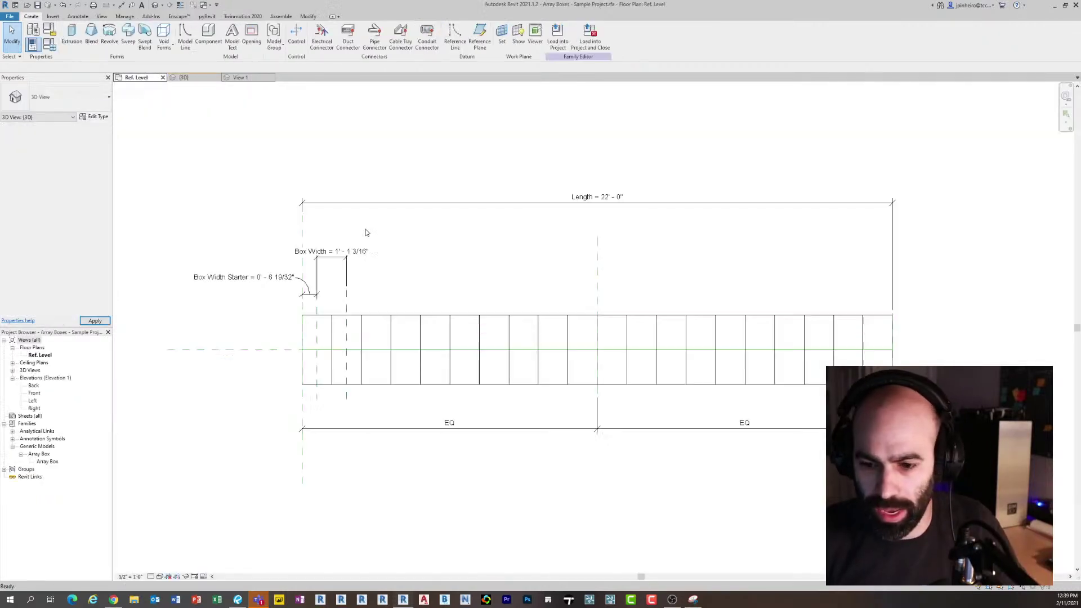
scroll(445, 327, up, 2)
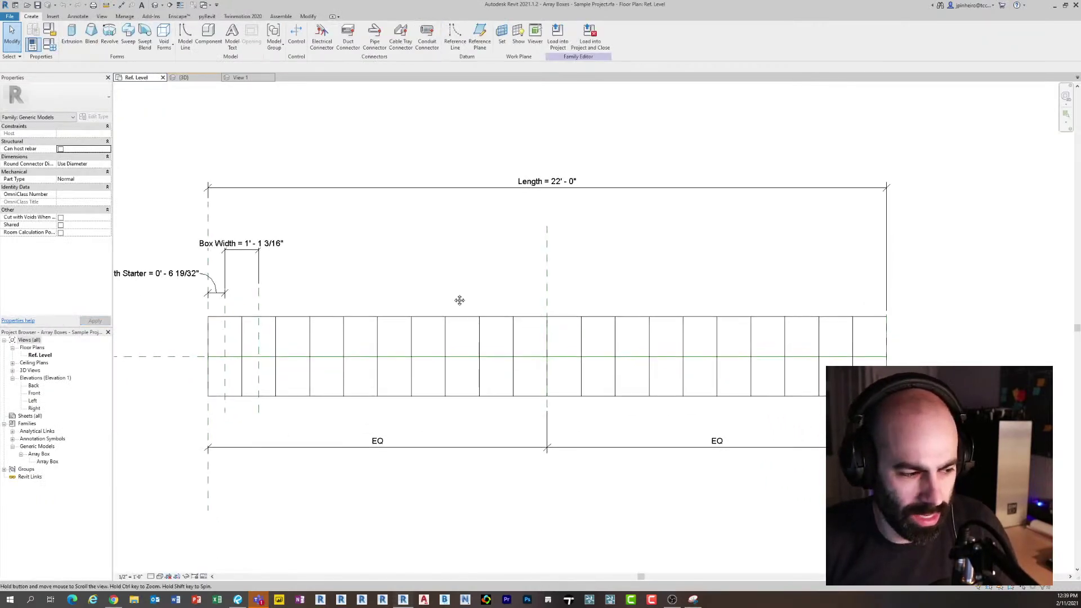
click(240, 79)
scroll(597, 343, up, 2)
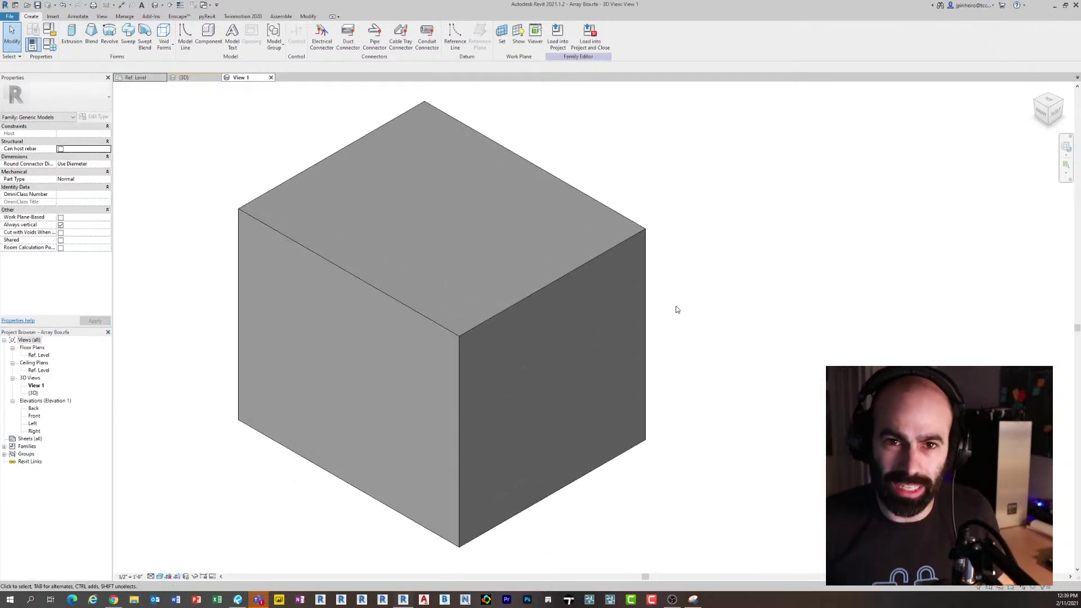
scroll(284, 133, down, 1)
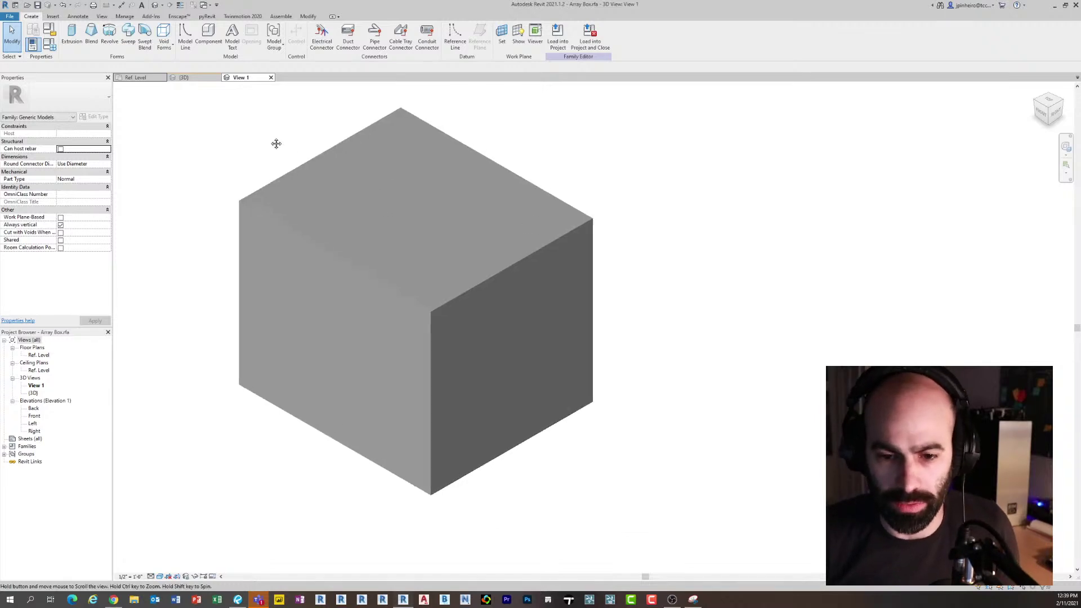
Open the Array Box family's Ref. Level floor plan and inspect its width, depth and equality dimensions
double_click(39, 355)
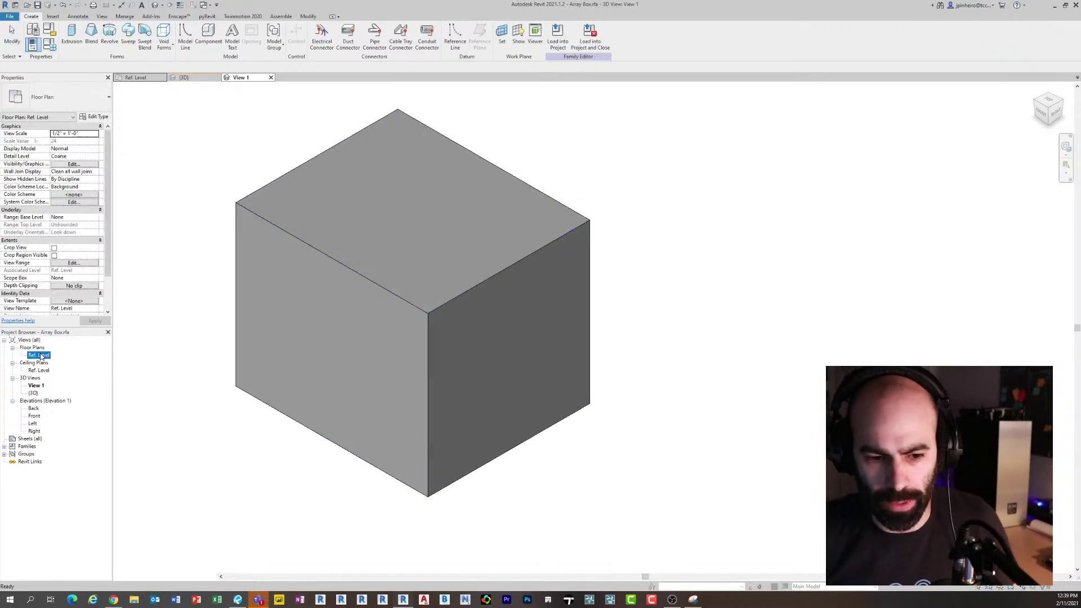
scroll(420, 266, up, 3)
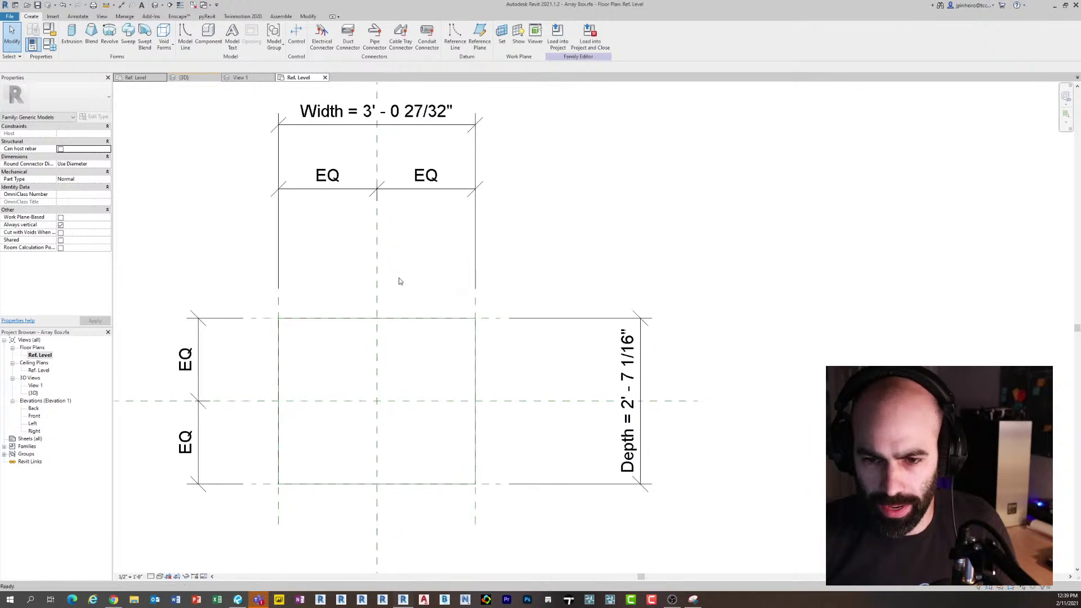
scroll(424, 280, down, 3)
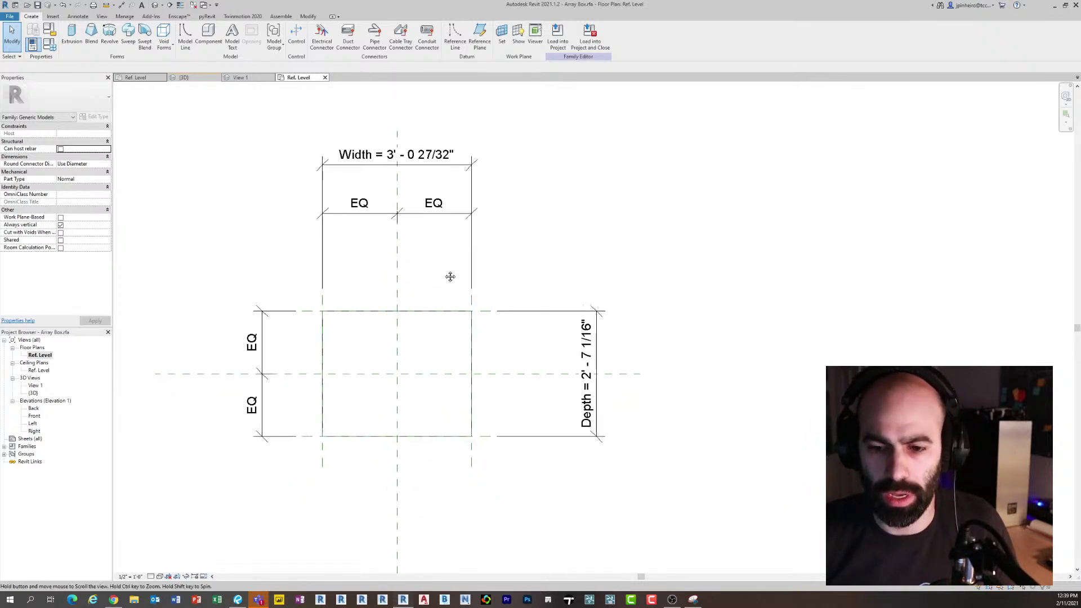
click(449, 174)
click(539, 408)
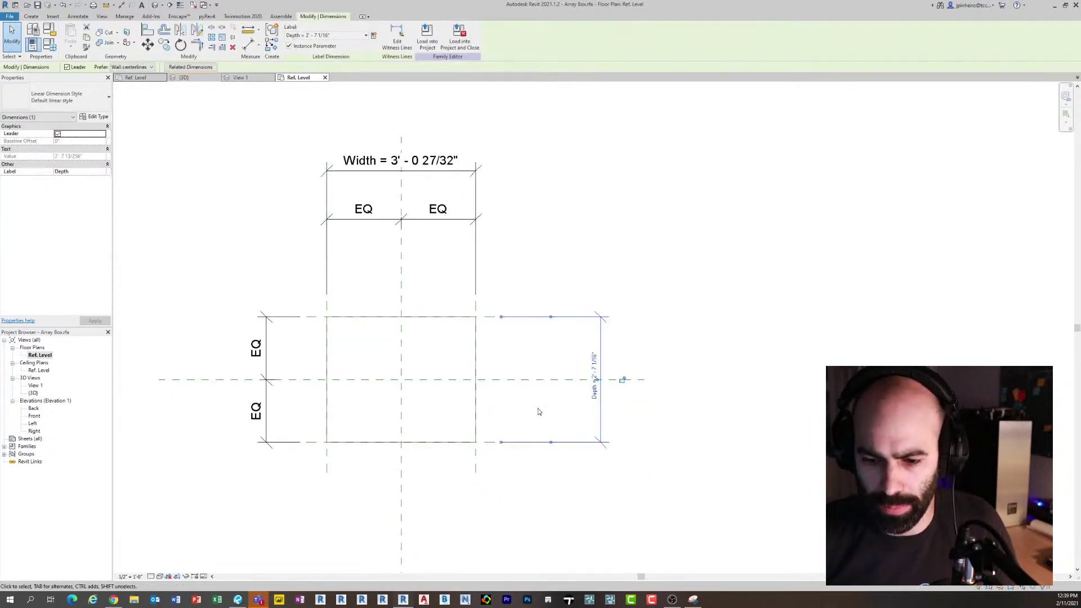
click(279, 366)
Select the reference plane along the box's upper edge in plan, try moving it outward, and undo the move
click(490, 315)
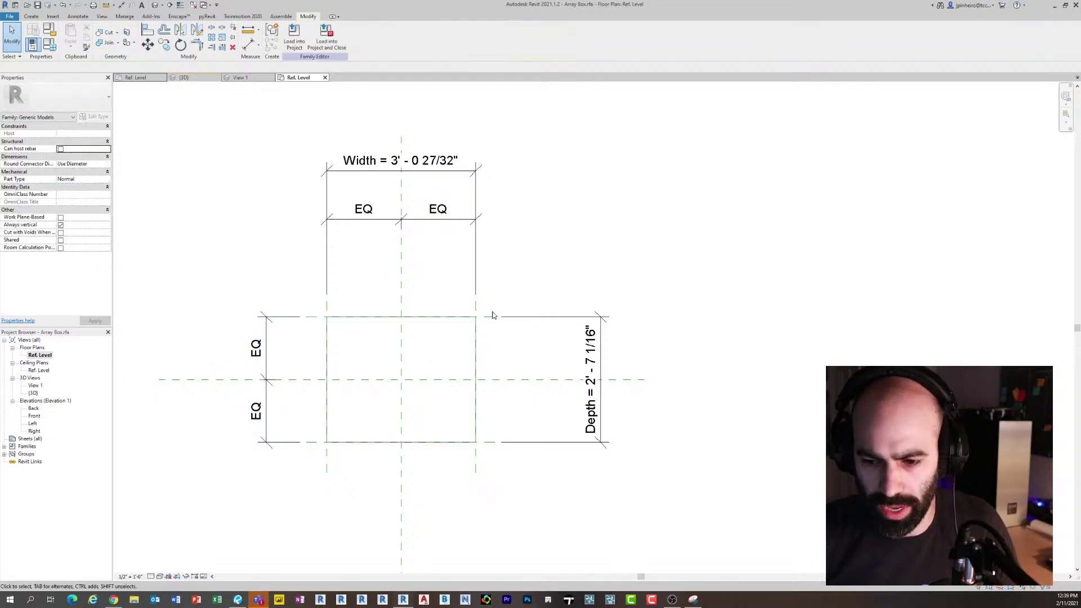
scroll(488, 313, up, 3)
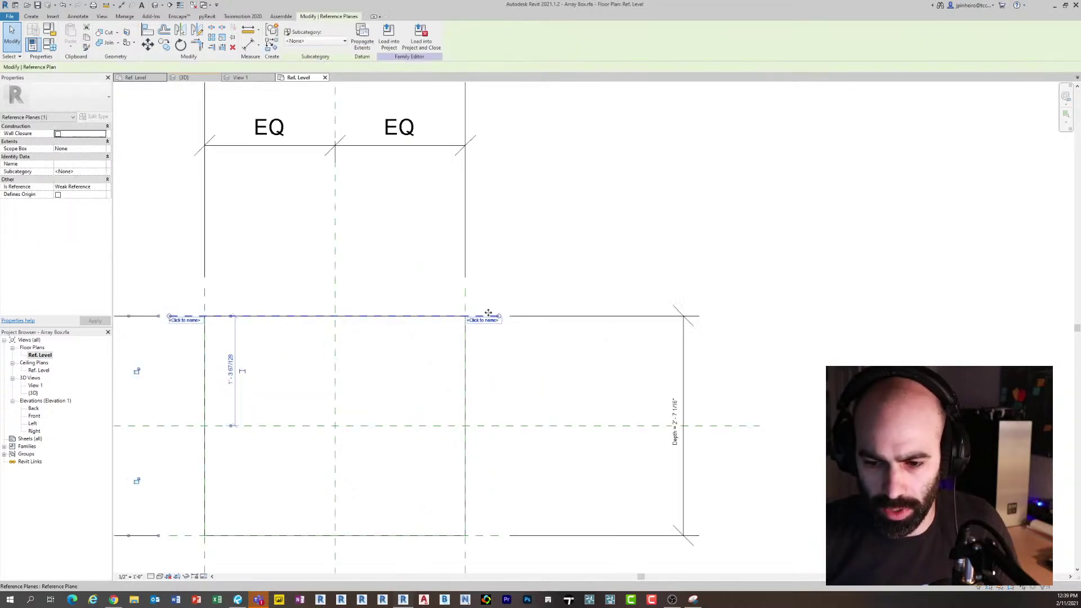
click(493, 341)
click(485, 318)
scroll(477, 319, up, 2)
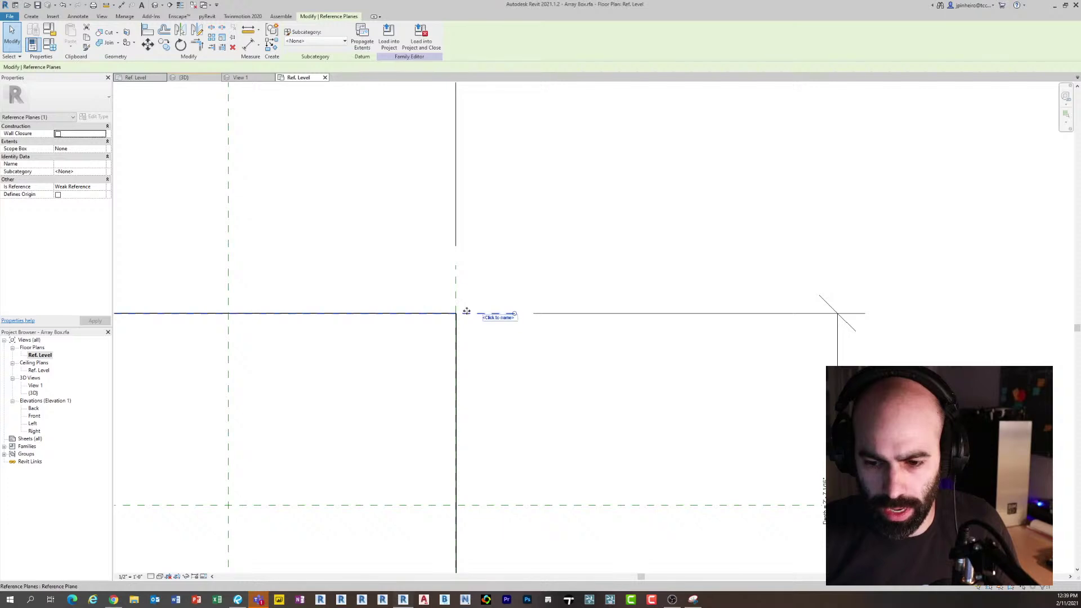
scroll(466, 313, down, 2)
drag(470, 313, 476, 294)
key(ctrl+z)
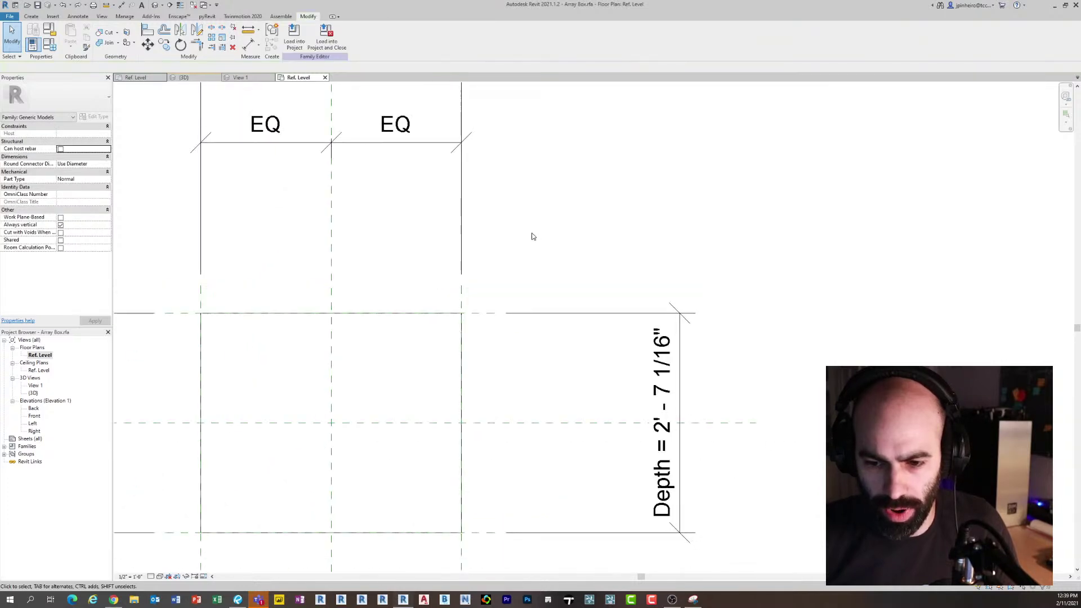
Review the Depth, Height and Width parameters in the Array Box's family types, enlarging the parameter text, and leave without changes
scroll(565, 253, down, 2)
scroll(544, 318, up, 1)
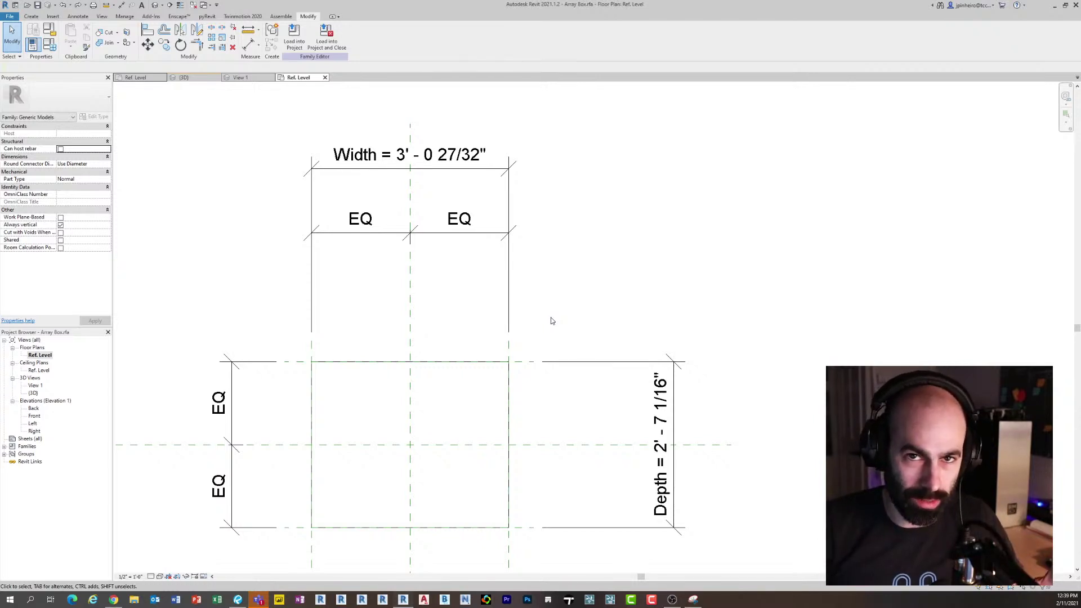
middle_drag(585, 310, 587, 303)
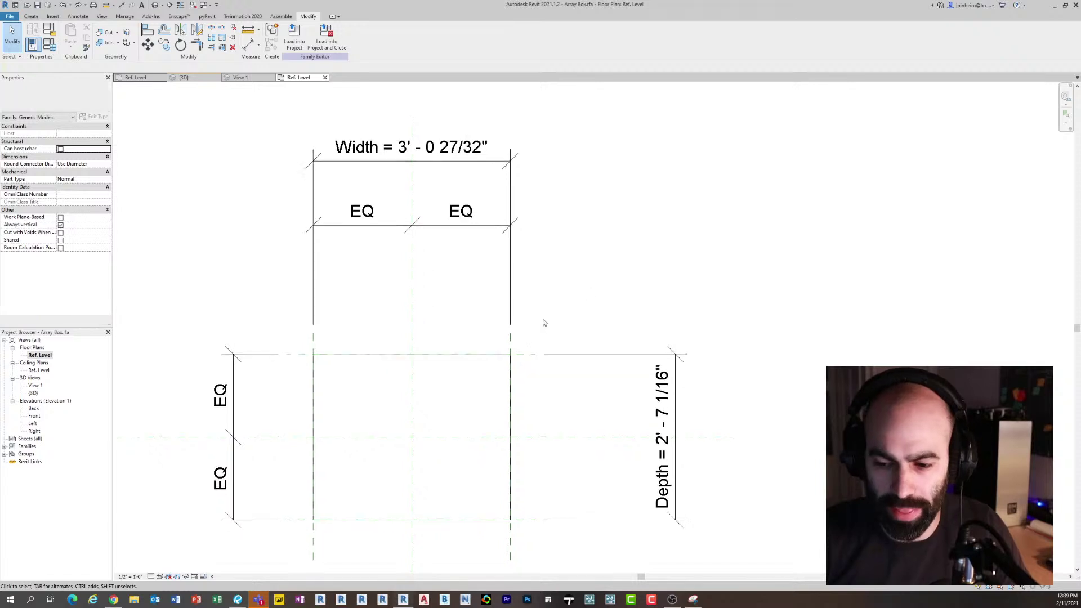
middle_drag(273, 184, 291, 171)
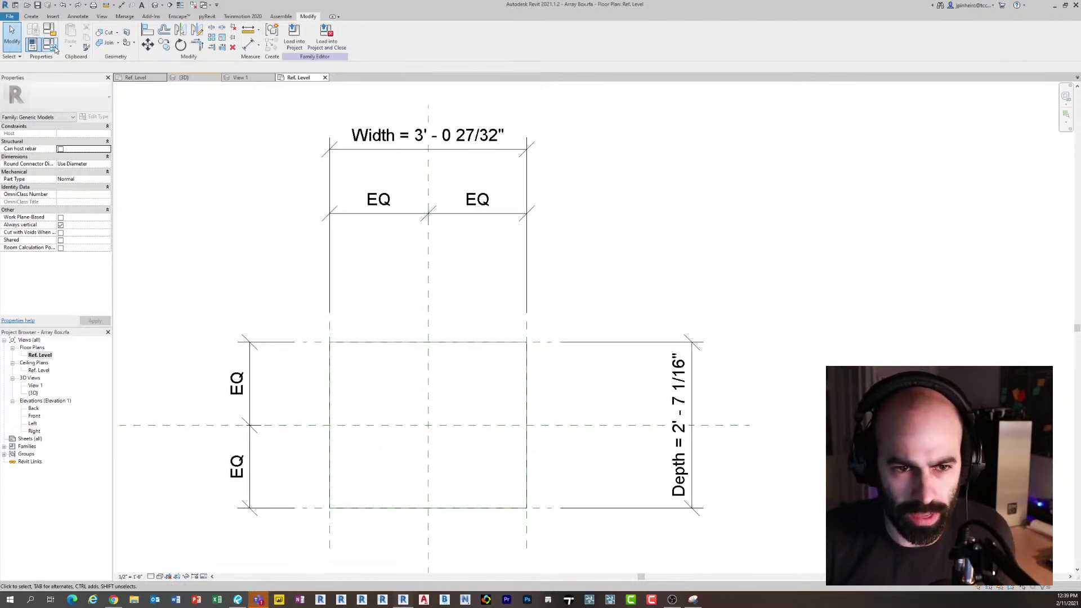
click(51, 45)
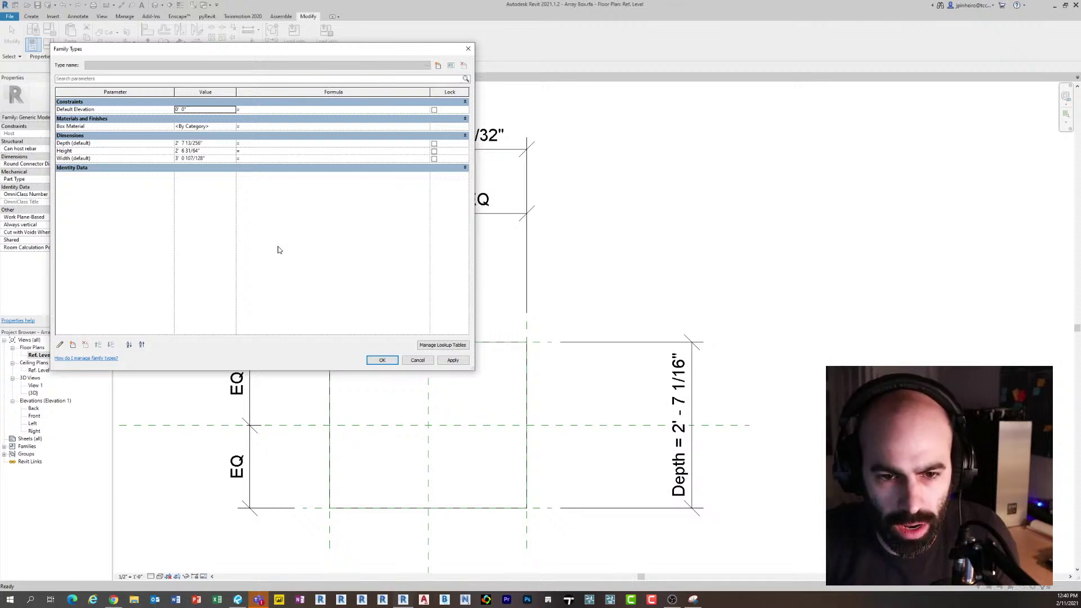
click(107, 144)
click(101, 158)
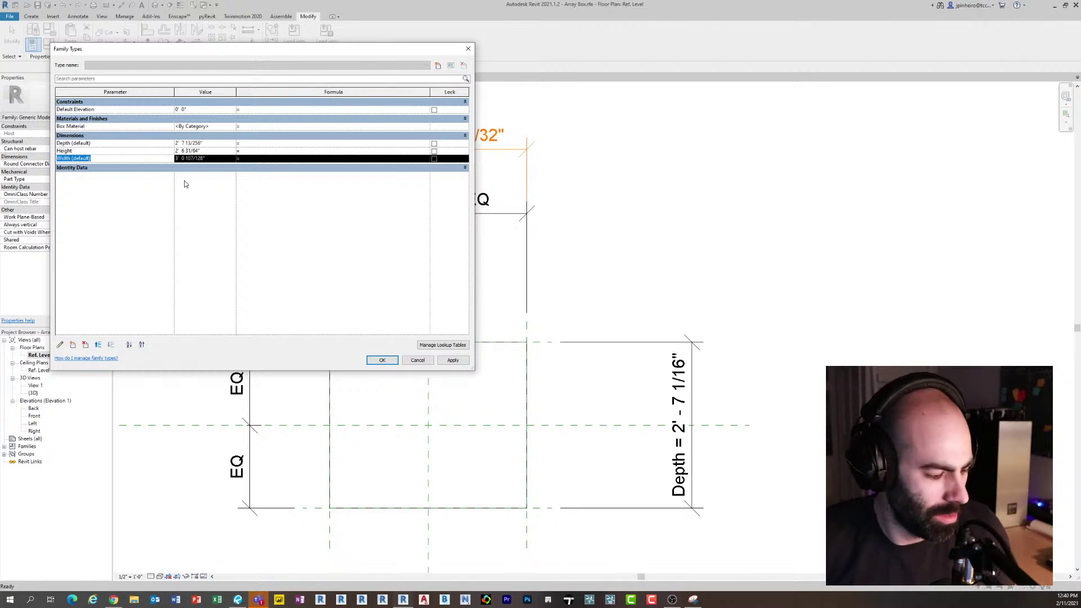
ctrl+scroll(224, 181, up, 4)
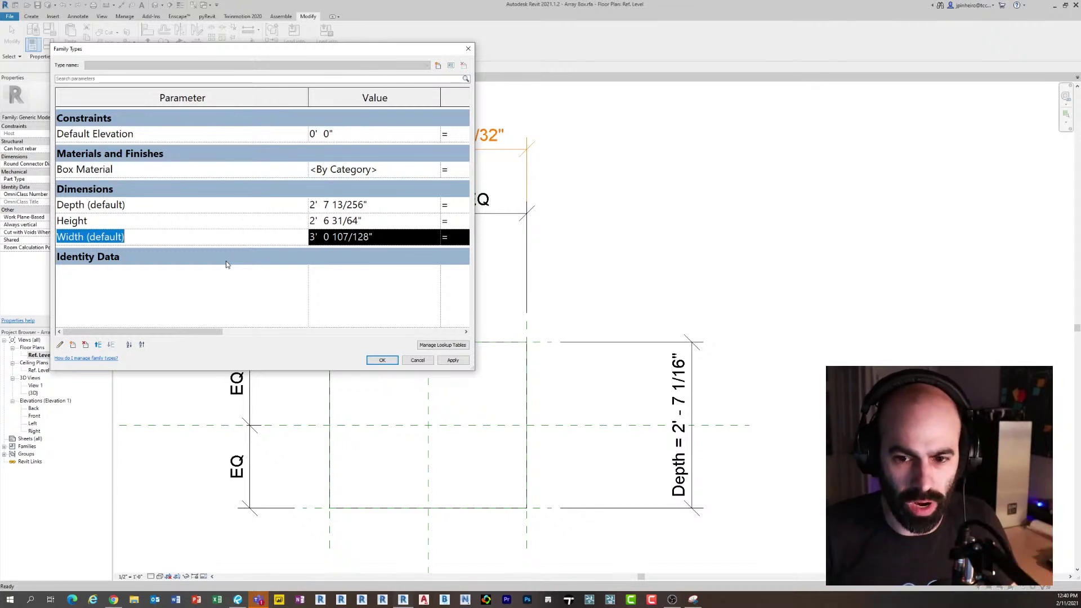
click(417, 359)
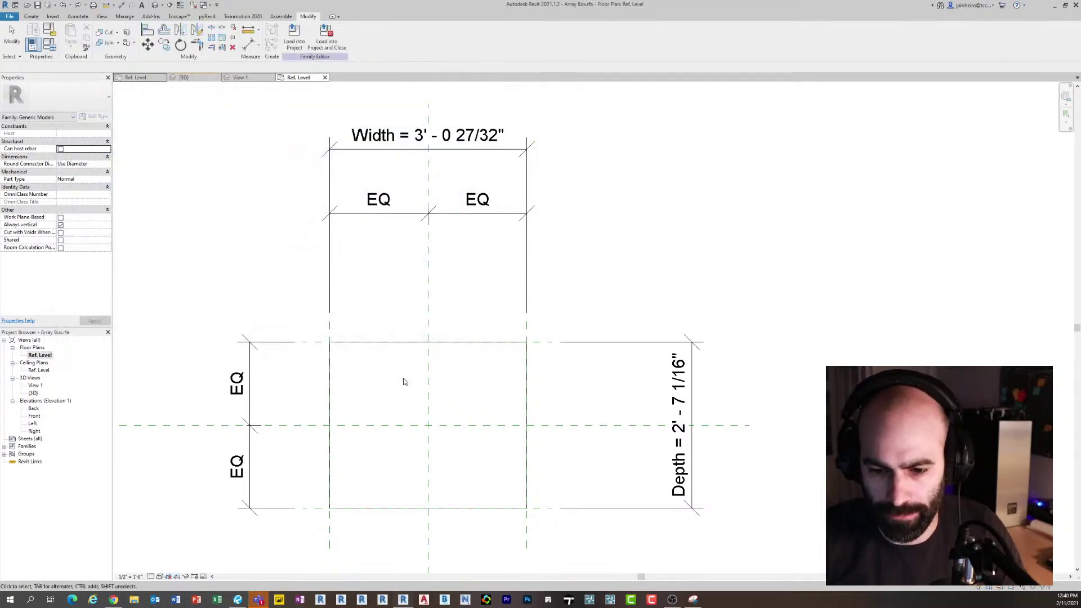
Open the Array Box's Front elevation to show the height dimension, and close the inactive views
scroll(383, 371, down, 2)
middle_drag(417, 372, 382, 372)
scroll(349, 315, up, 2)
double_click(40, 416)
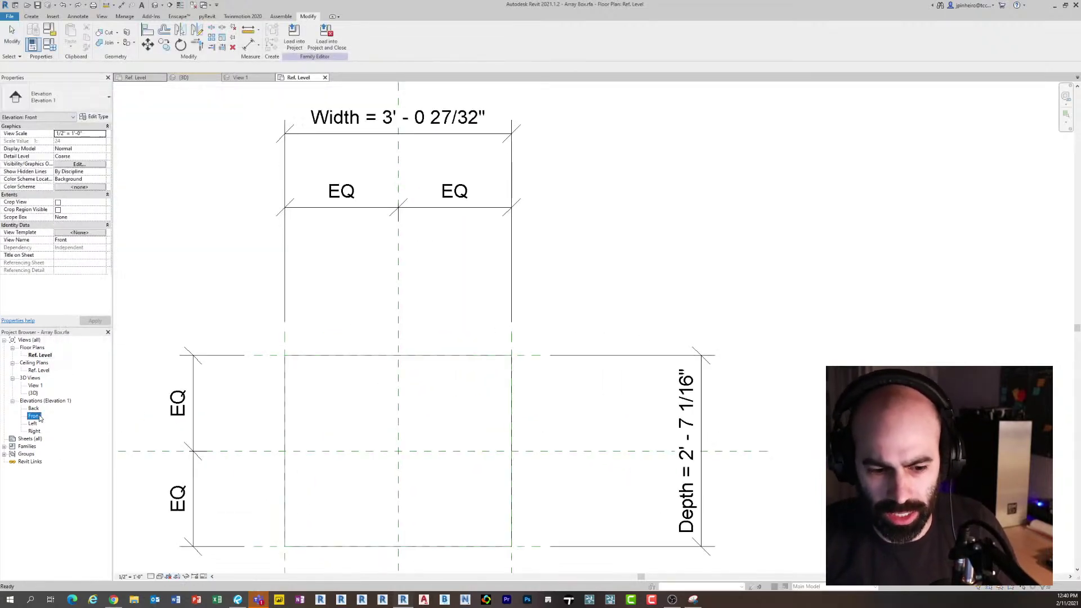
scroll(369, 362, up, 2)
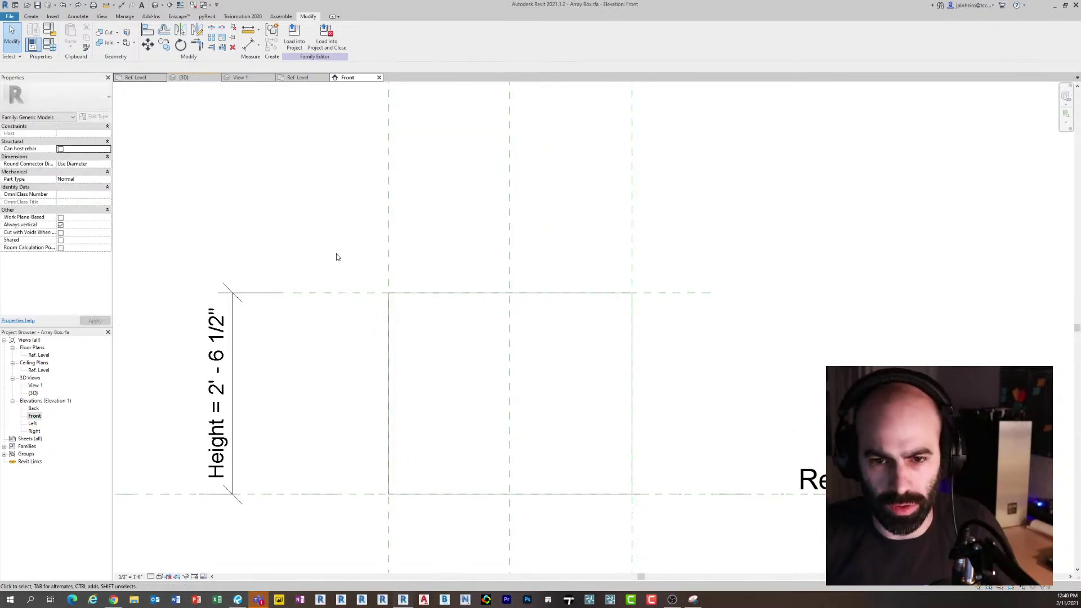
click(193, 5)
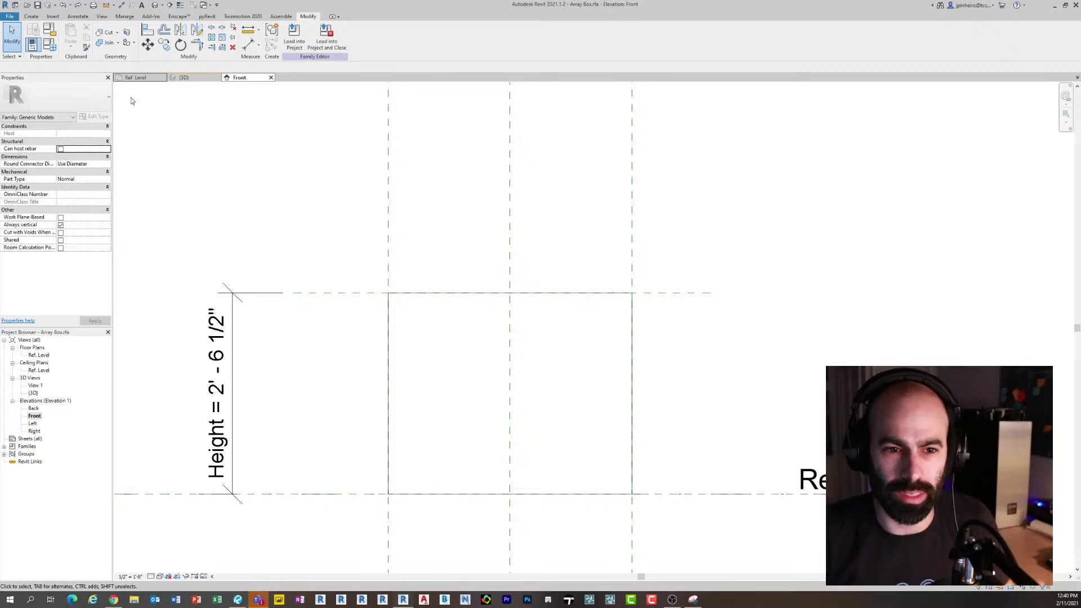
click(10, 17)
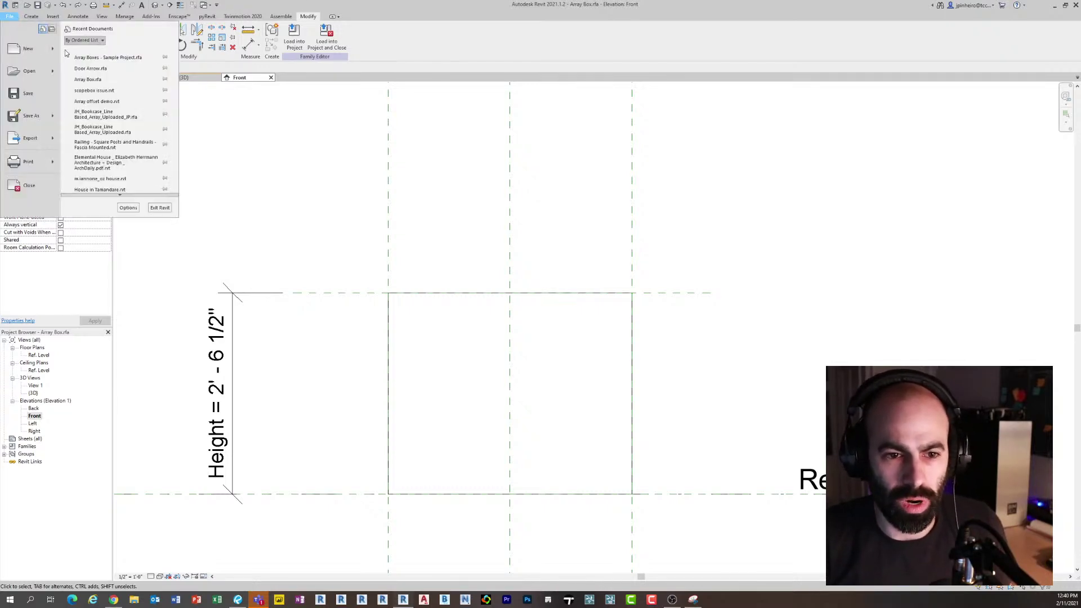
mouse_move(55, 51)
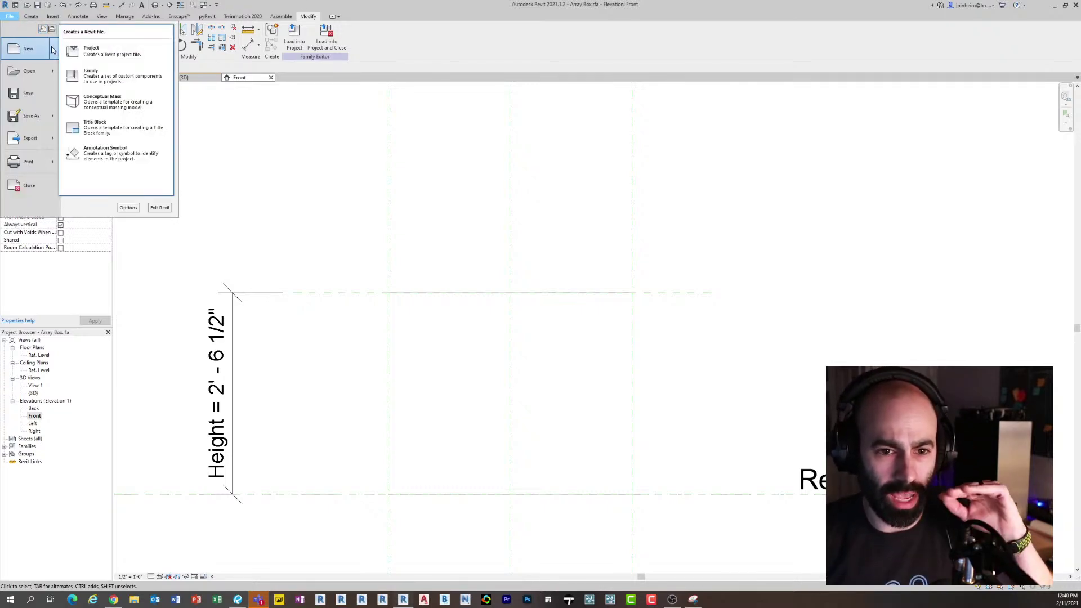
click(96, 71)
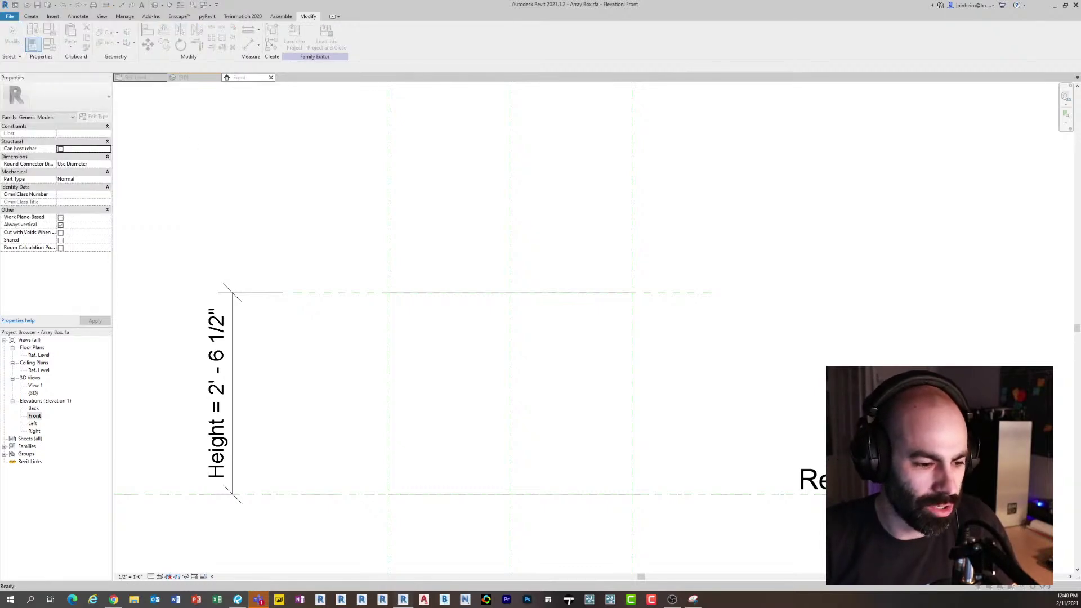
drag(406, 99, 369, 110)
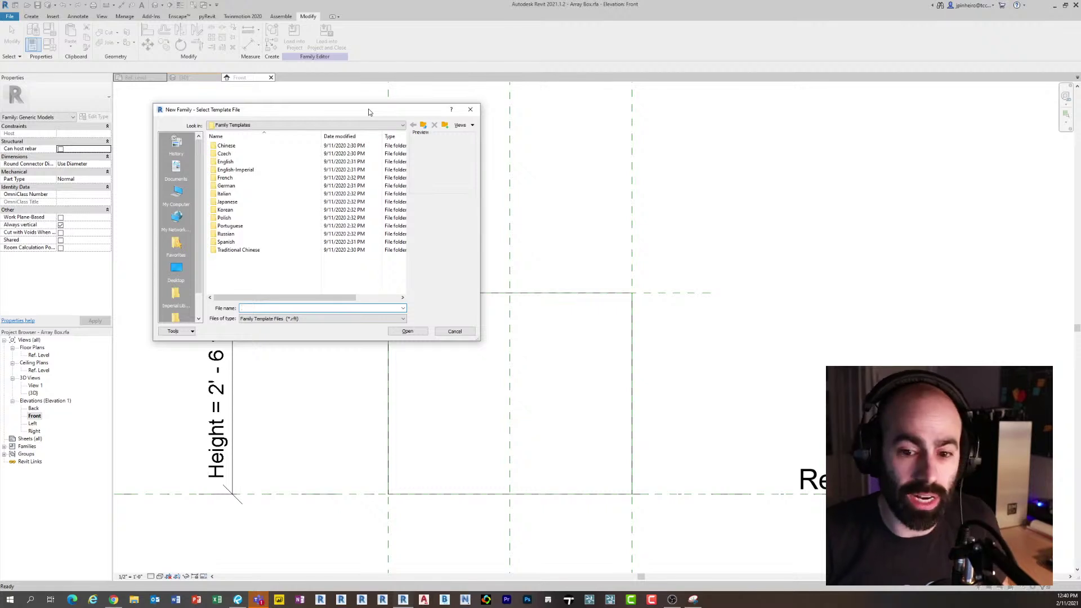
click(471, 110)
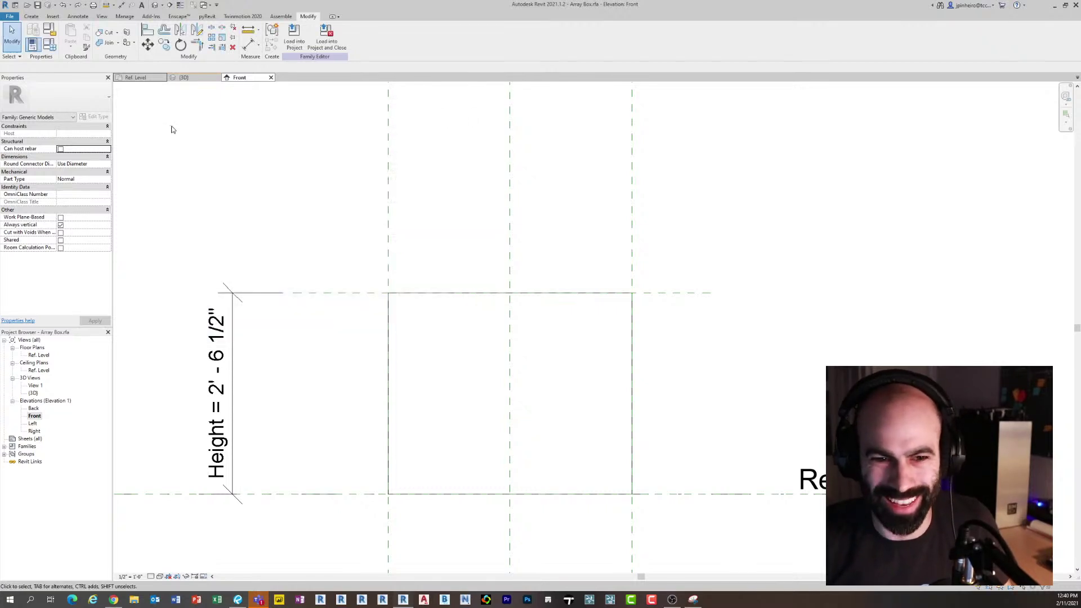
Re-examine the Array Box's material and dimension parameters in Family Types, adjusting column widths and text size, and cancel without changes
click(50, 44)
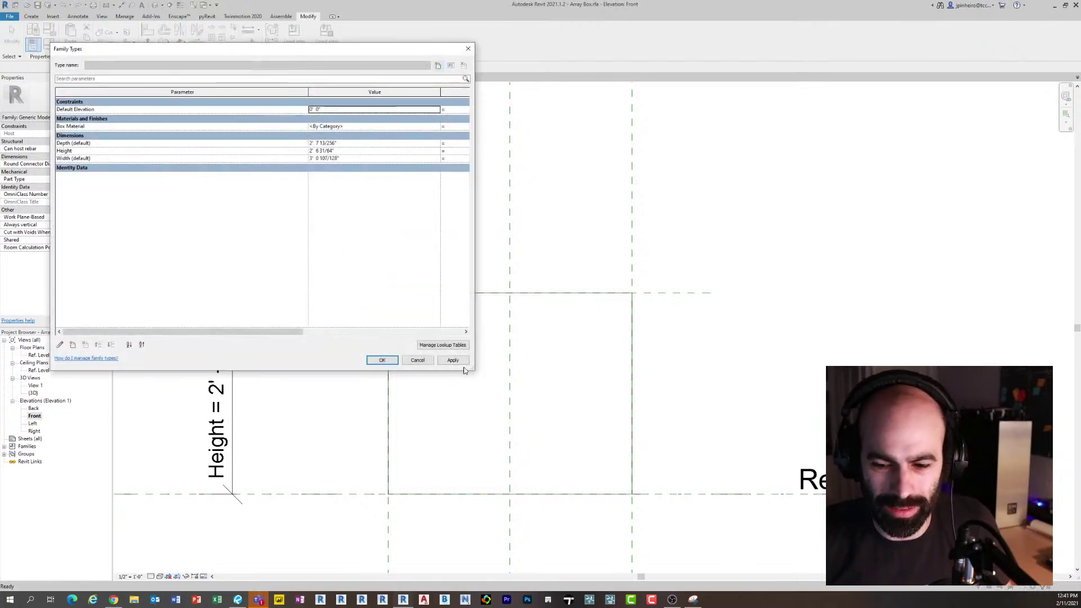
drag(465, 369, 482, 381)
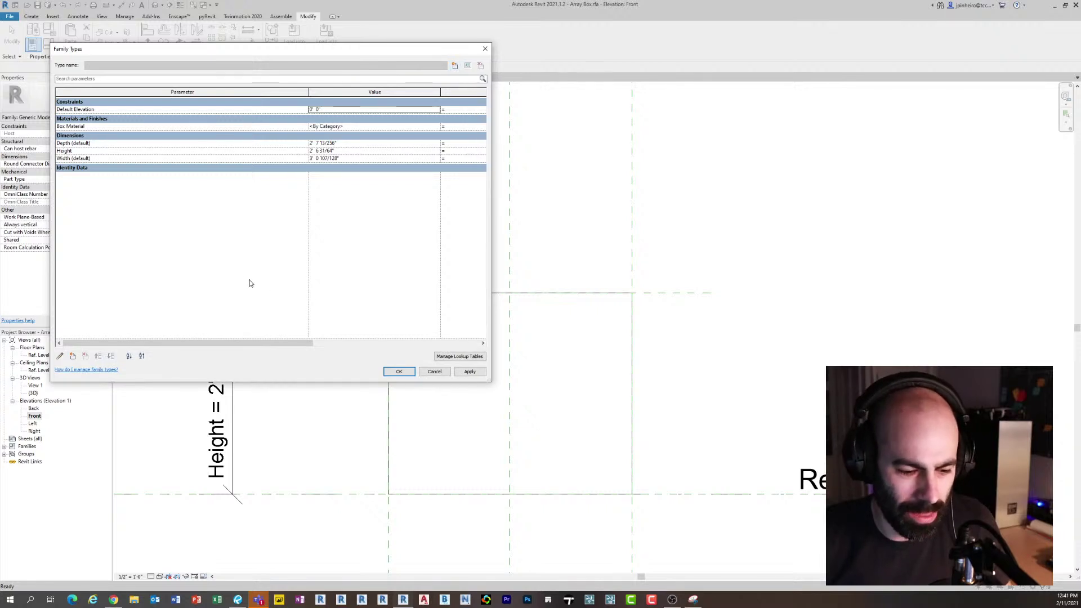
drag(308, 92, 182, 92)
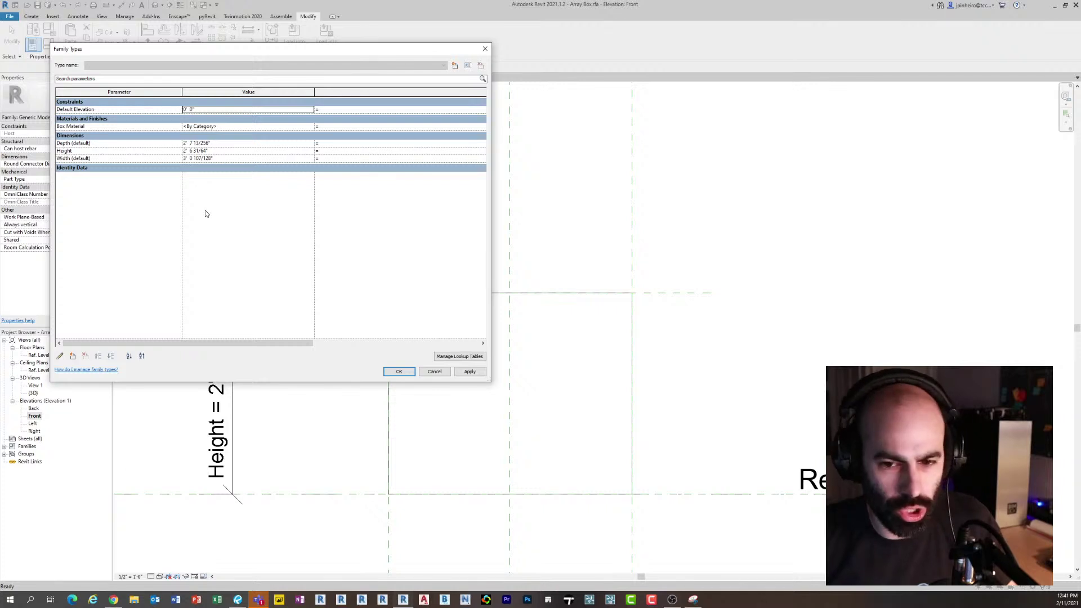
ctrl+scroll(205, 214, up, 4)
ctrl+scroll(204, 238, down, 4)
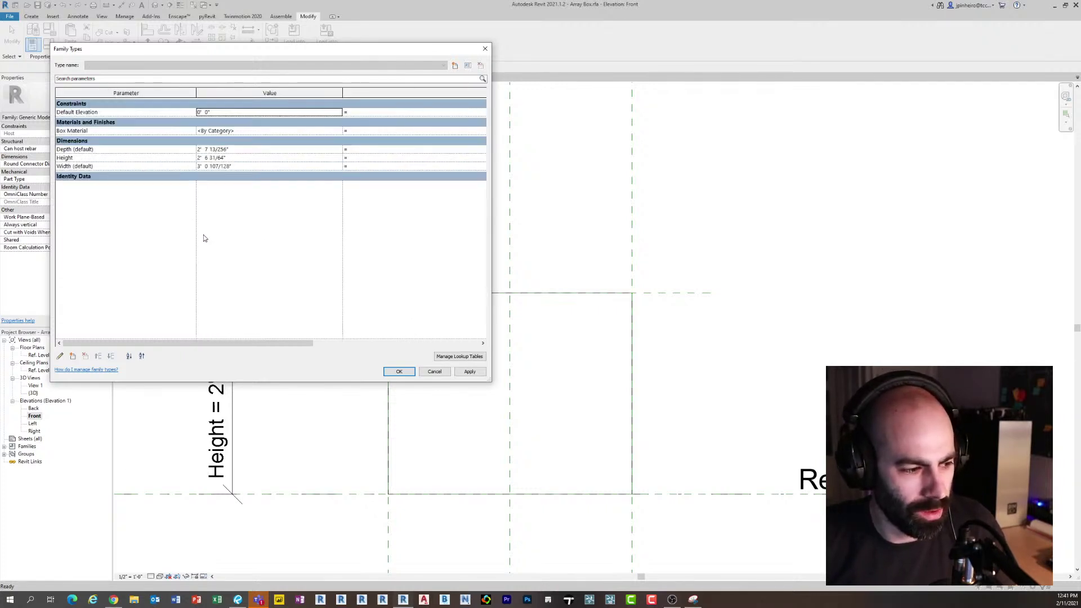
ctrl+scroll(204, 238, up, 4)
ctrl+scroll(206, 238, down, 4)
ctrl+scroll(206, 239, up, 4)
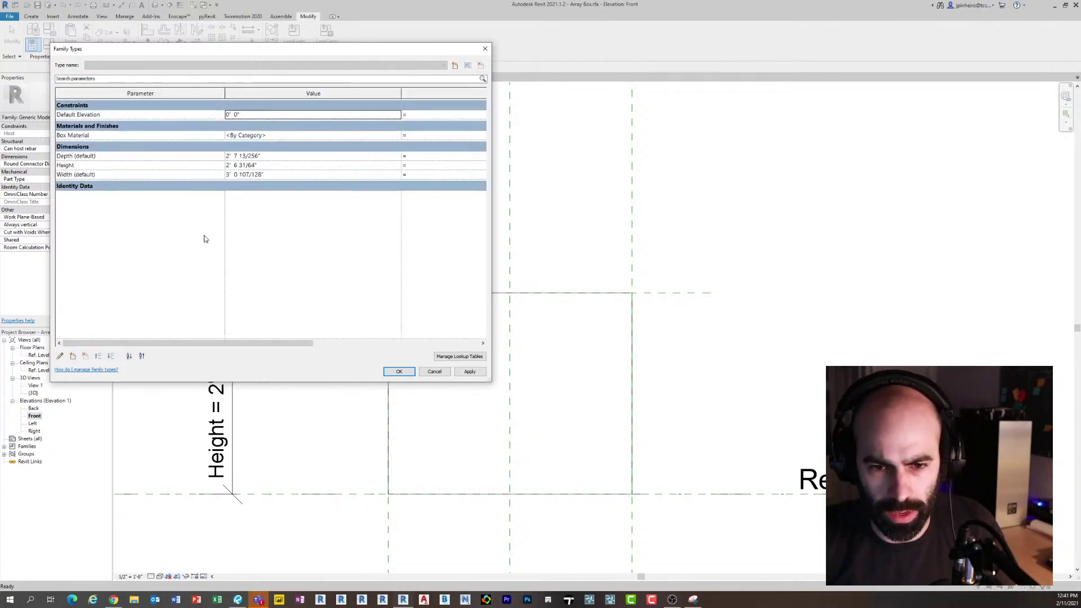
ctrl+scroll(210, 239, down, 4)
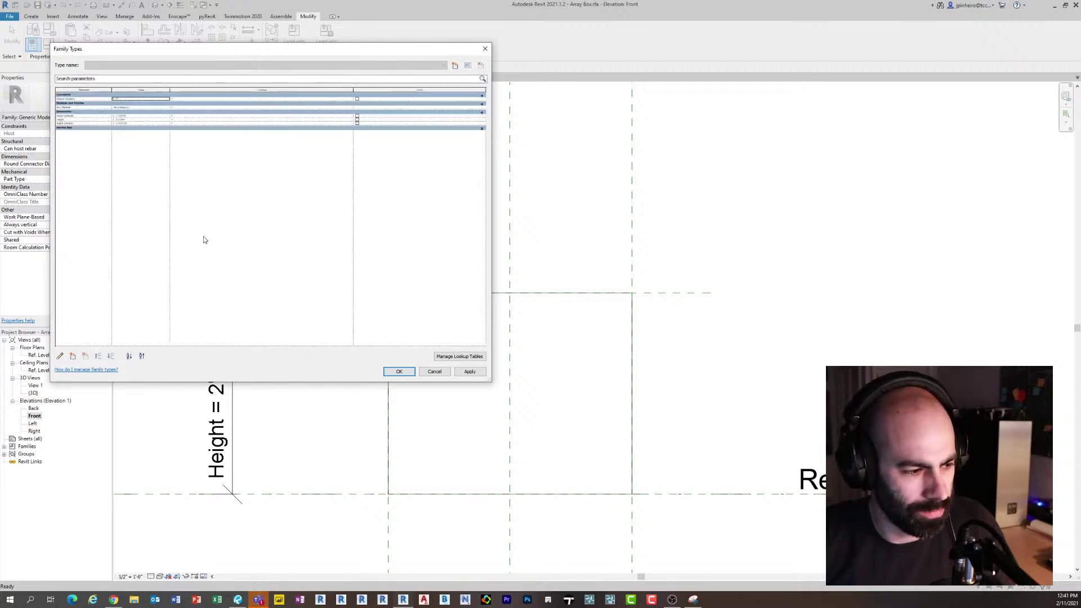
ctrl+scroll(209, 233, up, 2)
ctrl+scroll(215, 237, down, 3)
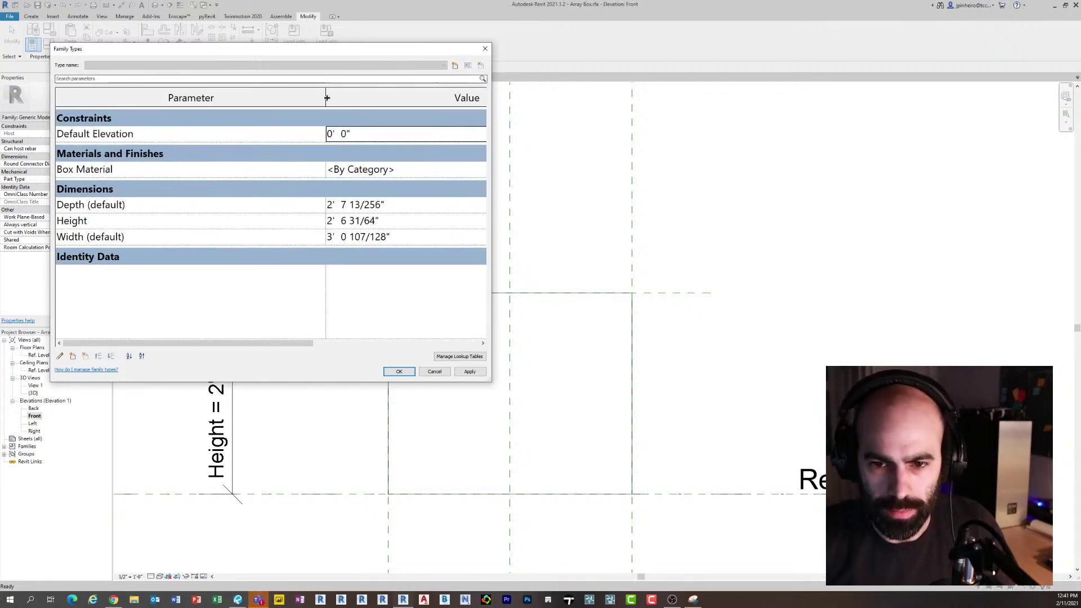
ctrl+scroll(304, 135, up, 2)
ctrl+scroll(278, 153, down, 2)
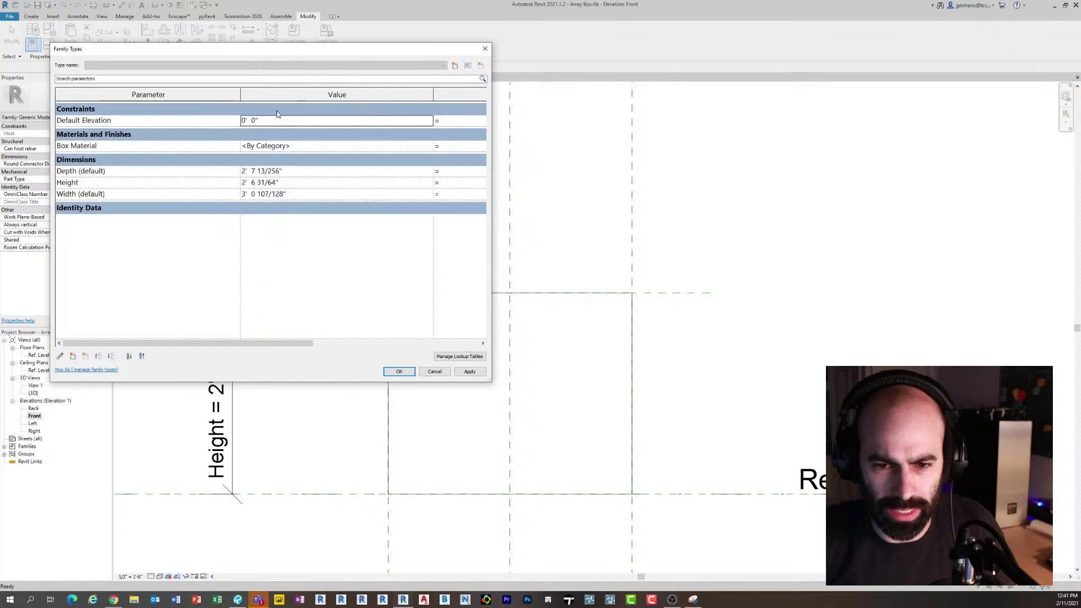
drag(240, 97, 167, 106)
ctrl+scroll(212, 184, down, 3)
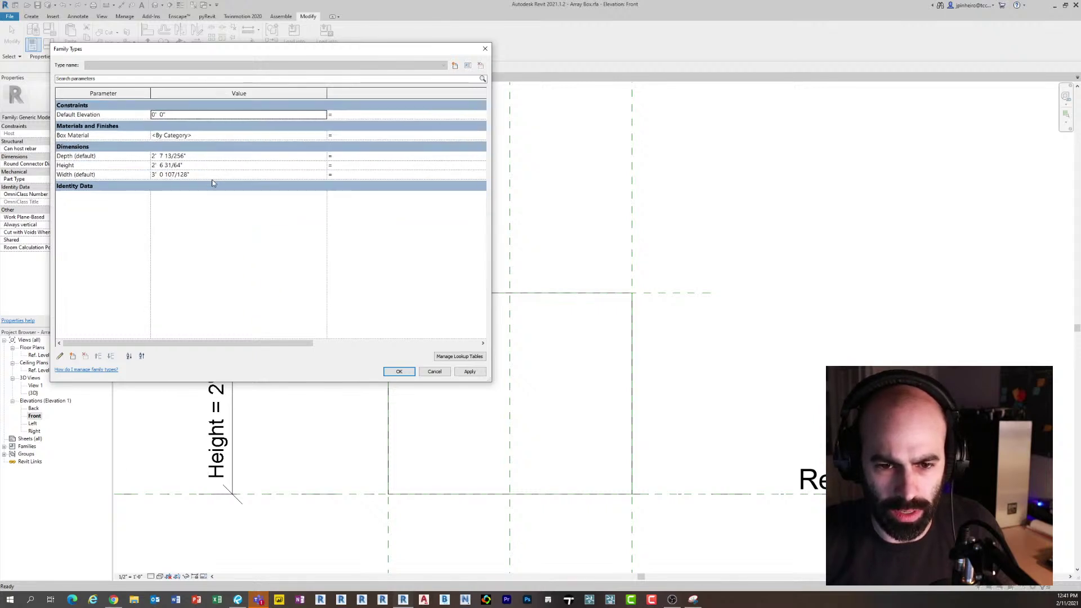
ctrl+scroll(211, 182, up, 2)
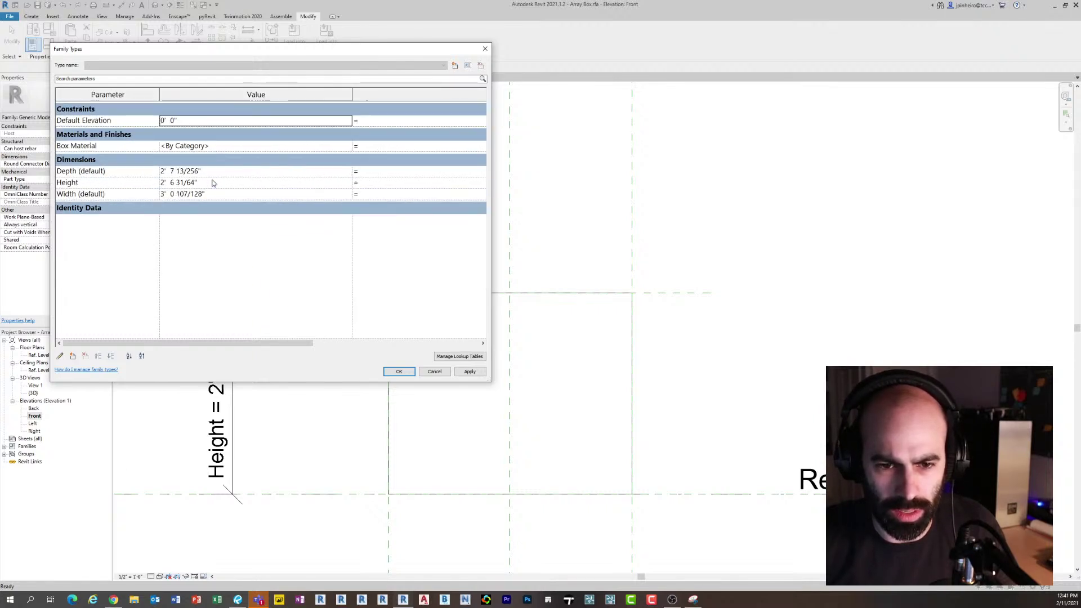
click(431, 371)
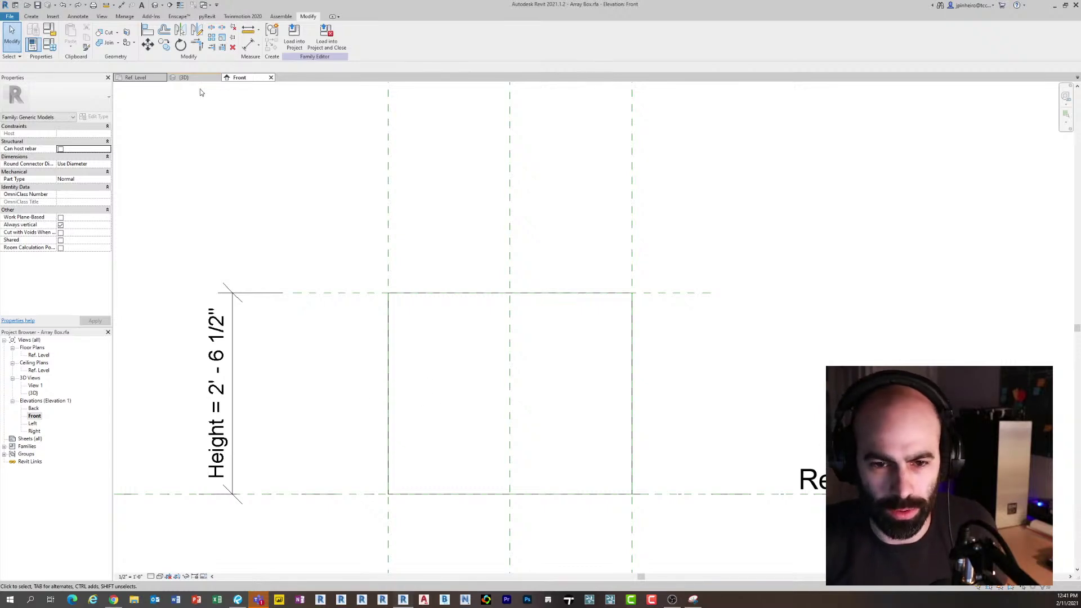
Create a new family from the English-Imperial template Generic Model line based.rft
click(13, 18)
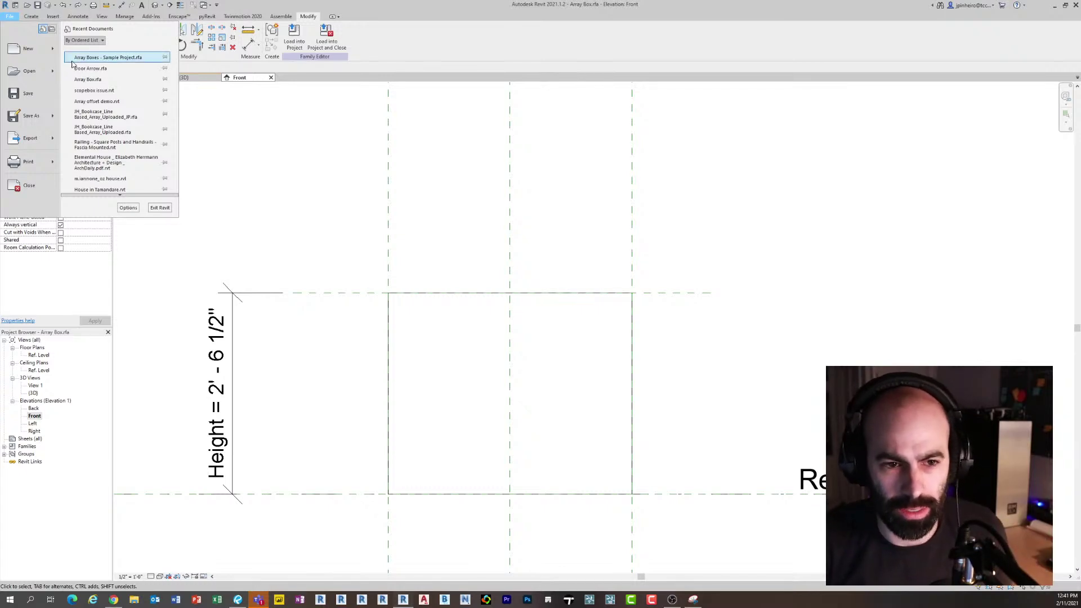
click(118, 80)
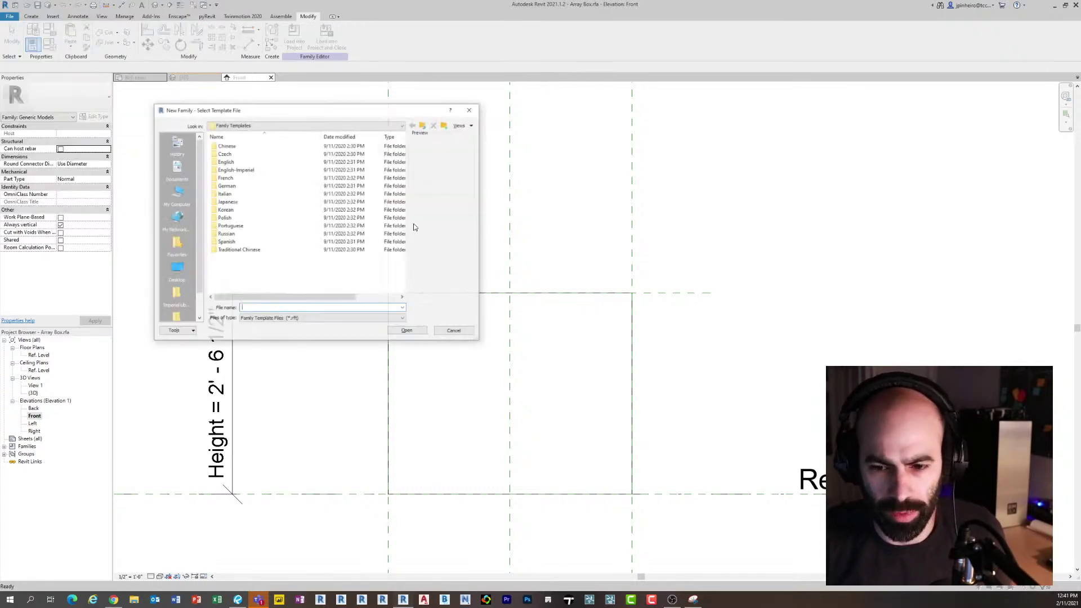
double_click(247, 171)
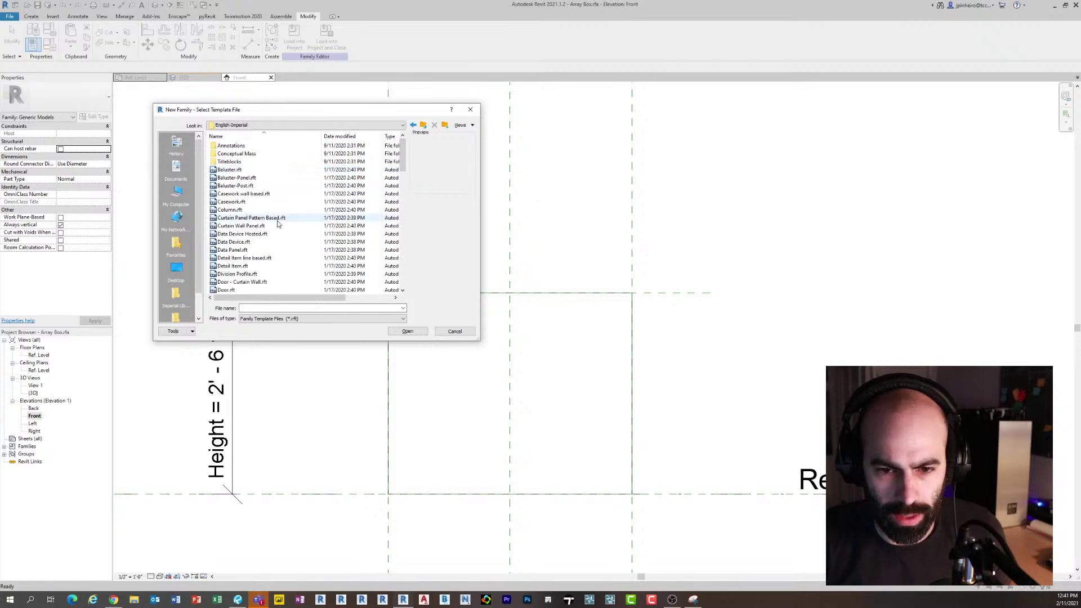
scroll(281, 221, down, 6)
scroll(285, 229, down, 6)
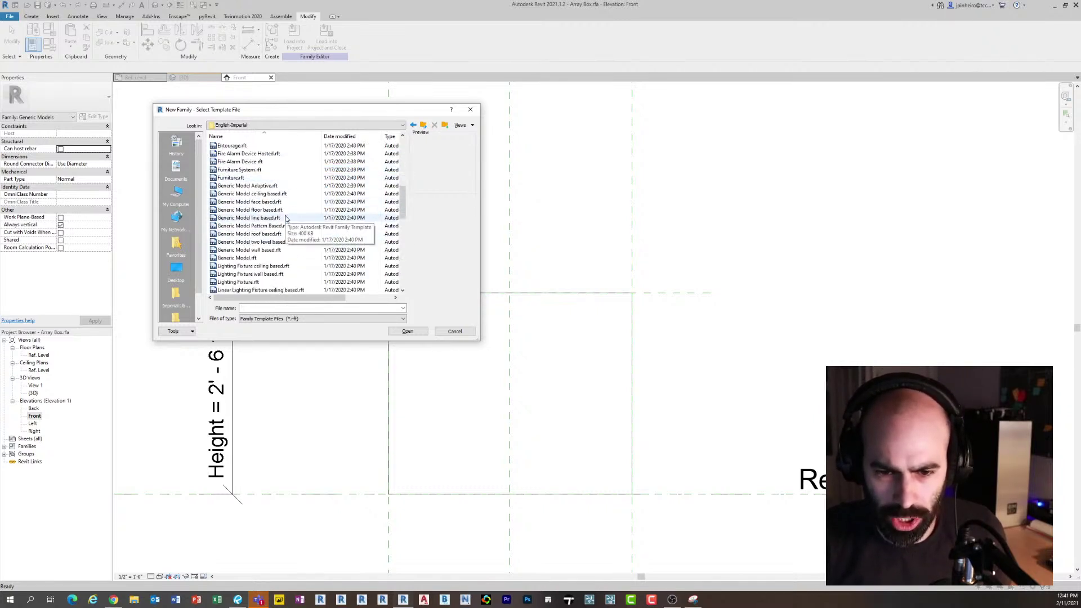
click(265, 218)
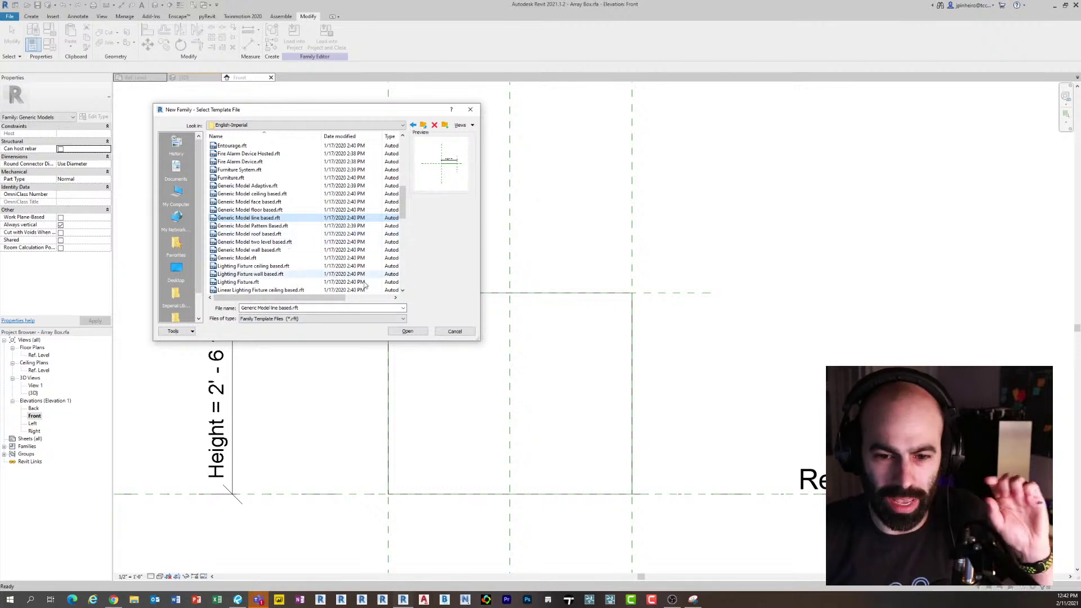
click(413, 334)
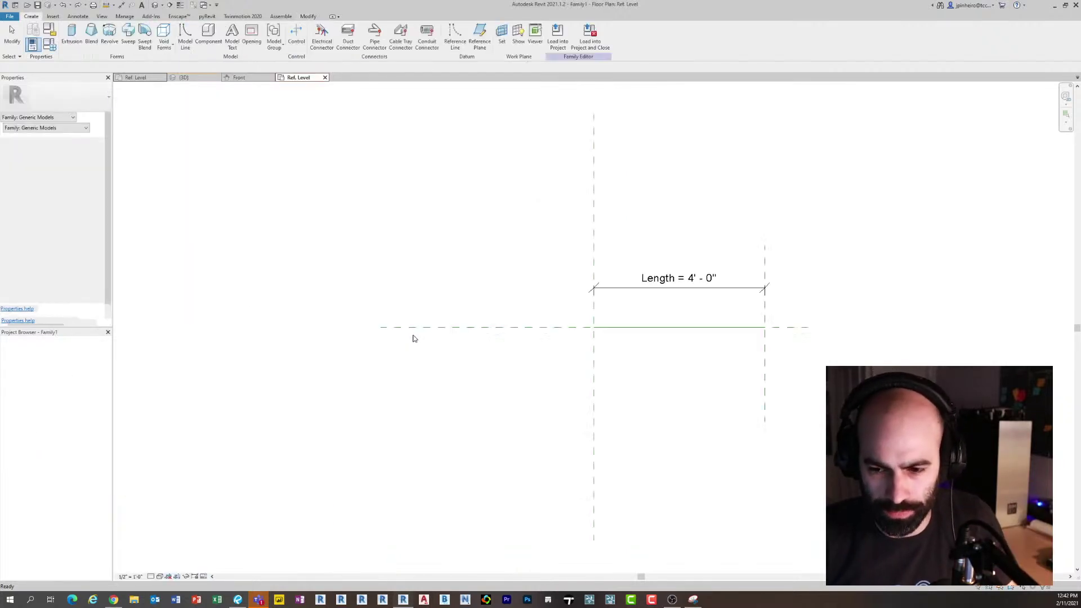
Inspect the reference plane at the far end of the new family's Length dimension, and clear the selection
scroll(506, 353, up, 4)
click(491, 338)
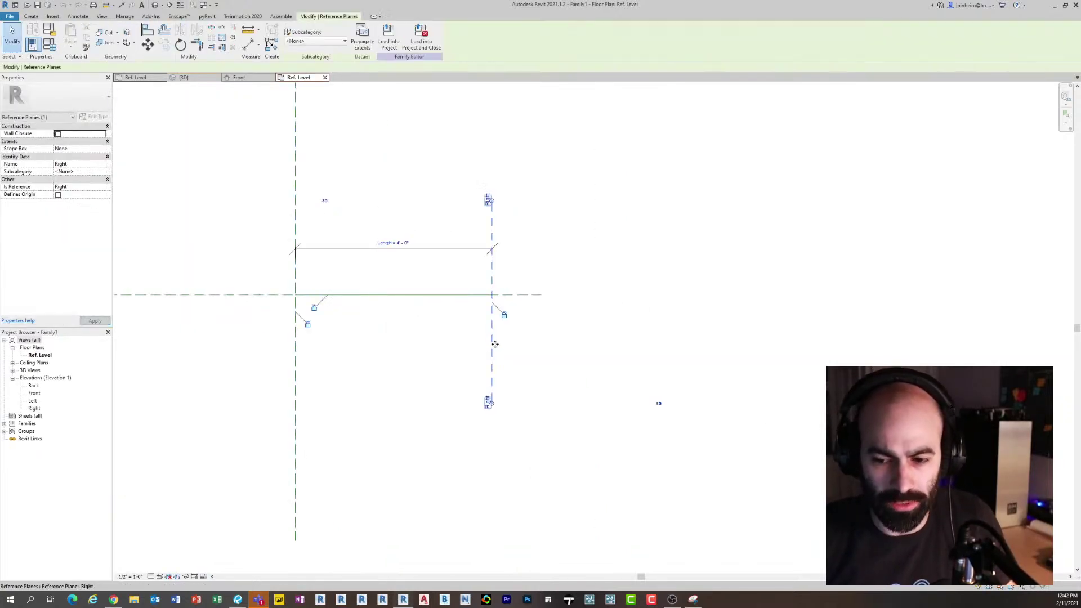
scroll(490, 342, down, 2)
click(450, 340)
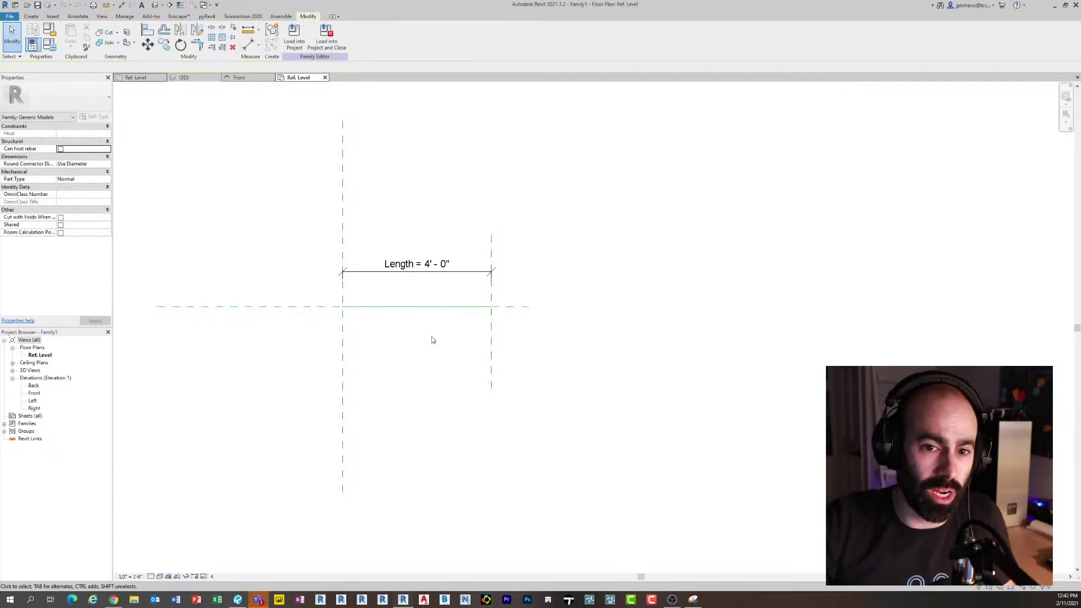
In the project's 3D view, place another Array Boxes - Sample Project instance alongside the two existing rows, and end placement
click(183, 77)
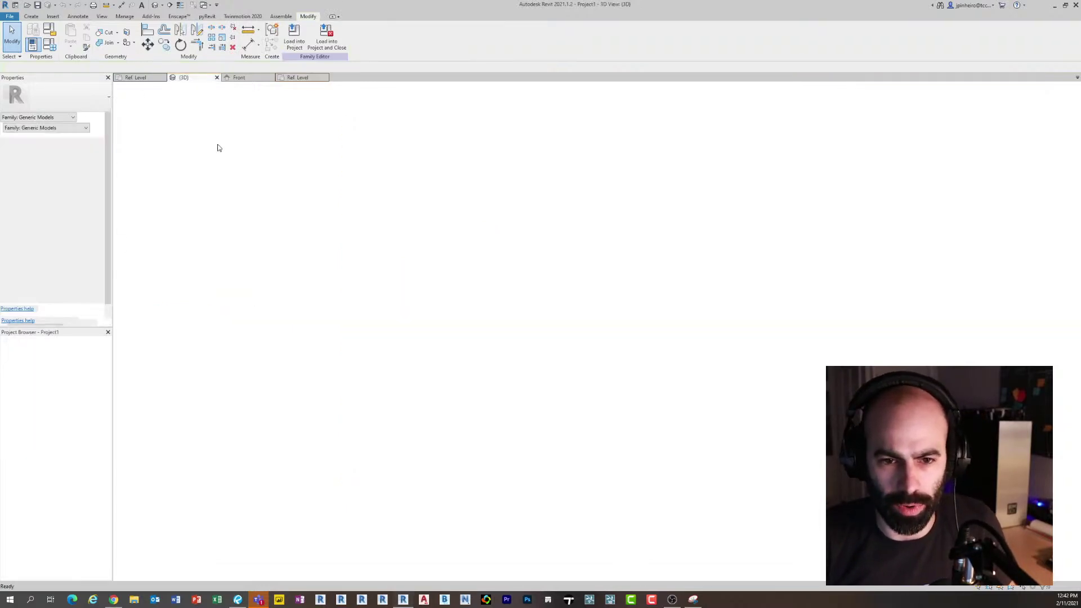
scroll(372, 344, down, 3)
click(364, 360)
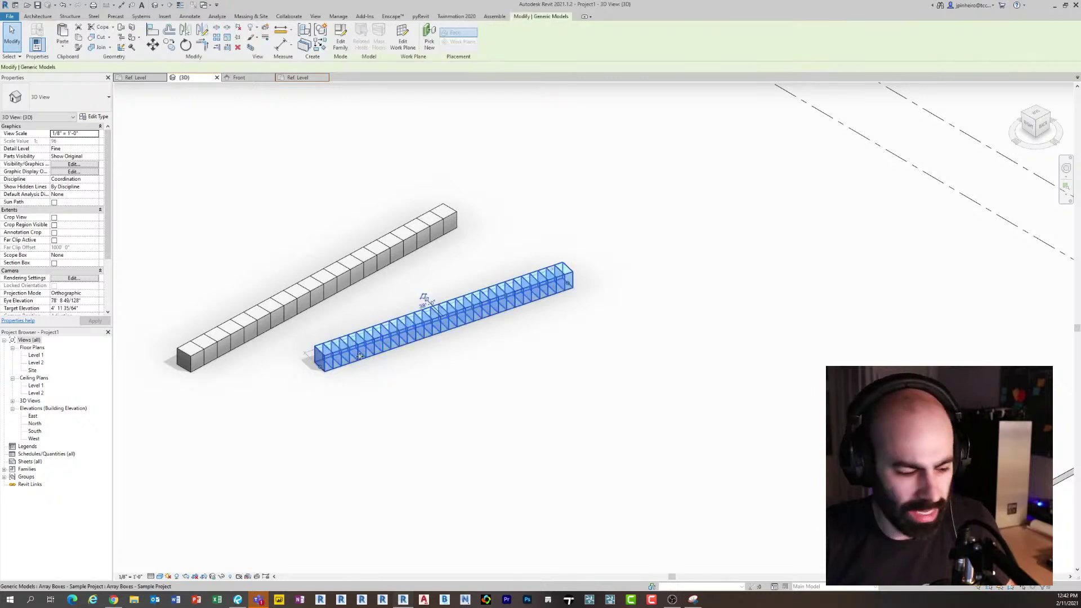
key(c)
key(s)
click(326, 485)
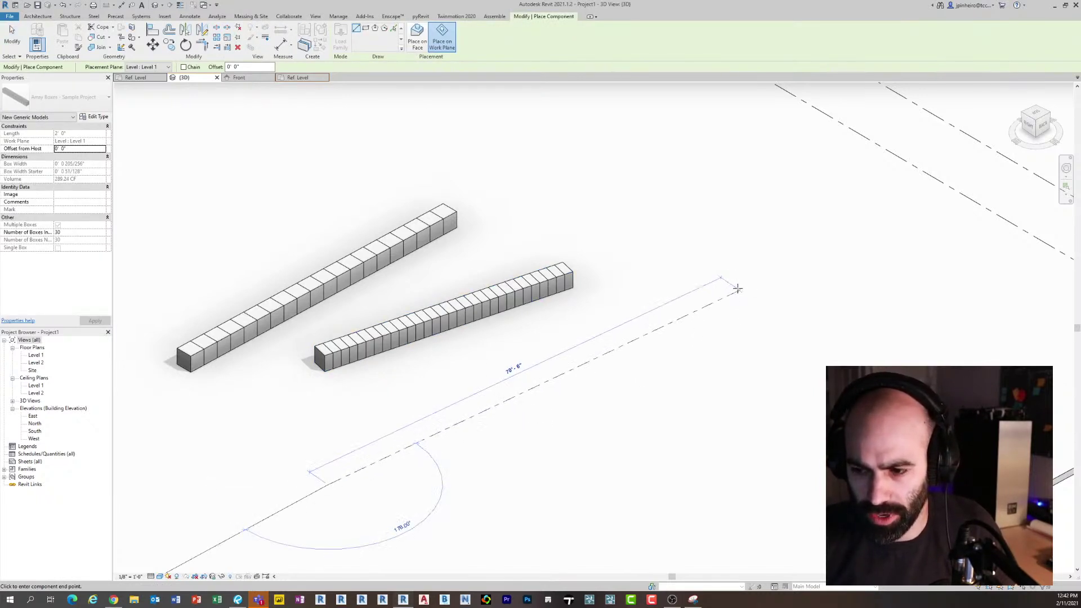
click(737, 288)
key(Escape)
key(Escape)
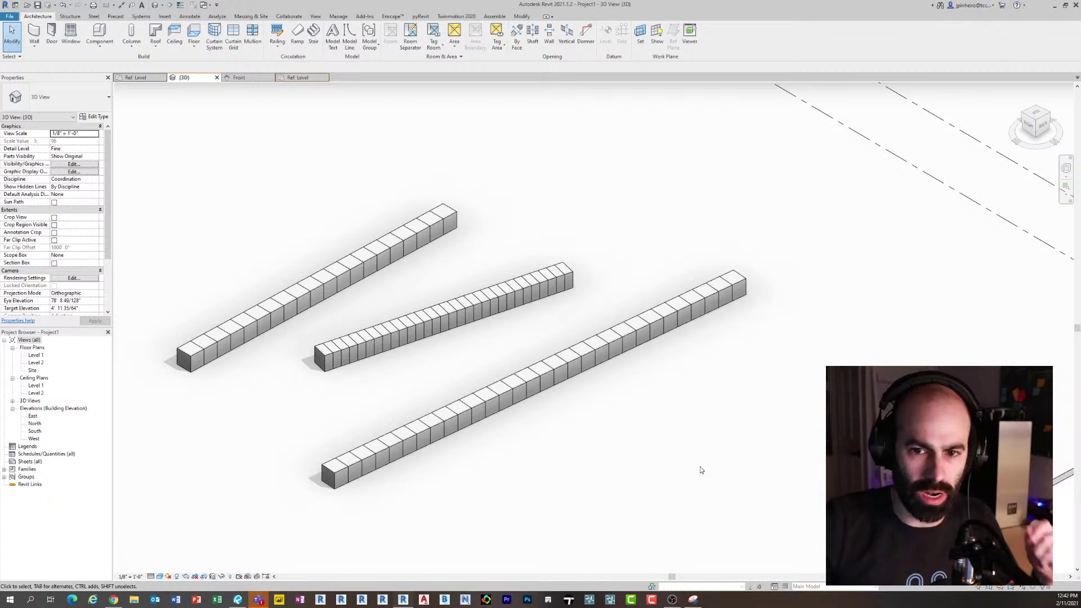
Return to the new line-based family's Ref. Level plan and move the Right reference plane outward to a Length of about 20' 7"
click(317, 78)
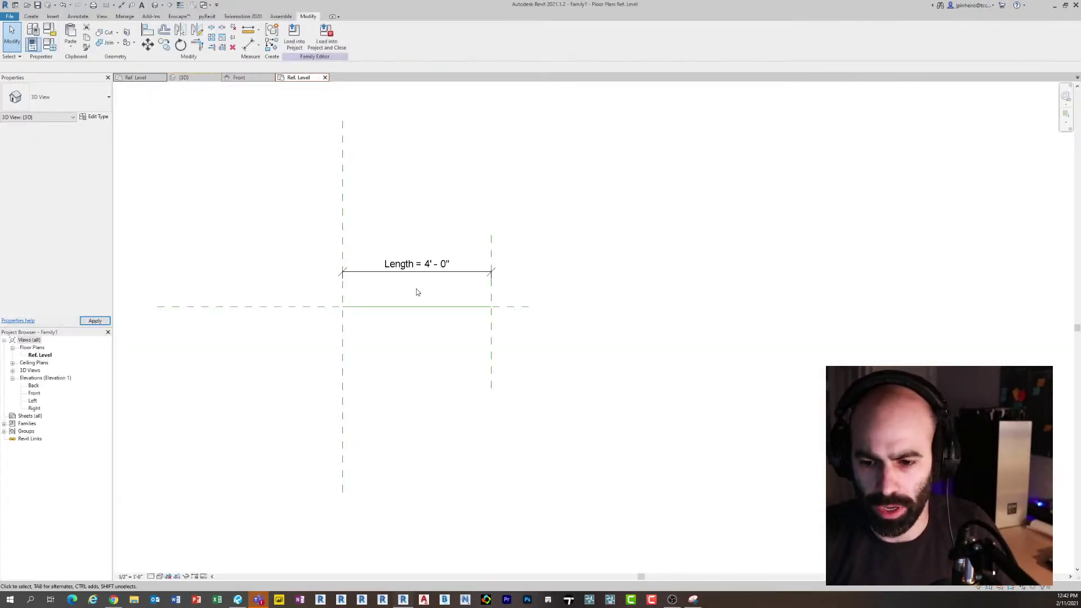
click(474, 345)
scroll(499, 372, down, 1)
middle_drag(499, 372, 474, 284)
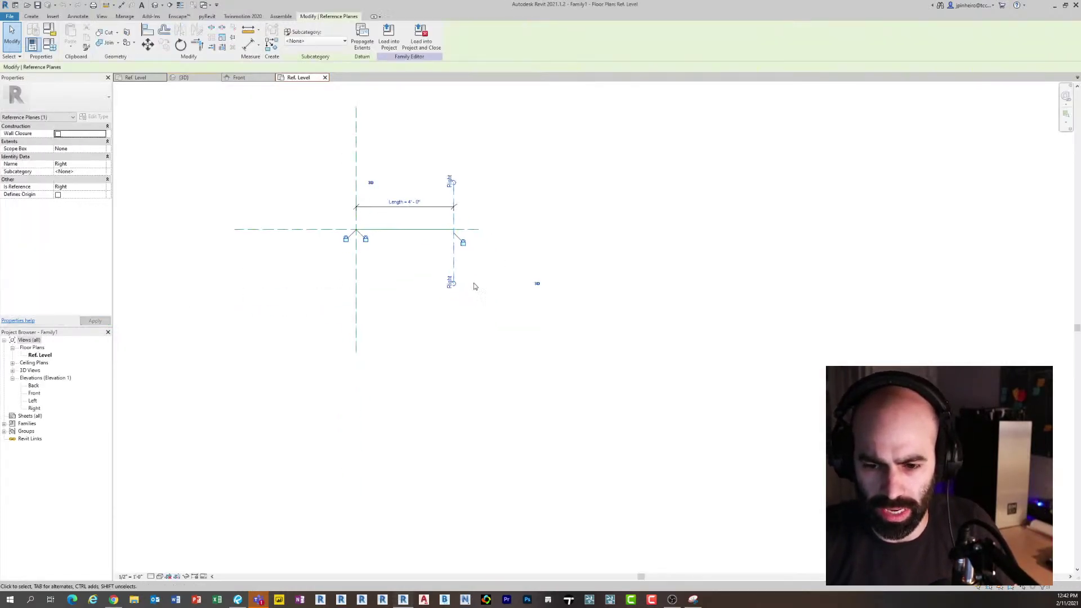
scroll(474, 283, down, 1)
drag(458, 264, 729, 290)
click(658, 343)
middle_drag(658, 343, 685, 275)
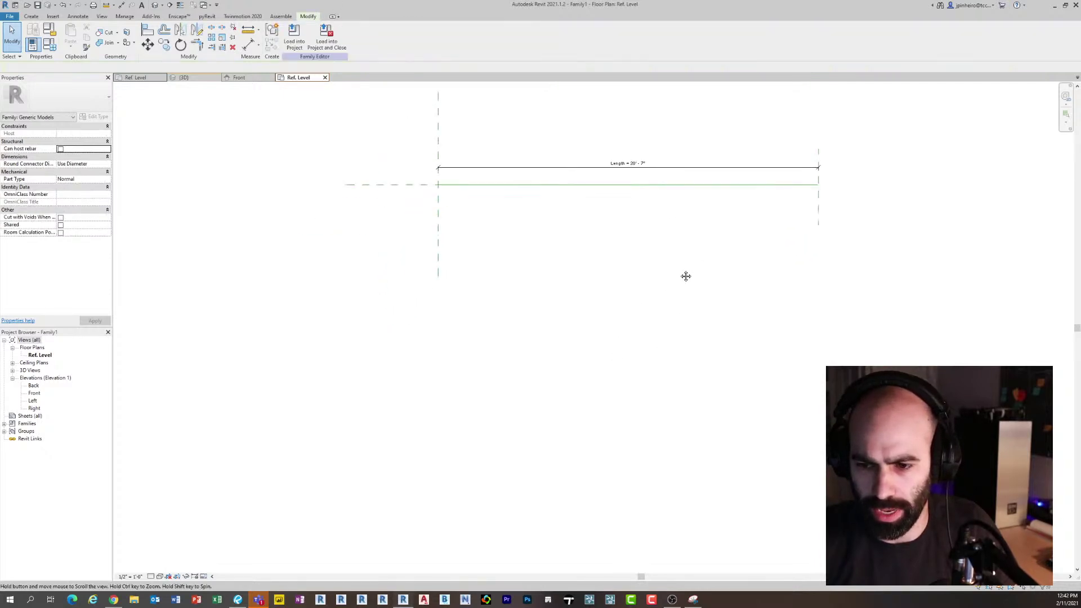
Set the distance from the origin plane to the Right reference plane to 22'
scroll(460, 297, up, 2)
click(669, 330)
middle_drag(481, 389, 615, 358)
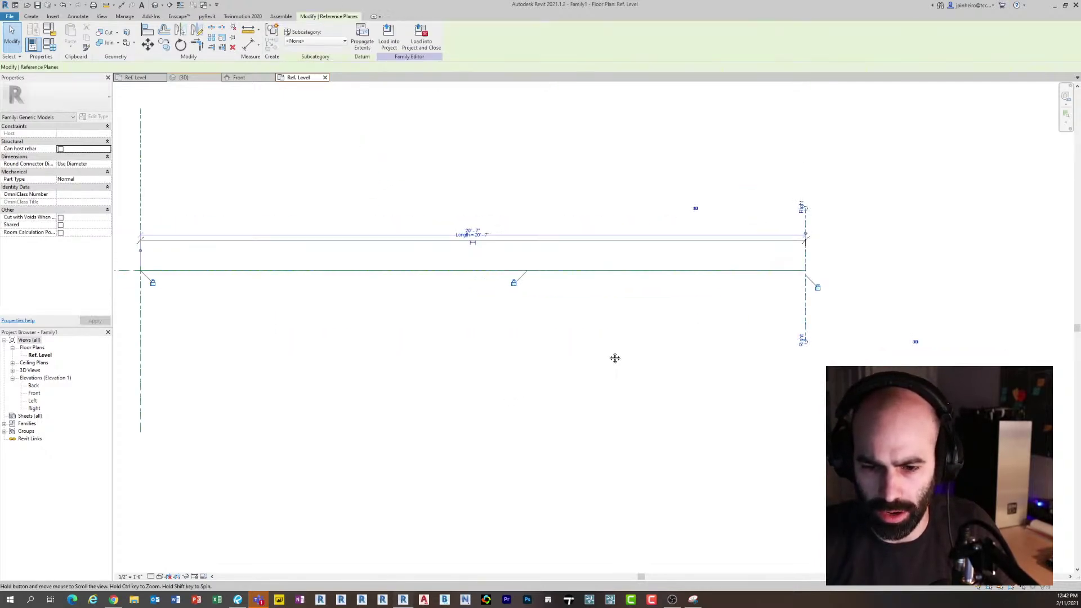
click(473, 234)
text(22)
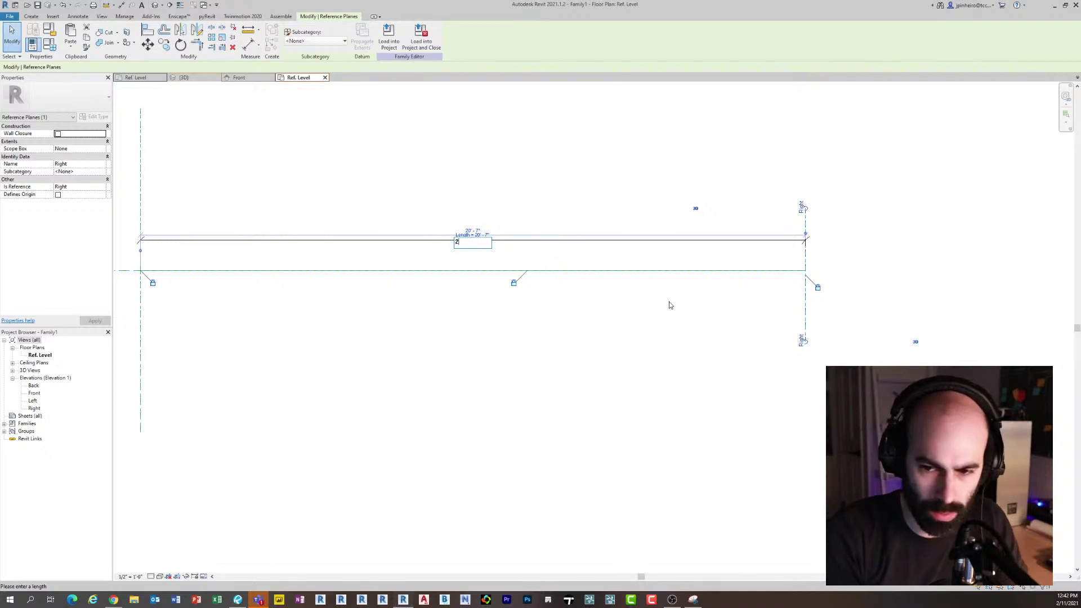
key(Return)
click(685, 362)
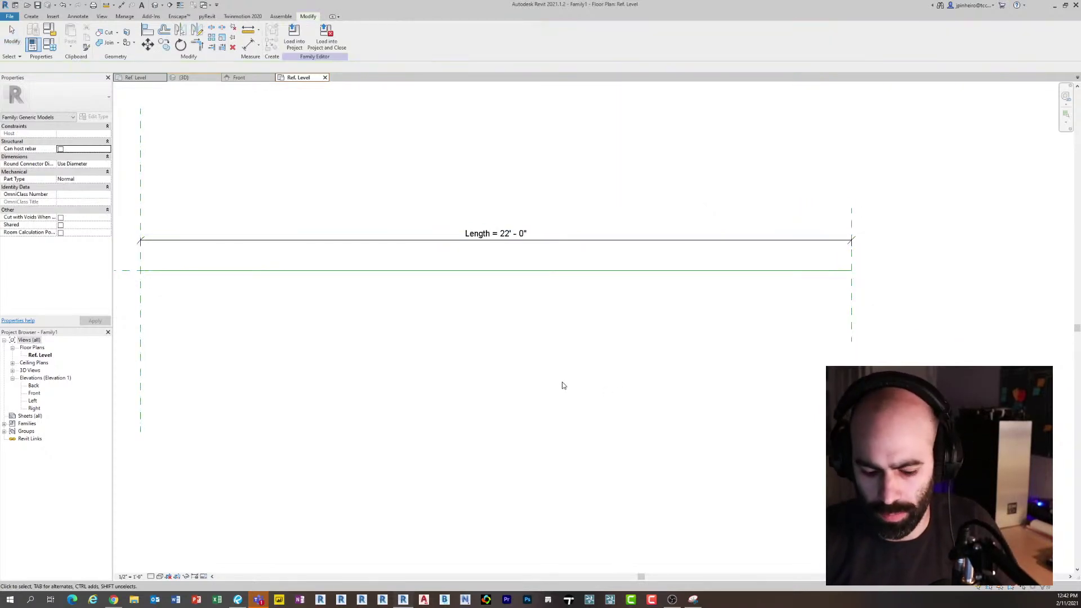
scroll(591, 388, down, 1)
scroll(558, 372, up, 1)
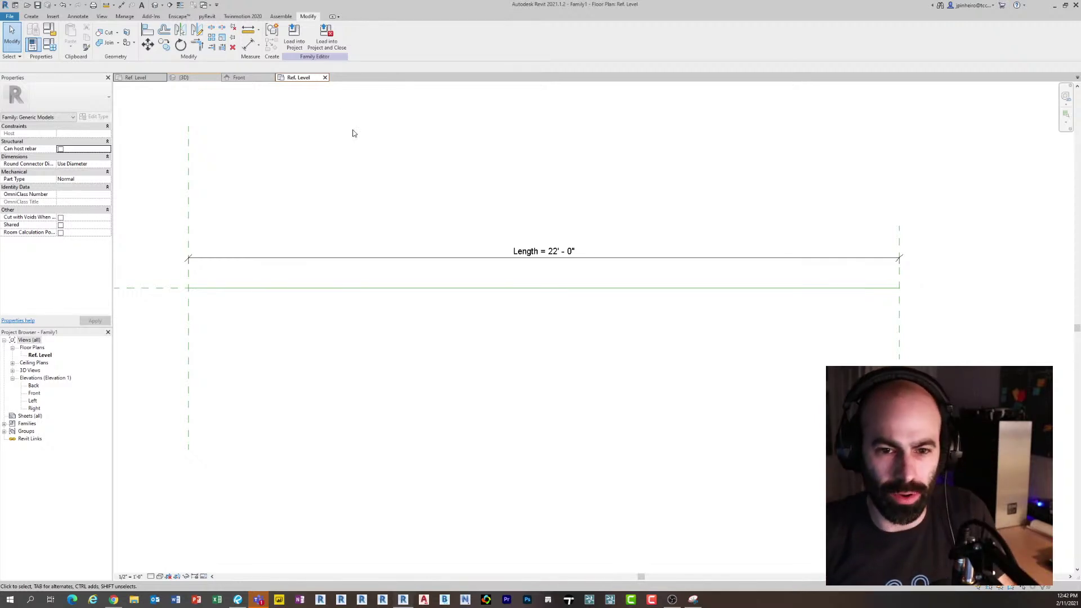
Switch from the line-based family to the Front elevation of the Array Box family
click(209, 5)
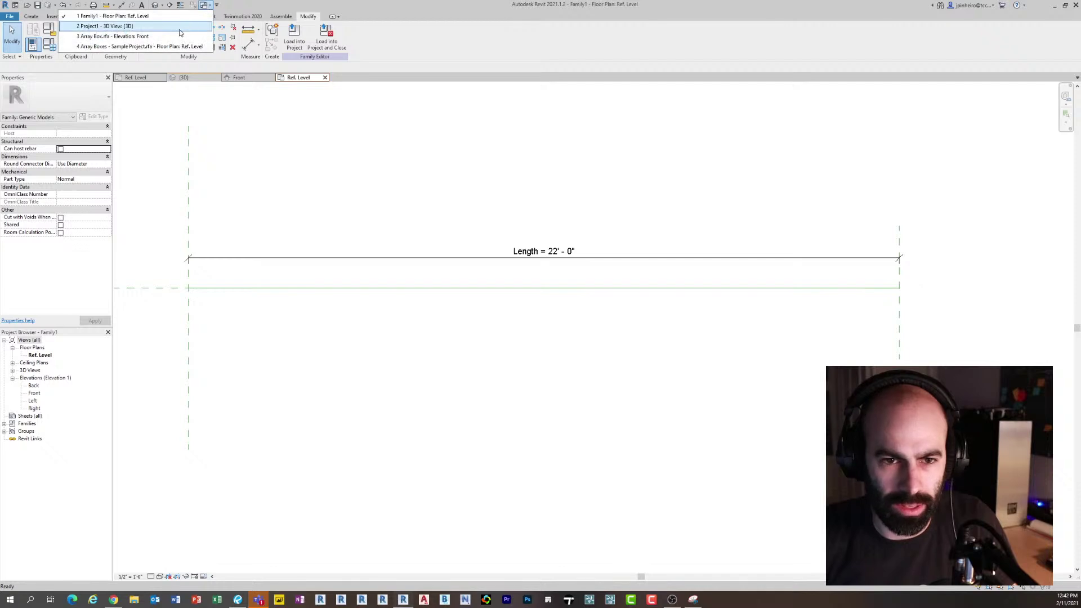
click(275, 128)
click(210, 6)
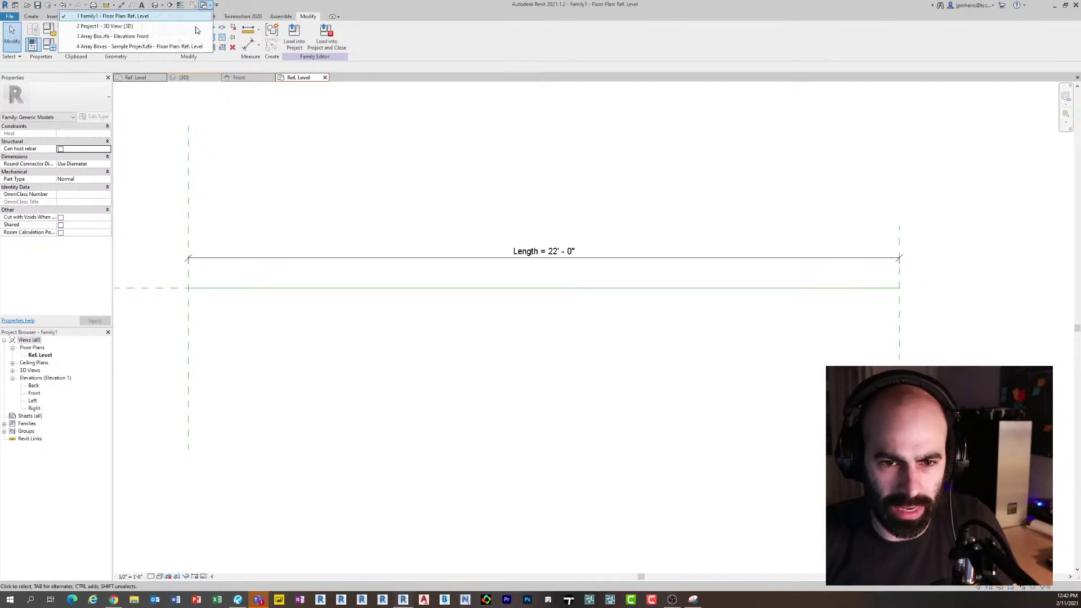
click(152, 38)
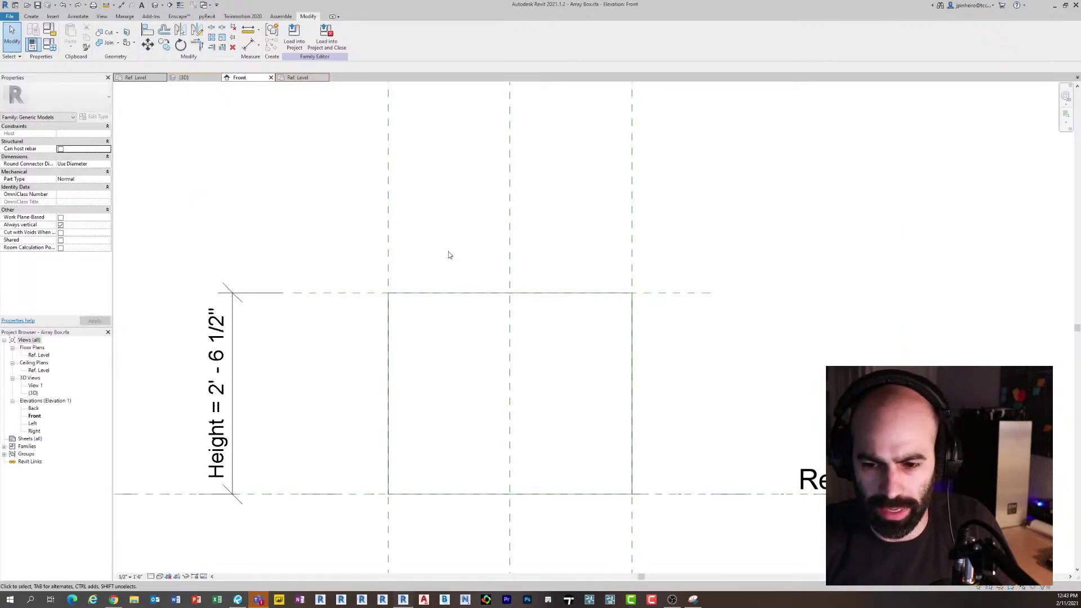
Load the Array Box into Family1 only and place one instance below the reference line near the origin plane
click(294, 42)
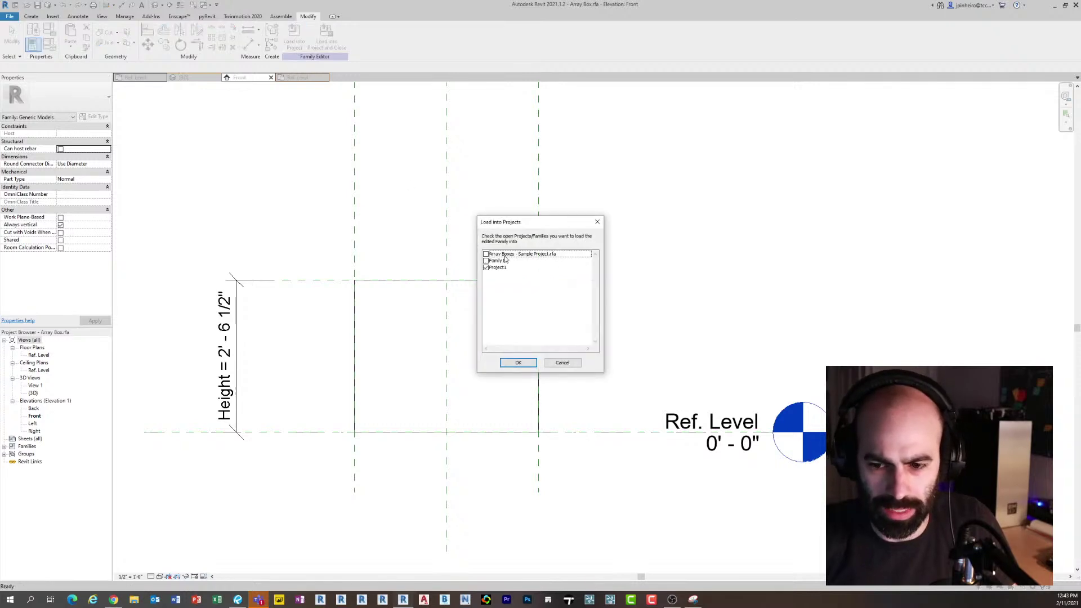
click(486, 261)
click(485, 267)
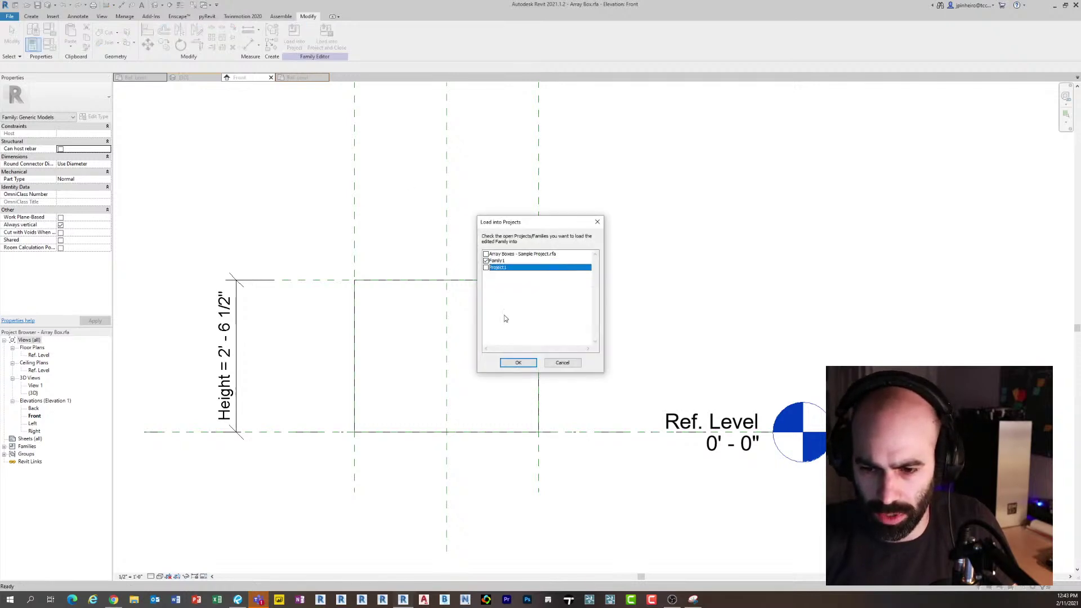
click(516, 363)
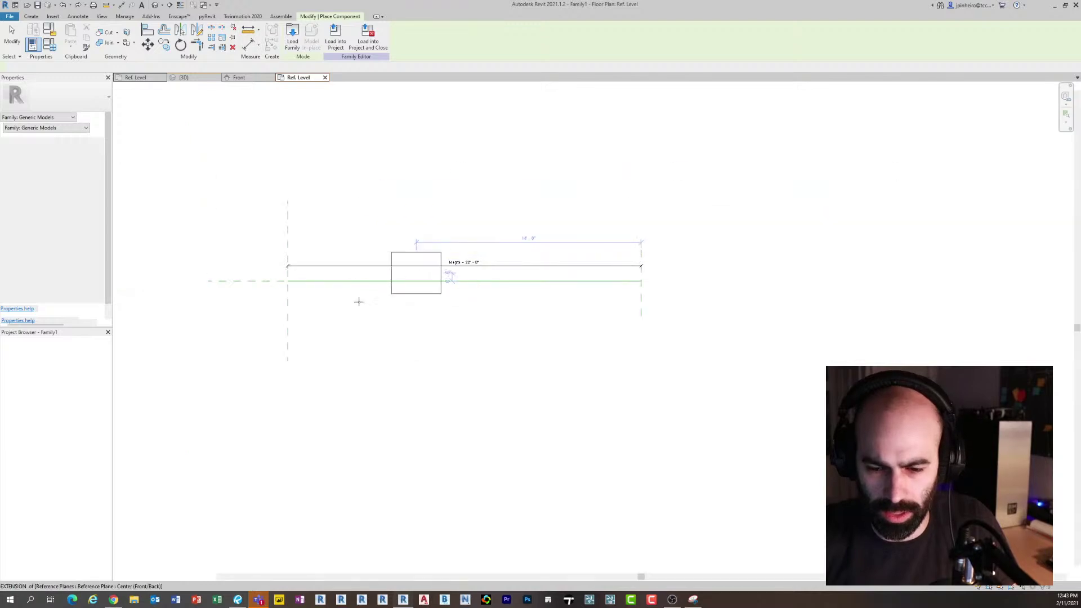
click(333, 386)
key(Escape)
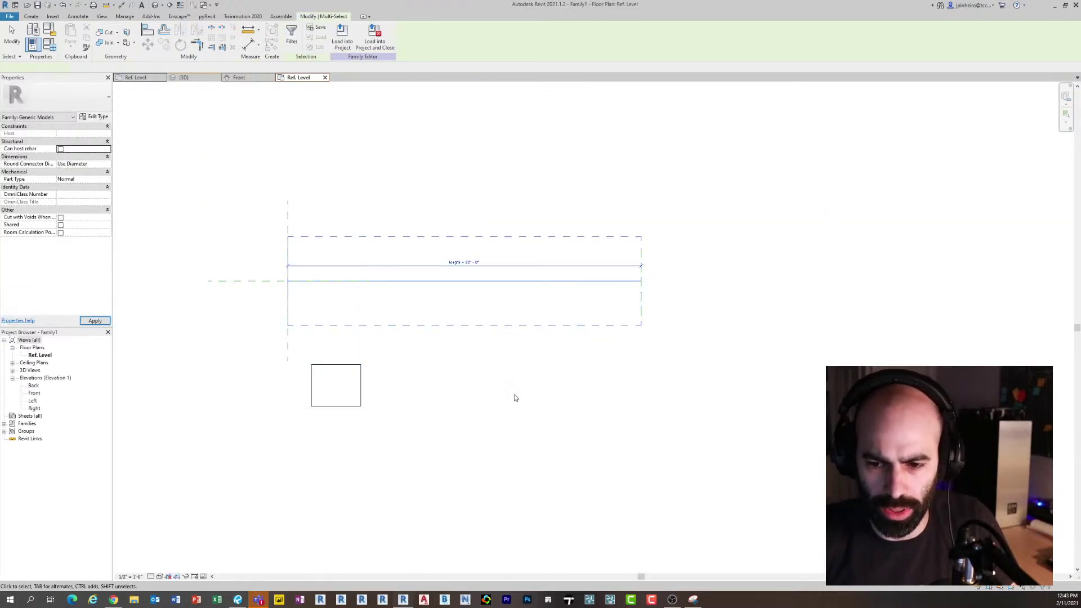
Stretch the placed Array Box with its shape handles on all four sides to about 3' wide and 3' 3" deep
scroll(371, 422, up, 2)
middle_drag(369, 421, 396, 367)
scroll(403, 357, up, 2)
click(443, 385)
scroll(395, 367, up, 1)
scroll(399, 363, down, 1)
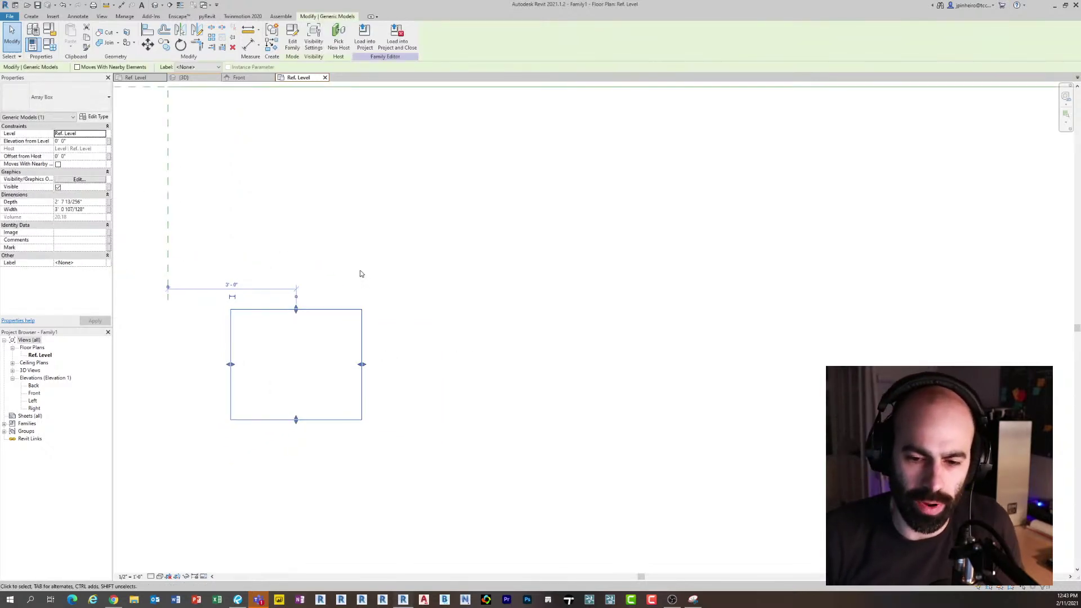
drag(296, 309, 293, 255)
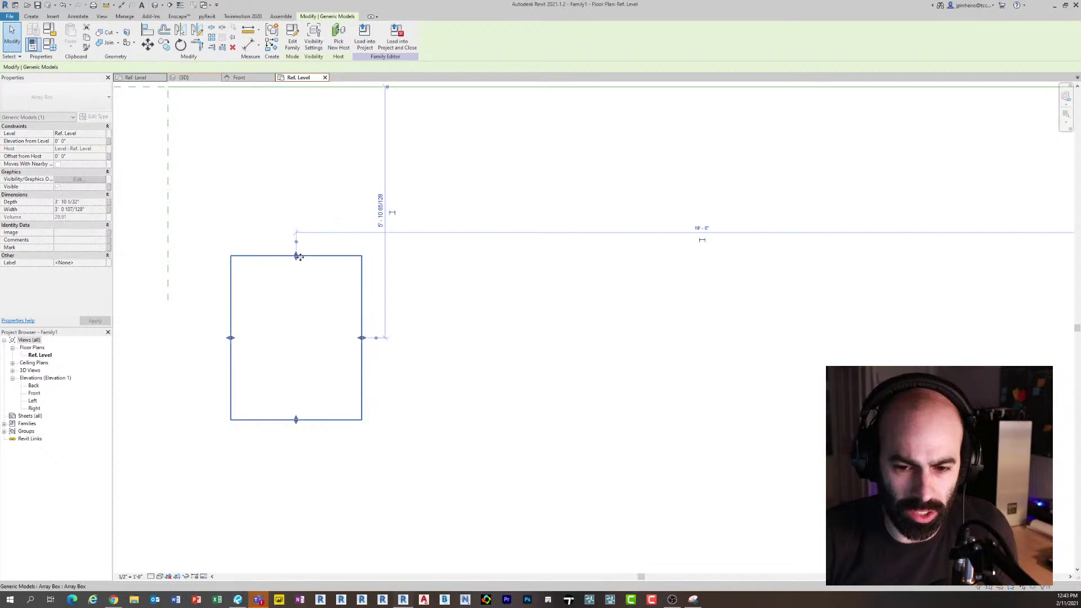
drag(305, 319, 305, 317)
drag(366, 369, 408, 369)
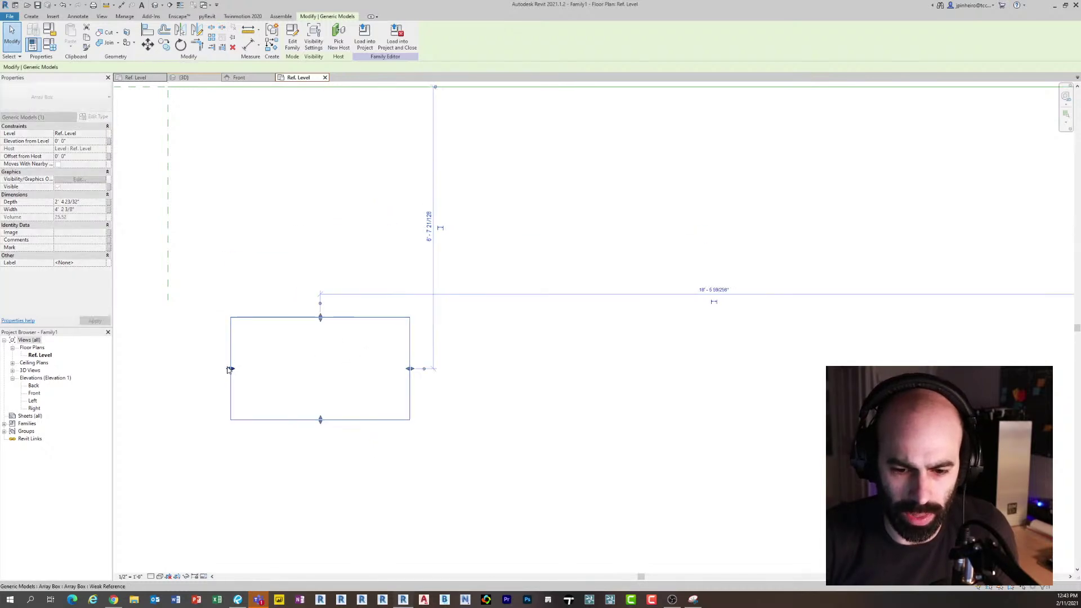
drag(312, 419, 312, 454)
drag(313, 316, 306, 286)
drag(412, 373, 363, 370)
drag(214, 371, 235, 371)
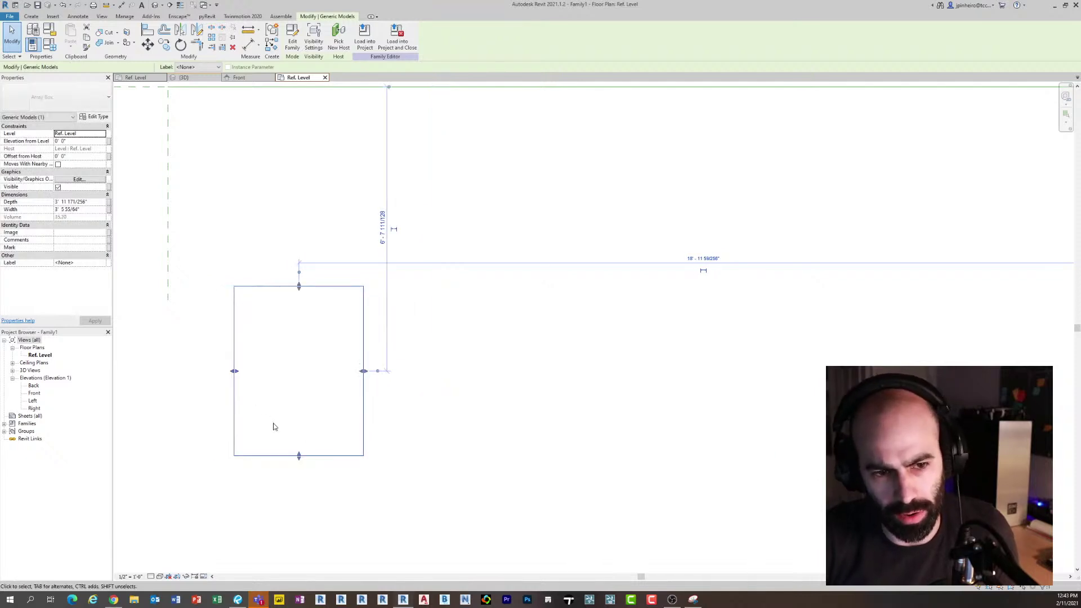
drag(301, 460, 301, 430)
scroll(397, 414, down, 1)
middle_drag(403, 421, 393, 423)
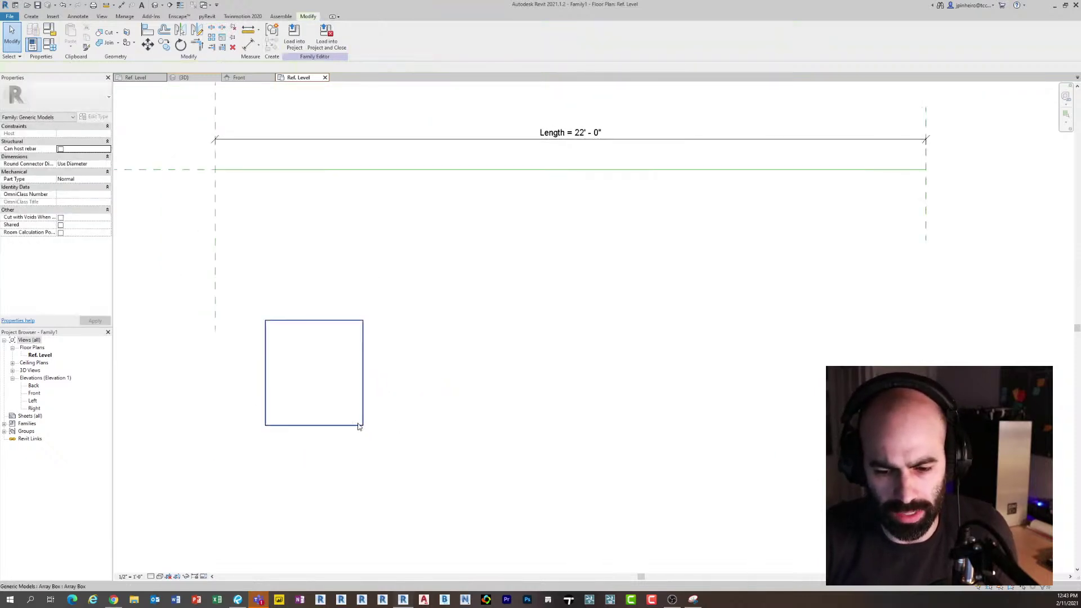
mouse_move(446, 369)
middle_down()
mouse_move(377, 363)
mouse_move(443, 371)
middle_up()
scroll(380, 370, up, 1)
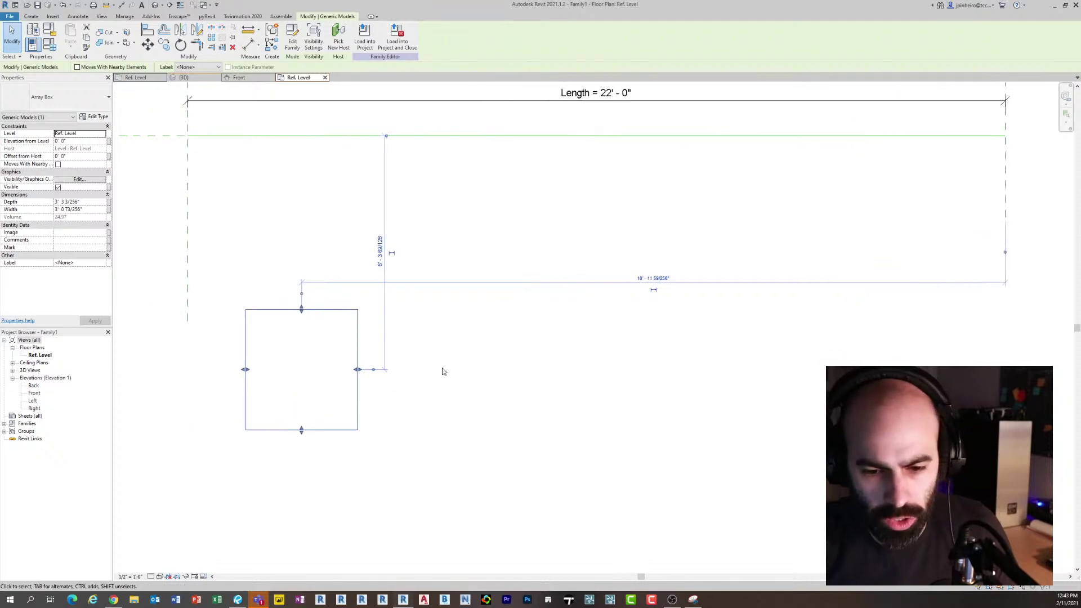
click(437, 400)
Create a grouped linear array of 5 boxes running parallel to the reference line, with about 5' 4" between members
click(288, 309)
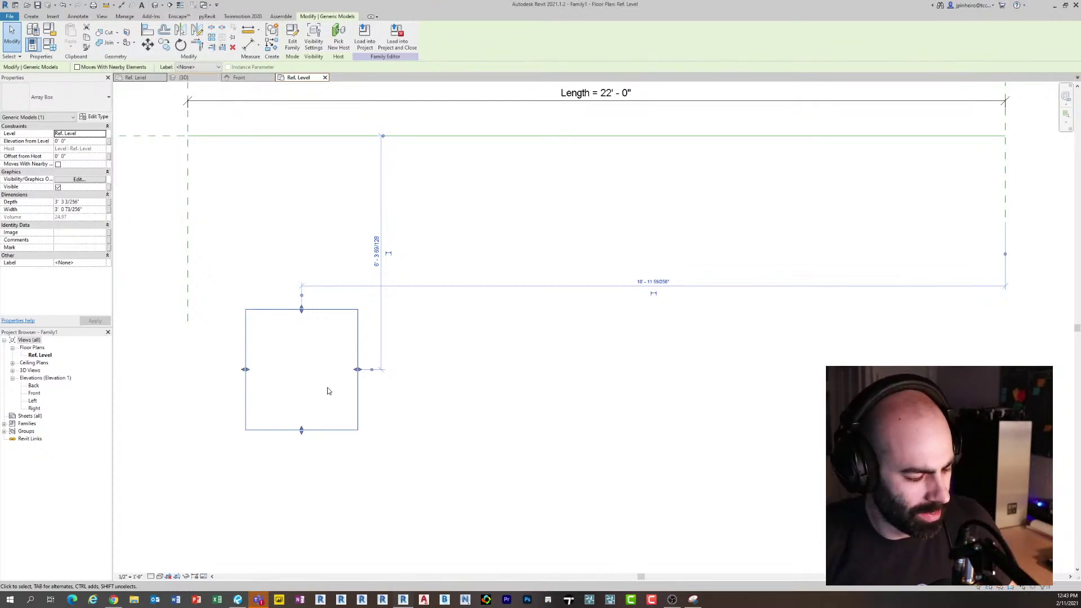
key(a)
key(r)
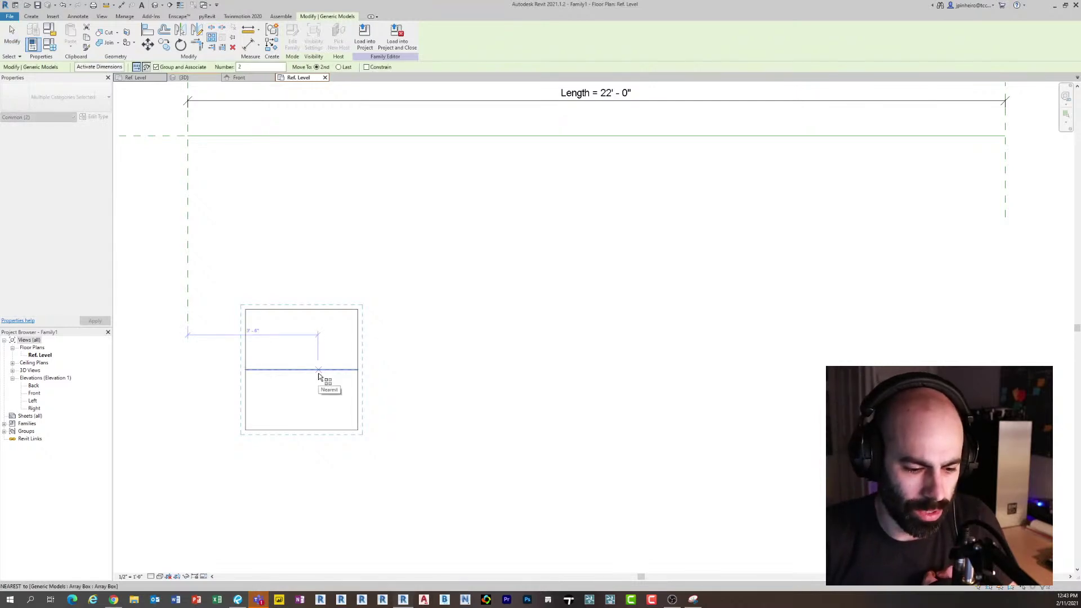
click(301, 311)
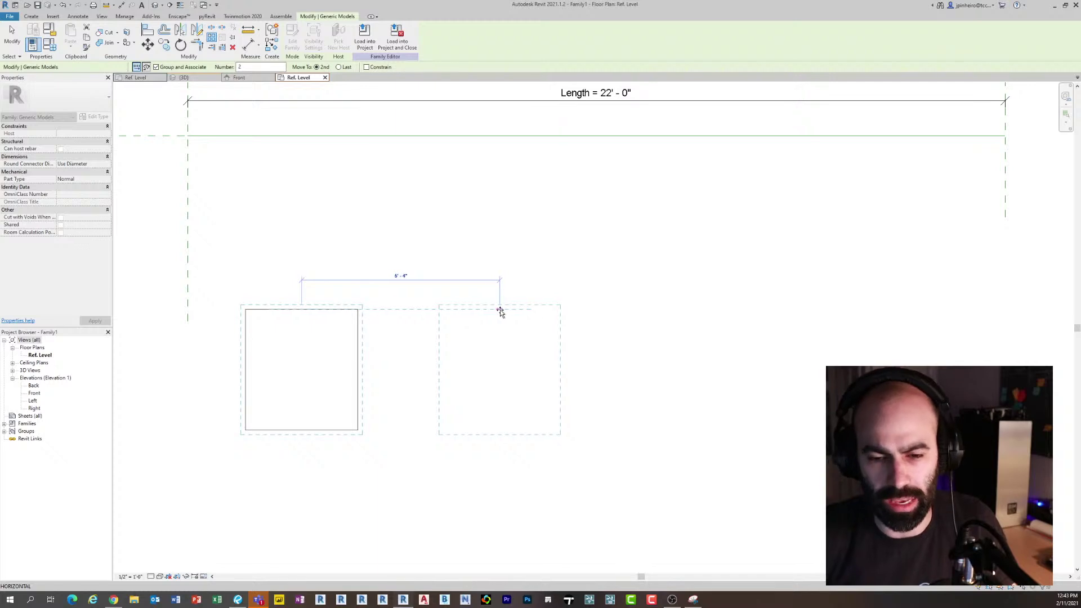
click(500, 311)
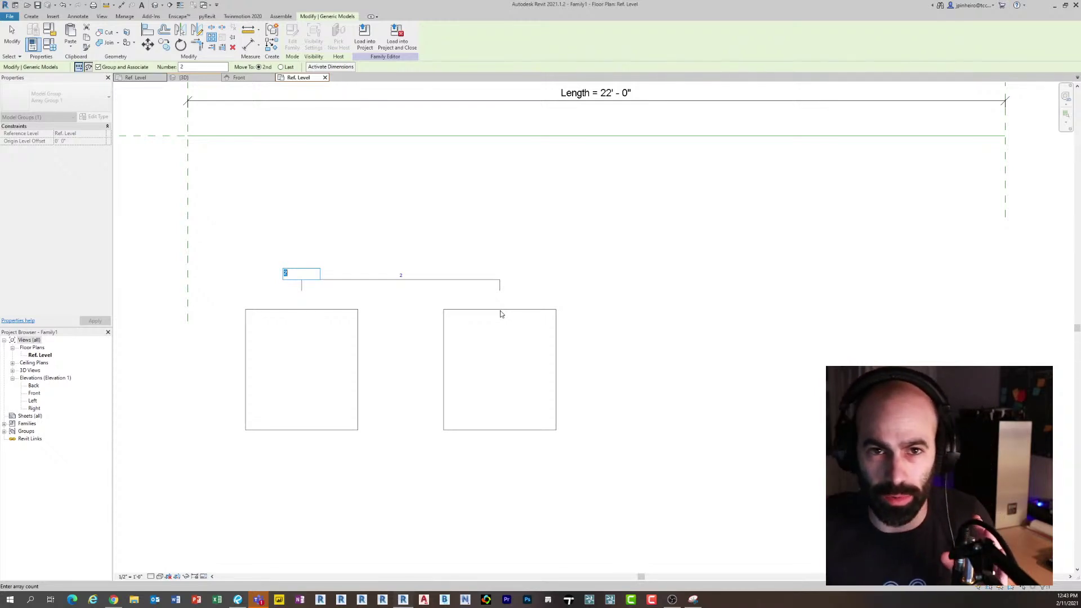
text(5)
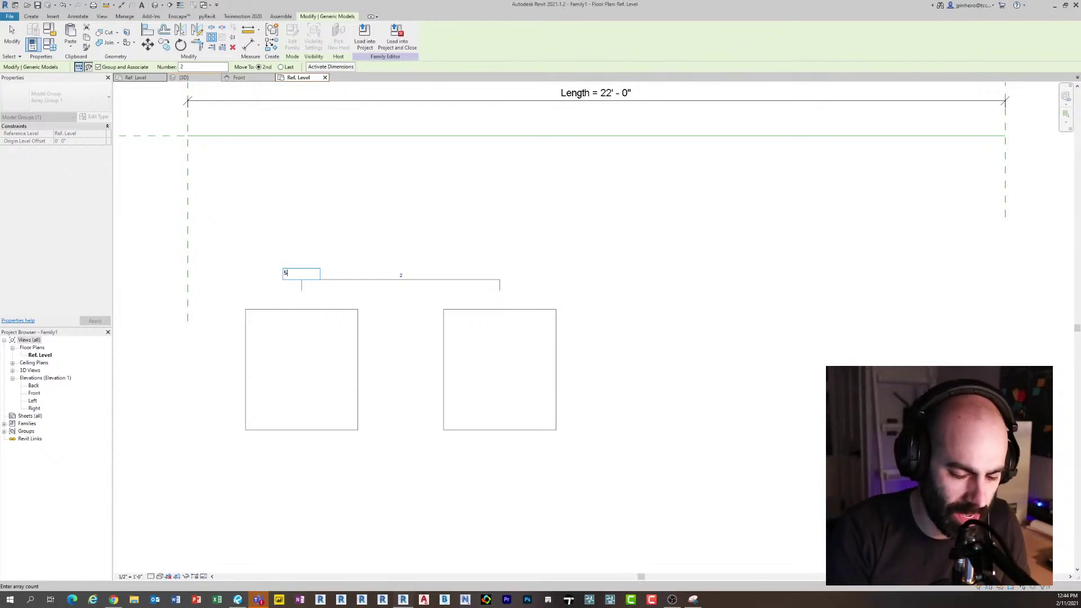
key(Return)
scroll(488, 307, down, 2)
middle_drag(486, 362, 477, 363)
click(476, 367)
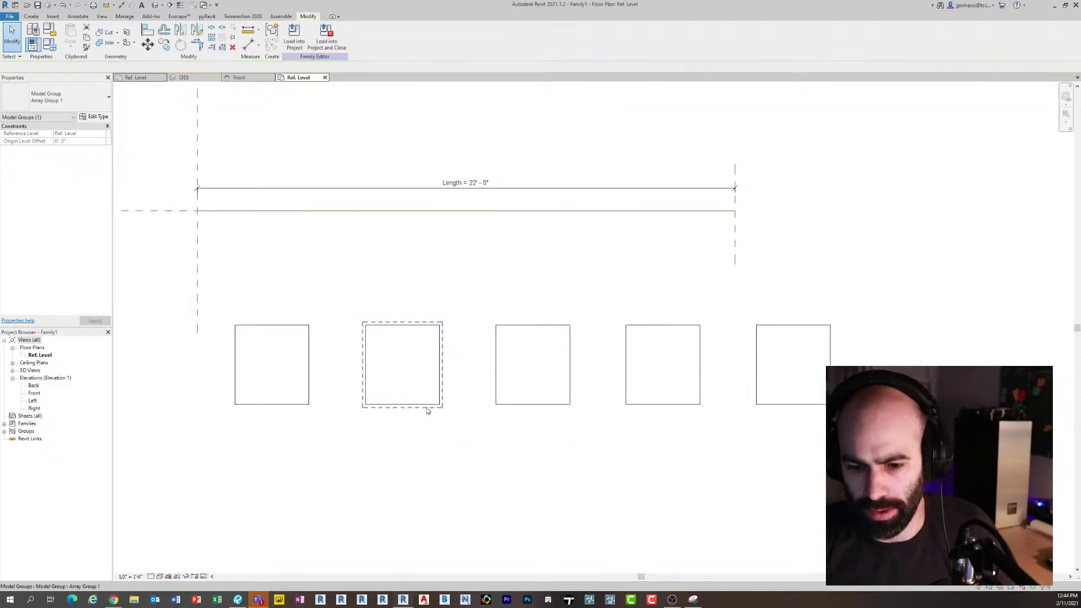
Select the array members one after another to examine how each box is grouped and tied to the array
click(427, 406)
click(515, 405)
click(656, 405)
click(803, 404)
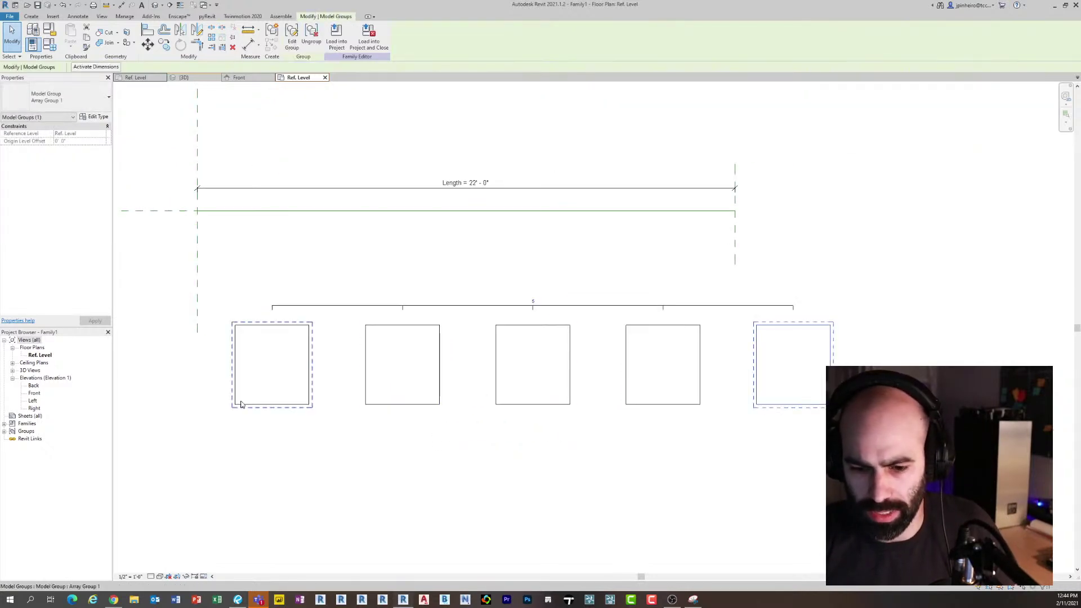
click(241, 404)
scroll(317, 361, up, 4)
middle_drag(317, 360, 297, 371)
scroll(296, 372, down, 1)
click(296, 370)
scroll(295, 372, down, 1)
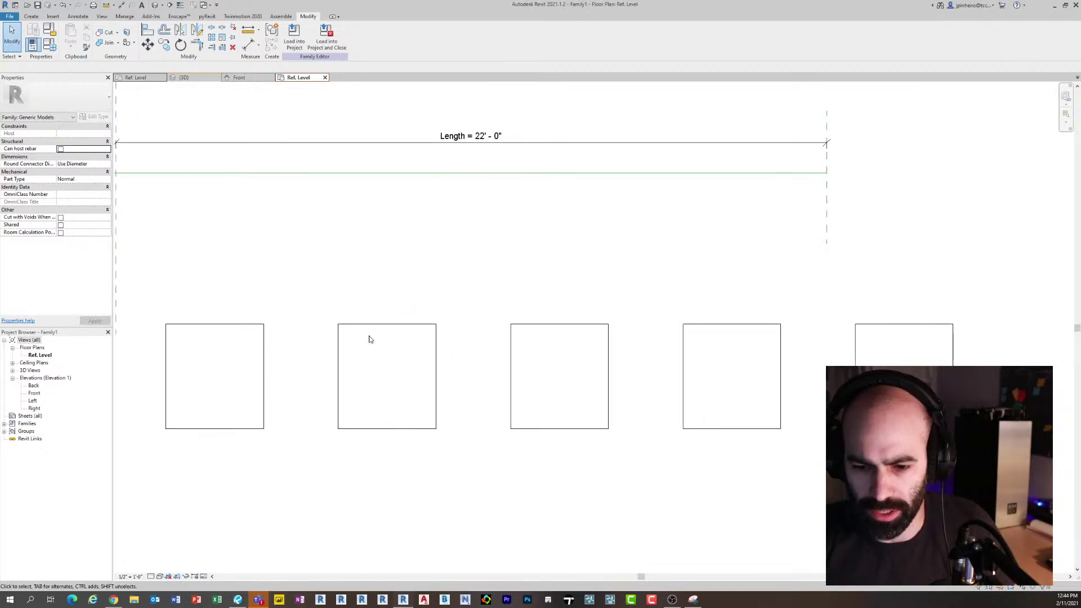
Set the array count of the box row to 12
click(369, 322)
click(559, 295)
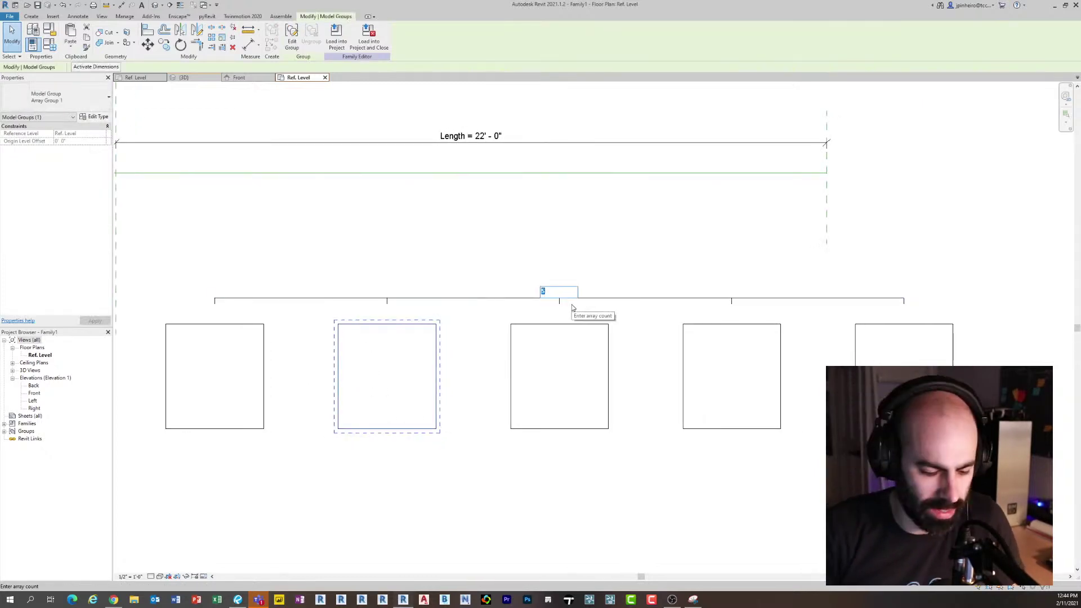
text(12)
key(Return)
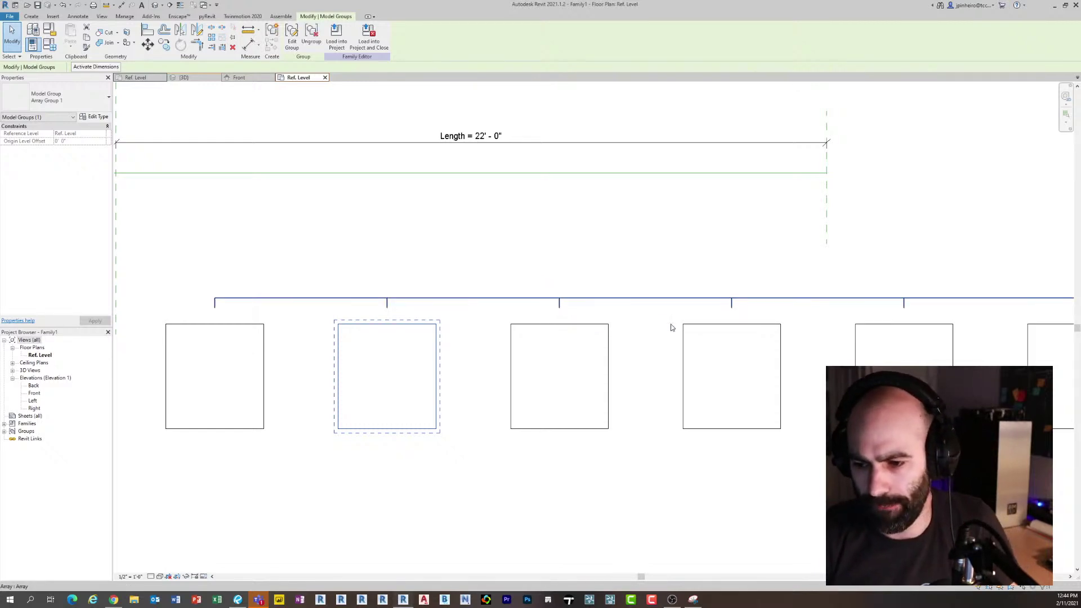
scroll(540, 344, down, 3)
middle_drag(539, 344, 421, 348)
scroll(251, 369, up, 4)
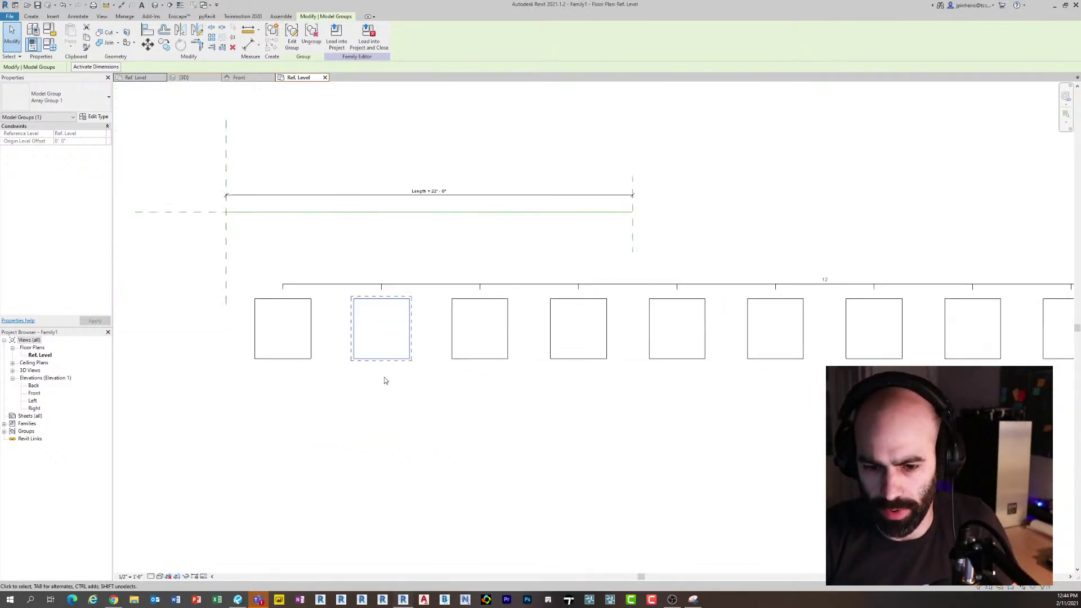
middle_drag(386, 385, 352, 408)
scroll(353, 410, down, 2)
scroll(407, 404, up, 1)
Set the box row's array count back to 5 and clear the selection
click(725, 317)
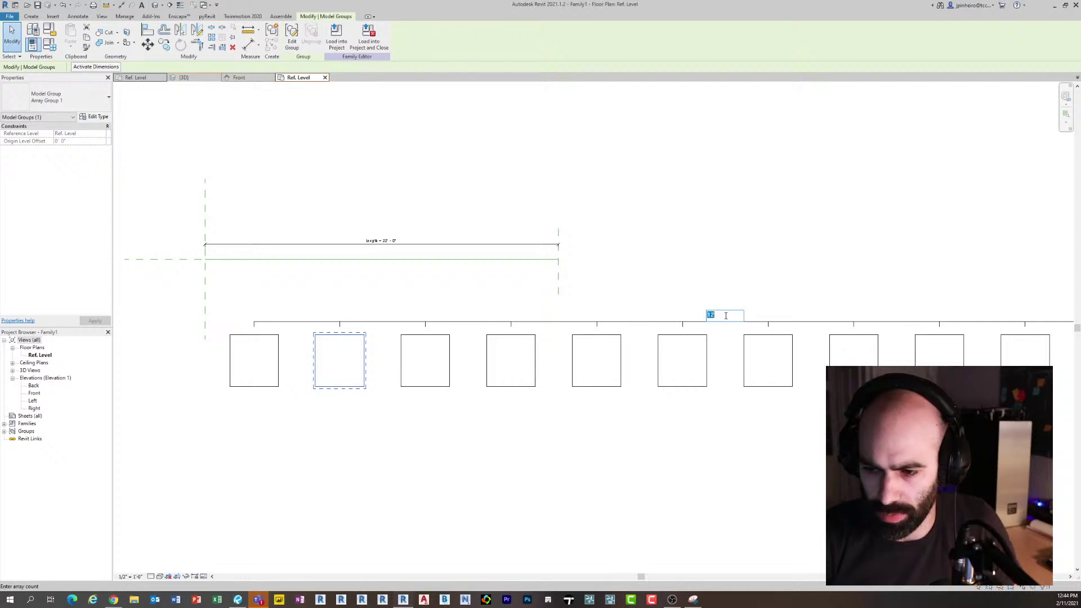
key(Return)
scroll(444, 353, up, 3)
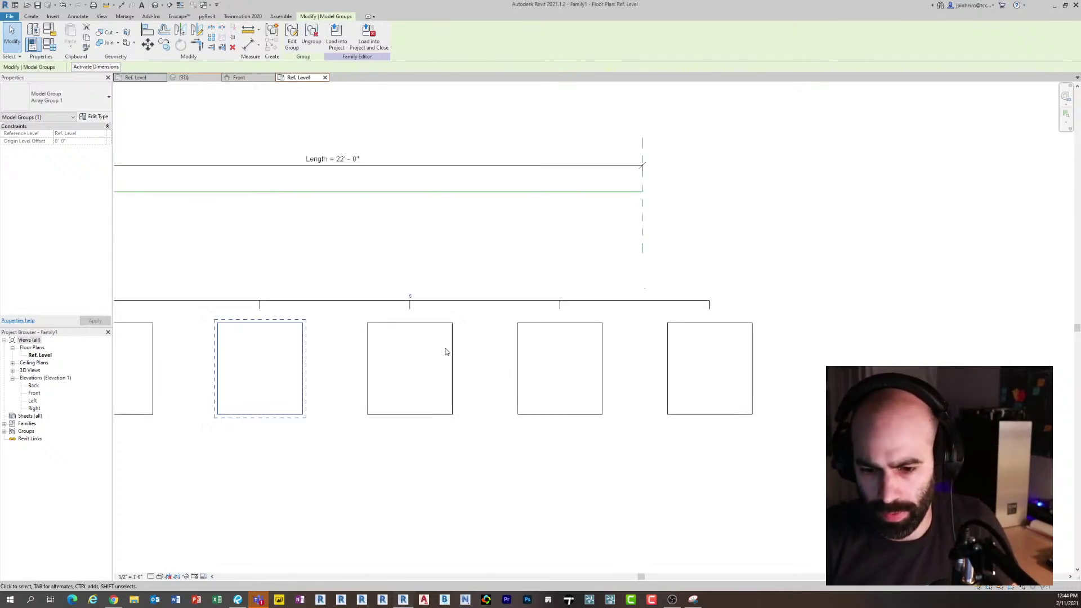
scroll(505, 386, up, 1)
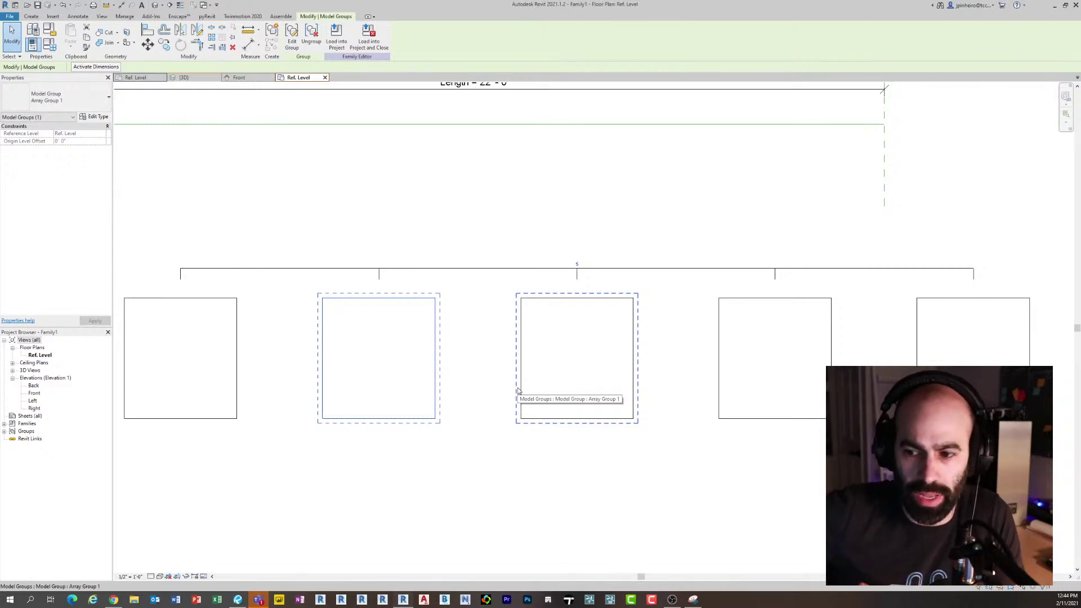
click(385, 461)
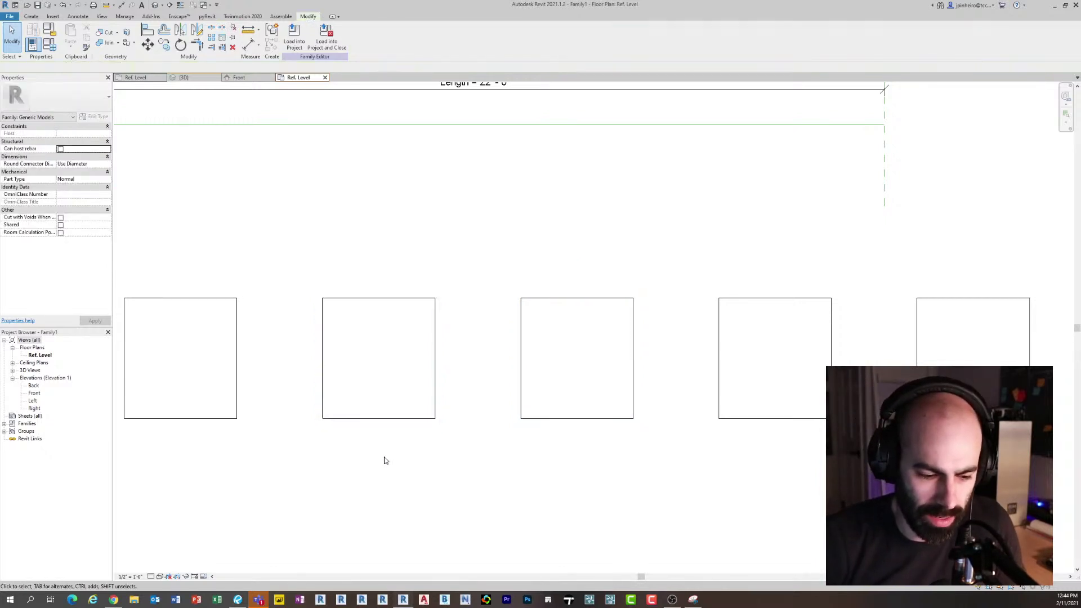
Select the second box group and examine its position in the array relative to the reference line
click(383, 417)
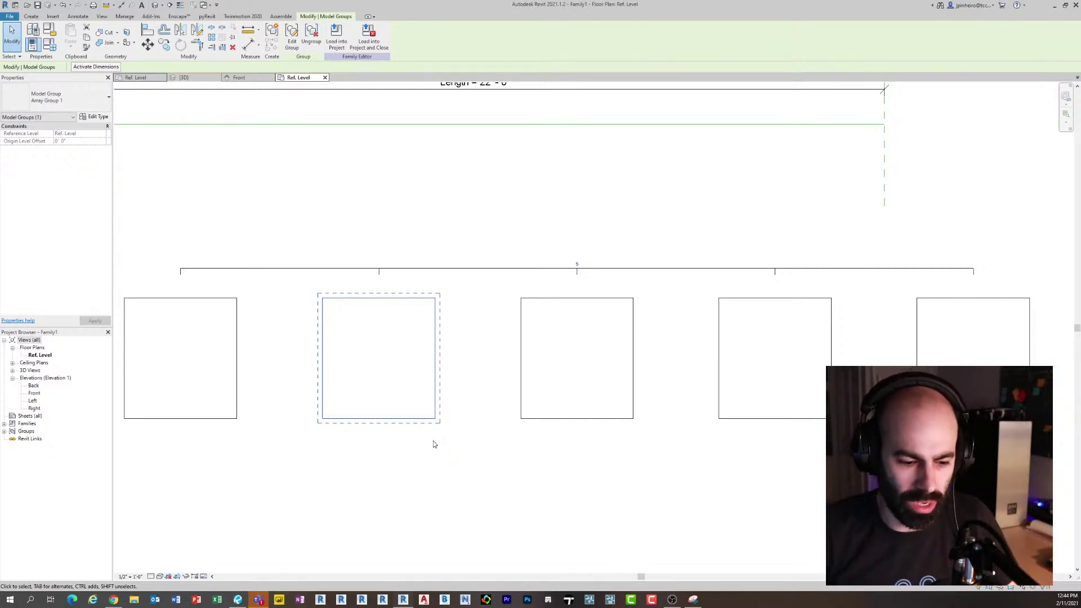
scroll(362, 475, down, 5)
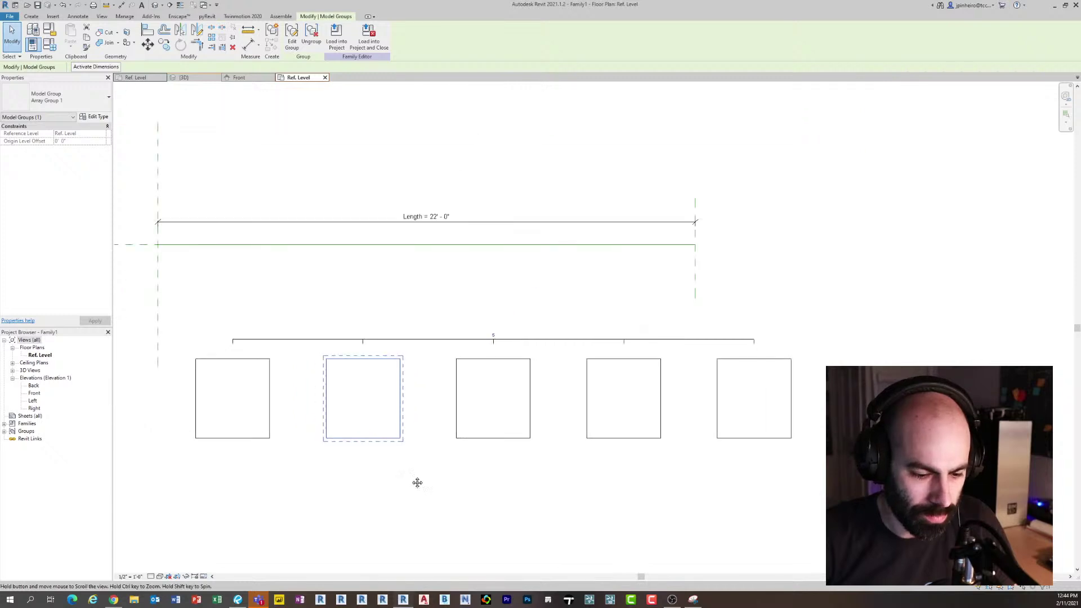
scroll(388, 468, up, 5)
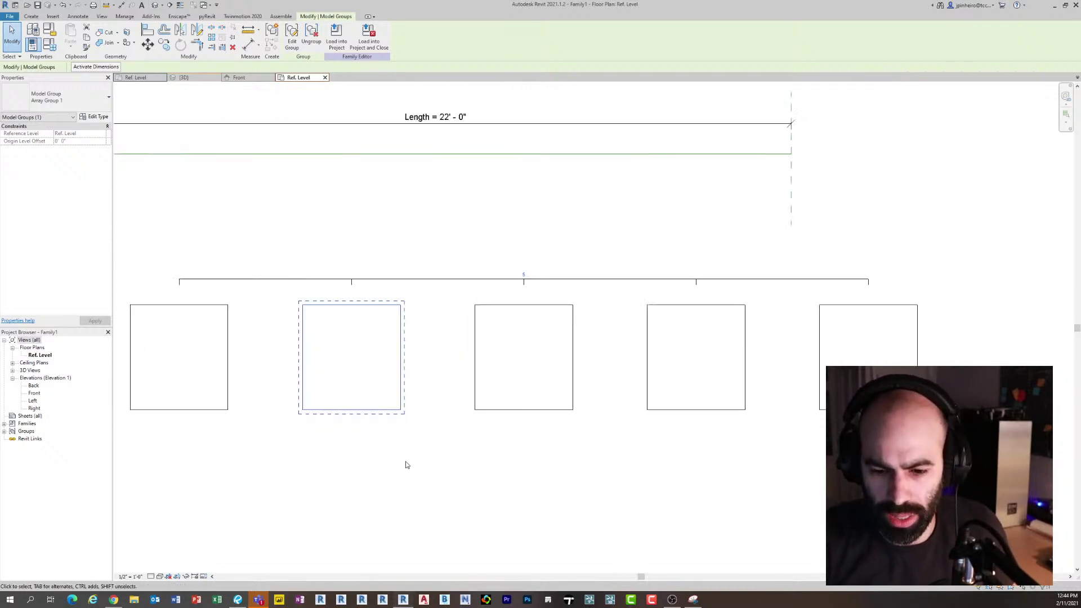
scroll(420, 465, down, 1)
middle_drag(420, 466, 449, 439)
click(434, 438)
drag(465, 429, 397, 350)
click(504, 469)
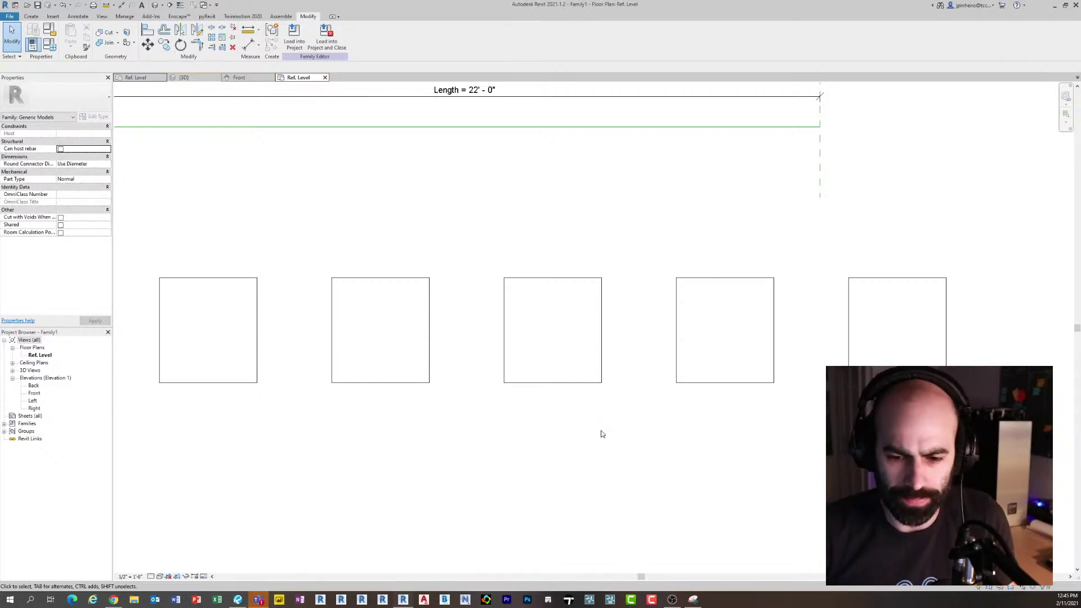
drag(462, 421, 401, 357)
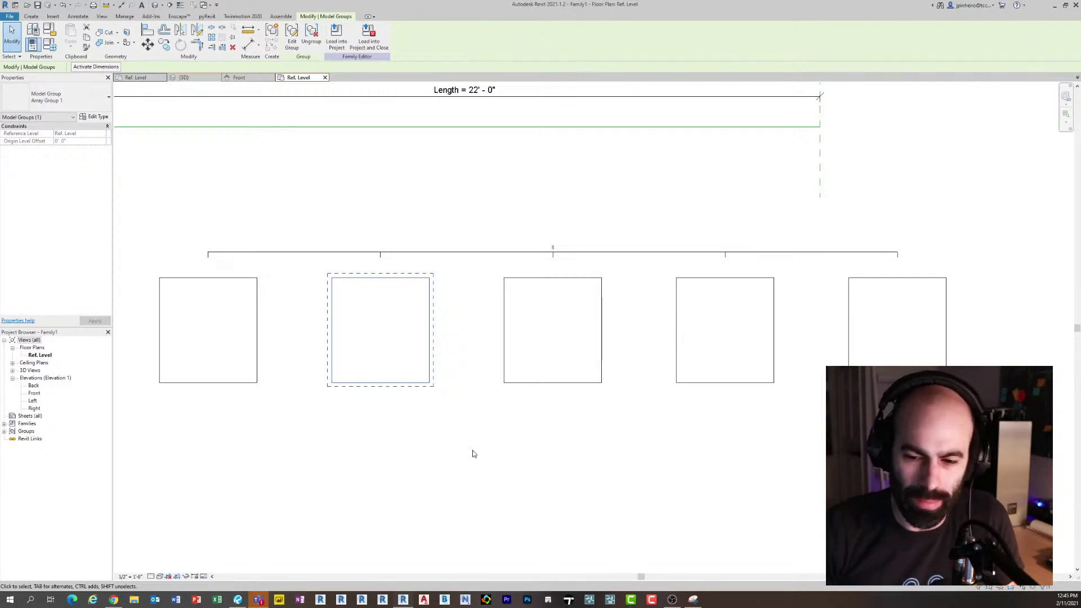
middle_drag(375, 401, 411, 414)
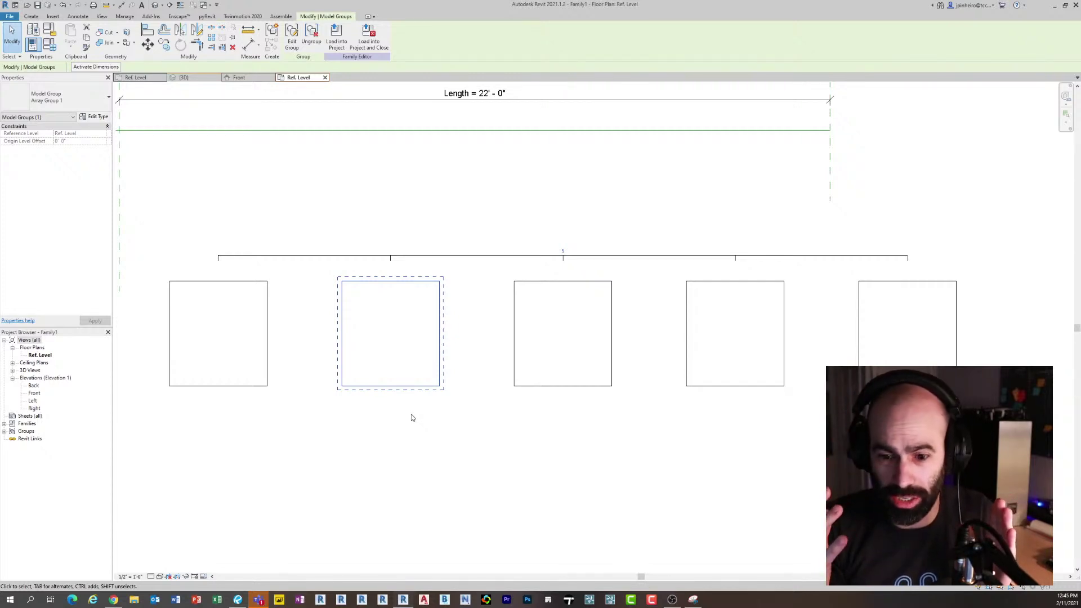
scroll(374, 405, up, 1)
scroll(398, 411, down, 1)
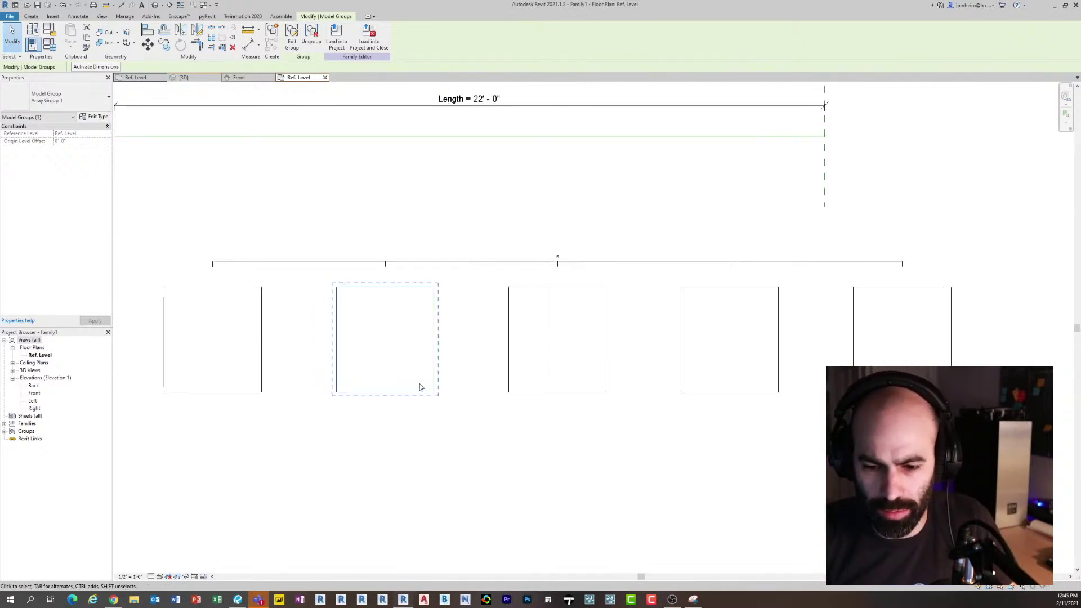
Nudge the second box group of the array downward until the whole row slopes down from the first box
click(450, 434)
click(362, 351)
scroll(394, 378, up, 2)
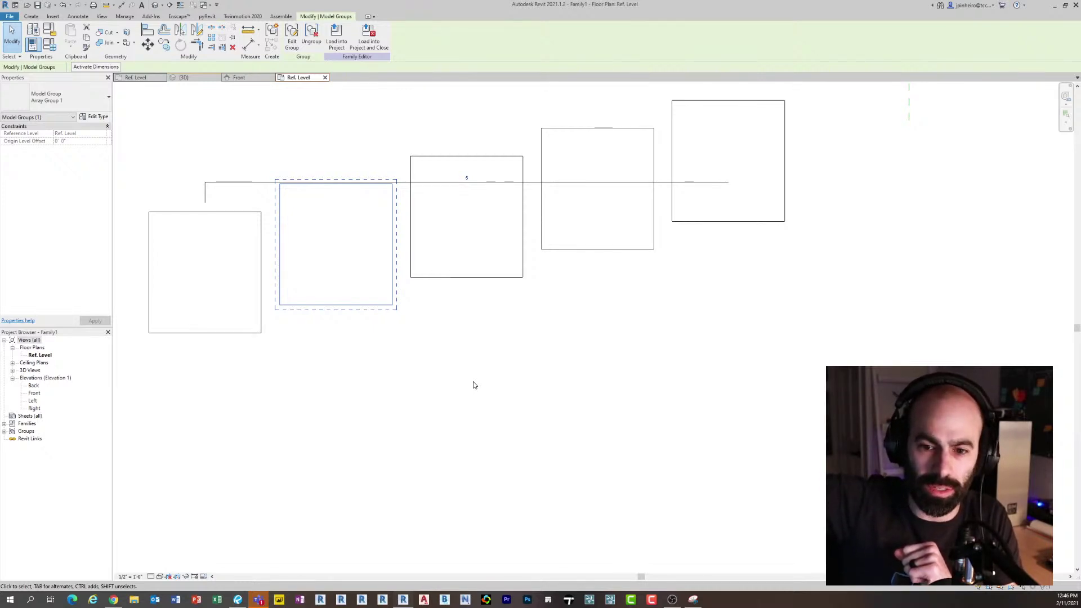
key(Down)
key(Down)
key(Down)
key(Down)
key(Down)
key(Down)
key(Down)
key(Down)
key(Down)
key(Down)
key(Down)
key(Down)
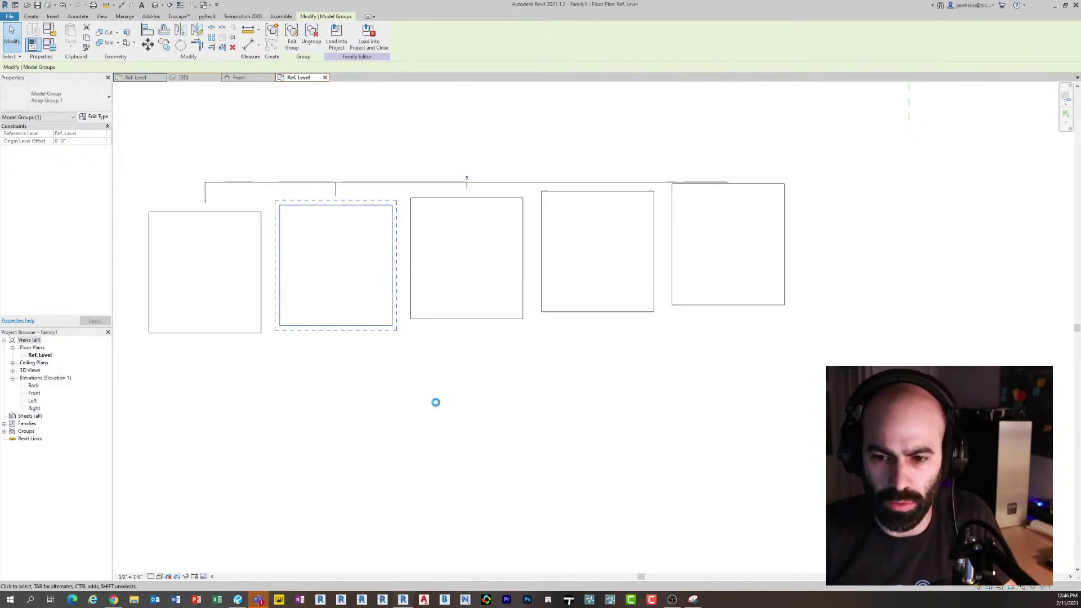
key(Down)
key(Down)
key(Down)
key(Down)
key(Down)
key(Down)
key(Down)
key(Down)
key(Down)
key(Down)
key(Down)
key(Down)
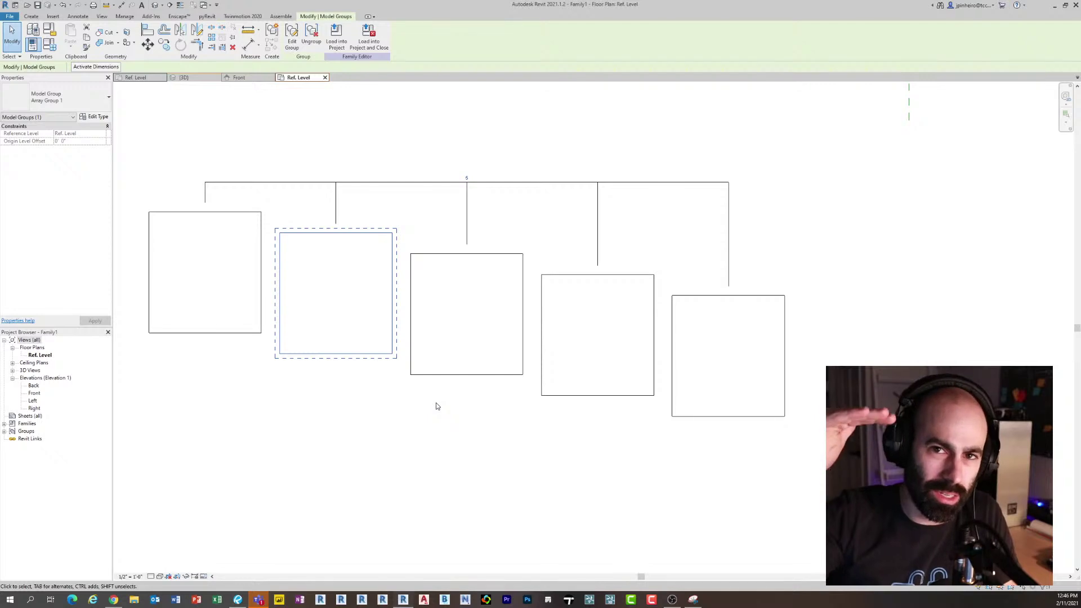
Nudge the second box group up until the row is level, then left until neighbouring boxes nearly touch
key(Up)
key(Up)
key(Up)
key(Up)
key(Up)
key(Up)
key(Up)
key(Up)
key(Up)
key(Up)
key(Up)
key(Up)
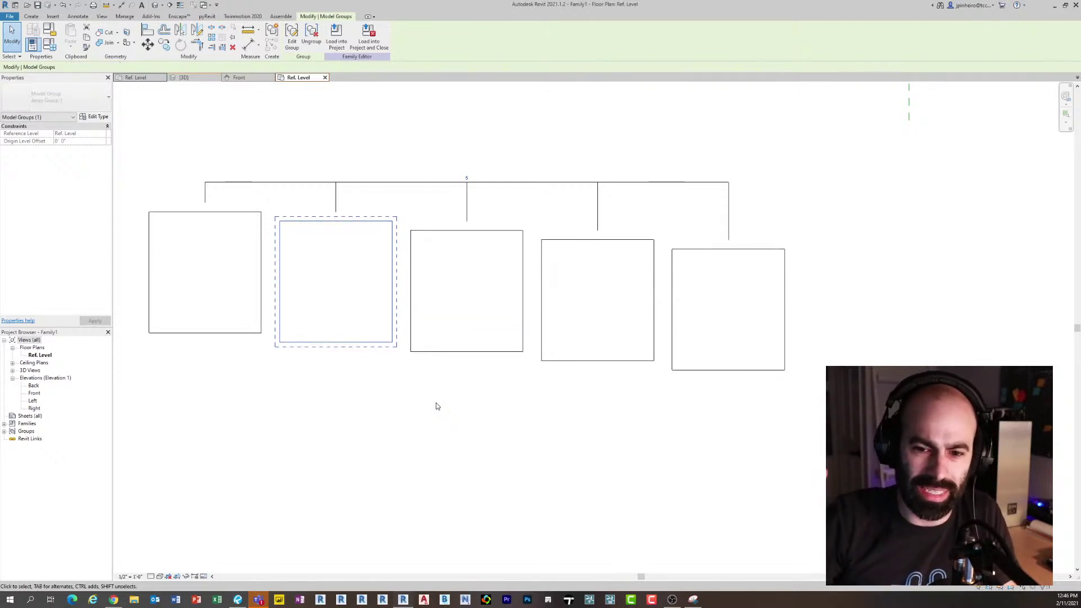
key(Left)
key(Left)
key(Left)
key(Left)
key(Left)
key(Left)
key(Left)
key(Left)
key(Escape)
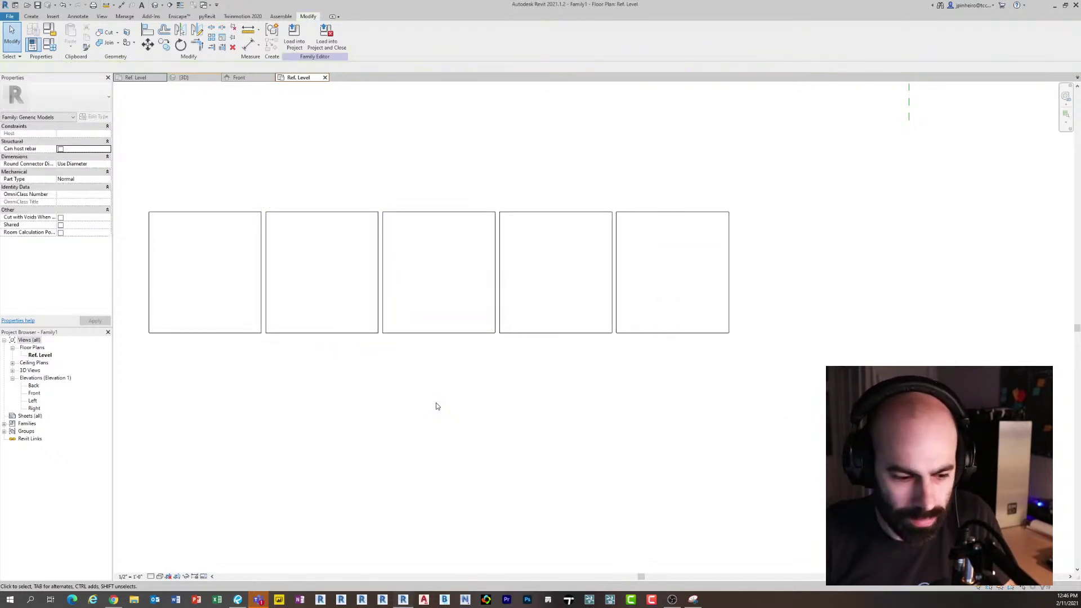
Reselect the second box group and nudge it right to widen the gaps between all array members
scroll(428, 400, up, 1)
middle_drag(420, 396, 450, 369)
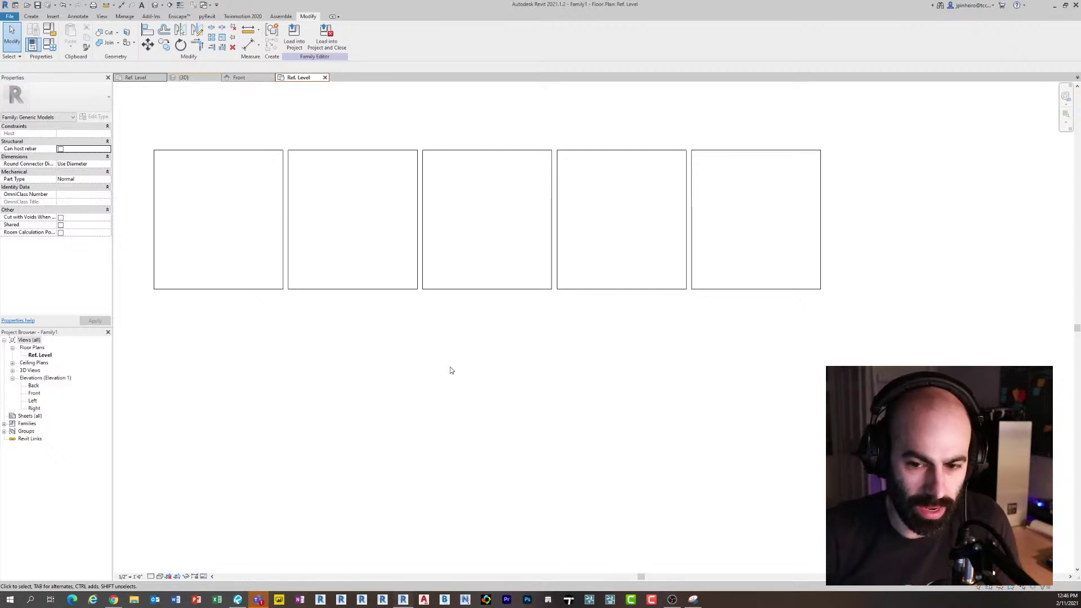
click(354, 288)
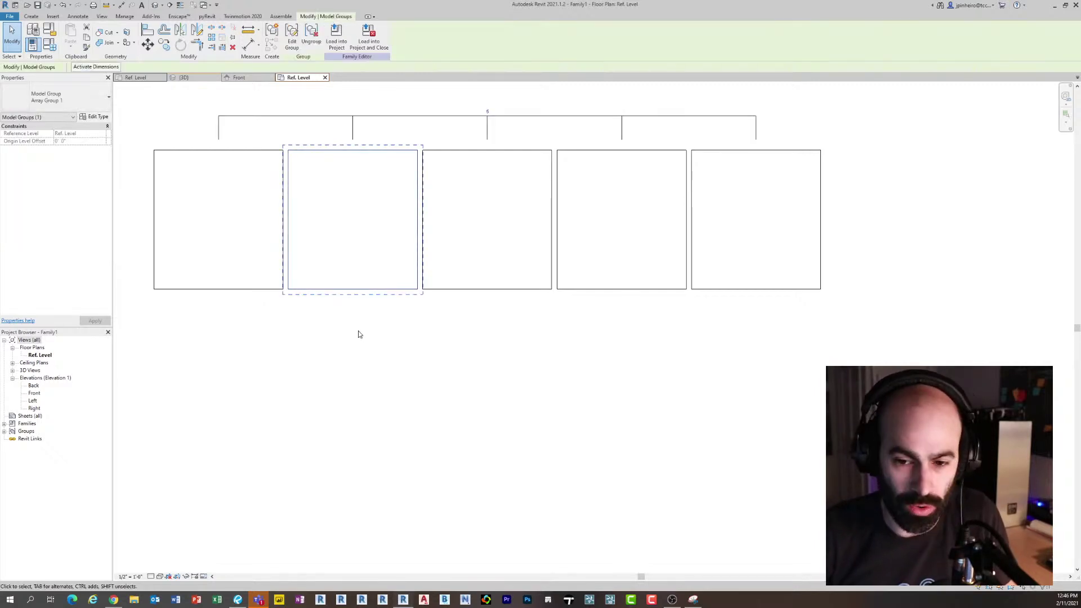
key(Right)
key(Right)
key(Right)
key(Right)
key(Right)
key(Left)
key(Left)
key(Right)
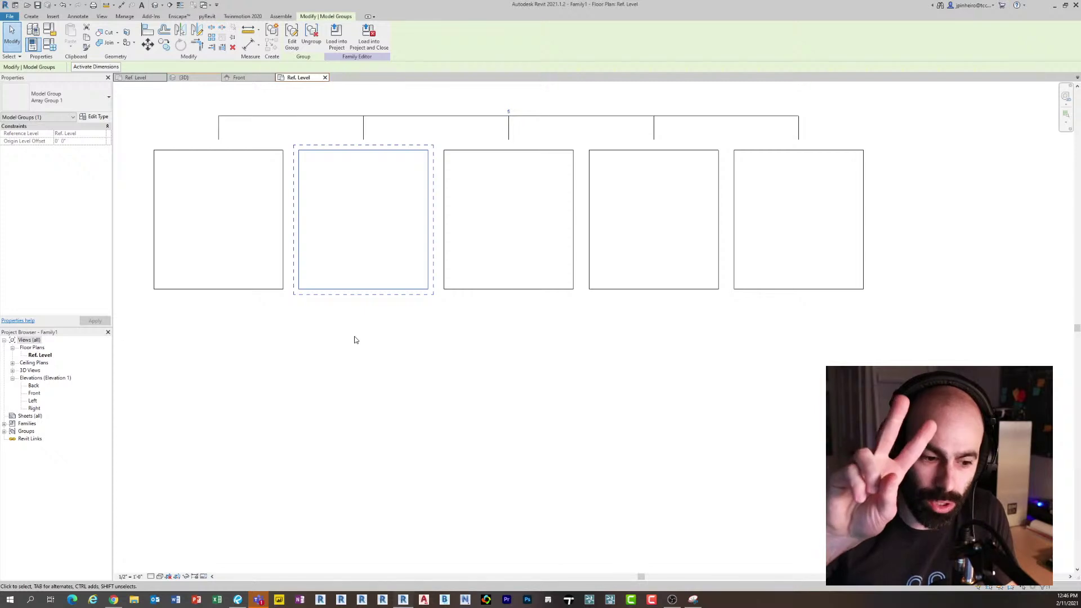
key(Right)
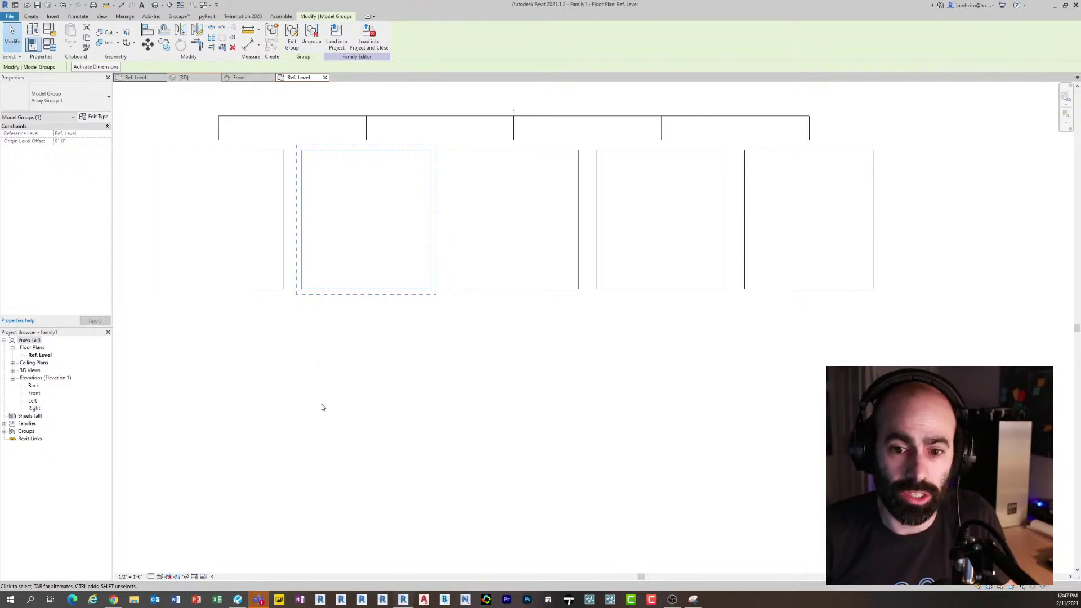
key(Escape)
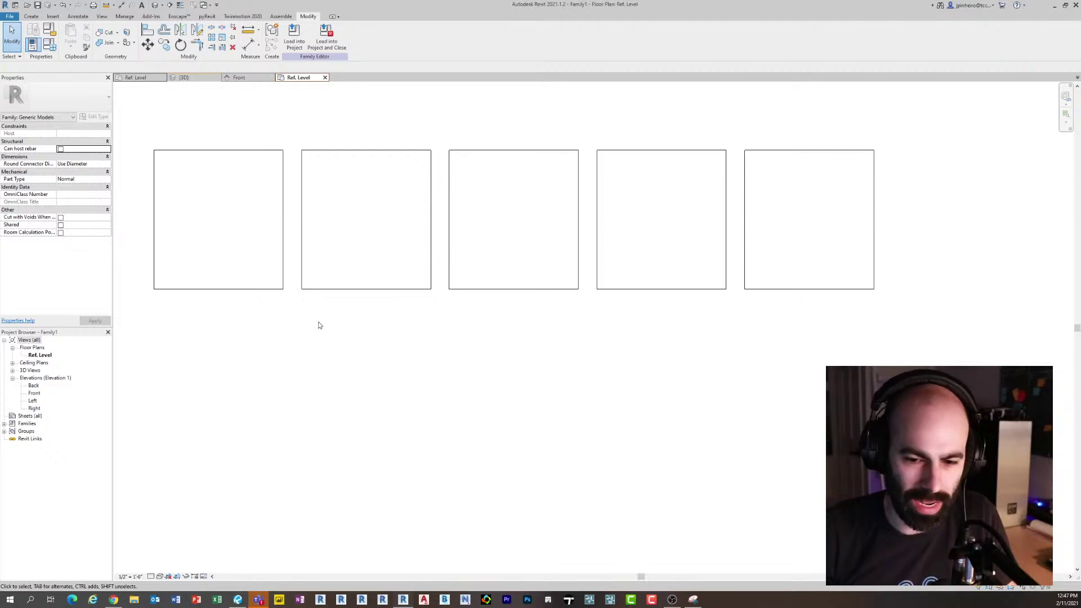
Nudge the second box group left and right, ending with narrower gaps between the array members
click(320, 289)
key(Left)
key(Left)
key(Right)
key(Right)
key(Left)
key(Left)
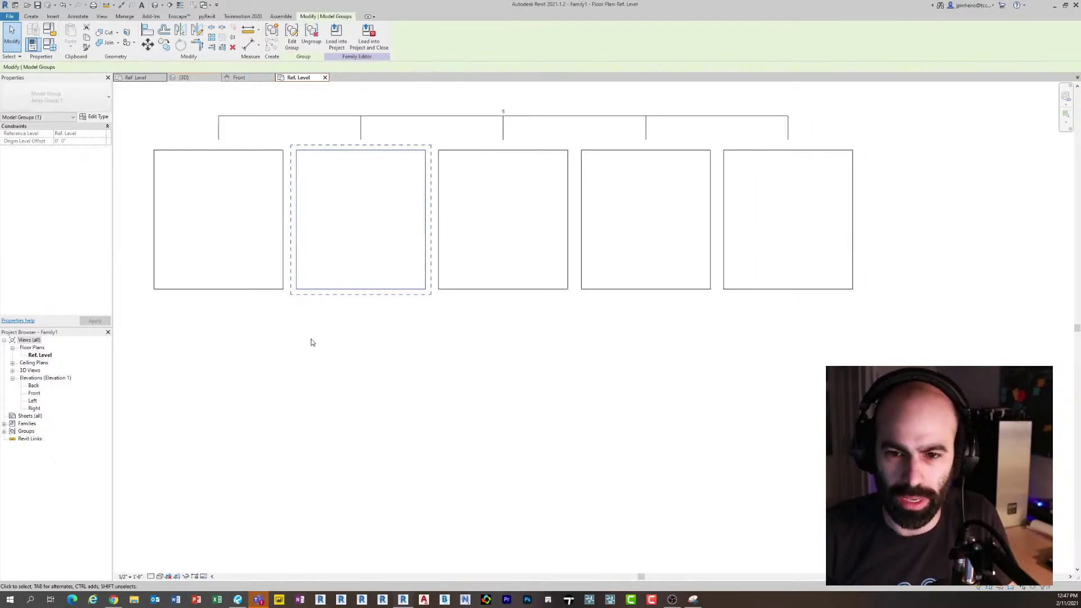
key(Left)
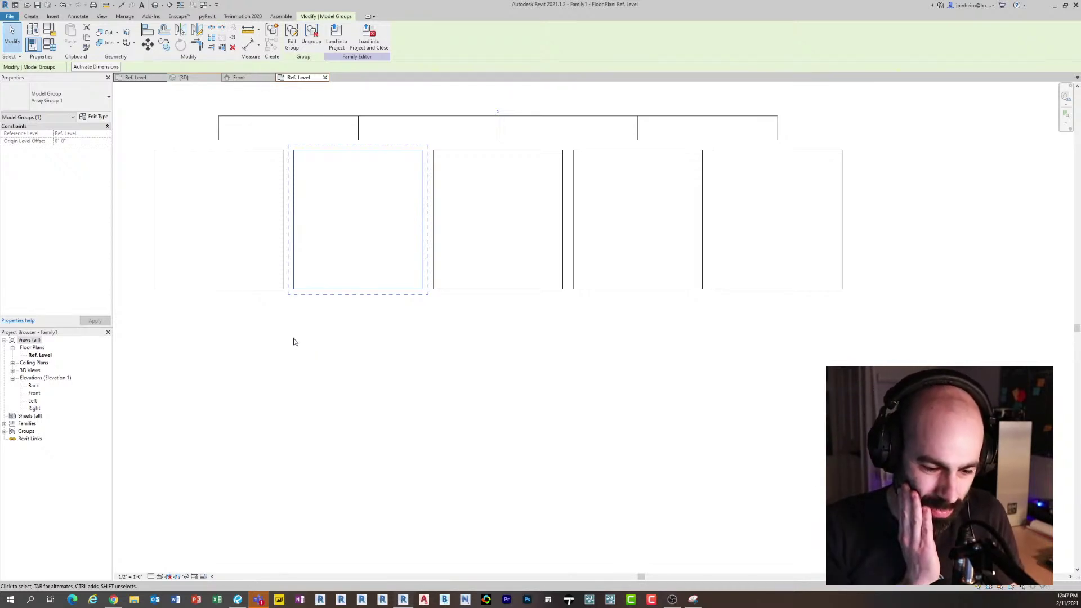
Select the last box and the second box group to examine how they relate to the rest of the array
scroll(338, 338, down, 2)
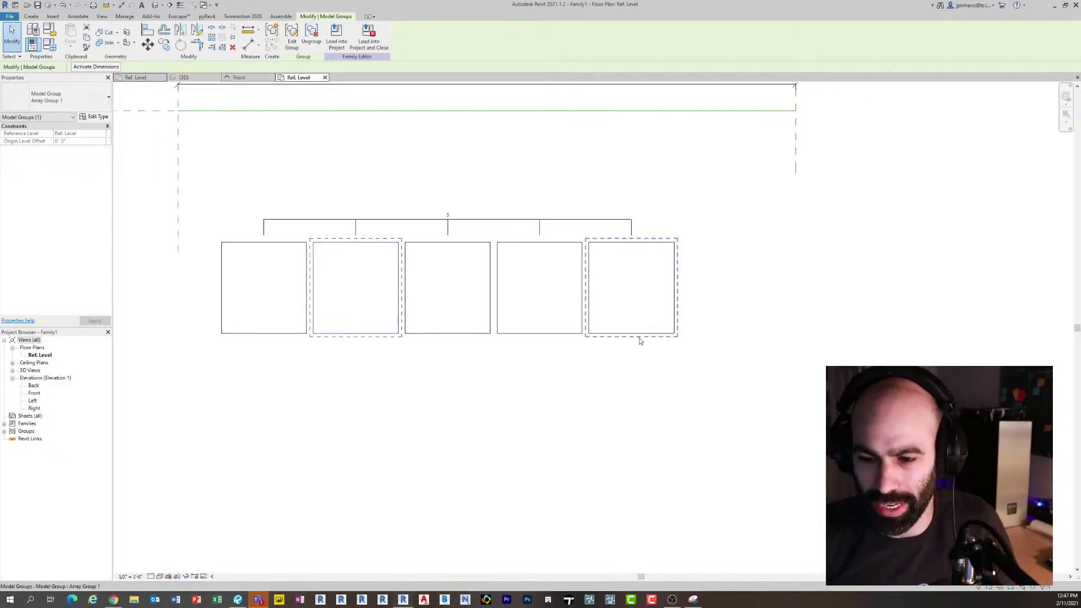
click(641, 334)
middle_drag(509, 404, 516, 421)
click(500, 417)
middle_drag(425, 416, 410, 417)
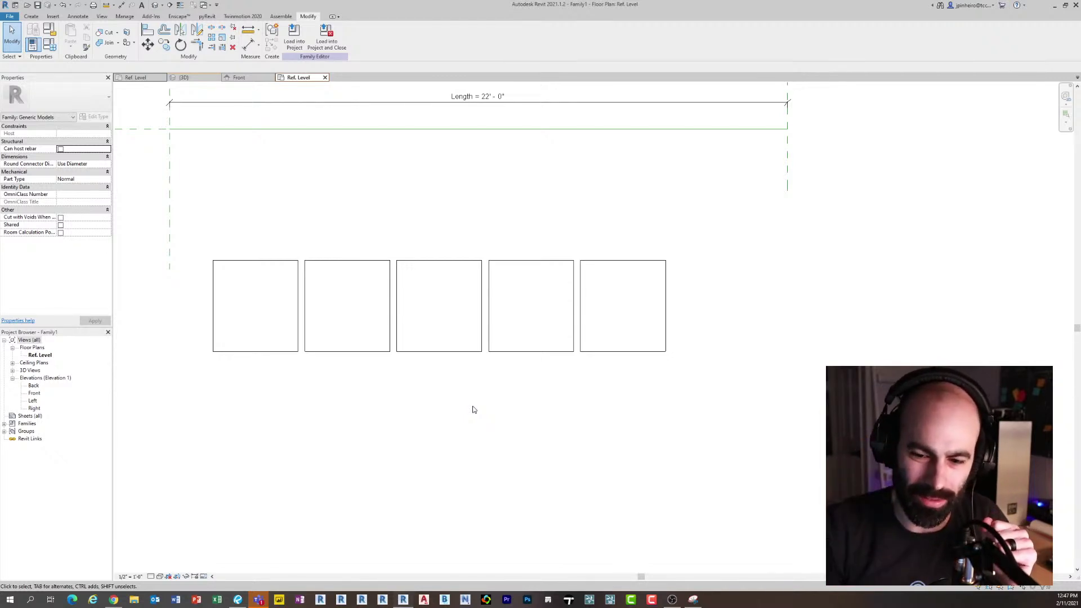
middle_drag(586, 364, 584, 369)
click(364, 361)
middle_drag(558, 409, 568, 419)
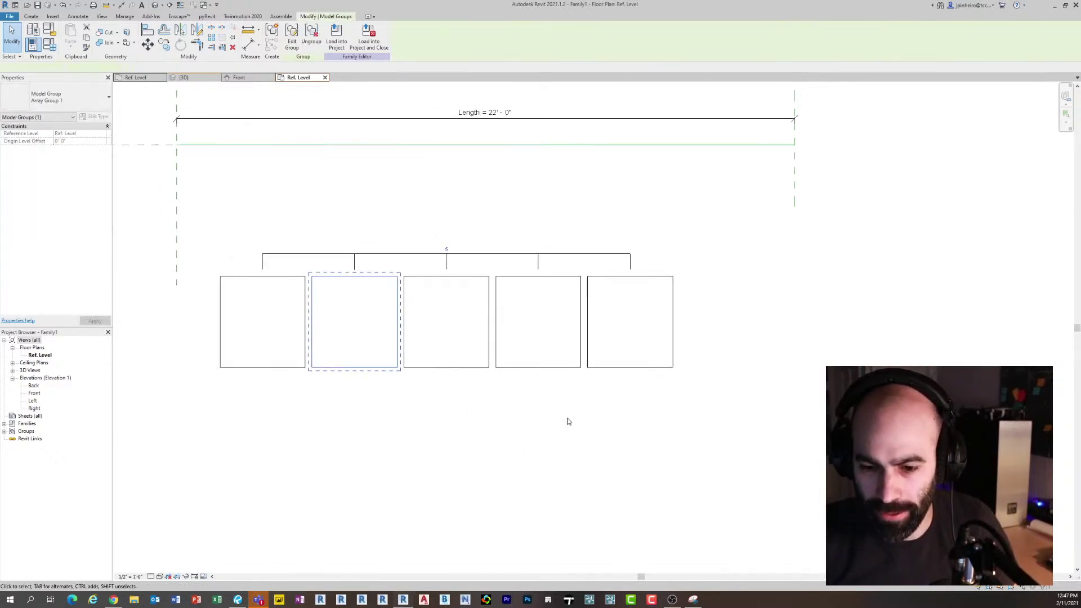
drag(724, 428, 290, 272)
drag(377, 403, 350, 360)
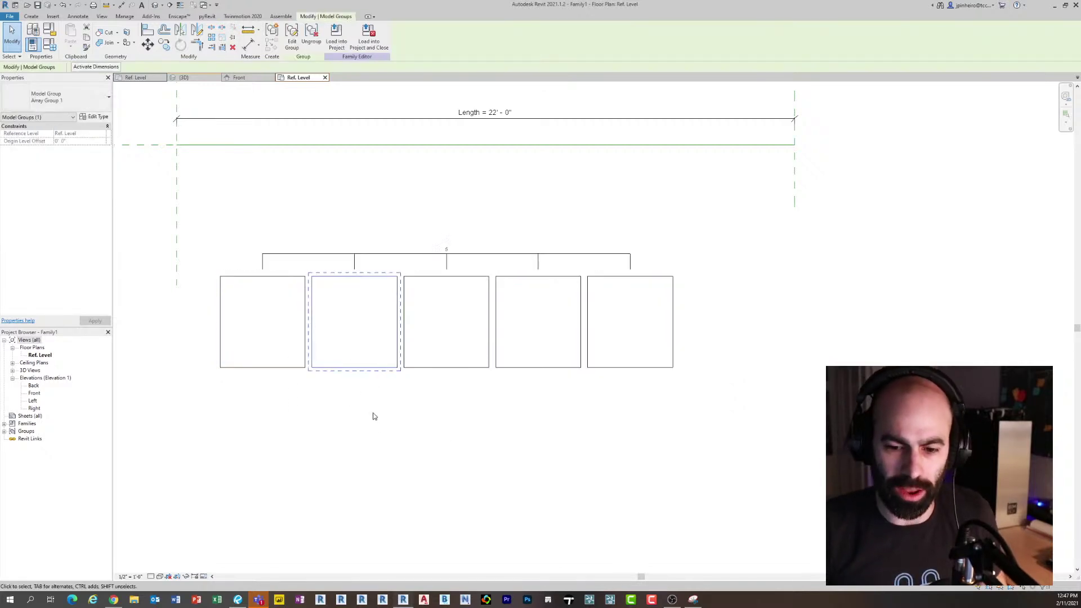
scroll(353, 380, up, 2)
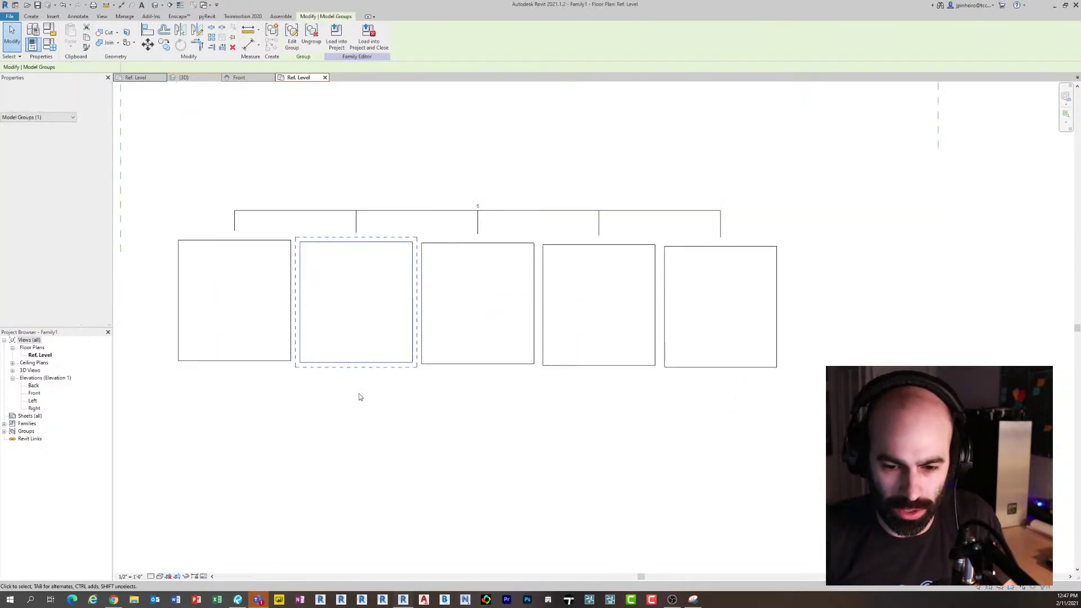
click(411, 416)
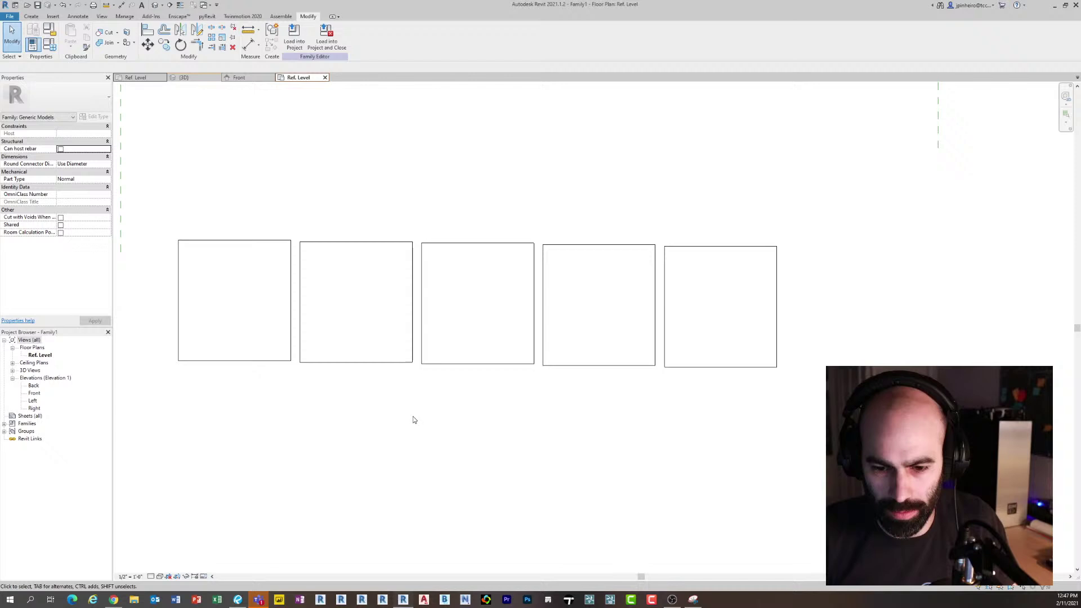
Nudge the second box group up and down repeatedly to tilt the whole array about its first box
click(366, 364)
key(Down)
key(Down)
key(Down)
key(Down)
key(Up)
key(Up)
key(Up)
key(Up)
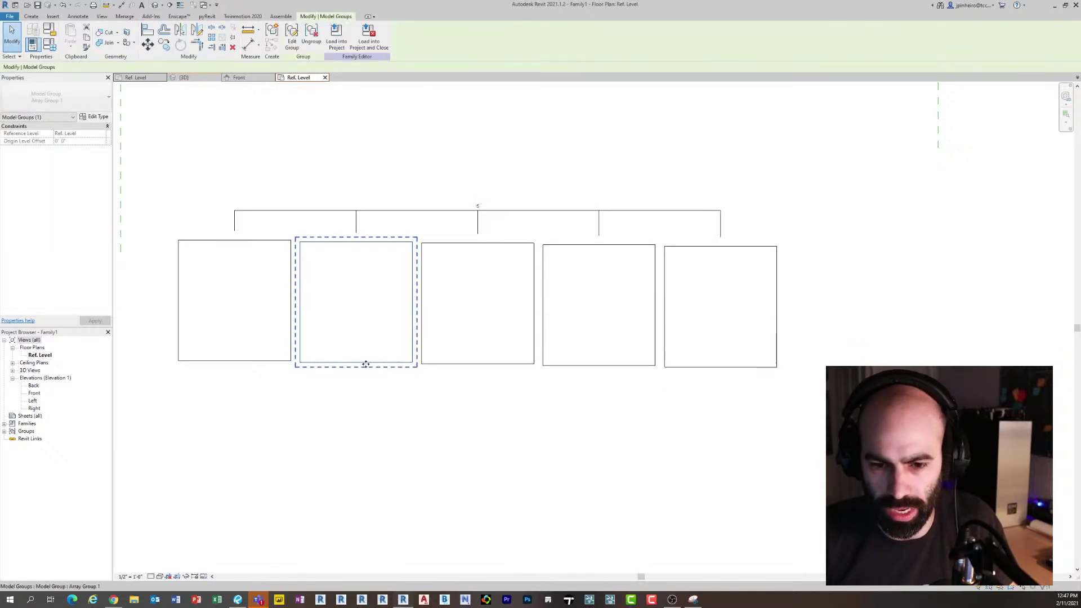
key(Up)
key(Up)
key(Up)
key(Up)
key(Up)
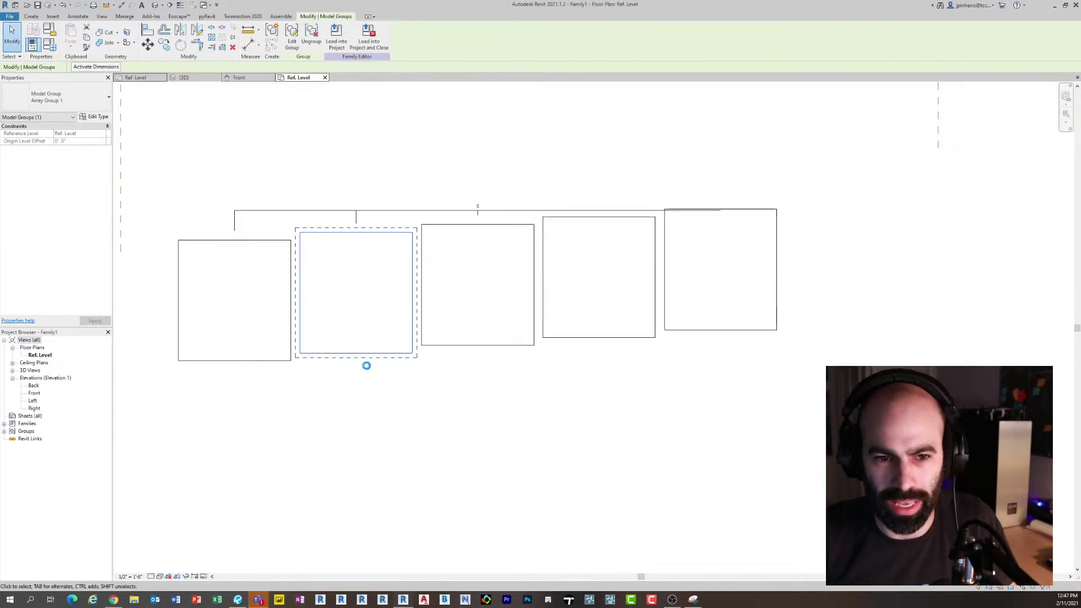
key(Down)
key(Down)
key(Down)
key(Down)
key(Down)
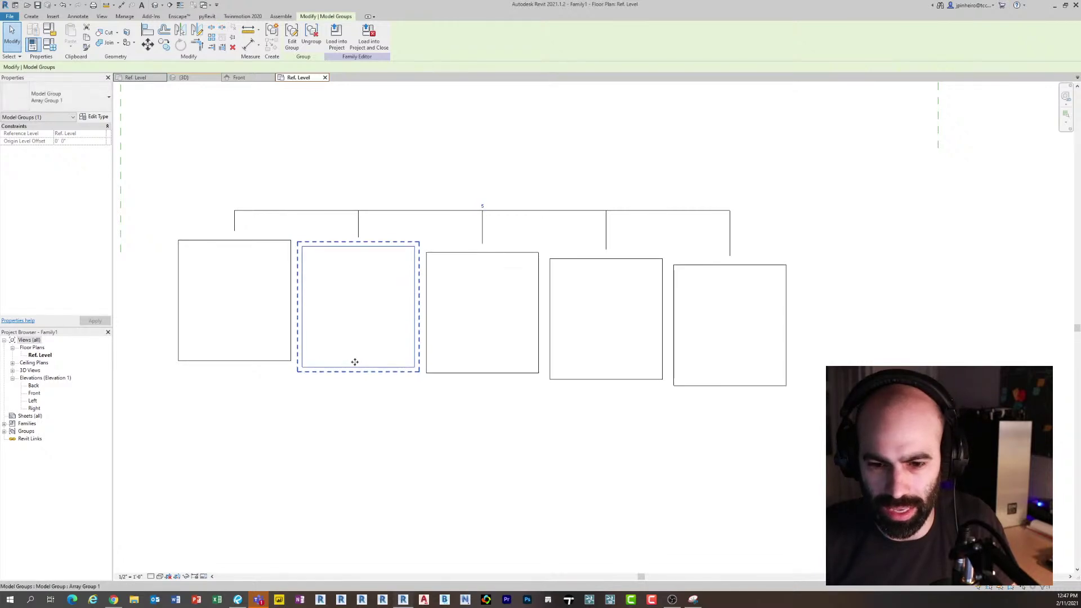
Nudge the second box group right as well as up and down to change the array's spacing and slope together
key(Right)
key(Right)
key(Up)
key(Up)
key(Up)
key(Up)
key(Up)
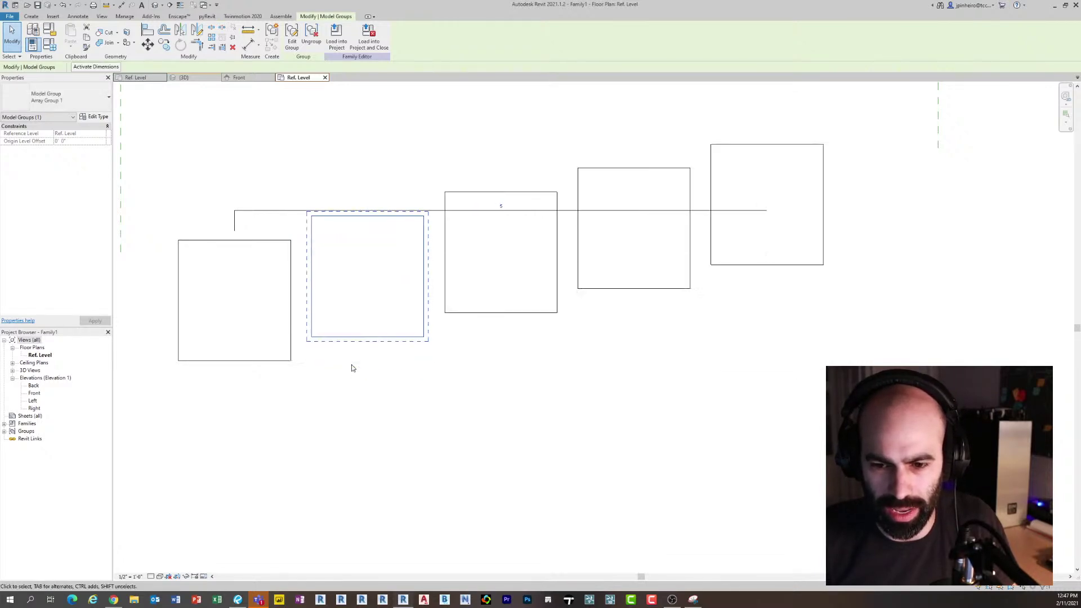
key(Right)
key(Down)
key(Down)
key(Down)
key(Down)
key(Down)
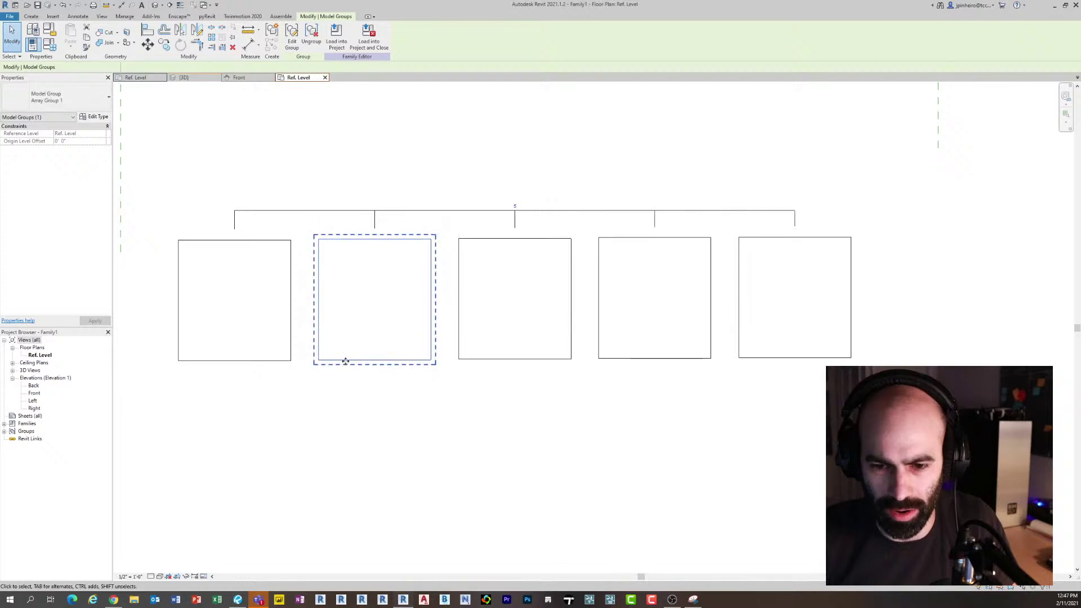
key(Down)
key(Down)
key(Down)
key(Right)
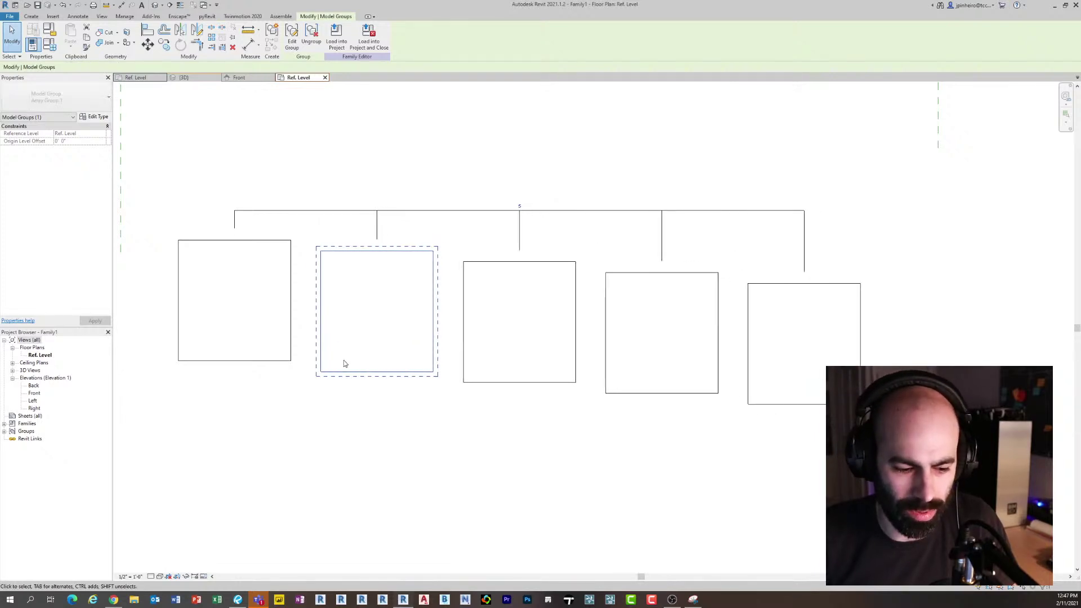
Nudge the second box group slightly left and then up and down, leaving the row sloping downward, and clear the selection
key(Left)
key(Left)
key(Up)
key(Up)
key(Up)
key(Up)
key(Up)
key(Up)
key(Up)
key(Down)
key(Down)
key(Down)
key(Down)
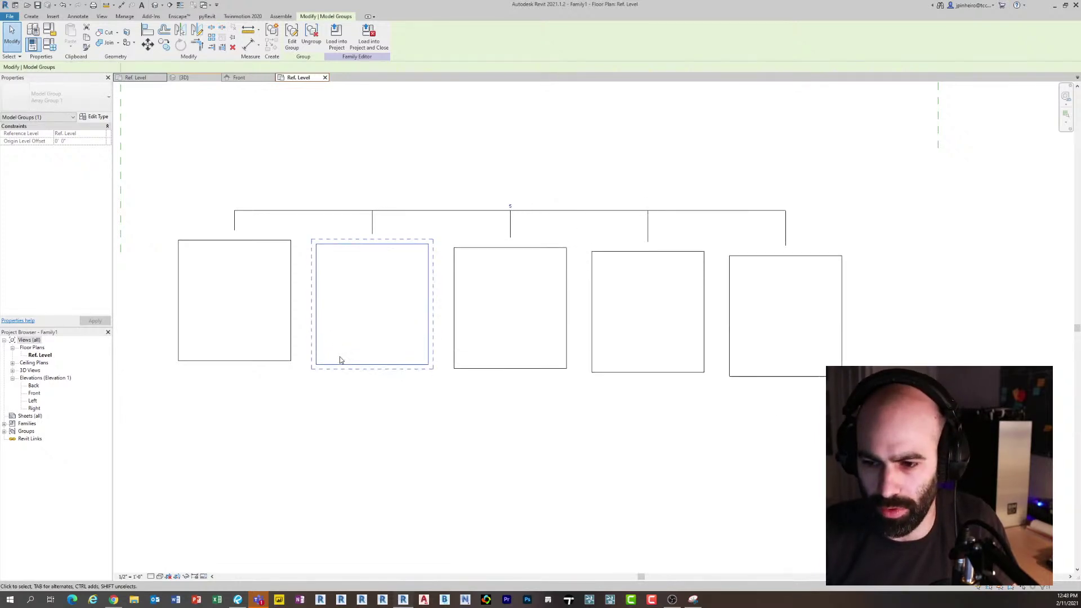
key(Down)
key(Down)
key(Down)
click(388, 447)
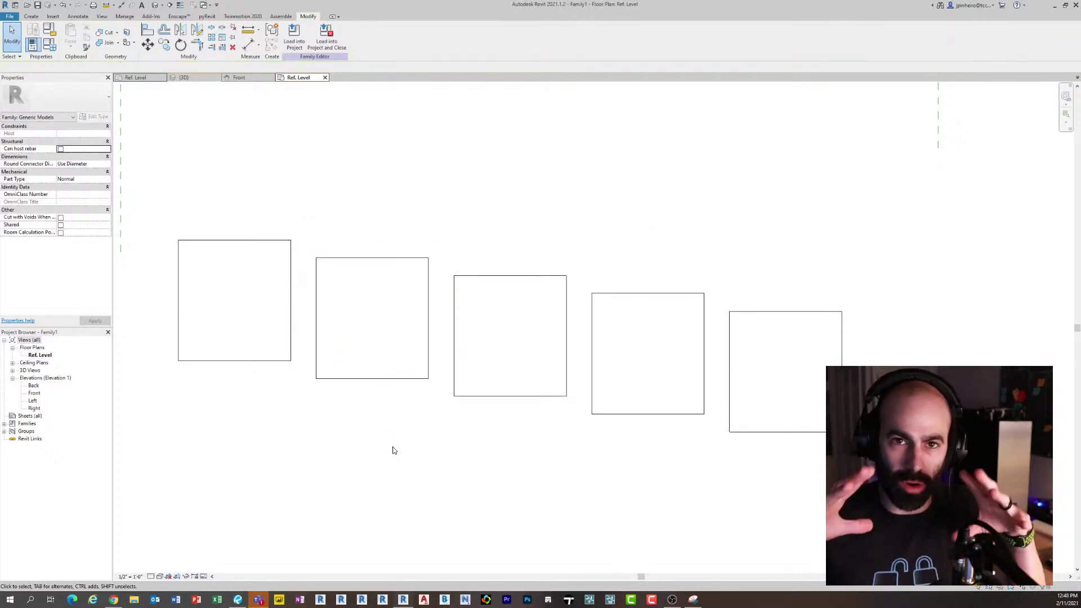
Delete all five boxes of the array below the reference line
scroll(667, 383, down, 2)
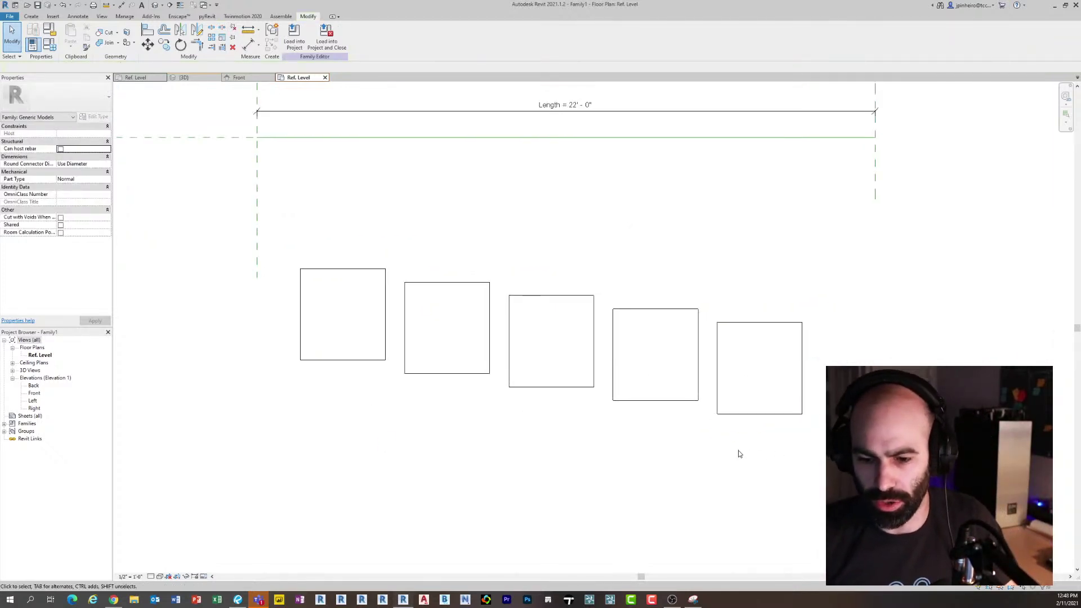
drag(765, 466, 302, 275)
key(Delete)
scroll(384, 287, down, 2)
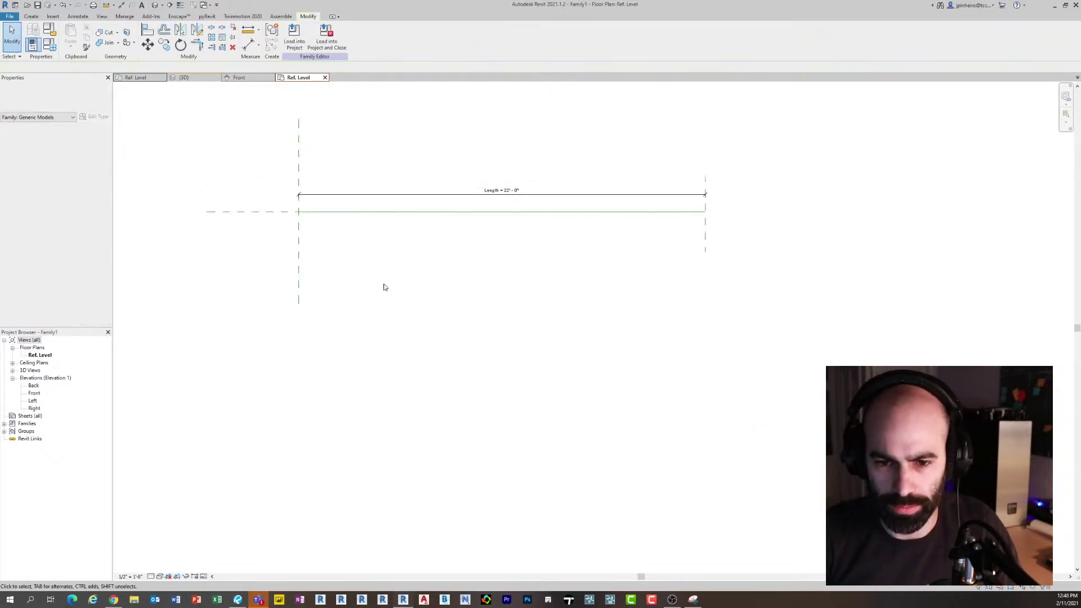
scroll(371, 292, up, 2)
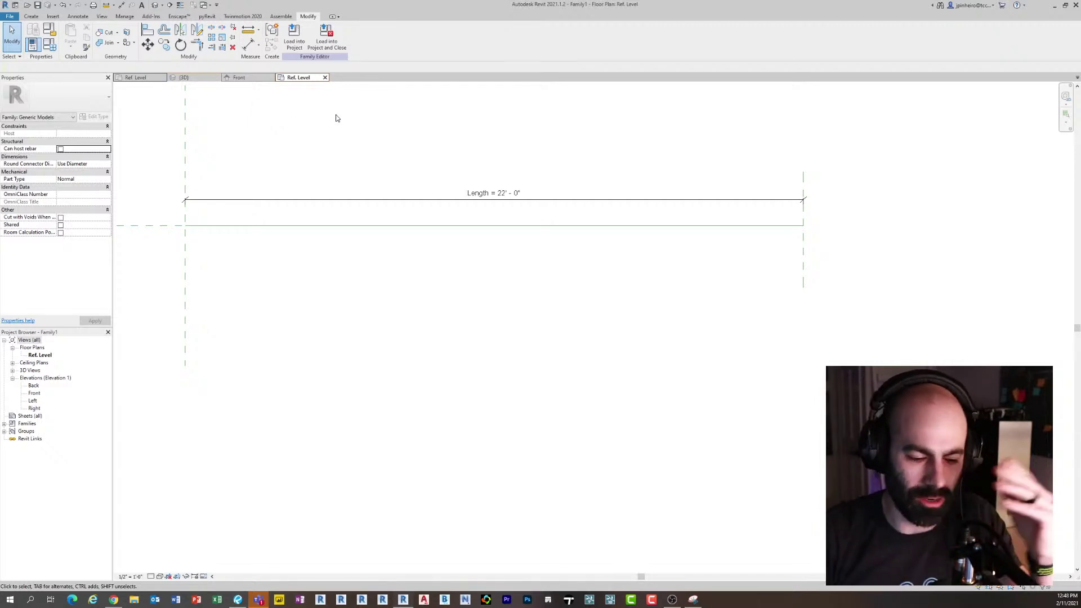
Switch to the sample project's 3D view and examine the placed box rows and the Array Boxes instance parameters
click(209, 78)
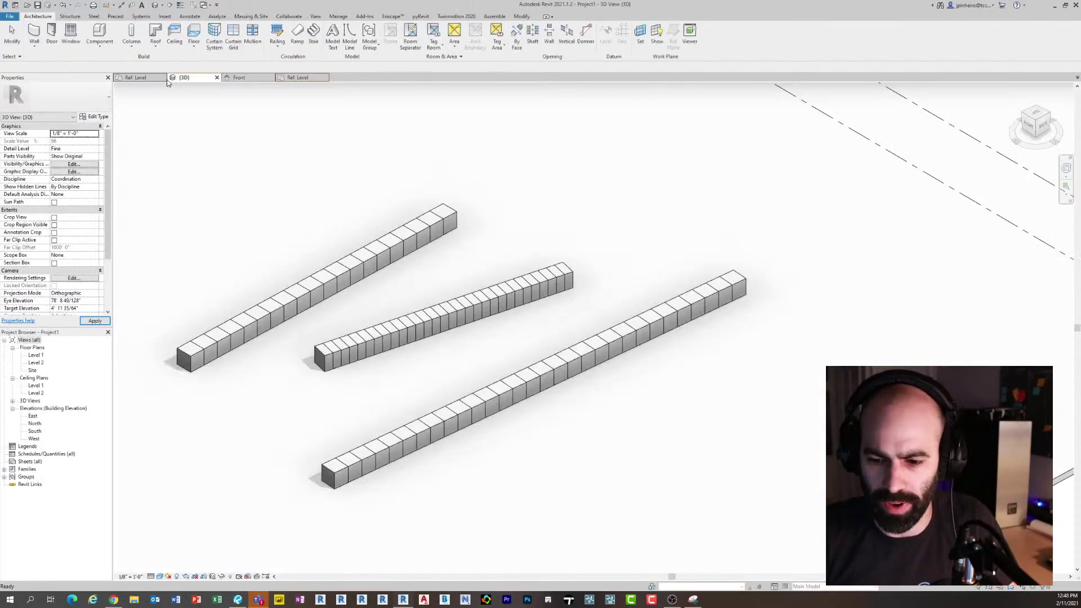
scroll(337, 385, up, 3)
scroll(394, 332, down, 3)
click(420, 297)
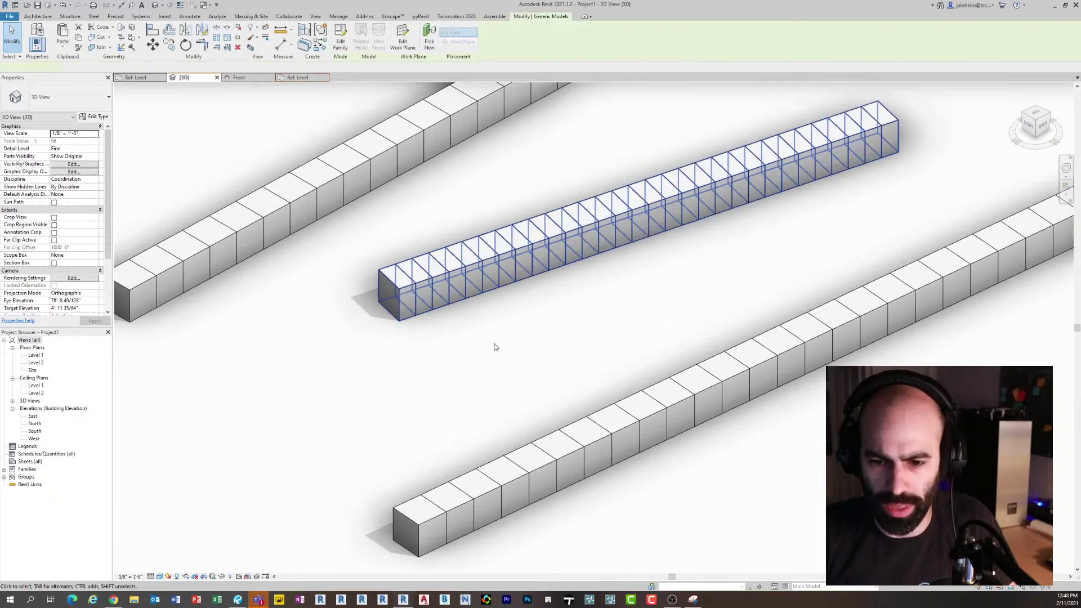
scroll(508, 355, down, 2)
click(366, 277)
scroll(441, 306, up, 5)
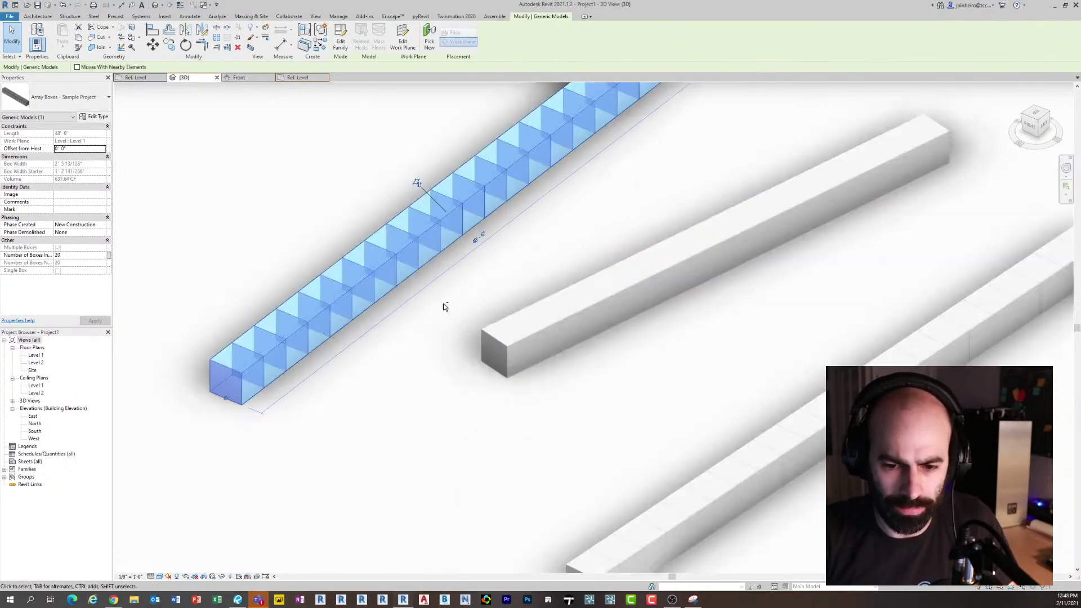
click(457, 347)
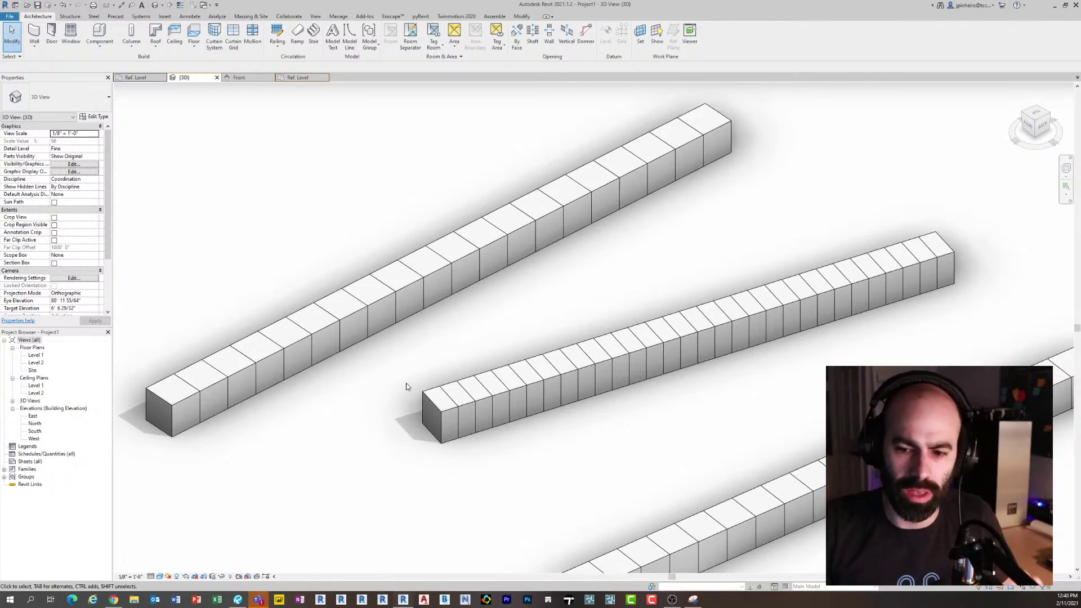
Set the number of boxes to 10 for the uppermost Array Boxes row in the 3D view
click(389, 299)
scroll(506, 333, up, 3)
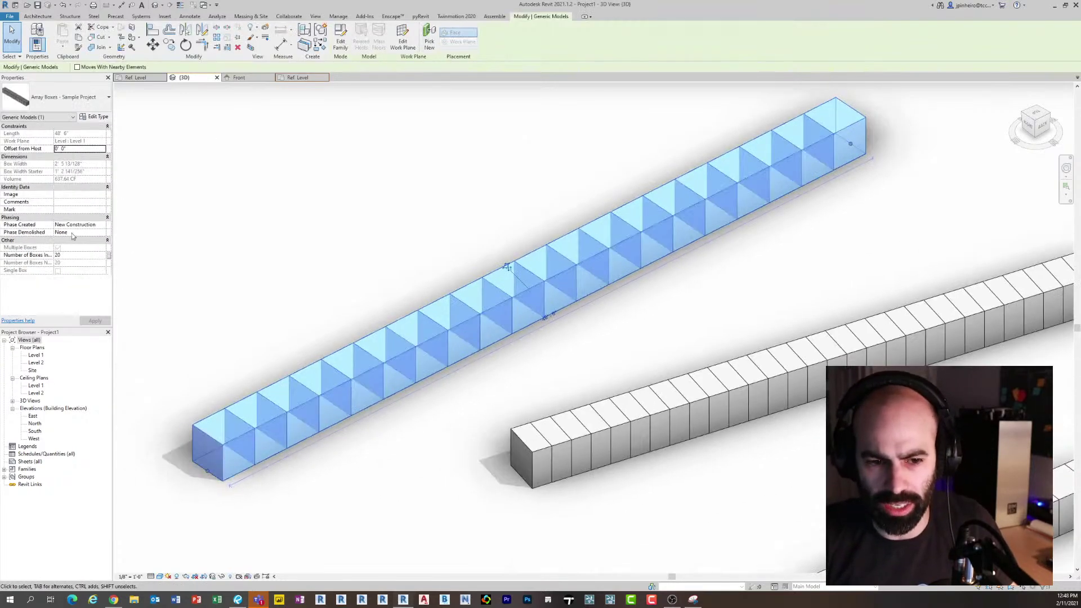
click(75, 255)
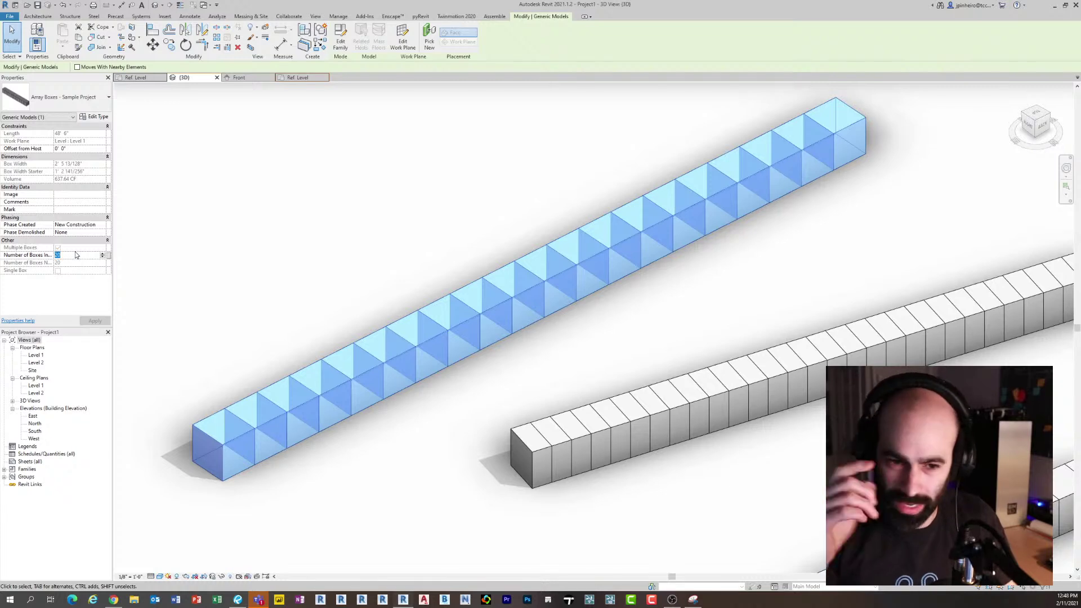
text(10)
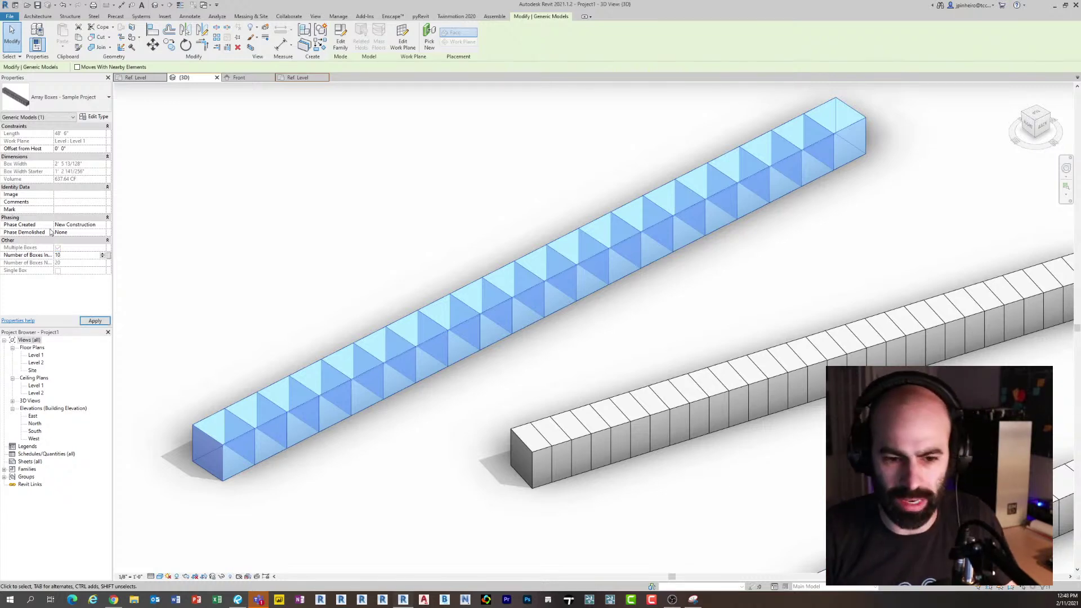
click(95, 320)
click(285, 268)
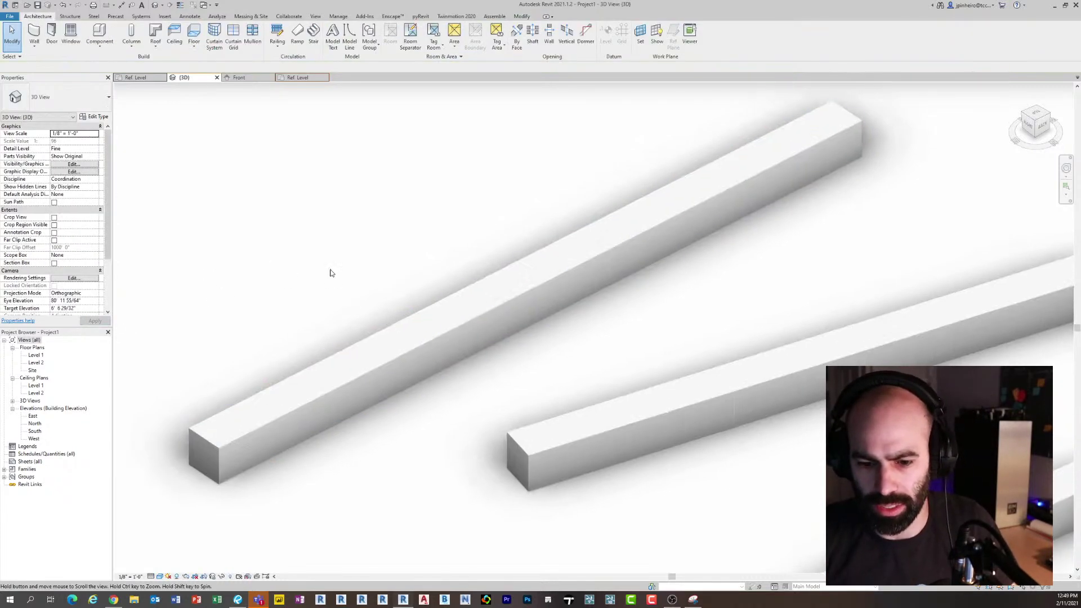
Shorten the ten-box row by pulling its far end back toward its near end
click(455, 323)
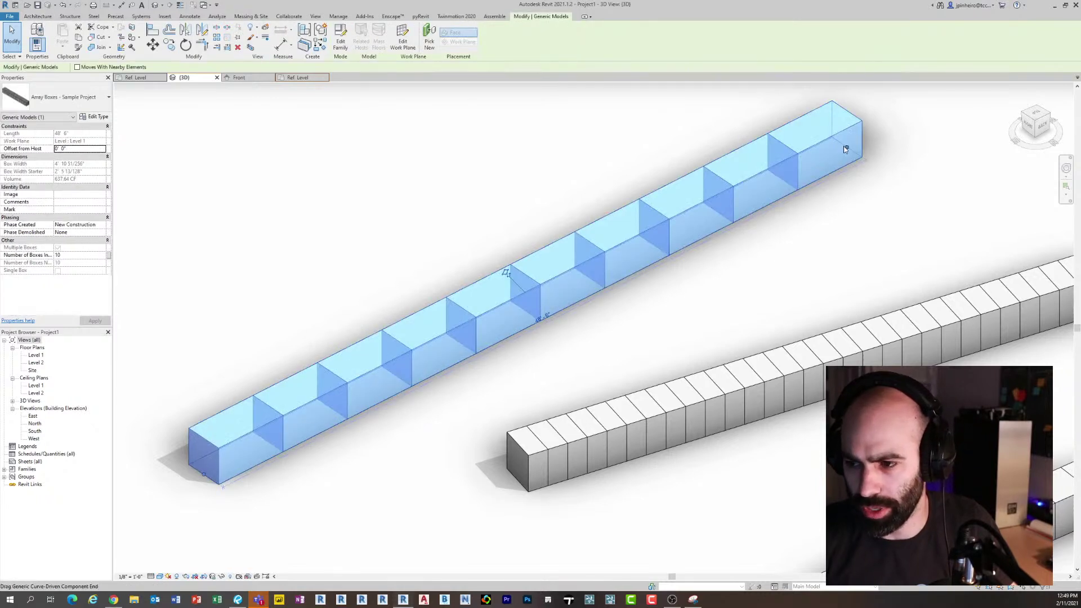
drag(555, 296, 555, 296)
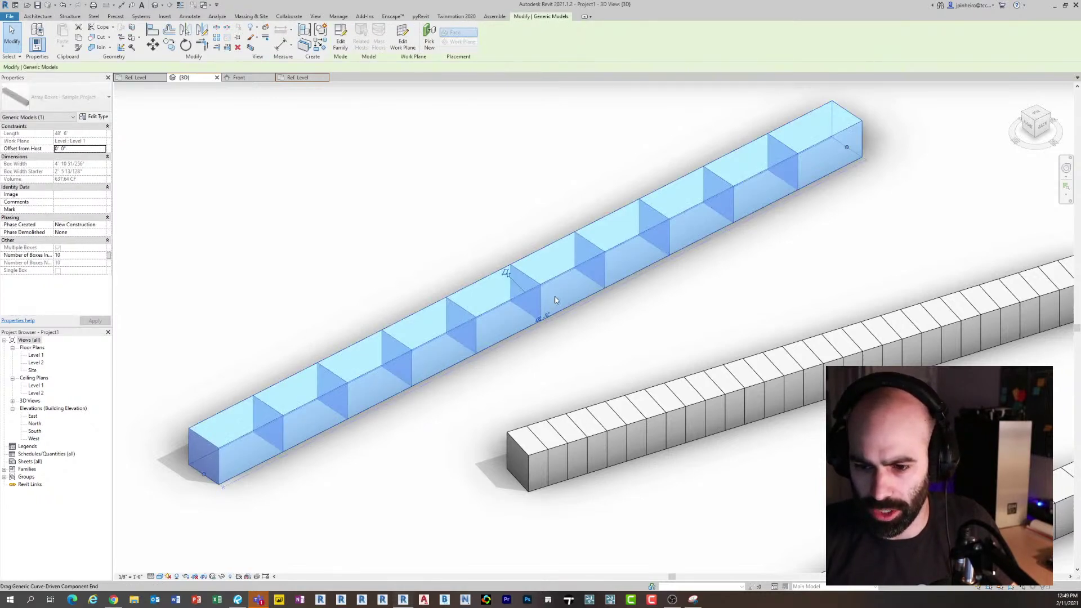
click(534, 392)
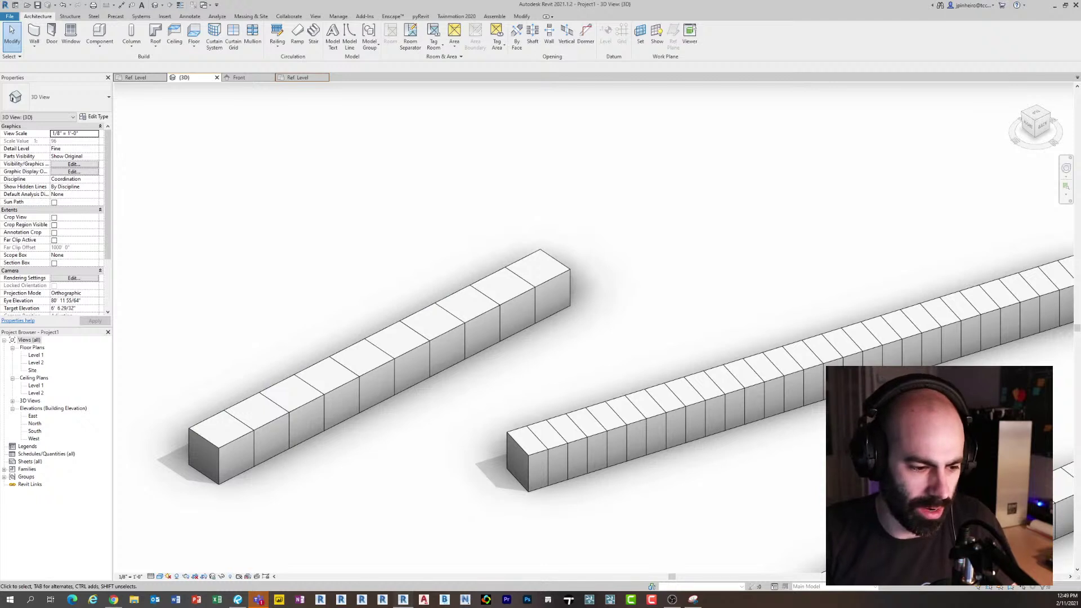
In the Family1 Ref. Level plan, draw a vertical reference plane across the reference line, about 2' - 7" right of the left plane
click(293, 77)
middle_drag(432, 271, 538, 308)
scroll(318, 292, up, 1)
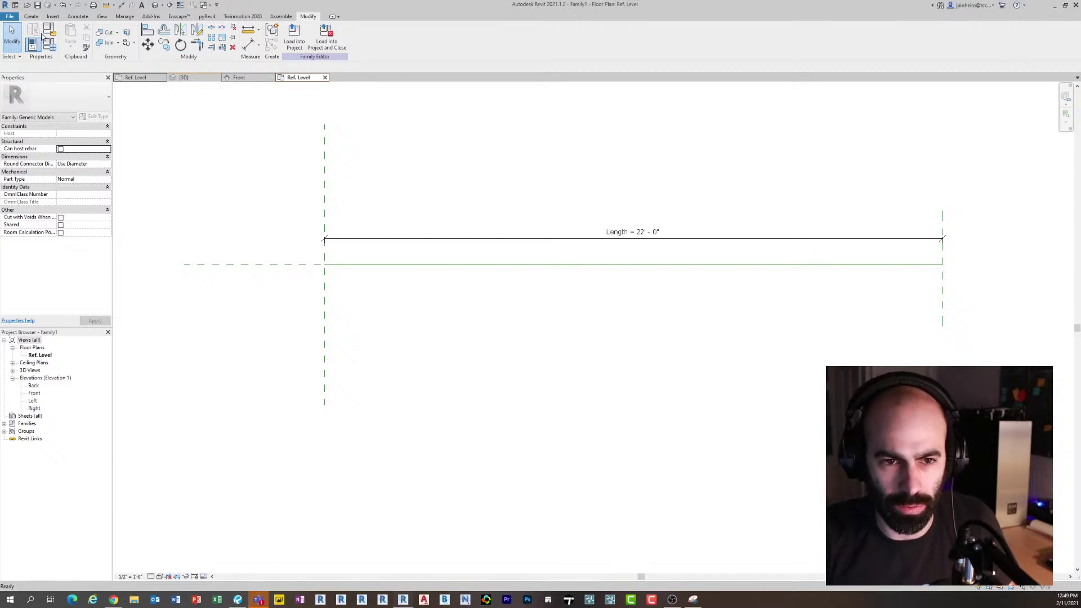
key(r)
key(p)
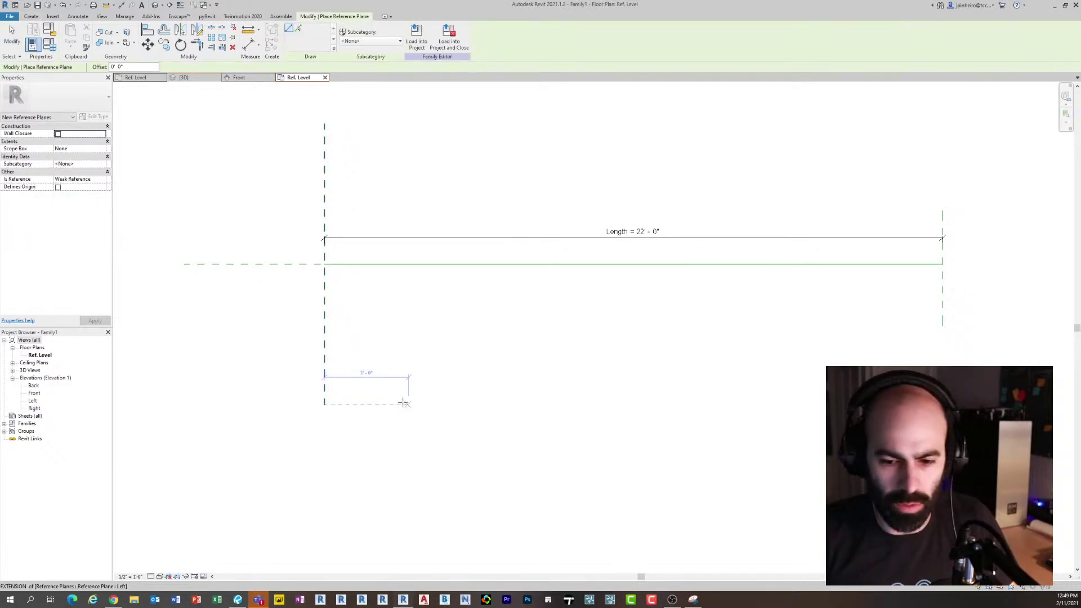
click(397, 334)
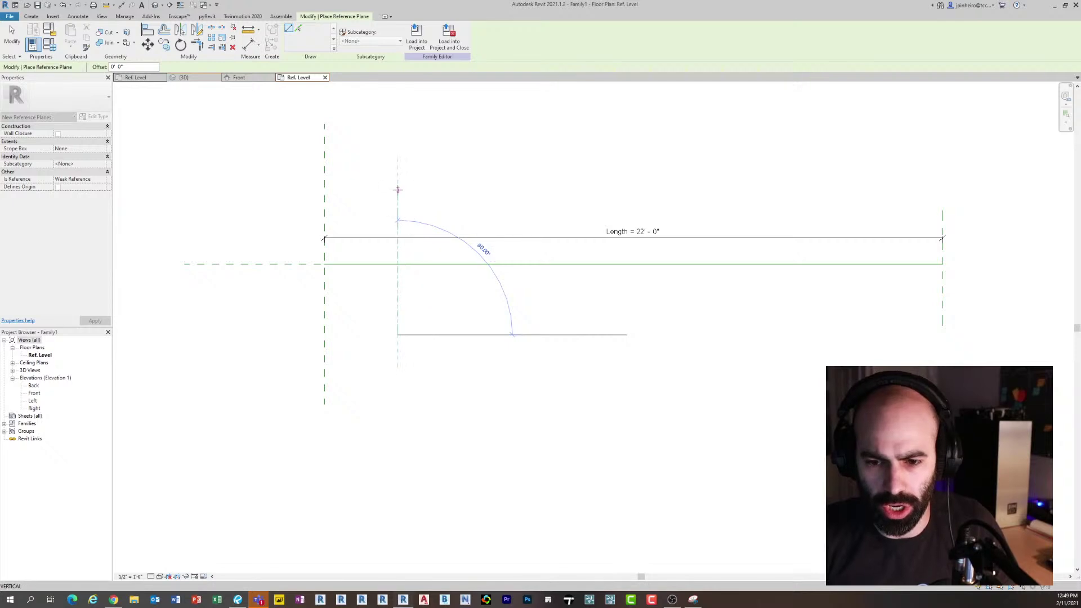
click(397, 189)
key(Escape)
key(Escape)
middle_drag(450, 383, 432, 382)
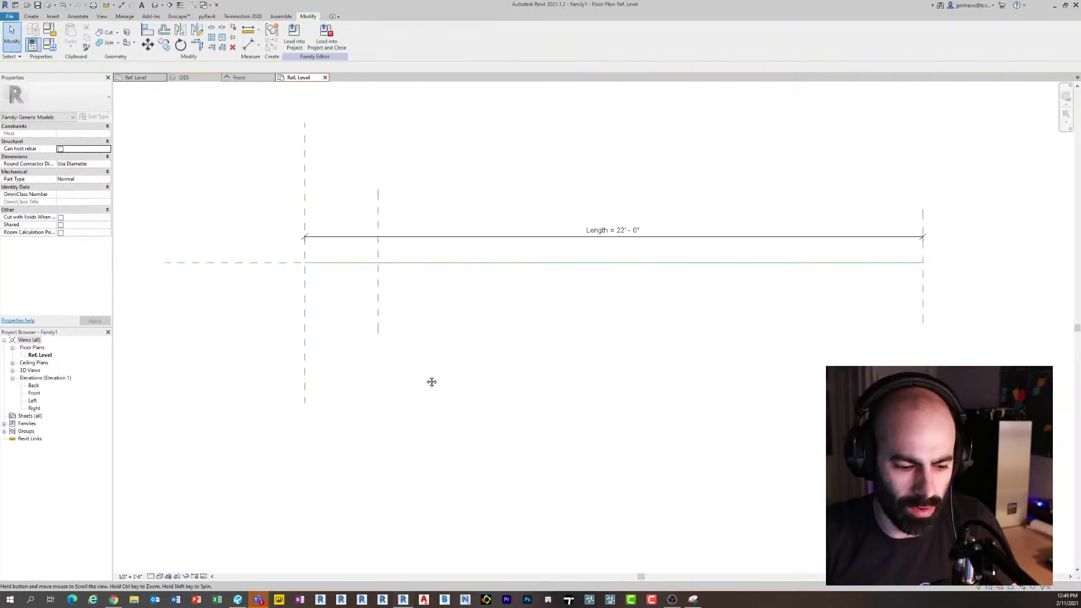
scroll(411, 293, up, 2)
click(377, 281)
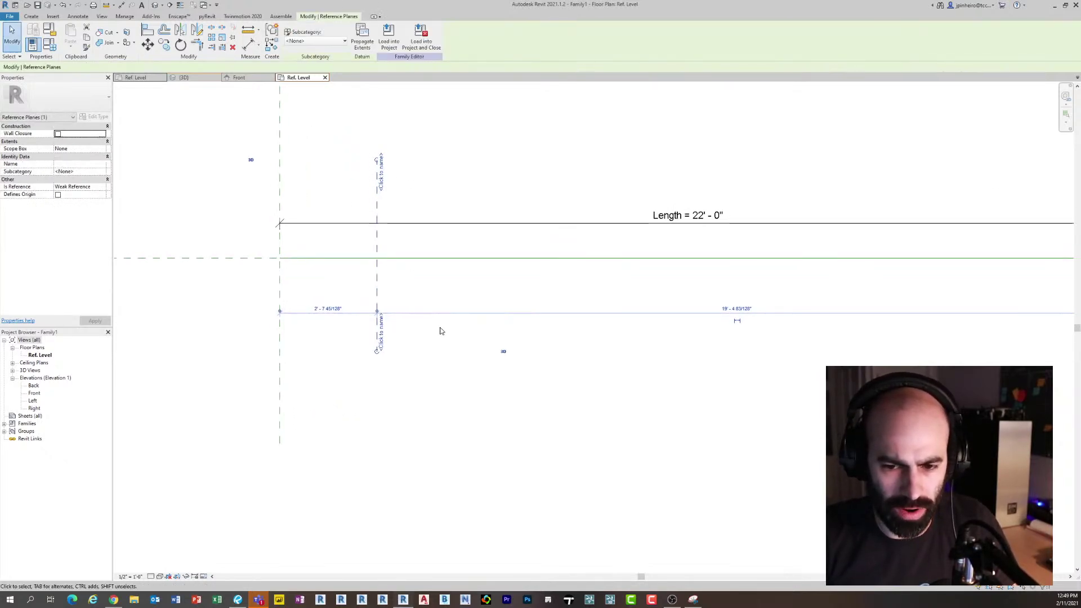
click(431, 362)
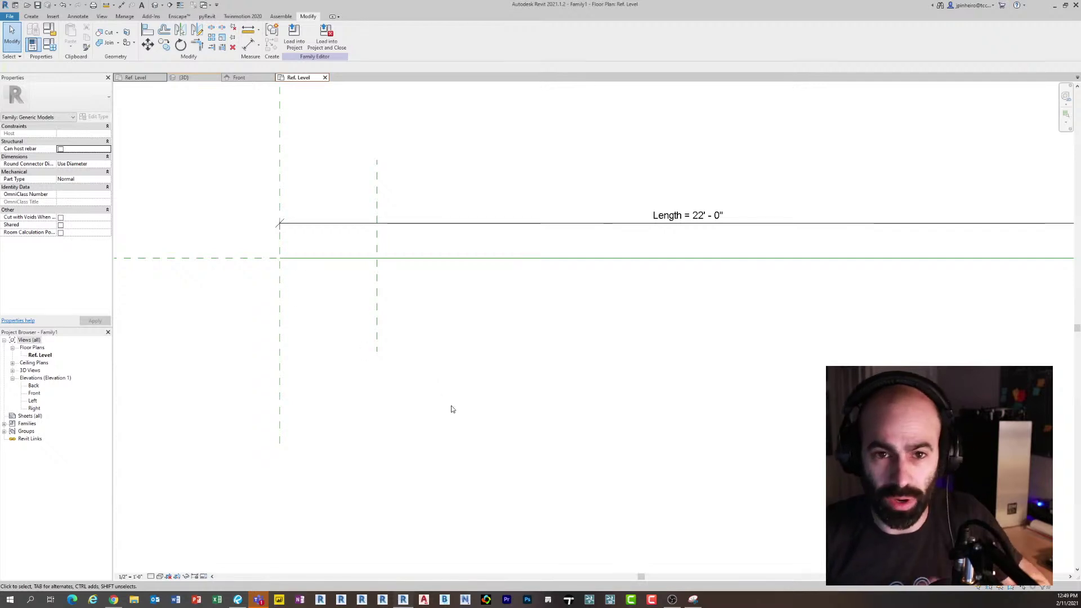
Copy the new vertical reference plane 3' - 4" to the right
click(378, 299)
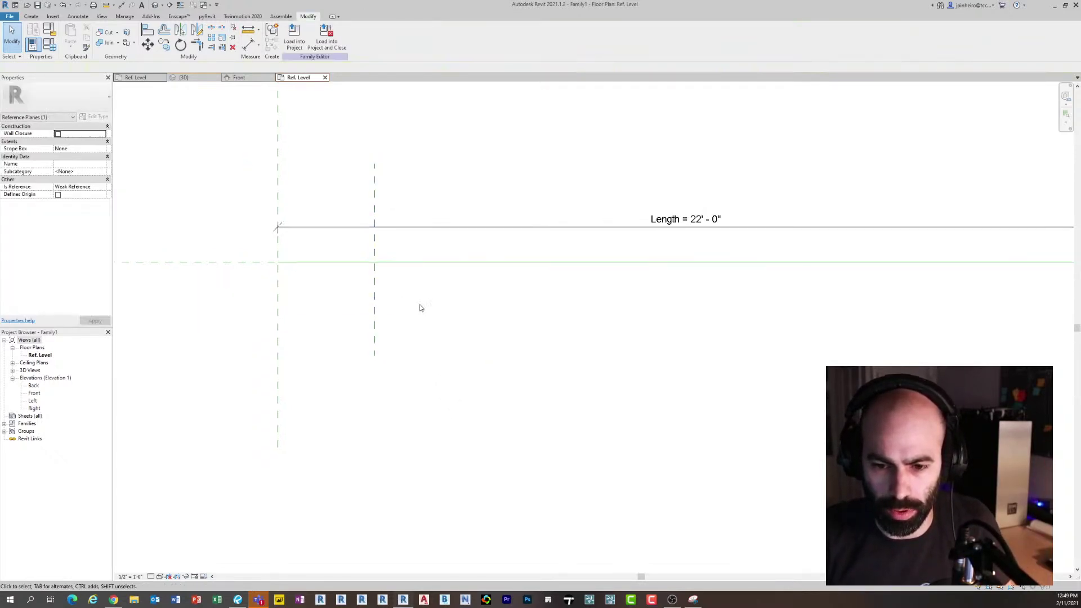
key(m)
key(v)
click(378, 305)
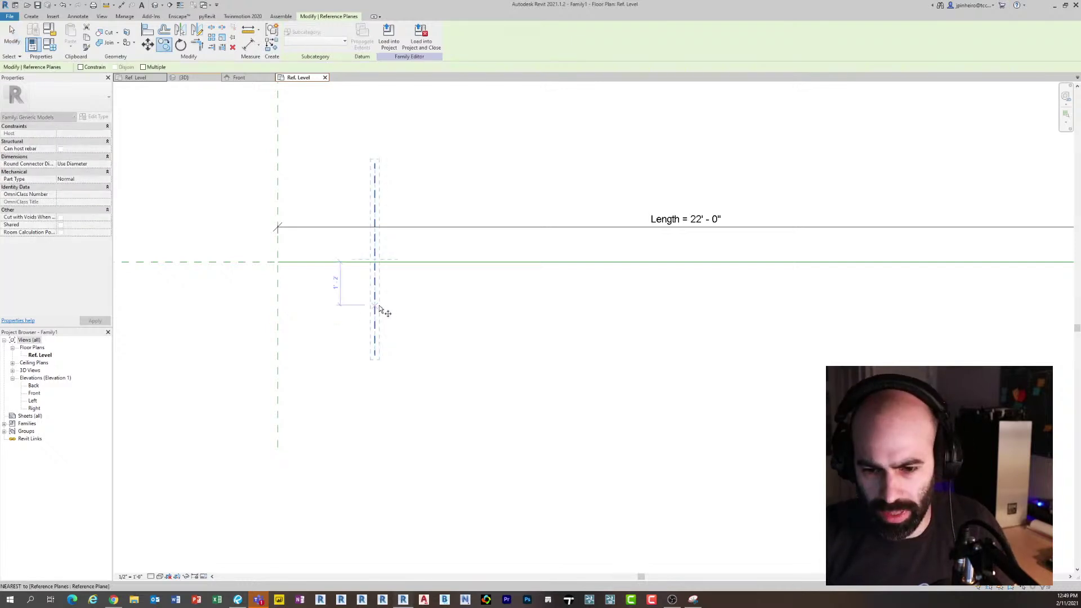
click(499, 307)
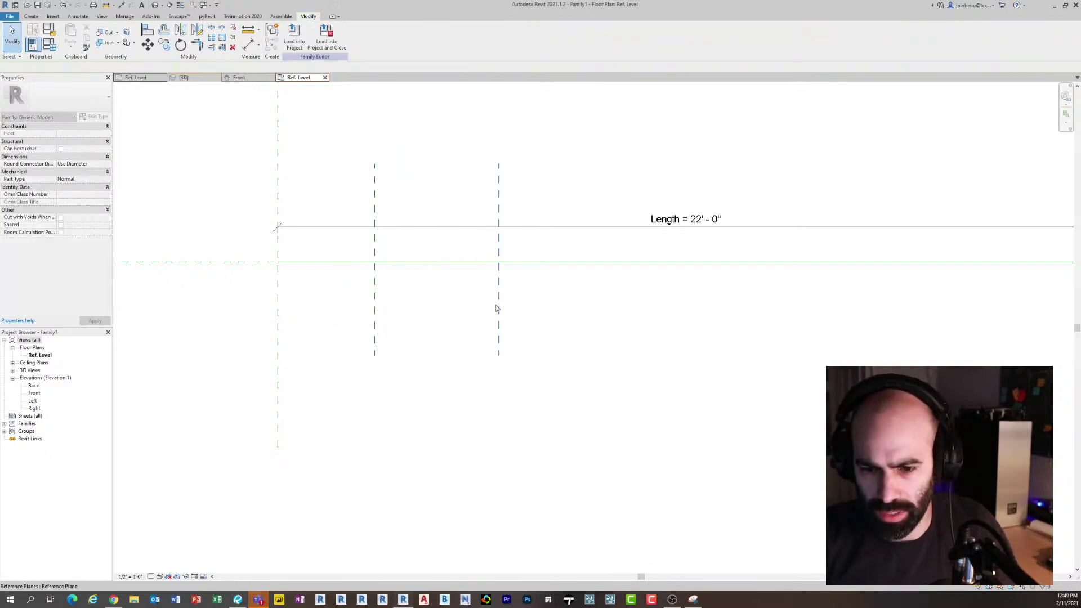
scroll(391, 310, up, 1)
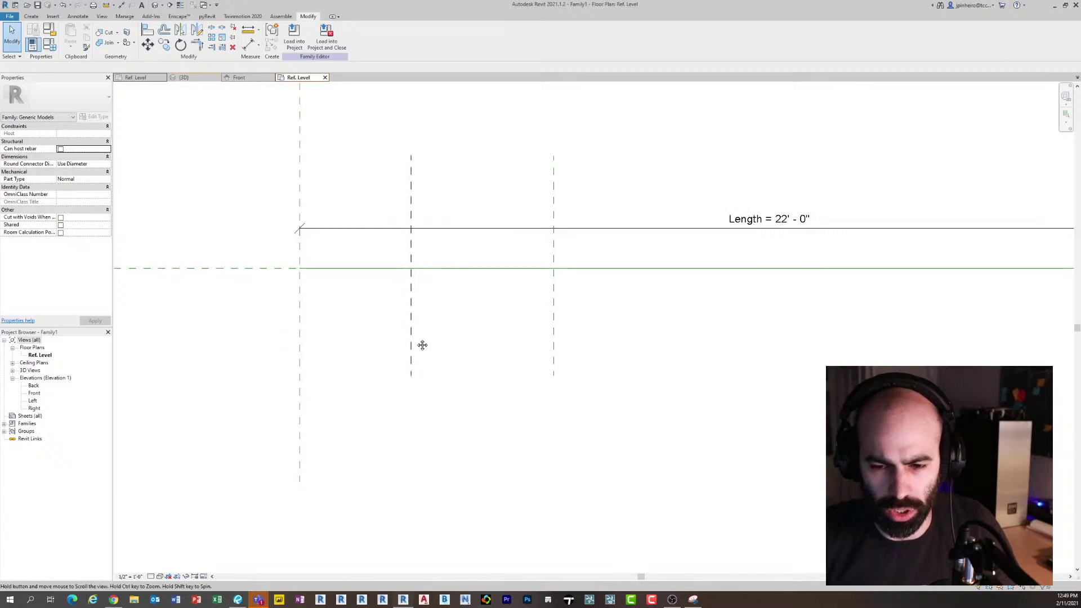
scroll(456, 340, down, 2)
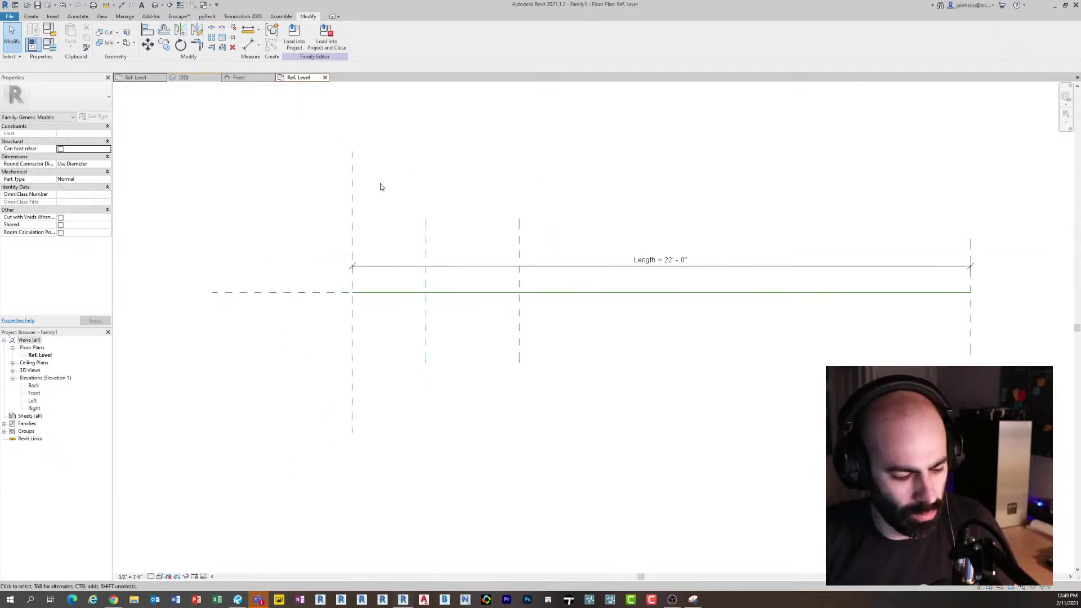
Move the first added reference plane right, to about 3' - 2" from the left plane
scroll(426, 231, up, 1)
click(427, 239)
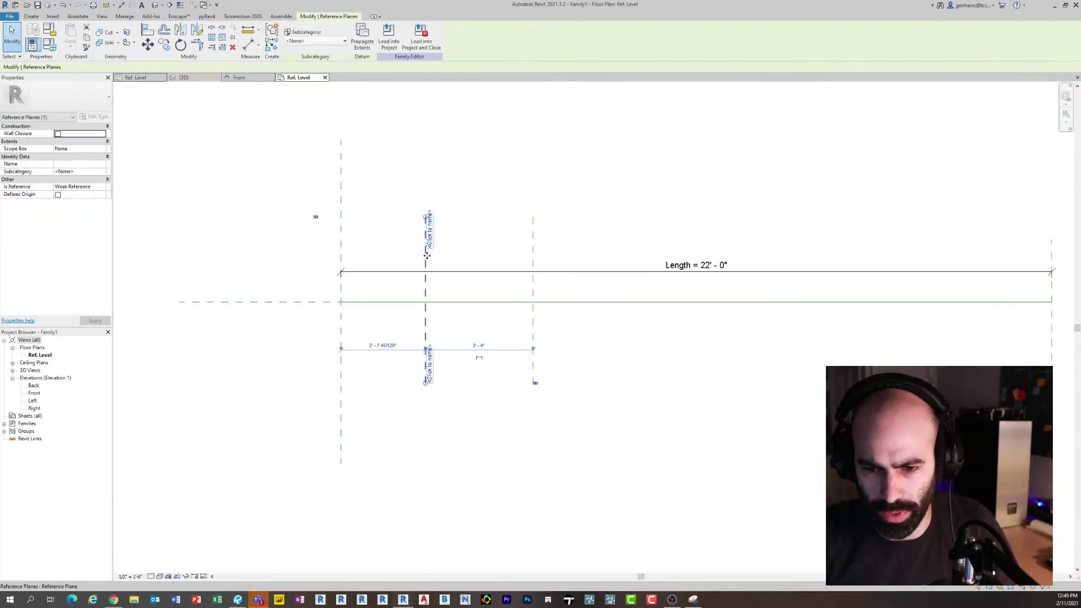
drag(427, 256, 444, 256)
click(403, 345)
scroll(417, 360, down, 1)
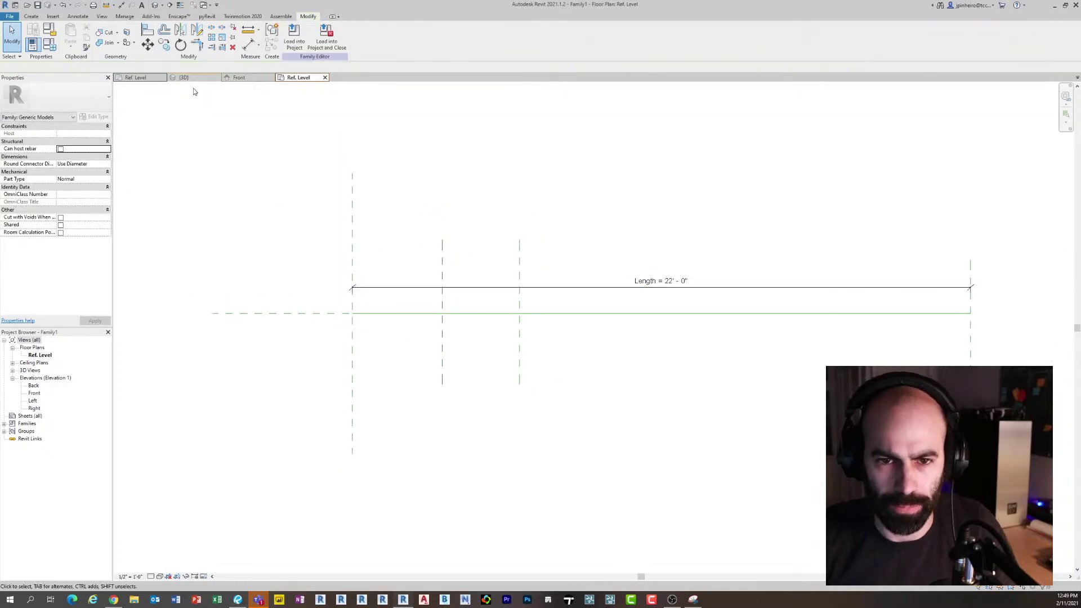
Add aligned dimensions from the left plane to the first added plane, and from that plane to the second one
click(31, 16)
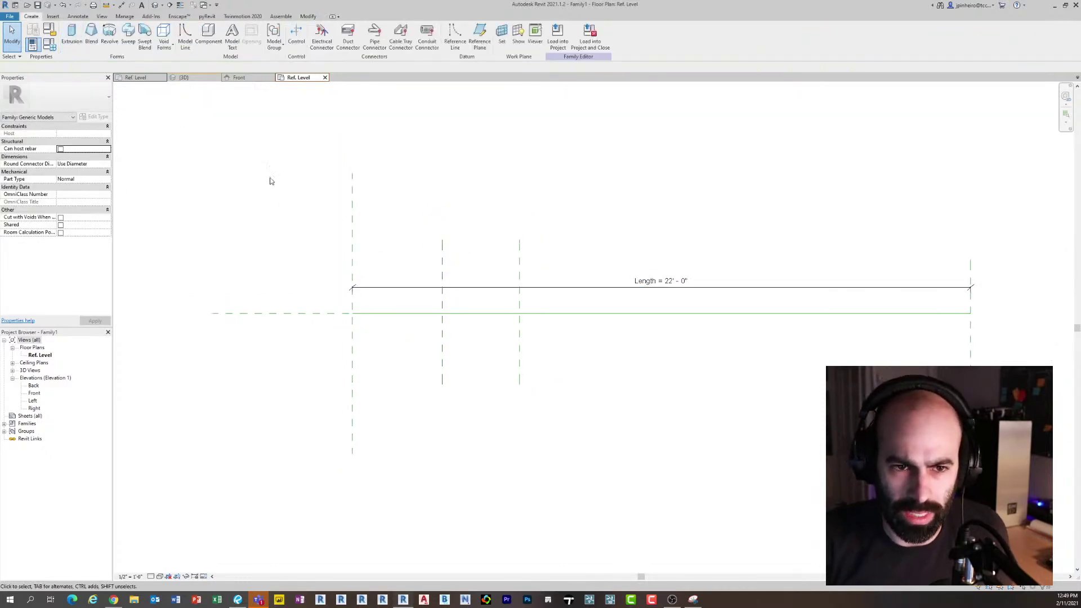
middle_drag(324, 196, 295, 207)
key(d)
key(i)
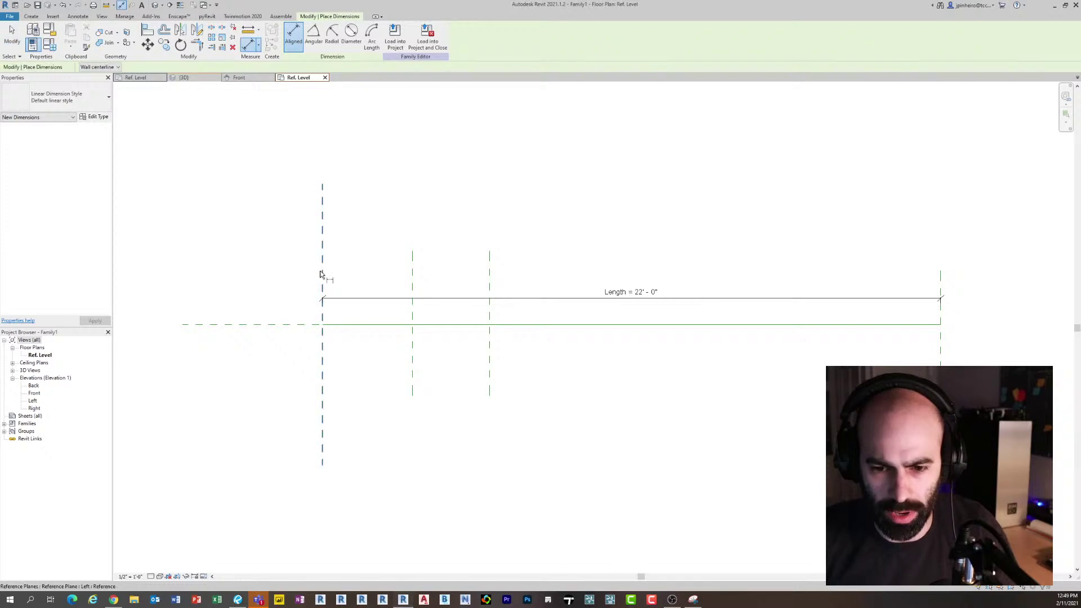
click(320, 275)
click(414, 272)
click(440, 213)
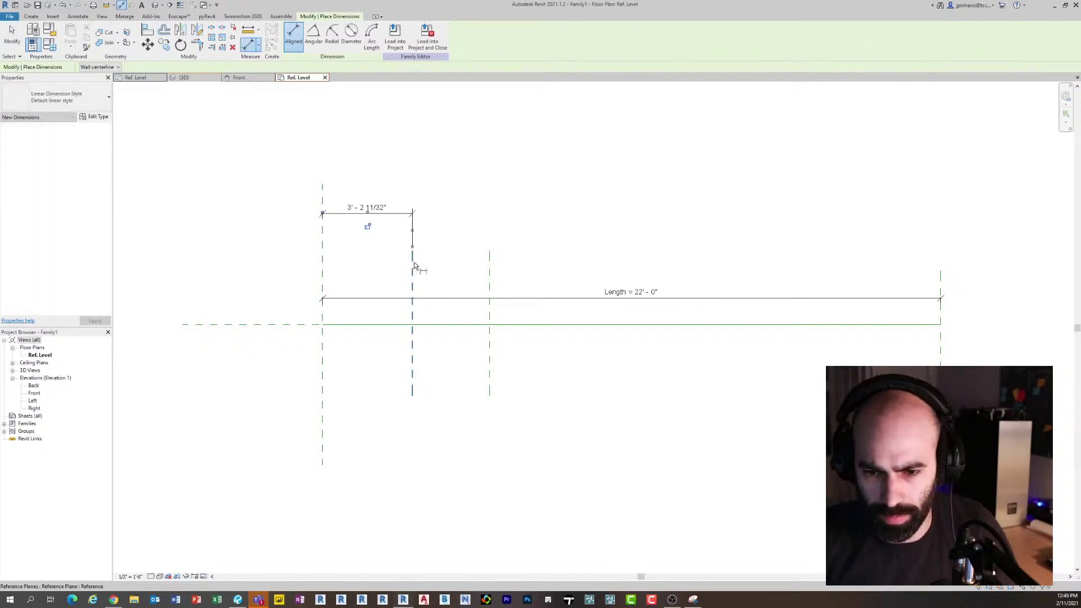
click(413, 266)
click(489, 266)
click(495, 175)
key(Escape)
key(Escape)
scroll(429, 231, up, 2)
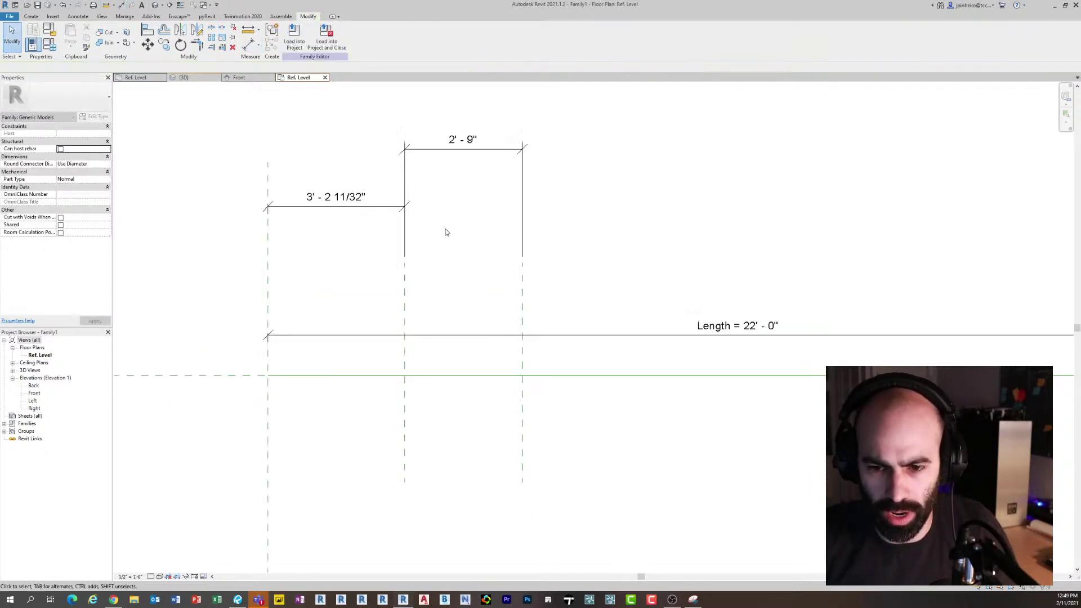
Label the dimension between the left plane and the first added plane with a new family parameter named Box Width
scroll(446, 232, down, 1)
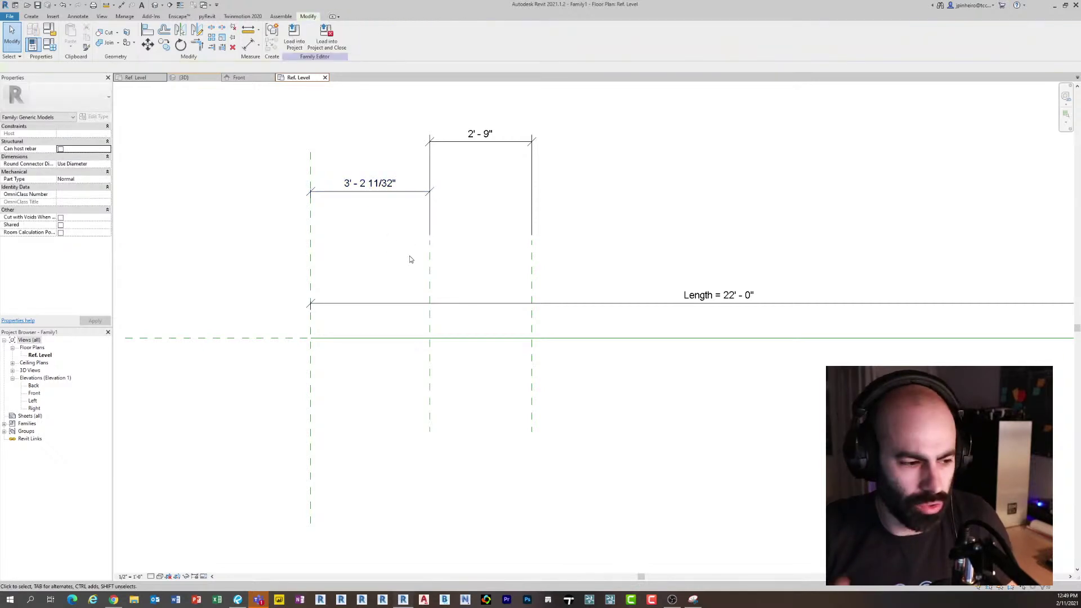
scroll(362, 232, up, 1)
click(324, 176)
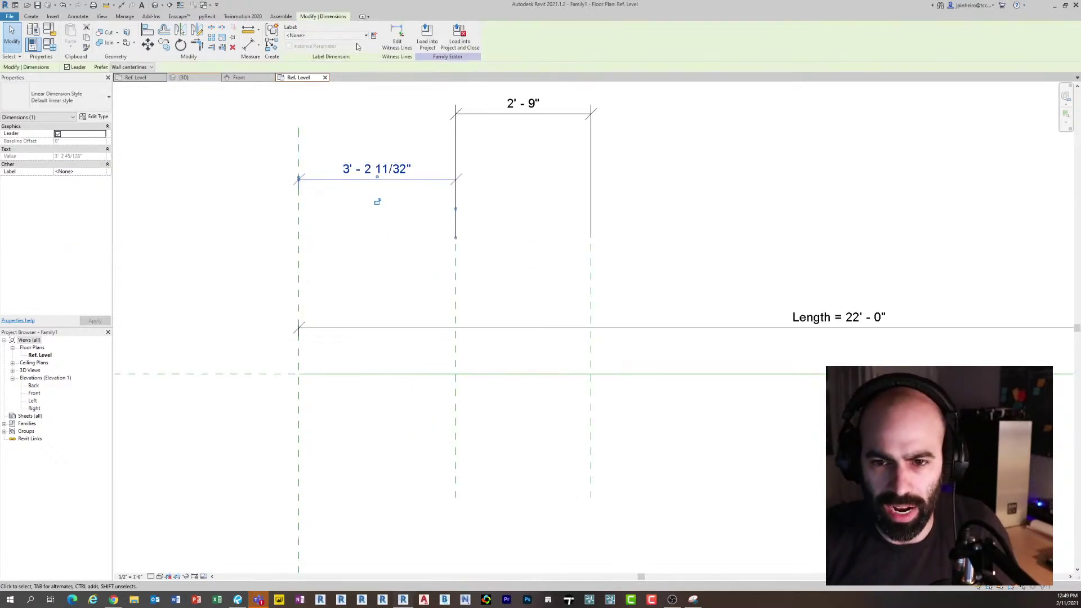
click(373, 35)
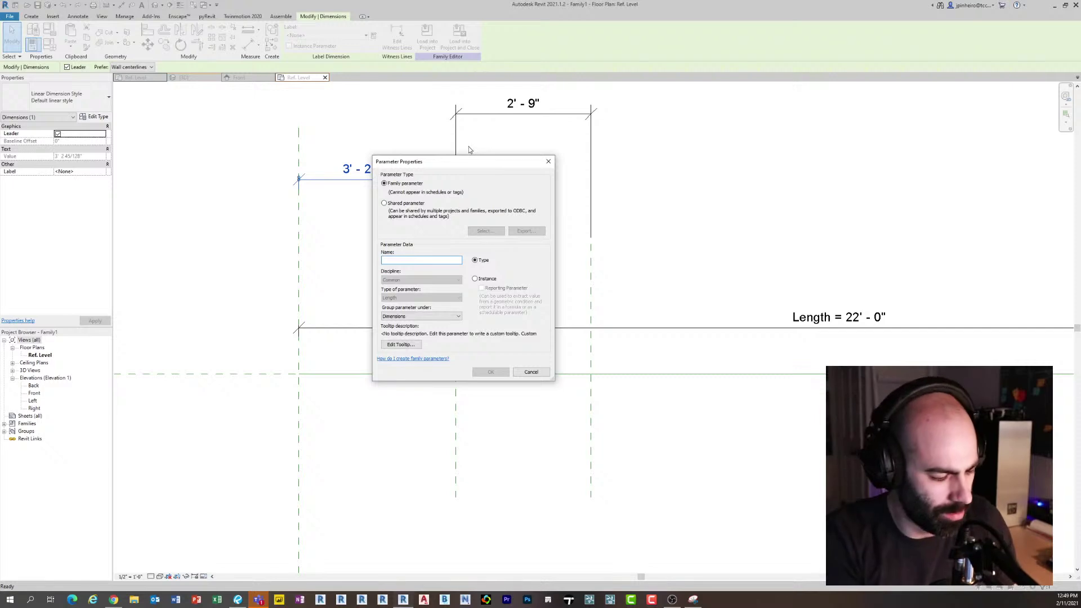
text(Width)
key(BackSpace)
key(BackSpace)
key(BackSpace)
key(BackSpace)
key(BackSpace)
text(Box)
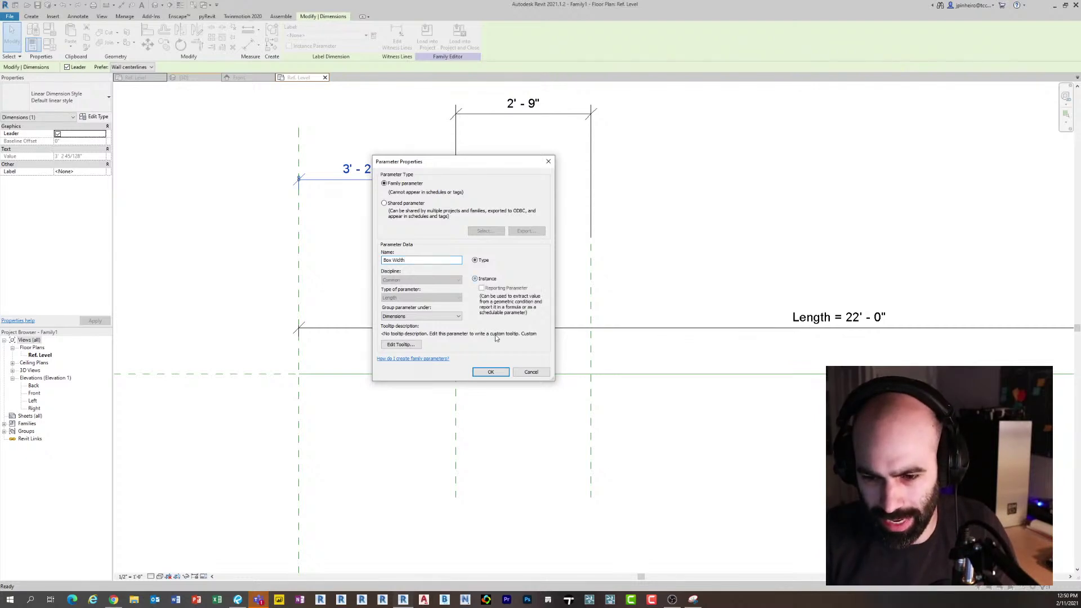
click(490, 371)
Assign the Box Width parameter to the dimension between the two added reference planes
click(523, 115)
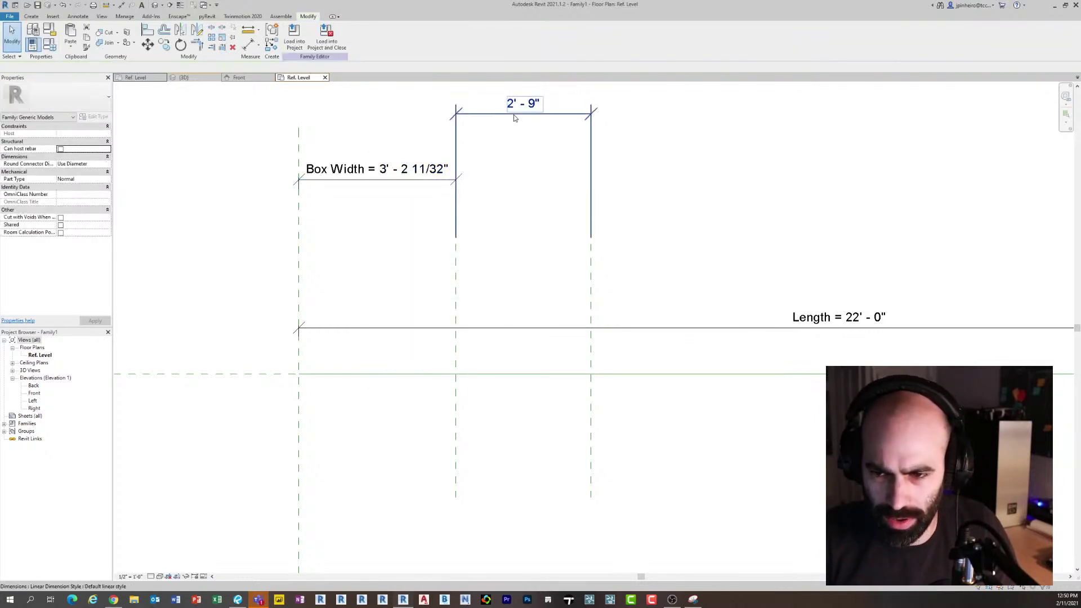
click(331, 36)
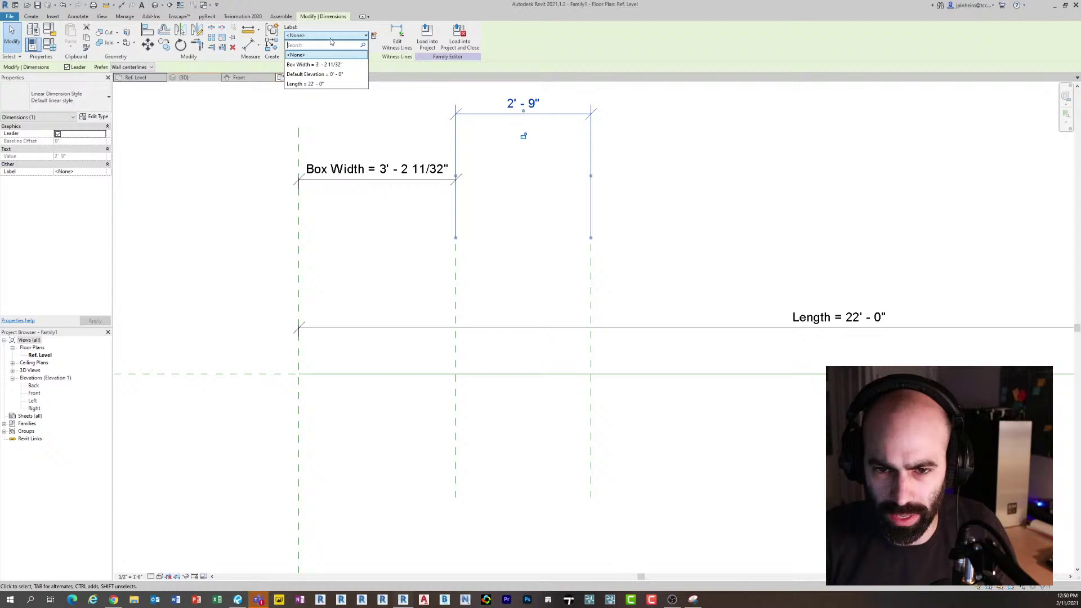
click(314, 64)
click(241, 225)
scroll(286, 253, down, 2)
scroll(341, 256, up, 1)
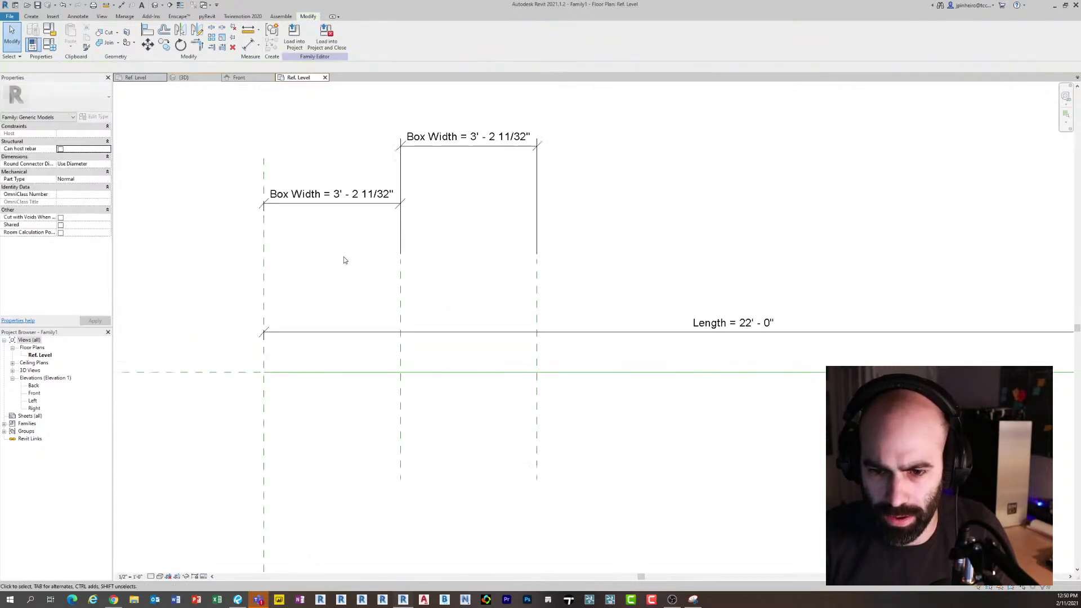
middle_drag(342, 259, 405, 222)
Place an Array Box component on the horizontal centre plane, between the left plane and the first added plane
click(31, 17)
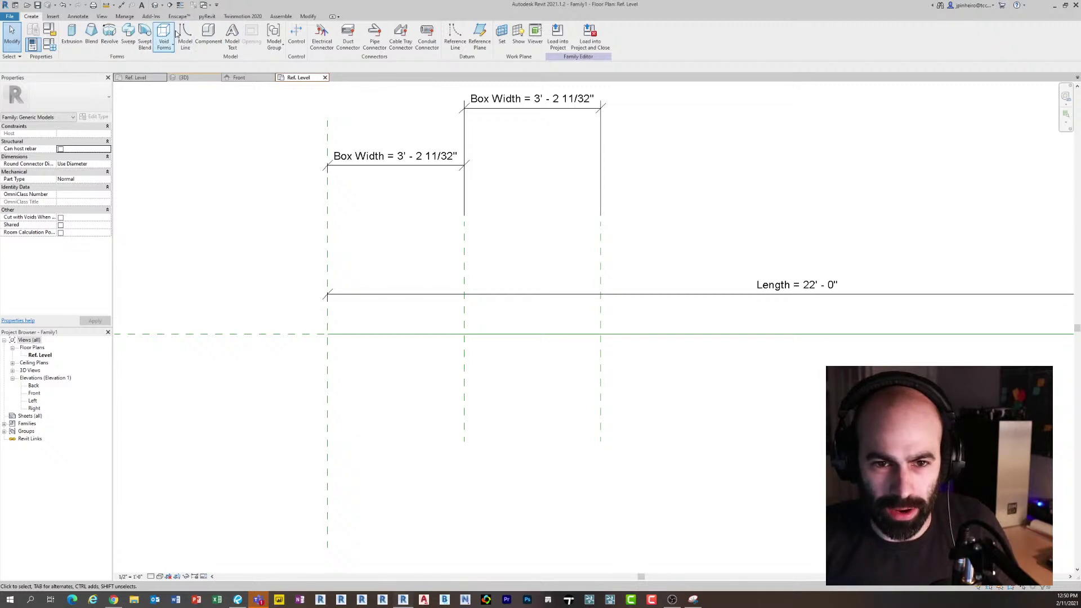
click(208, 35)
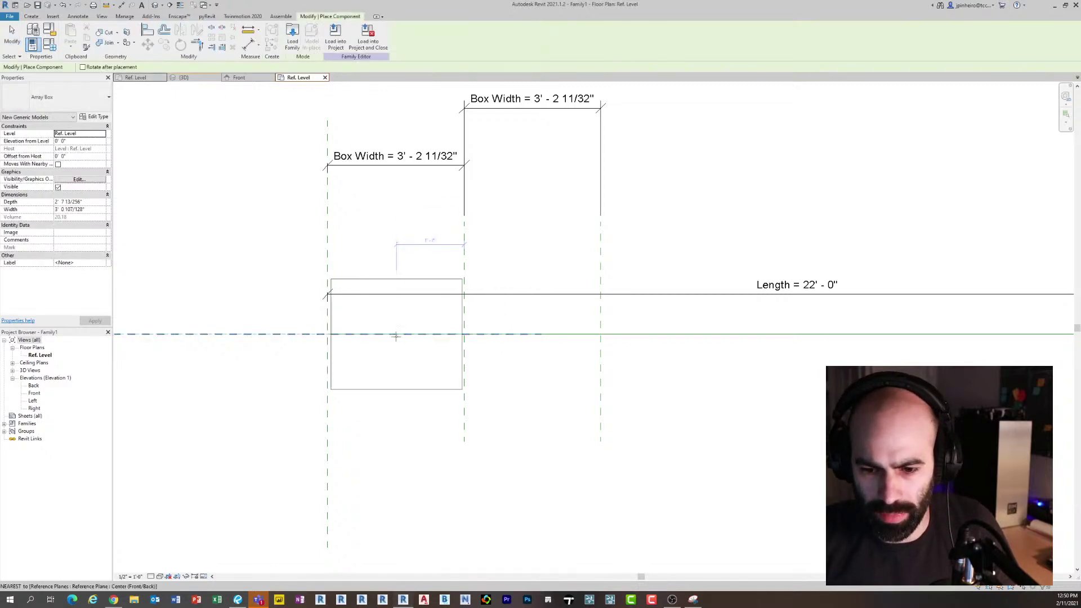
click(397, 333)
key(Escape)
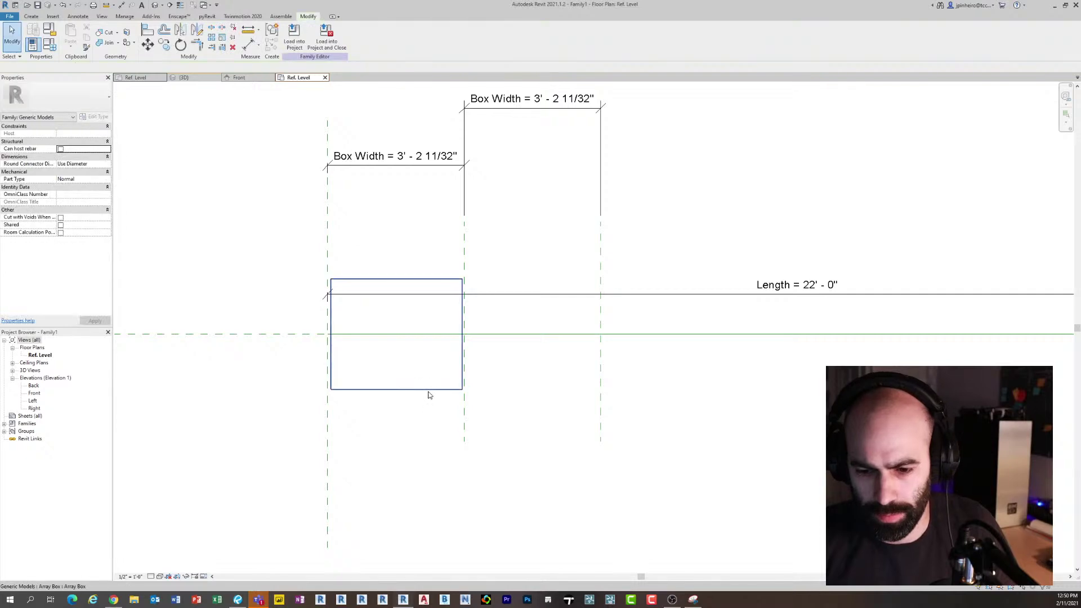
Stretch the Array Box to the left reference plane and lock it to the planes it touches
click(433, 389)
scroll(462, 334, up, 2)
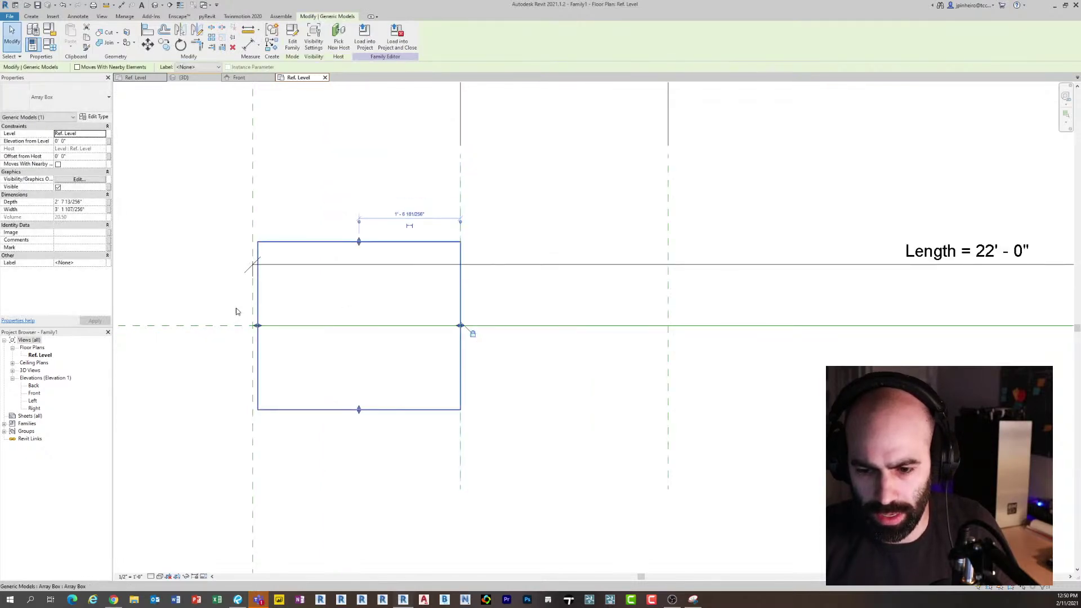
drag(257, 325, 253, 325)
click(504, 342)
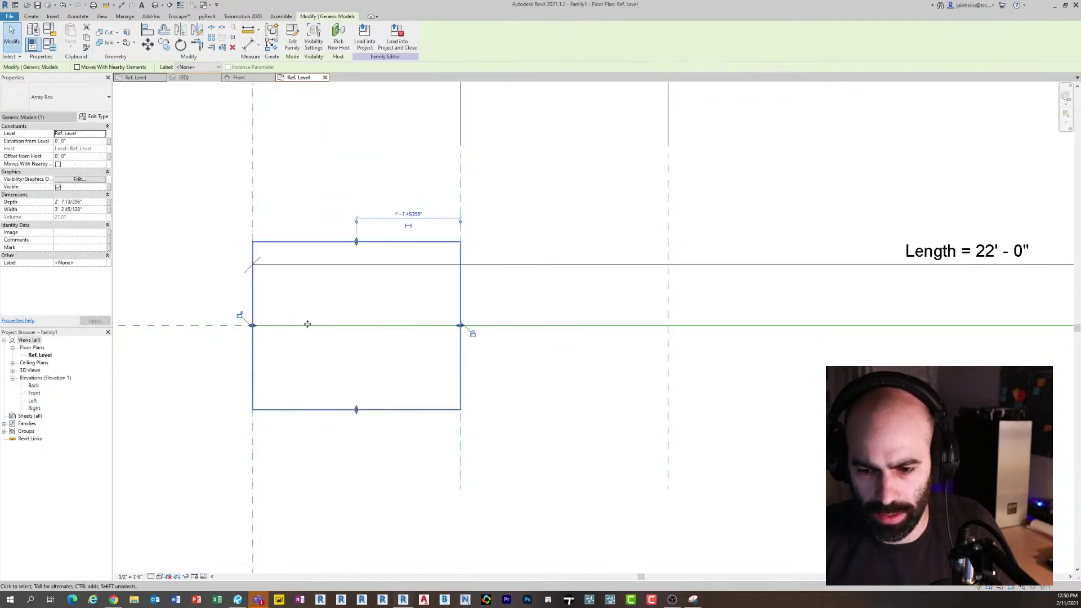
key(a)
key(l)
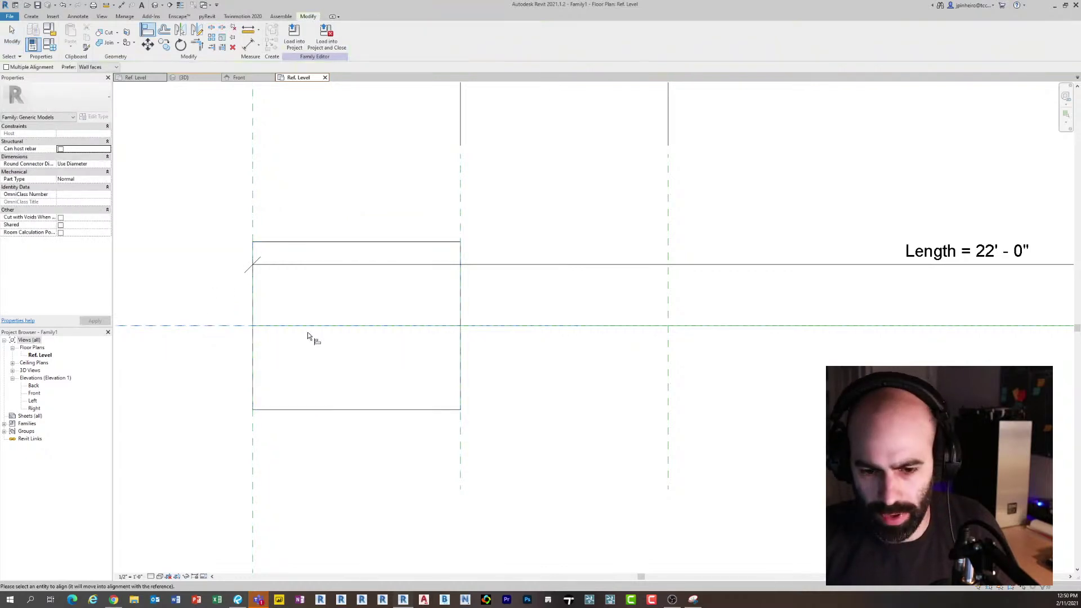
scroll(332, 341, down, 2)
key(Escape)
Array the Array Box linearly with 2 members, spacing the copy from the first added plane to the second one
click(340, 382)
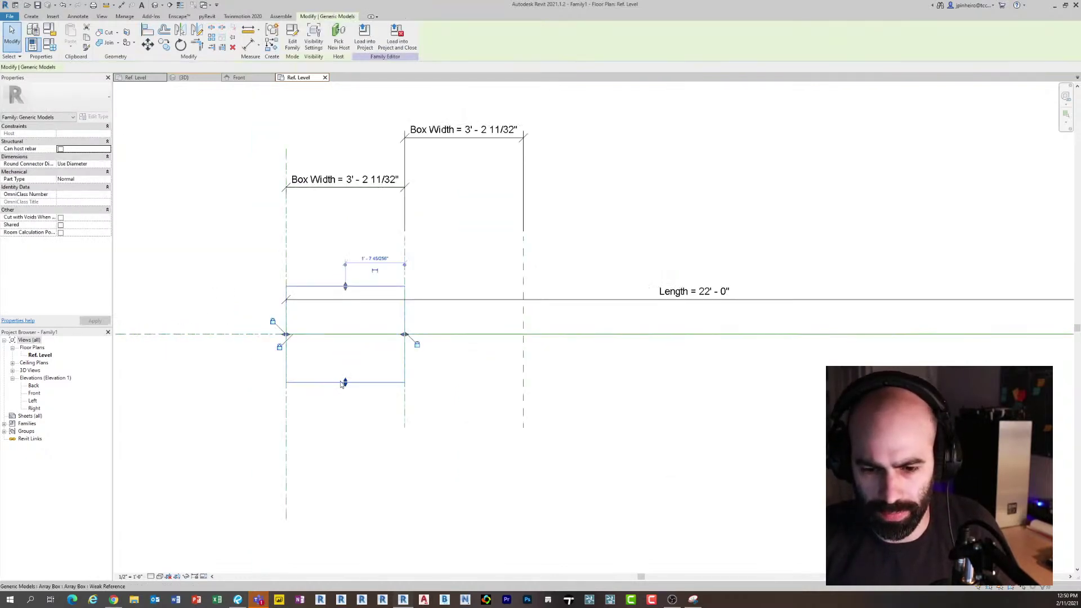
key(a)
key(r)
click(403, 293)
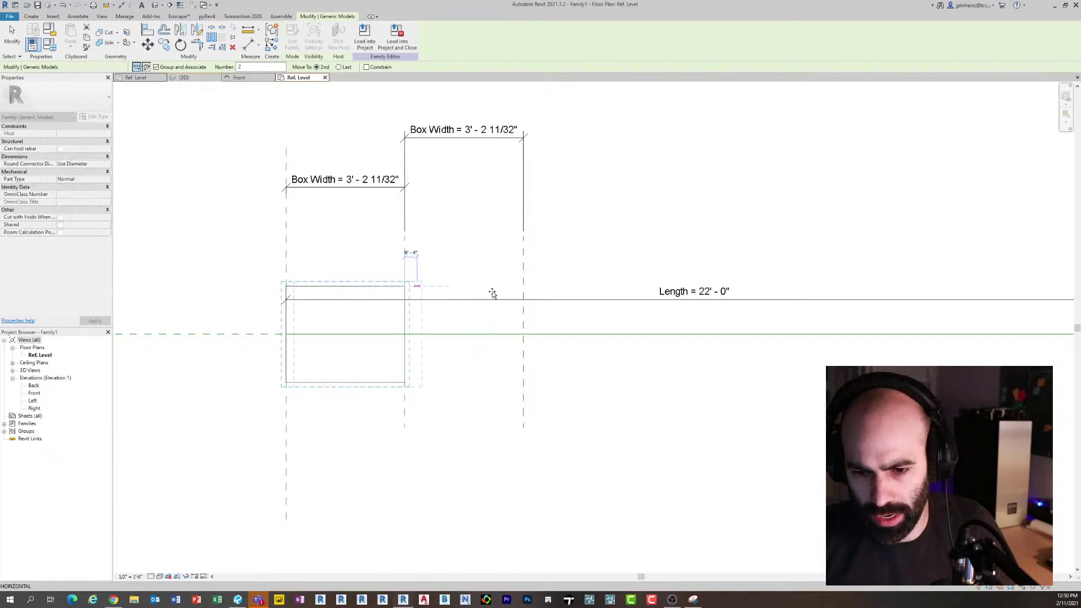
click(522, 289)
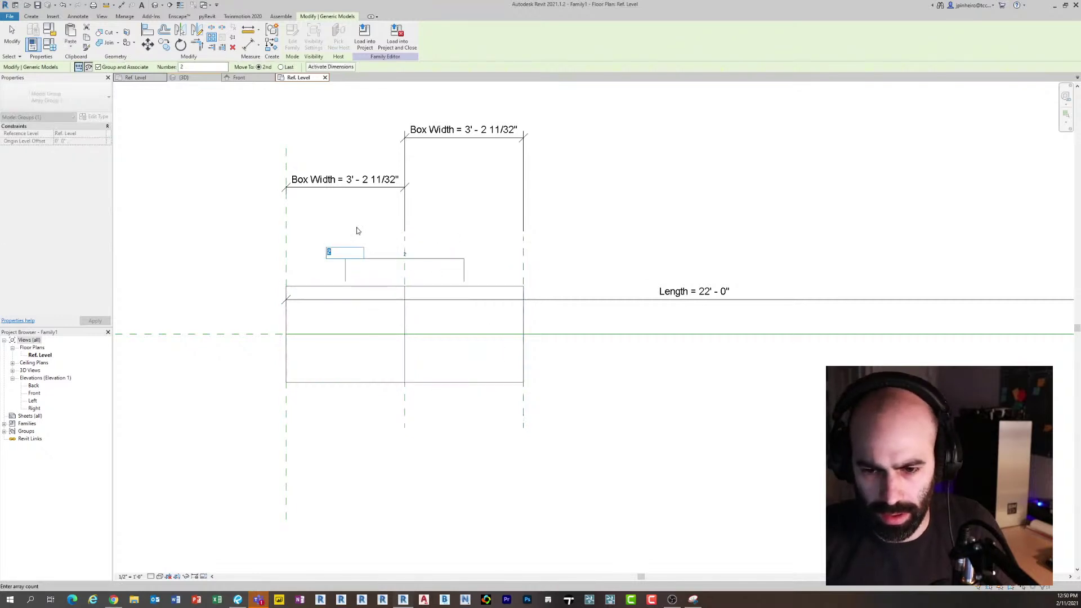
key(Return)
scroll(433, 281, up, 2)
click(417, 269)
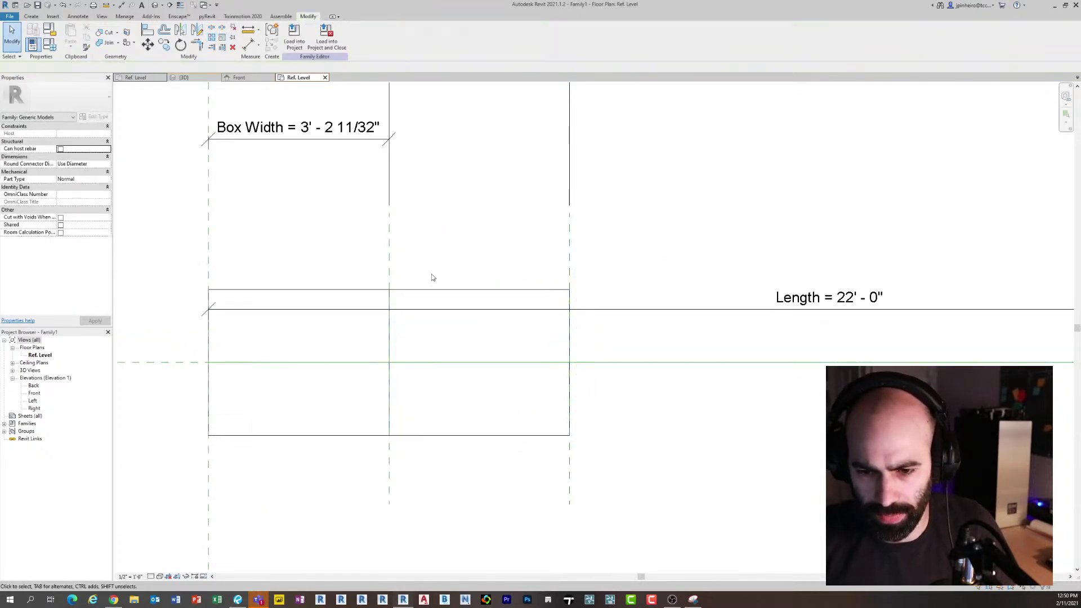
Set the array count to 4 and shift the second box slightly upward off the centre plane
double_click(403, 306)
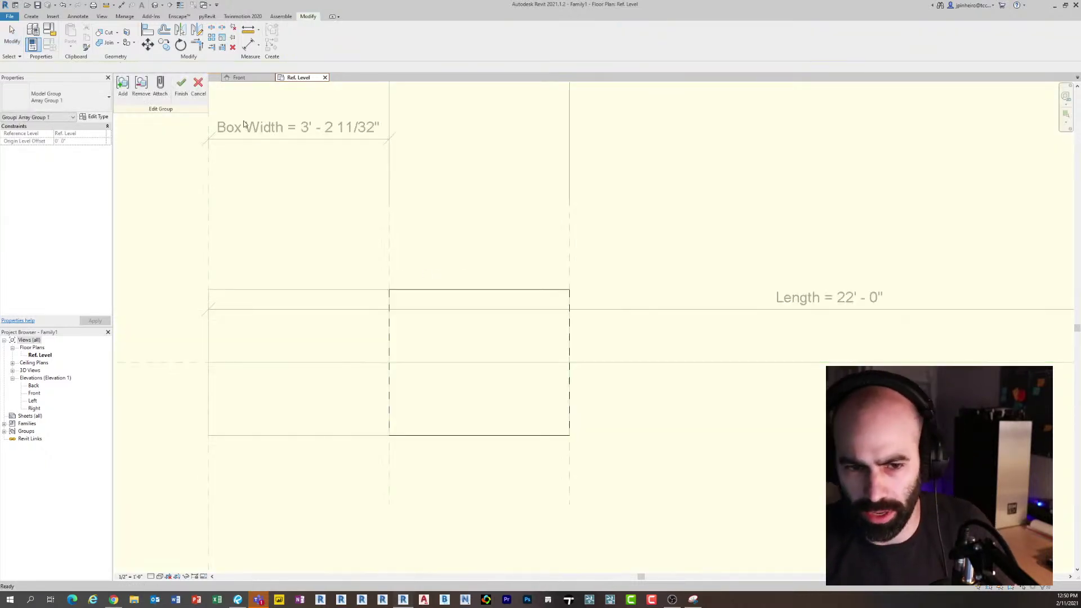
click(198, 88)
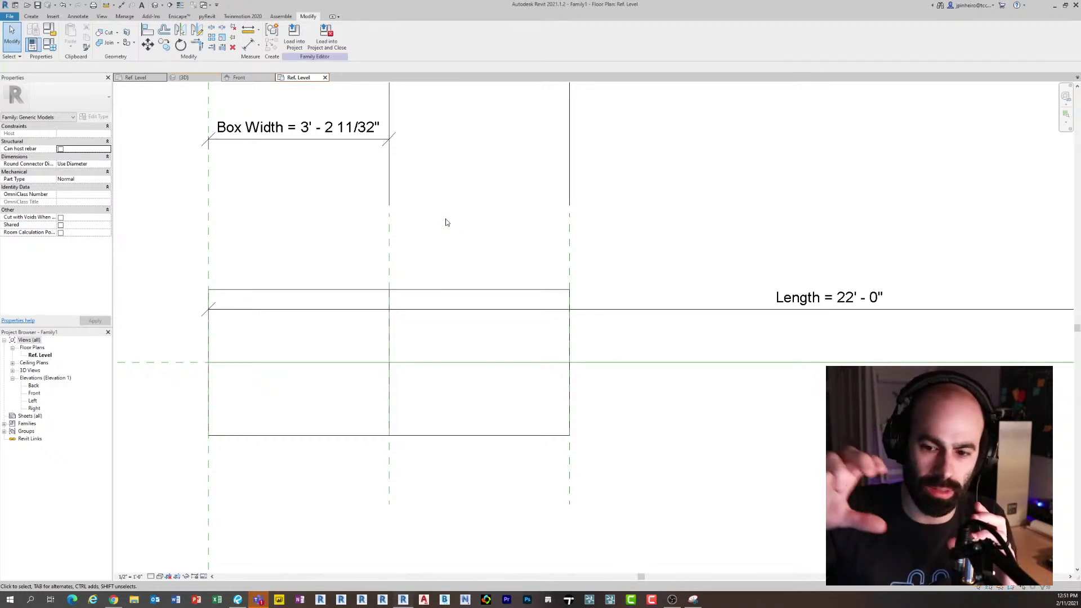
click(428, 288)
click(398, 243)
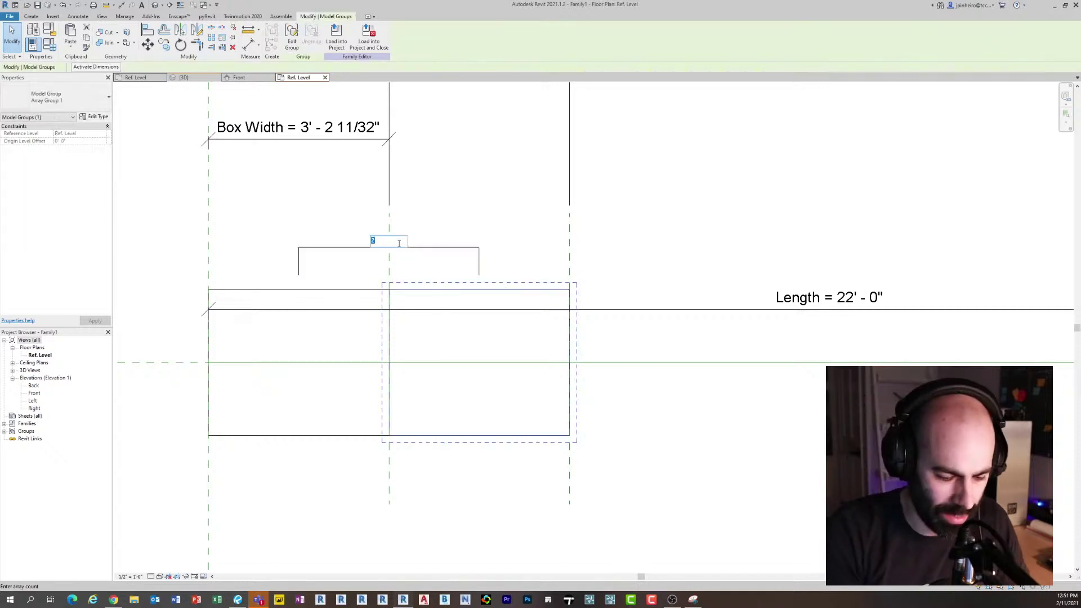
text(4)
key(Return)
key(Escape)
click(437, 292)
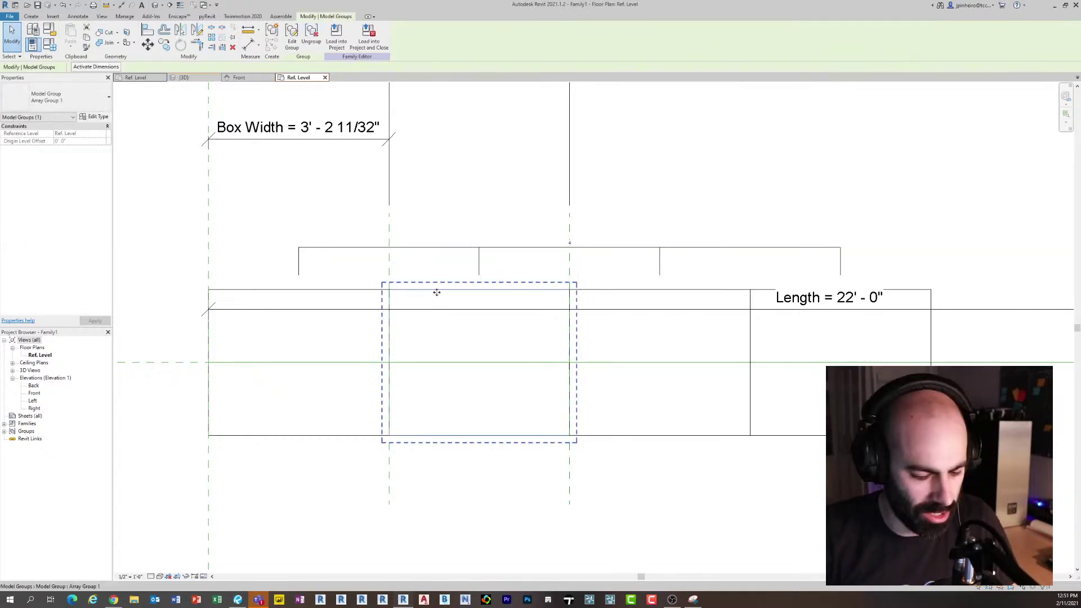
click(731, 493)
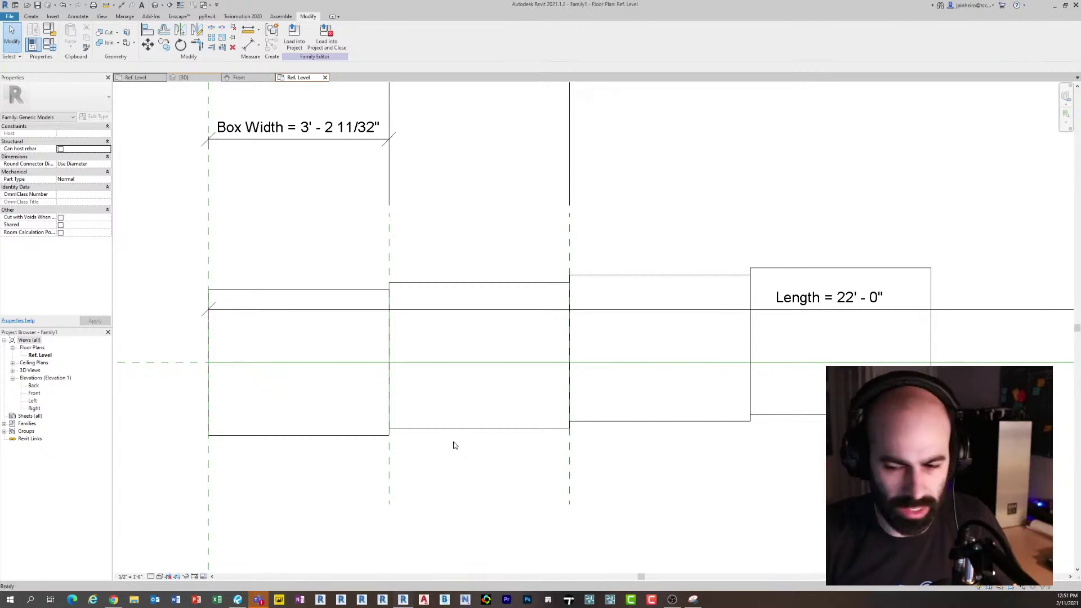
Undo the box array and its edits, and delete the remaining Array Box
key(ctrl+z)
key(ctrl+z)
key(ctrl+z)
key(ctrl+z)
key(ctrl+z)
scroll(448, 443, up, 1)
scroll(395, 431, up, 2)
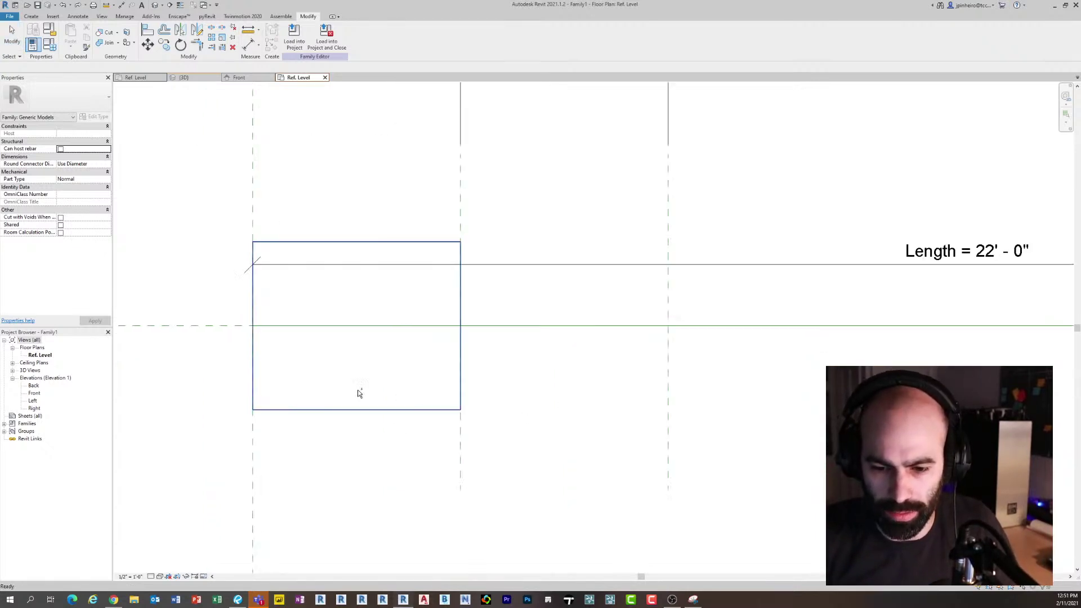
click(421, 411)
scroll(431, 421, down, 3)
middle_drag(448, 432, 429, 447)
key(Delete)
scroll(455, 431, down, 2)
middle_drag(477, 423, 456, 418)
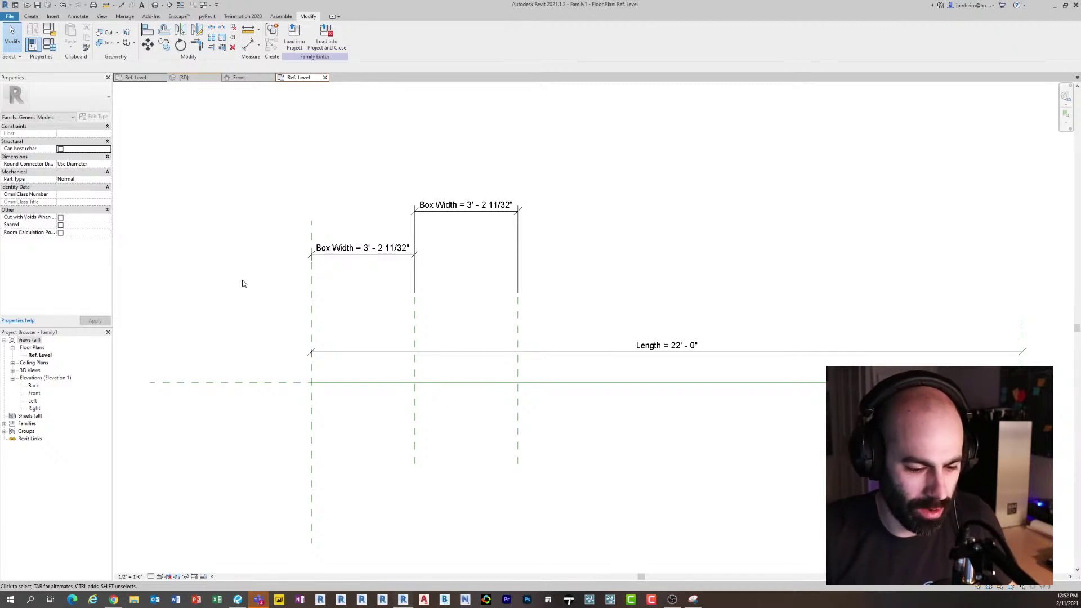
scroll(367, 378, up, 1)
middle_drag(367, 379, 357, 387)
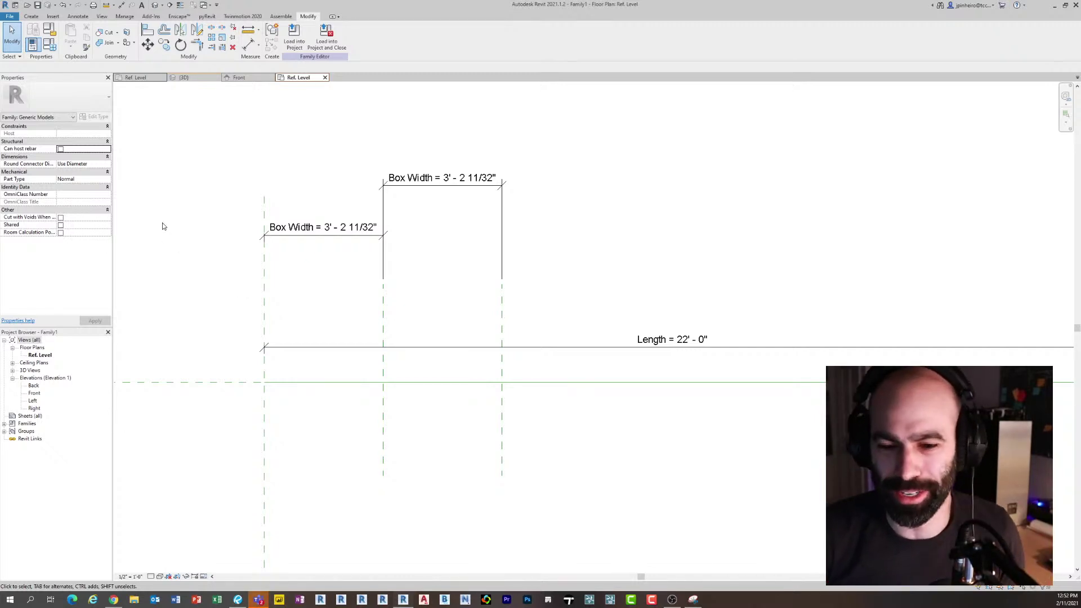
middle_drag(147, 224, 151, 216)
scroll(169, 228, down, 2)
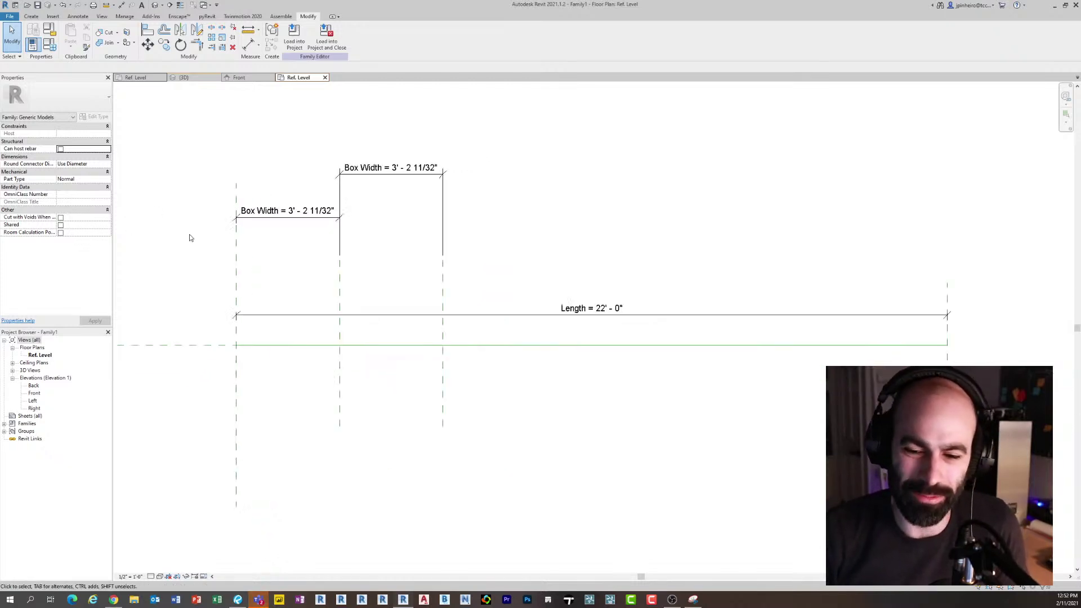
click(31, 16)
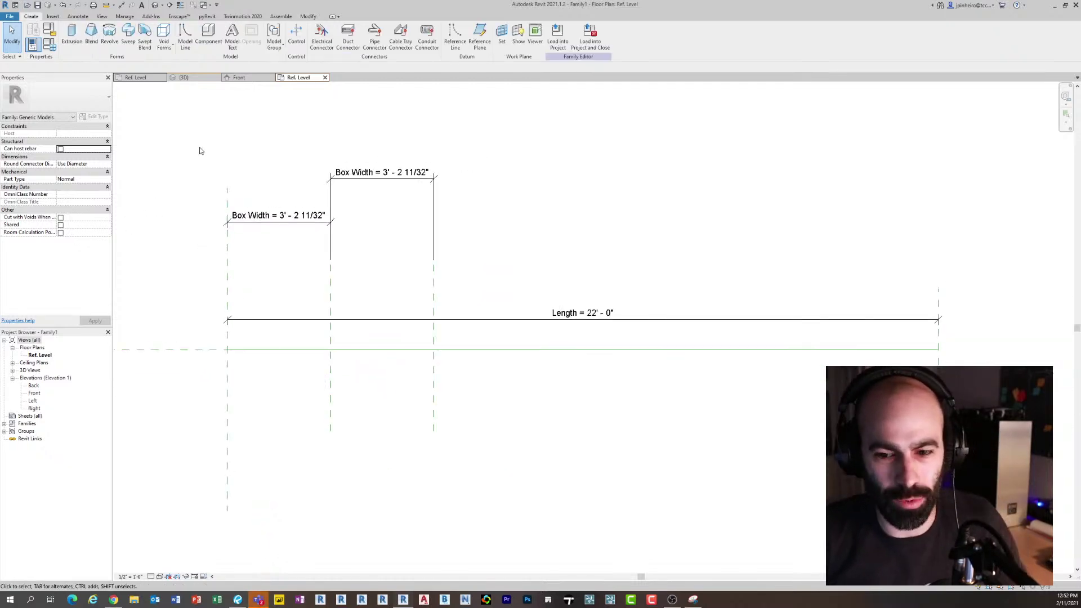
scroll(338, 276, up, 3)
click(307, 262)
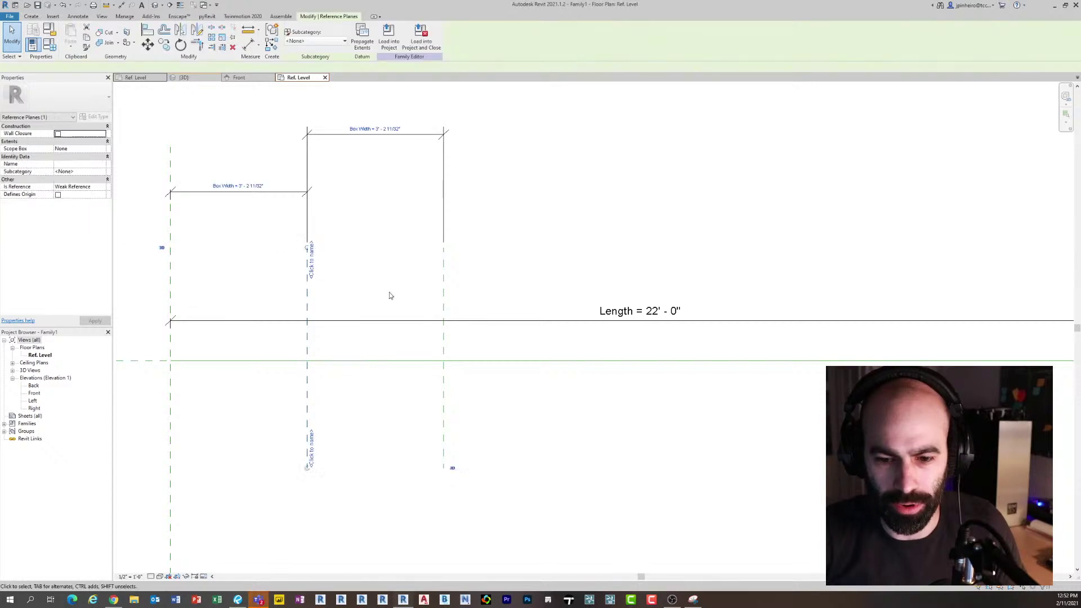
scroll(435, 302, up, 1)
click(434, 300)
click(327, 276)
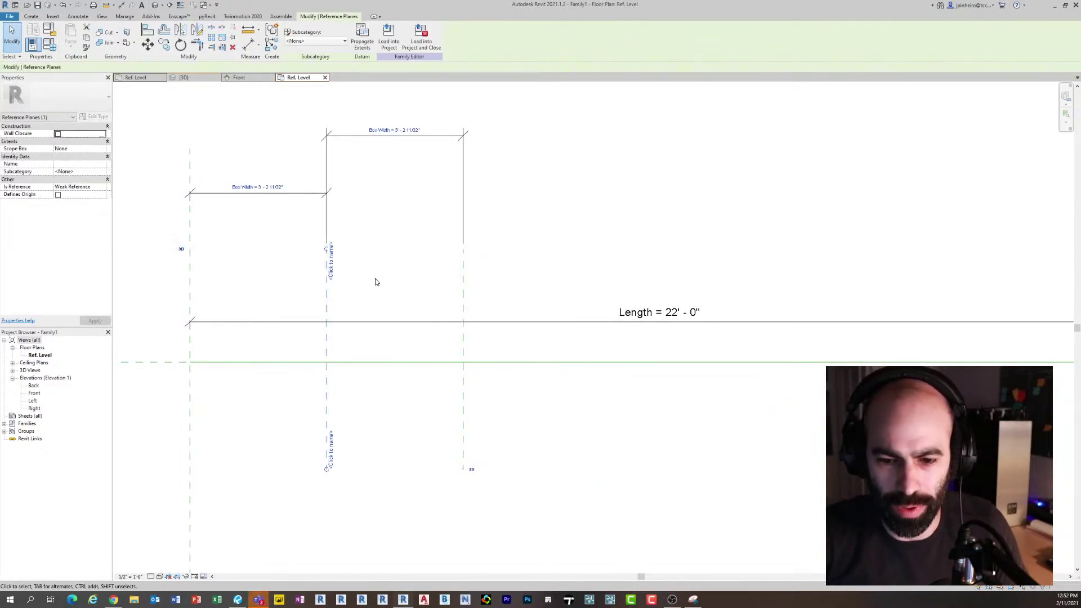
click(396, 287)
drag(483, 301, 301, 281)
drag(535, 255, 370, 280)
Relabel the dimension between the left and first added planes with a new instance family parameter named Box Width Start
click(273, 195)
middle_drag(270, 197, 337, 262)
scroll(309, 231, up, 1)
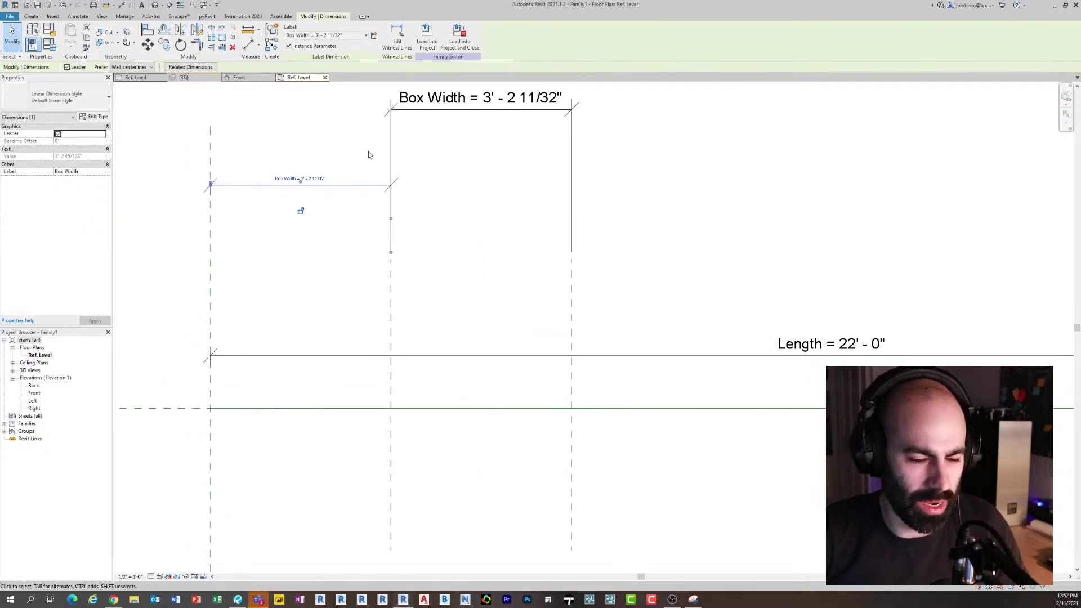
click(373, 37)
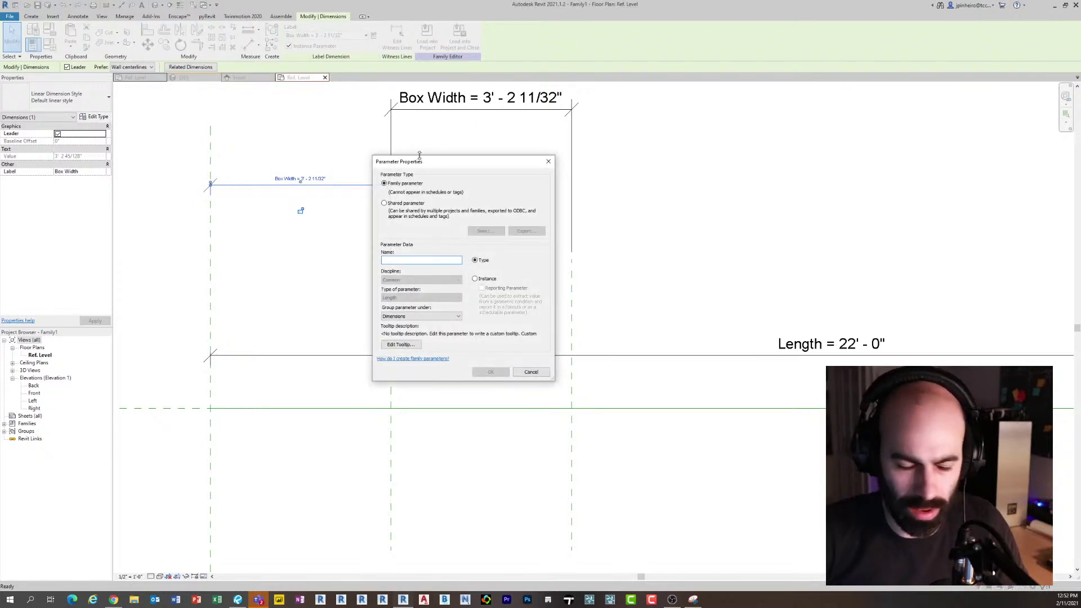
text(N)
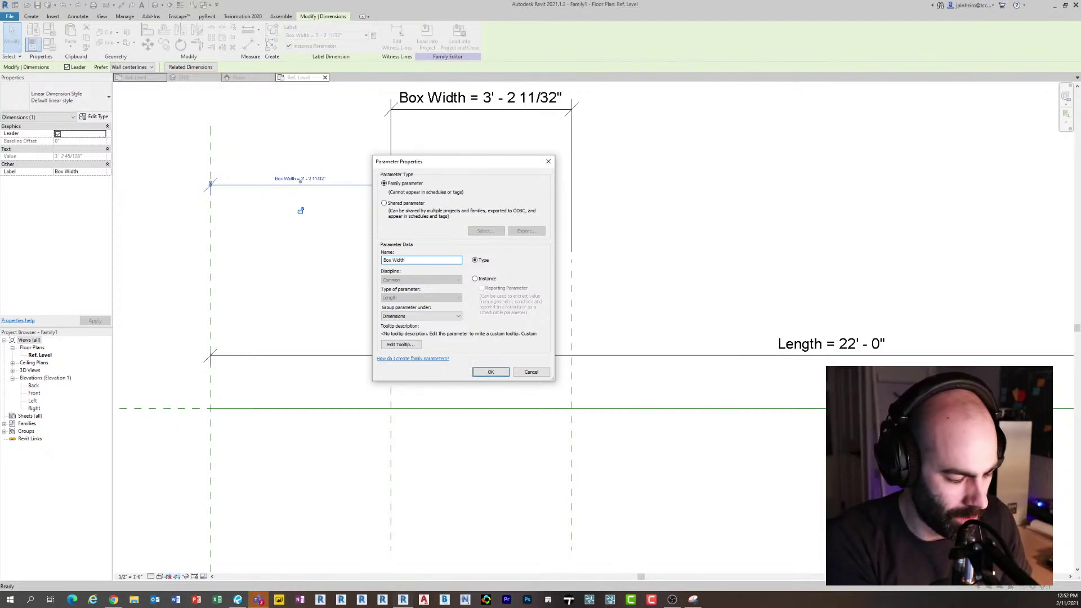
text(art)
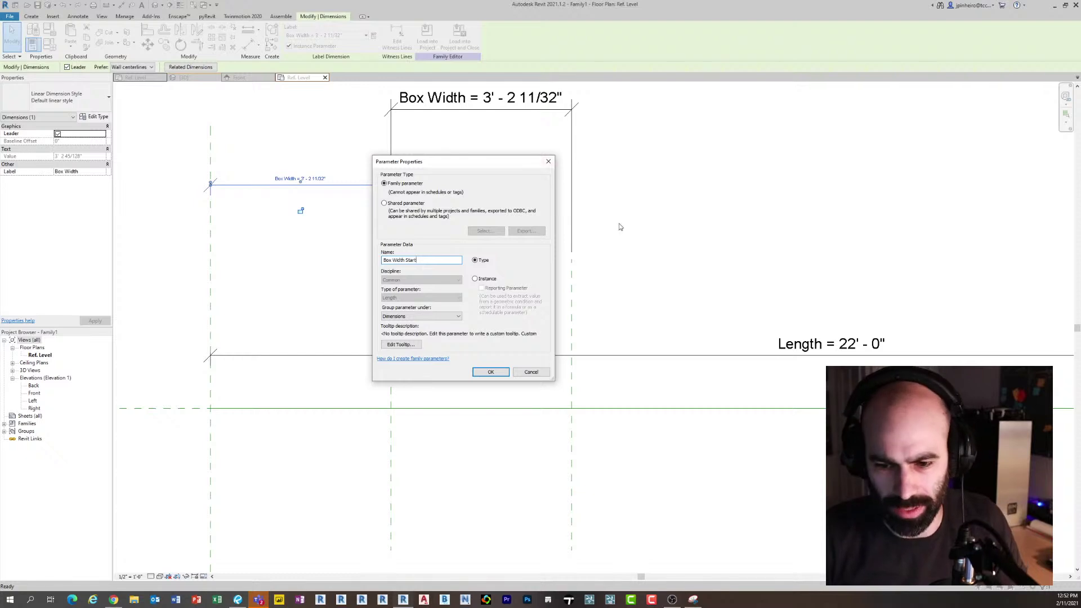
click(476, 279)
click(490, 372)
click(420, 340)
scroll(338, 275, down, 2)
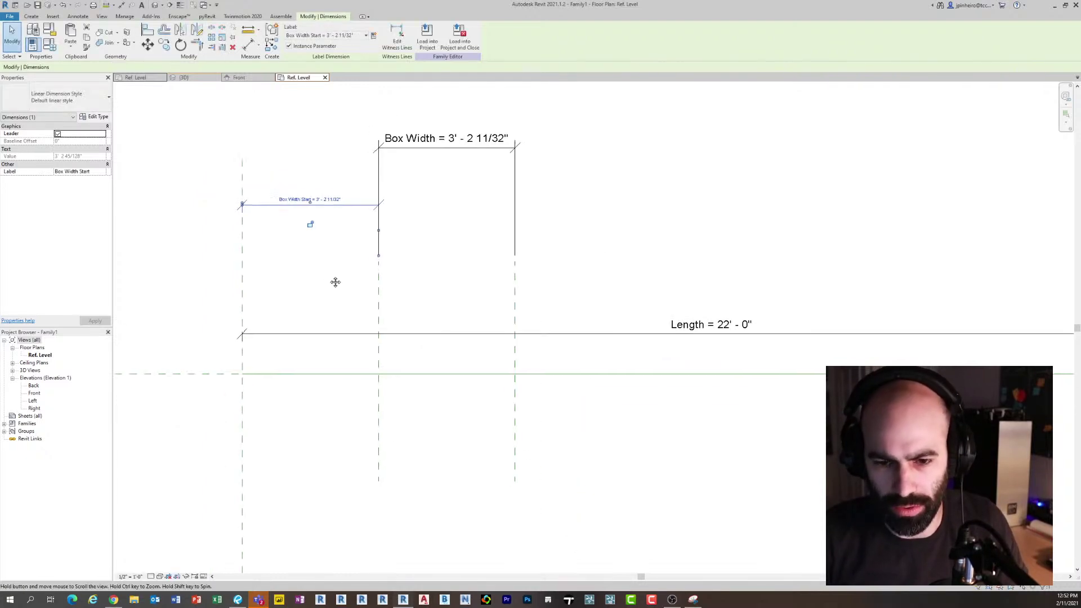
Place two Array Box components on the centre plane, one on each side of the first added plane
click(31, 17)
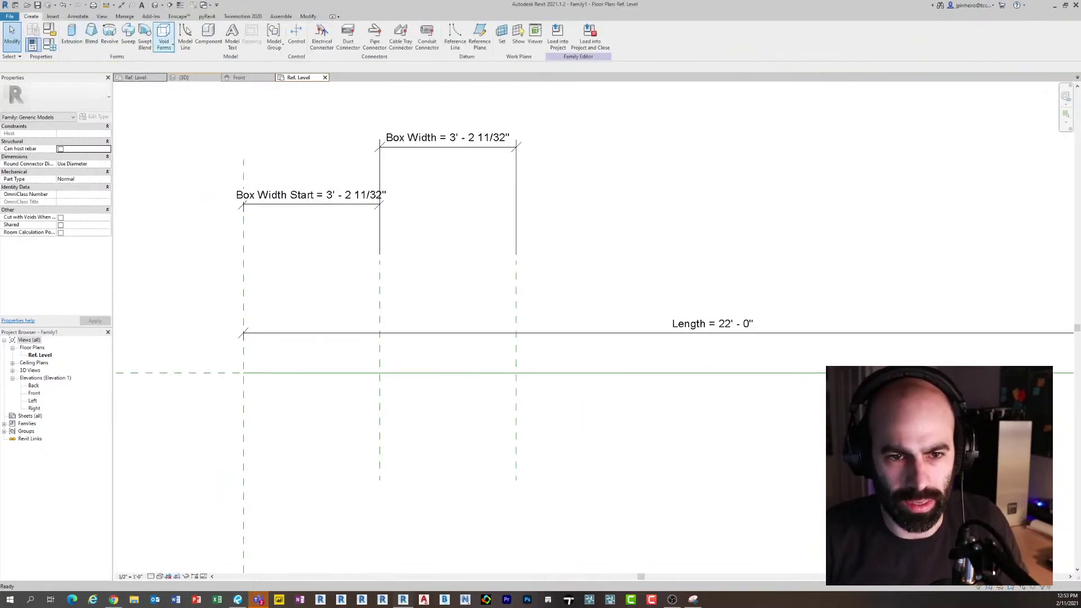
click(208, 34)
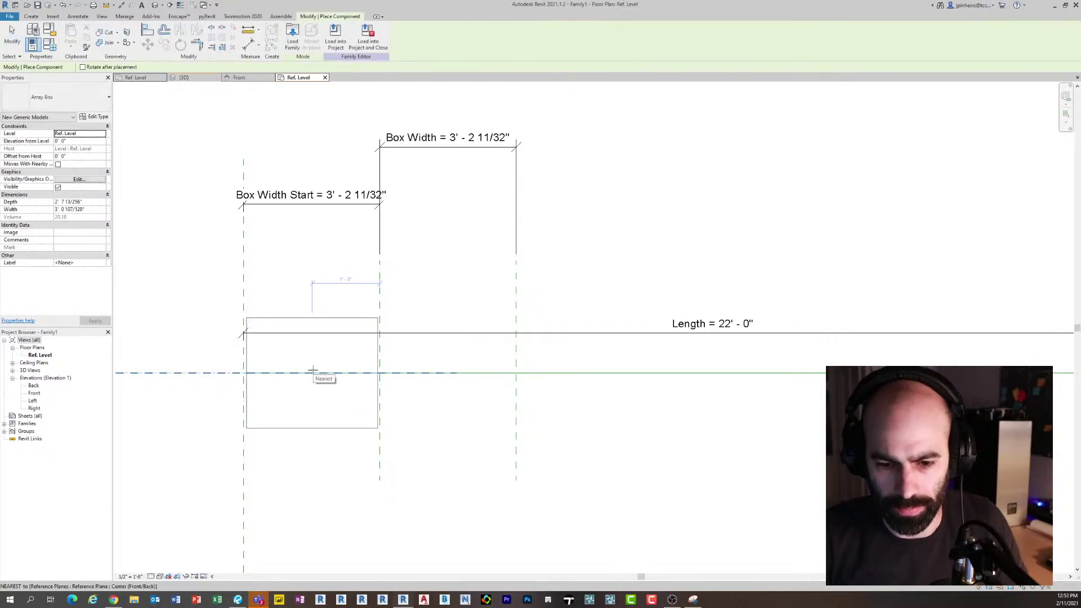
click(448, 373)
key(Escape)
click(380, 291)
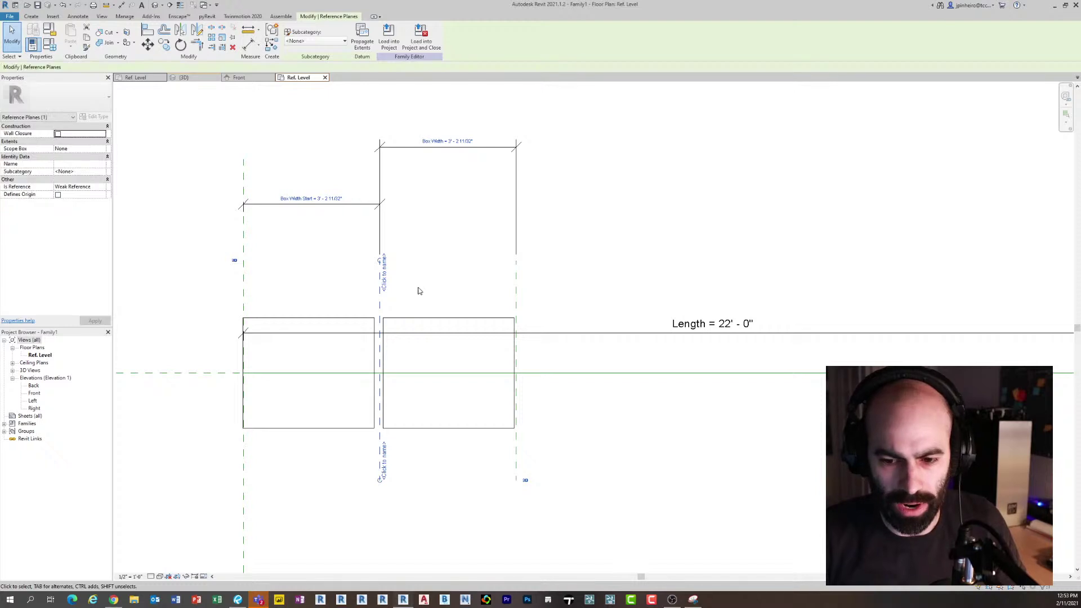
click(420, 292)
click(314, 327)
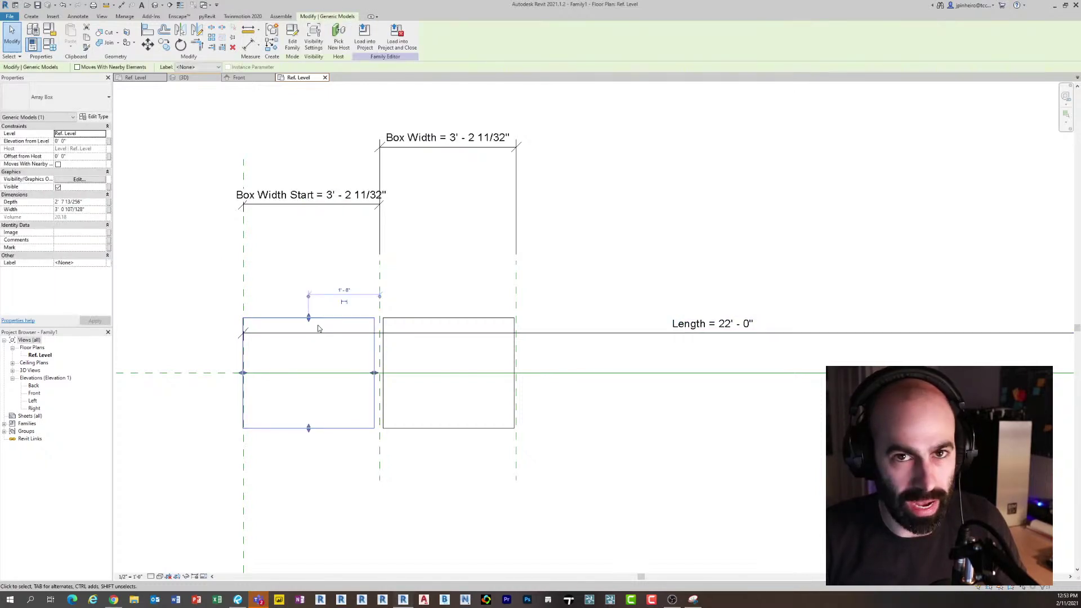
scroll(318, 328, up, 5)
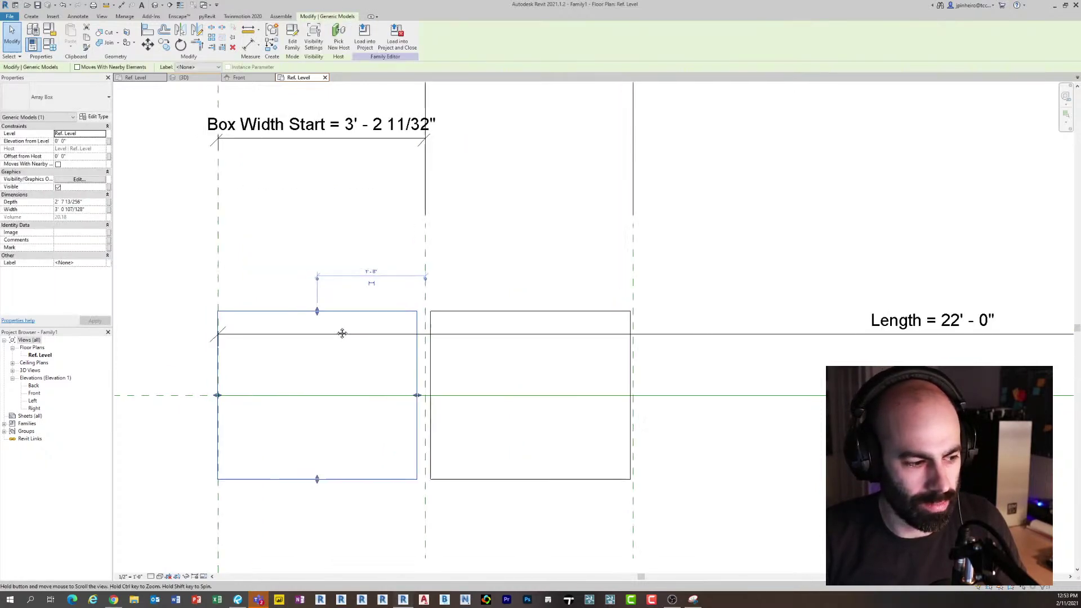
click(390, 266)
click(391, 295)
scroll(390, 295, down, 1)
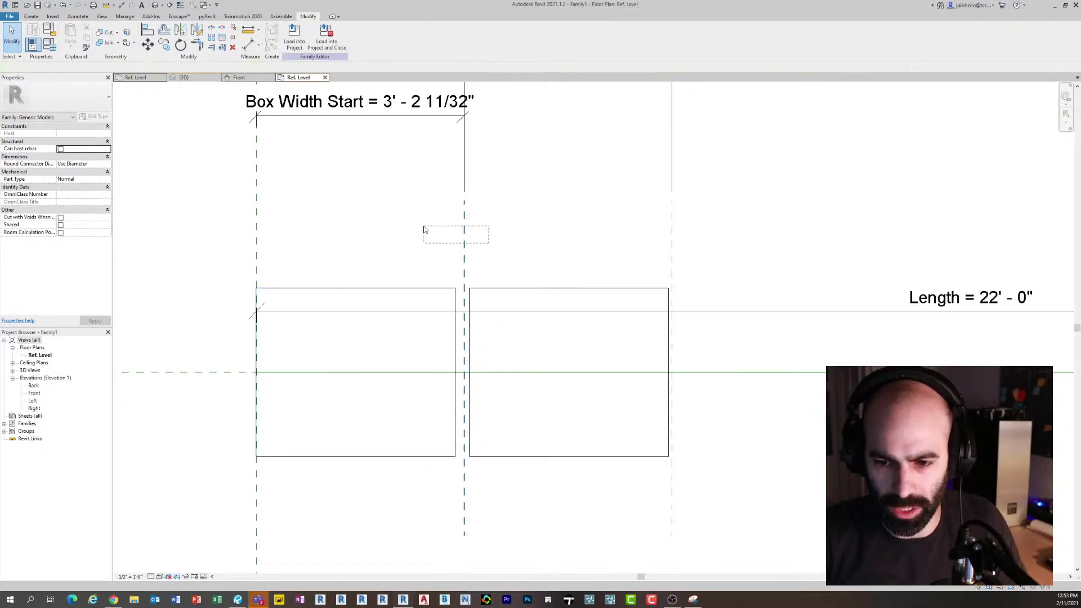
click(384, 290)
click(379, 152)
scroll(394, 180, down, 2)
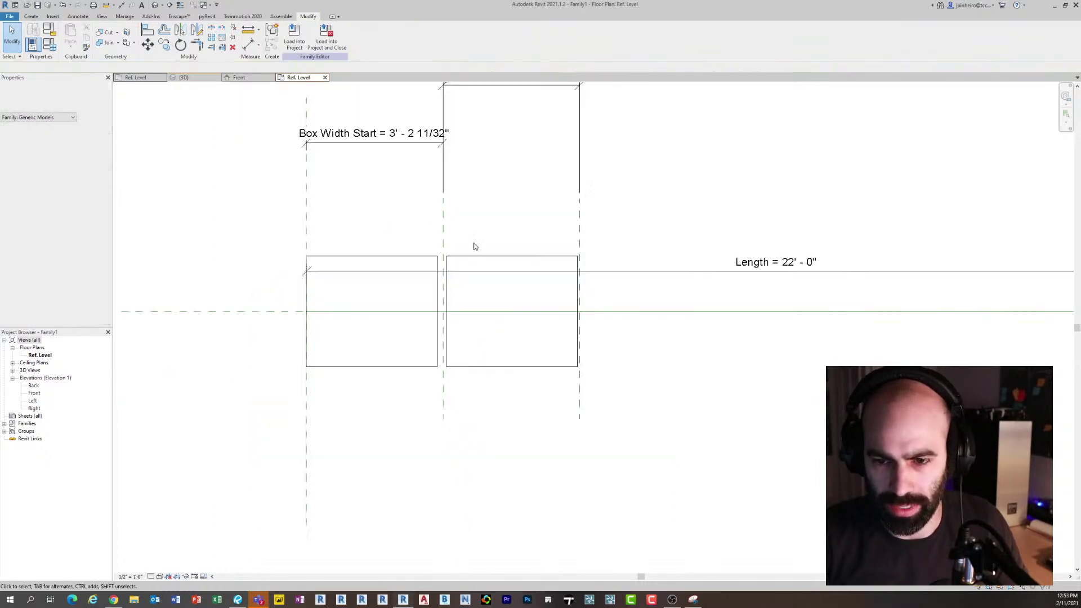
Delete both Array Box components from between the reference planes
click(473, 262)
key(Delete)
click(411, 258)
key(Delete)
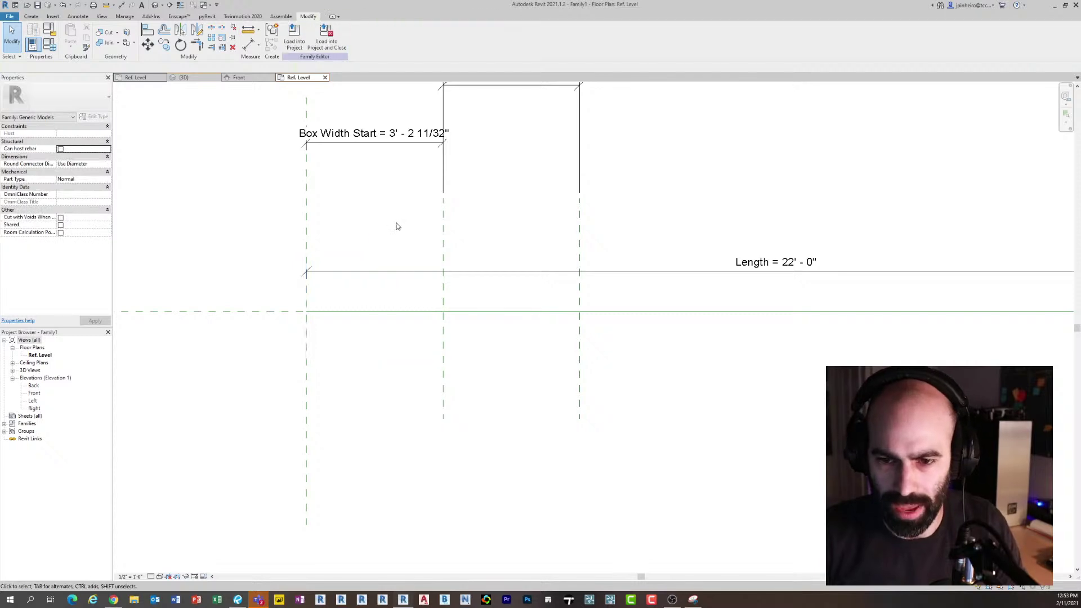
Open the family types, enlarge the parameter table's text and narrow the Value column to reach the formulas
middle_drag(410, 182, 396, 234)
scroll(377, 210, up, 2)
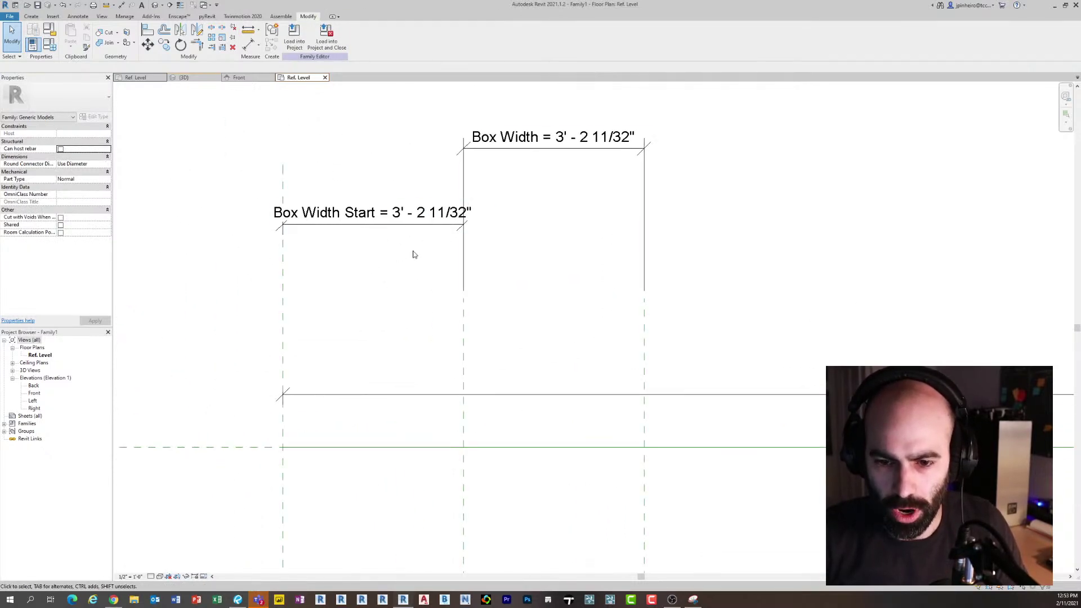
click(52, 49)
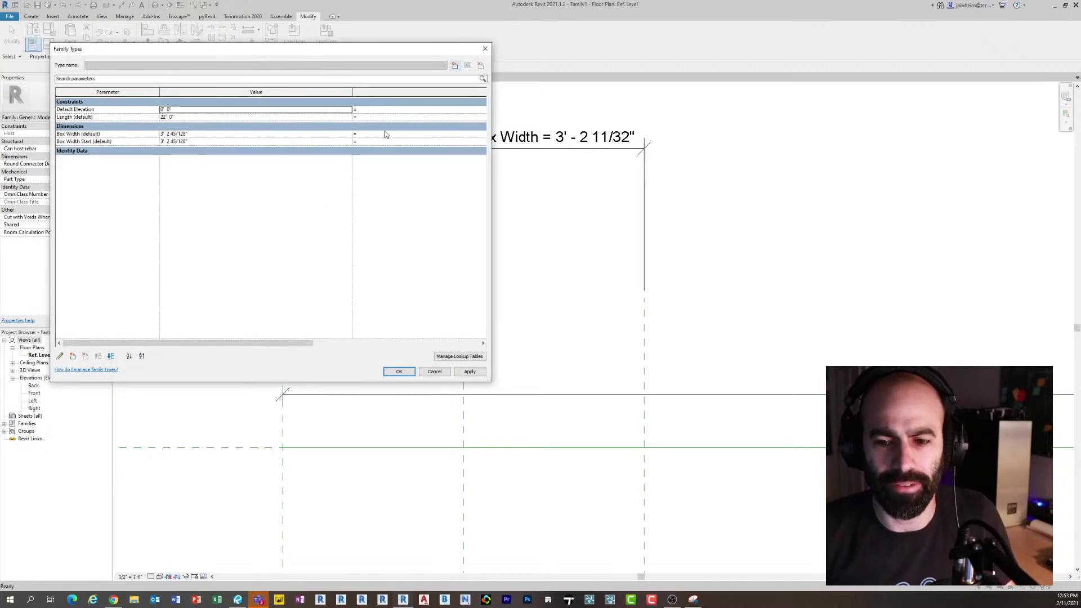
drag(489, 384, 453, 398)
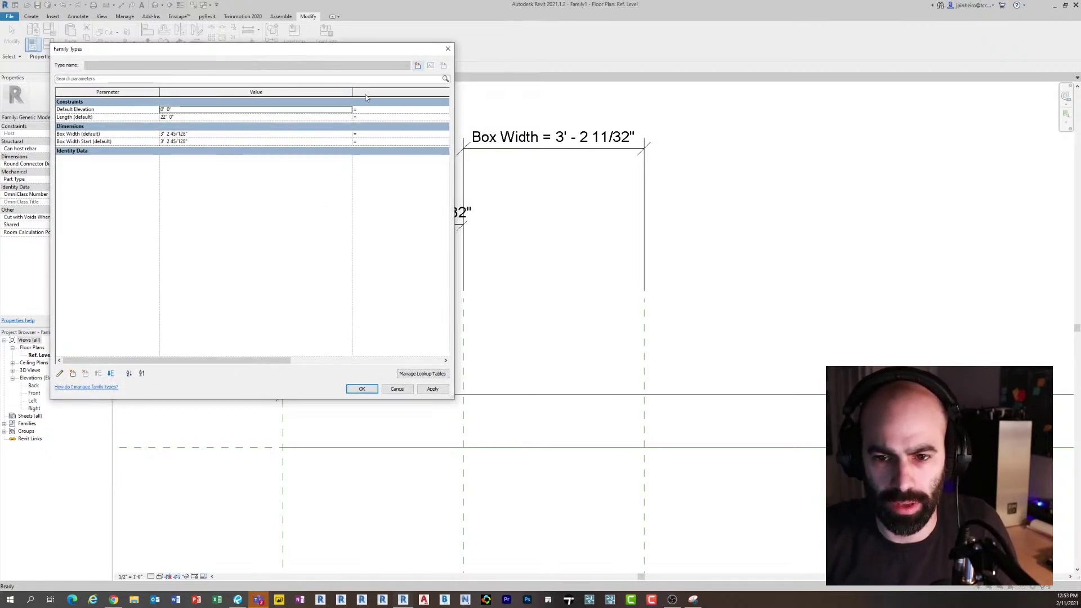
drag(353, 92, 257, 93)
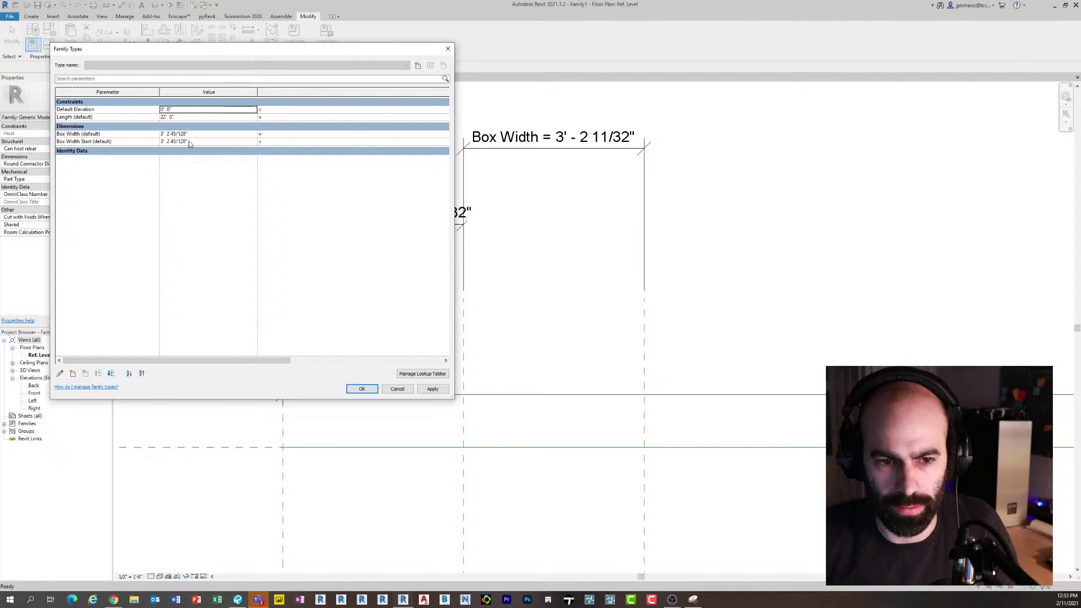
ctrl+scroll(277, 140, up, 3)
ctrl+scroll(282, 148, up, 1)
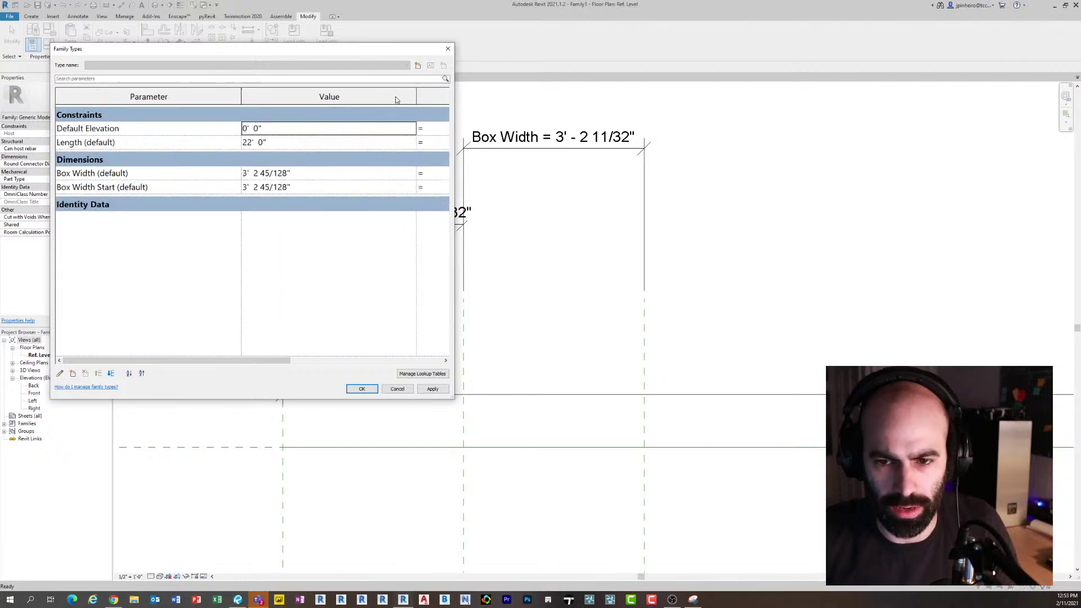
drag(416, 97, 154, 96)
click(271, 190)
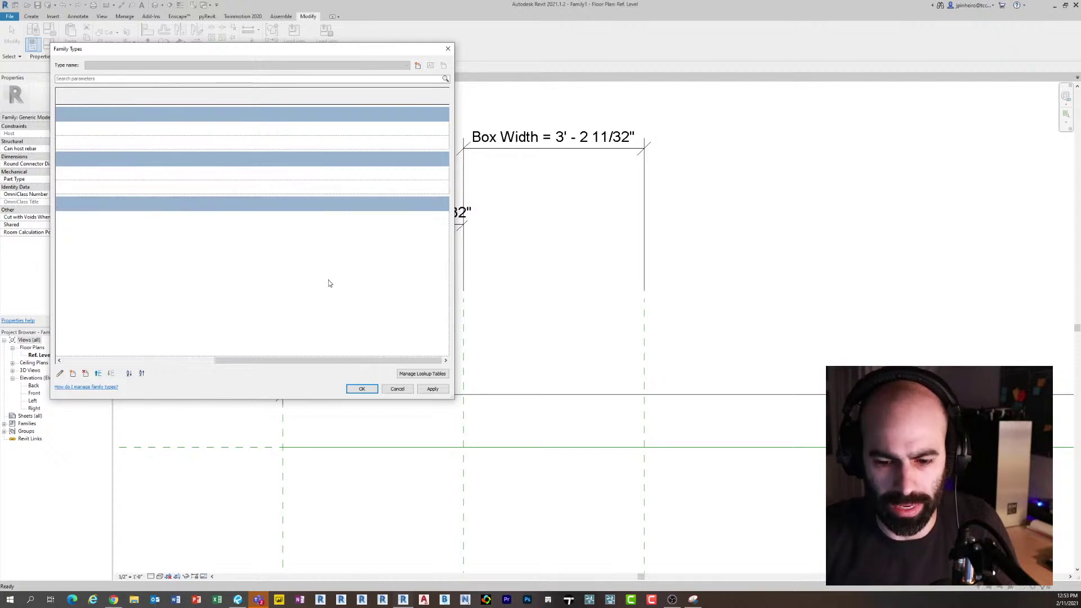
drag(451, 396, 617, 434)
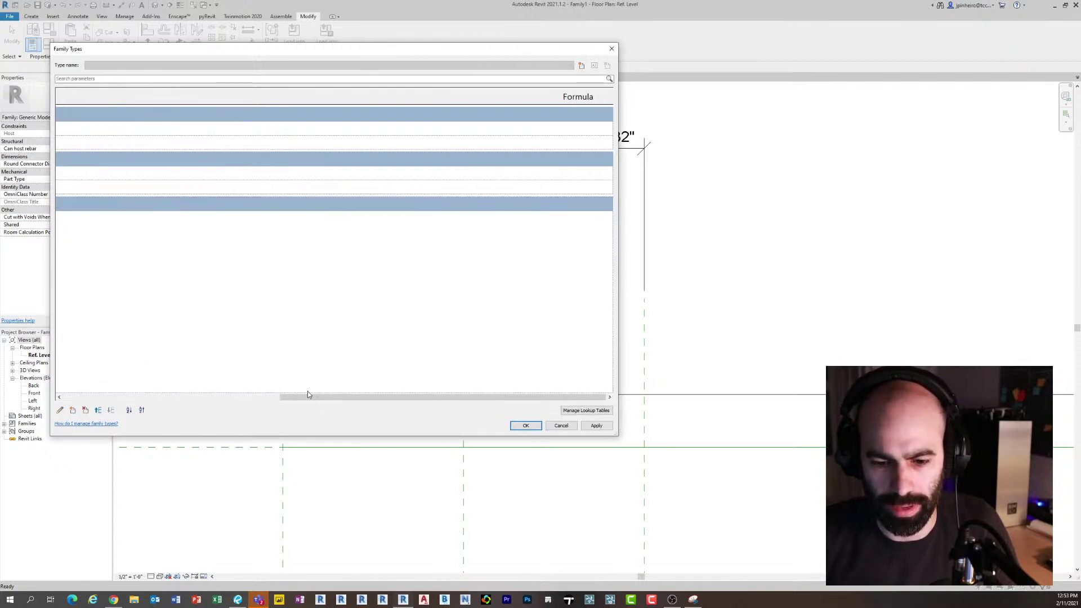
drag(307, 394, 185, 399)
drag(310, 400, 90, 401)
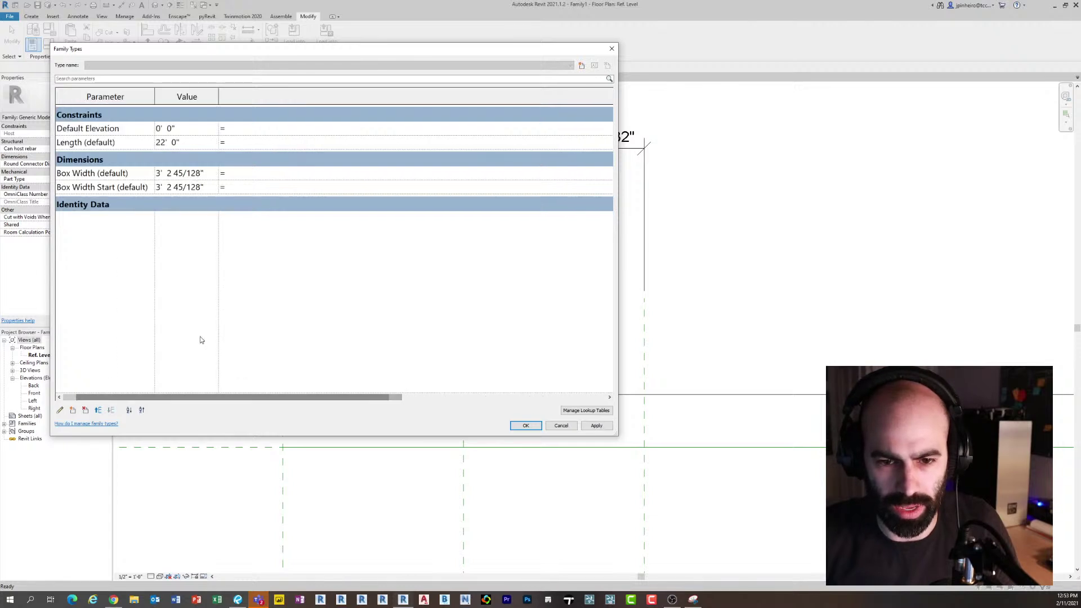
Widen the Family Types dialog and narrow the Formula column so all parameter columns fit
click(265, 185)
text(Bo)
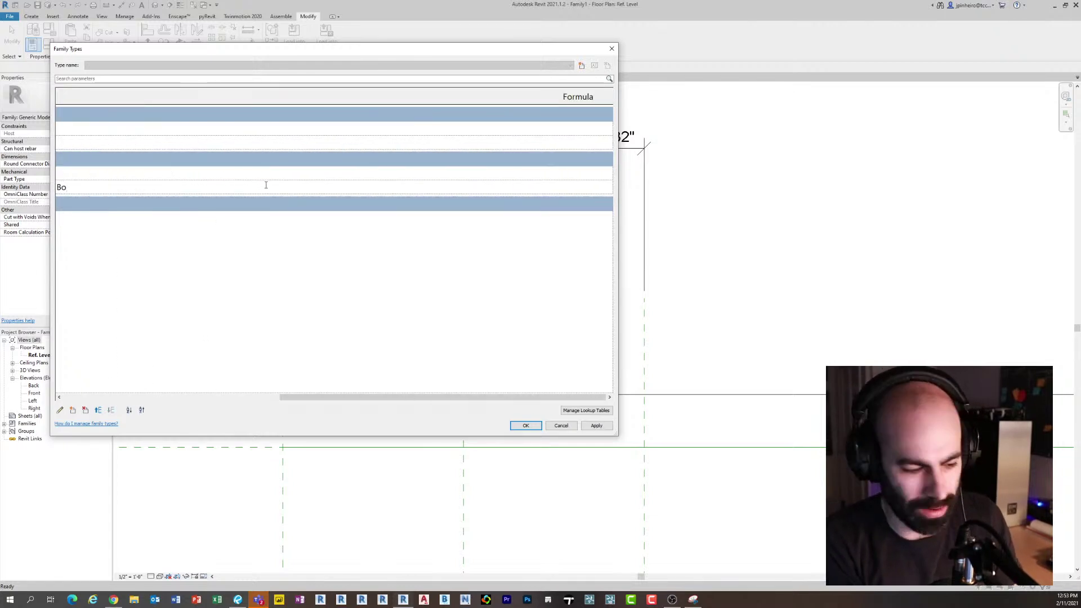
text(x)
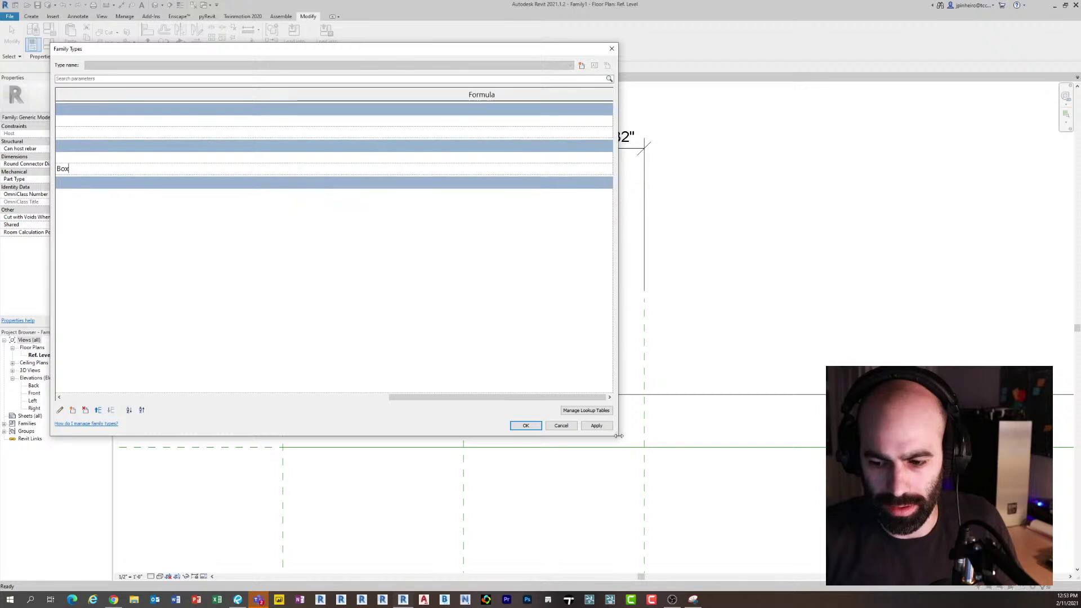
drag(617, 435, 856, 494)
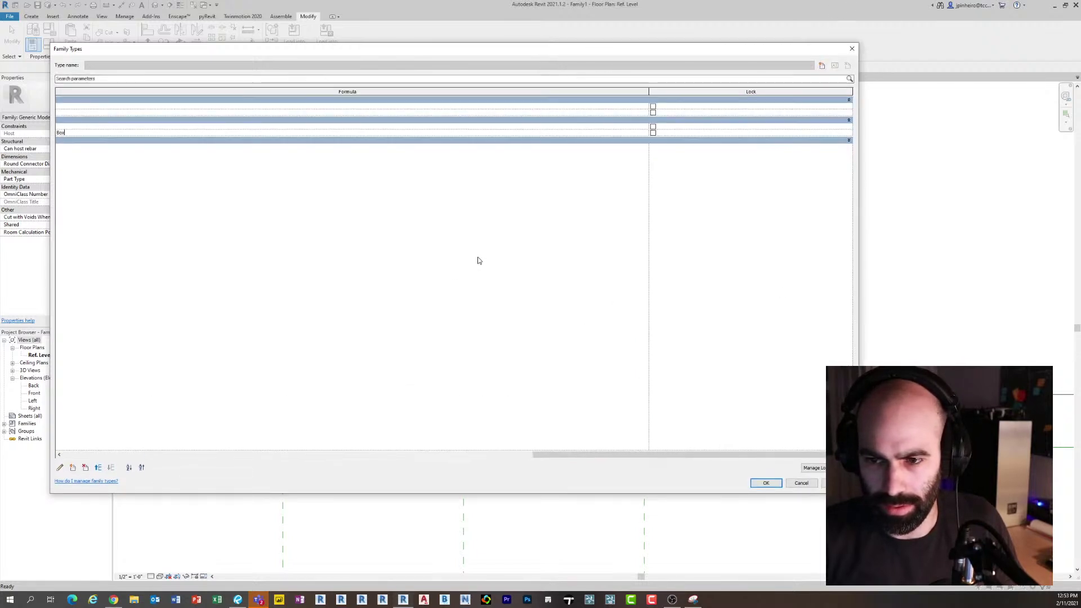
drag(650, 91, 194, 140)
drag(605, 460, 171, 386)
ctrl+scroll(137, 192, up, 3)
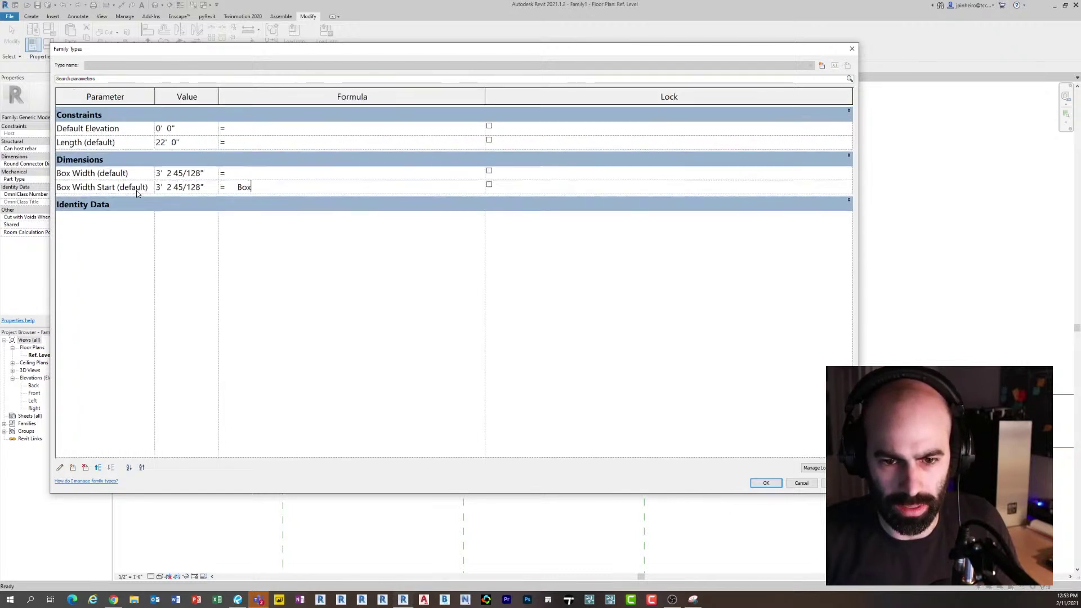
Set the Box Width Start parameter's formula to Box Width / 2 and apply it to the family
key(BackSpace)
key(BackSpace)
key(BackSpace)
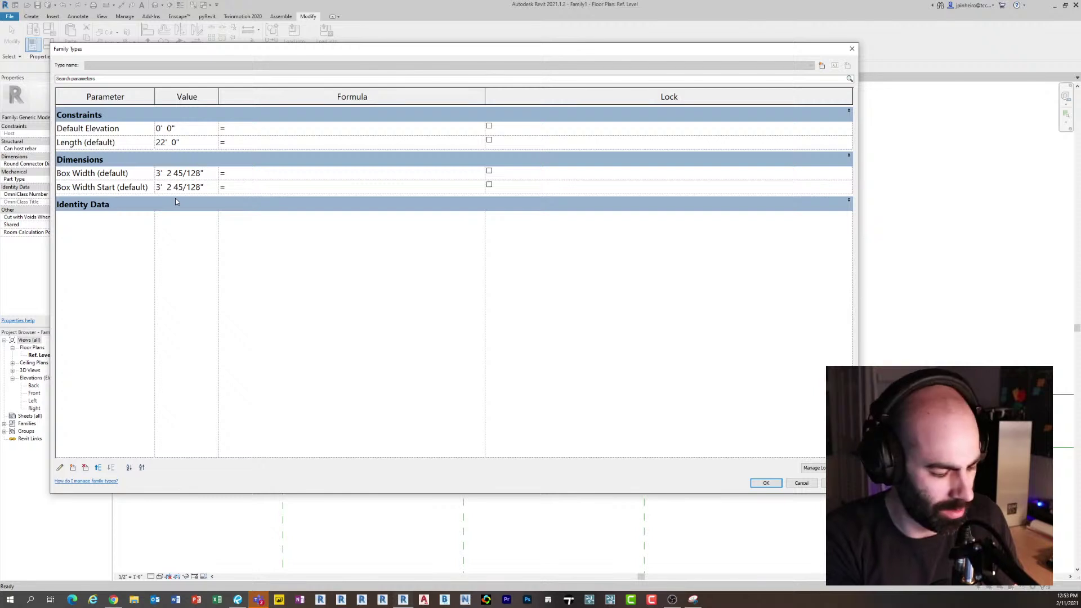
text(Box Width )
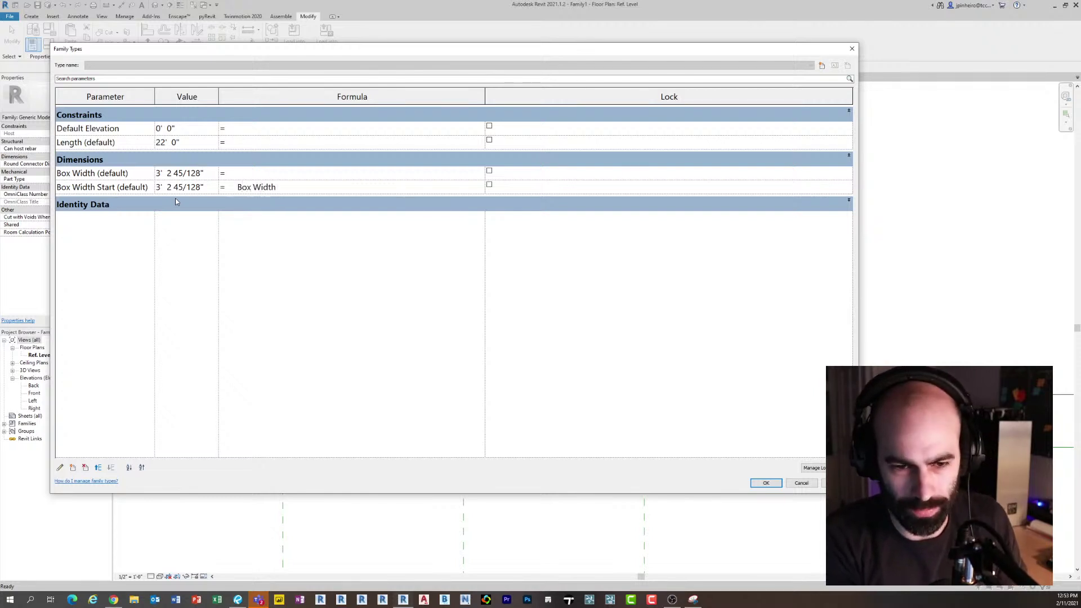
text(/ 2)
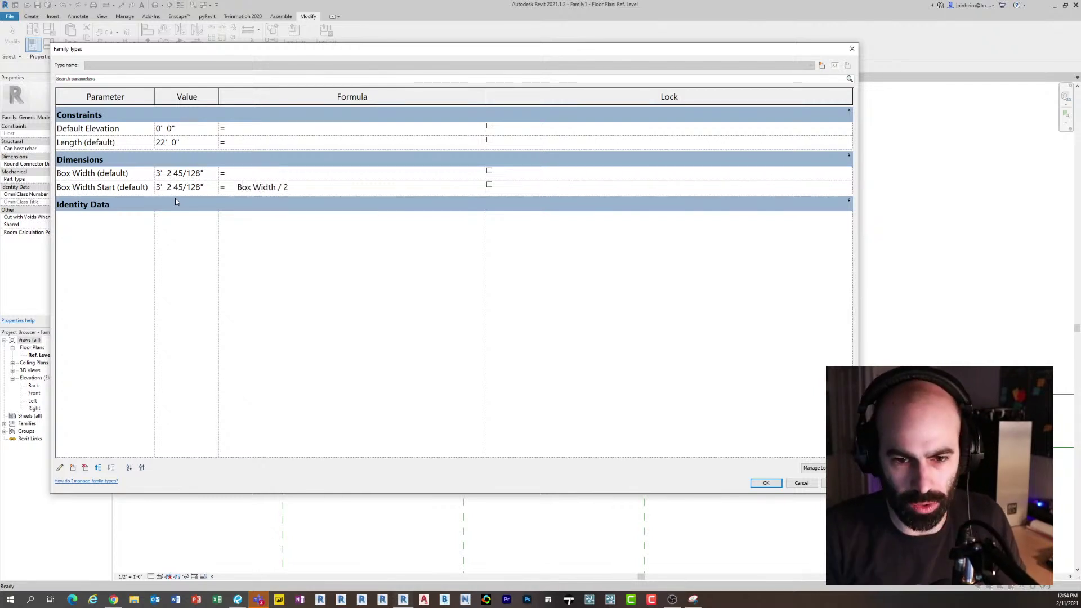
click(254, 174)
click(307, 186)
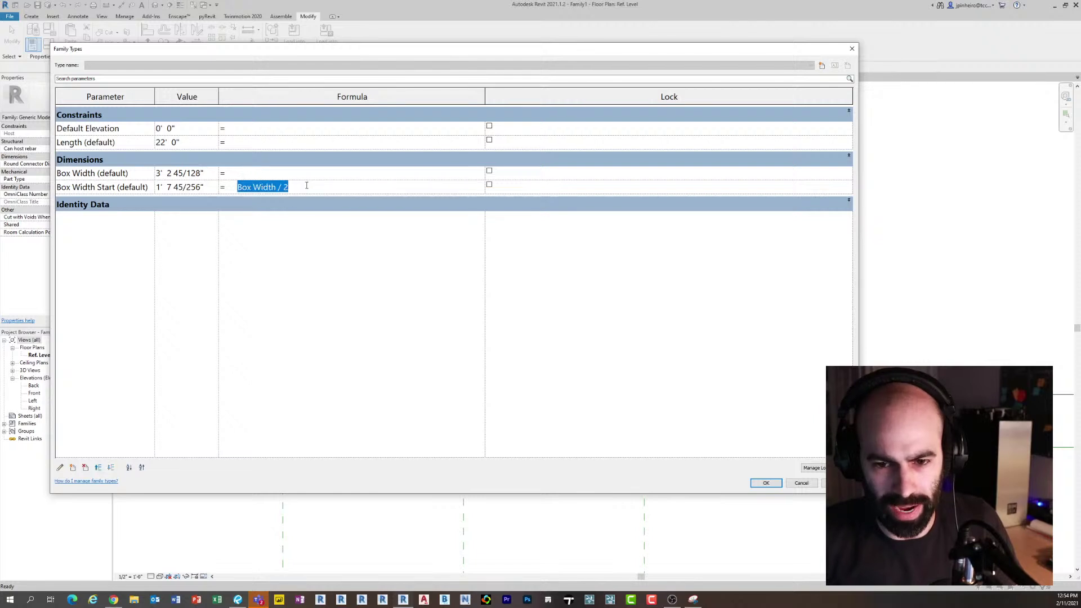
click(206, 188)
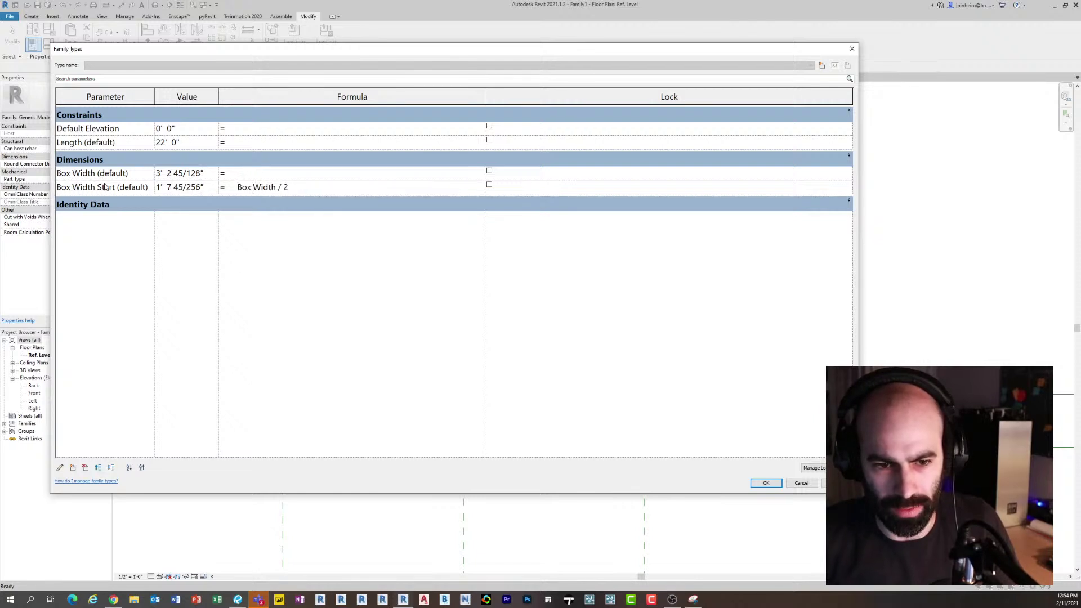
click(766, 483)
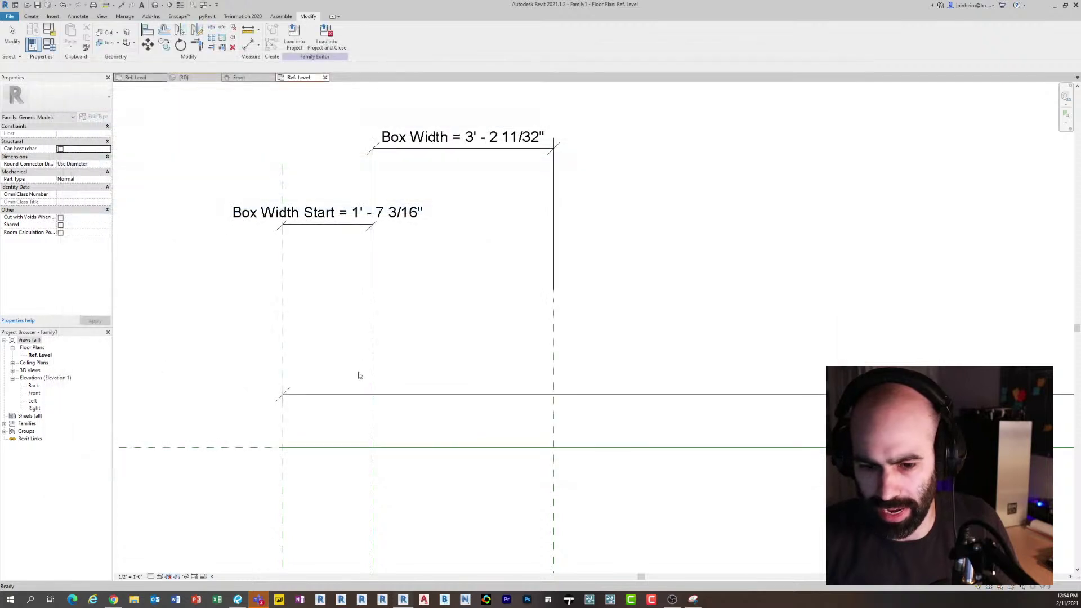
scroll(335, 296, up, 2)
click(369, 364)
scroll(369, 363, down, 2)
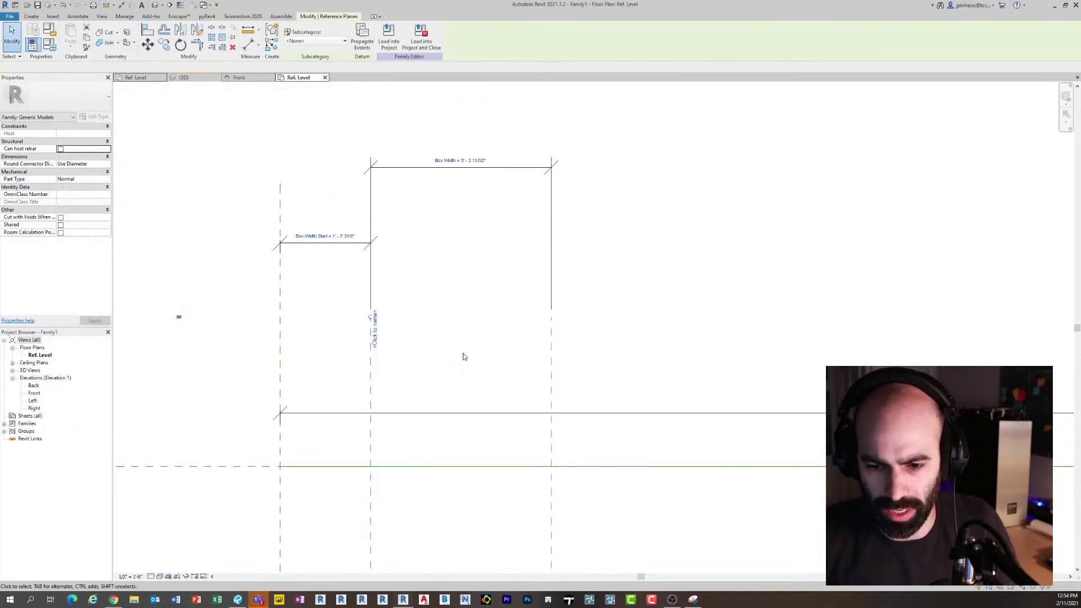
drag(620, 353, 502, 324)
click(483, 339)
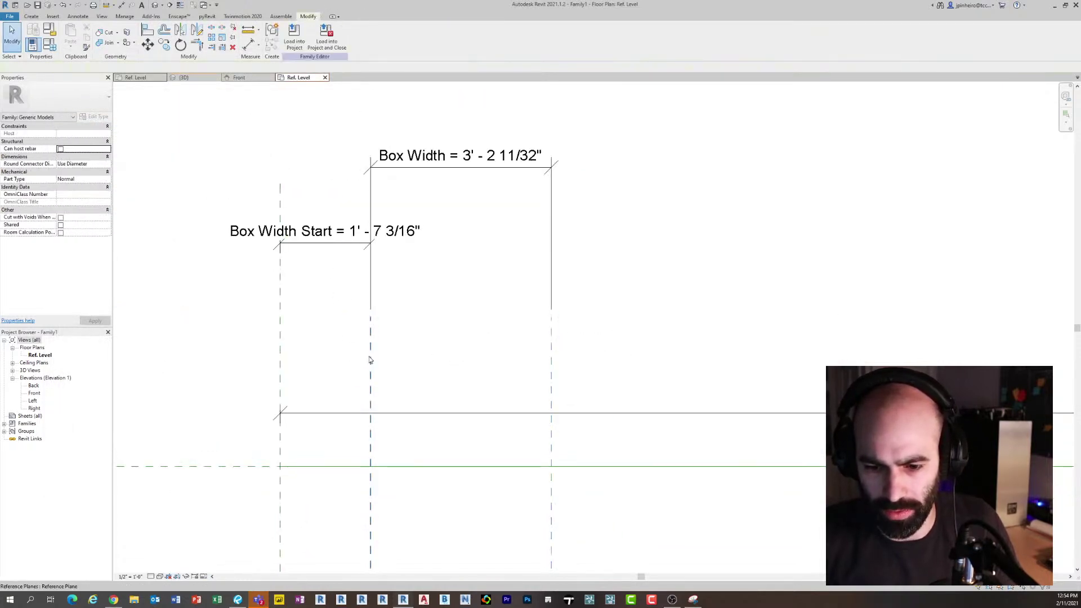
Move the Length dimension line above the Box Width dimension
scroll(370, 358, down, 1)
scroll(446, 392, down, 1)
click(446, 393)
drag(447, 393, 480, 191)
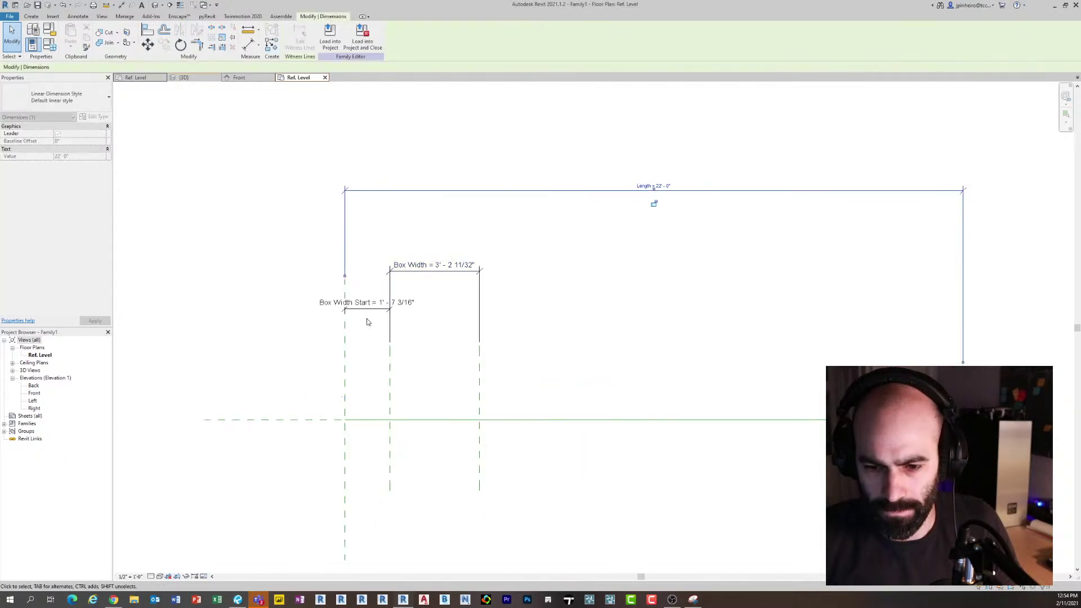
Bring the Box Width Start, Box Width and Length dimension lines closer to the centre plane, keeping them stacked
click(367, 322)
scroll(366, 318, up, 2)
drag(386, 308, 396, 352)
click(449, 231)
drag(446, 231, 445, 284)
scroll(425, 384, down, 1)
click(513, 117)
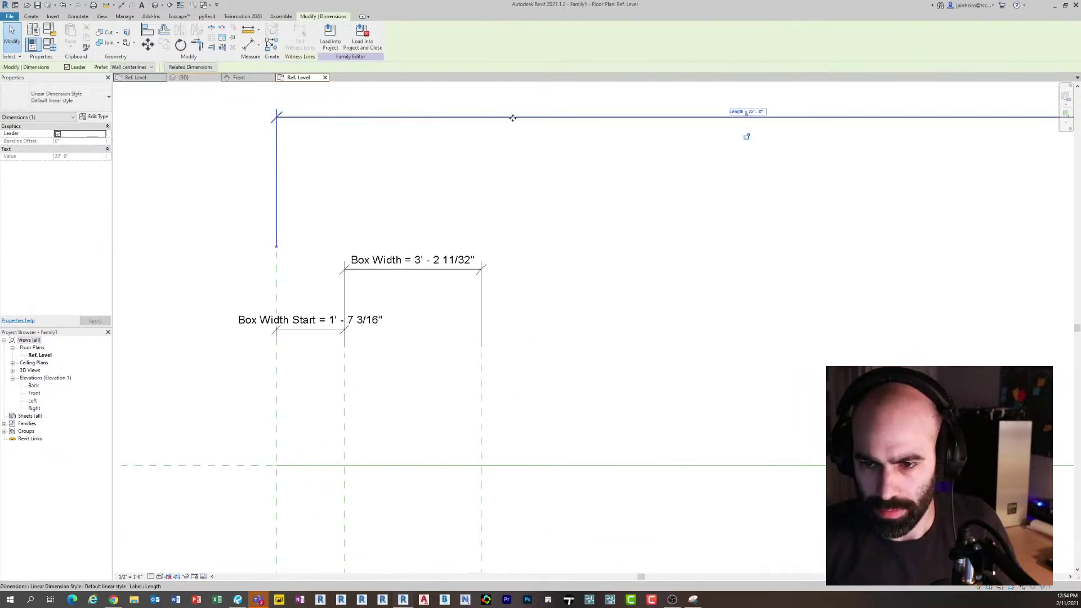
drag(512, 118, 521, 198)
click(561, 277)
Place two Array Box components on the centre plane, centred on the first and second added reference planes
middle_drag(412, 417, 490, 326)
scroll(488, 325, up, 1)
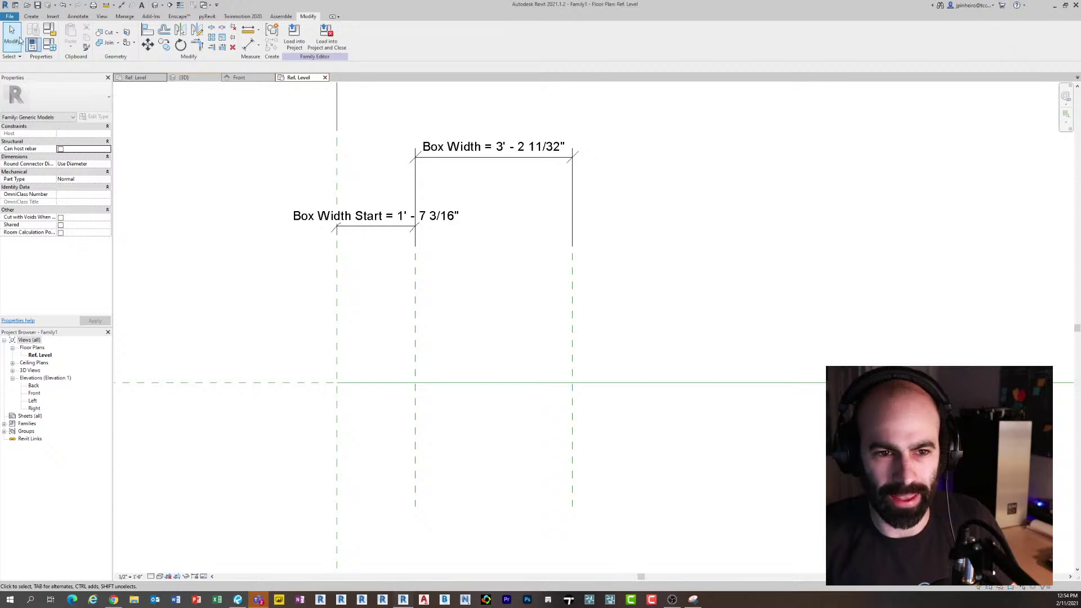
click(28, 17)
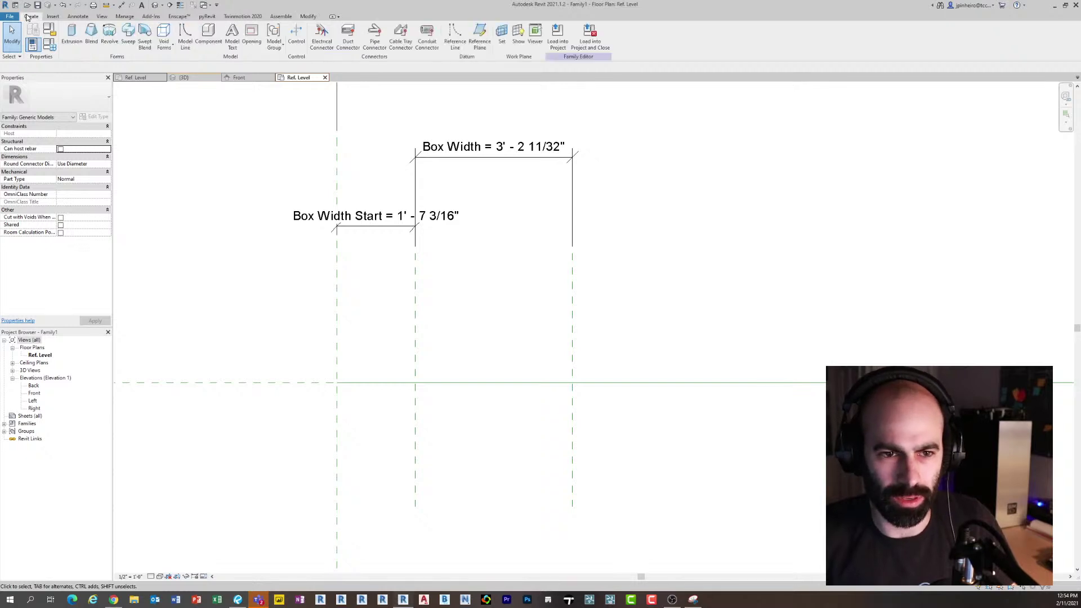
click(209, 34)
middle_drag(473, 339, 478, 307)
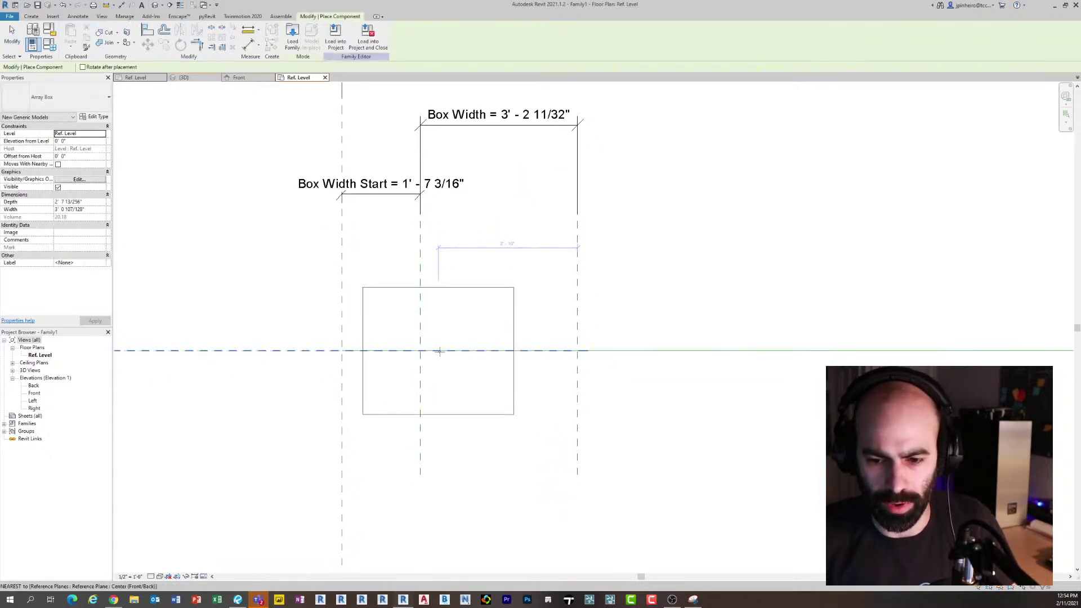
click(420, 351)
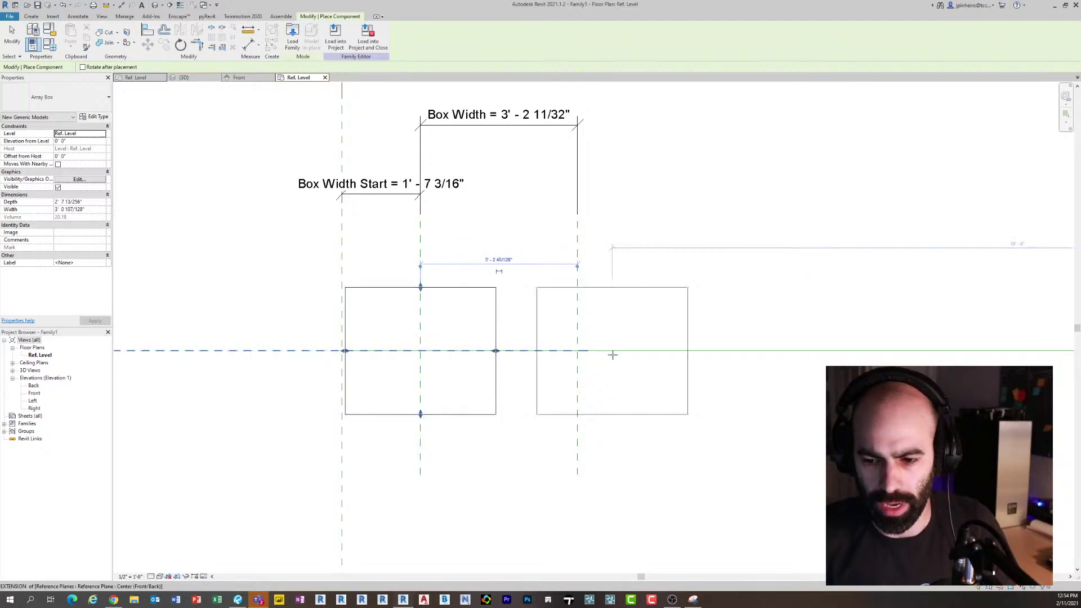
click(577, 351)
key(Escape)
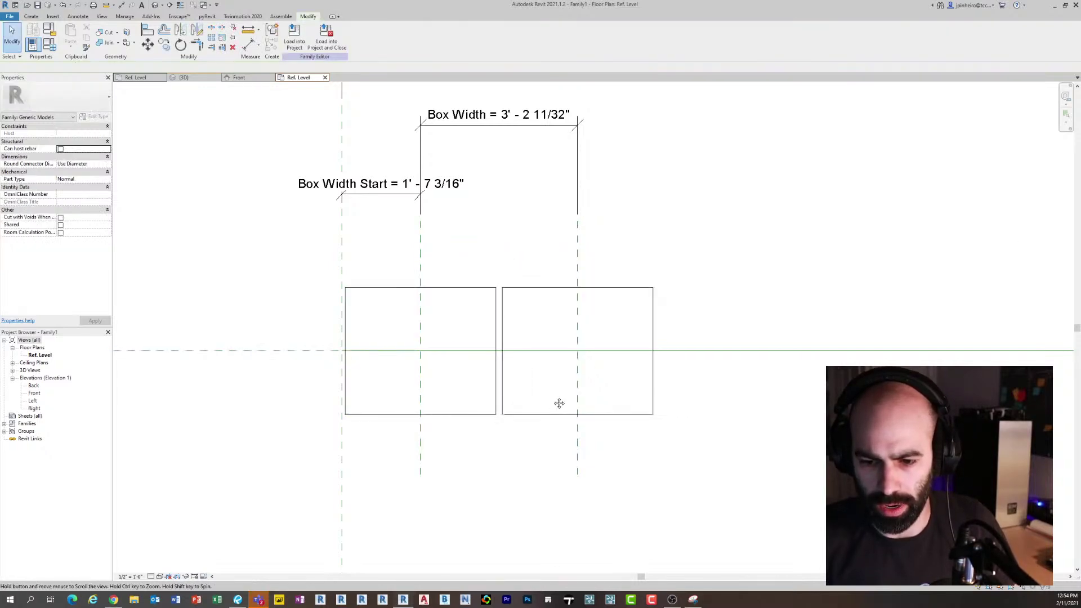
Try to align the placed Array Box components to the centre reference plane
scroll(480, 379, up, 1)
middle_drag(642, 348, 618, 352)
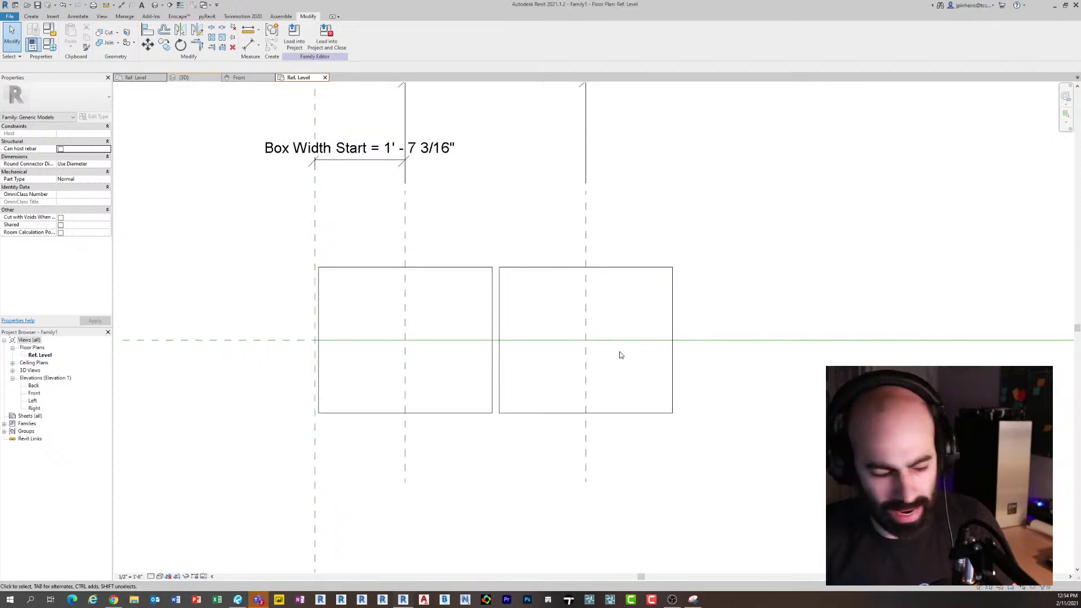
key(a)
key(l)
click(712, 340)
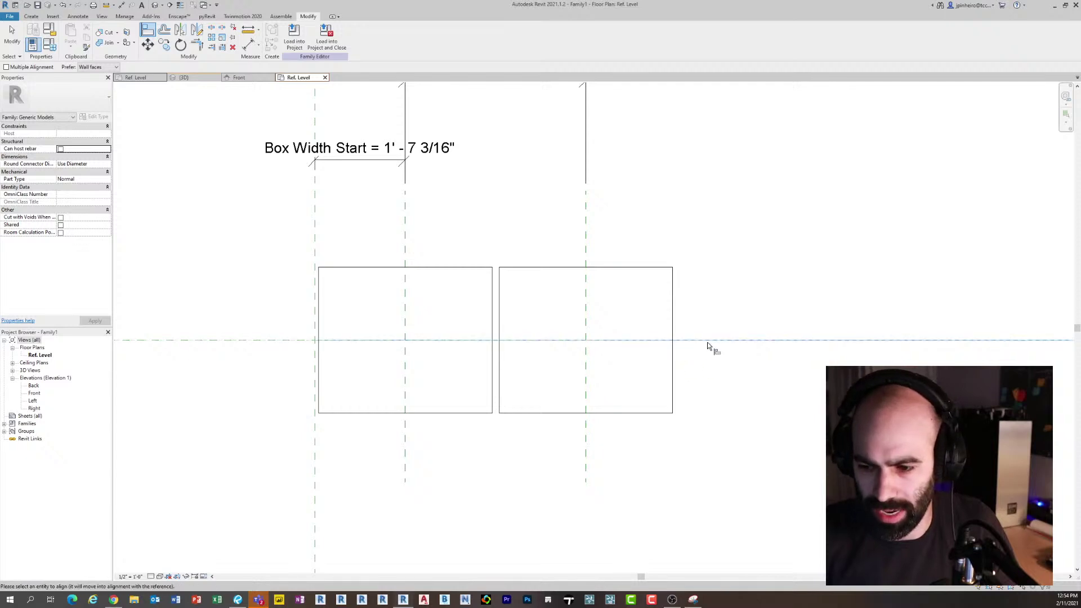
click(585, 235)
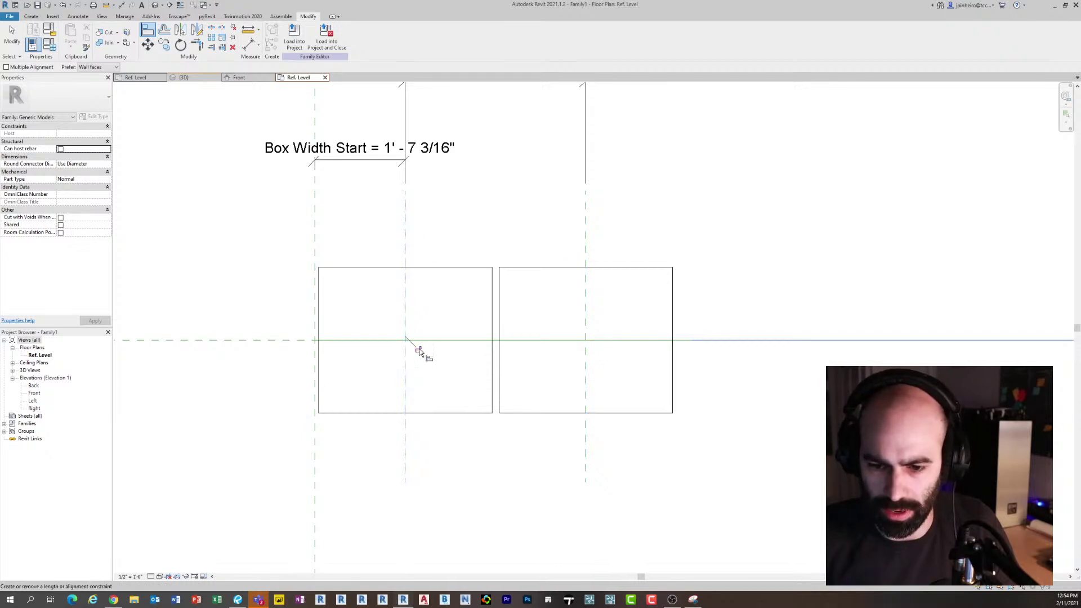
key(Escape)
scroll(428, 326, up, 2)
scroll(407, 306, down, 5)
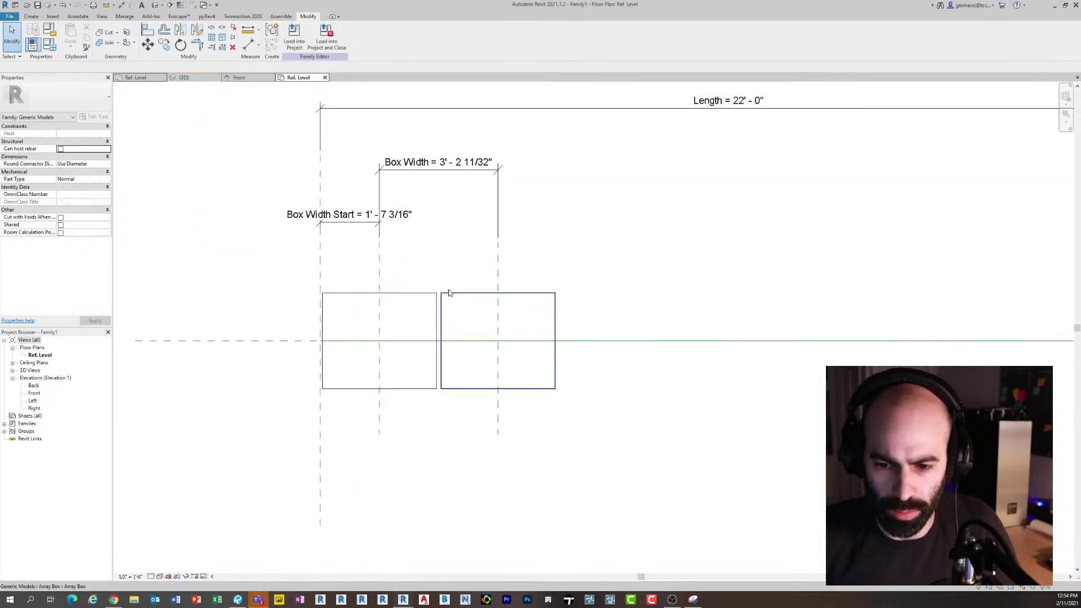
scroll(447, 265, up, 2)
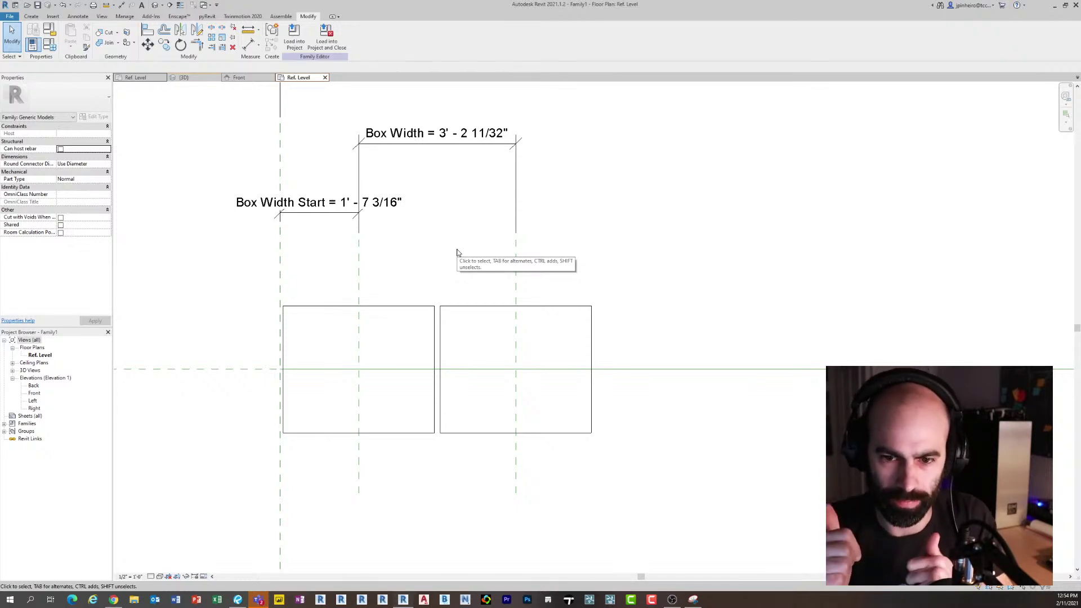
scroll(424, 300, down, 5)
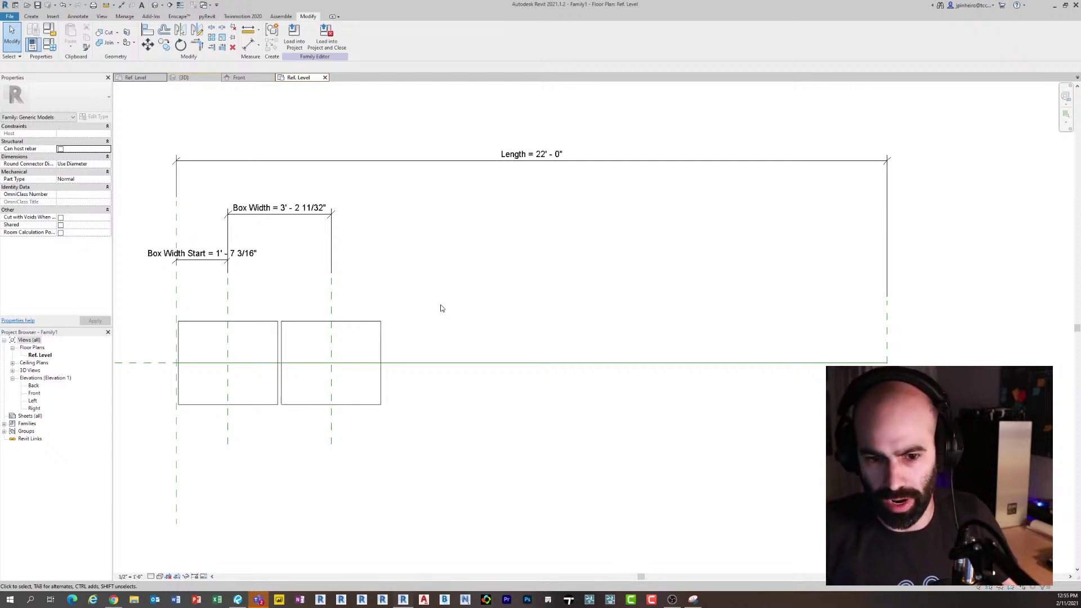
scroll(411, 293, up, 2)
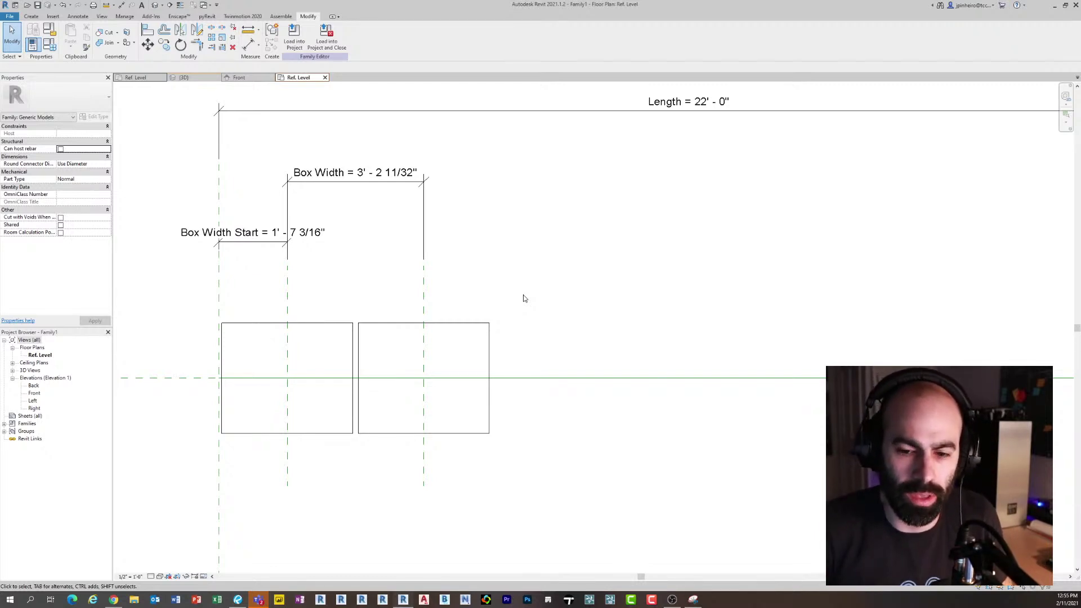
middle_drag(589, 300, 364, 311)
scroll(437, 296, down, 1)
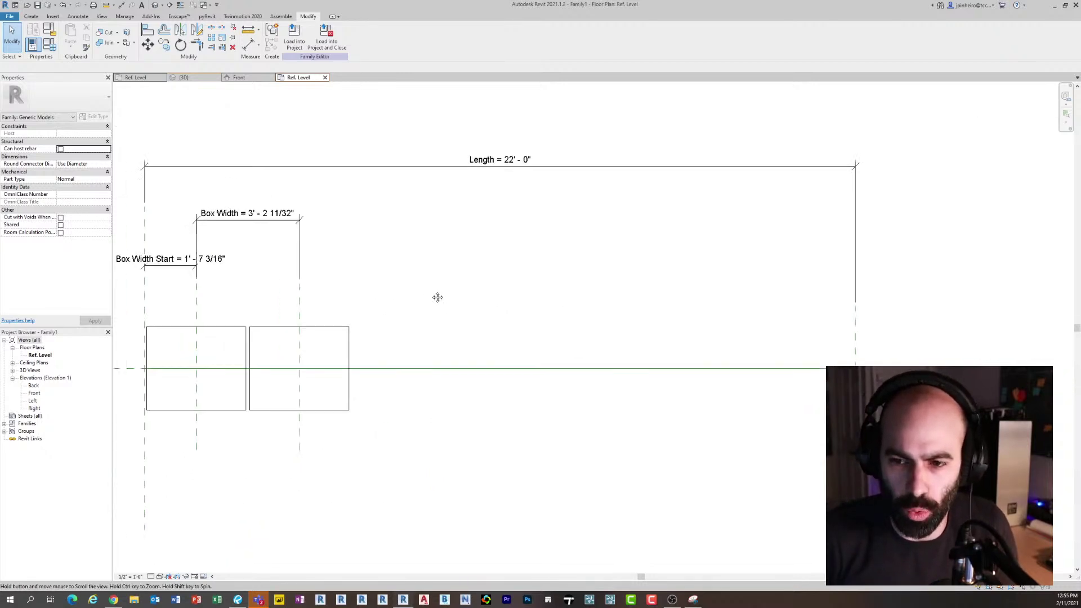
Delete the second Array Box component, centred on the second added reference plane
scroll(444, 282, up, 1)
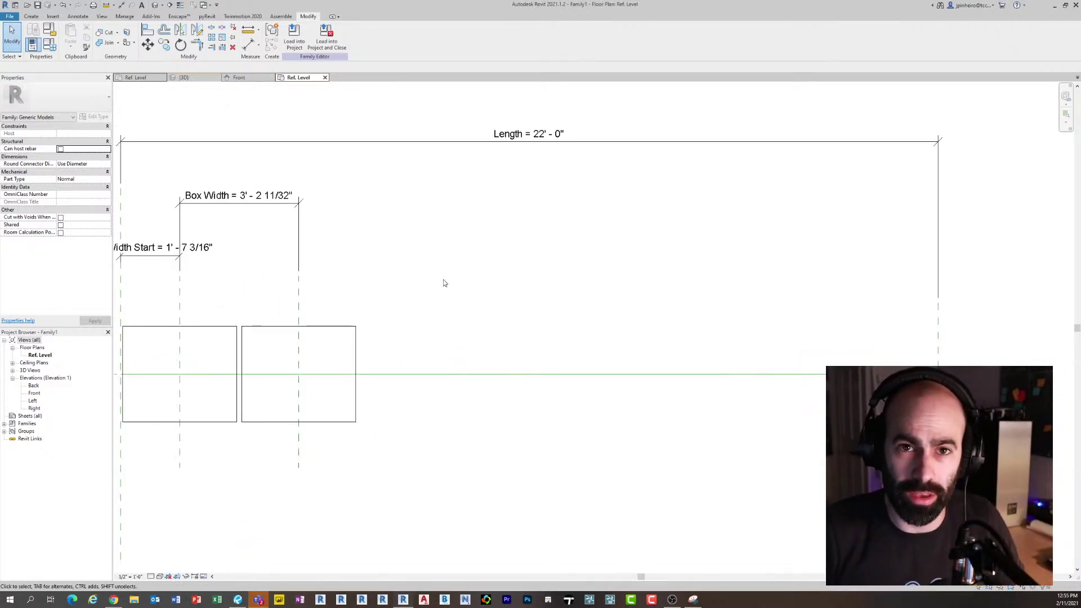
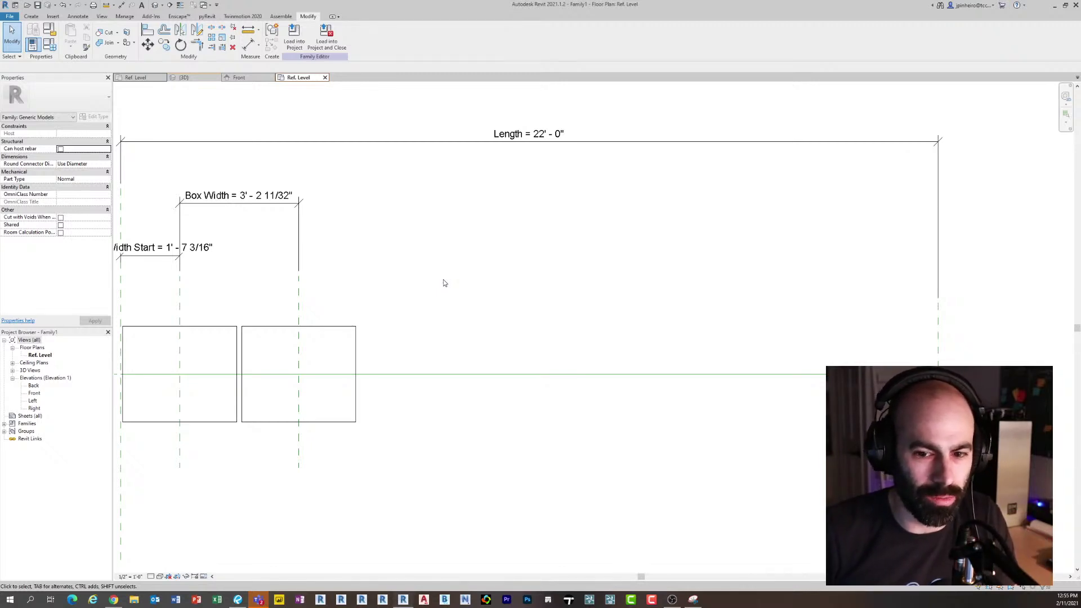
middle_drag(444, 283, 457, 281)
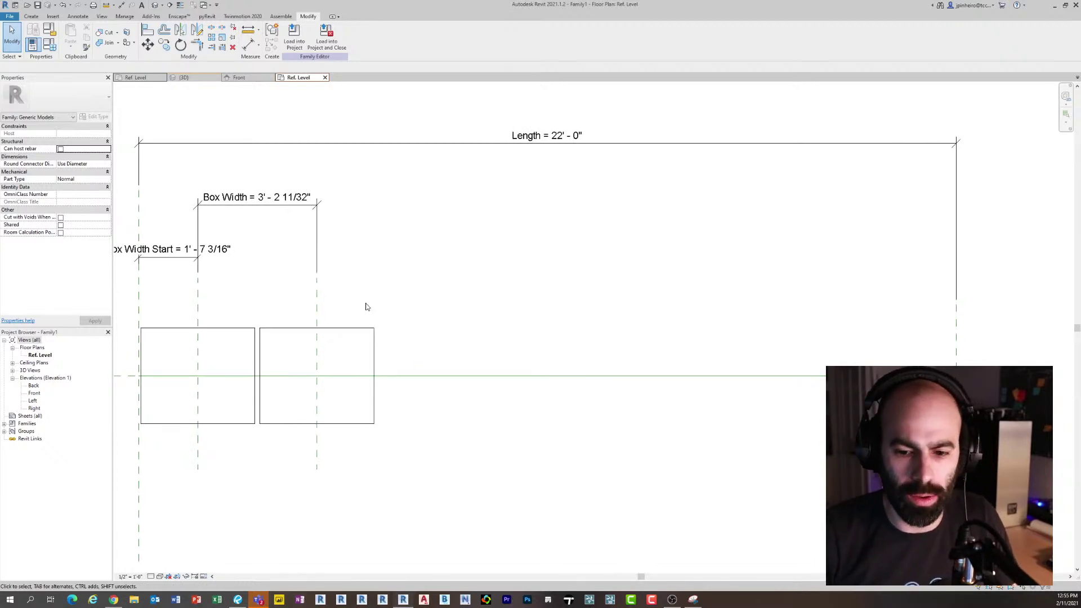
click(351, 333)
scroll(475, 309, up, 3)
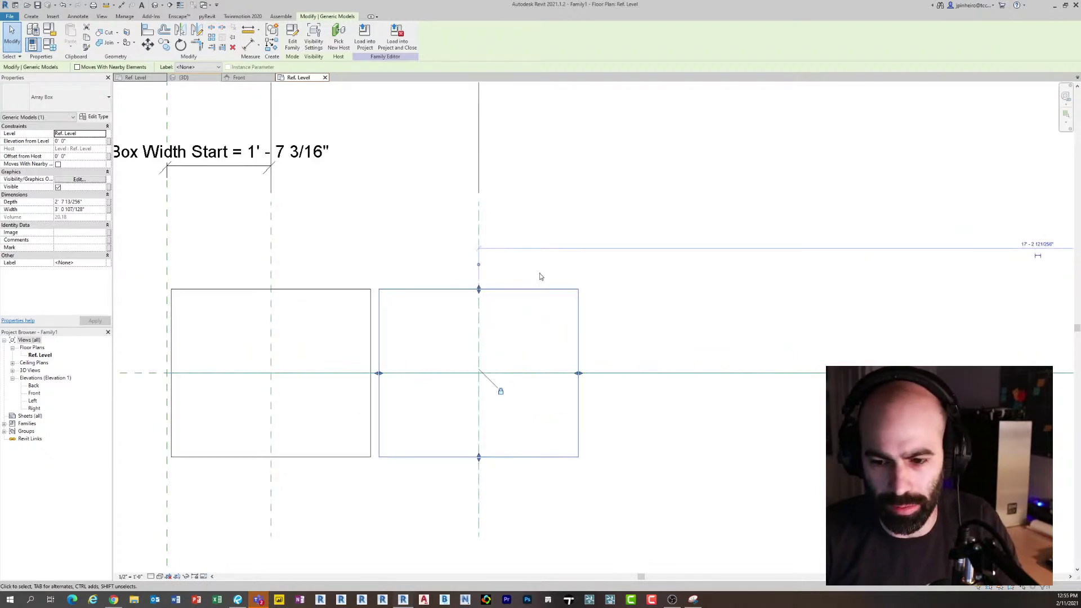
key(Delete)
Array the remaining Array Box linearly as a grouped, associated array of 2, spaced from the first added reference plane to the second
scroll(538, 273, down, 2)
middle_drag(396, 304, 385, 325)
click(384, 325)
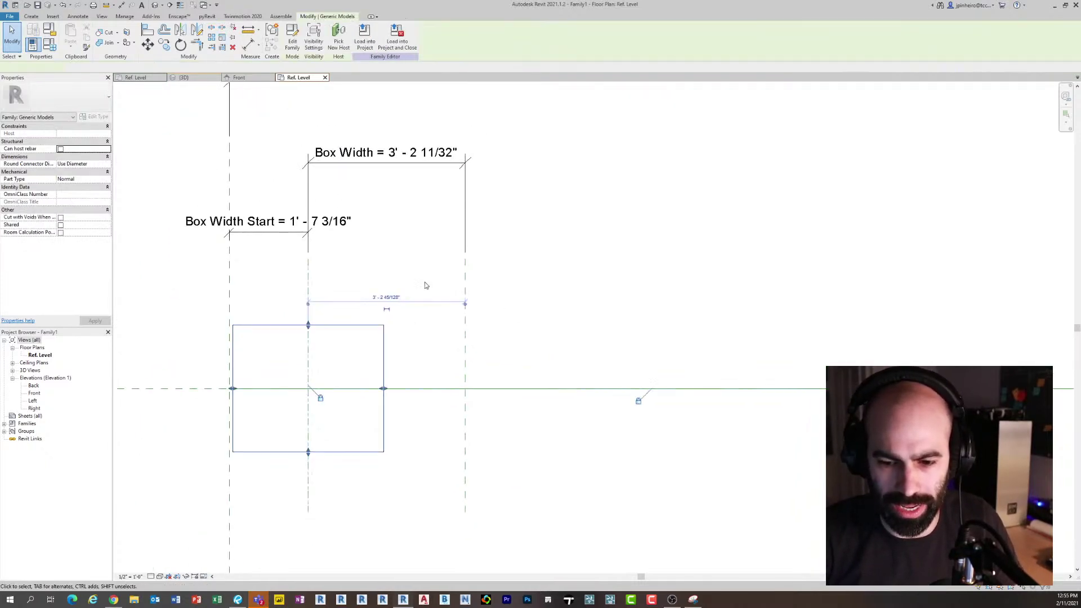
scroll(428, 284, up, 1)
click(415, 257)
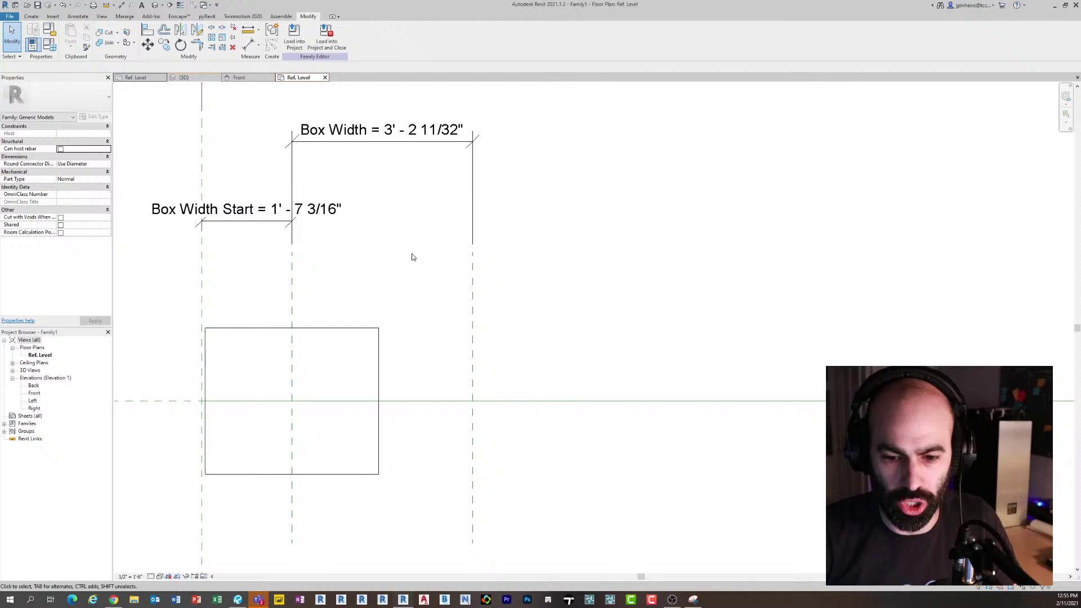
click(339, 328)
scroll(416, 253, up, 2)
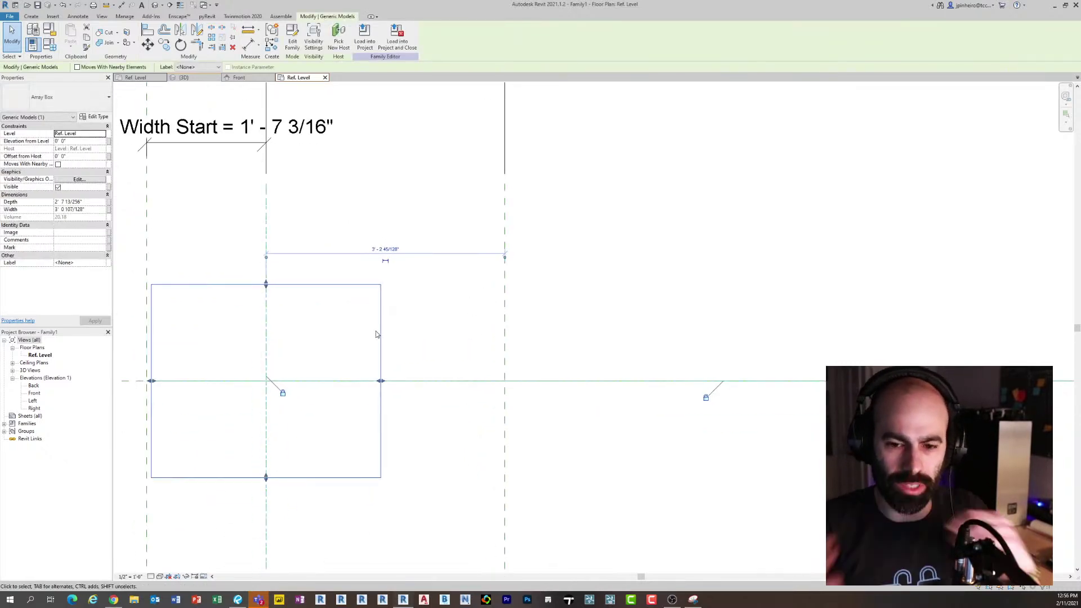
key(a)
key(r)
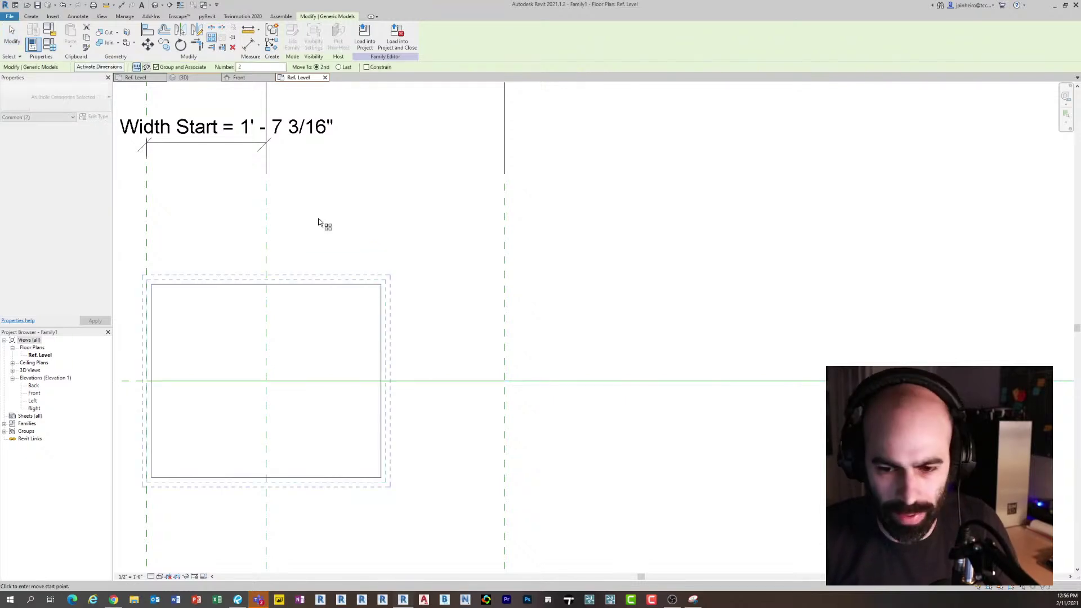
click(267, 239)
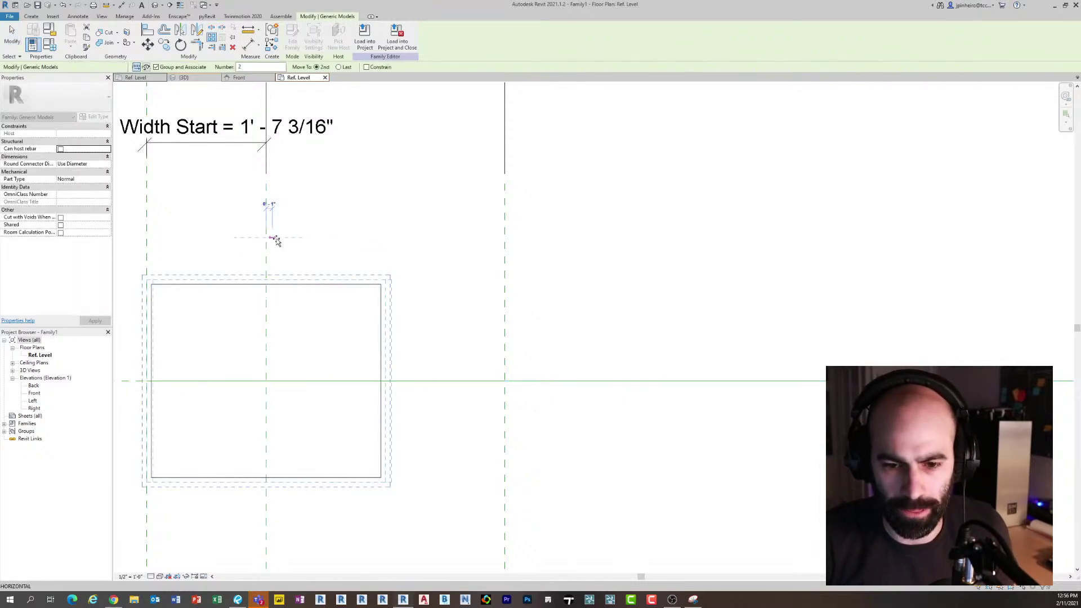
click(507, 240)
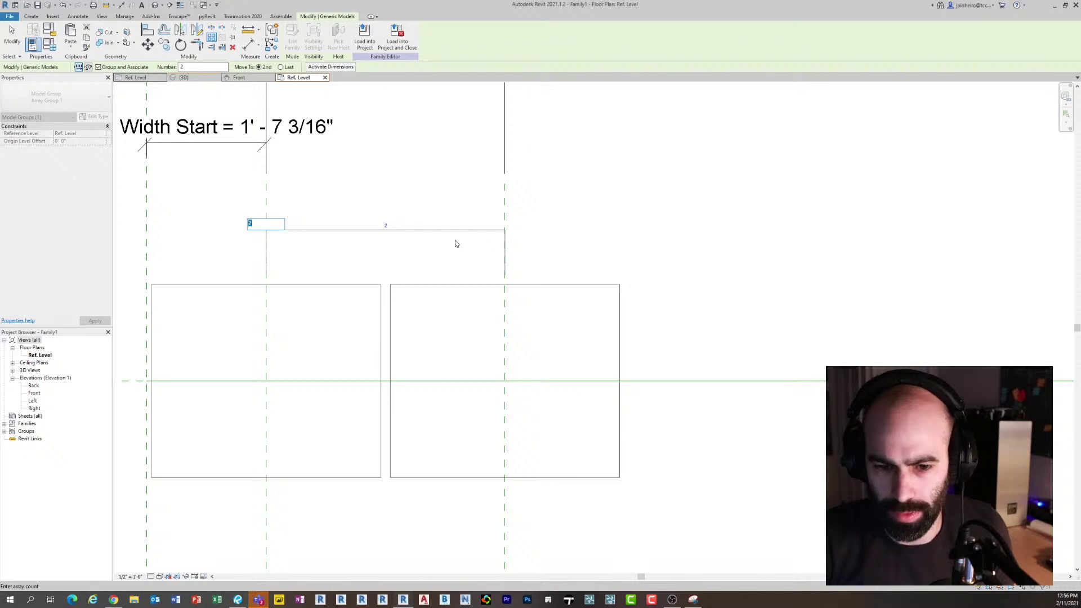
click(417, 168)
Set the Array Box array count to 4
scroll(432, 248, down, 2)
middle_drag(478, 305, 316, 312)
scroll(273, 253, up, 2)
click(223, 231)
scroll(504, 258, down, 2)
middle_drag(505, 258, 505, 288)
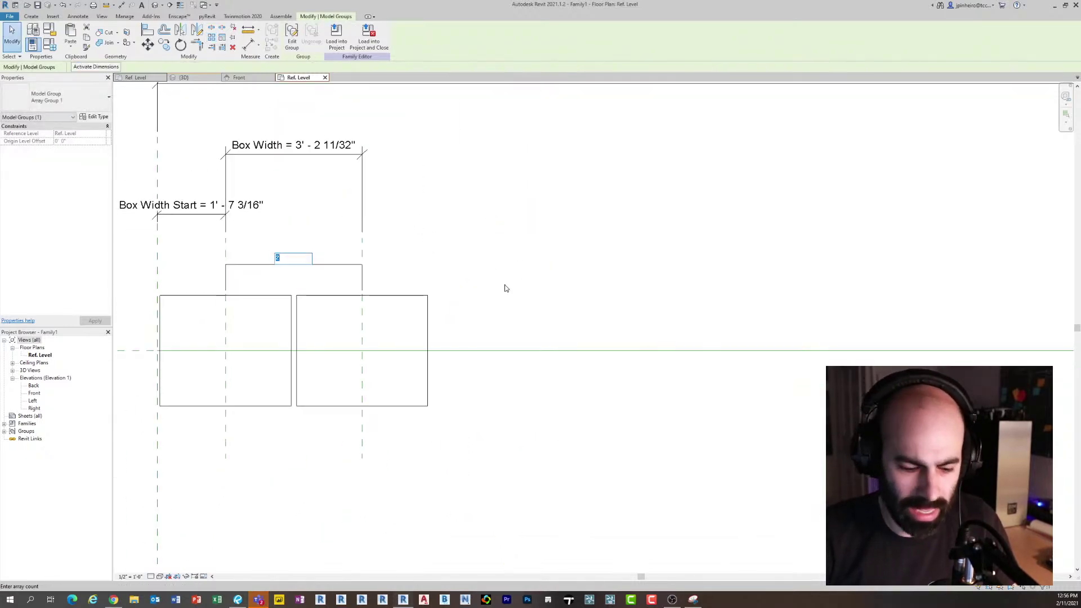
text(4)
key(Return)
key(Escape)
scroll(498, 287, up, 2)
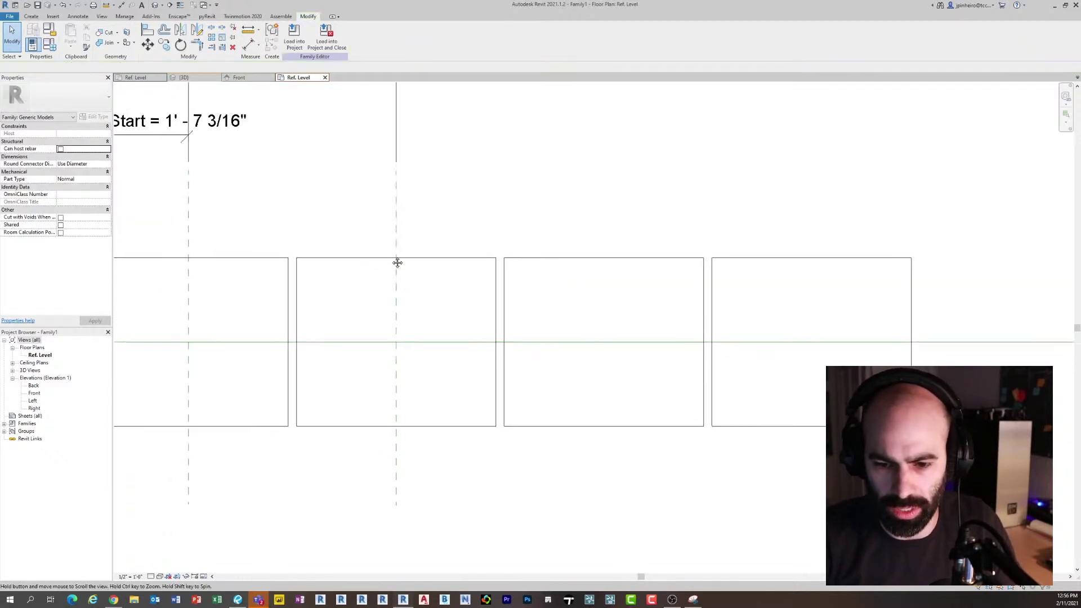
Try to align the first arrayed box to the centre reference plane, and inspect the first two array groups
middle_drag(451, 340, 529, 381)
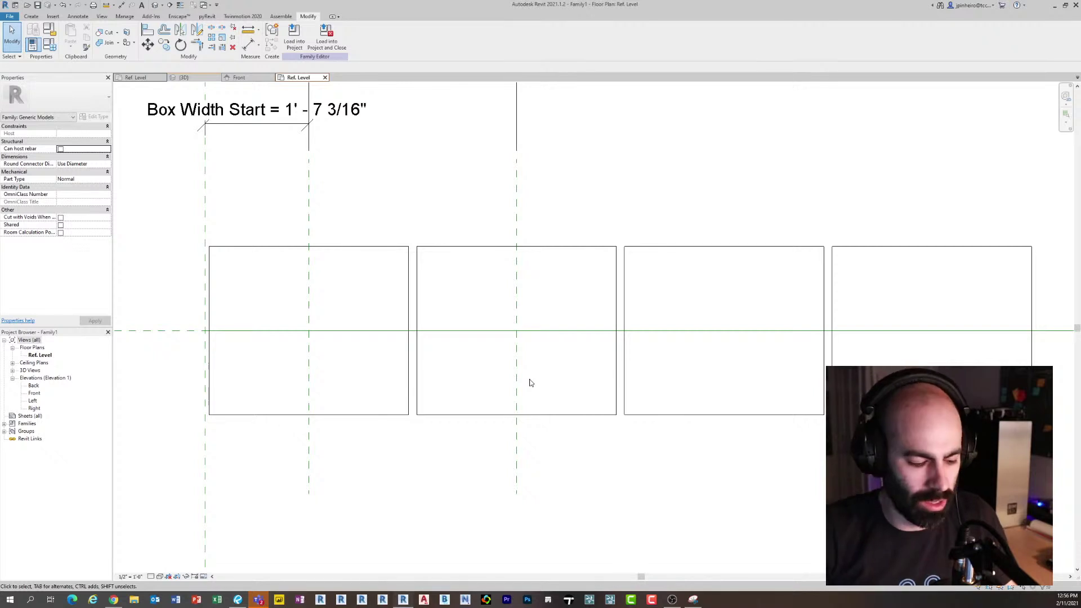
key(a)
key(l)
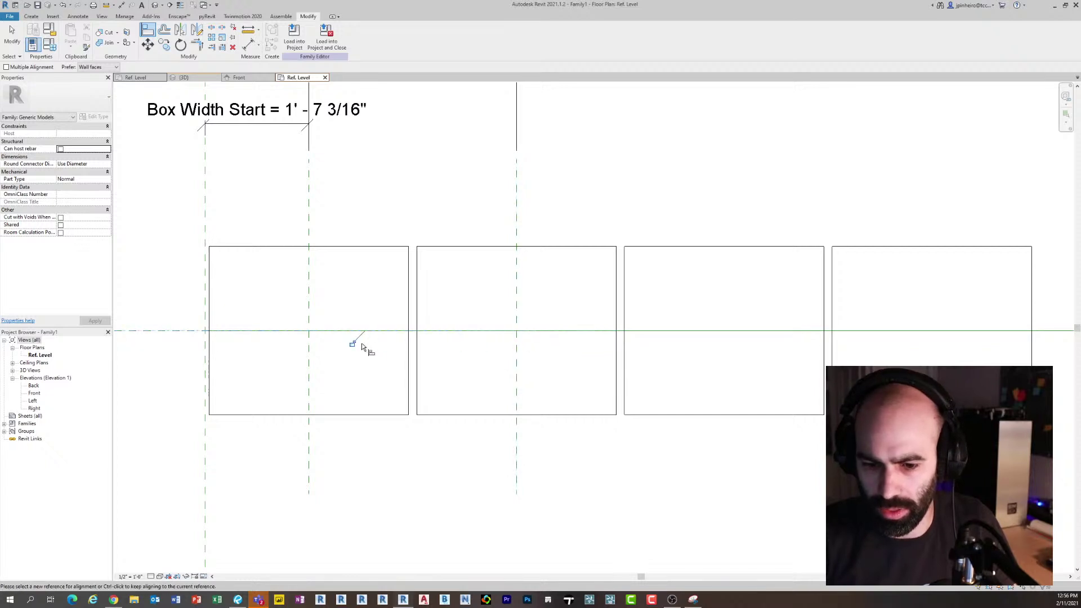
key(Escape)
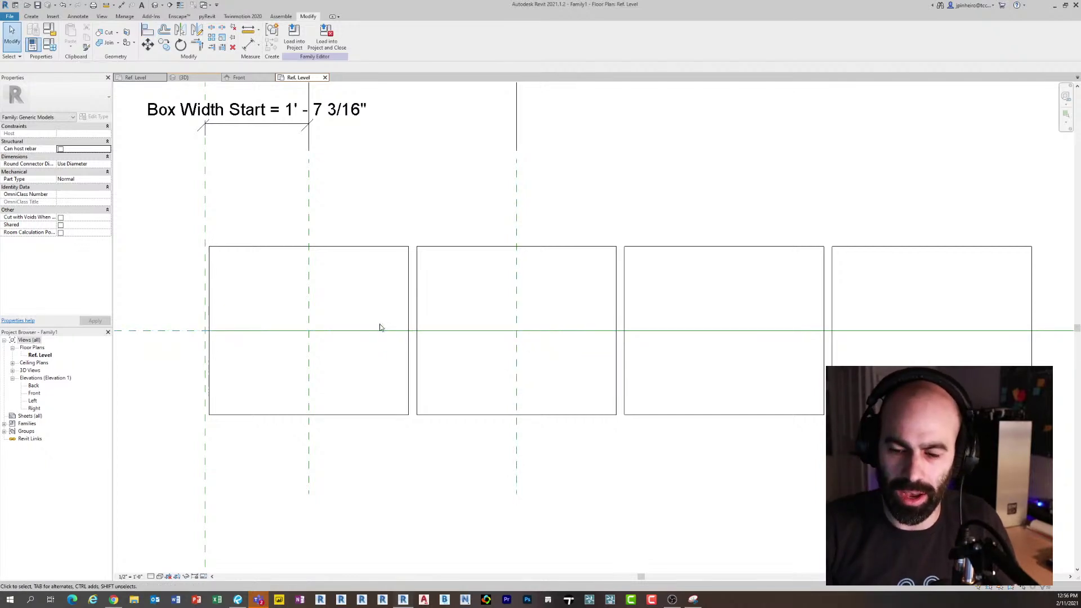
click(444, 246)
click(374, 247)
click(440, 248)
scroll(447, 284, down, 3)
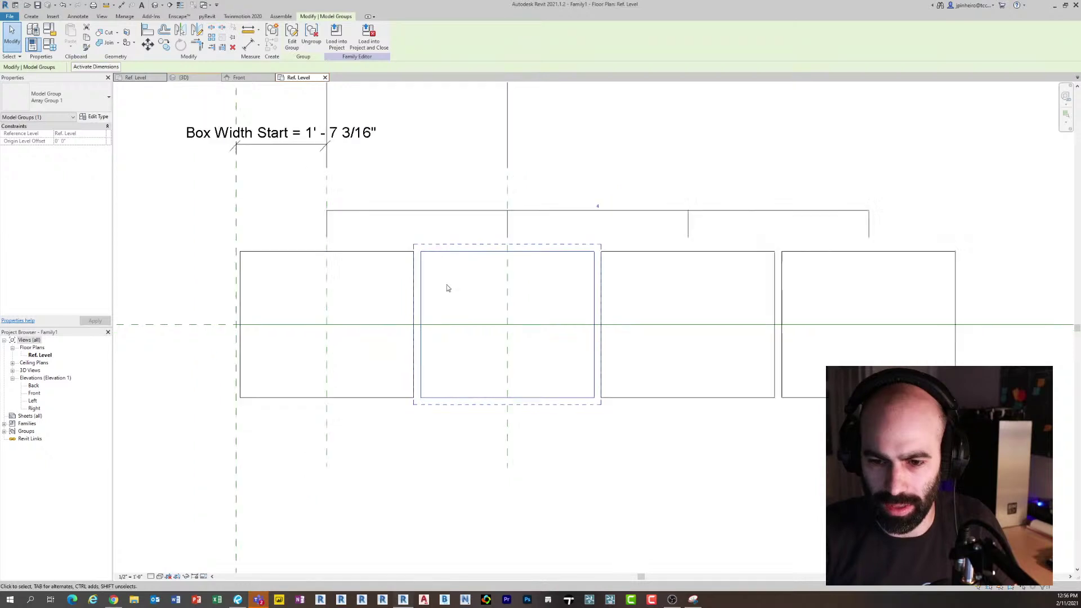
Try to nudge the second added reference plane away from the first to test the array spacing, and cancel the change
click(510, 468)
middle_drag(505, 472, 422, 487)
scroll(503, 475, down, 1)
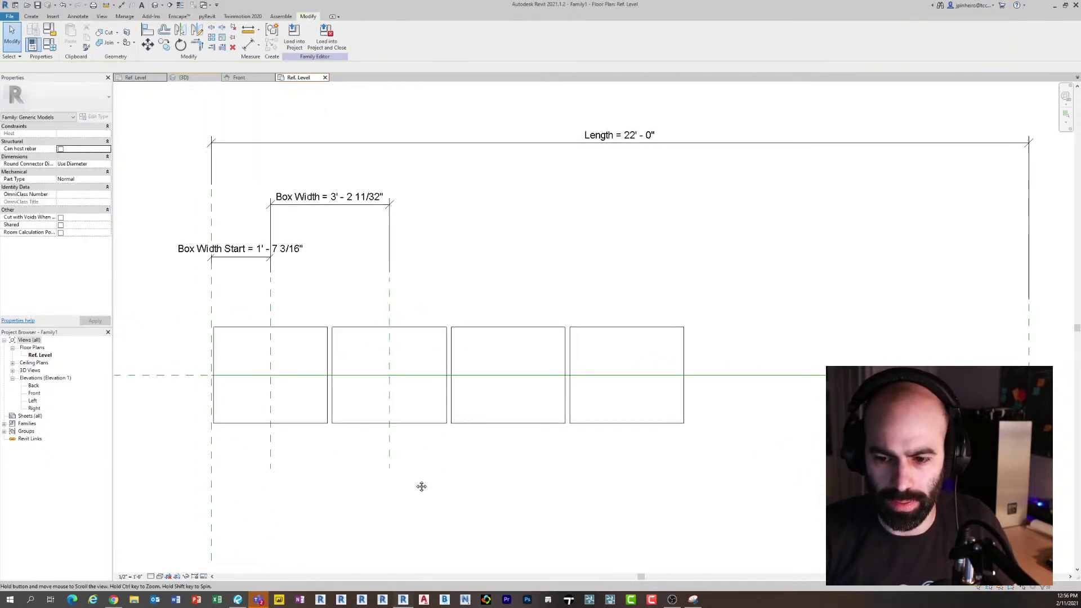
click(388, 462)
scroll(414, 465, up, 1)
key(Right)
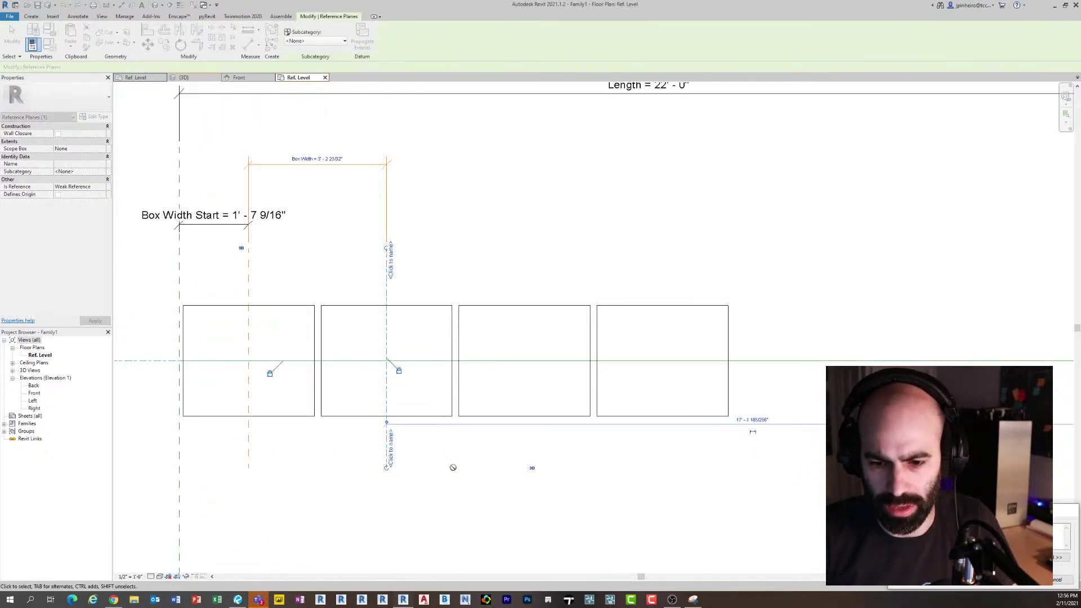
click(1058, 580)
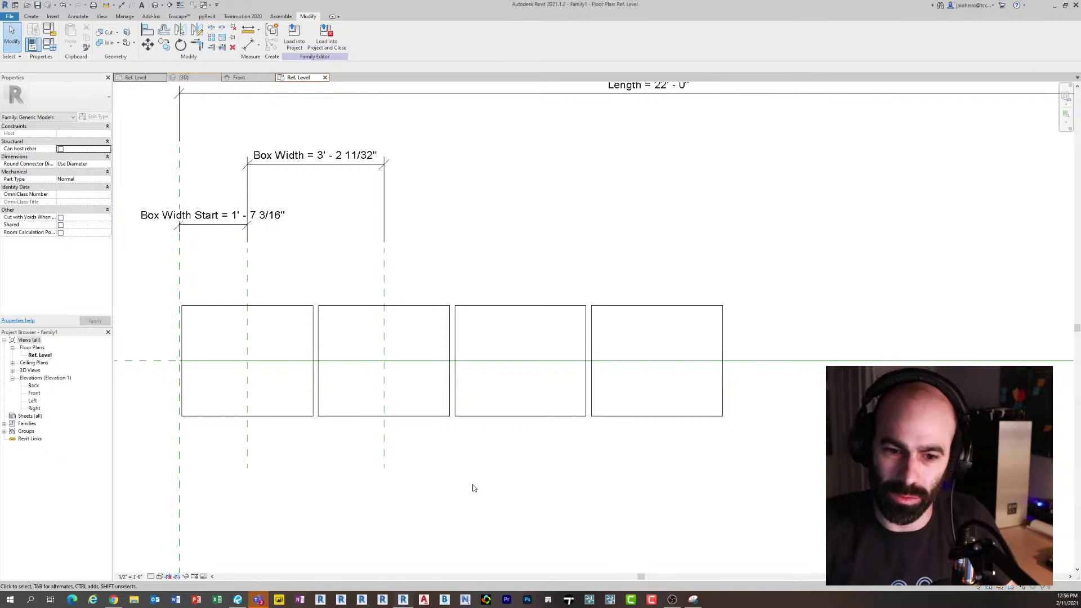
Save the family as Array live
scroll(422, 340, up, 2)
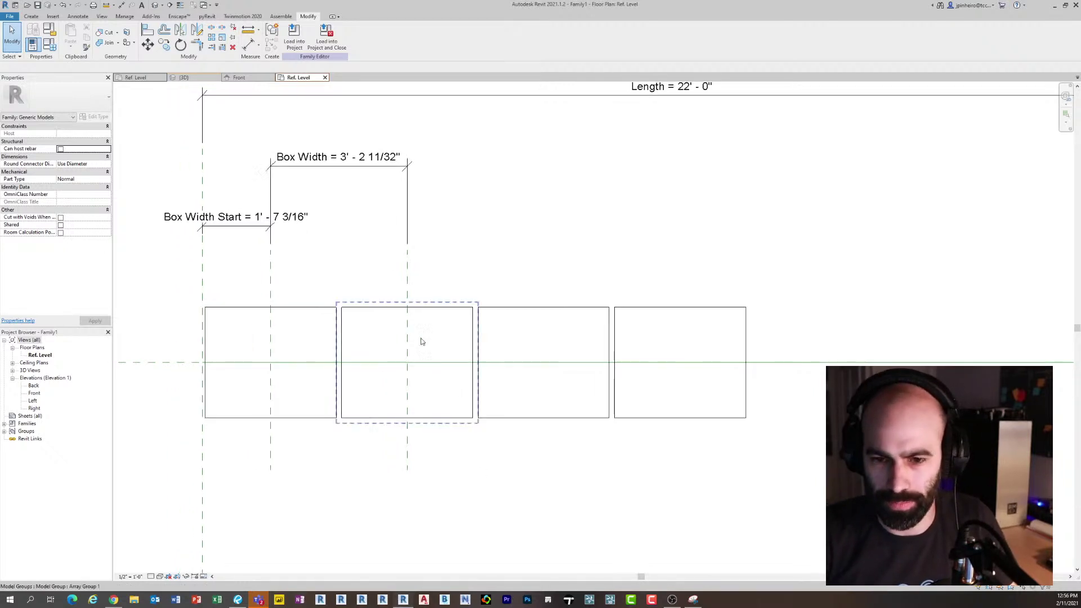
middle_drag(461, 311, 478, 308)
key(f)
key(t)
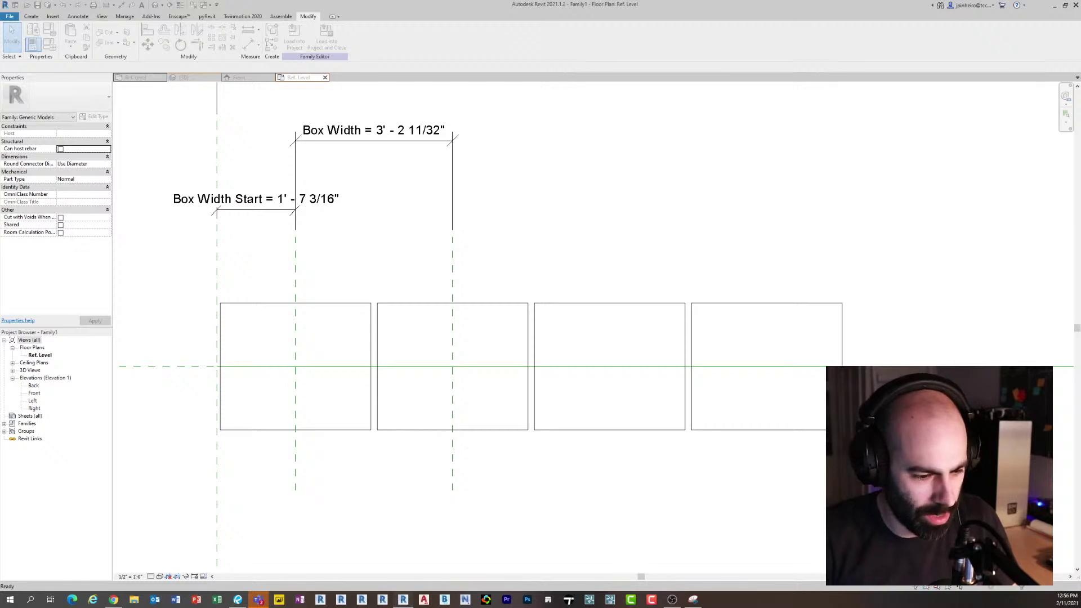
key(Return)
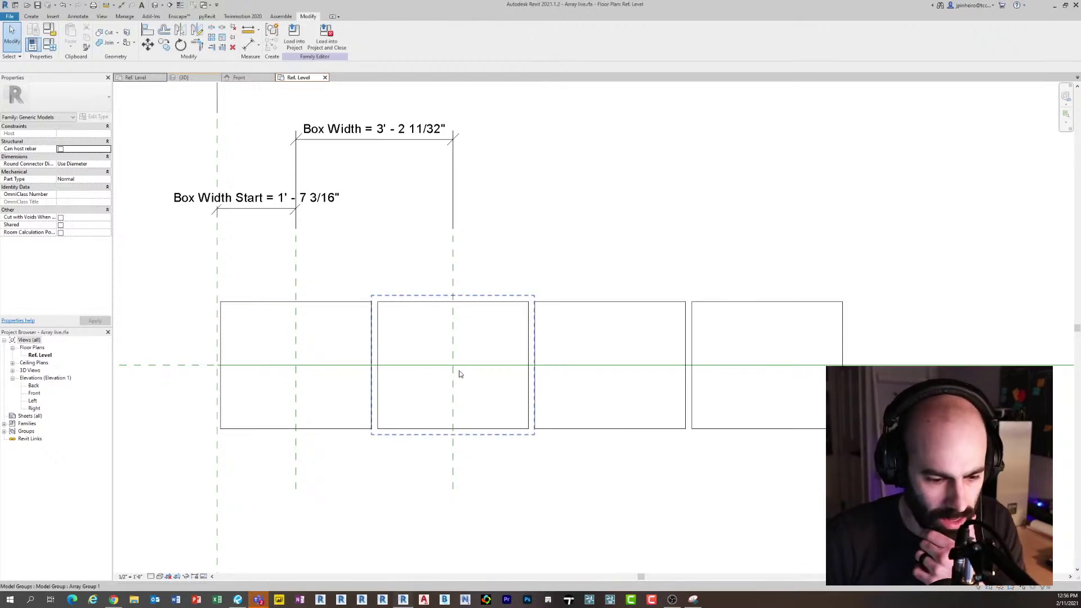
scroll(457, 394, up, 2)
scroll(451, 394, up, 2)
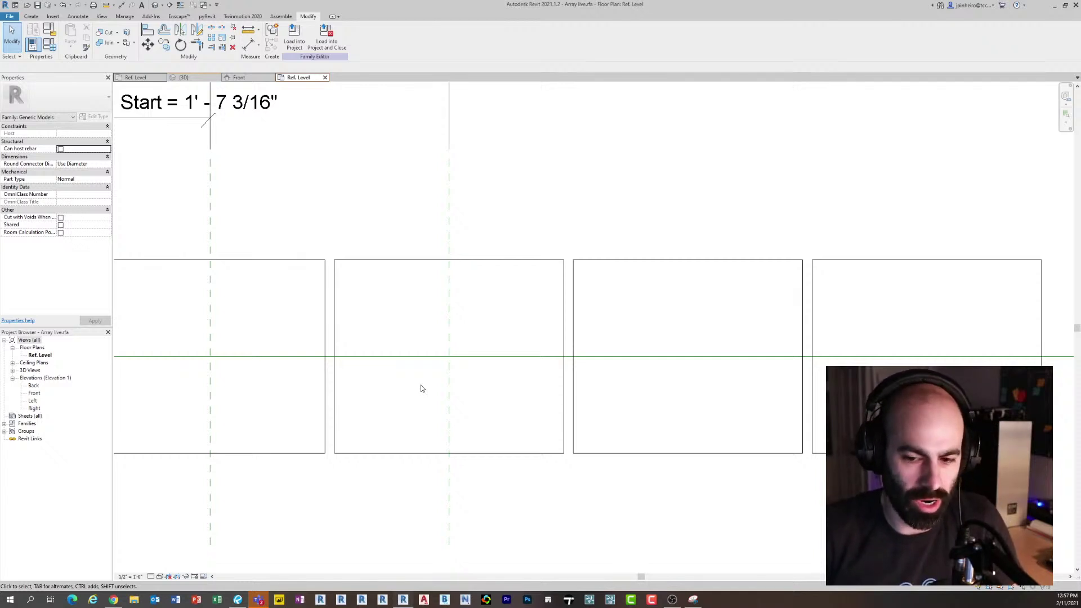
scroll(421, 388, down, 2)
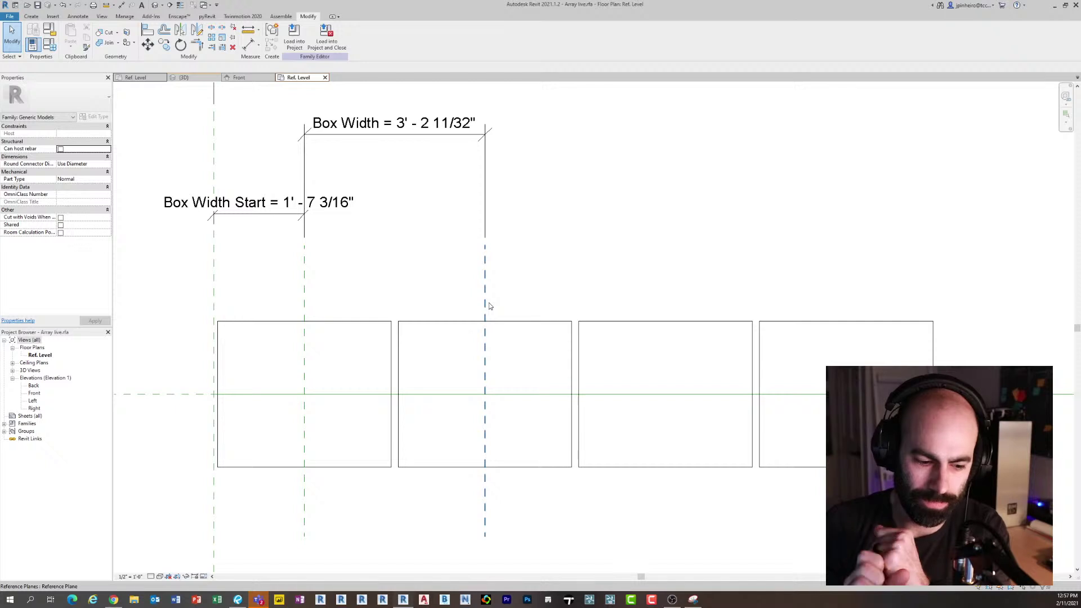
scroll(381, 282, down, 2)
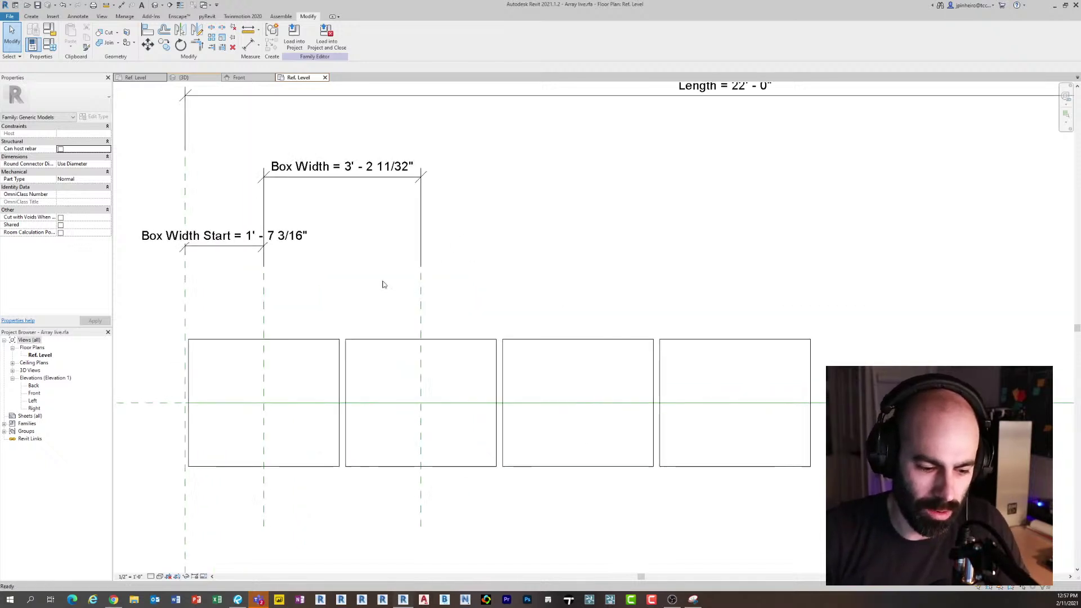
Select the second and third box groups to reveal the array line, and select the array itself
scroll(462, 329, down, 2)
middle_drag(462, 330, 508, 293)
scroll(385, 292, down, 1)
scroll(453, 292, down, 1)
click(426, 329)
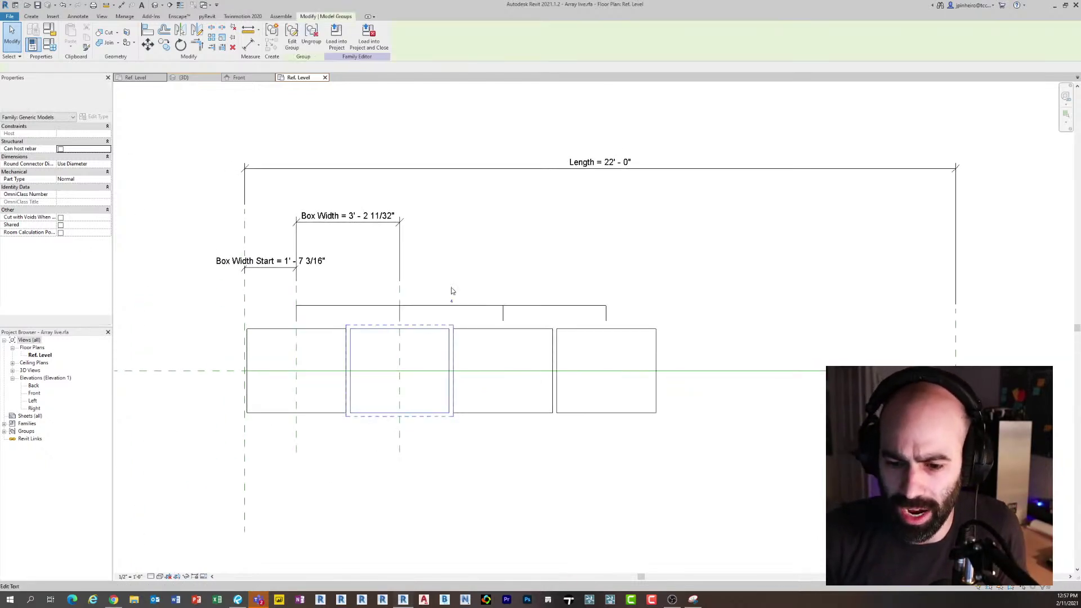
scroll(459, 285, up, 1)
click(453, 325)
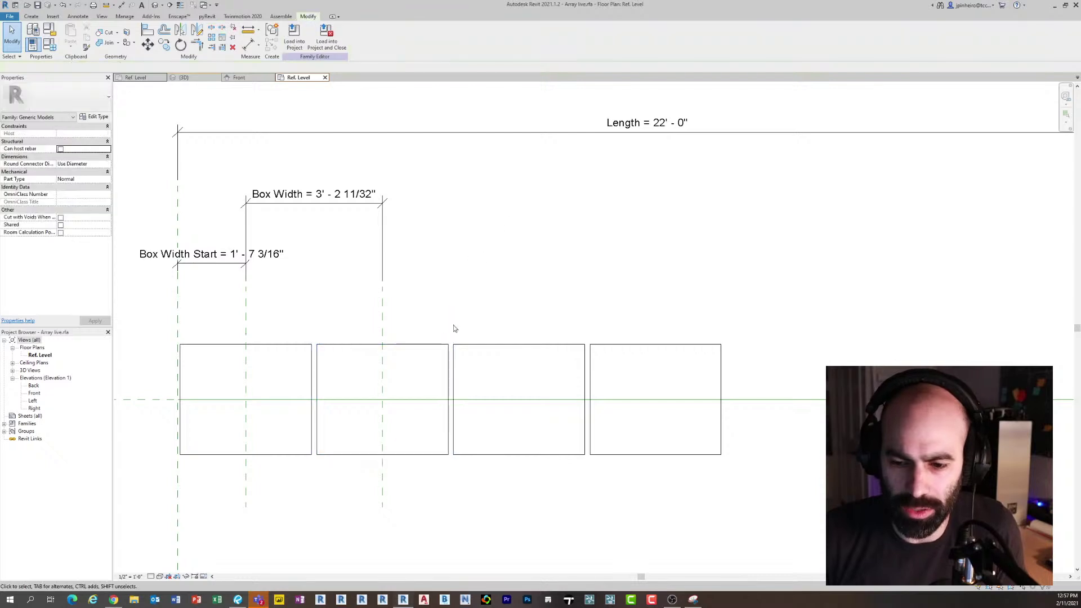
click(438, 344)
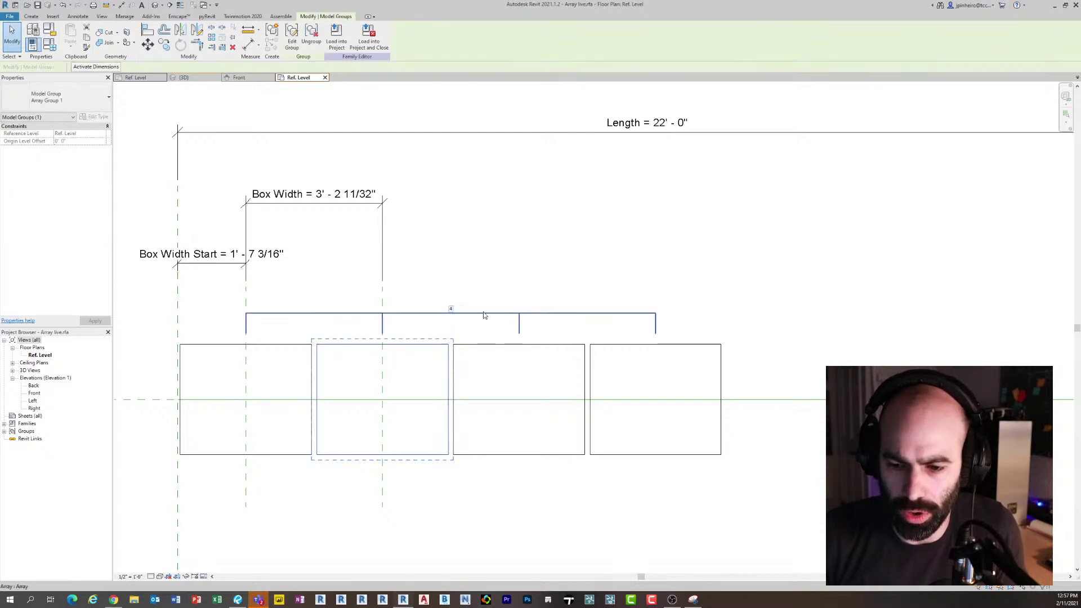
click(512, 274)
click(483, 345)
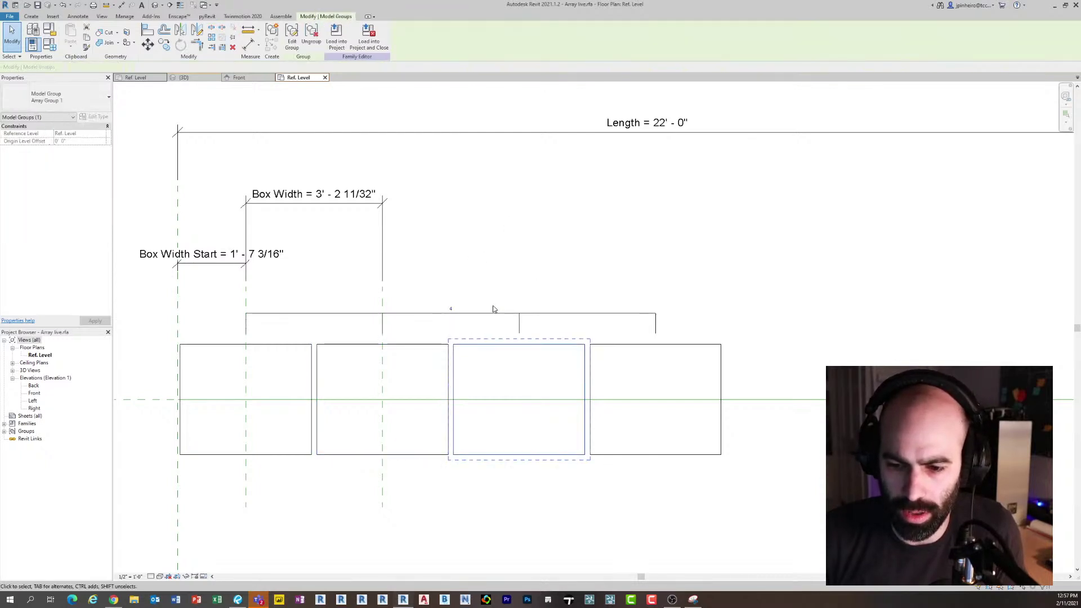
click(491, 318)
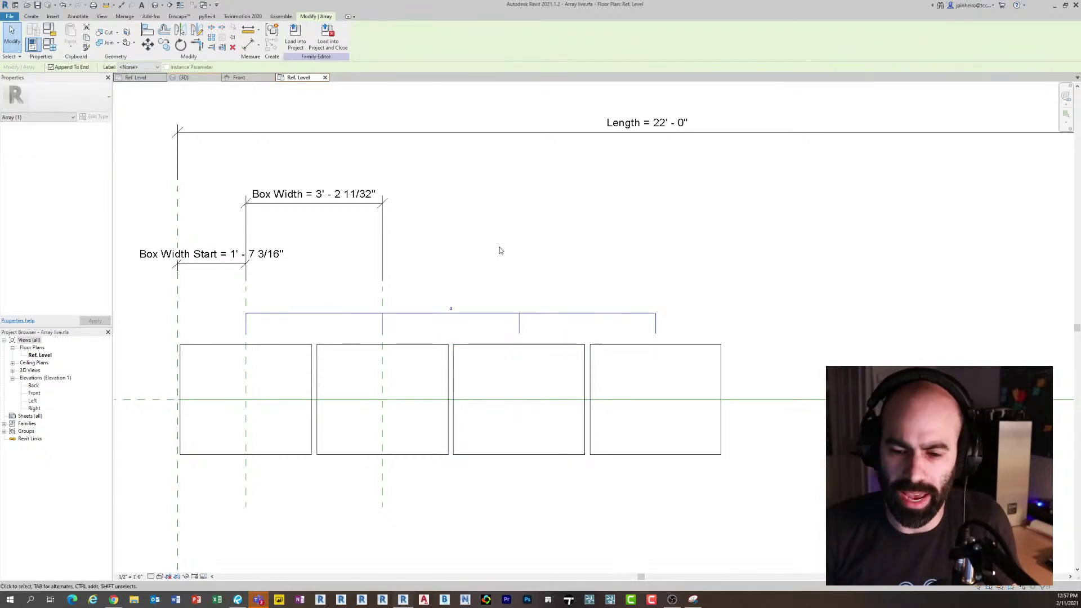
Label the box array's count with a new instance family parameter named Number of Boxes
click(580, 260)
click(489, 352)
scroll(484, 338, up, 3)
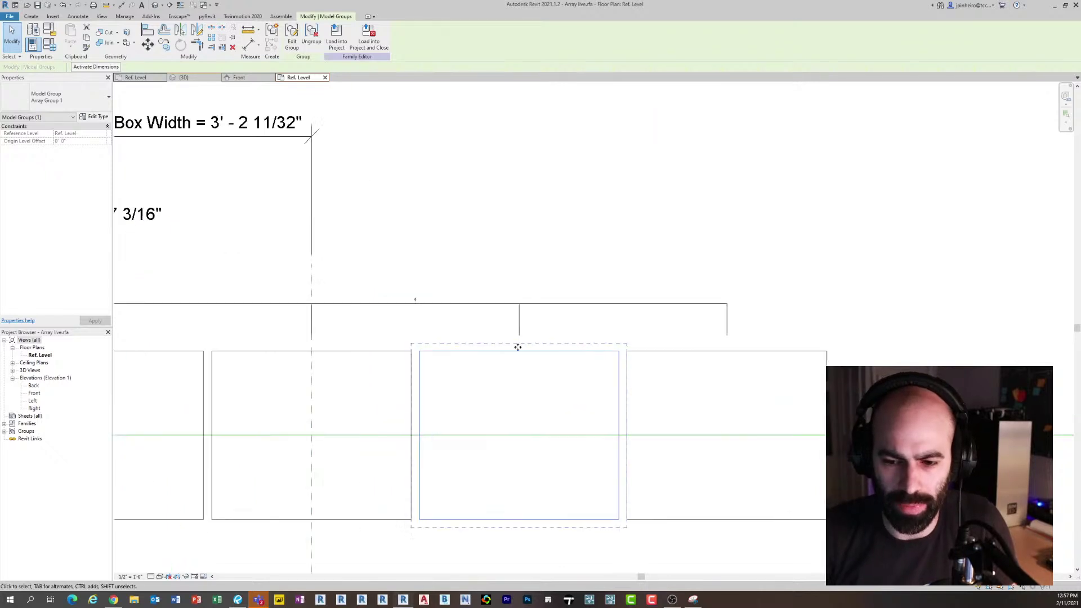
middle_drag(339, 262, 273, 258)
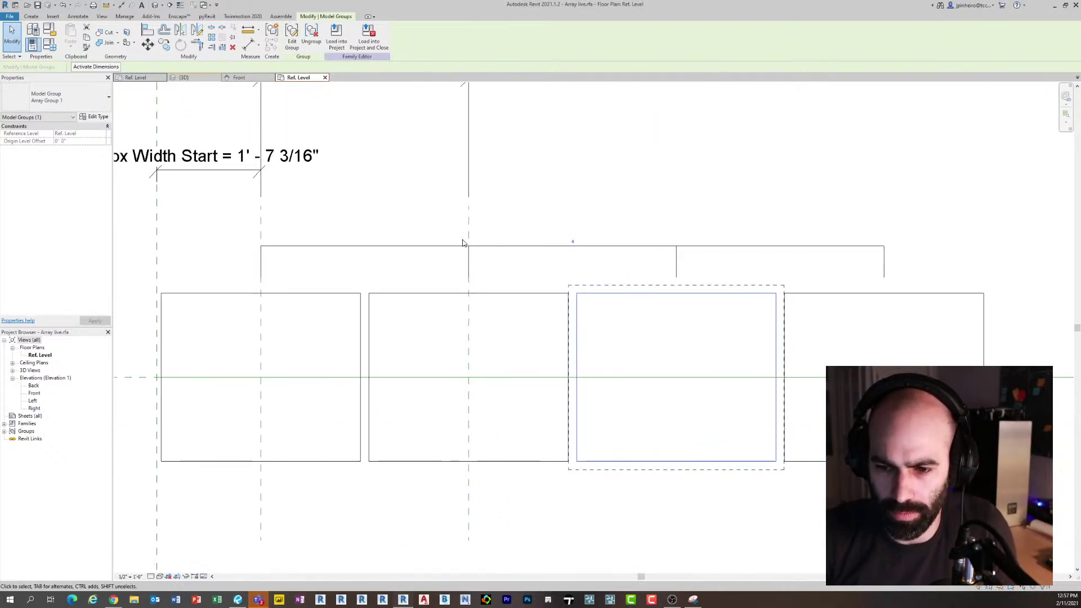
middle_drag(563, 269, 478, 293)
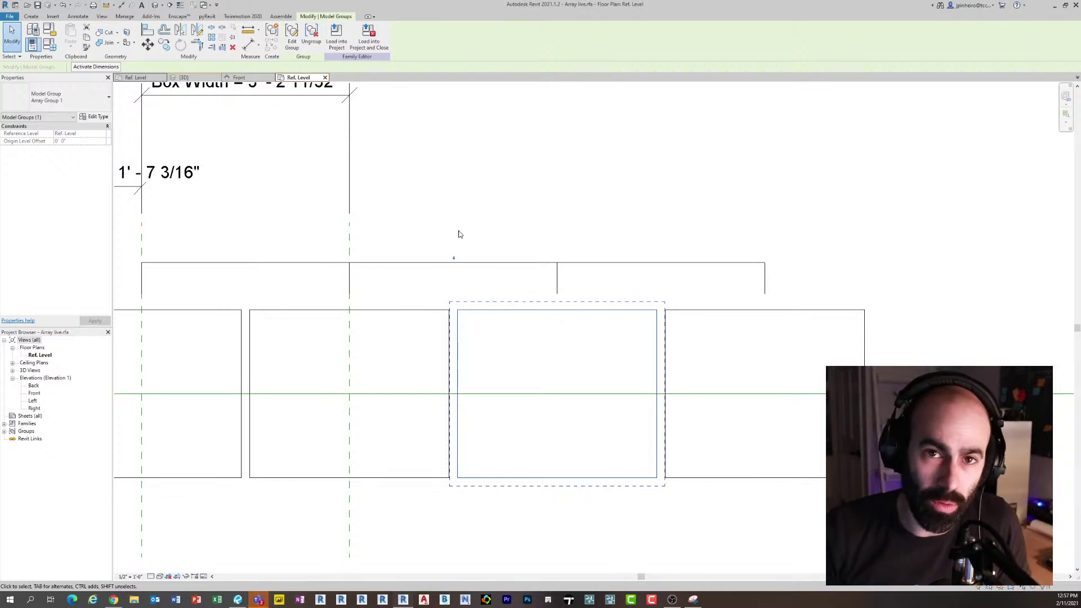
click(509, 262)
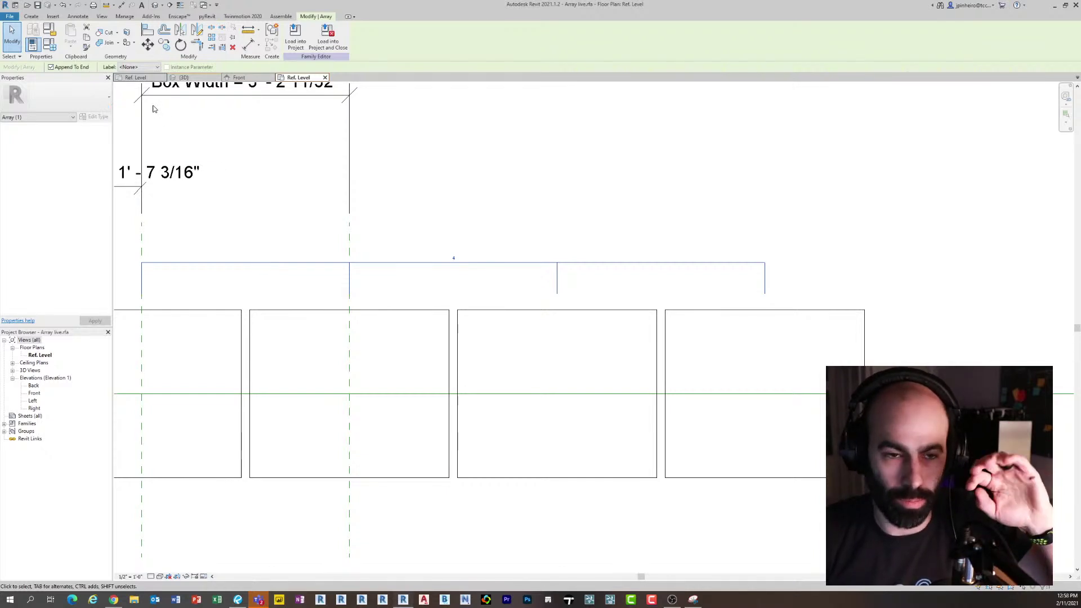
click(147, 69)
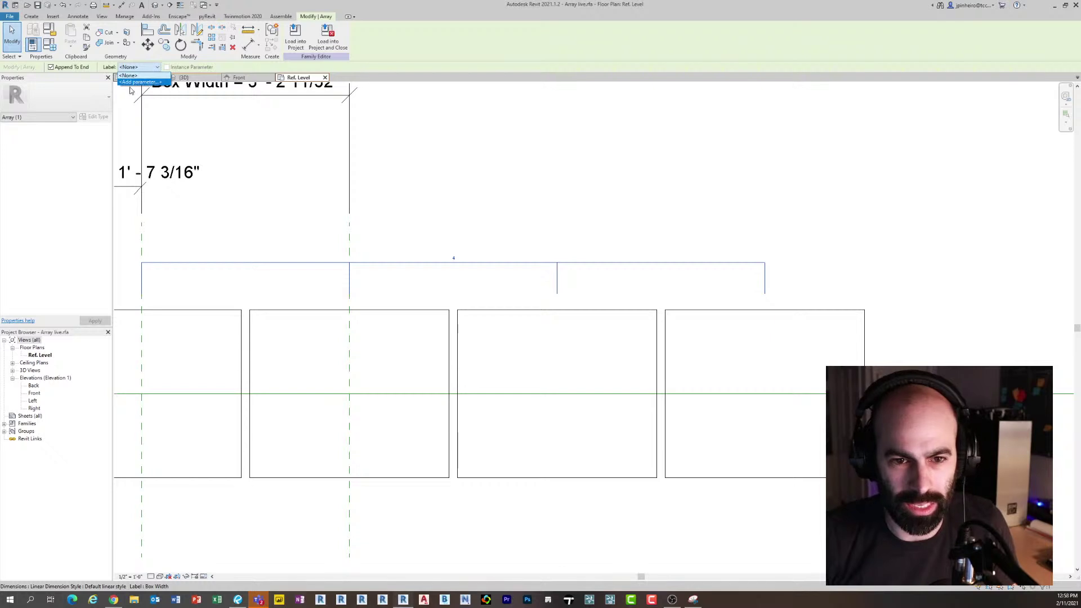
click(158, 81)
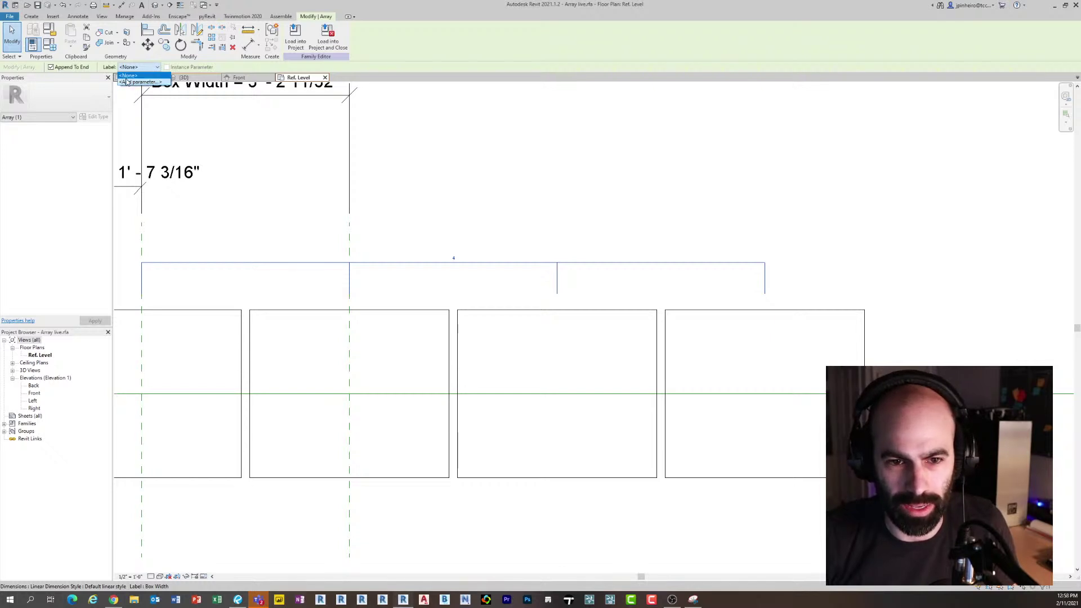
drag(404, 164, 238, 151)
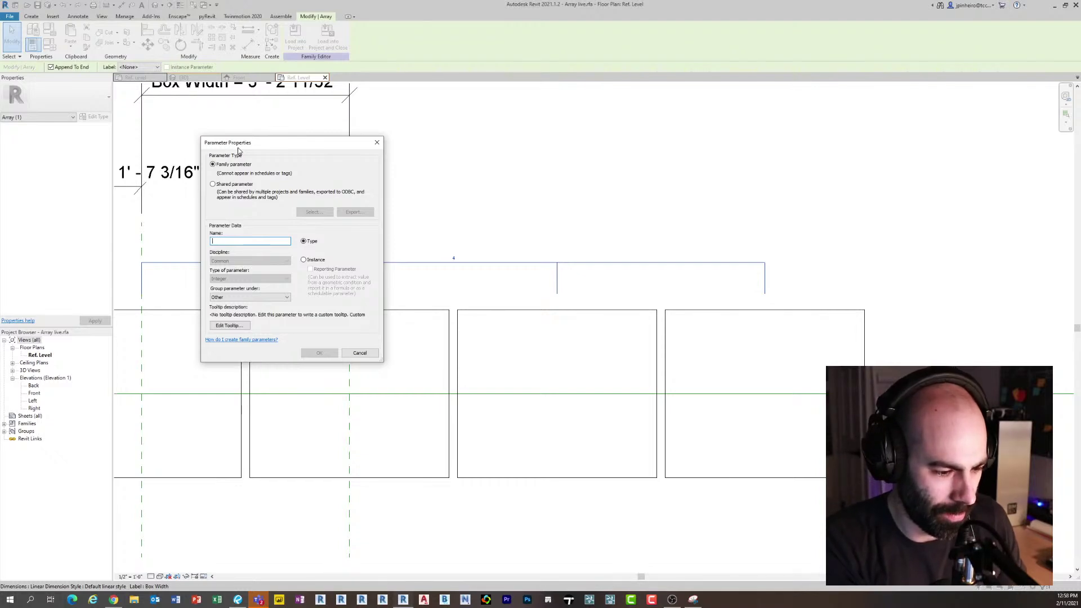
text(Number of)
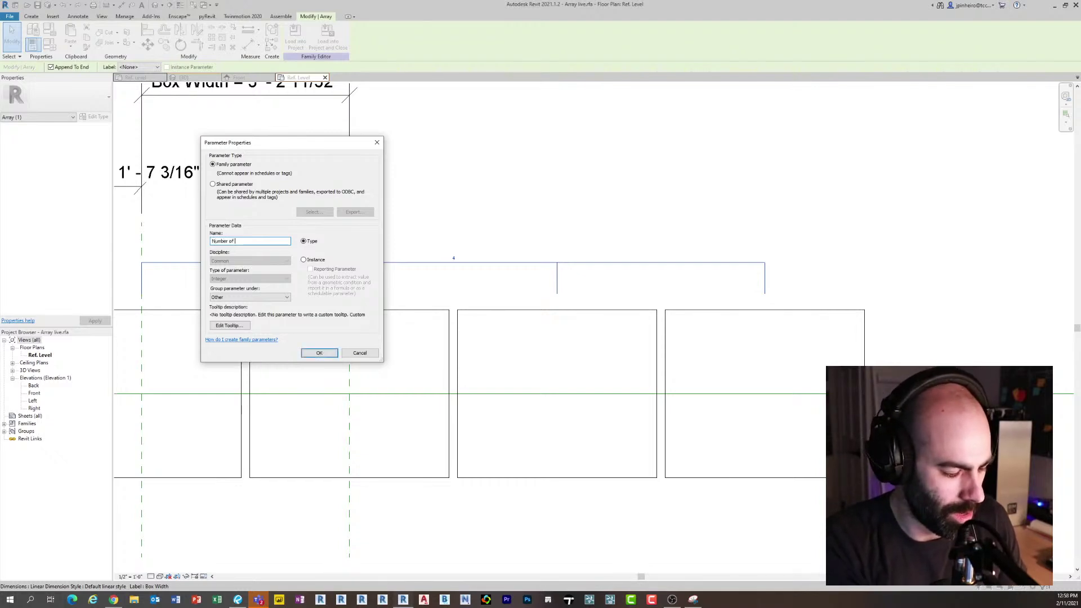
text( Boxes)
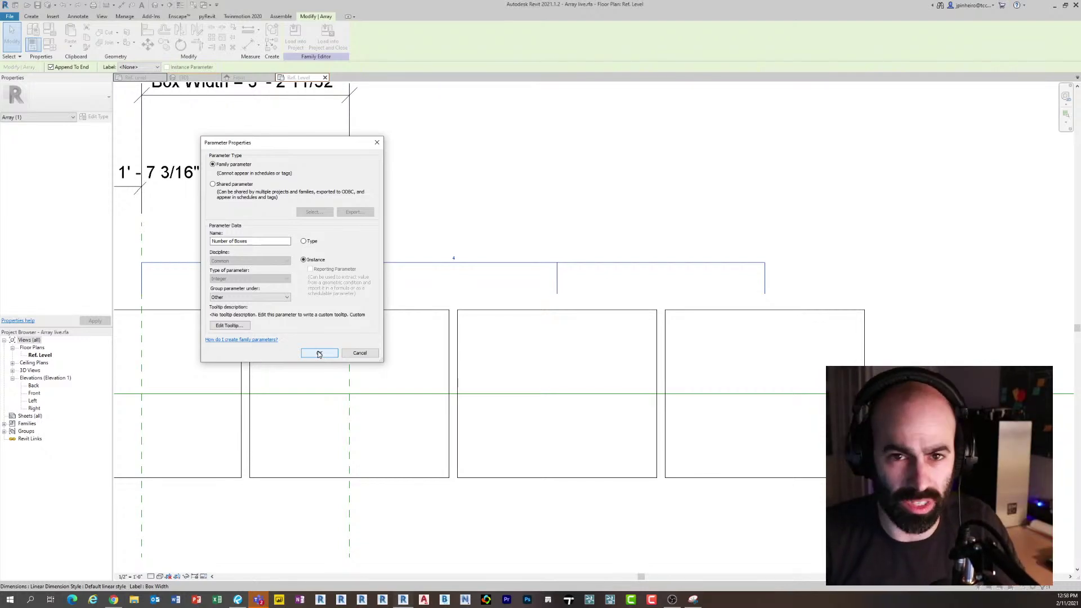
click(318, 353)
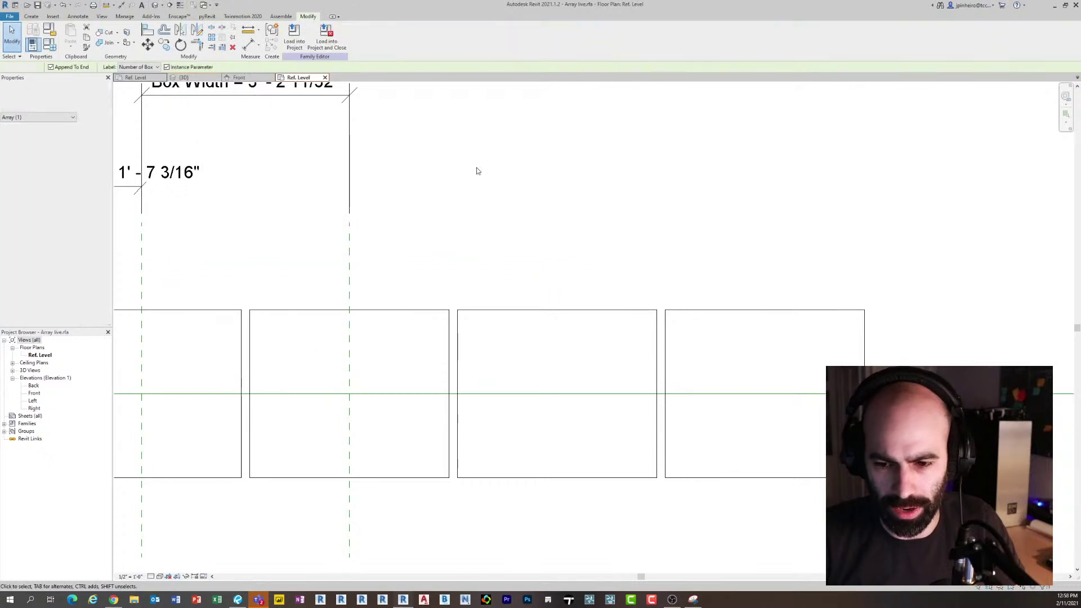
Inspect the parameter label on the array line through one of its box groups, and clear the selection
scroll(476, 167, down, 2)
scroll(449, 263, up, 4)
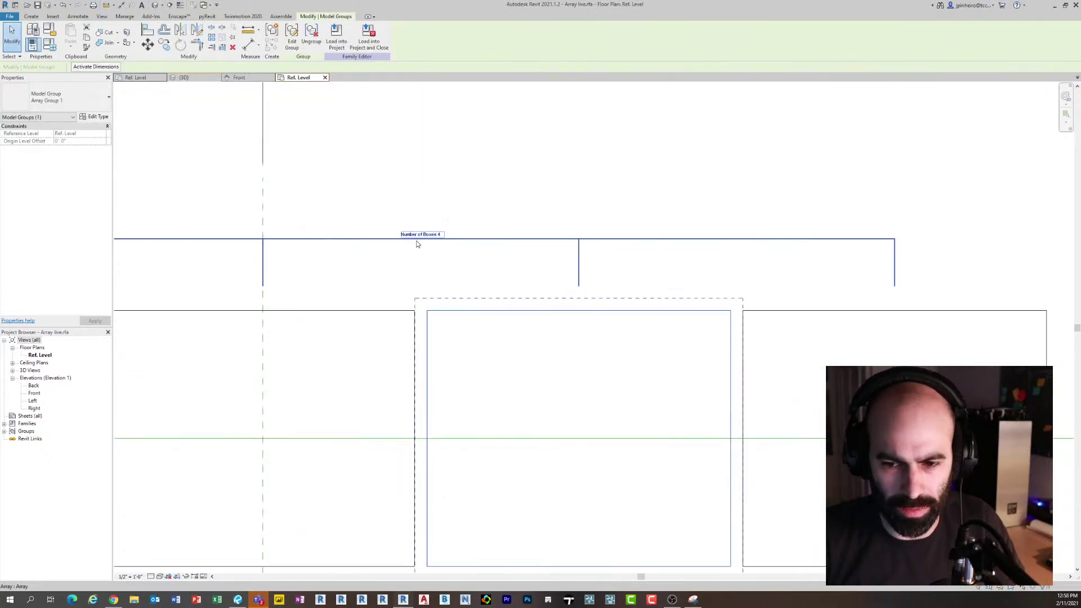
scroll(417, 241, down, 2)
click(491, 209)
scroll(492, 209, down, 3)
click(446, 285)
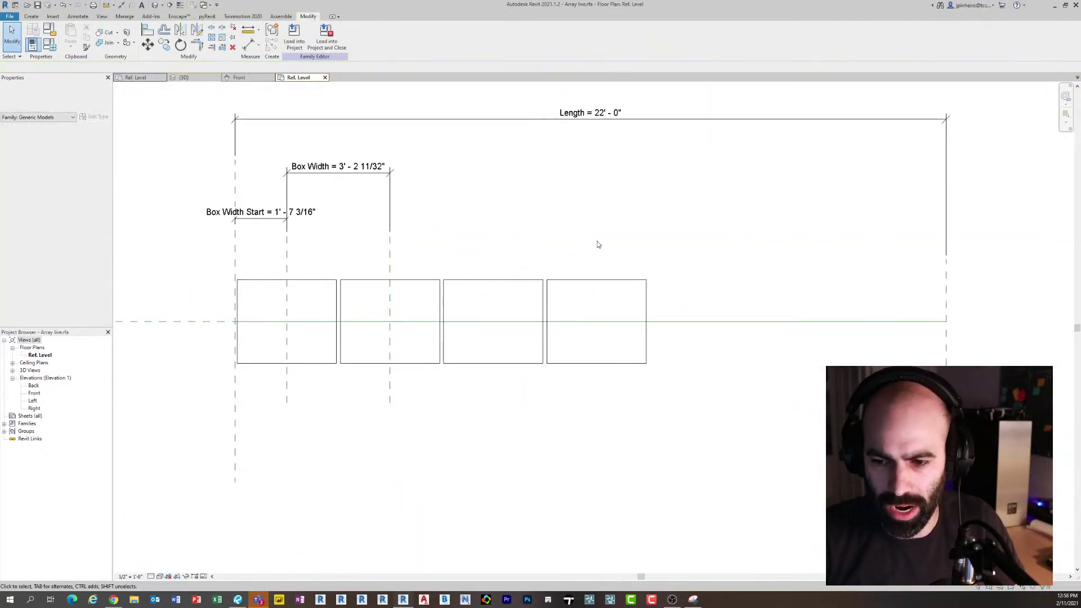
click(597, 244)
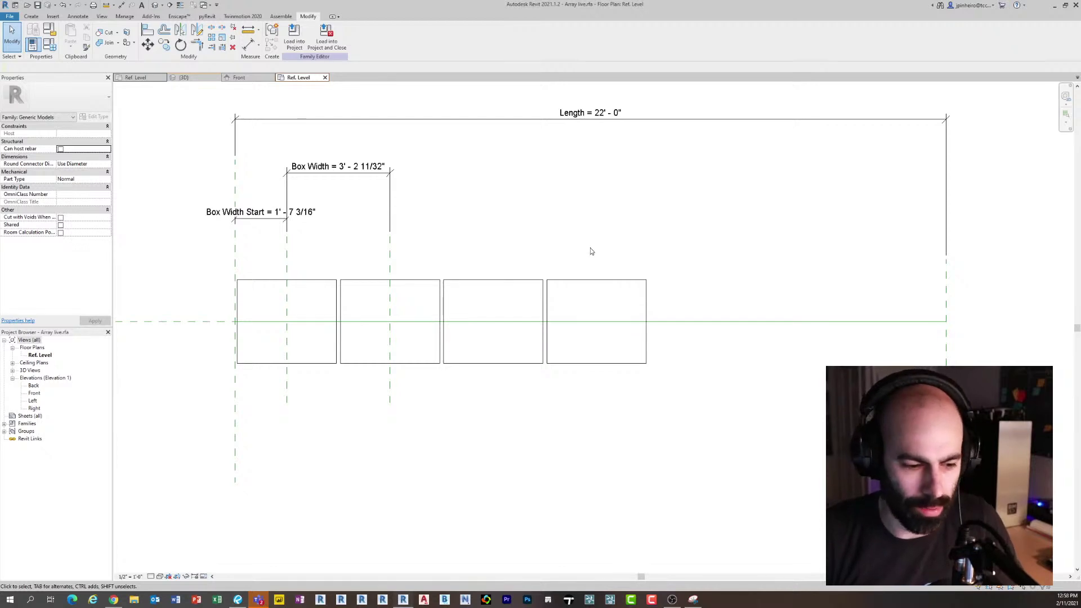
Open the Family Types dialog, shrink its window to uncover the boxes, and enlarge the parameter table's text
scroll(591, 252, up, 1)
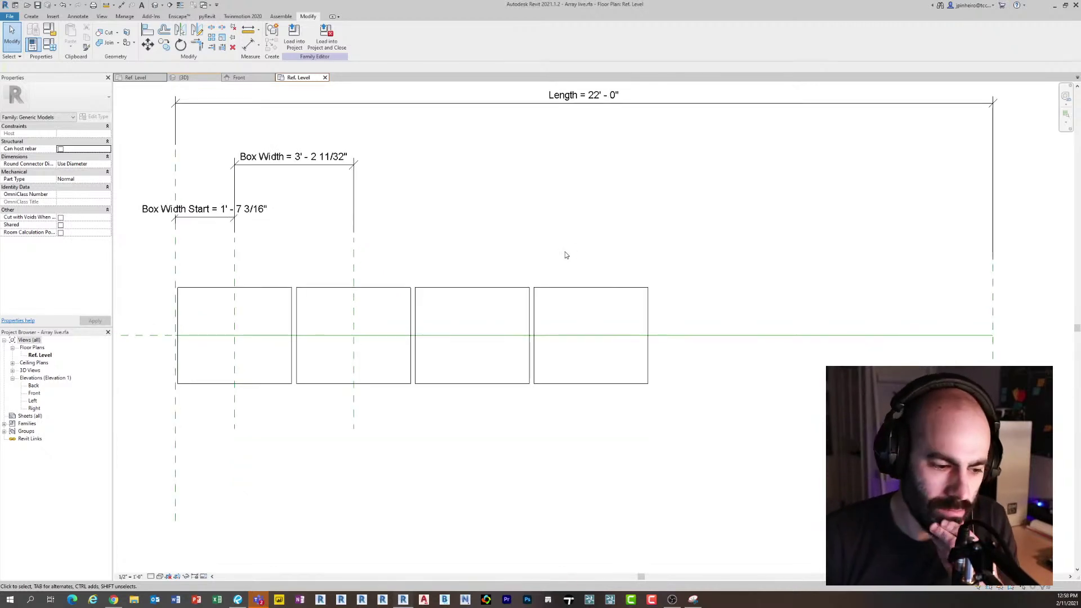
middle_drag(561, 252, 537, 257)
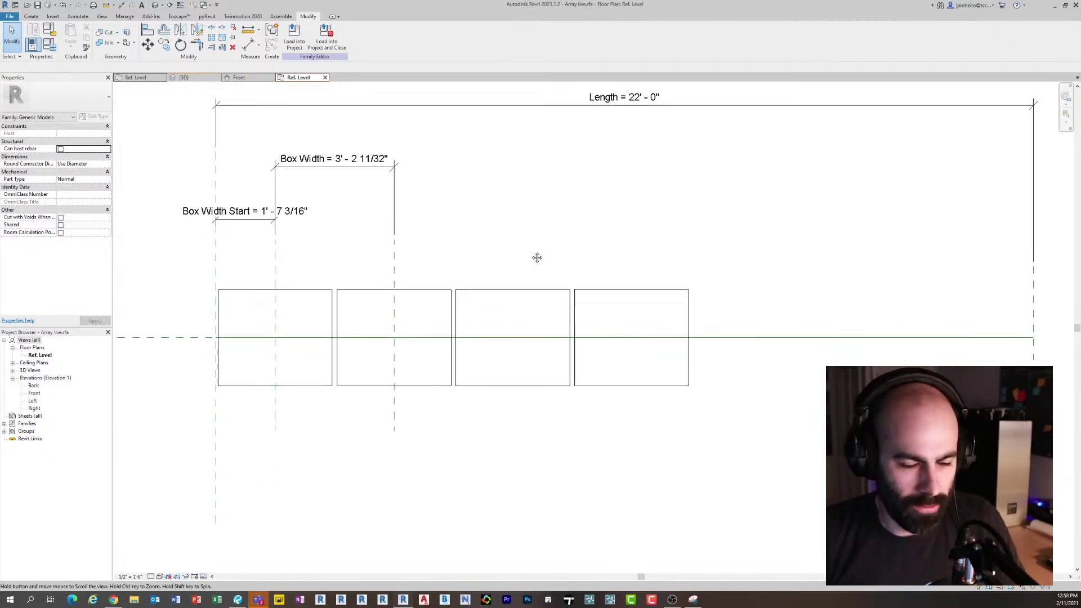
scroll(365, 266, up, 1)
middle_drag(365, 265, 411, 272)
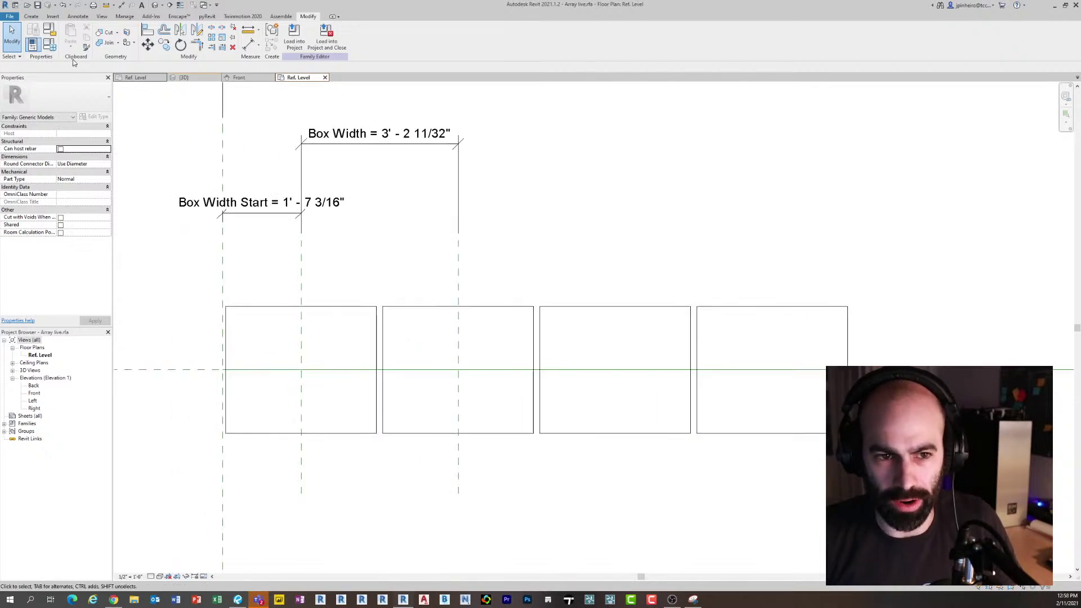
key(f)
key(t)
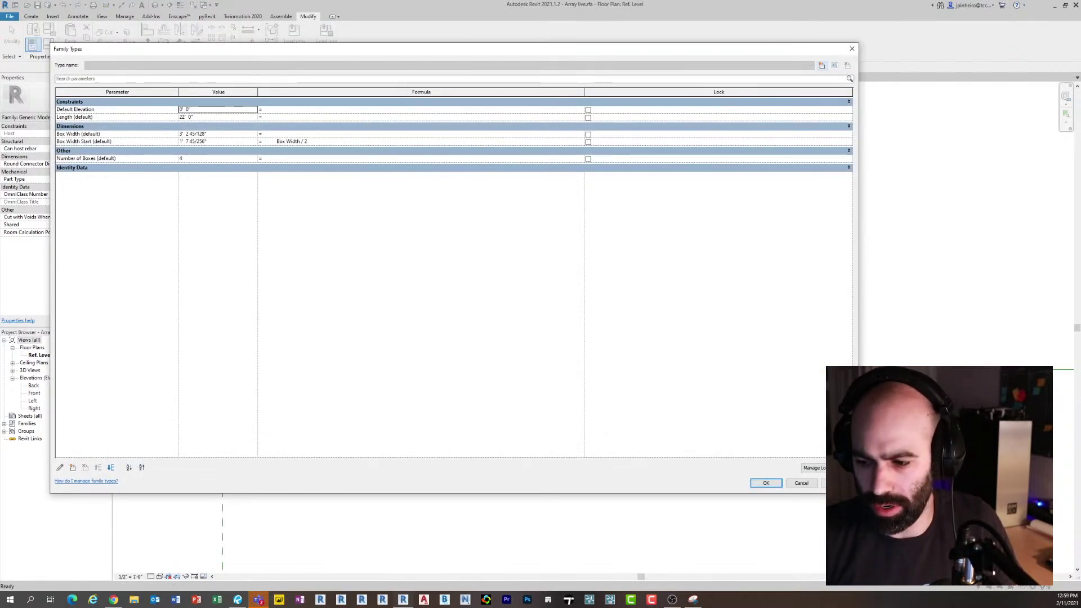
drag(857, 492, 516, 419)
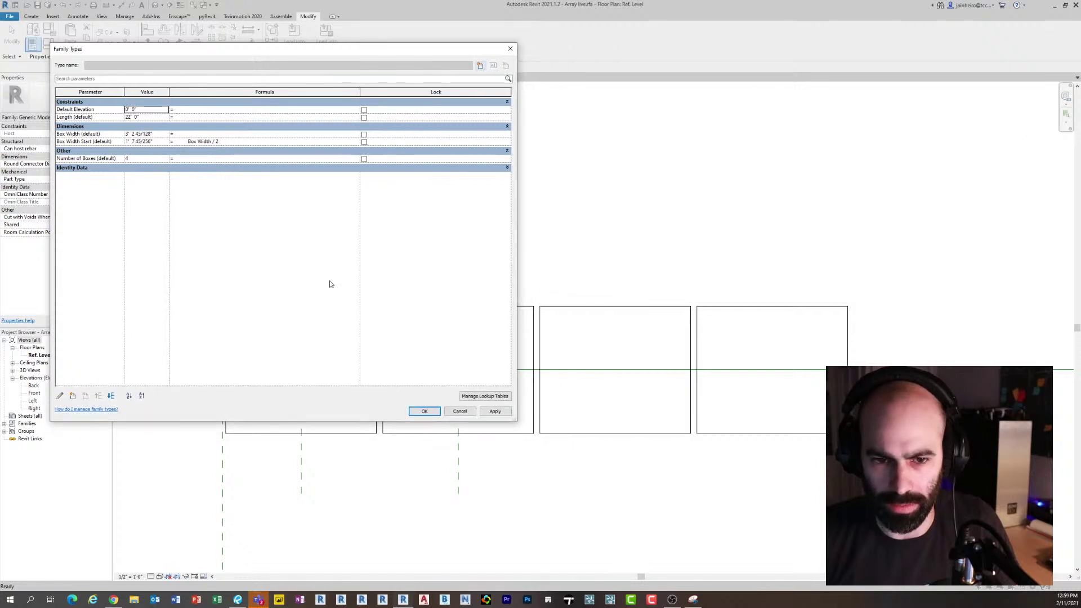
ctrl+scroll(306, 274, up, 2)
ctrl+scroll(340, 197, down, 2)
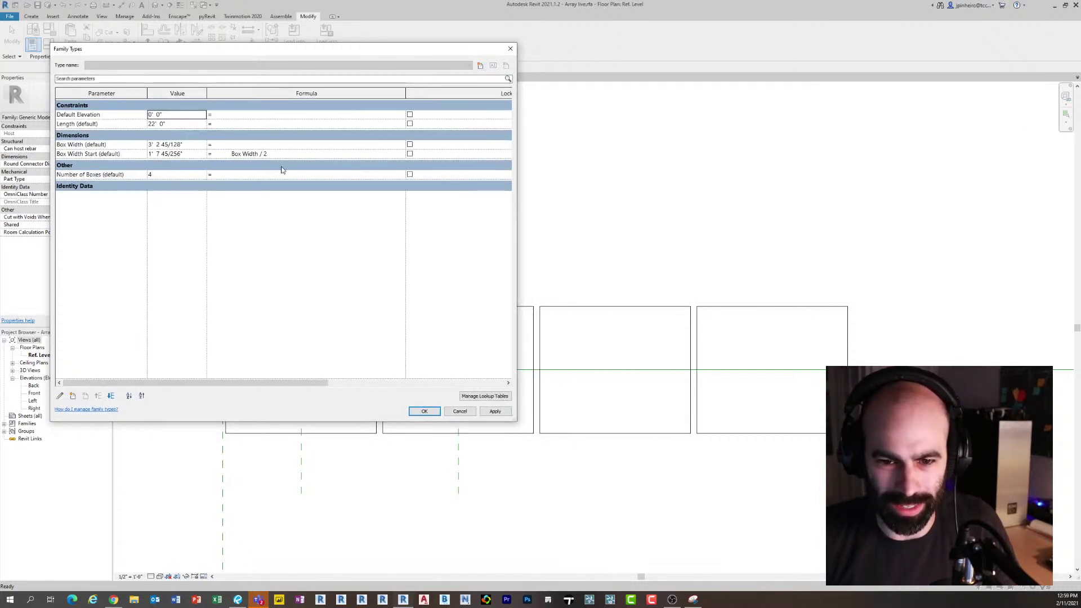
ctrl+scroll(290, 216, up, 2)
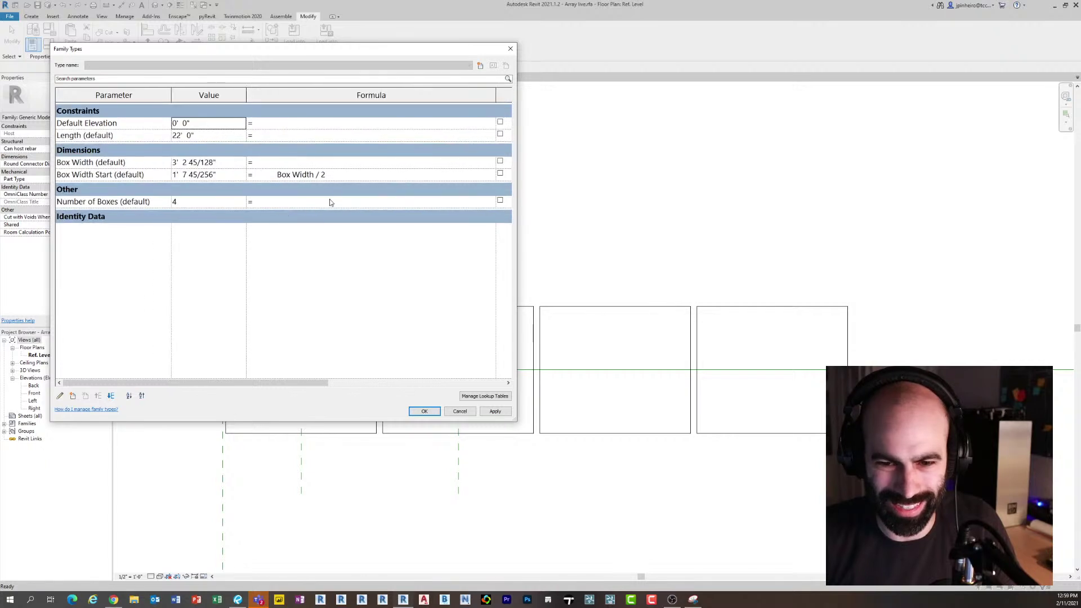
Set the Box Width formula to Length / Number of Boxes, apply it, and check the box spacing along the full length
click(306, 163)
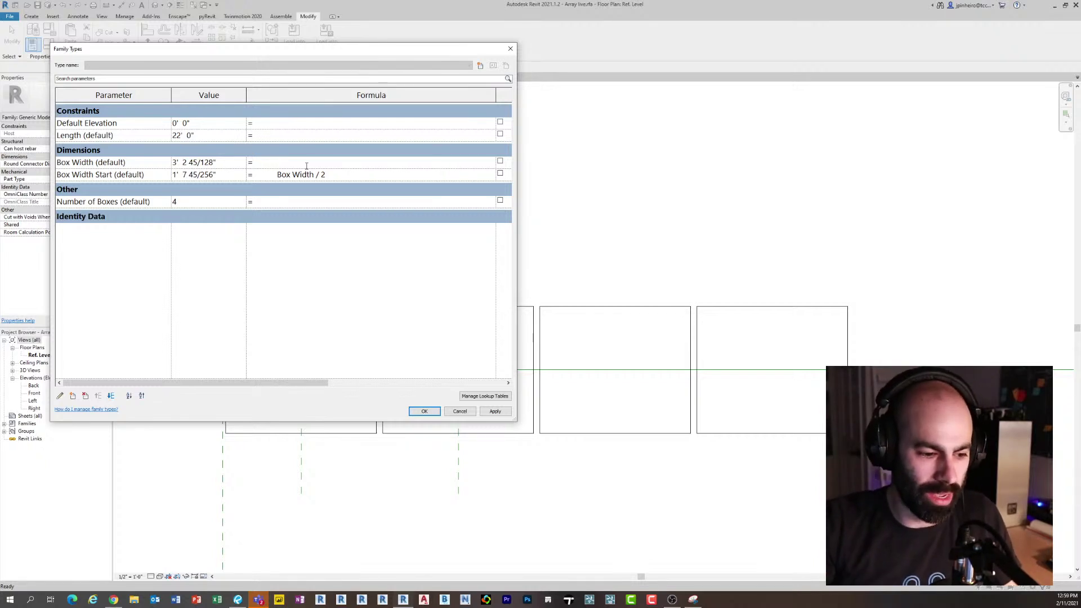
text(Length / )
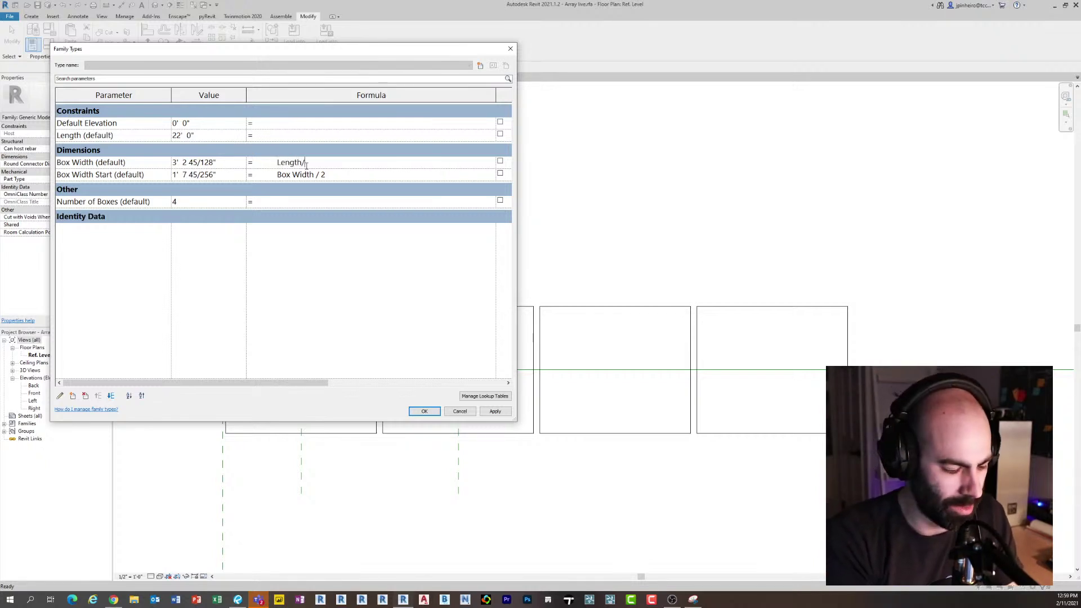
text(Number of )
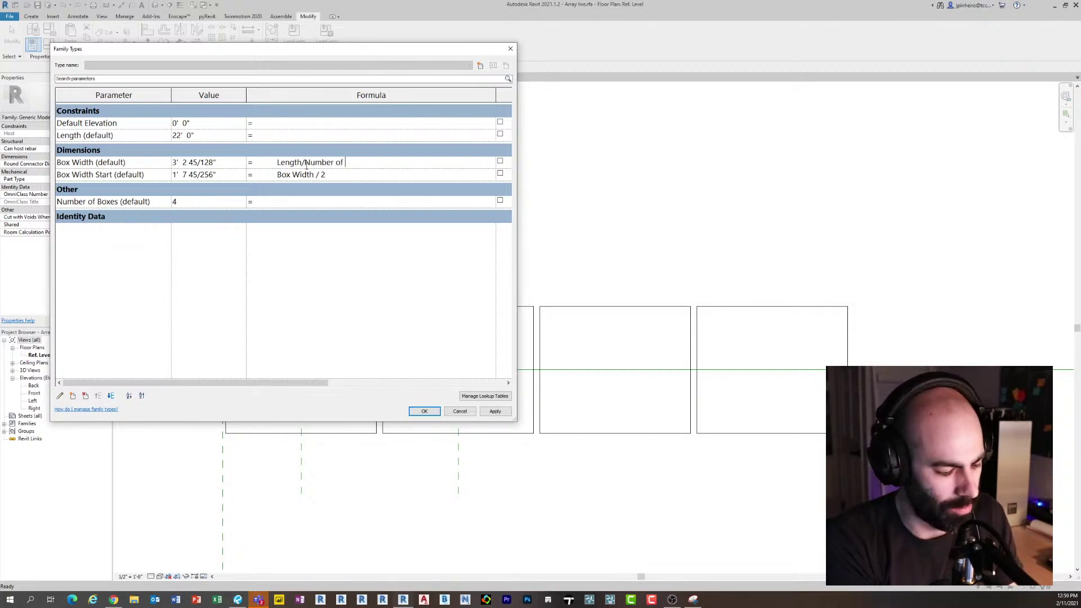
text(Boxes)
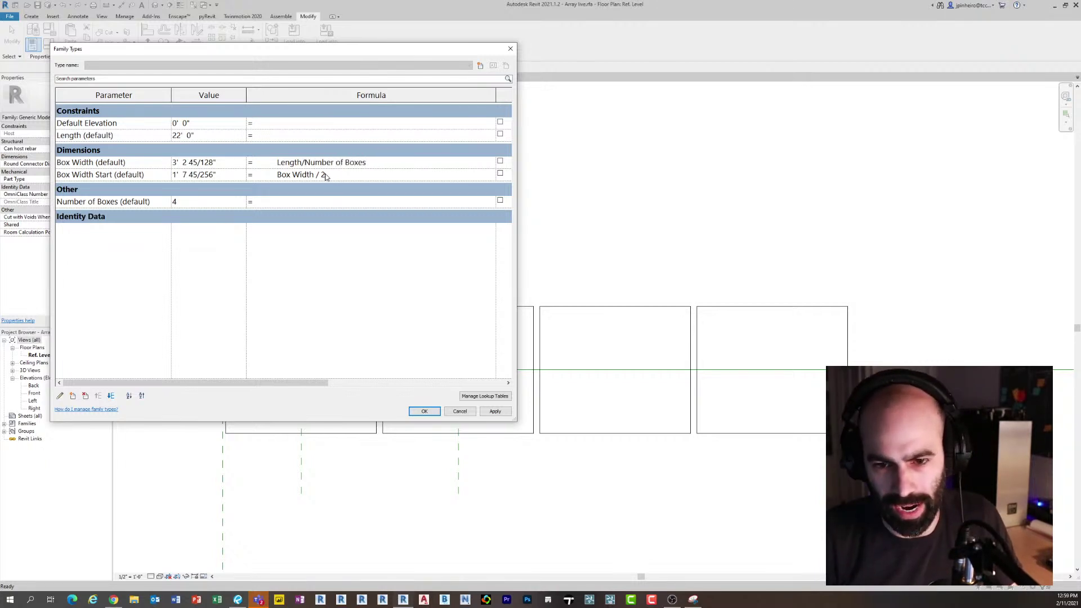
click(283, 175)
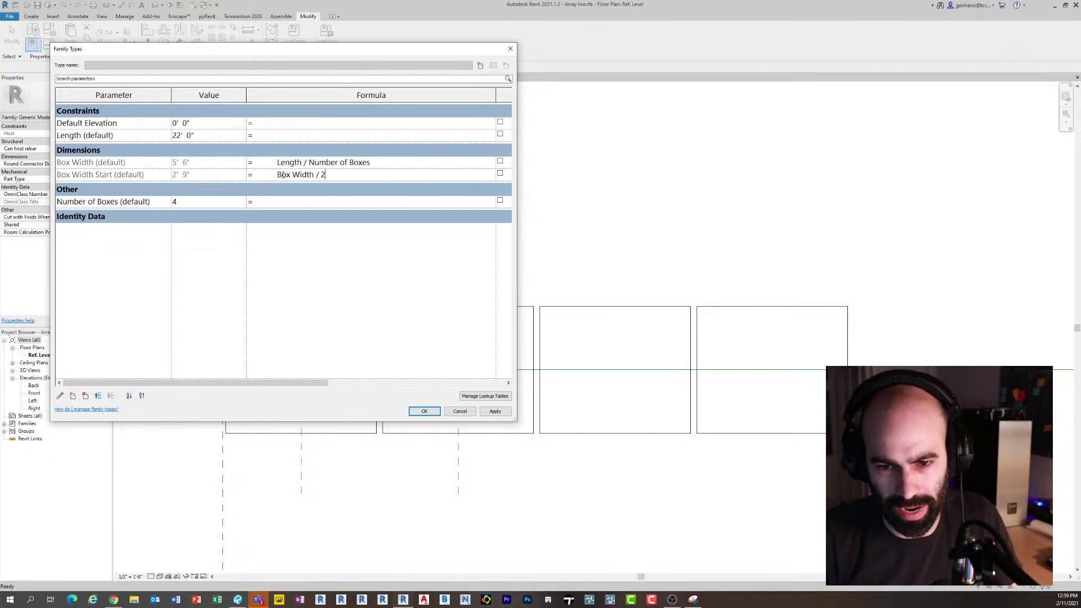
click(494, 411)
click(424, 412)
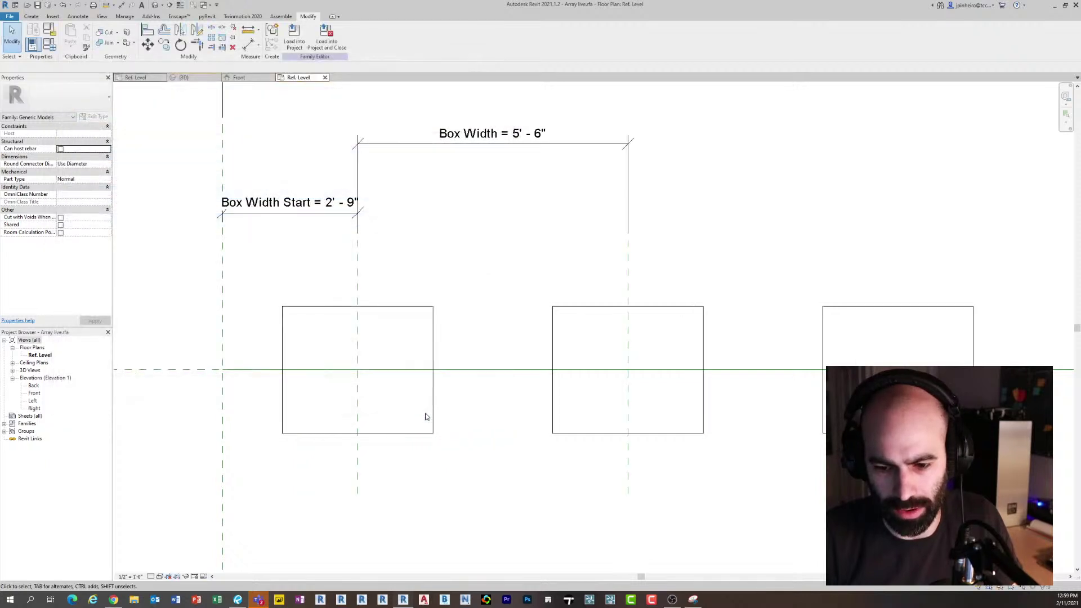
scroll(507, 434, down, 2)
middle_drag(523, 434, 427, 419)
scroll(439, 425, up, 1)
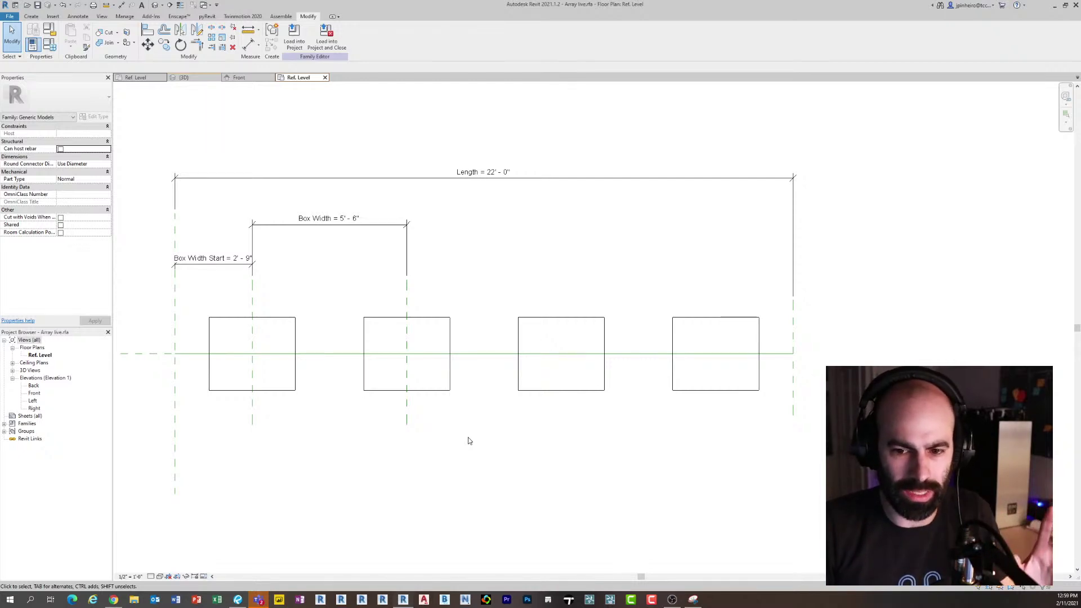
Review the Box Width and Box Width Start formulas in the family types, narrowing the columns to show them
click(51, 43)
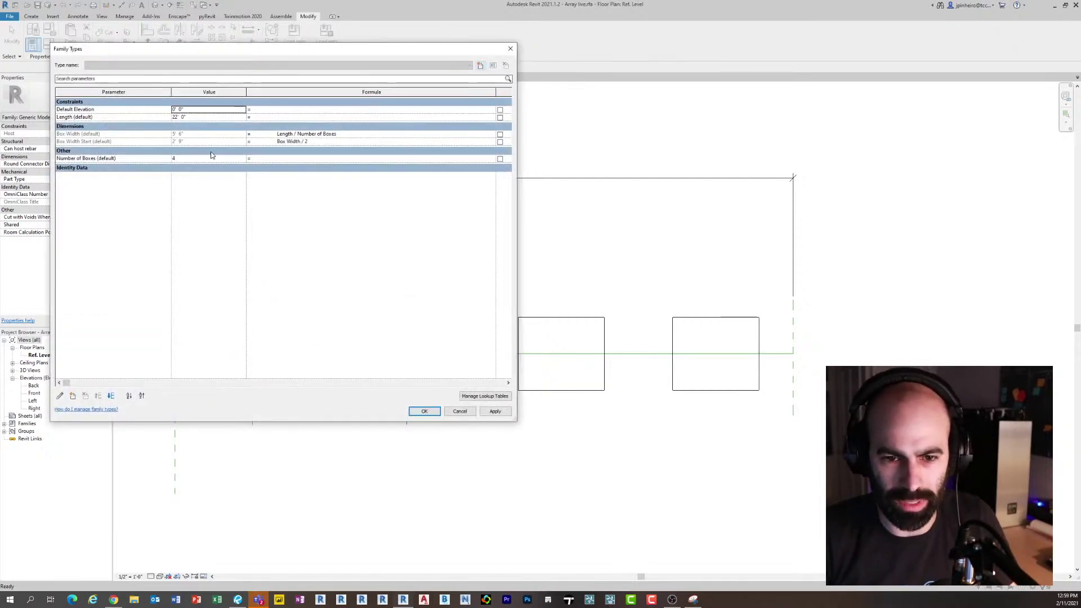
drag(518, 424, 384, 349)
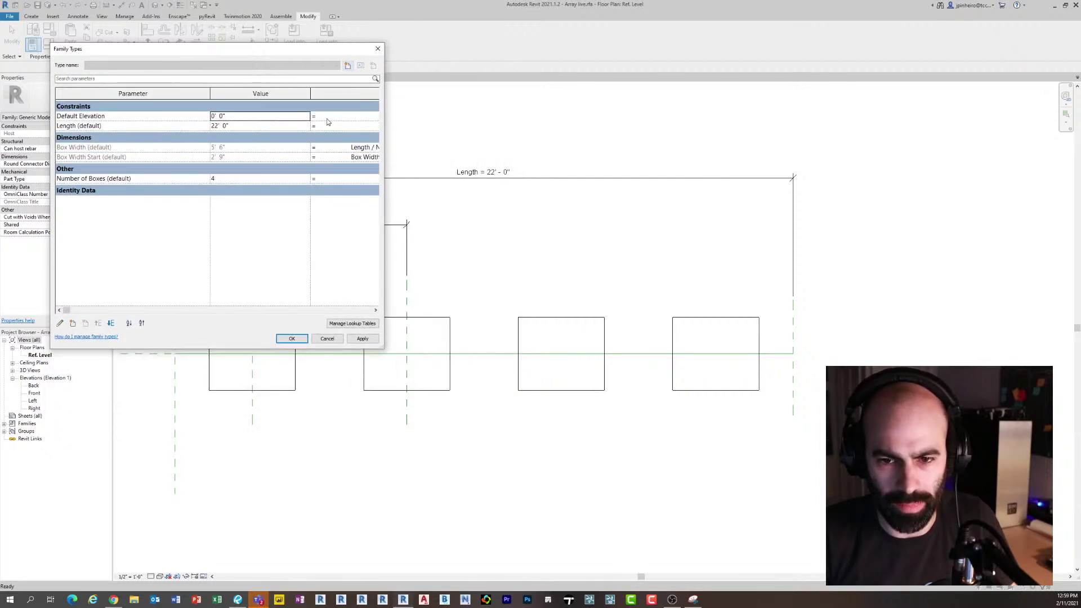
drag(310, 93, 142, 94)
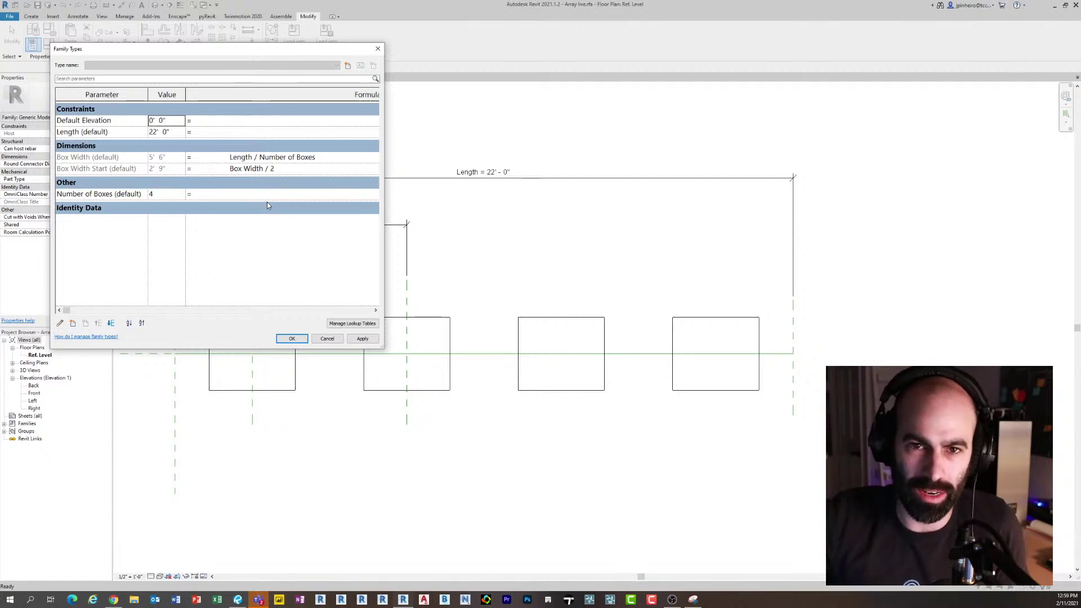
click(304, 338)
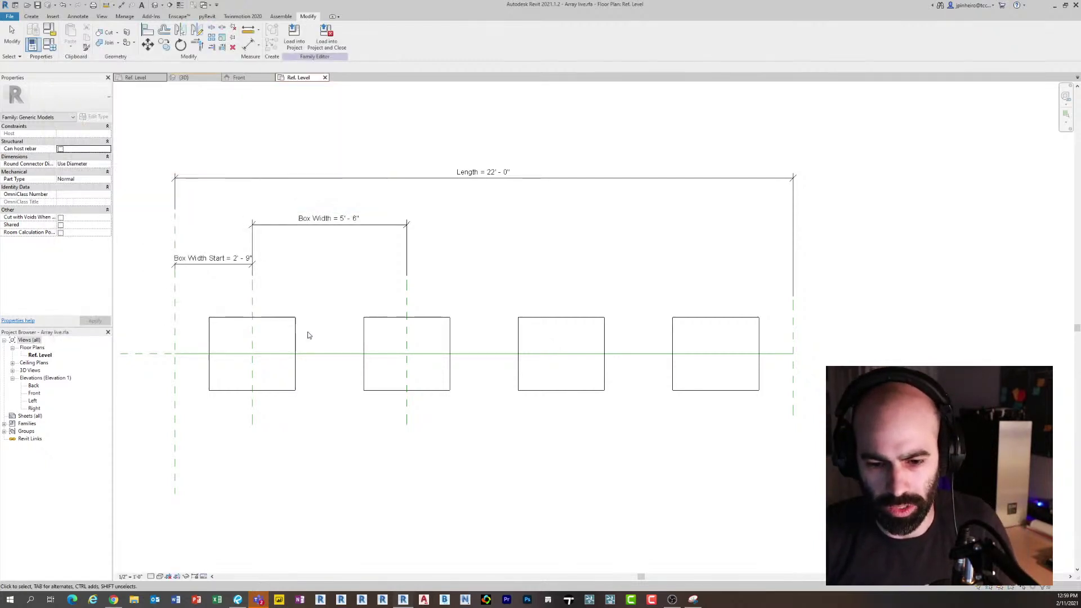
Inspect the Number of Boxes label on the array by selecting the first box's group
click(296, 335)
scroll(304, 349, up, 3)
middle_drag(355, 432, 300, 446)
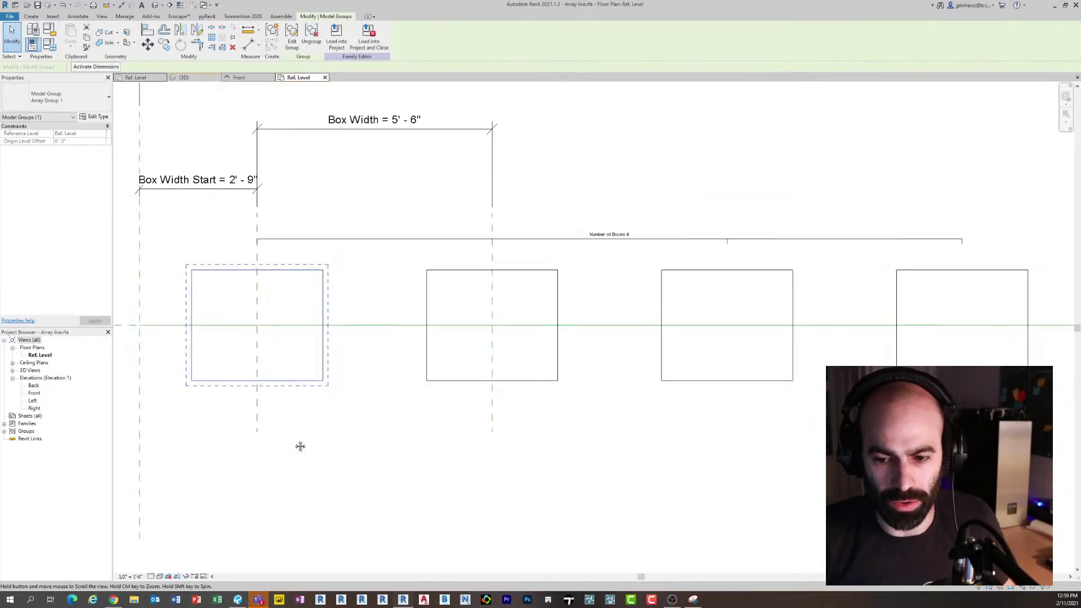
scroll(300, 447, down, 1)
click(334, 444)
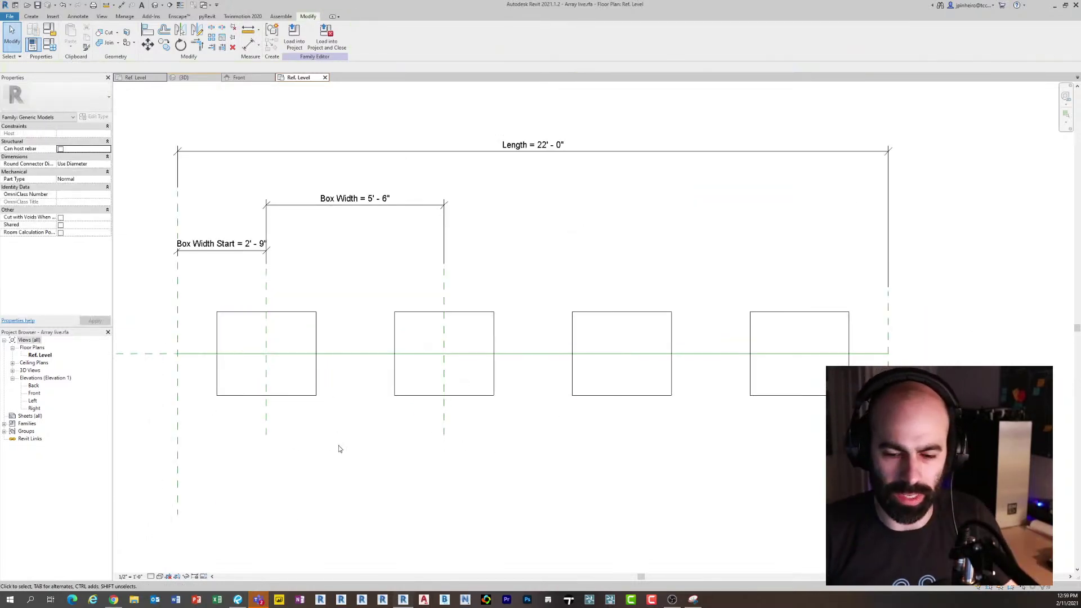
scroll(338, 453, up, 1)
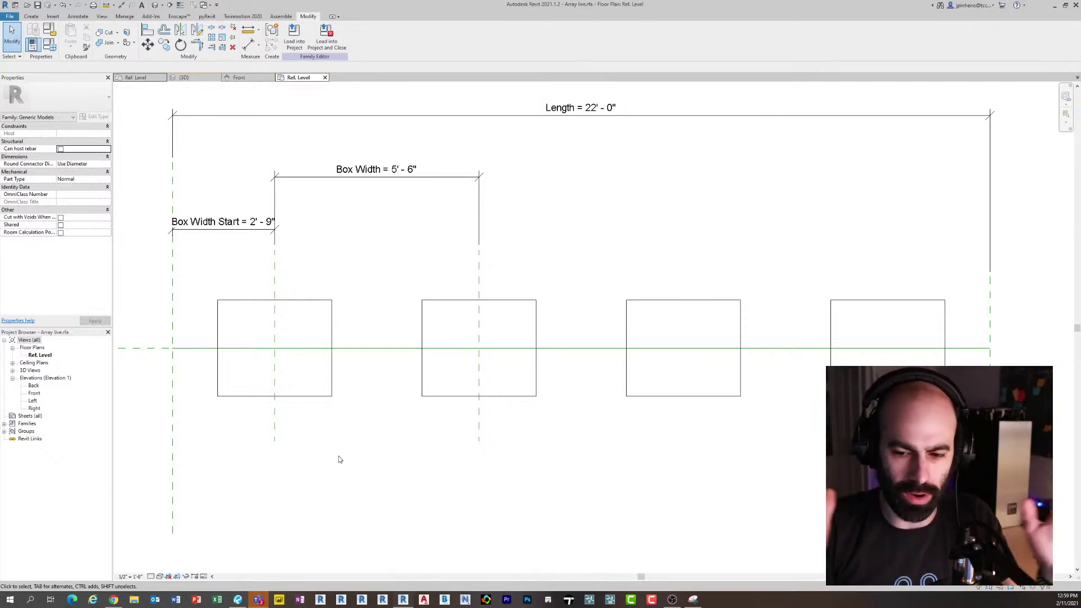
scroll(339, 456, down, 2)
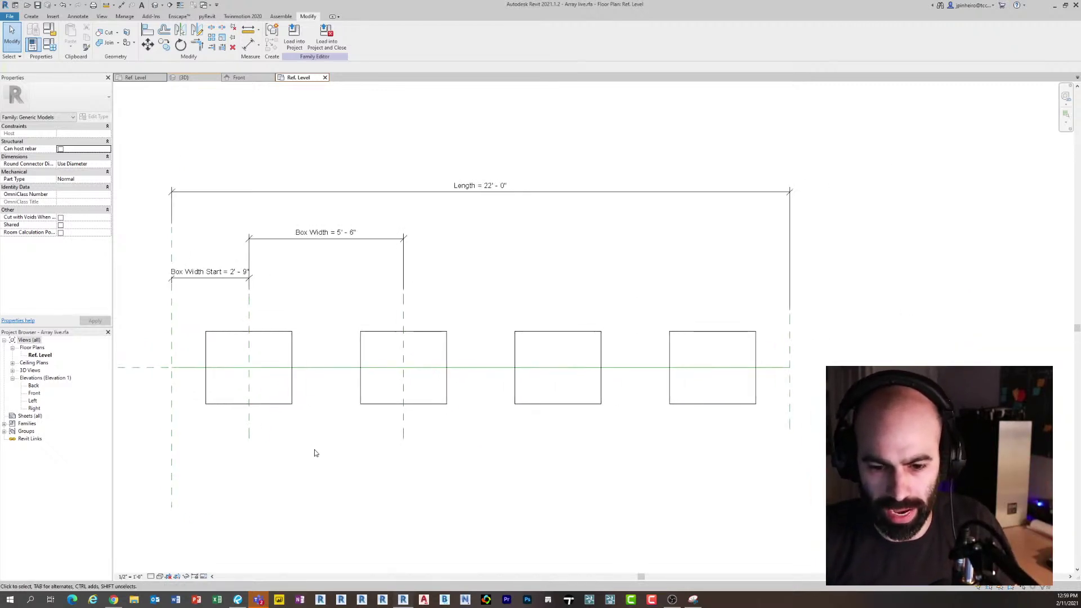
scroll(315, 453, up, 1)
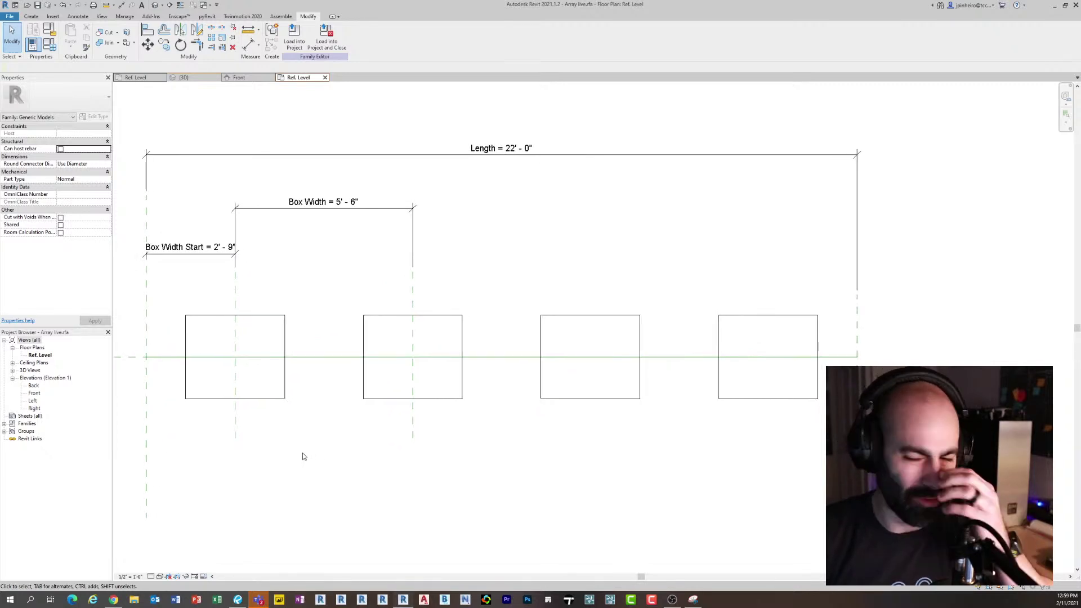
middle_drag(272, 445, 248, 446)
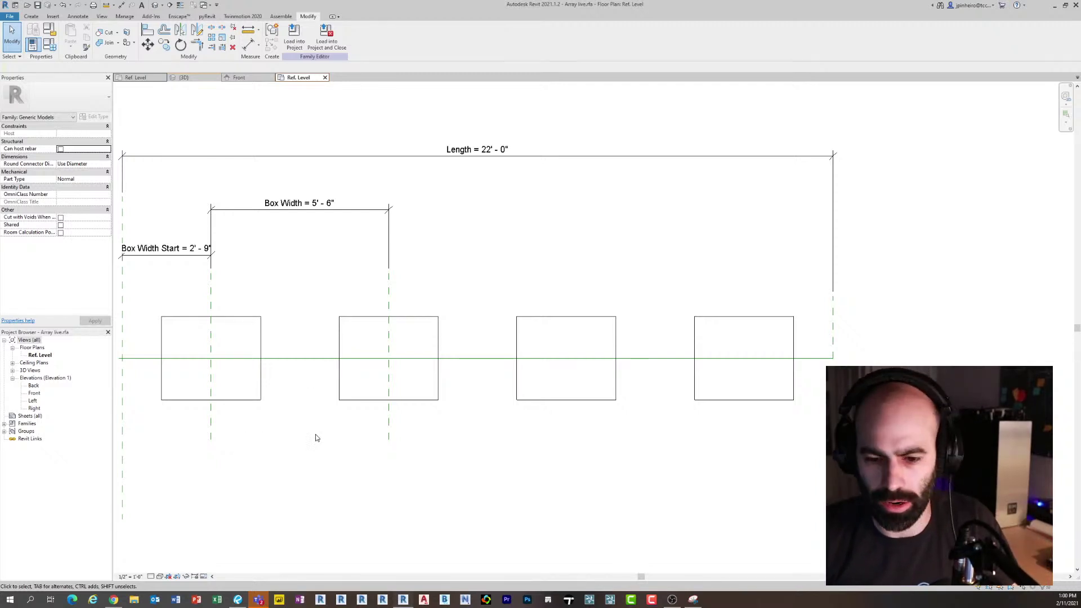
middle_drag(316, 434, 336, 439)
middle_drag(162, 89, 210, 92)
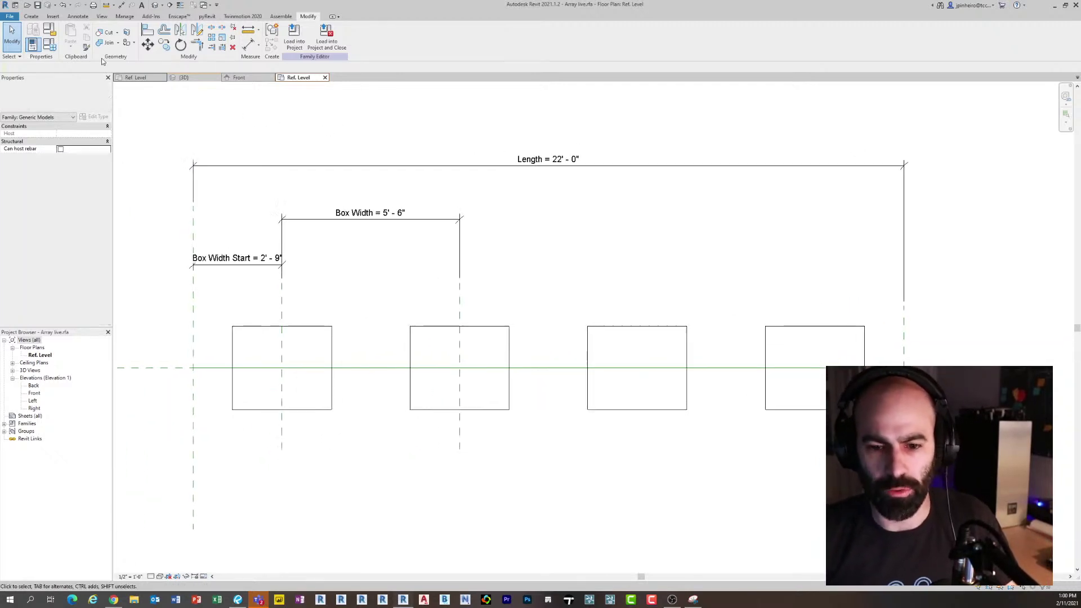
middle_drag(330, 149, 437, 121)
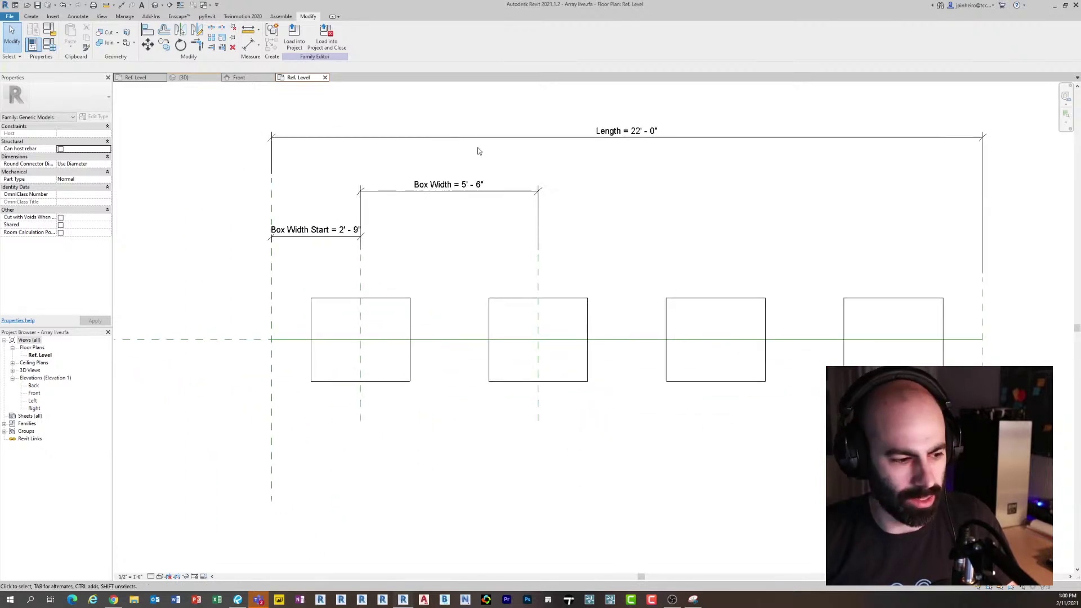
scroll(512, 174, down, 1)
scroll(621, 161, down, 1)
middle_drag(621, 161, 664, 162)
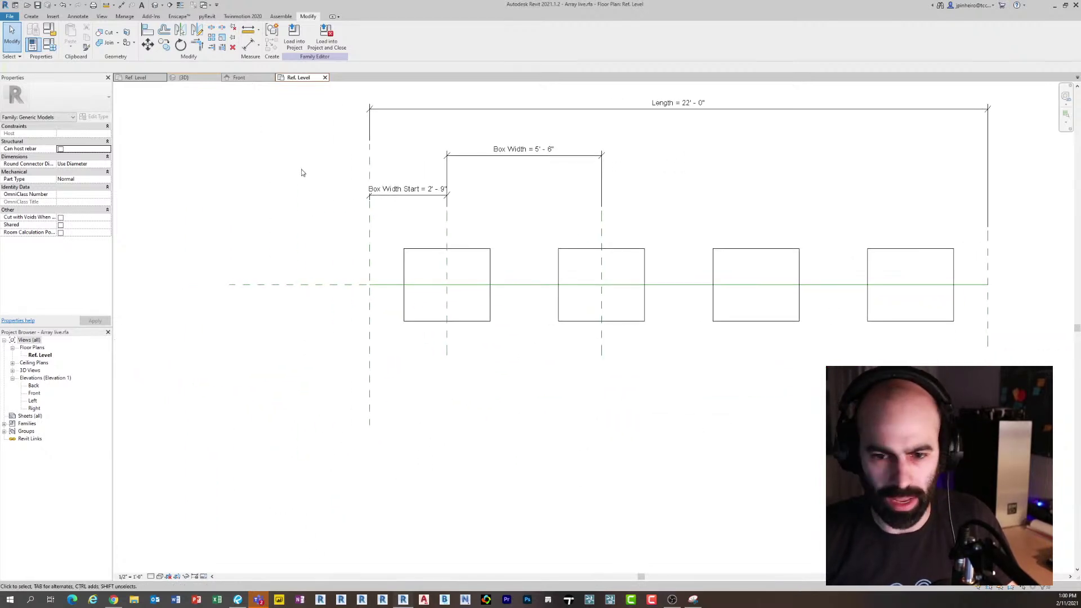
Set the Number of Boxes parameter to 8 in the family types and apply it to the array
click(55, 47)
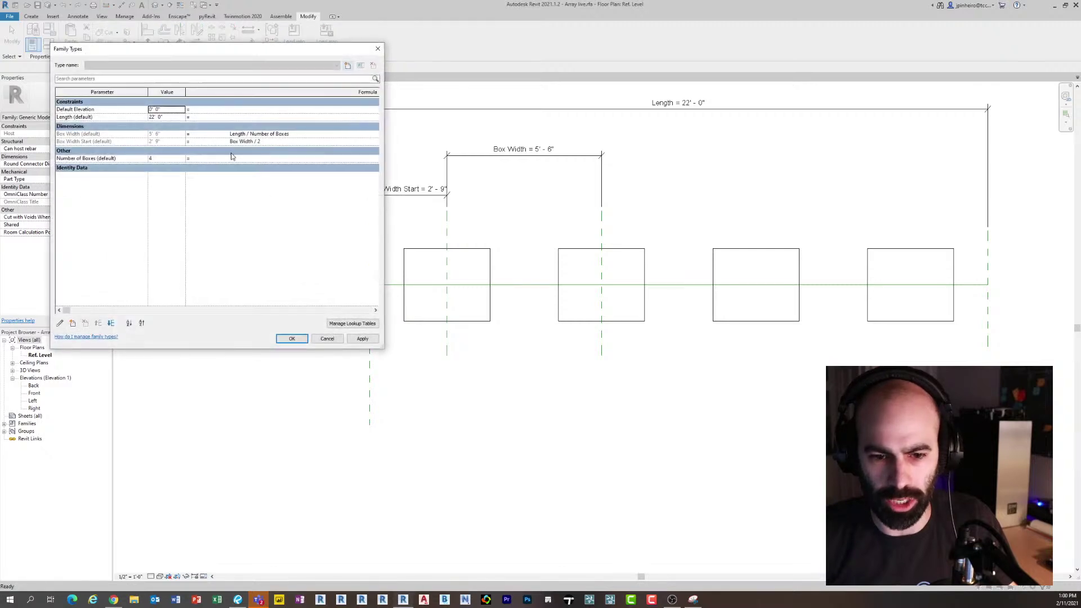
drag(216, 47, 233, 207)
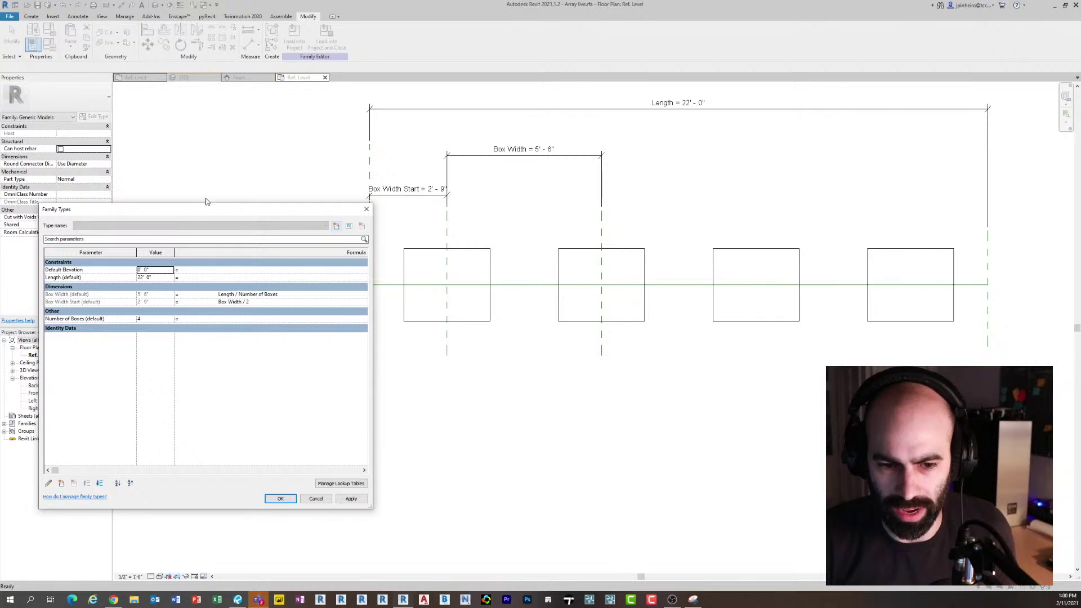
click(156, 314)
click(158, 310)
click(158, 319)
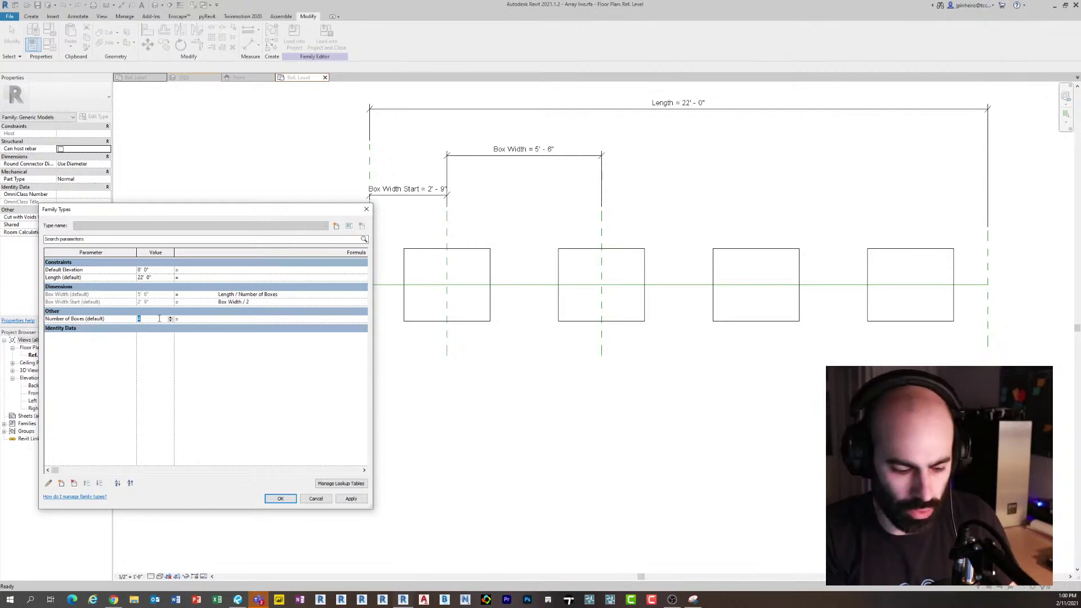
click(352, 499)
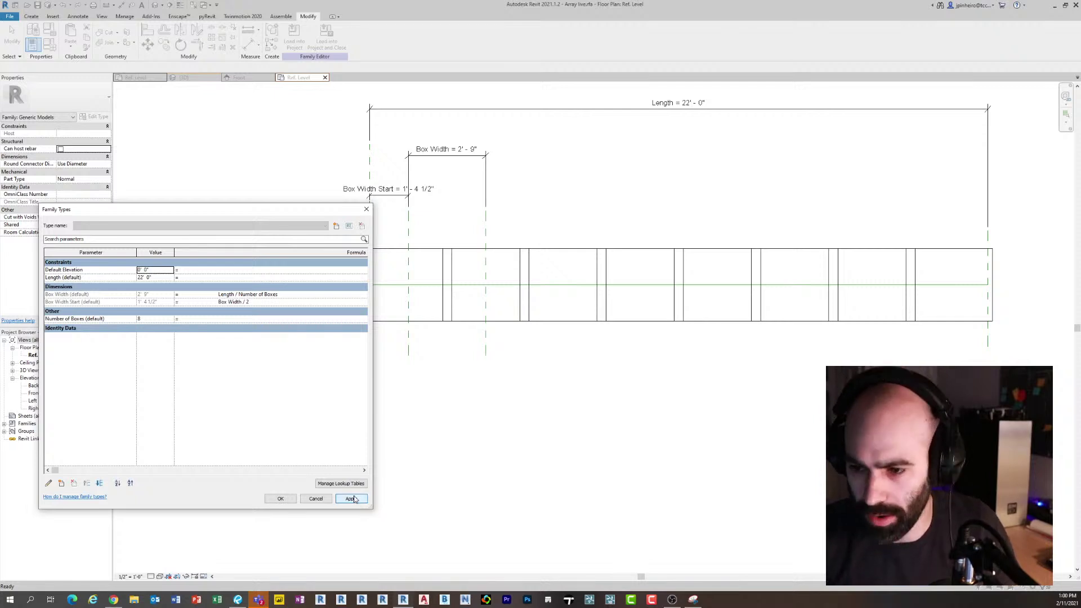
Set the Number of Boxes parameter to 6, apply it to the array and close the family types
click(151, 319)
text(6)
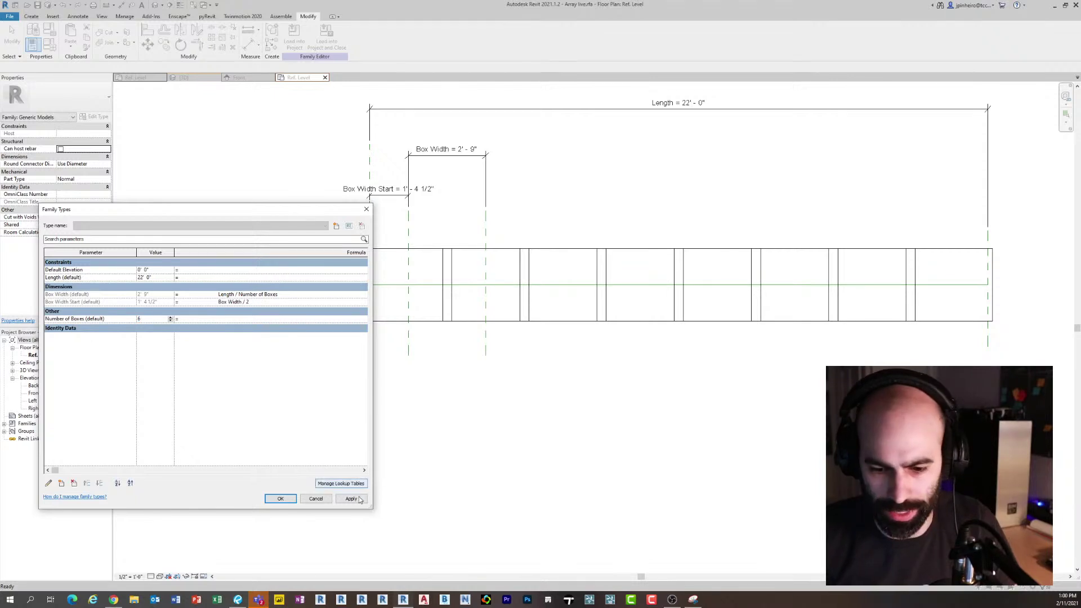
click(351, 499)
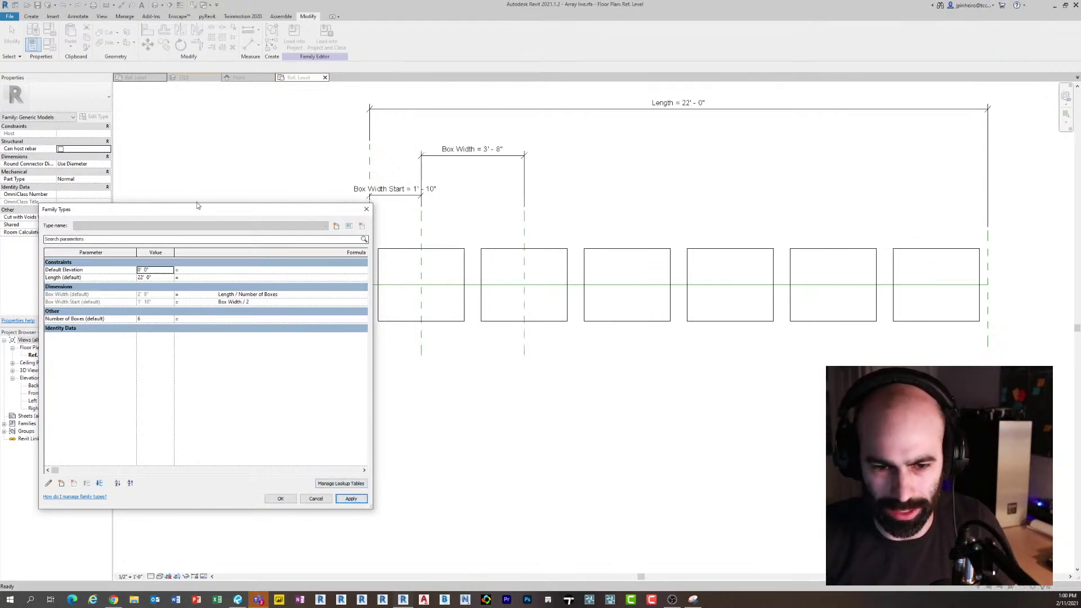
drag(198, 208, 173, 230)
click(127, 341)
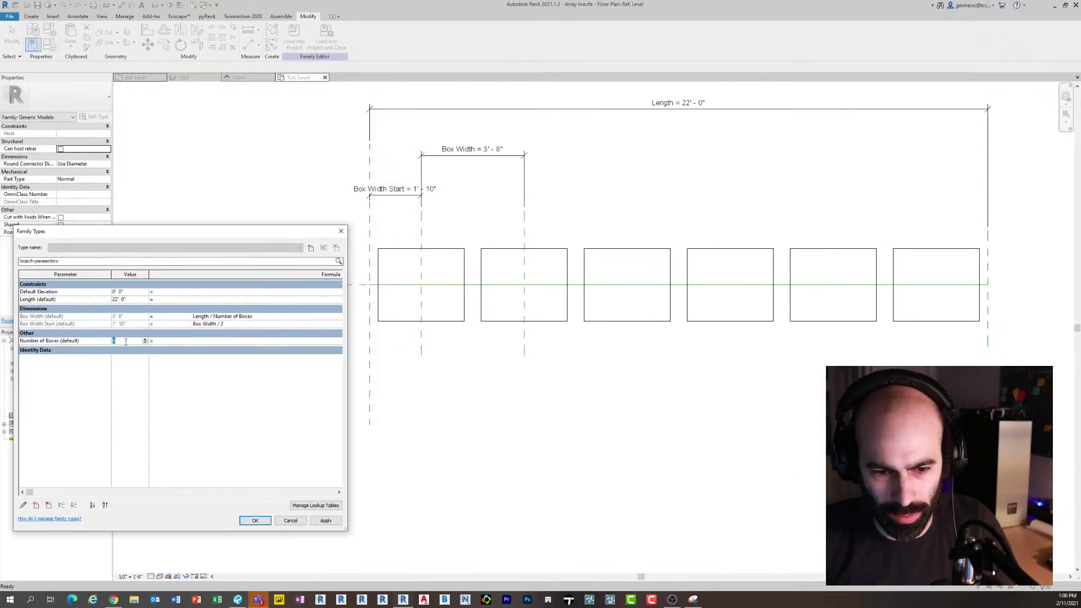
click(135, 299)
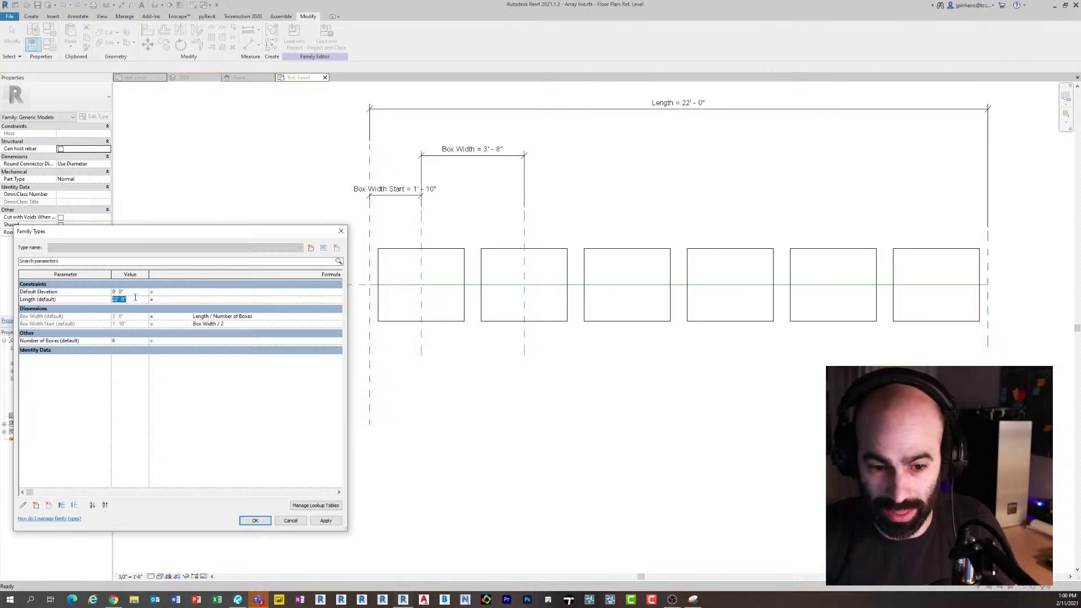
click(254, 521)
Move the Right reference plane outward to stretch the family's overall Length to about 30' 5"
scroll(613, 466, down, 4)
middle_drag(613, 466, 424, 467)
scroll(678, 332, up, 3)
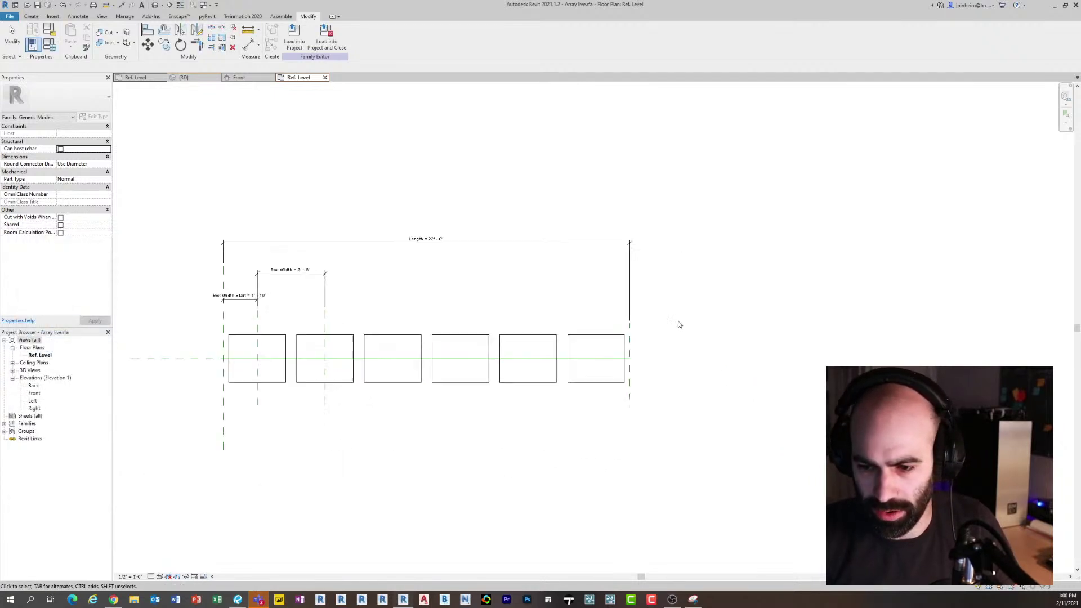
middle_drag(643, 340, 738, 254)
click(723, 319)
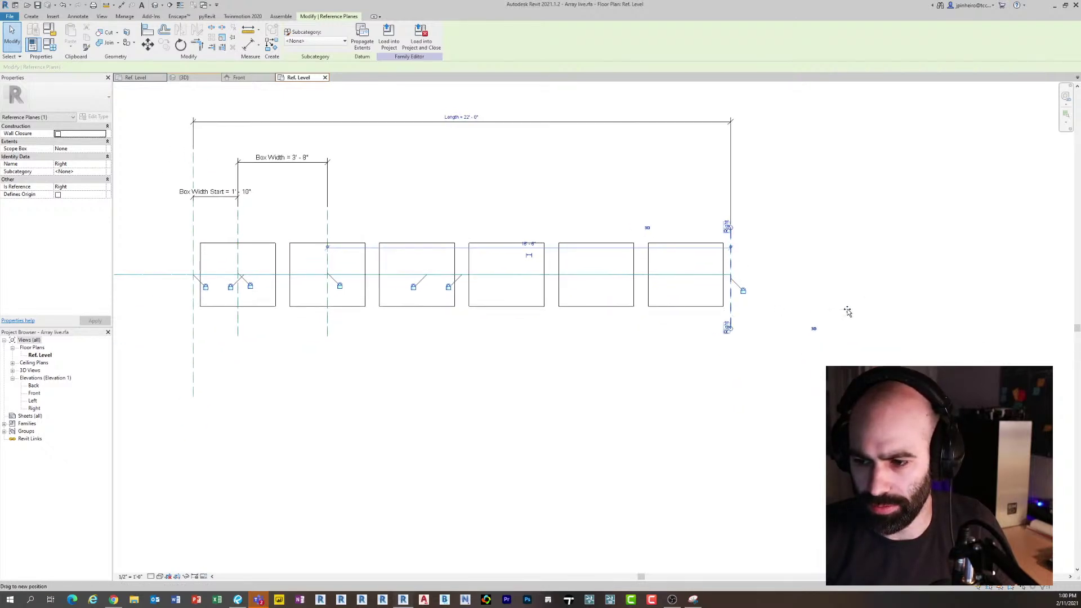
drag(847, 311, 934, 313)
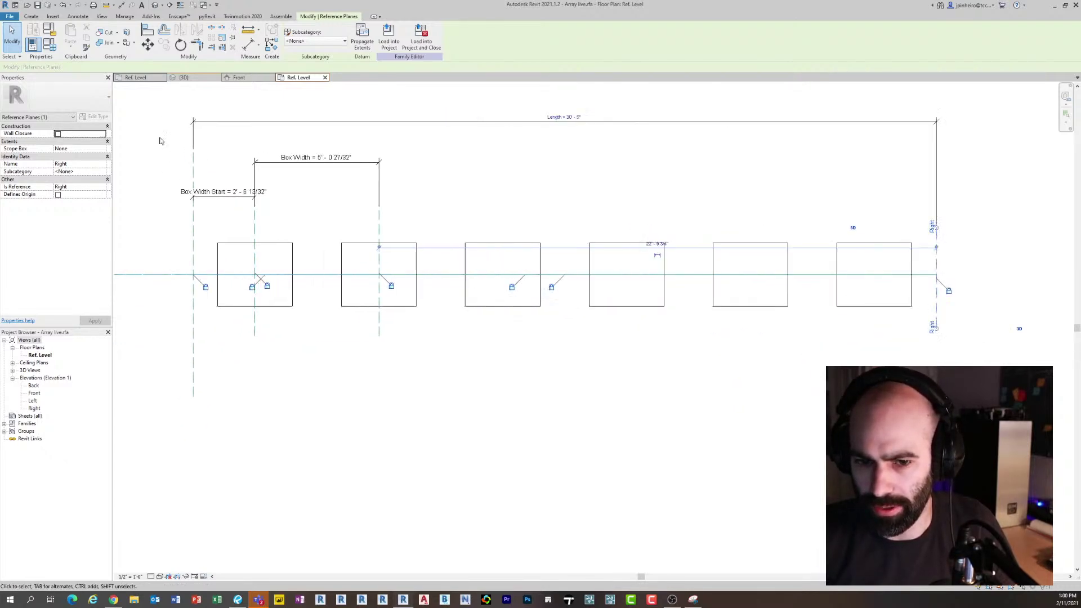
click(155, 193)
Examine the spacing of the boxes and the Box Width dimensions along the stretched array
scroll(155, 193, up, 1)
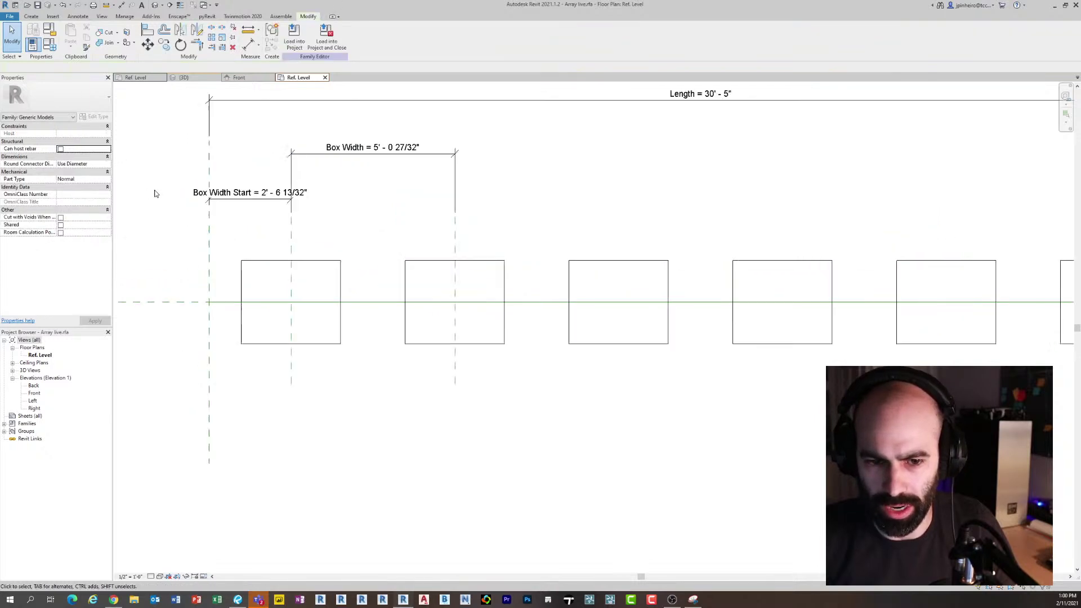
scroll(169, 226, down, 4)
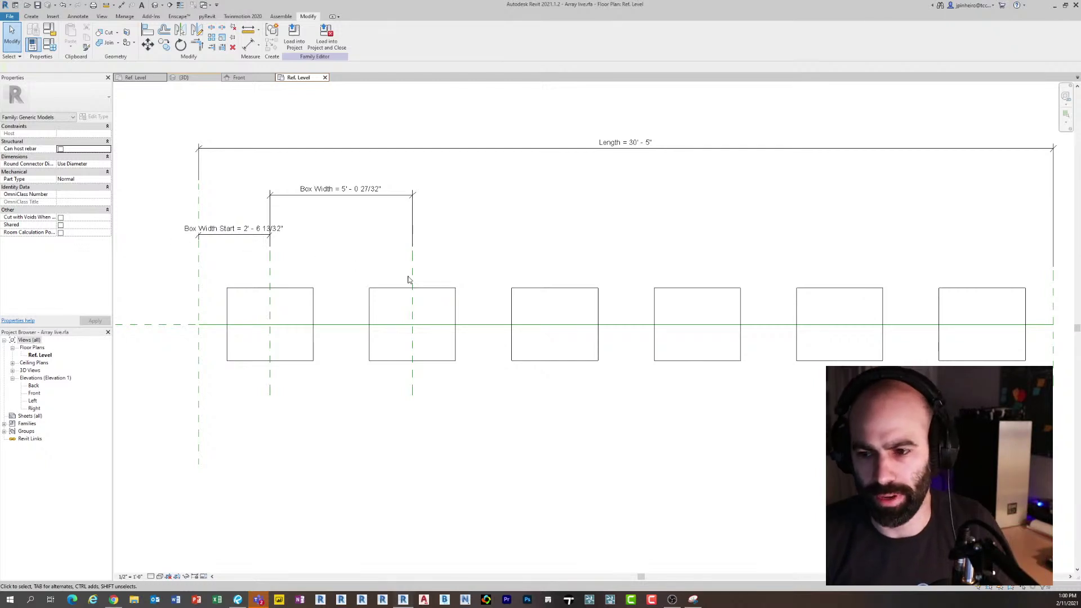
scroll(412, 280, down, 1)
middle_drag(493, 272, 456, 268)
scroll(289, 289, up, 2)
middle_drag(308, 288, 274, 280)
scroll(289, 271, down, 1)
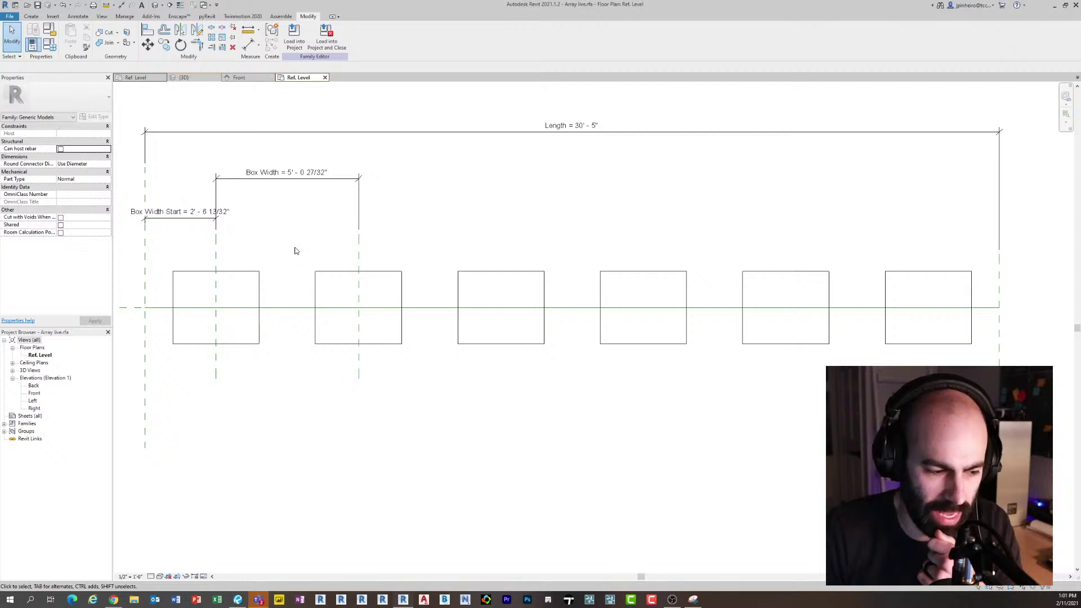
scroll(318, 188, down, 1)
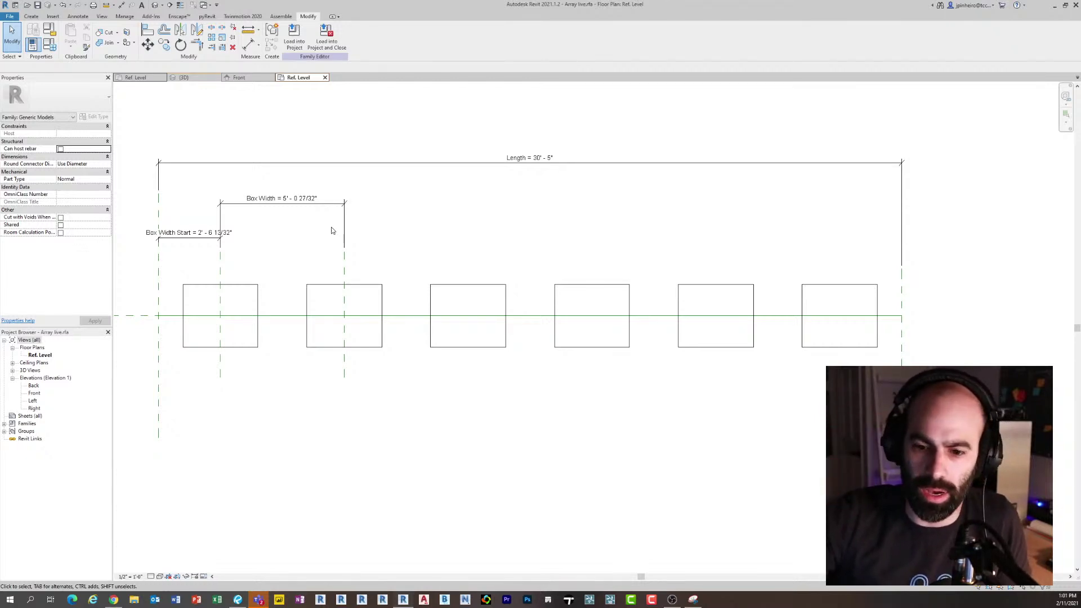
Open the family types and enlarge the window and parameter text for reading the formulas
click(49, 46)
drag(223, 228, 260, 112)
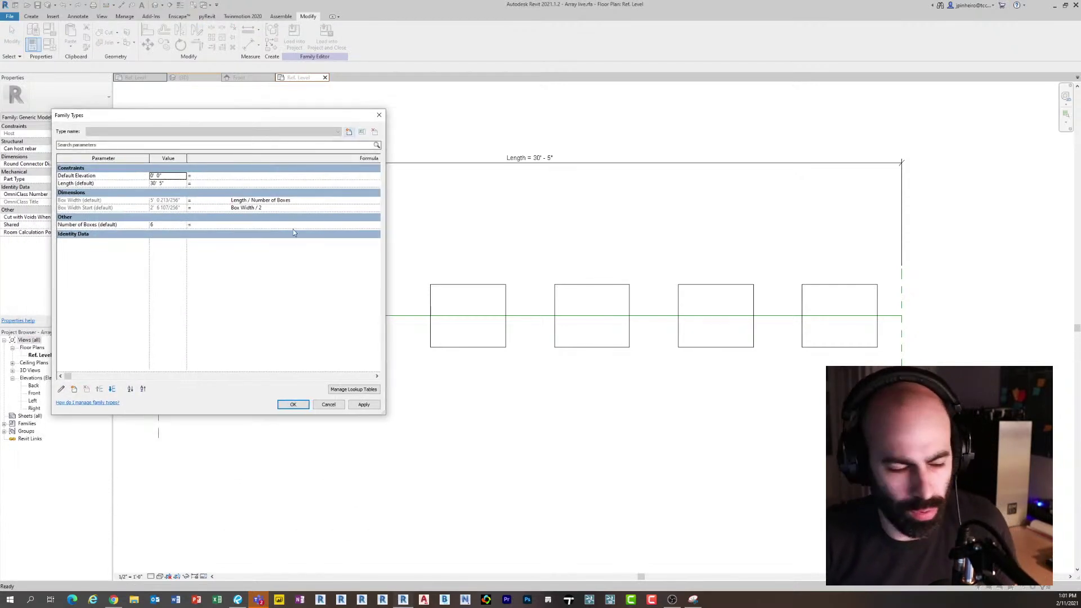
drag(382, 413, 433, 459)
ctrl+scroll(217, 239, down, 2)
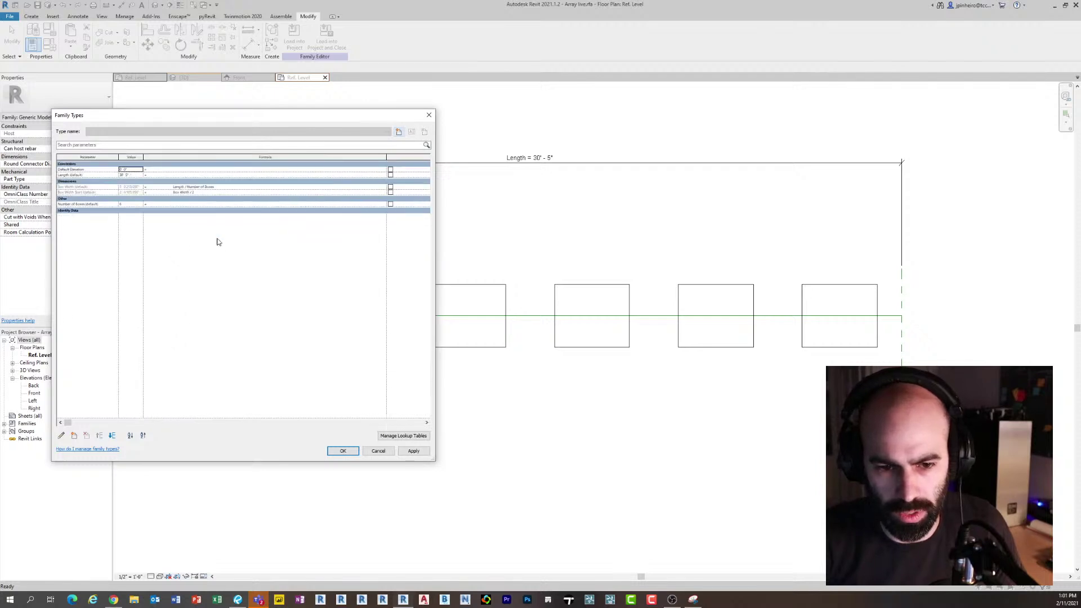
ctrl+scroll(296, 280, up, 4)
ctrl+scroll(298, 283, down, 1)
drag(283, 115, 264, 110)
drag(415, 454, 462, 472)
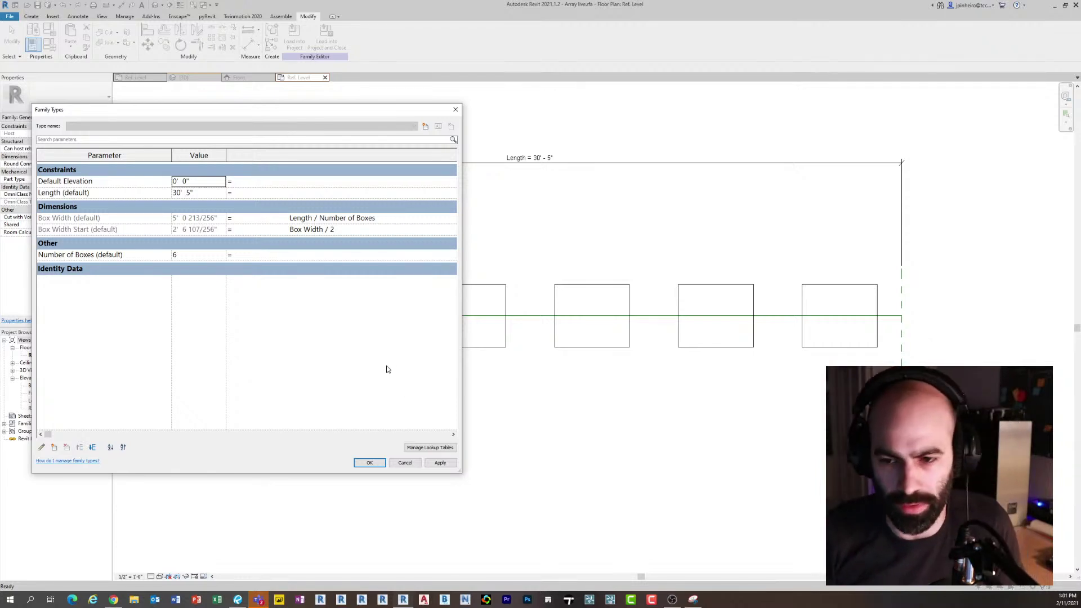
Examine the Box Width formula alongside the family's parameter names and values
click(387, 219)
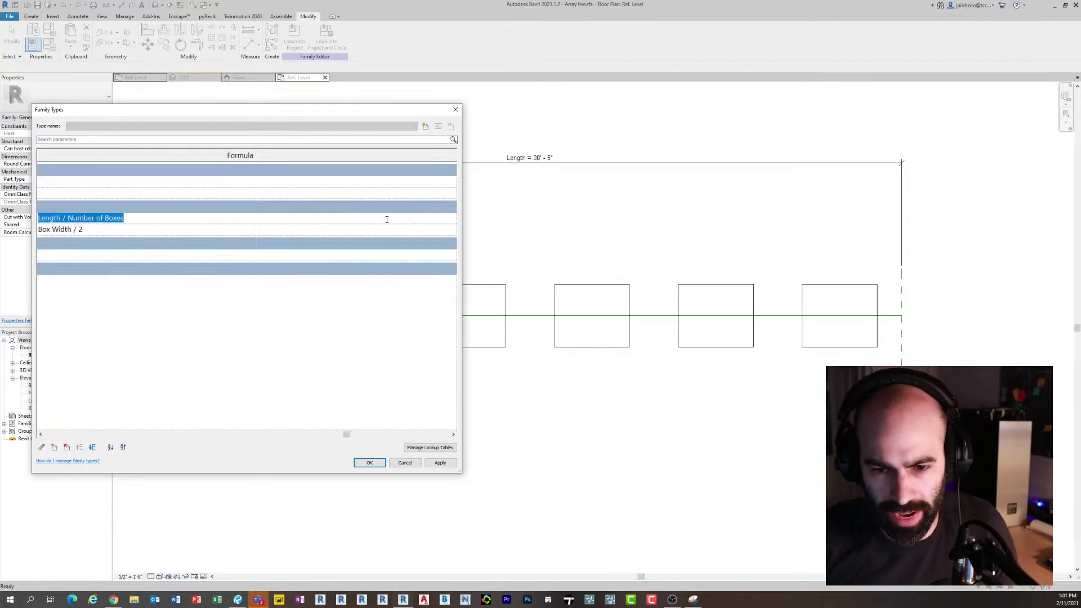
click(307, 435)
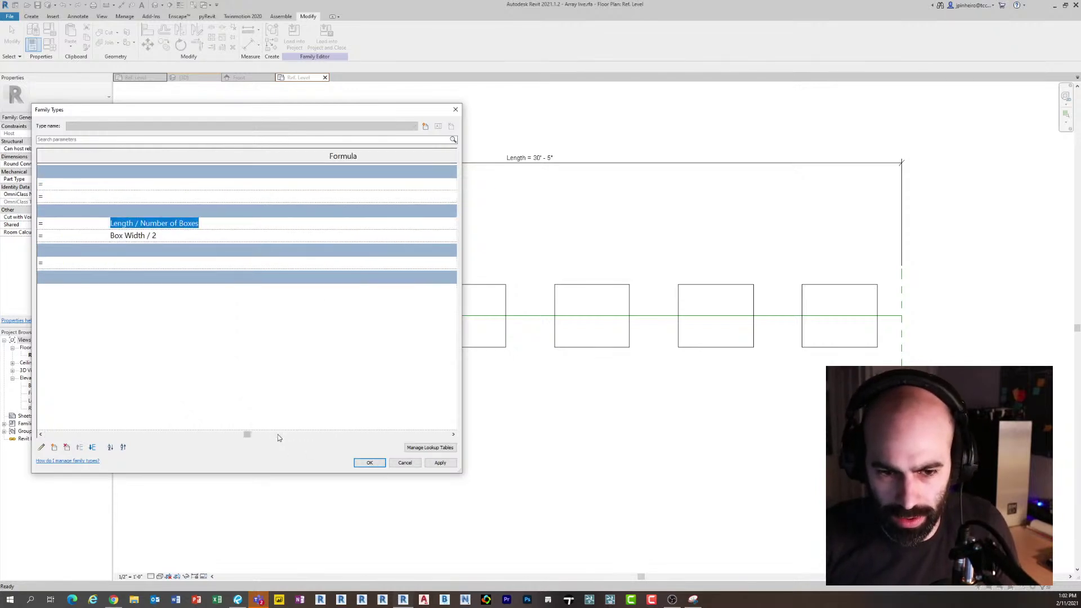
click(247, 433)
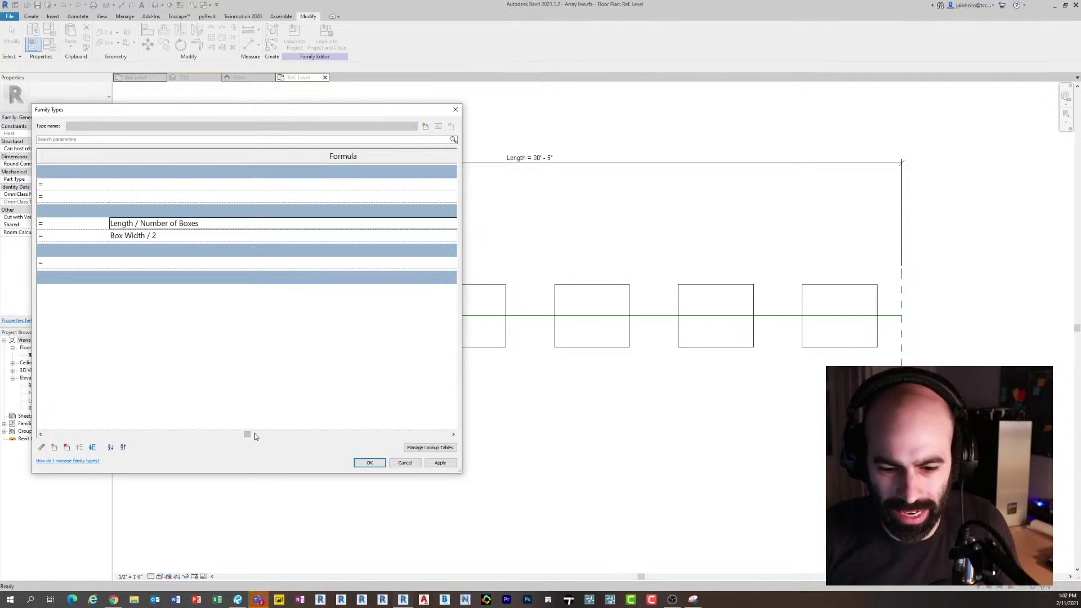
drag(254, 437, 63, 434)
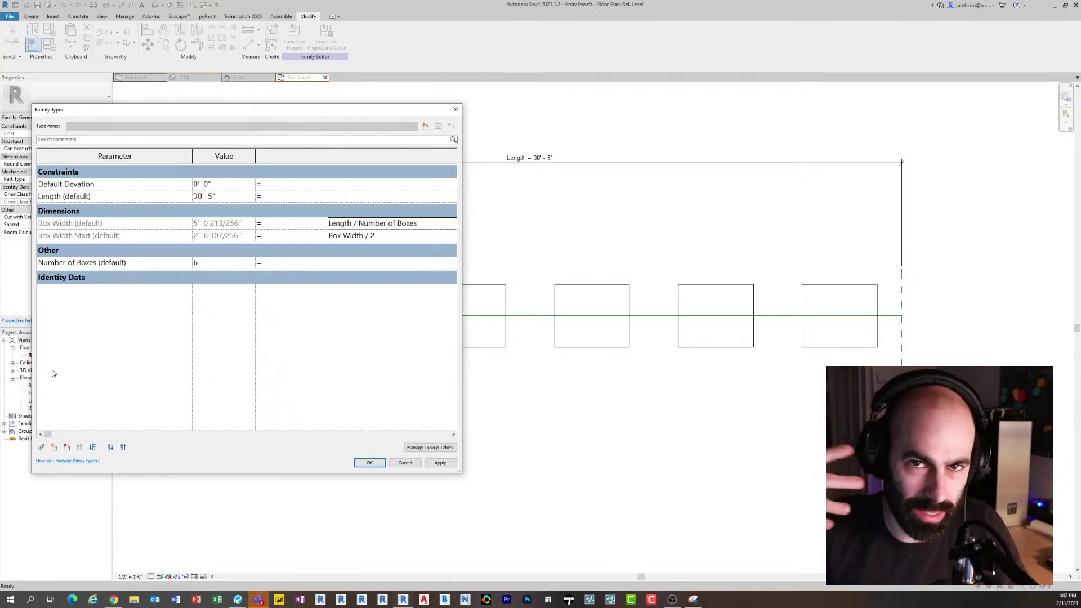
Enlarge the Family Types window and narrow the Formula column so parameter names, values and formulas fit together
click(428, 230)
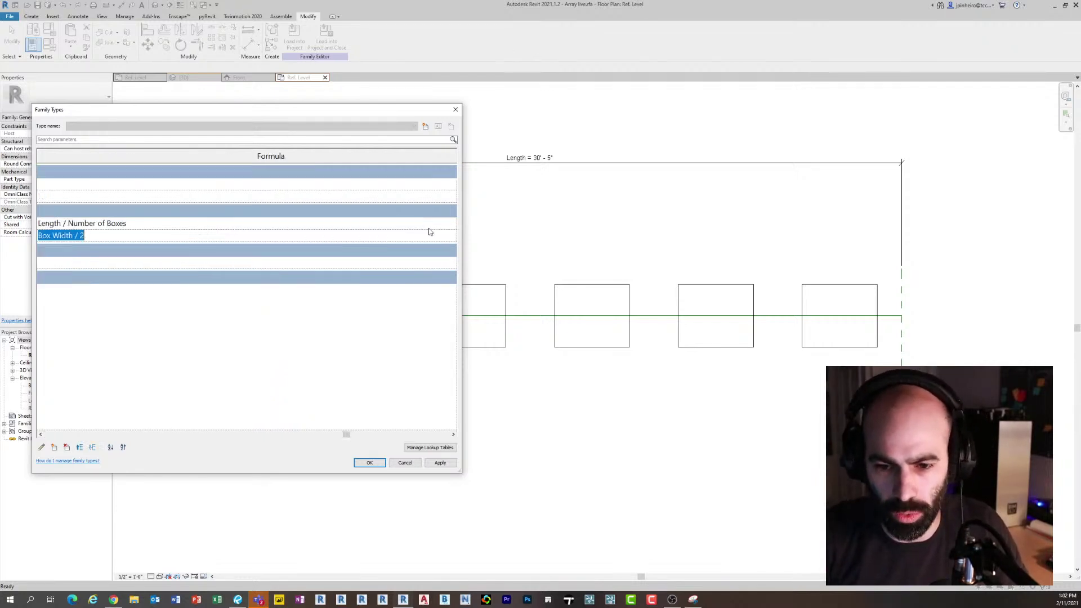
click(293, 227)
ctrl+scroll(340, 312, up, 2)
ctrl+scroll(340, 314, down, 1)
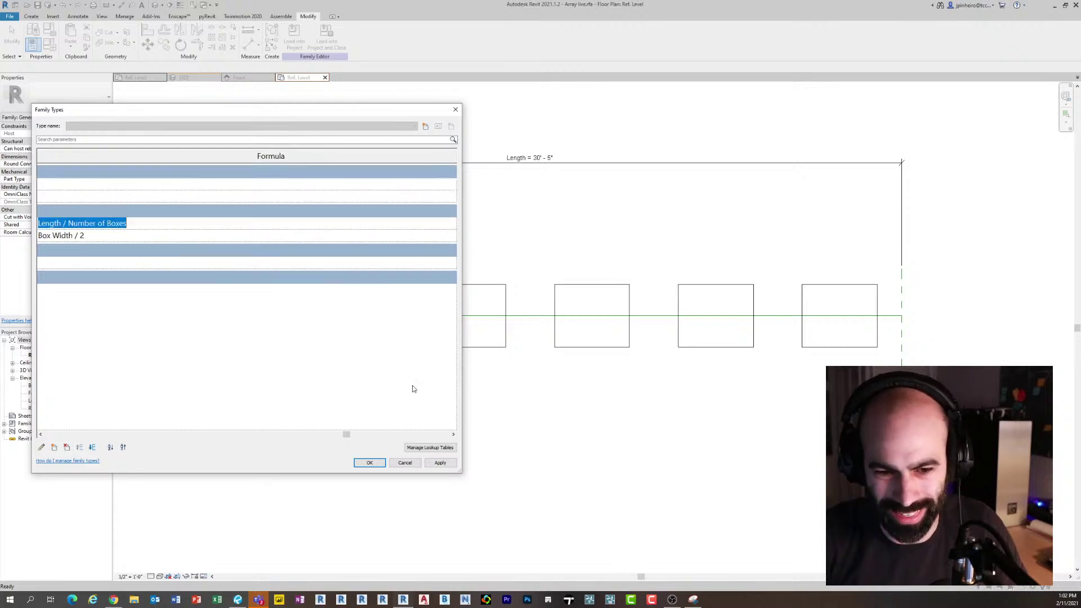
drag(463, 473, 574, 529)
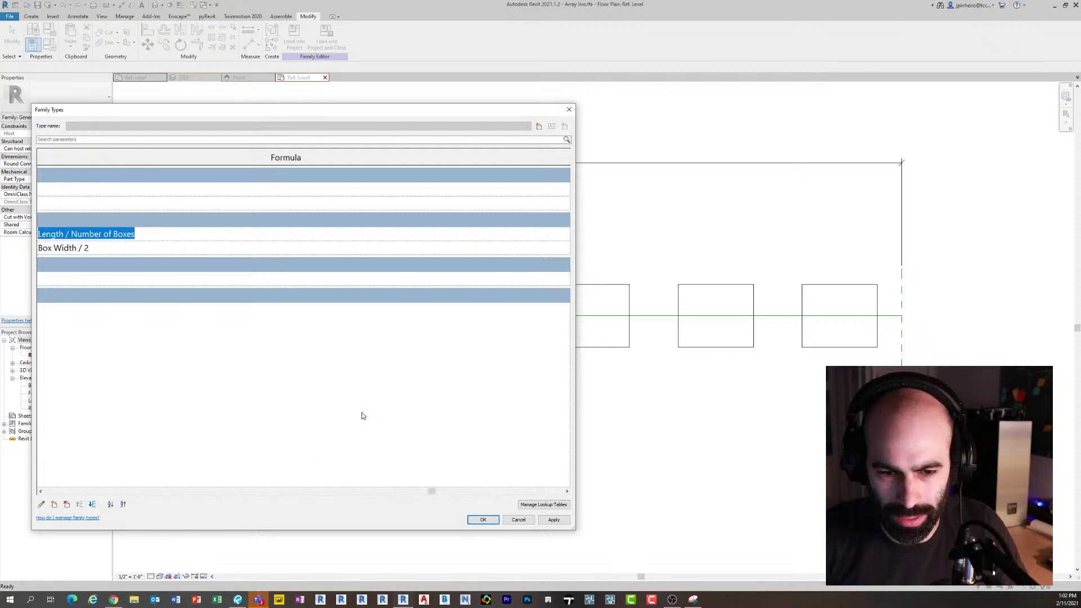
ctrl+scroll(489, 275, down, 3)
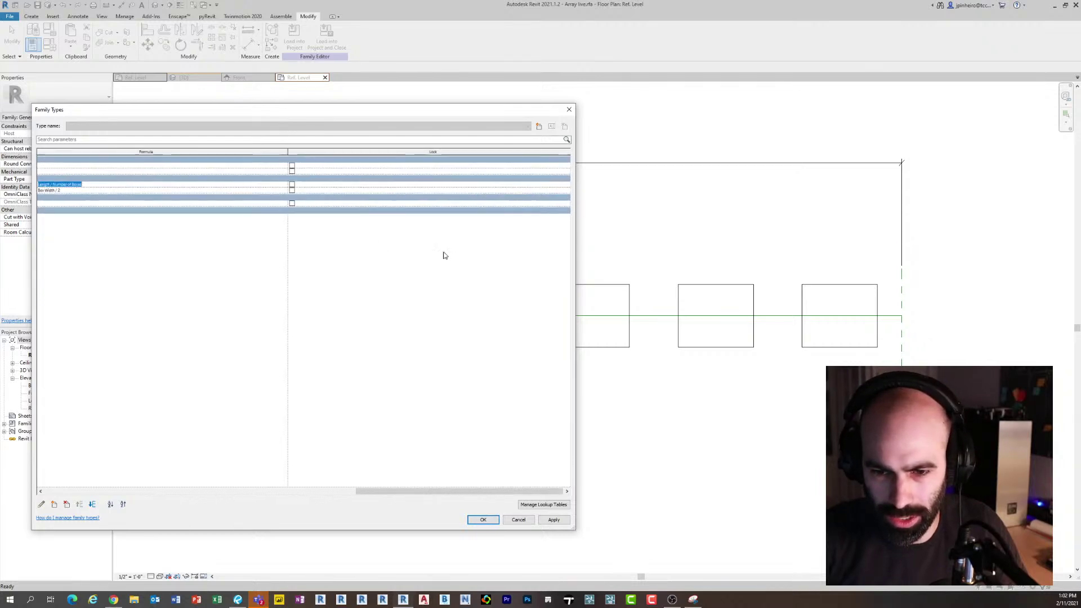
drag(288, 152, 115, 152)
ctrl+scroll(125, 244, up, 4)
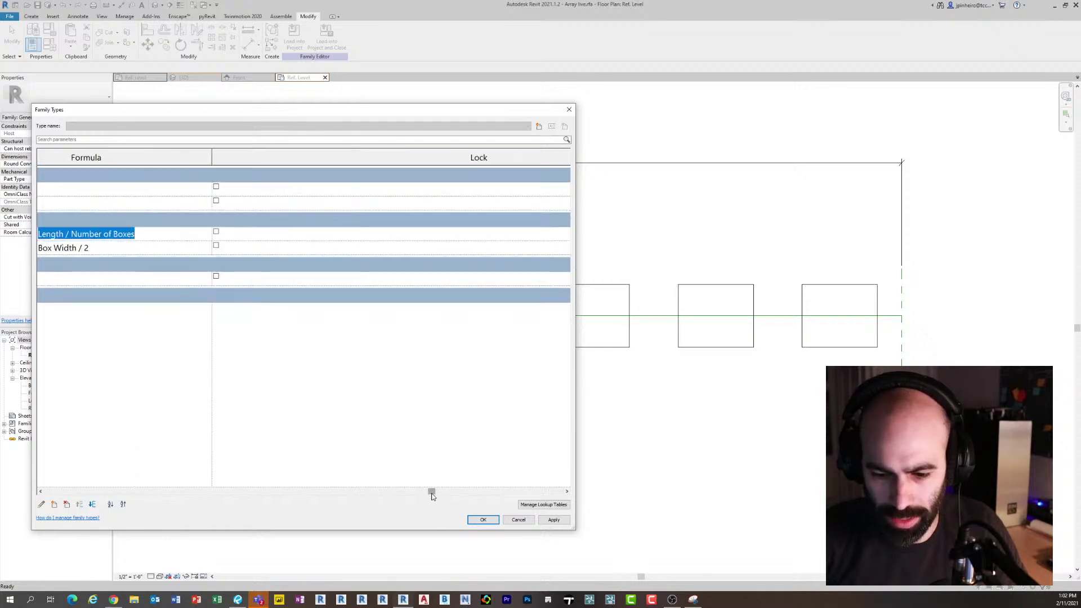
drag(432, 494, 50, 490)
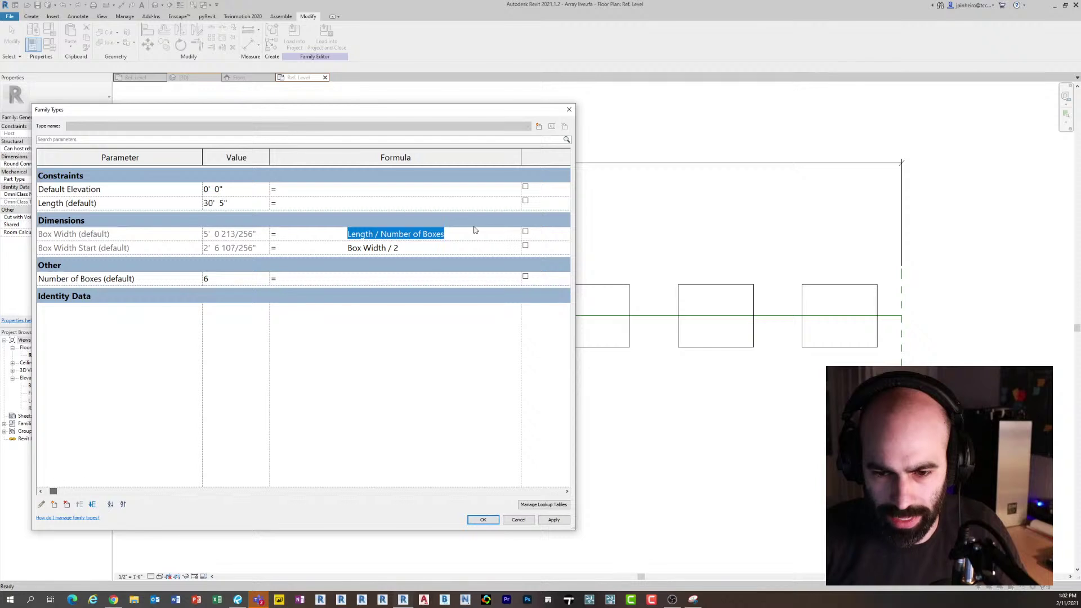
click(415, 248)
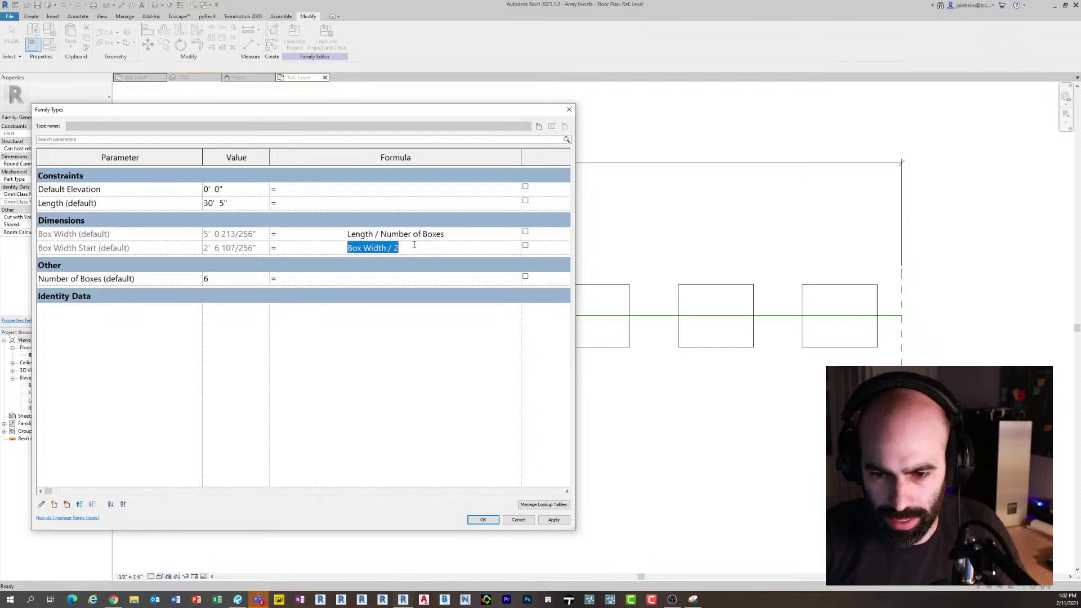
click(458, 233)
drag(459, 233, 288, 251)
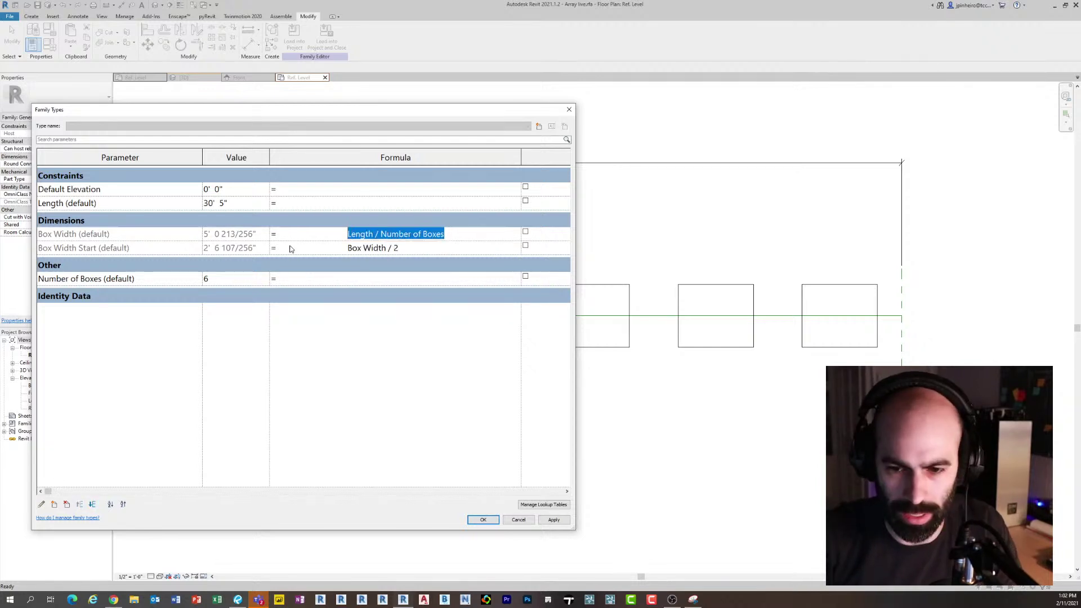
key(Delete)
click(364, 276)
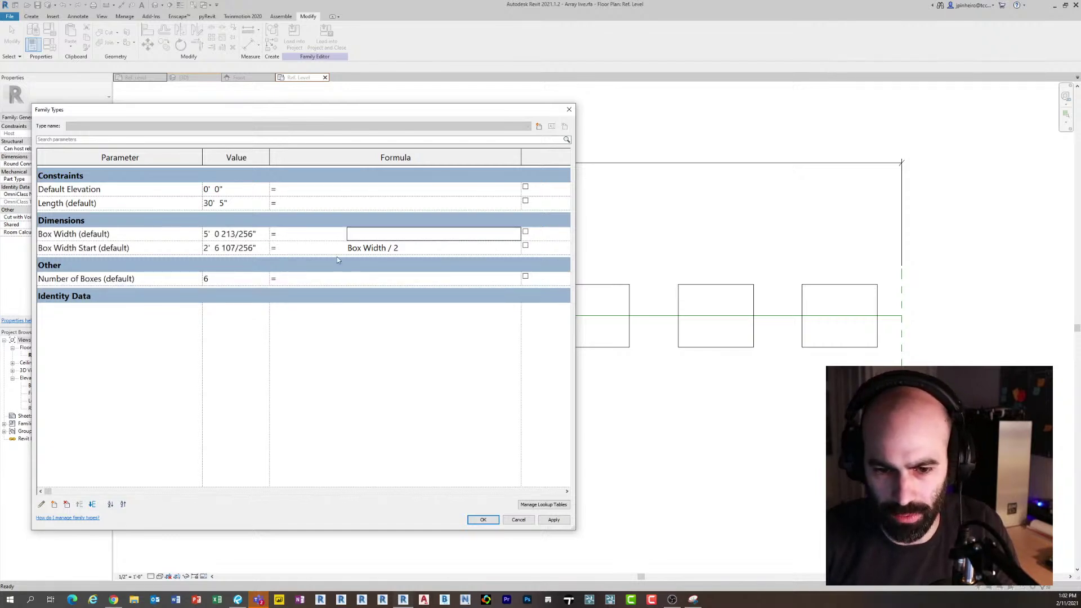
drag(347, 109, 345, 92)
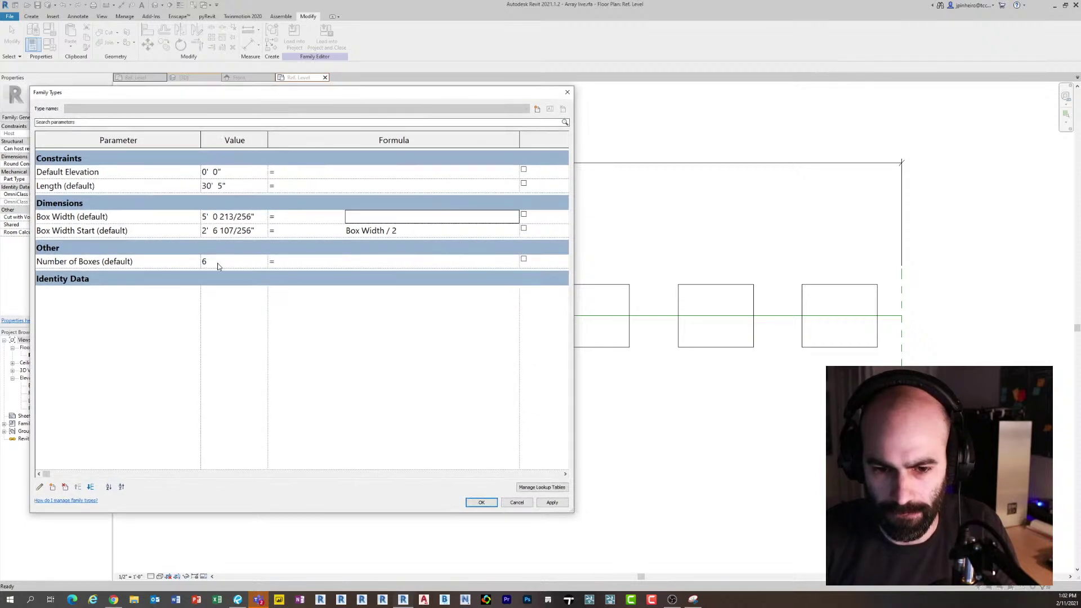
drag(389, 97, 398, 99)
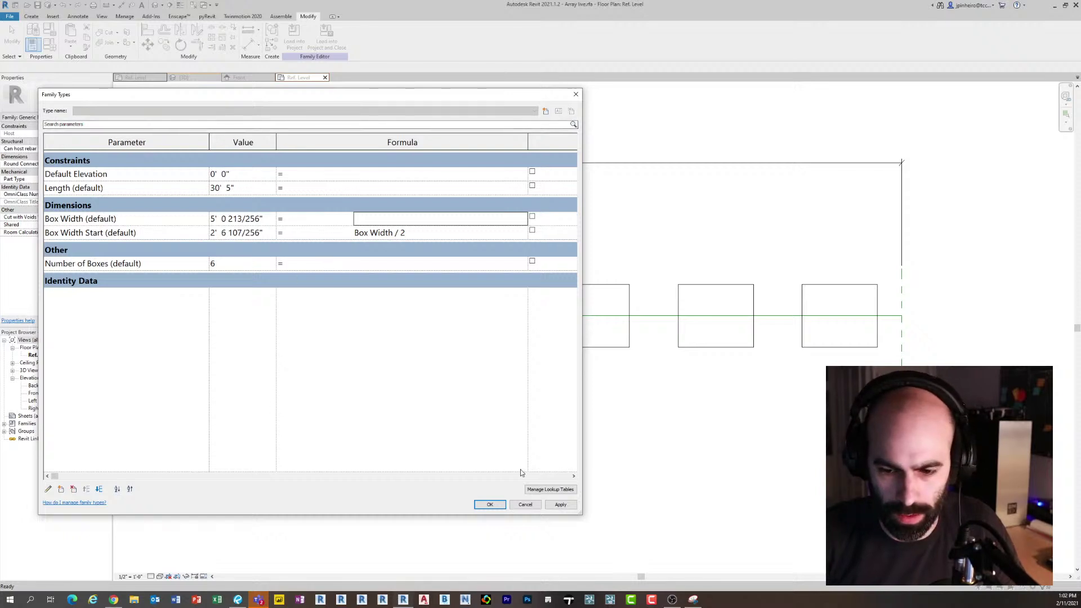
click(525, 504)
Reopen the family types, enlarge the parameter text and clear the Box Width formula
key(f)
key(t)
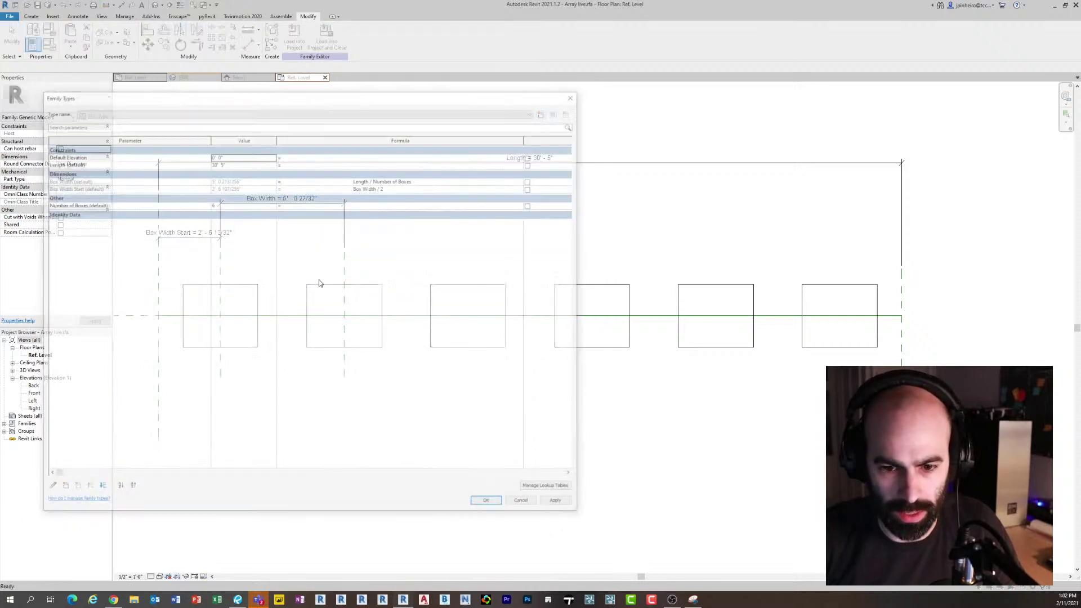
click(274, 204)
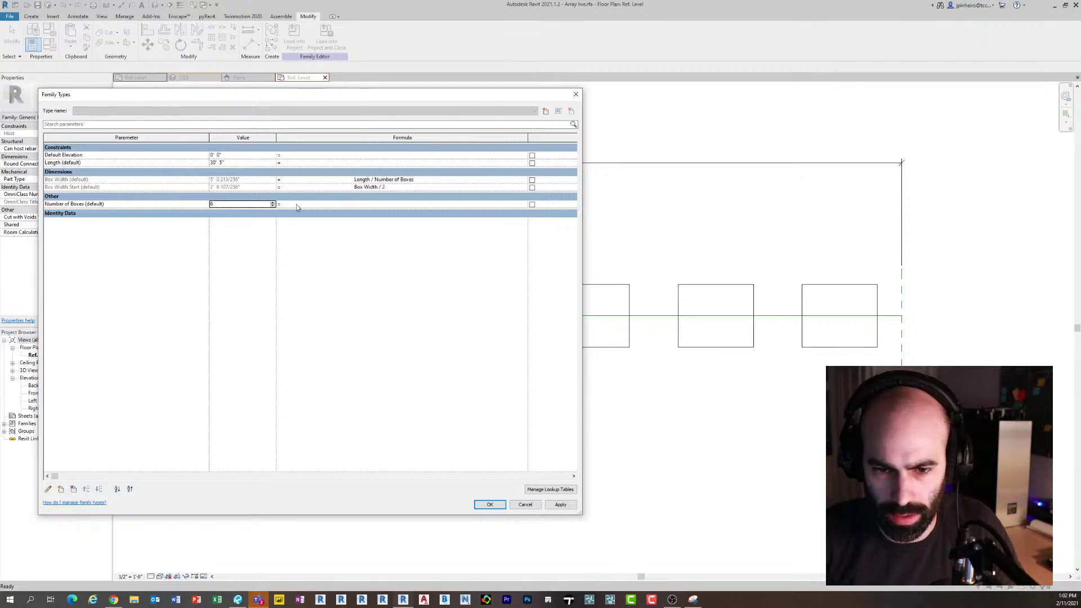
click(500, 206)
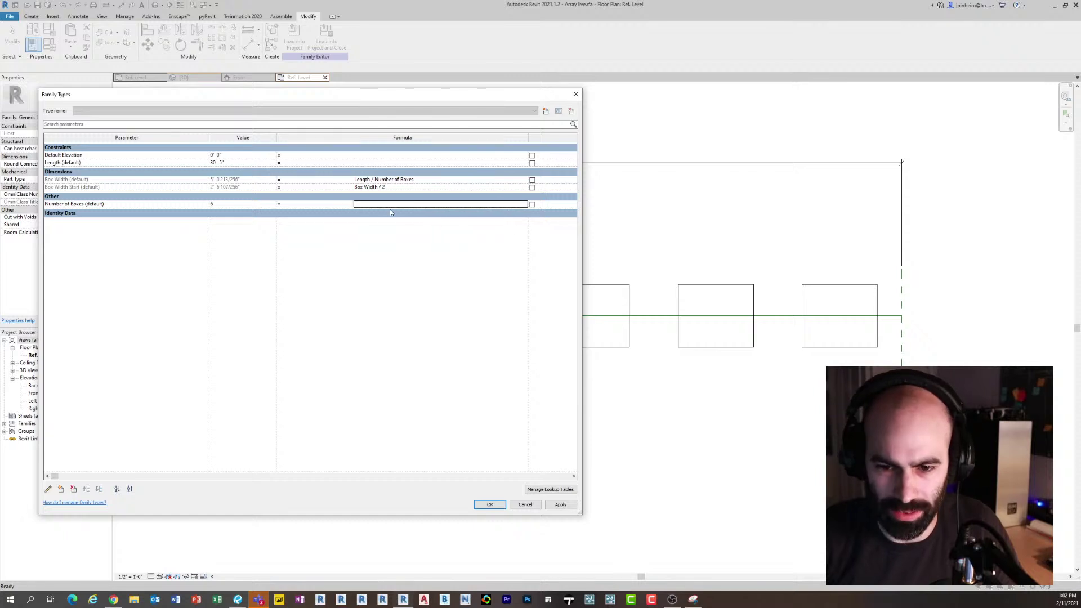
ctrl+scroll(388, 206, up, 3)
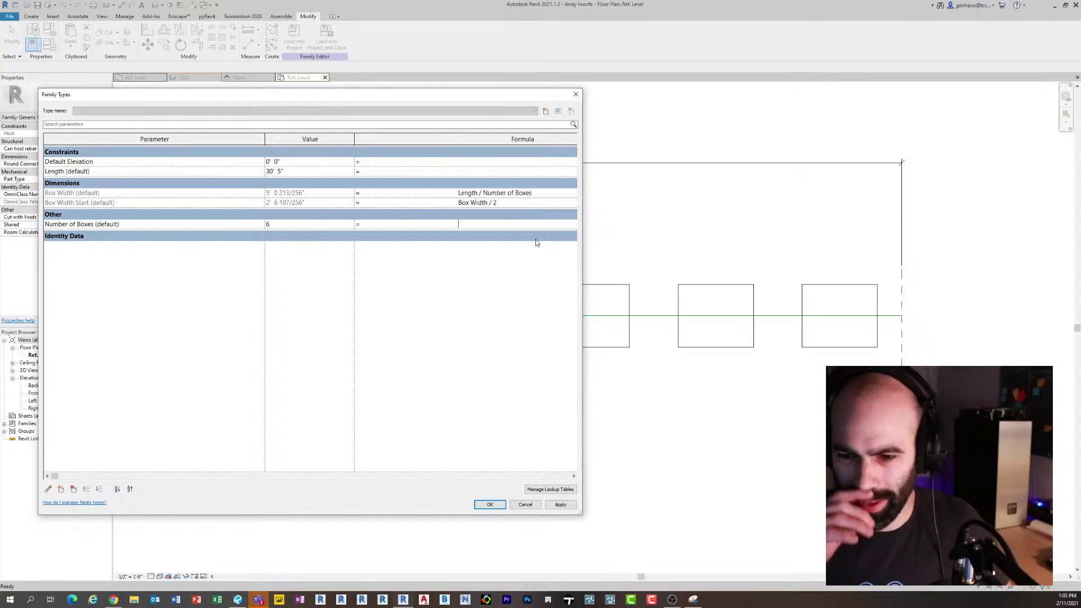
click(545, 194)
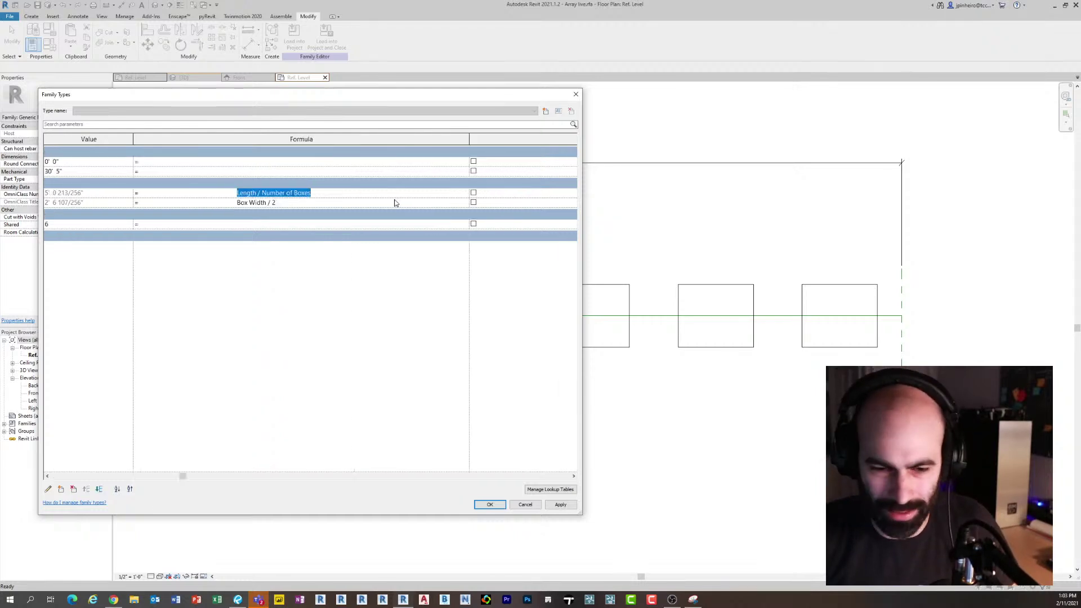
key(BackSpace)
Set the Number of Boxes formula to Length / Box Width, then apply and accept the family types changes
click(282, 218)
click(277, 218)
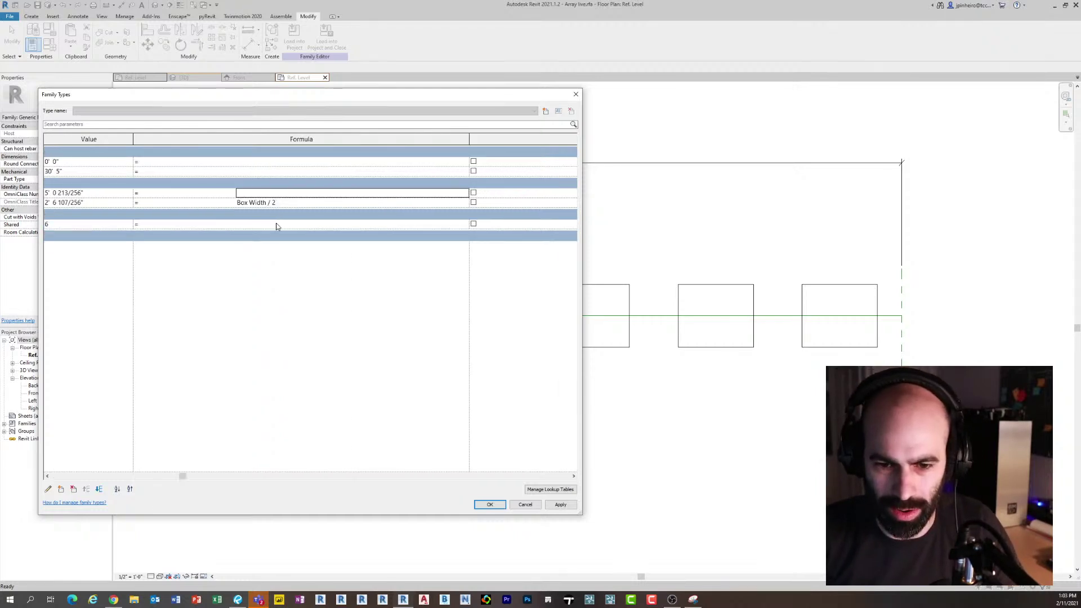
click(279, 224)
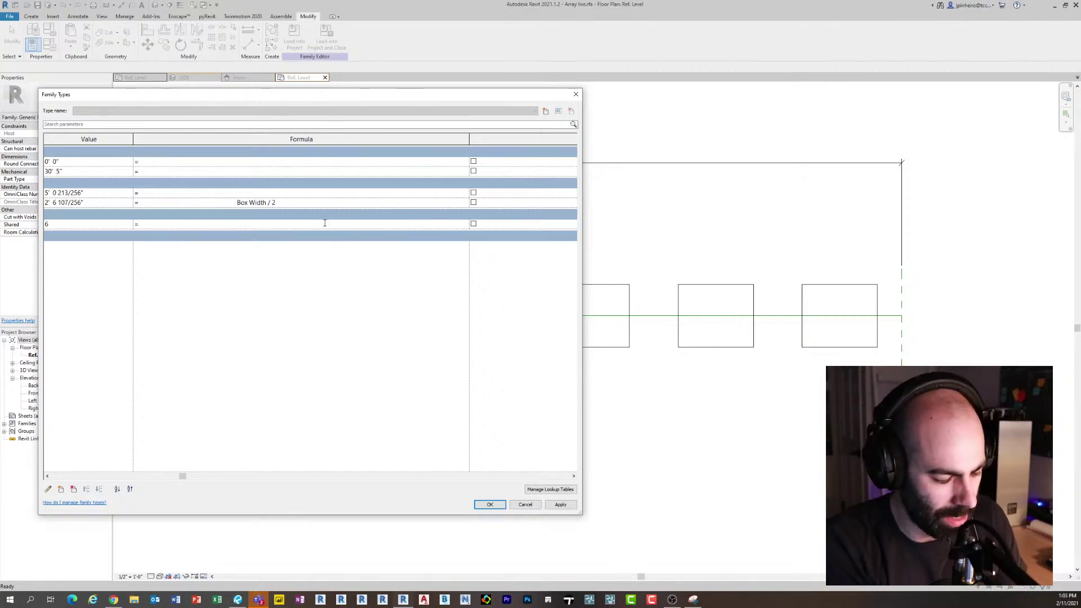
text(L)
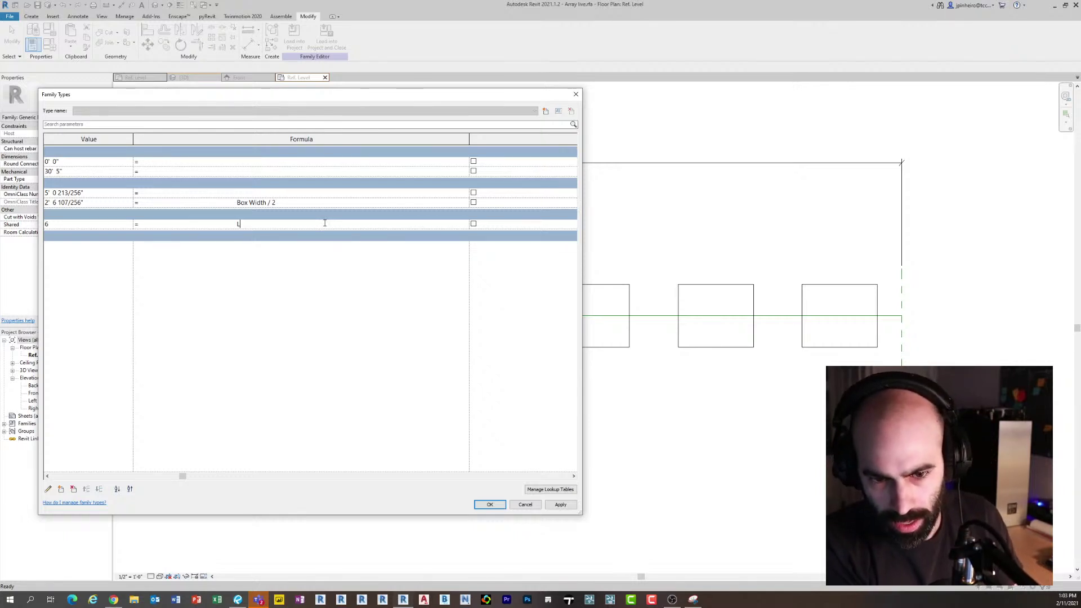
text(ength)
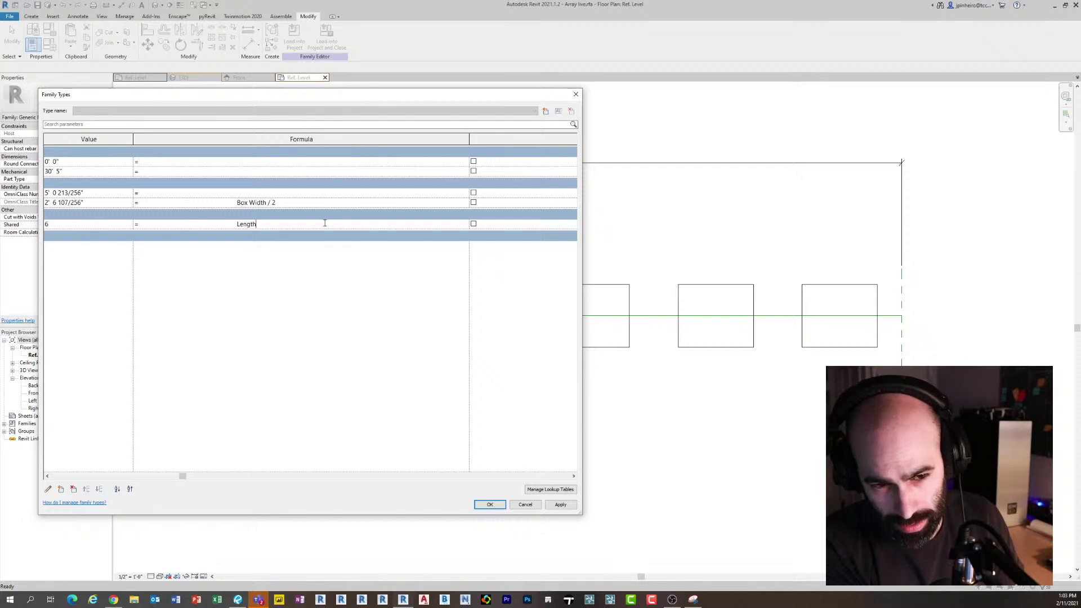
text( / )
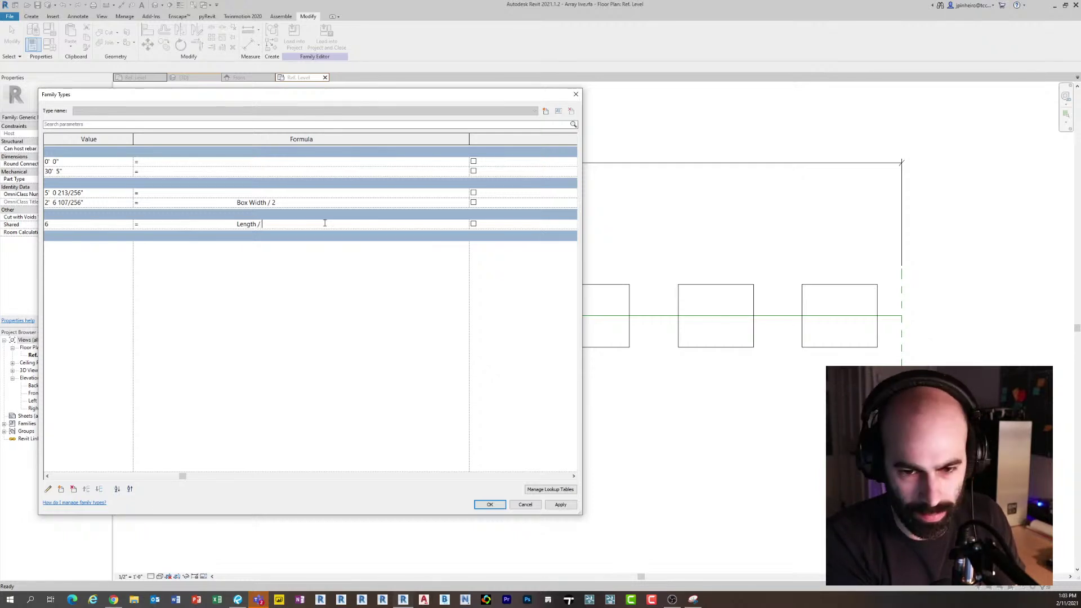
text(Box)
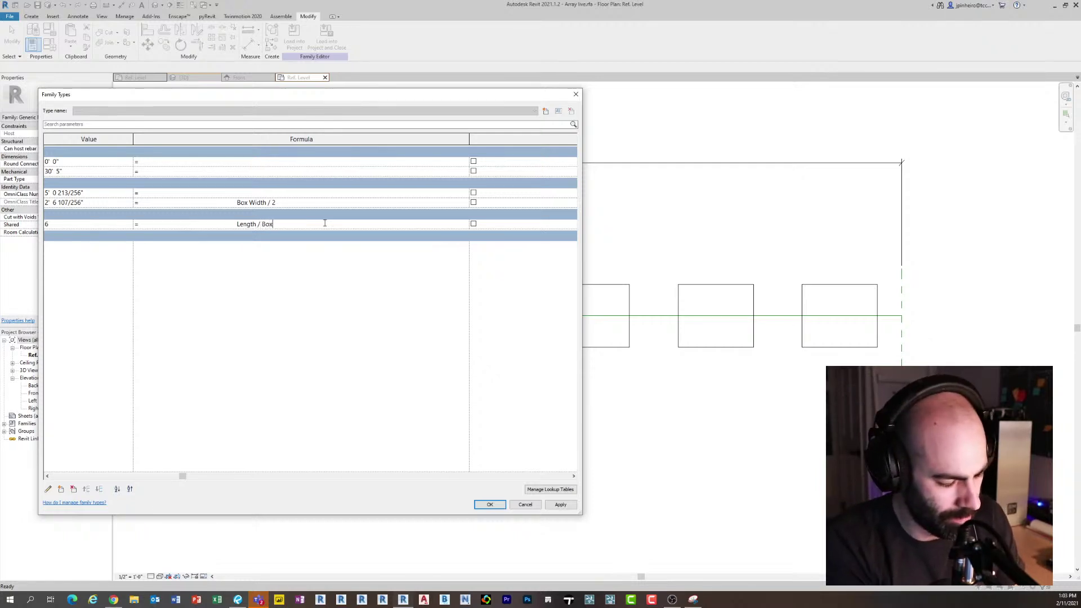
text( Width)
key(Tab)
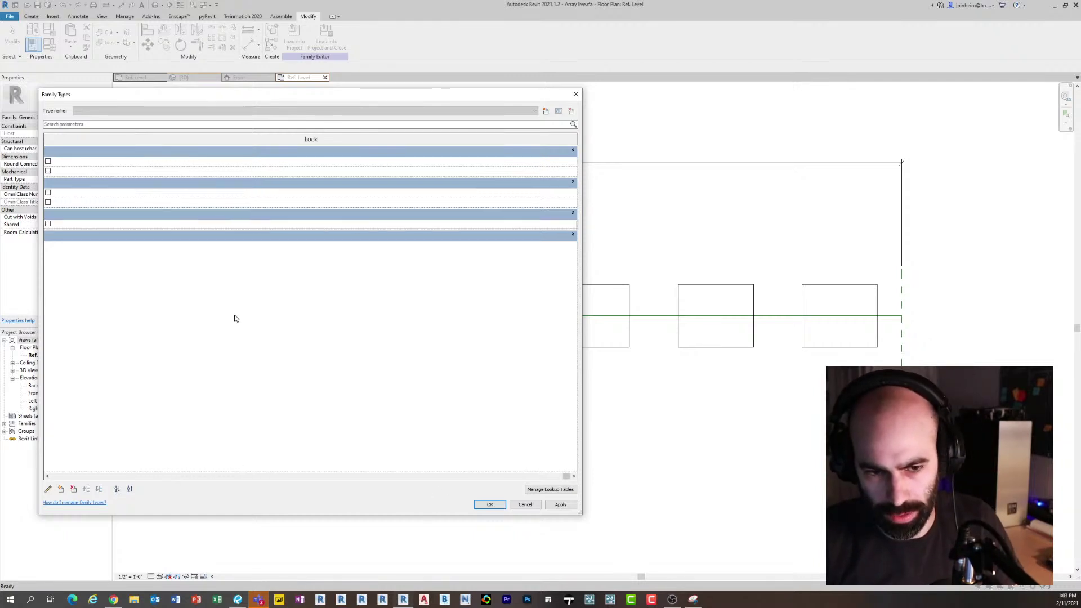
ctrl+scroll(234, 318, up, 3)
drag(569, 476, 52, 461)
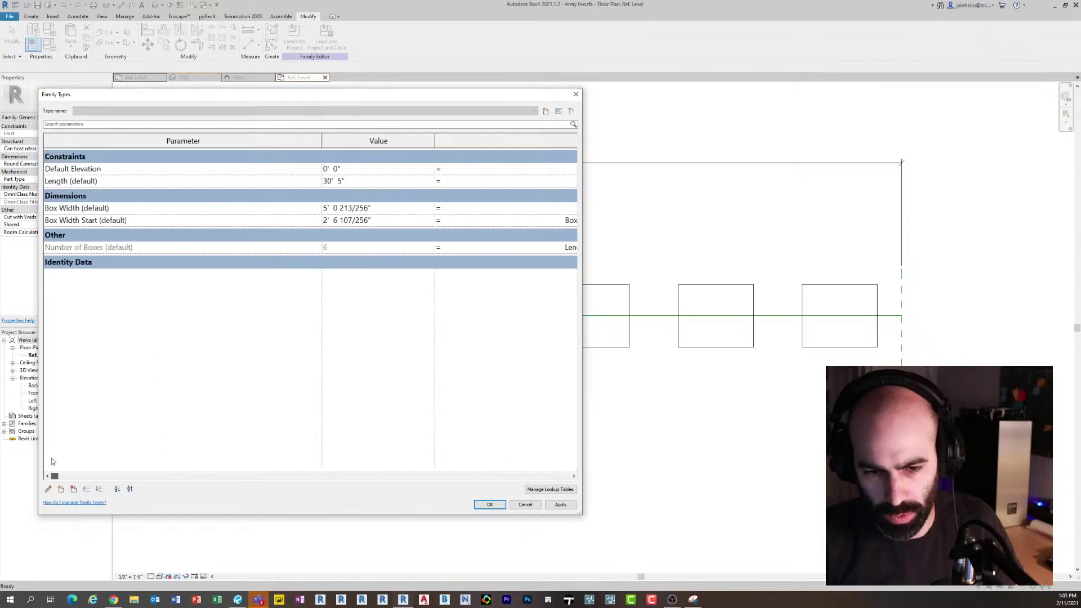
click(560, 504)
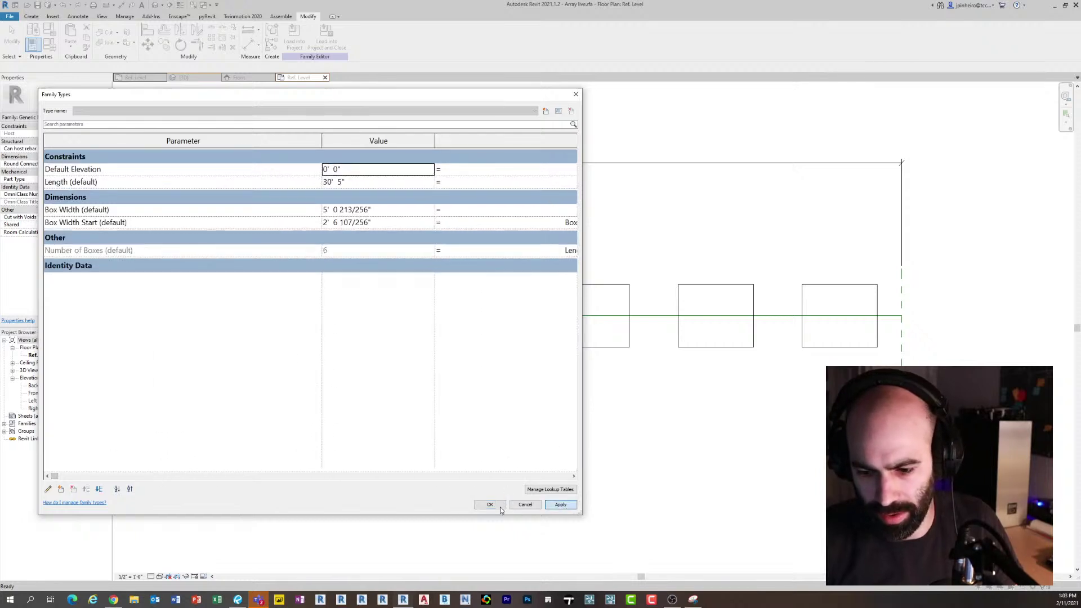
click(492, 508)
Move the Right reference plane outward to stretch the overall Length to about 38' 2"
scroll(613, 483, down, 1)
middle_drag(632, 469, 550, 446)
click(750, 364)
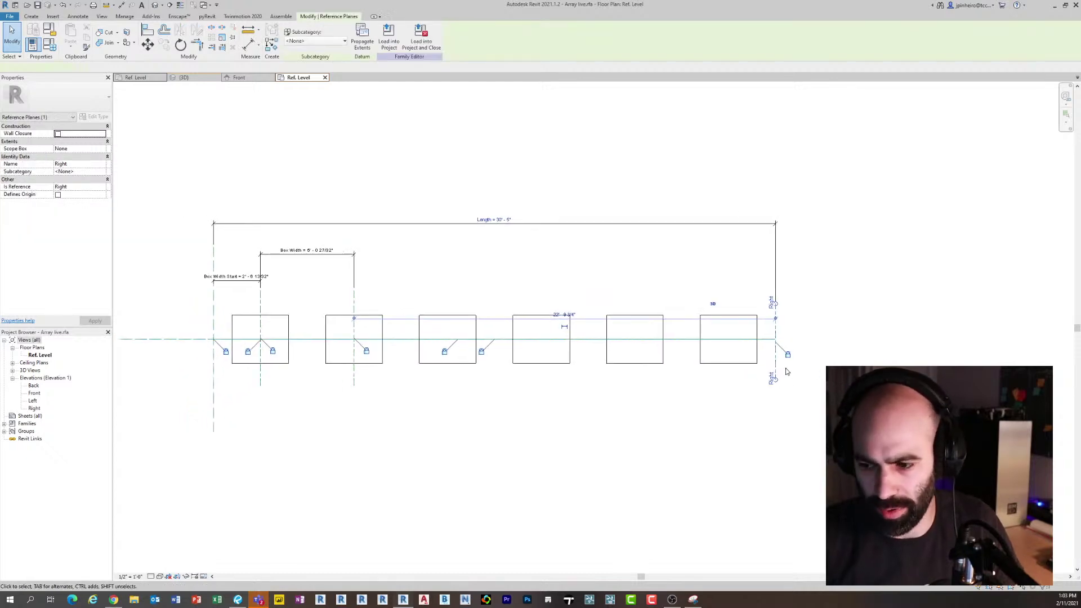
drag(920, 363, 919, 363)
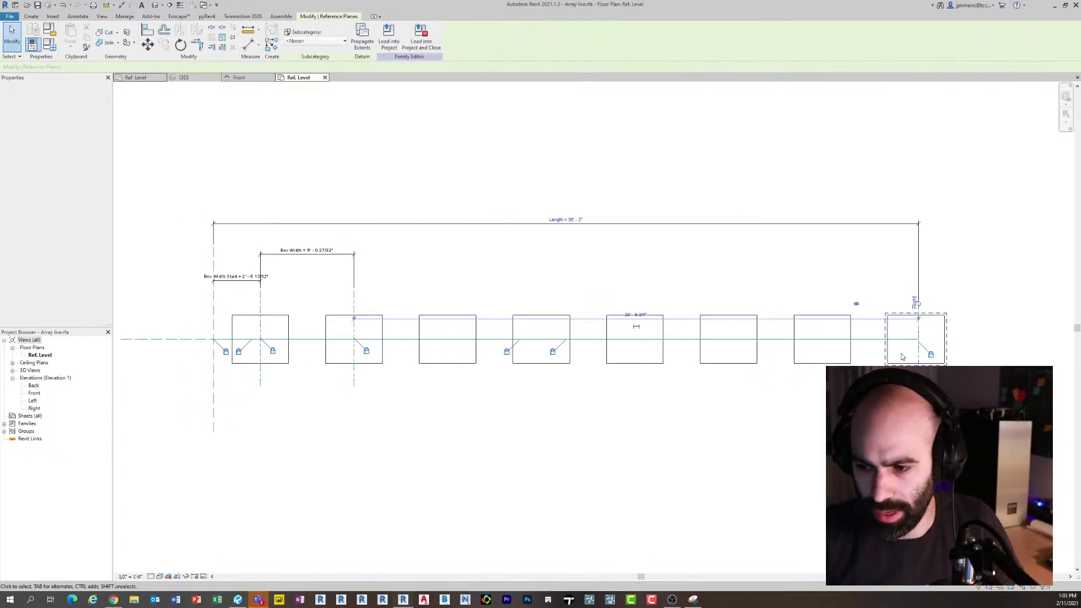
Move the Right reference plane inward to shorten the overall Length to about 20' 8", then deselect it
middle_drag(954, 361, 891, 295)
drag(891, 294, 553, 295)
click(578, 305)
click(615, 296)
scroll(616, 295, up, 2)
scroll(534, 327, down, 1)
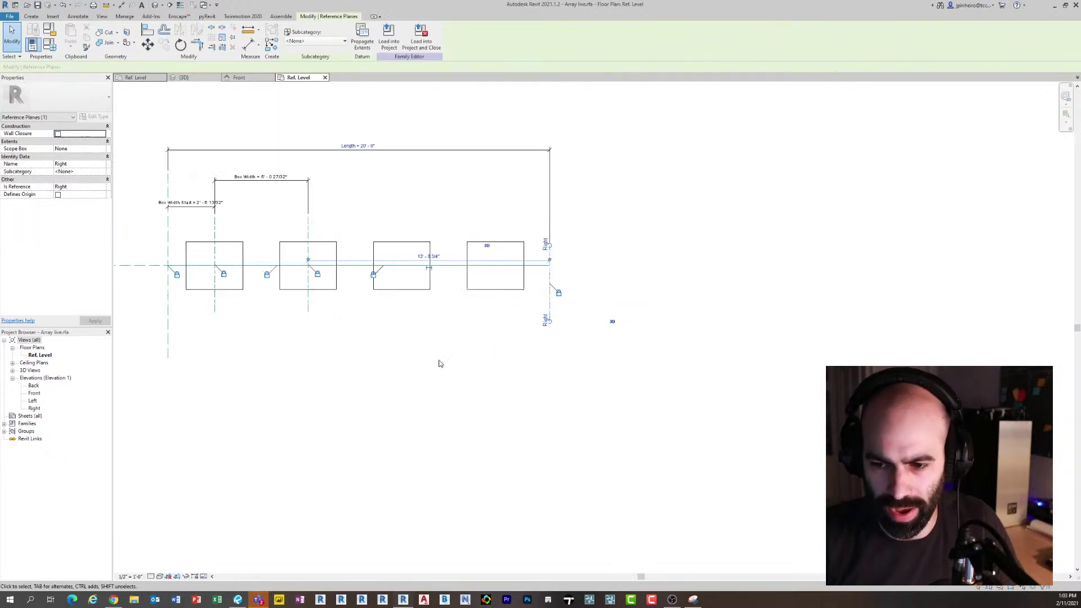
click(439, 363)
middle_drag(434, 367, 601, 377)
scroll(441, 291, up, 1)
middle_drag(443, 294, 484, 307)
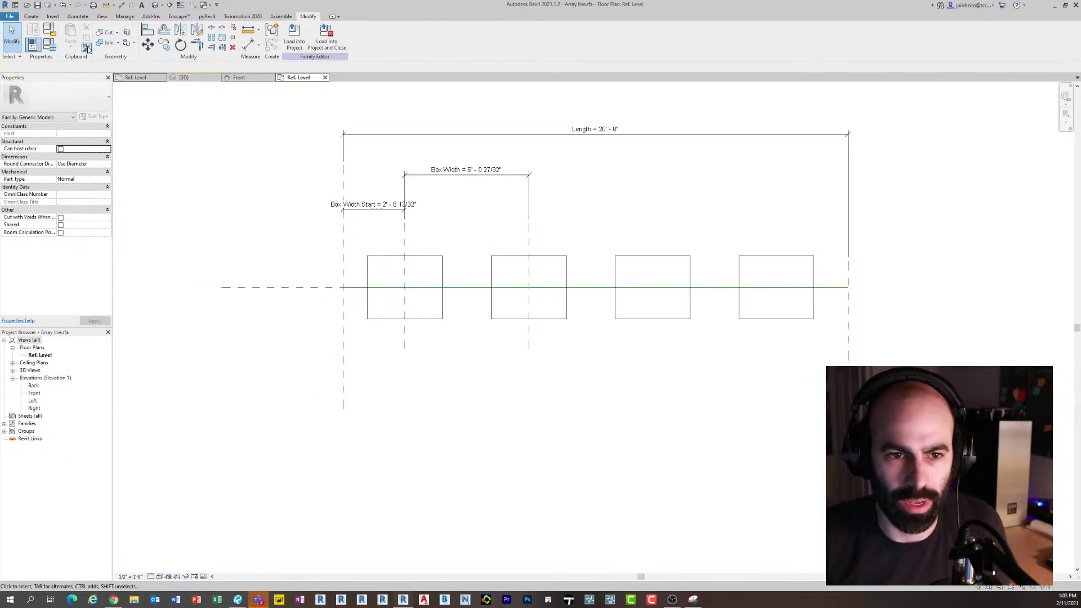
Reopen the family types and clear the Number of Boxes formula
click(49, 44)
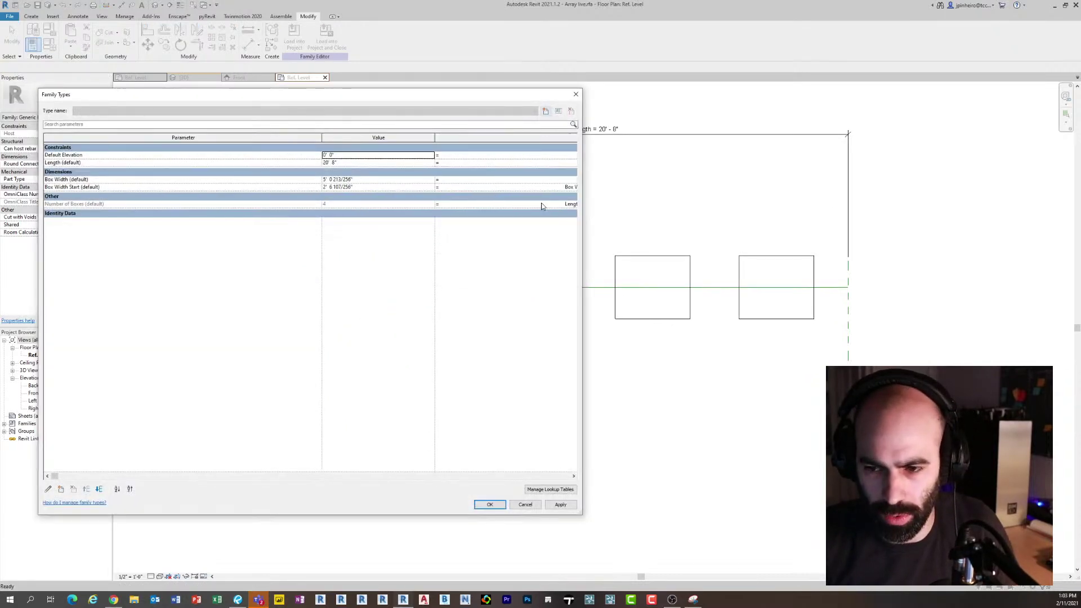
click(569, 204)
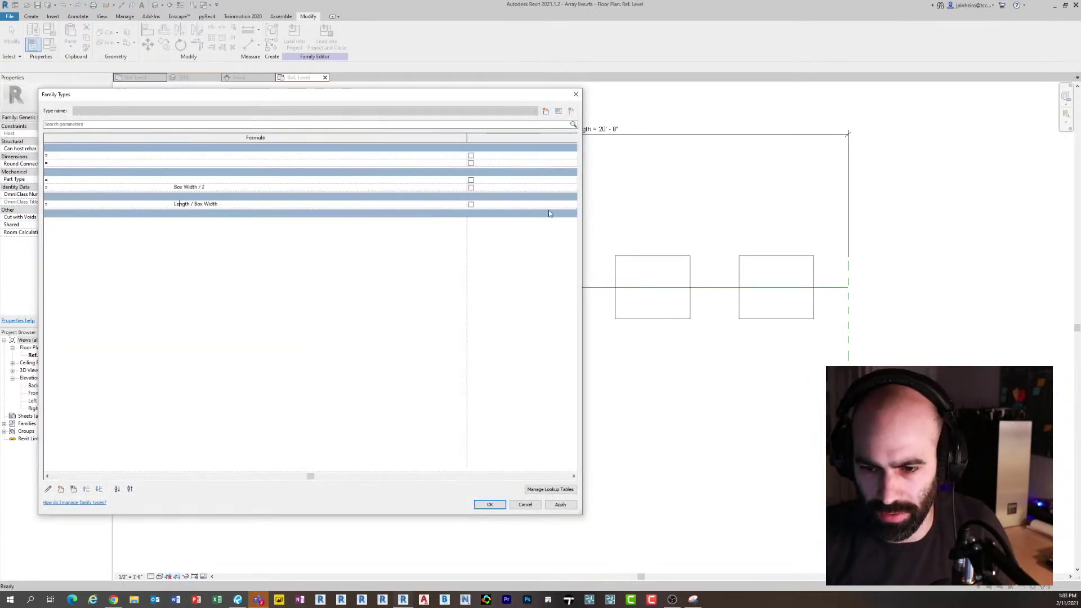
double_click(292, 204)
key(BackSpace)
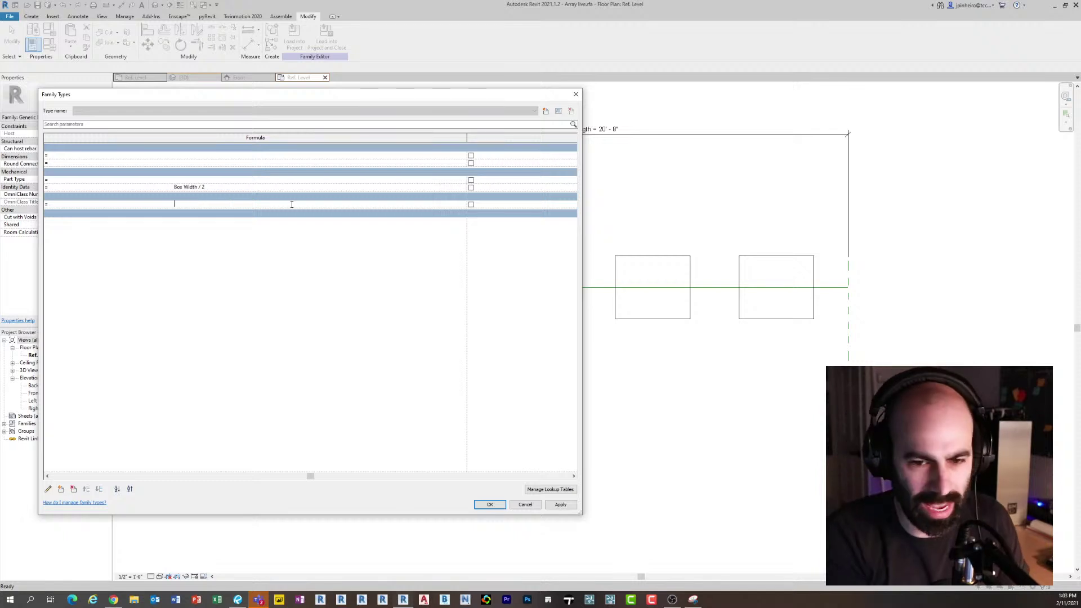
Set the Box Width formula to Length / Number of Boxes and accept the family types changes
click(234, 180)
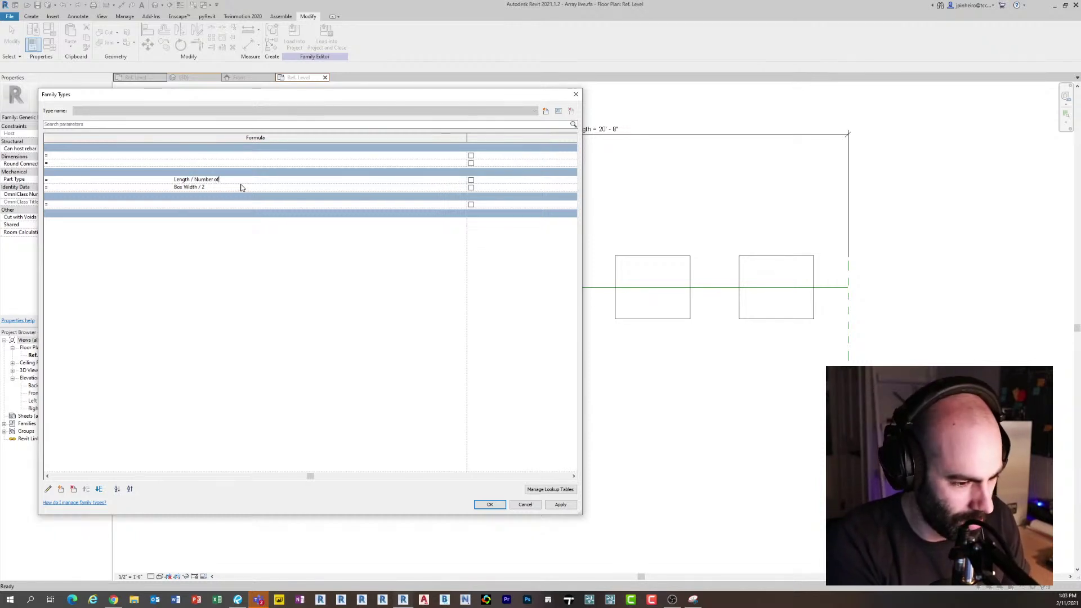
key(Tab)
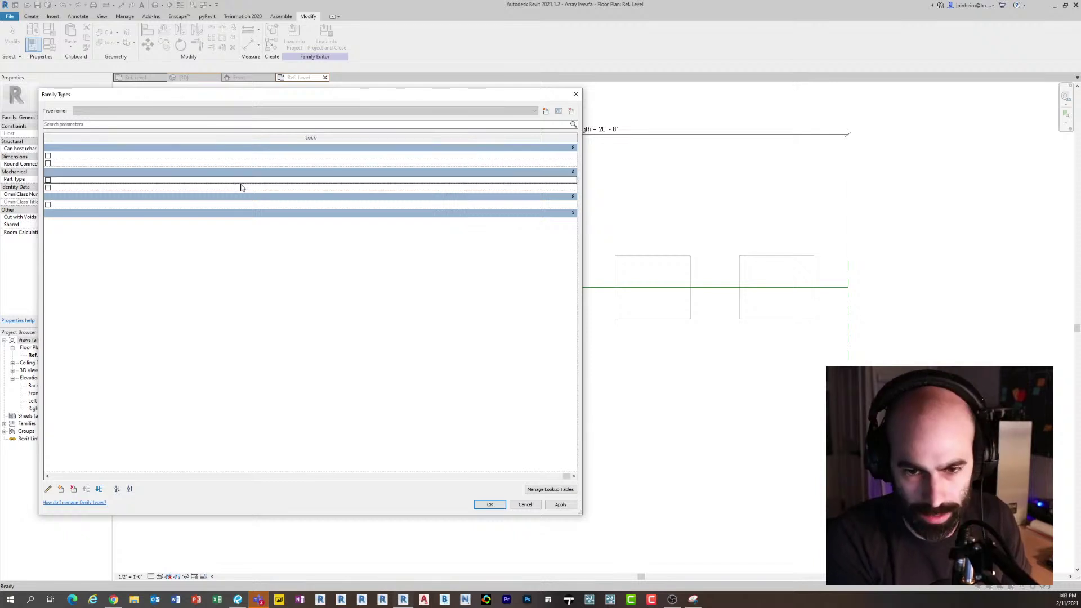
click(490, 504)
key(z)
key(f)
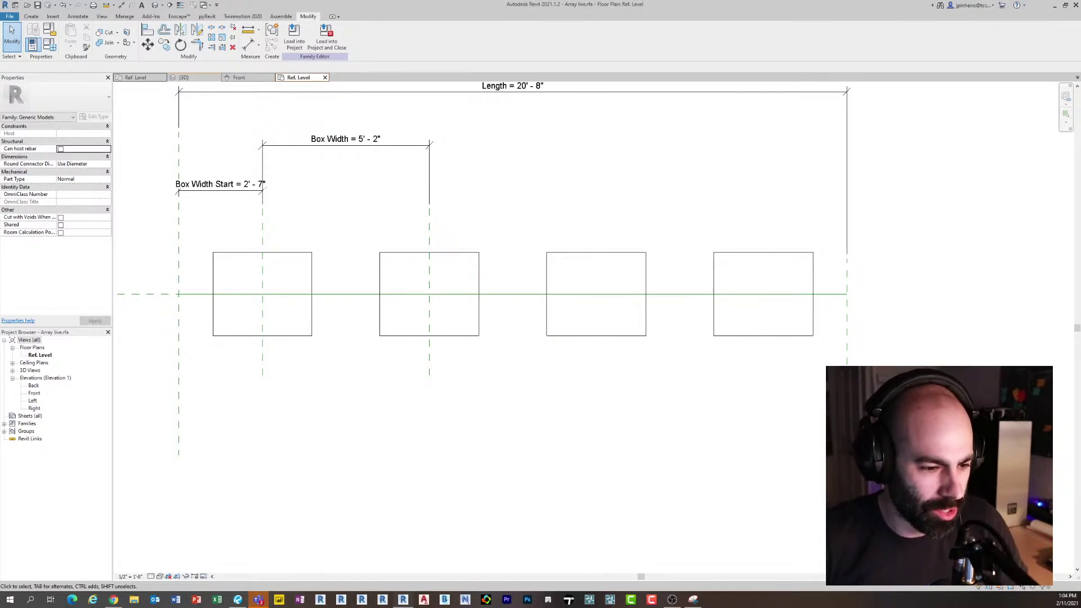
Select the second box's model group and the array line to examine the Number of Boxes label, and clear the selection
scroll(421, 306, down, 2)
scroll(416, 307, up, 2)
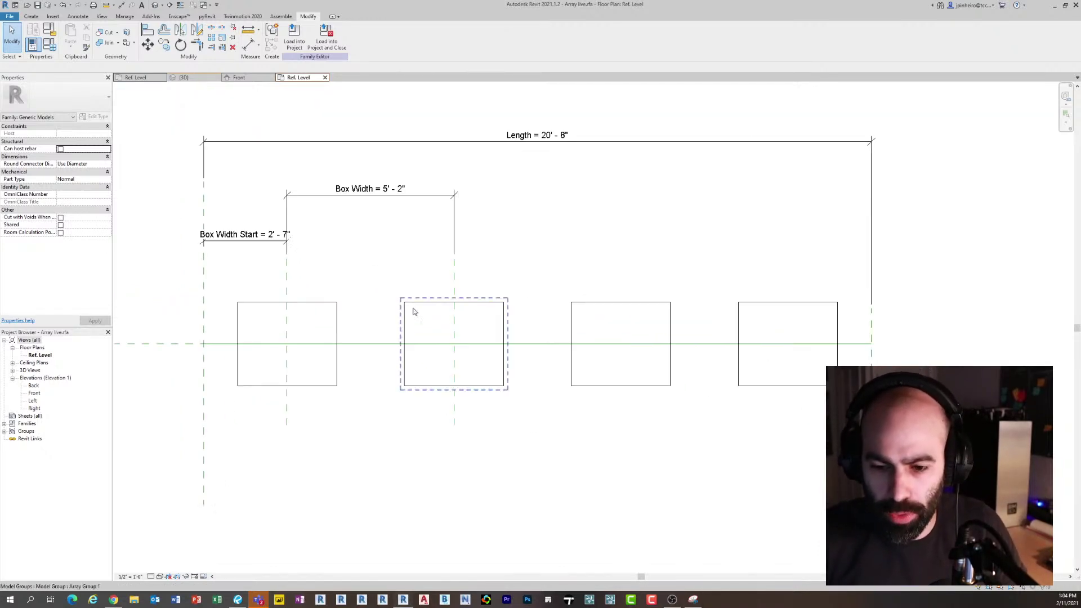
click(413, 306)
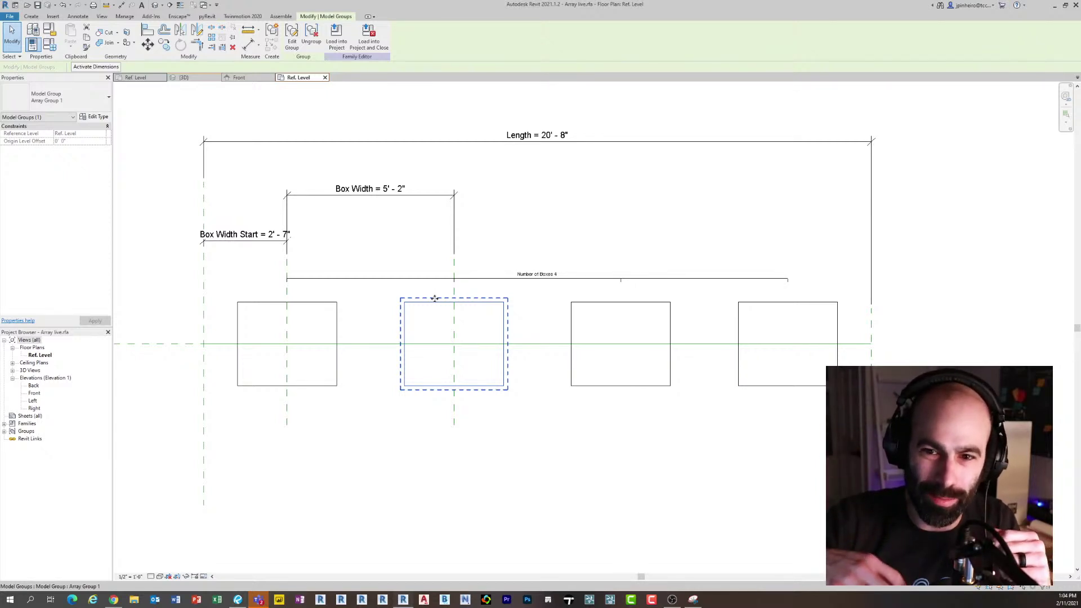
click(488, 219)
click(415, 278)
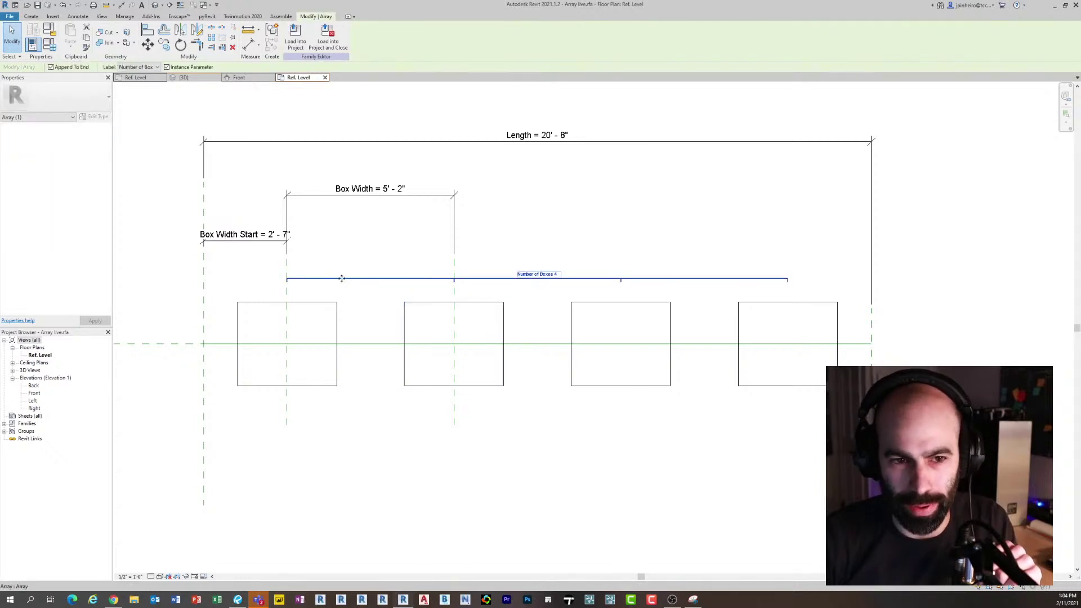
click(254, 190)
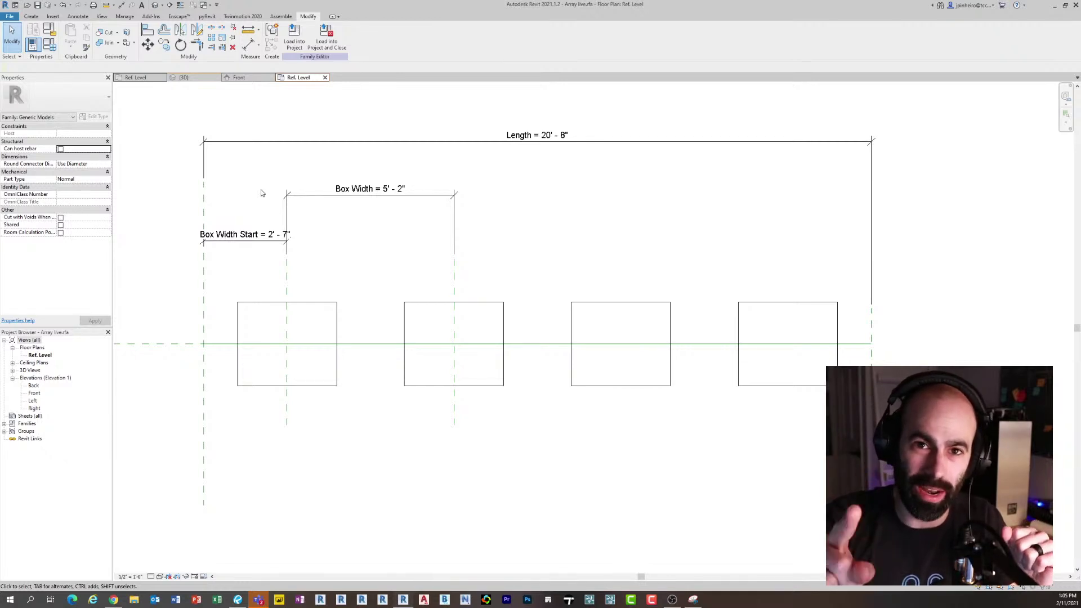
Switch to the project's 3D view, dismiss the save reminder, and set the shorter box array's instance count to 1
click(194, 78)
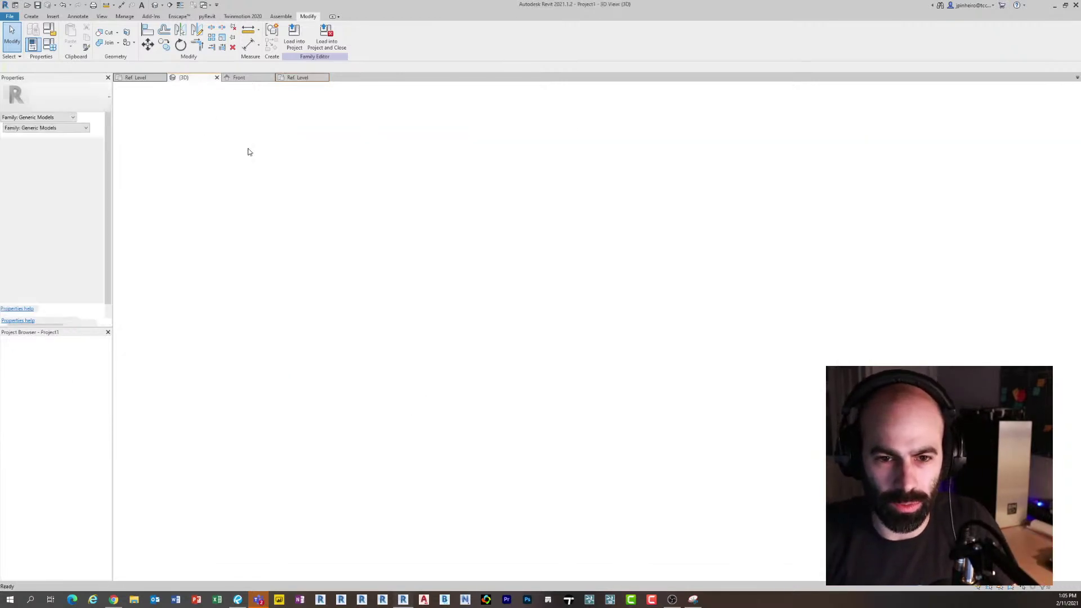
click(590, 330)
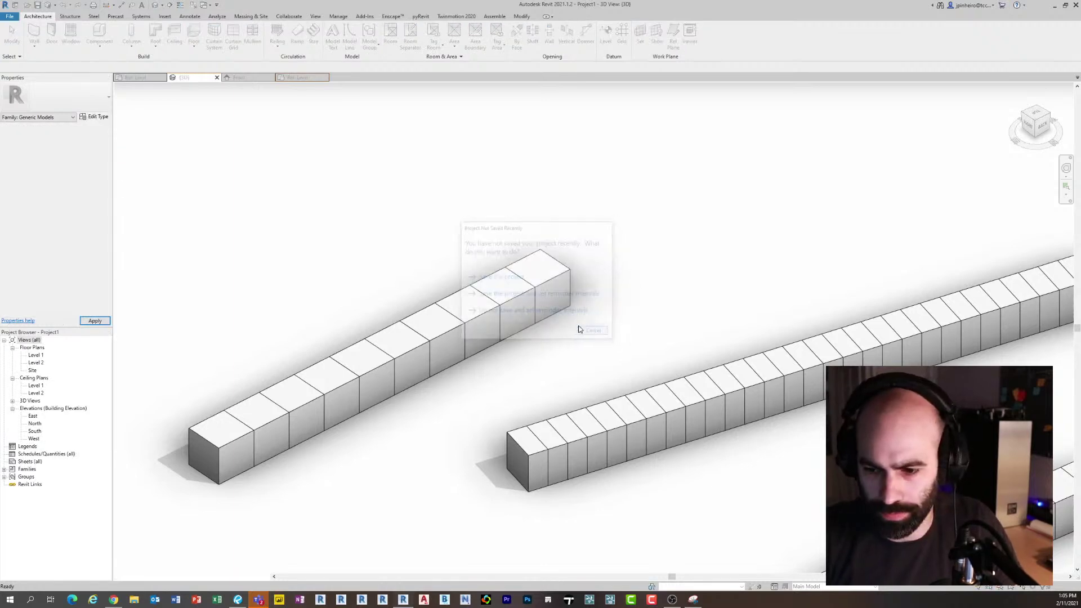
scroll(404, 275, up, 3)
scroll(389, 237, down, 1)
click(406, 250)
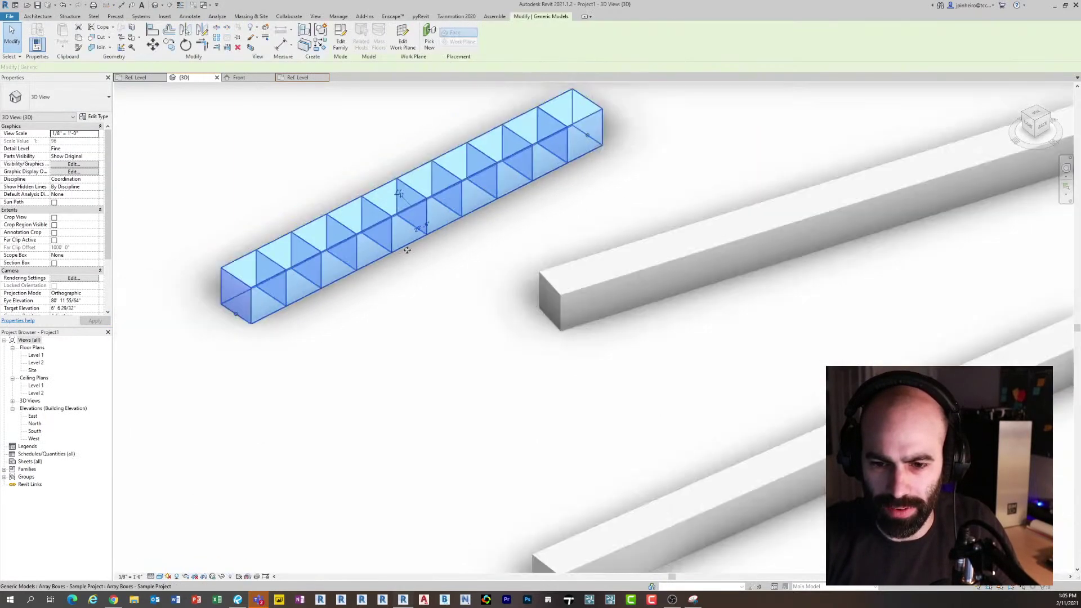
click(74, 257)
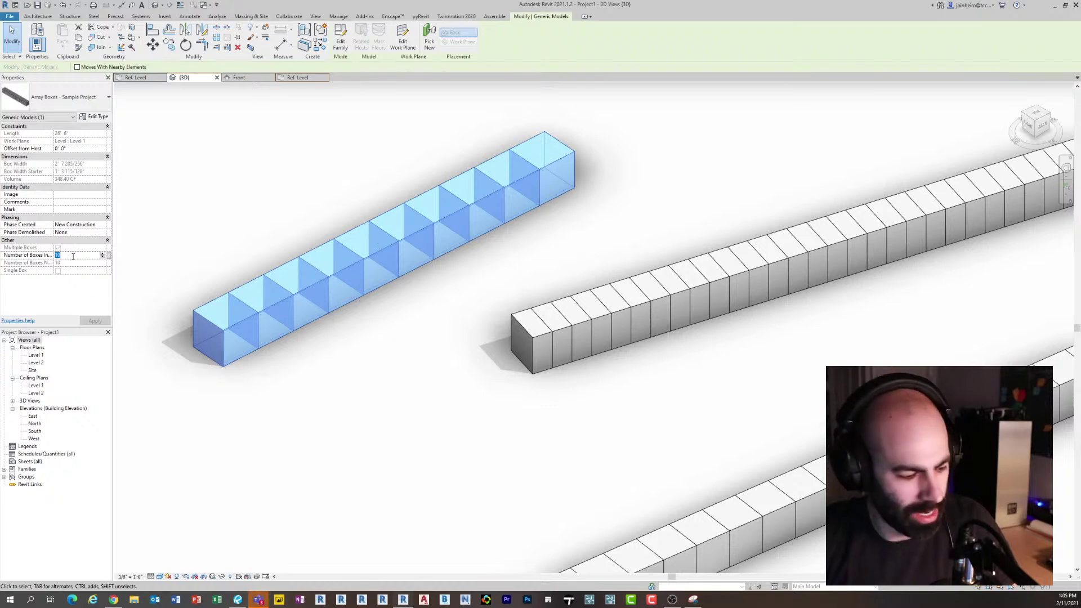
text(1)
click(299, 209)
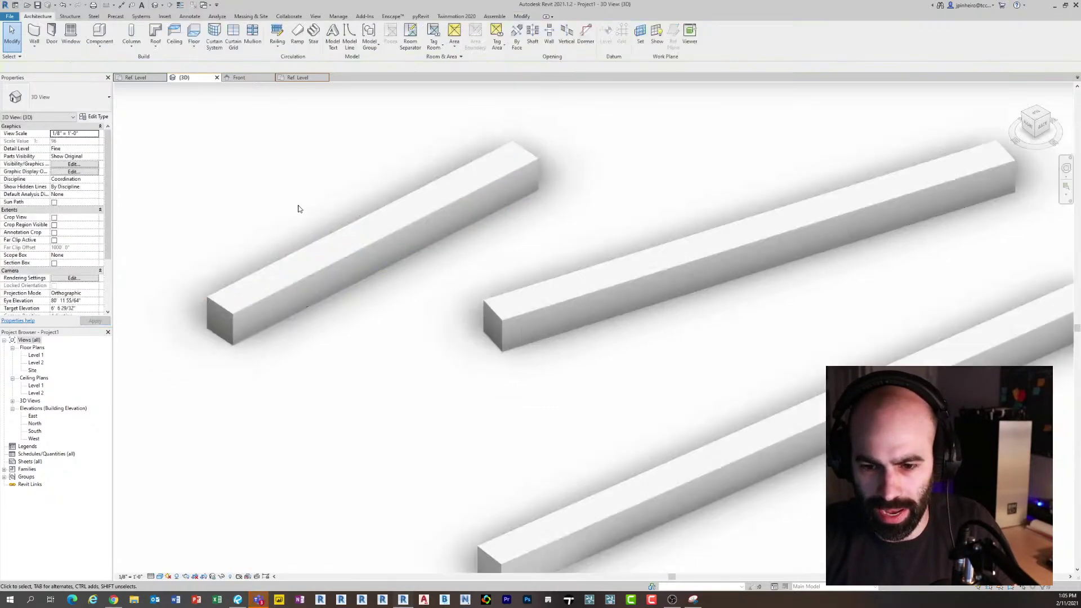
Shorten the single box by its far end to a length of about 15' 7"
click(333, 263)
scroll(394, 220, up, 2)
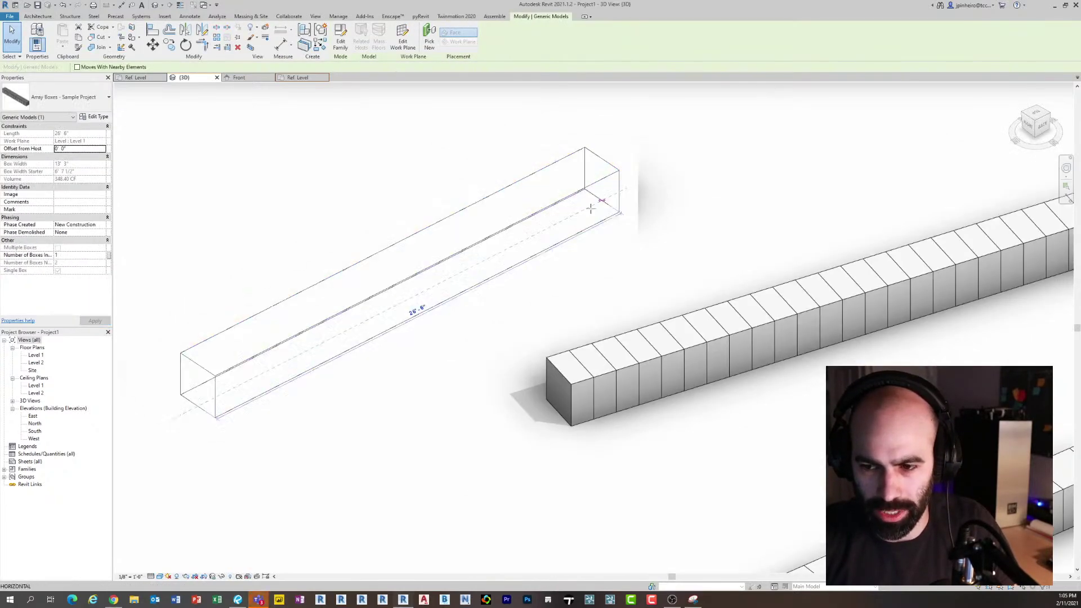
click(152, 299)
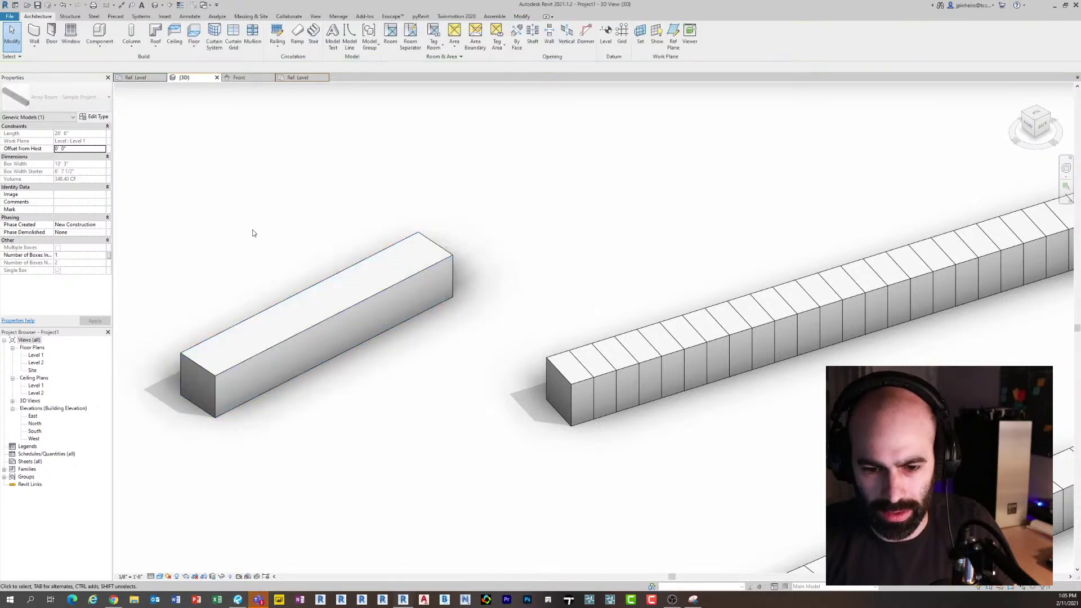
Set the shortened array's number of boxes to 2 and apply it
click(325, 341)
click(70, 256)
text(2)
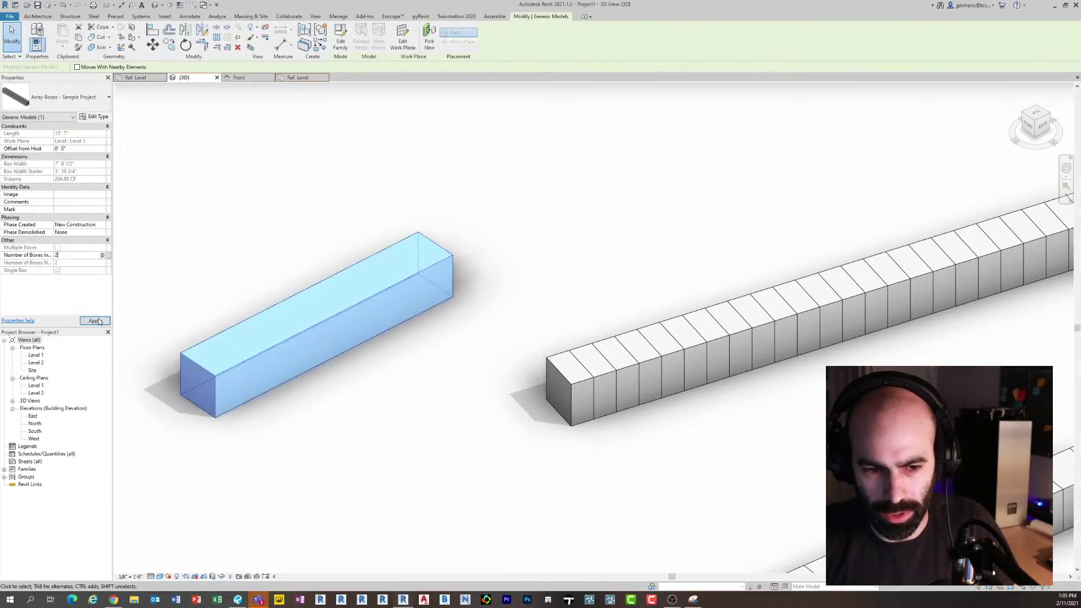
click(95, 321)
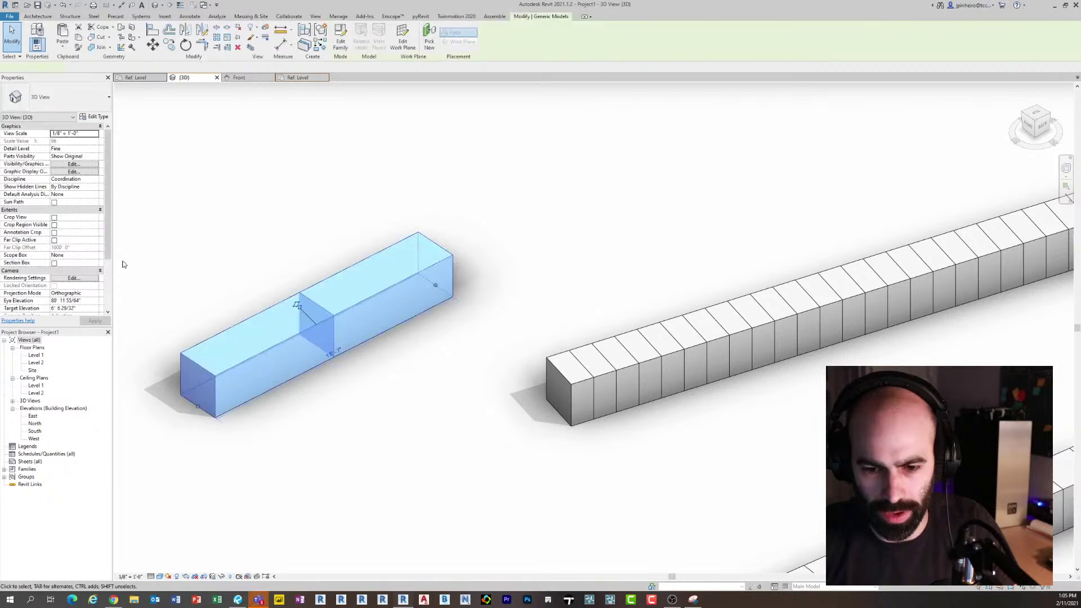
Set the shortened array's number of boxes to 4, apply it, and deselect the array
click(79, 255)
text(4)
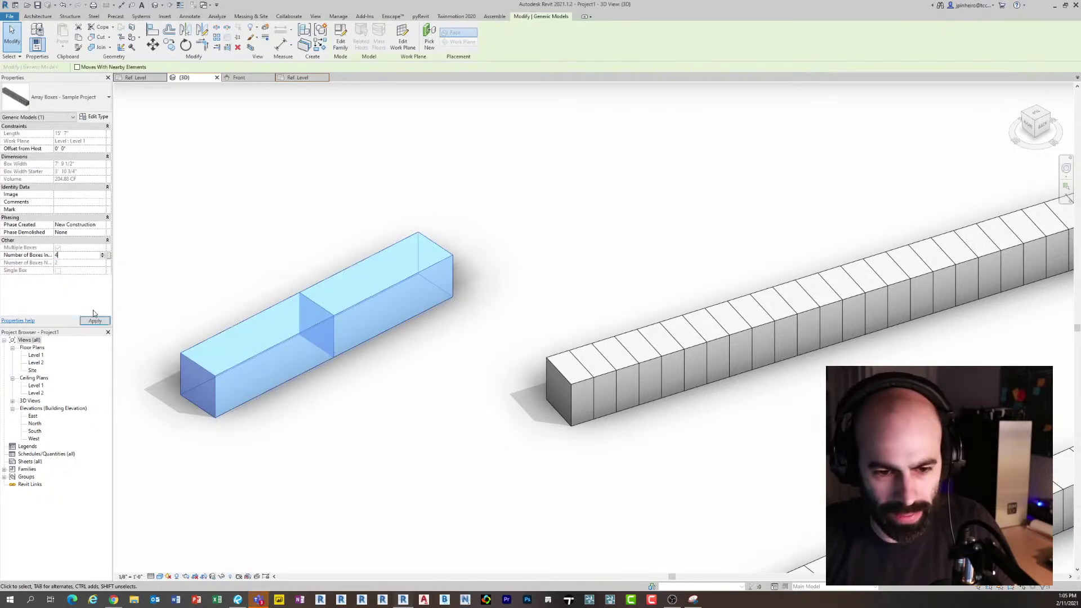
click(94, 321)
click(262, 231)
scroll(315, 241, up, 3)
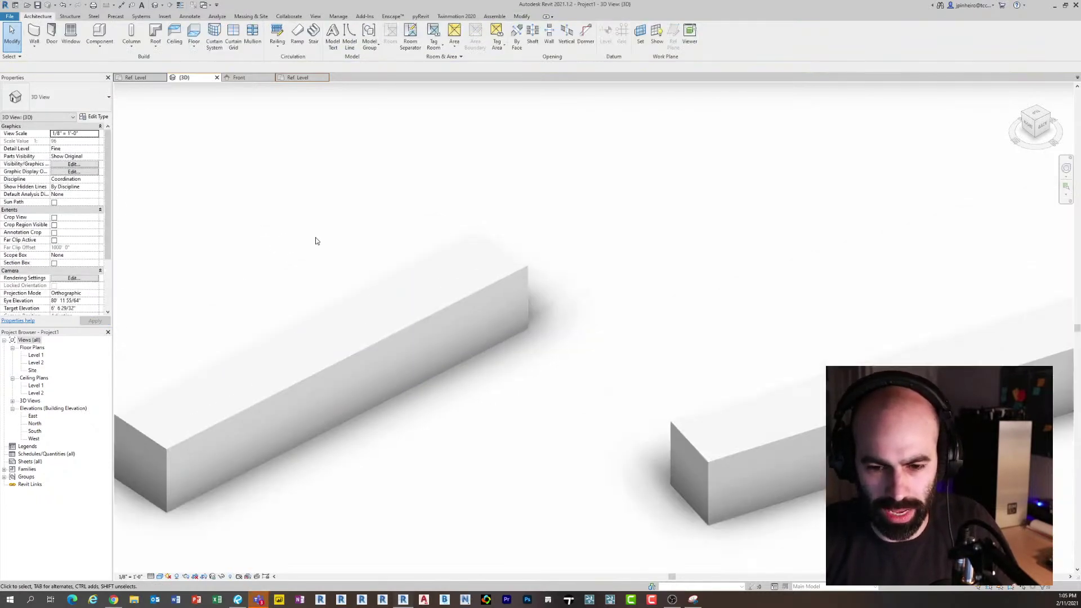
scroll(316, 241, down, 3)
Return to the Array live family's Ref. Level plan and check which array carries the Number of Boxes label
click(335, 310)
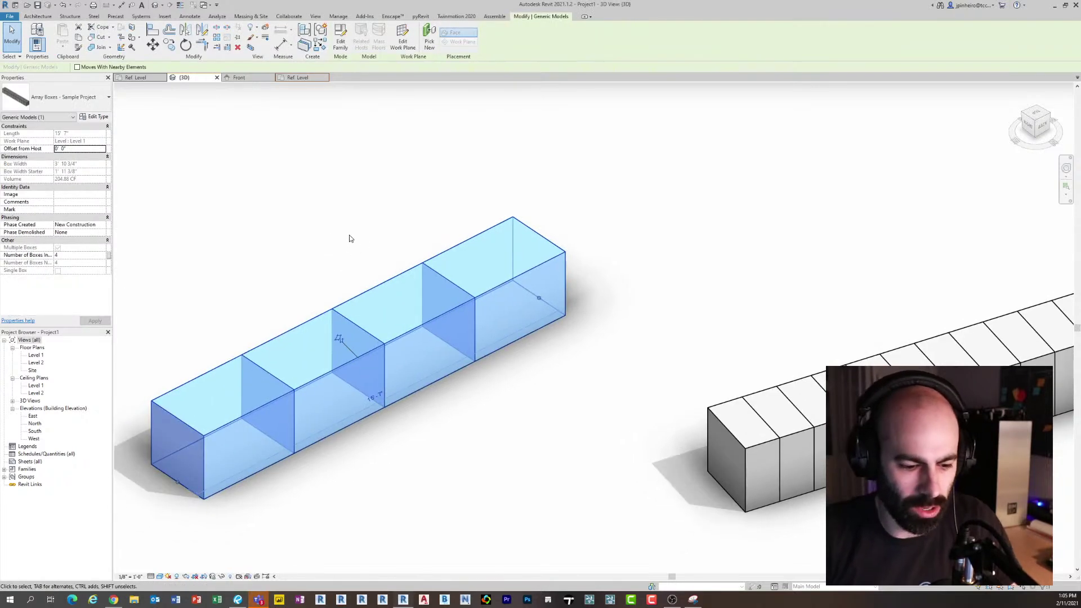
click(340, 41)
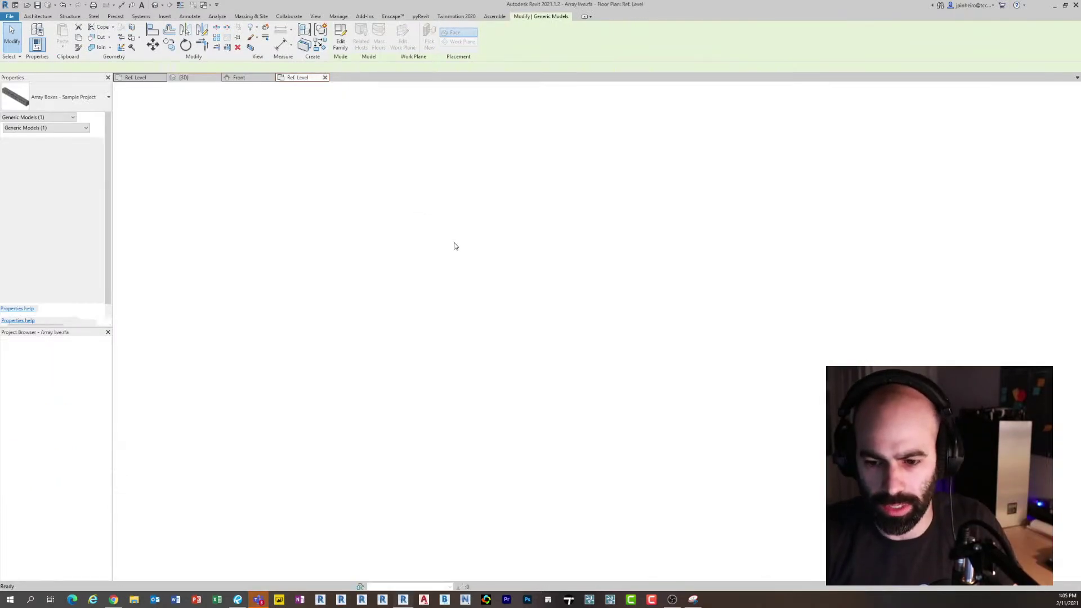
click(434, 303)
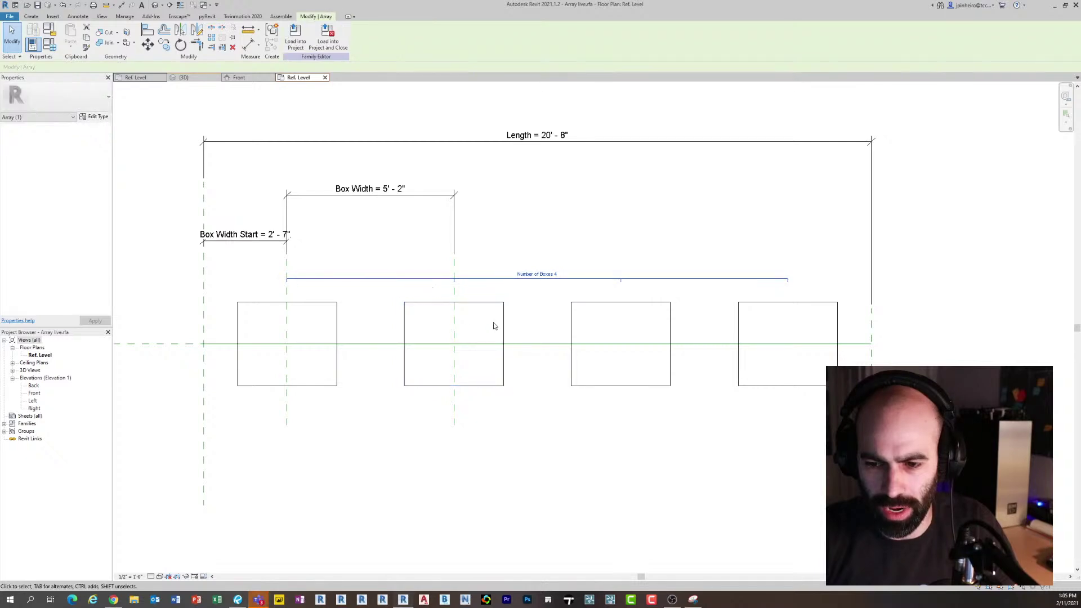
click(132, 109)
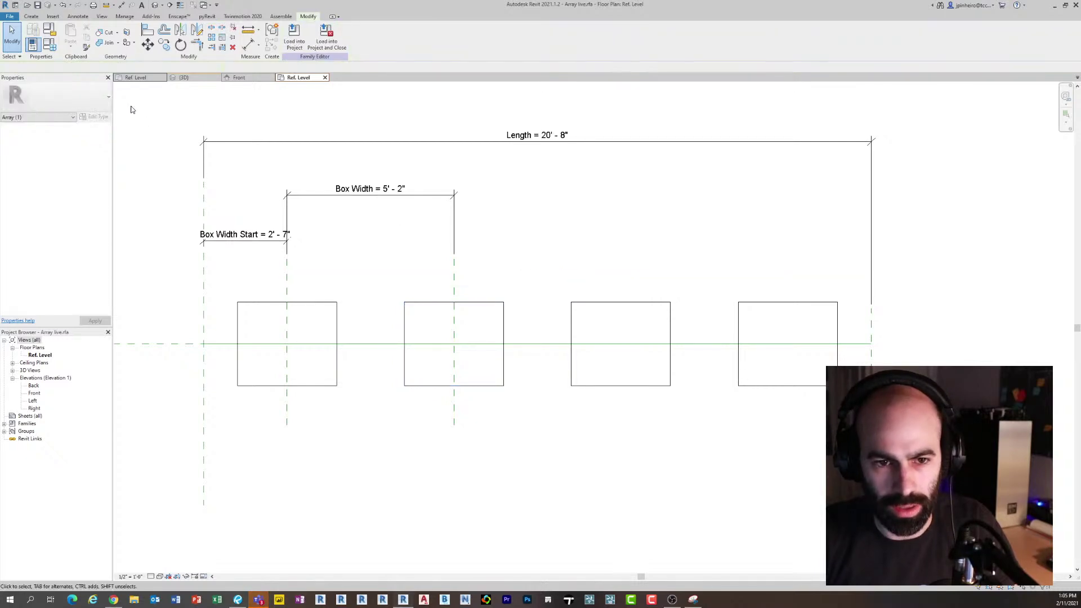
Try to set the family's Number of Boxes value to 1 in the family types, and discard the change
click(49, 44)
click(332, 205)
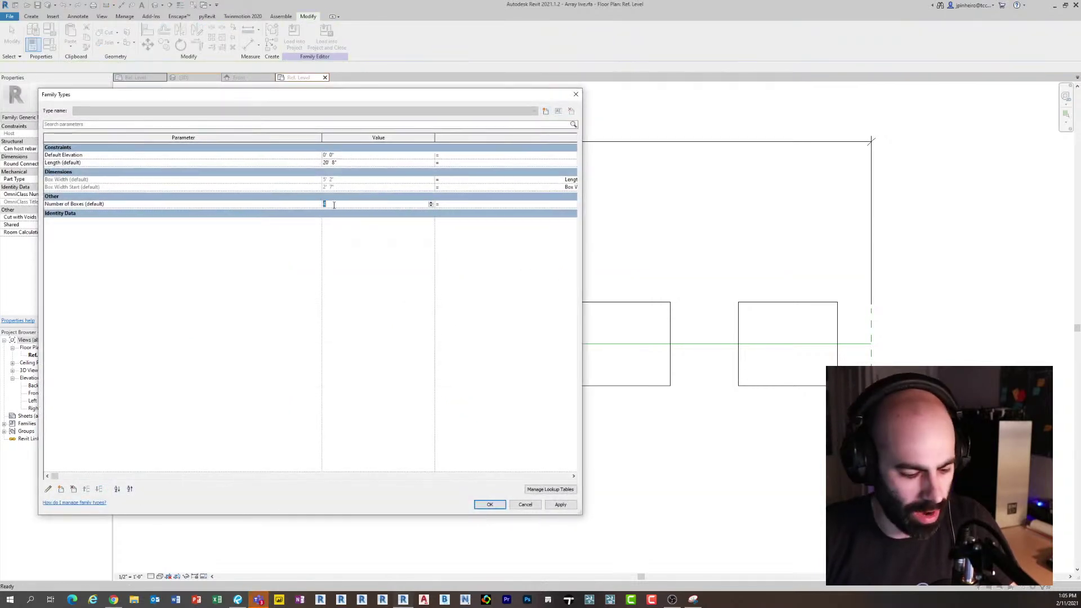
text(1)
click(560, 505)
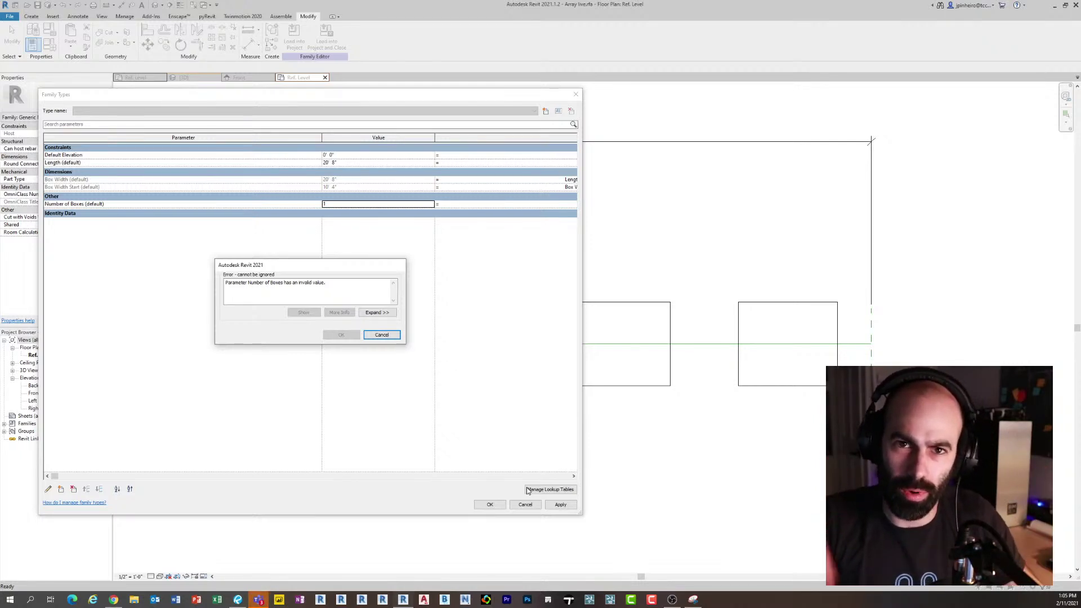
click(382, 335)
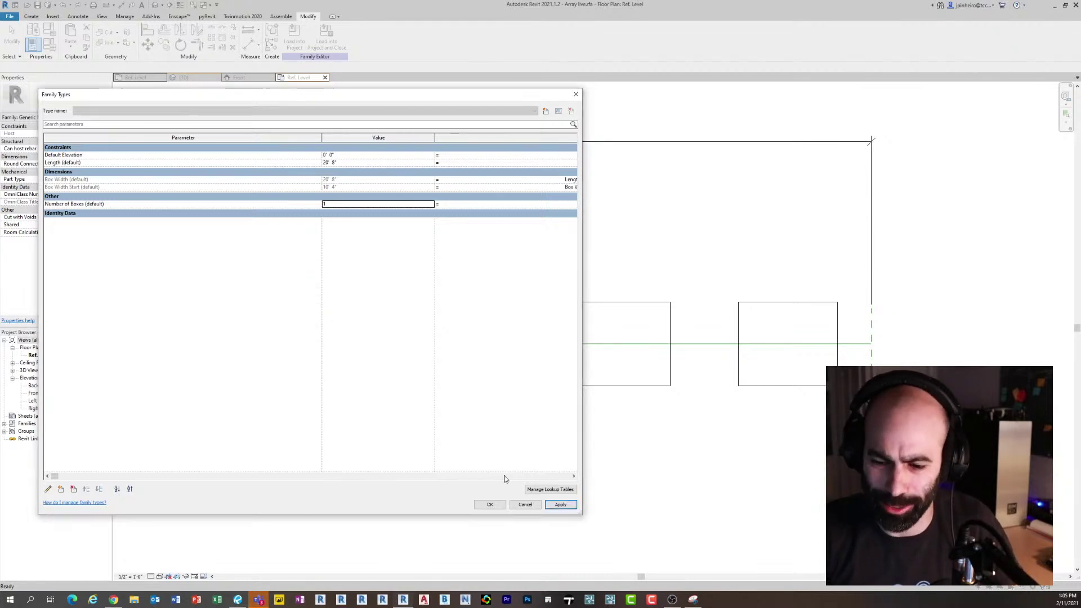
click(515, 504)
scroll(541, 485, up, 3)
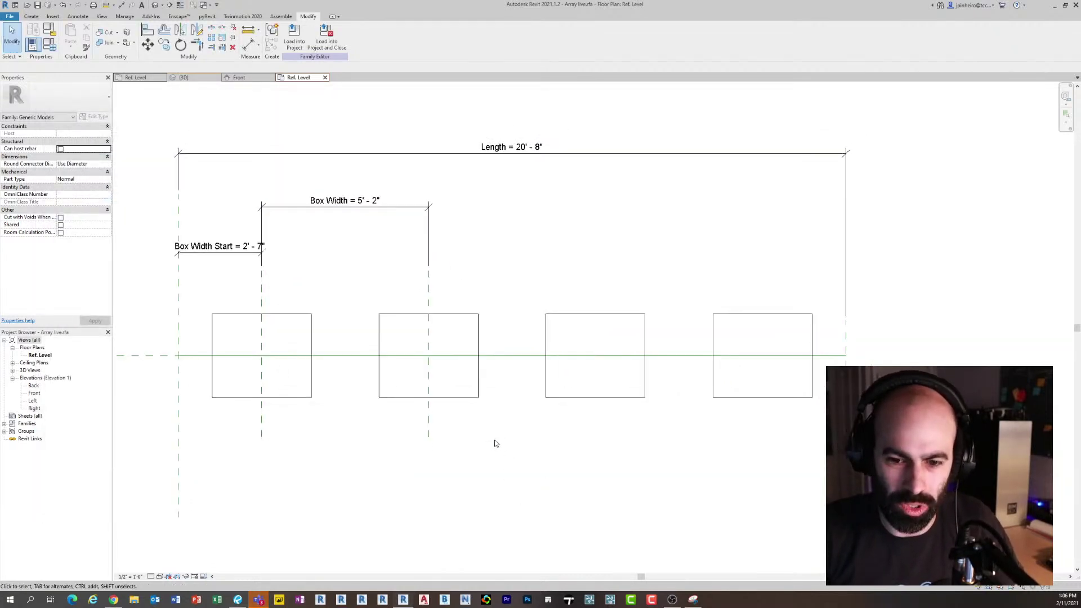
middle_drag(562, 461, 508, 468)
scroll(562, 511, down, 2)
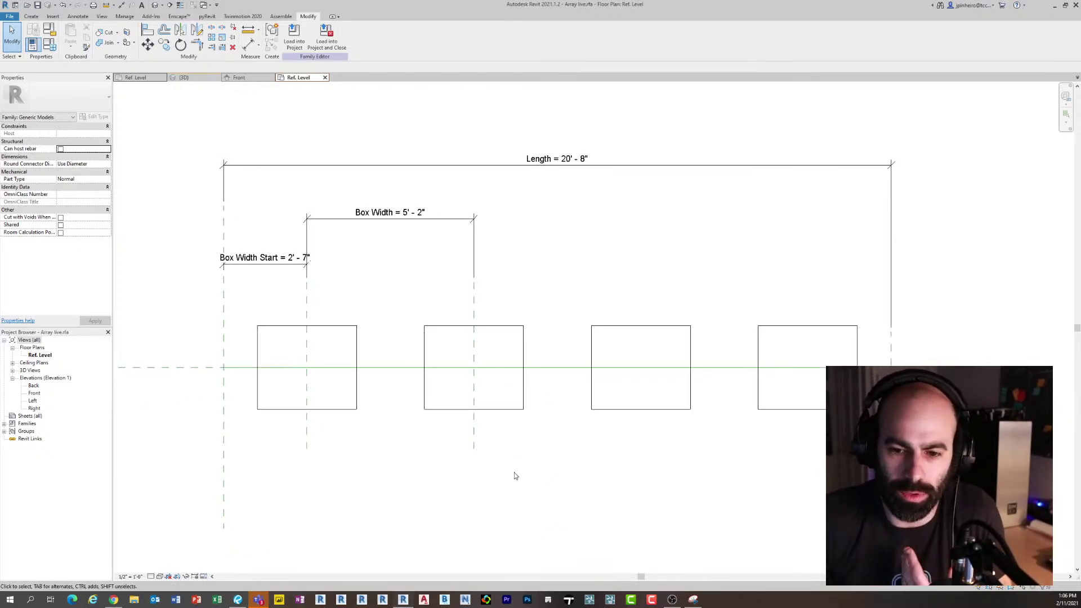
middle_drag(608, 470, 547, 409)
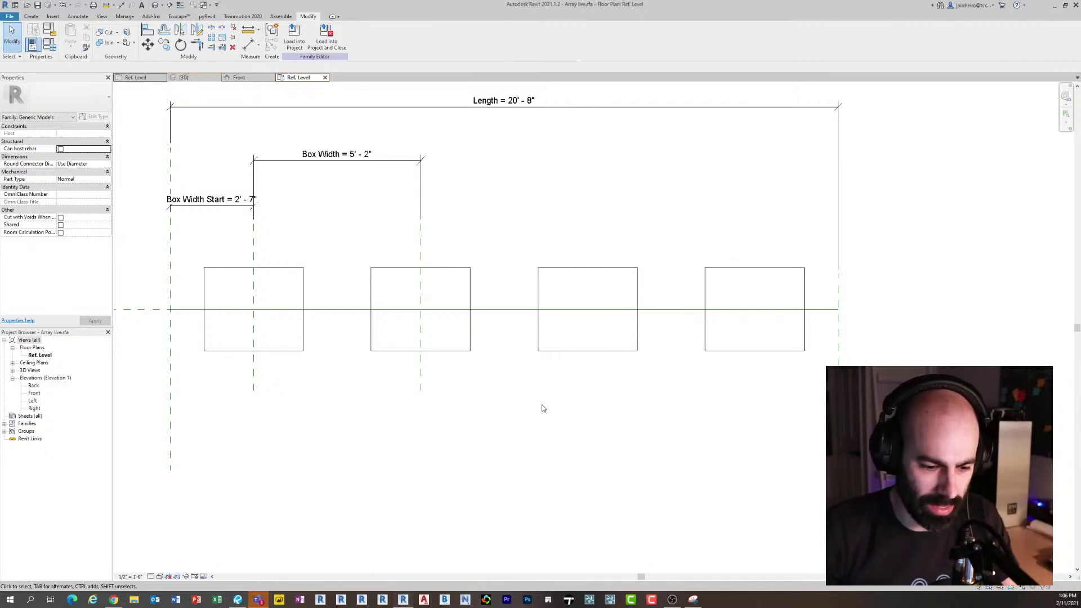
scroll(446, 429, up, 3)
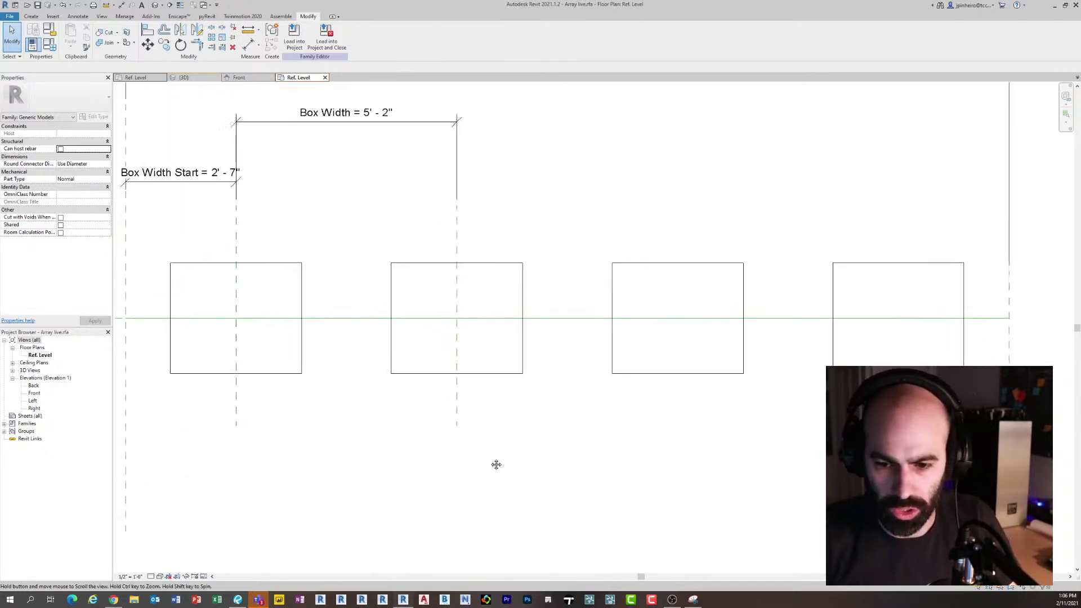
scroll(493, 463, down, 1)
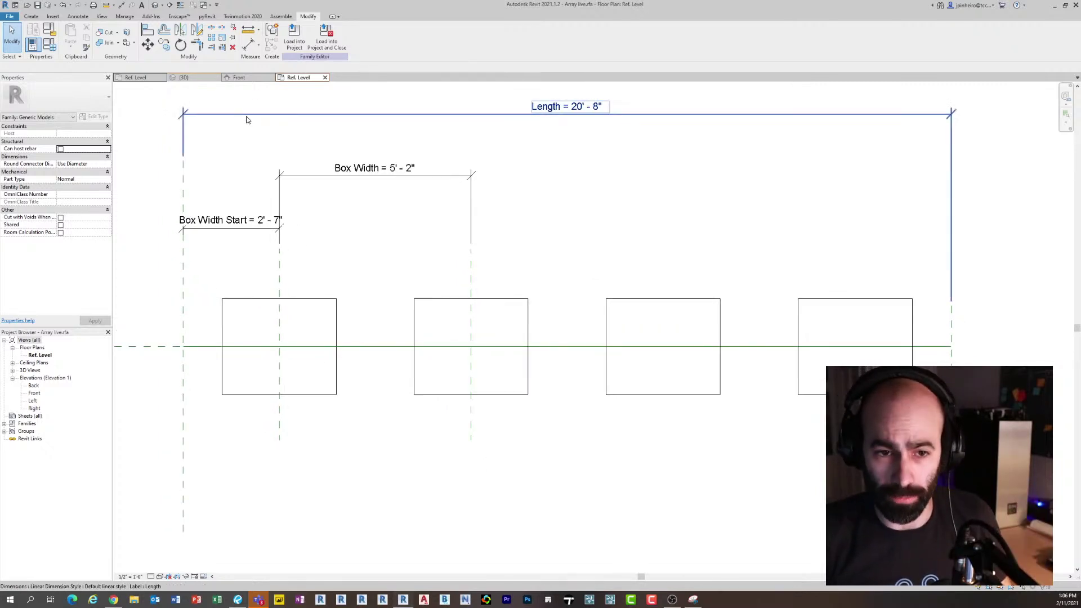
Open the family types, enlarge the dialog and its text, and narrow the Parameter and Value columns to show the formulas
click(55, 48)
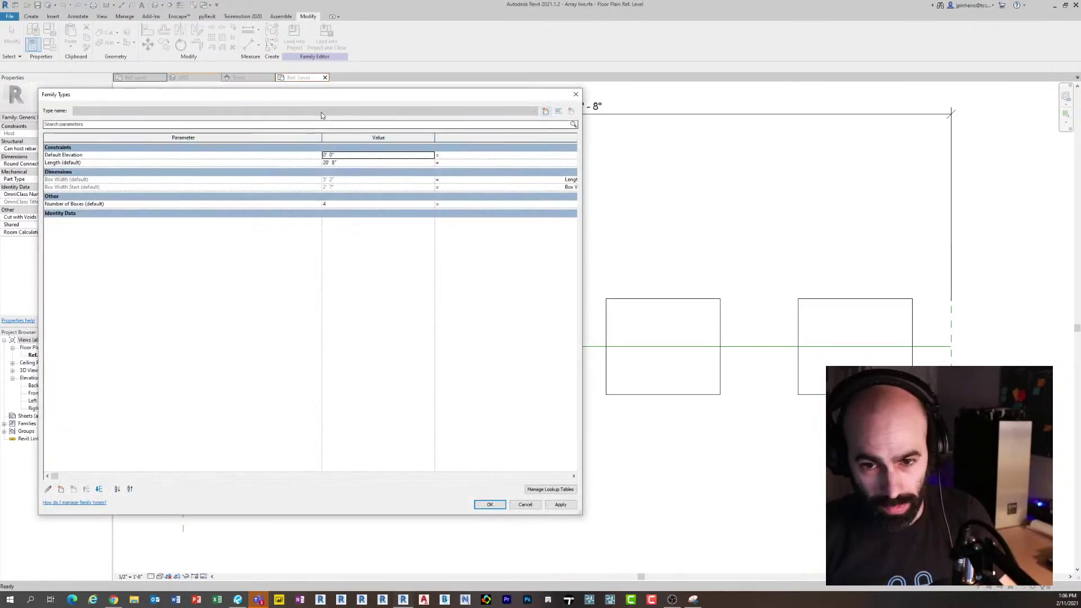
drag(325, 137, 117, 137)
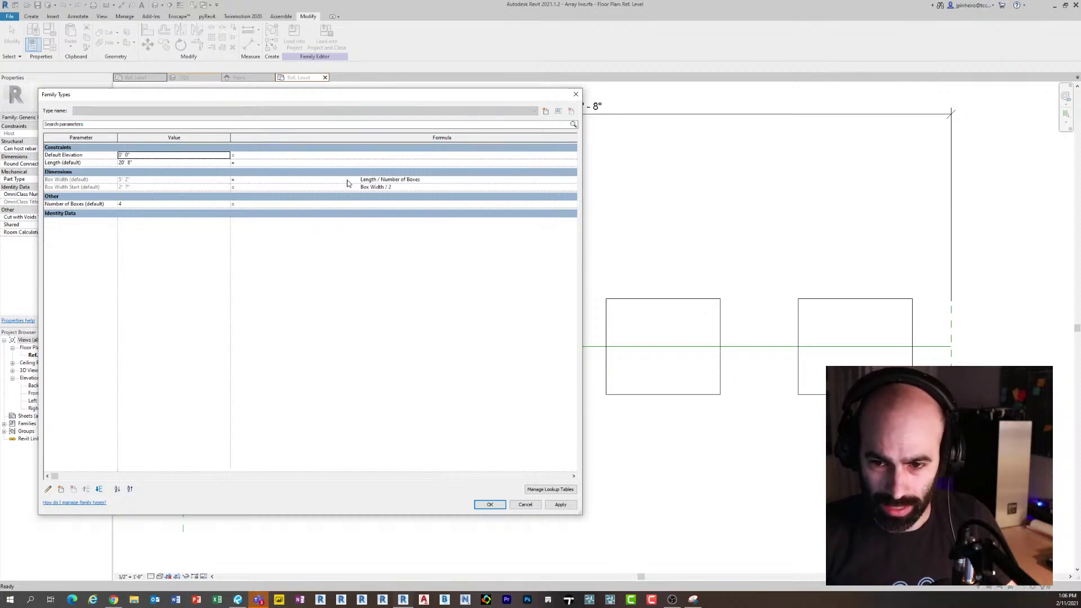
ctrl+scroll(350, 186, up, 4)
ctrl+scroll(353, 199, down, 4)
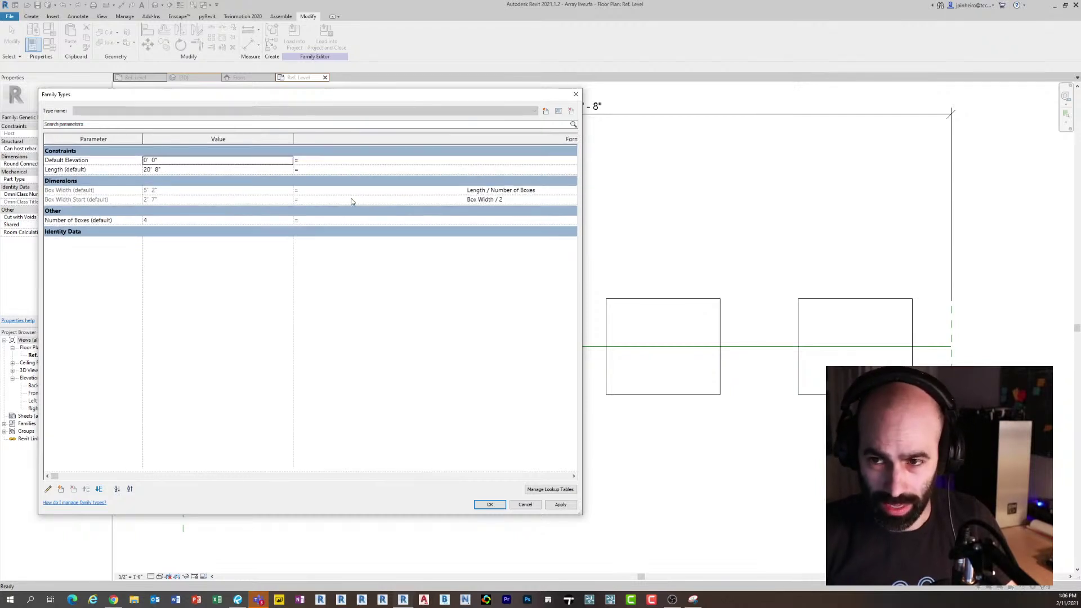
drag(581, 514, 696, 545)
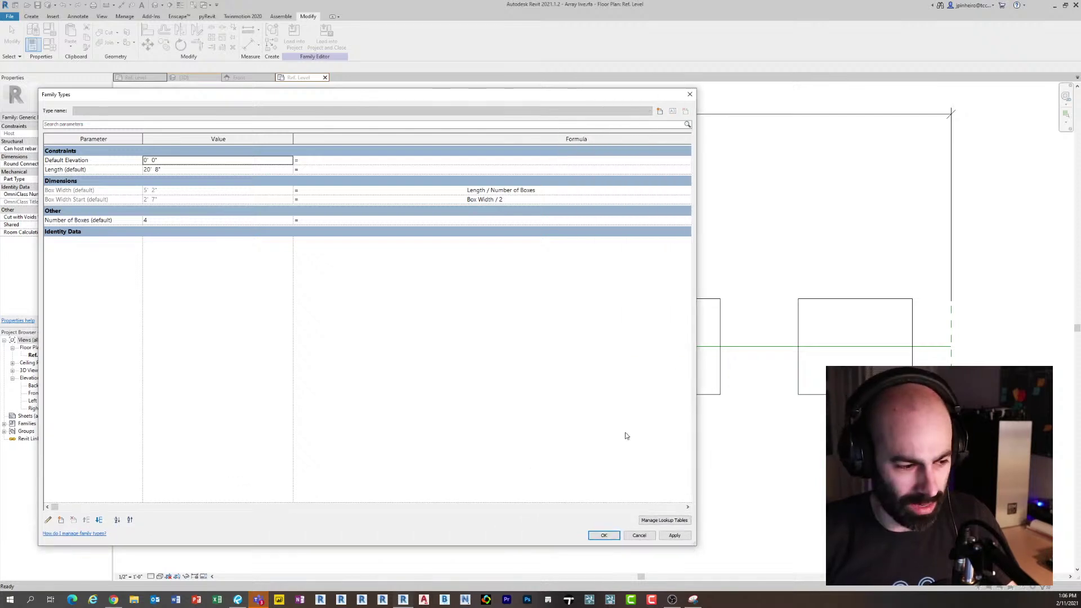
ctrl+scroll(487, 315, up, 3)
drag(360, 147, 206, 174)
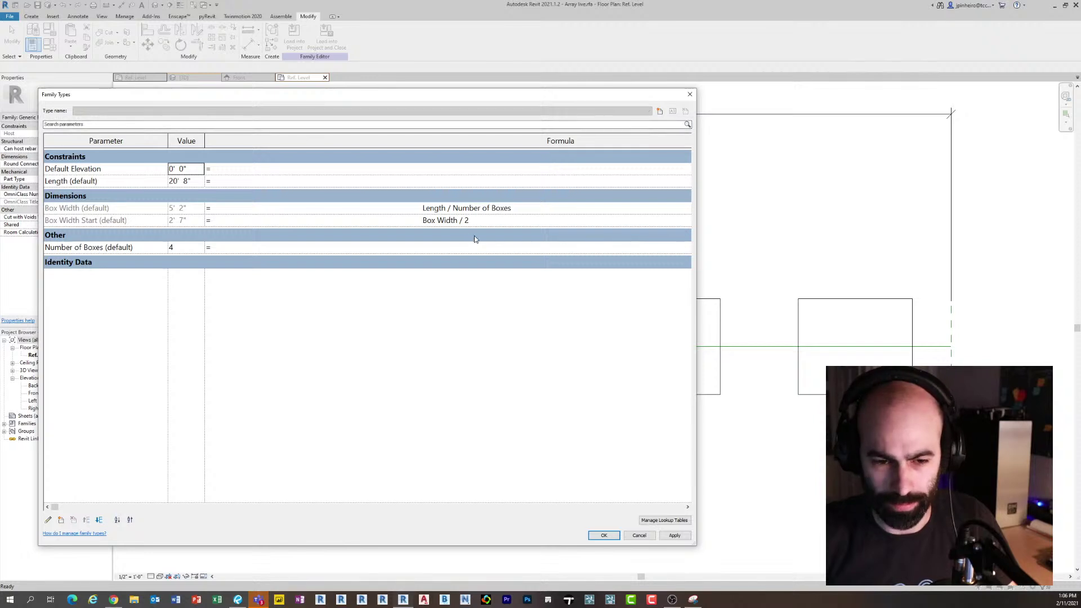
ctrl+scroll(474, 235, up, 1)
click(166, 145)
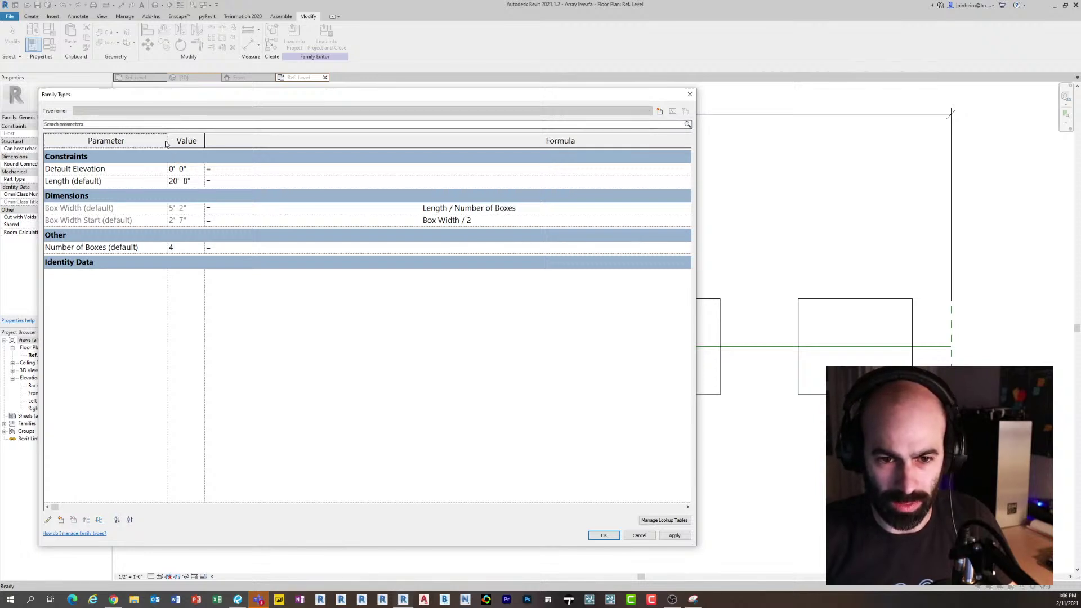
drag(167, 141, 151, 143)
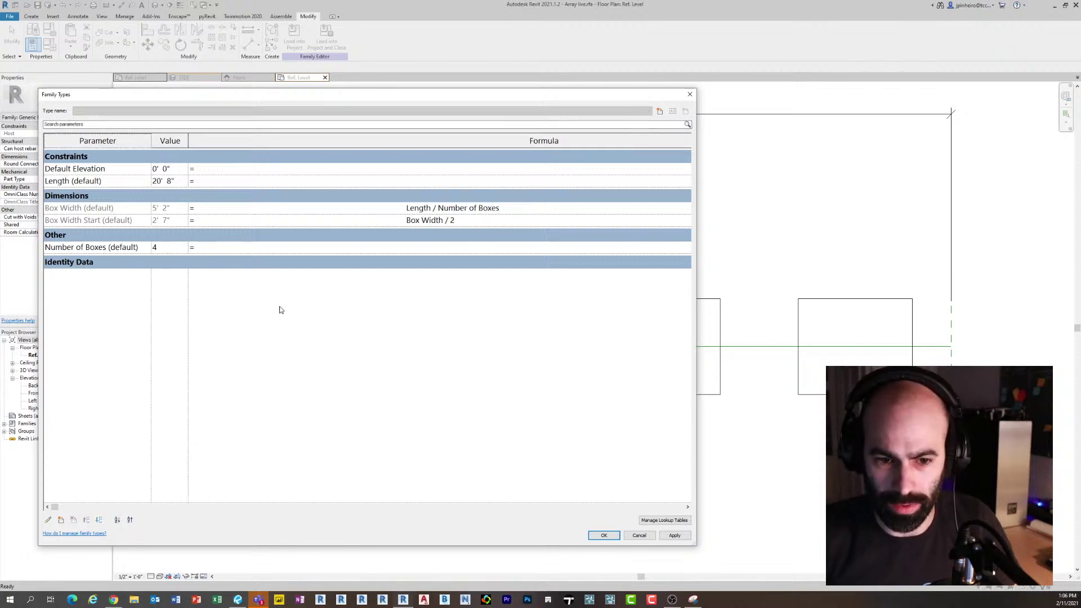
Narrow the Formula column, enlarge the text, and widen the Family Types dialog so every parameter's name, value and formula shows together
click(443, 249)
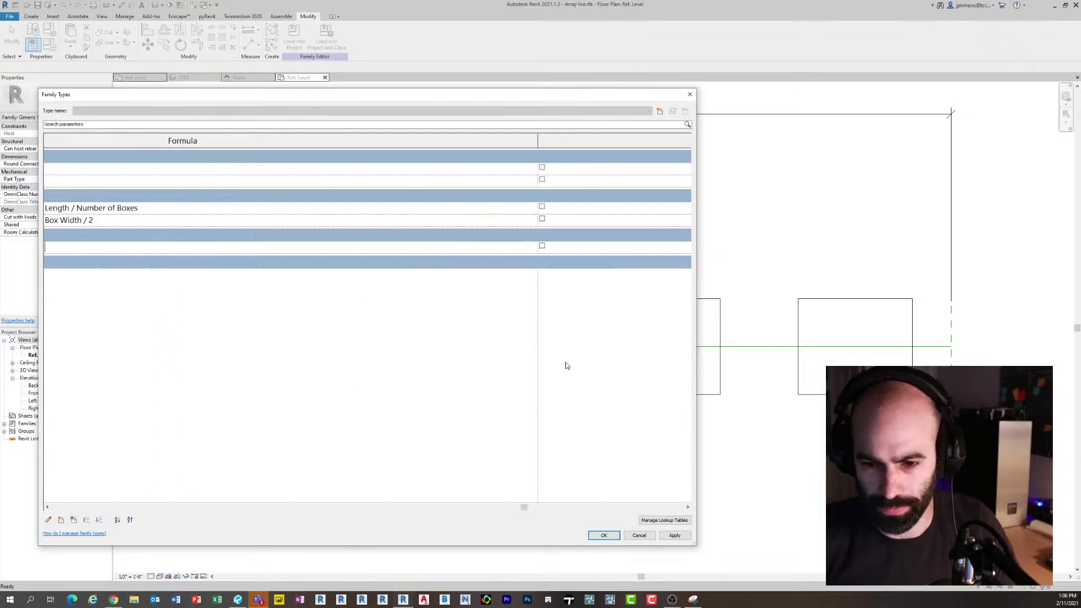
drag(537, 140, 190, 225)
ctrl+scroll(175, 338, down, 1)
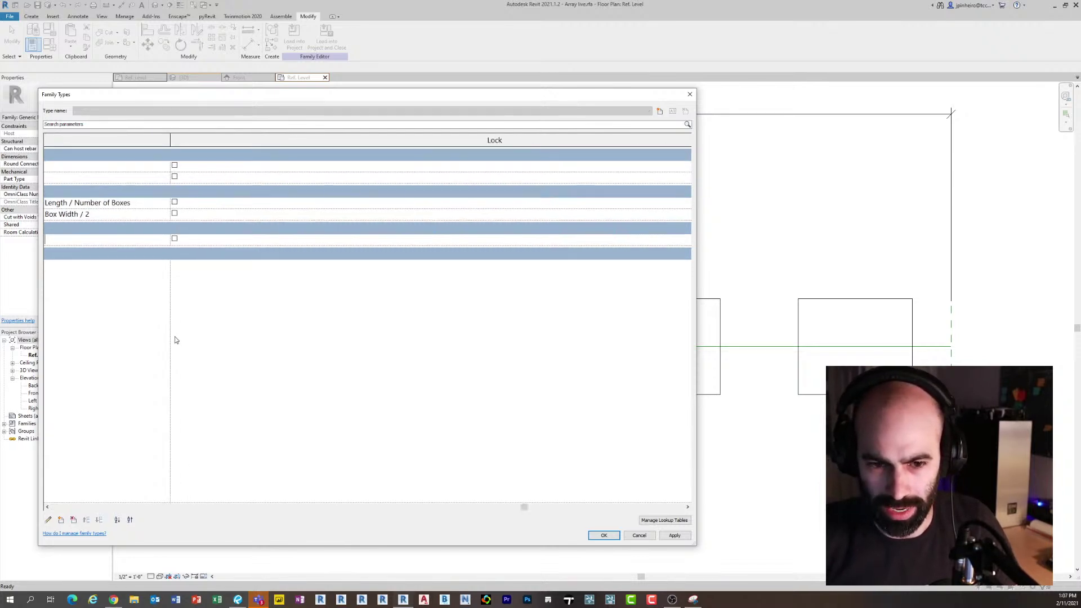
ctrl+scroll(170, 336, up, 3)
drag(526, 508, 129, 496)
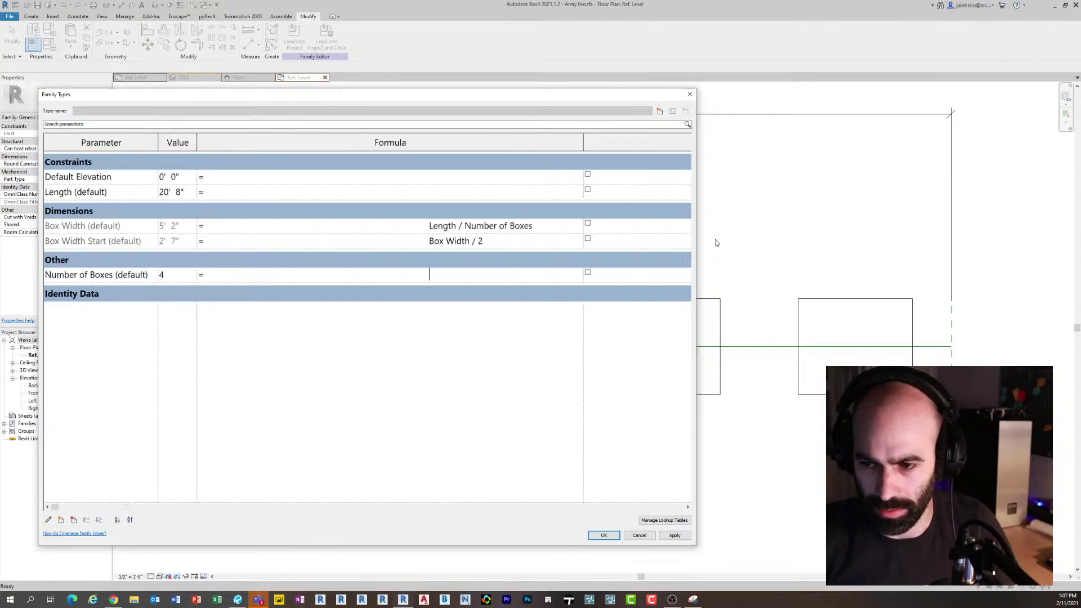
drag(696, 249, 818, 243)
click(477, 268)
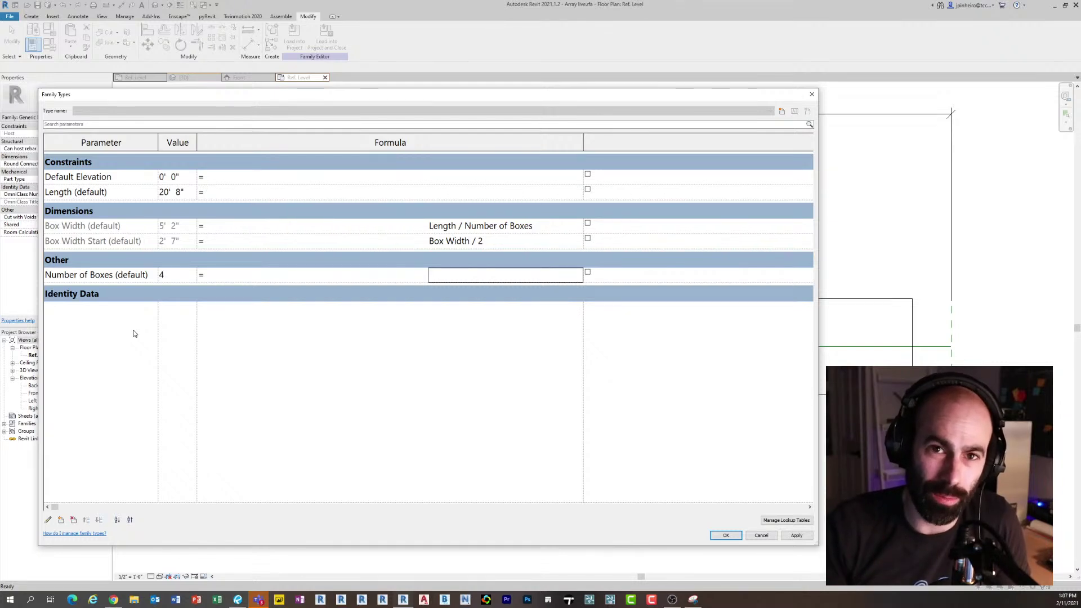
Create an instance family parameter named Number Input, of type Integer and grouped under Other
click(49, 521)
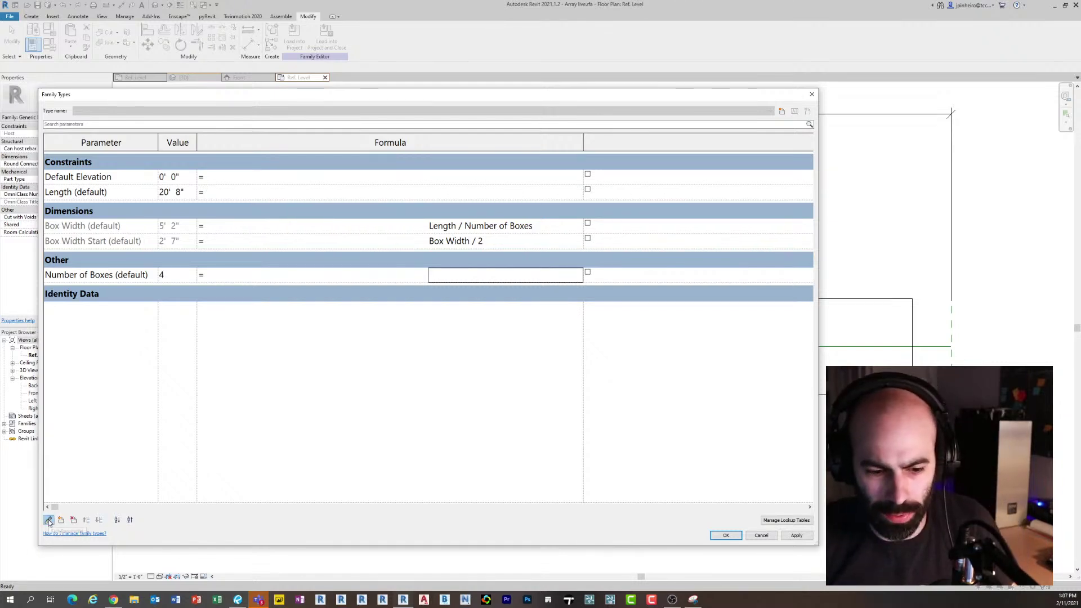
click(365, 354)
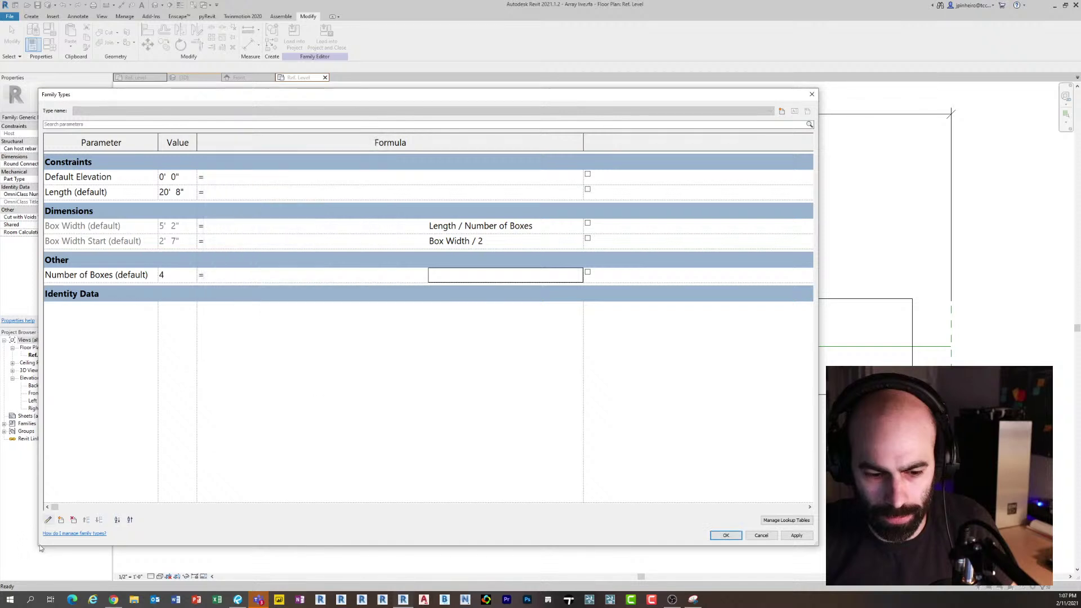
click(61, 520)
drag(255, 145, 280, 262)
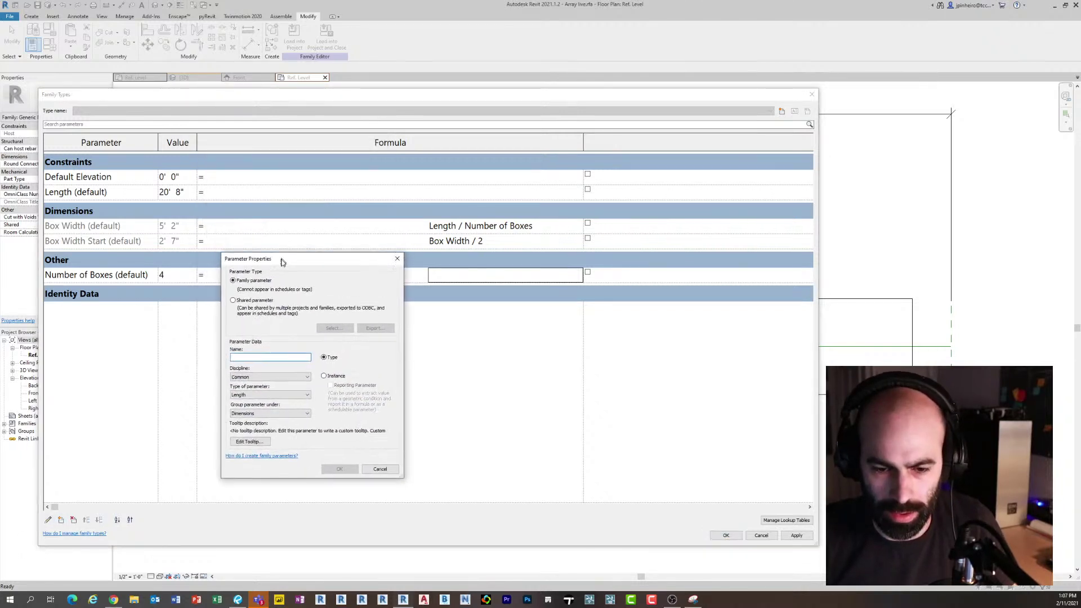
click(325, 378)
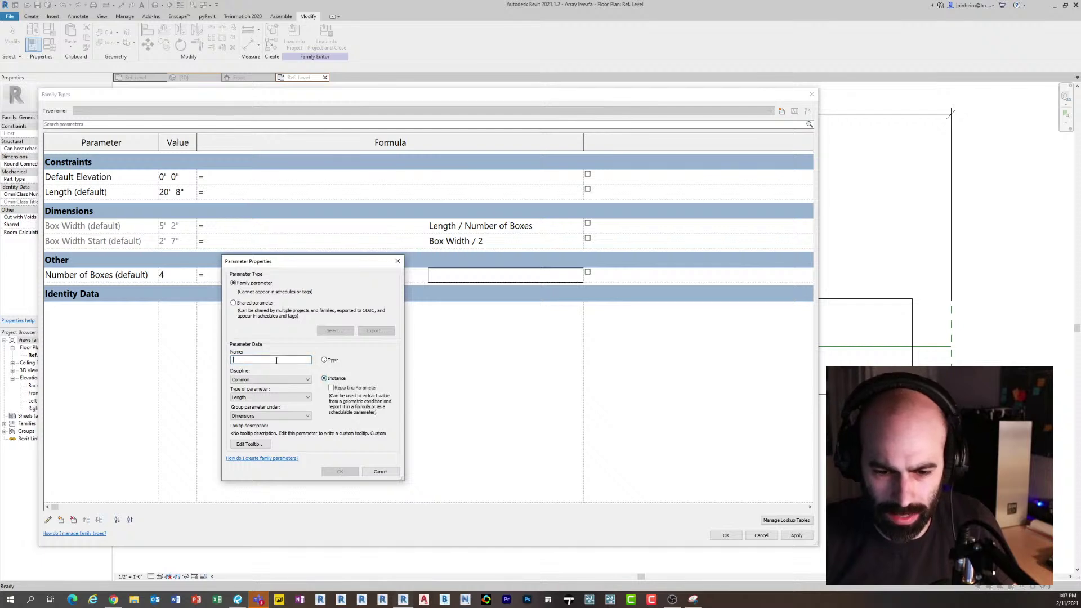
click(282, 359)
text(Number of Boxes Input)
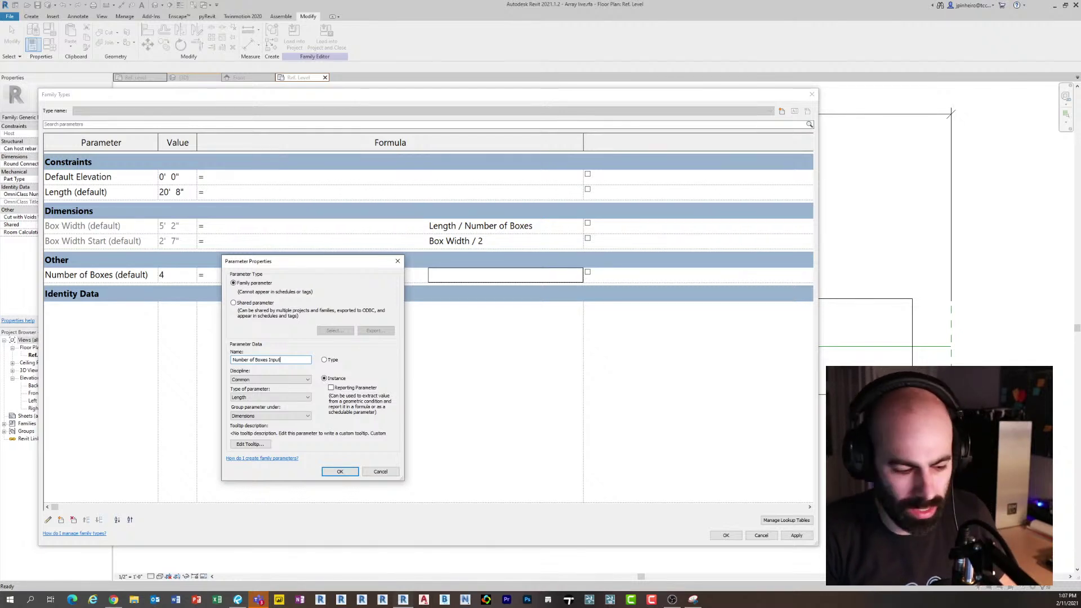
key(ctrl+a)
text(Nu)
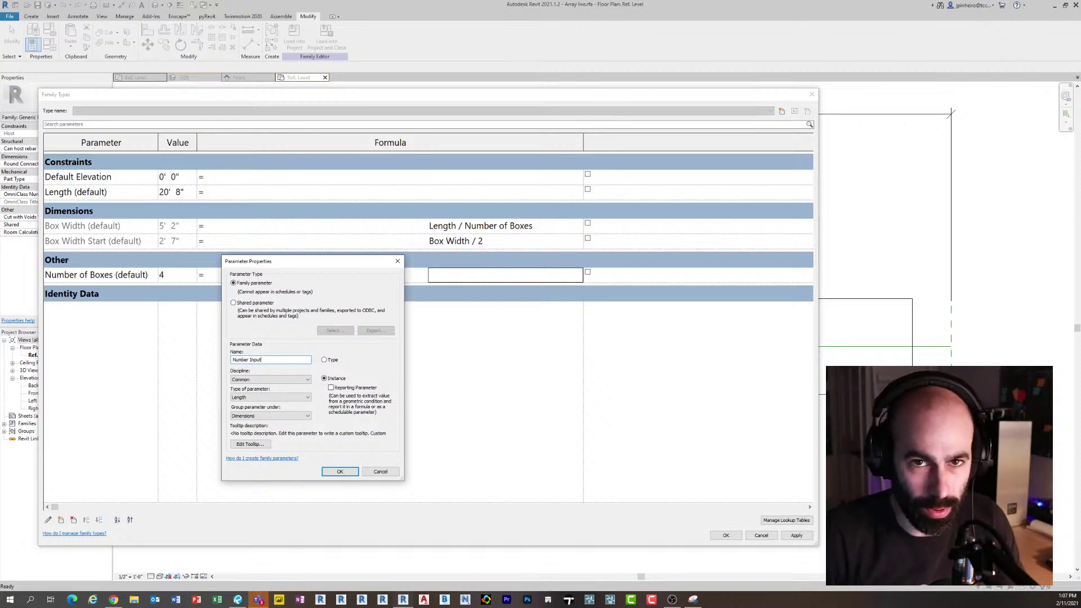
click(260, 398)
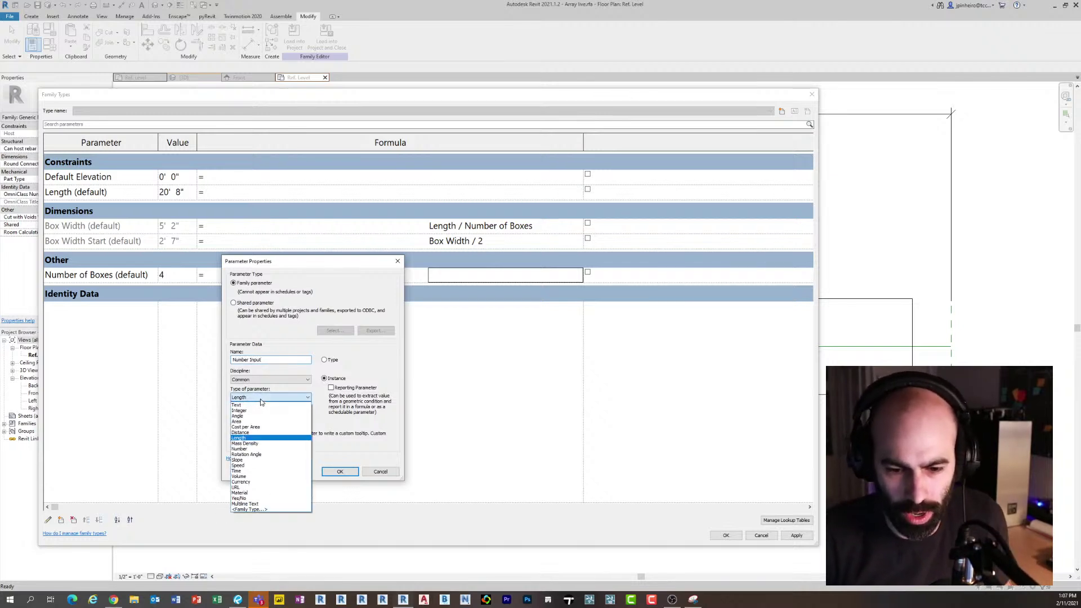
click(260, 413)
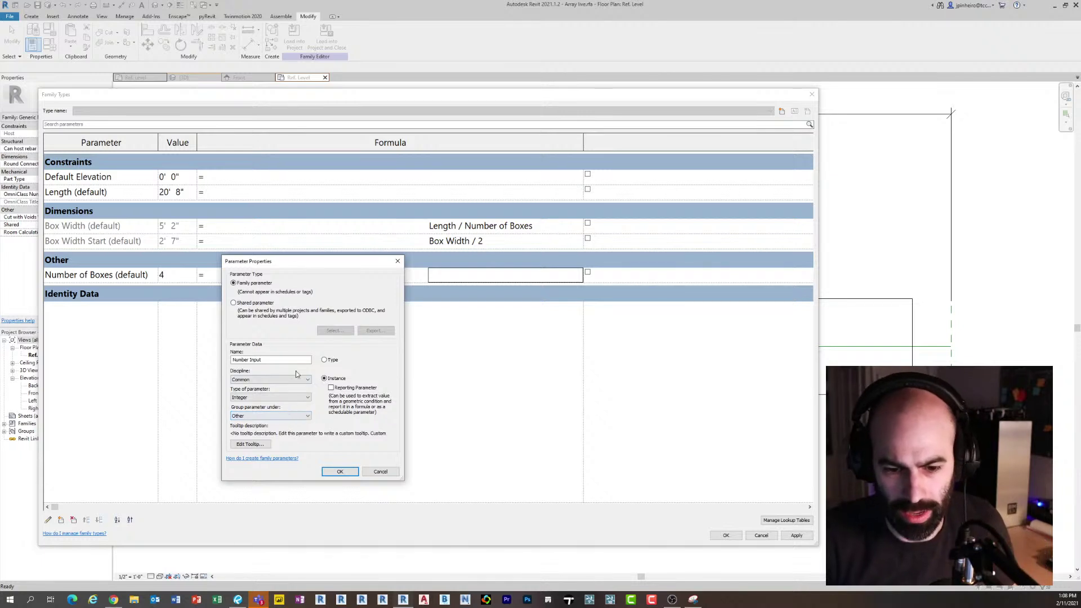
click(347, 472)
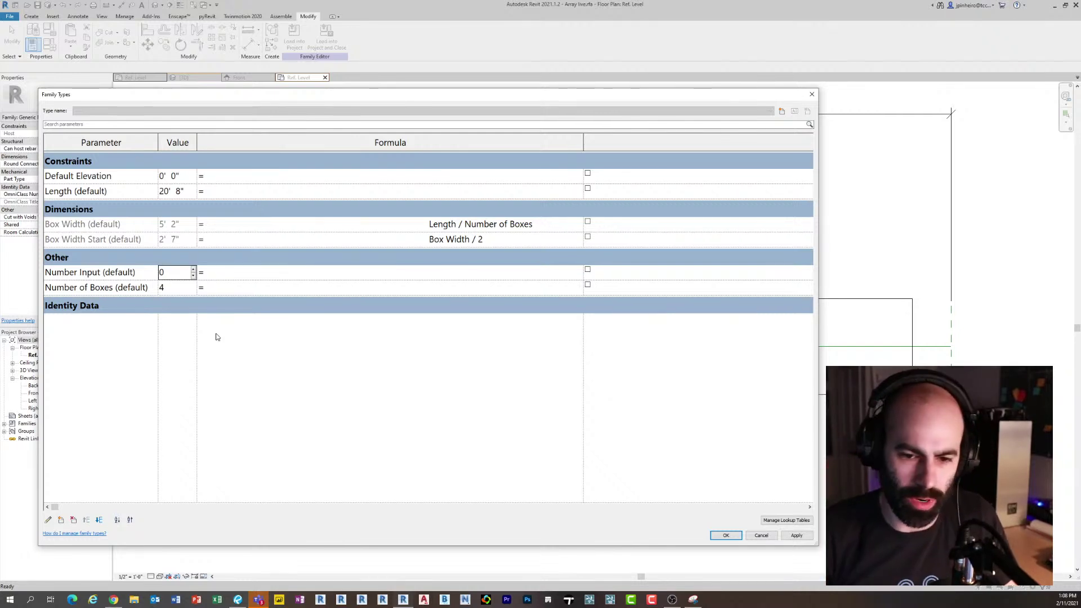
Widen the Formula column to make room for a long formula on the Number of Boxes parameter
click(178, 288)
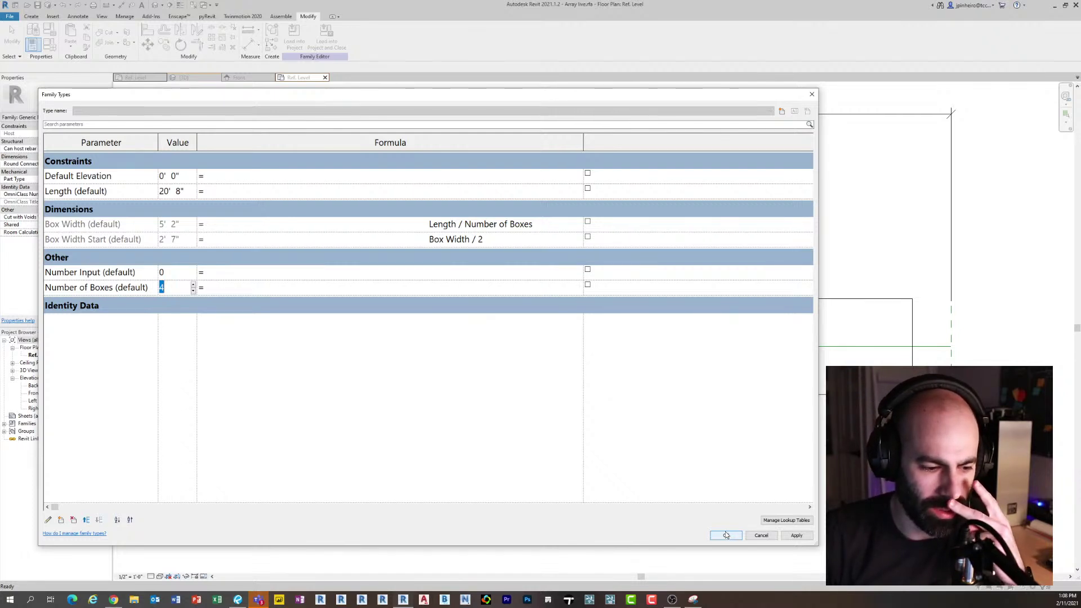
click(461, 288)
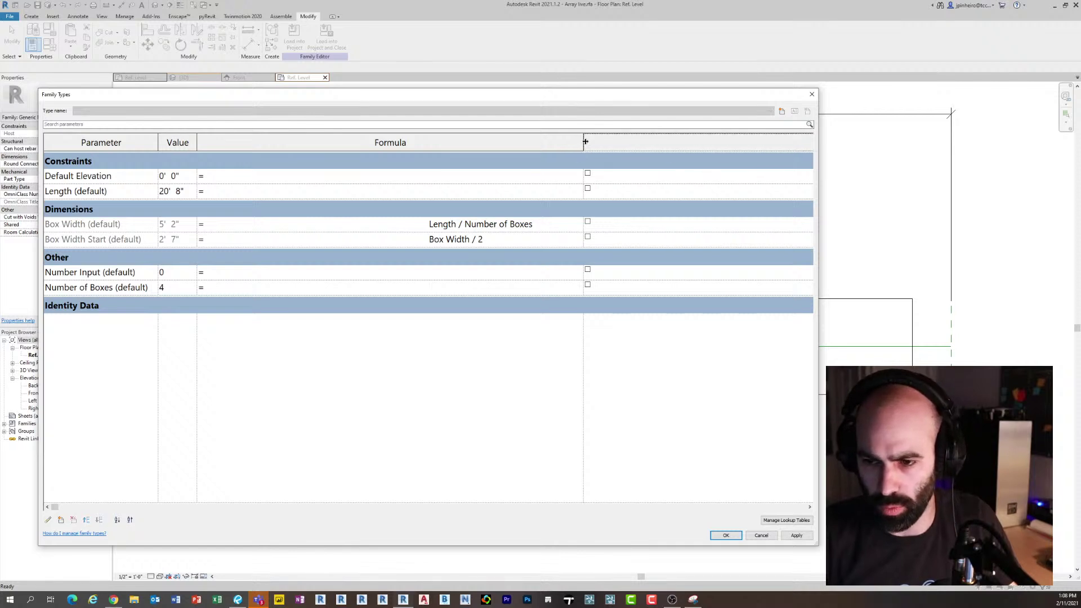
drag(584, 142, 692, 141)
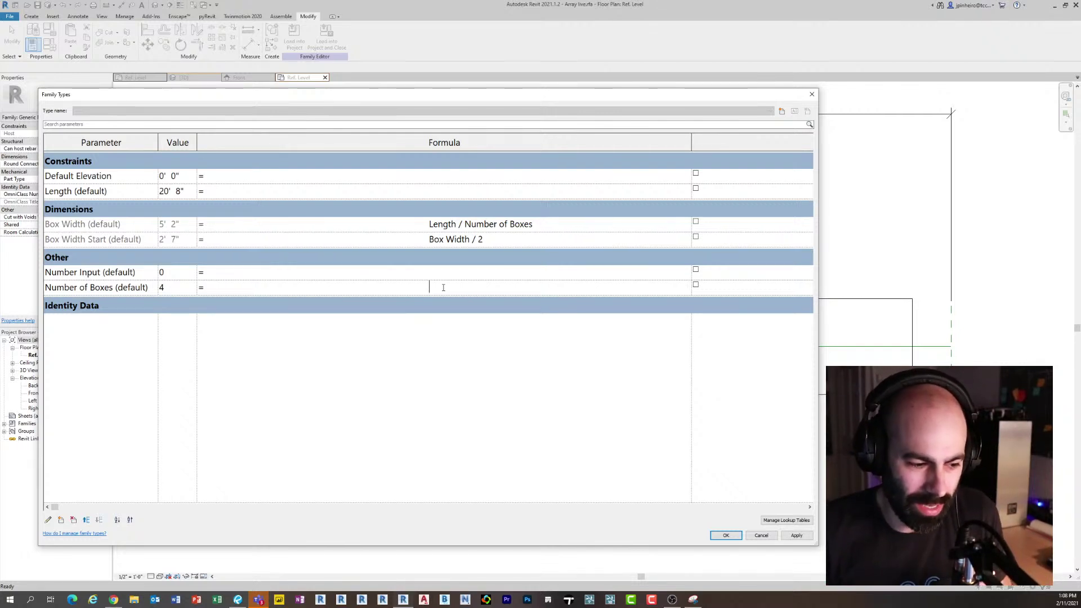
Switch to the BIMAfterDark_FamilyCheatSheet_2.0 PDF in Revu, examine the conditional "if" statement syntax, and return to the family types in Revit
click(280, 601)
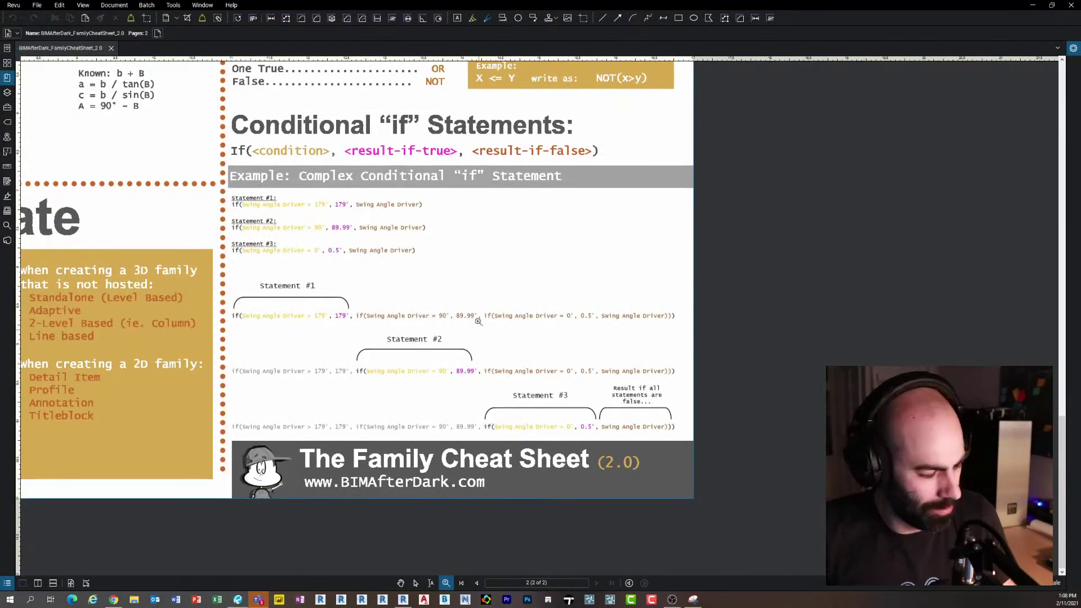
click(478, 321)
drag(447, 246, 496, 284)
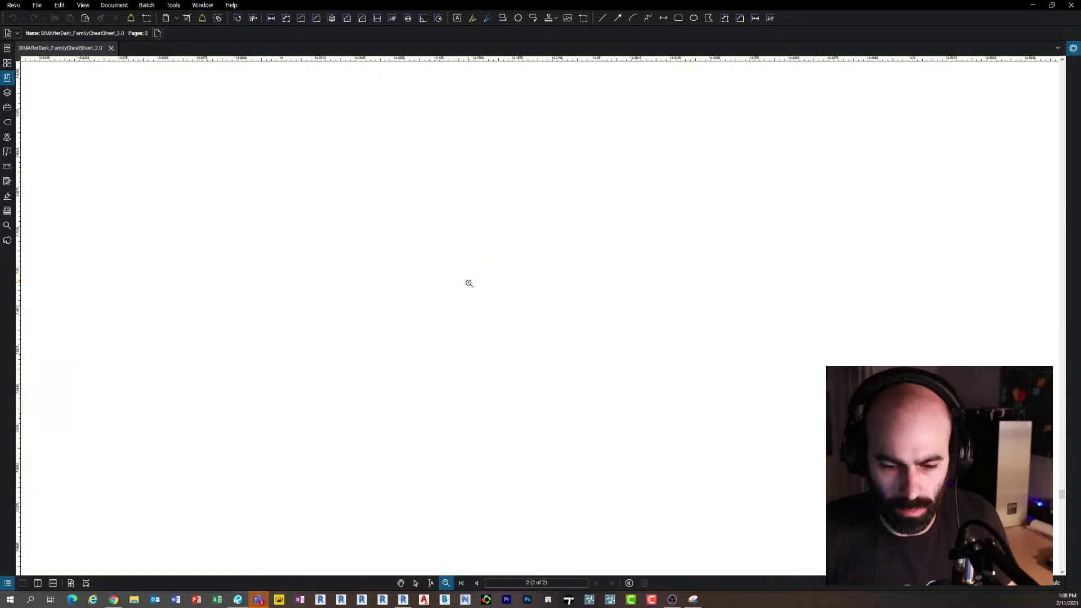
key(p)
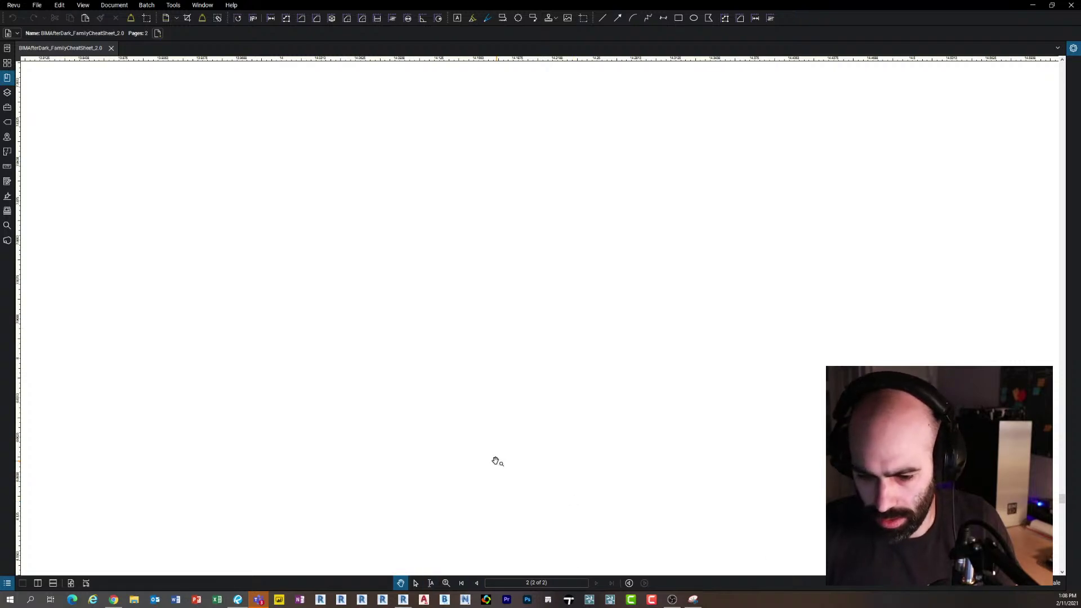
click(70, 583)
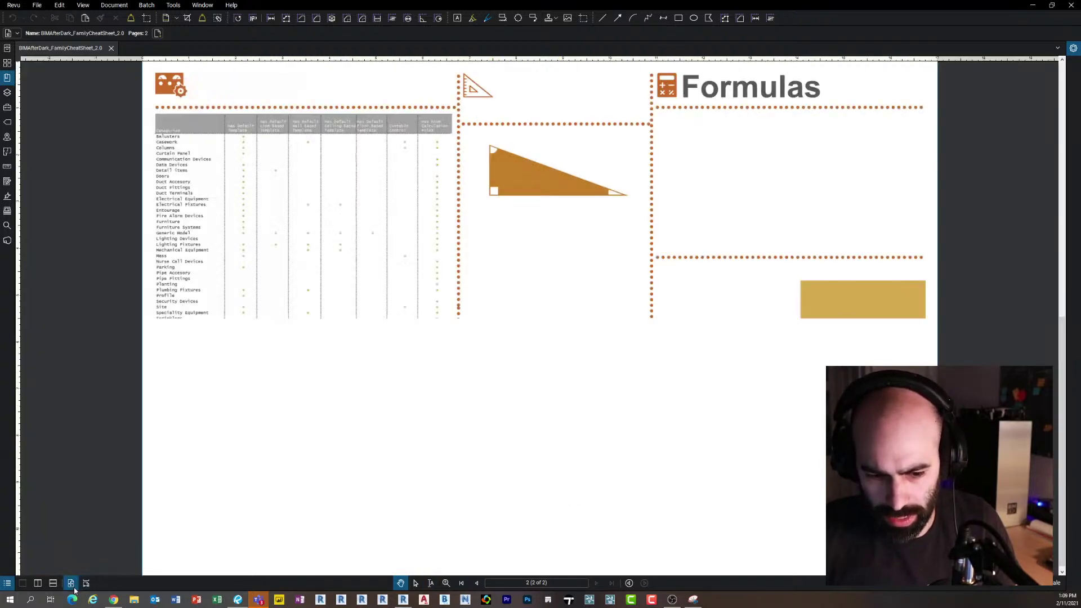
scroll(729, 400, up, 3)
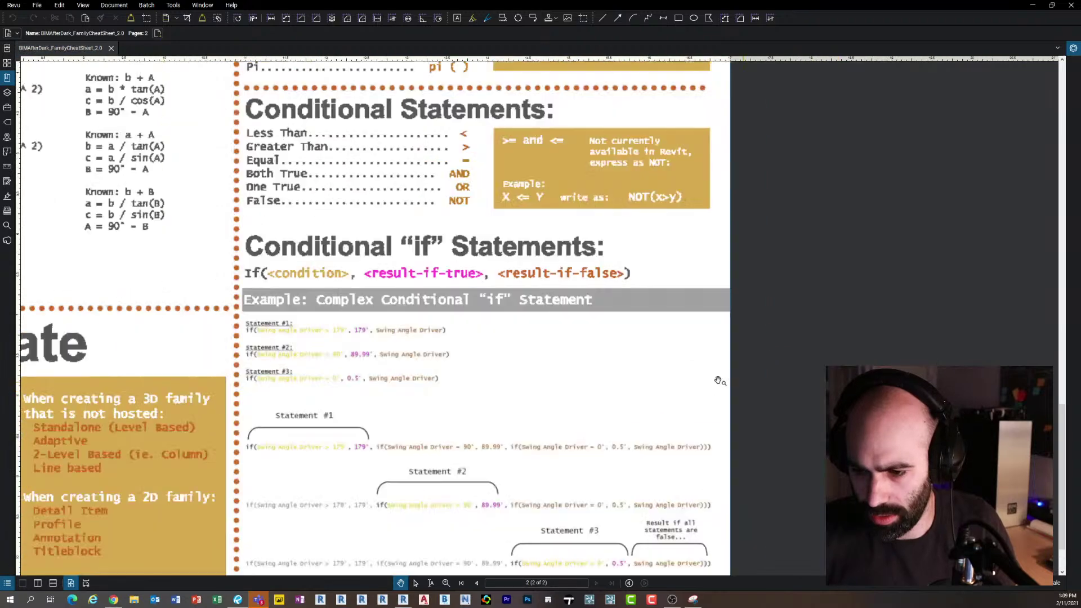
scroll(545, 336, up, 4)
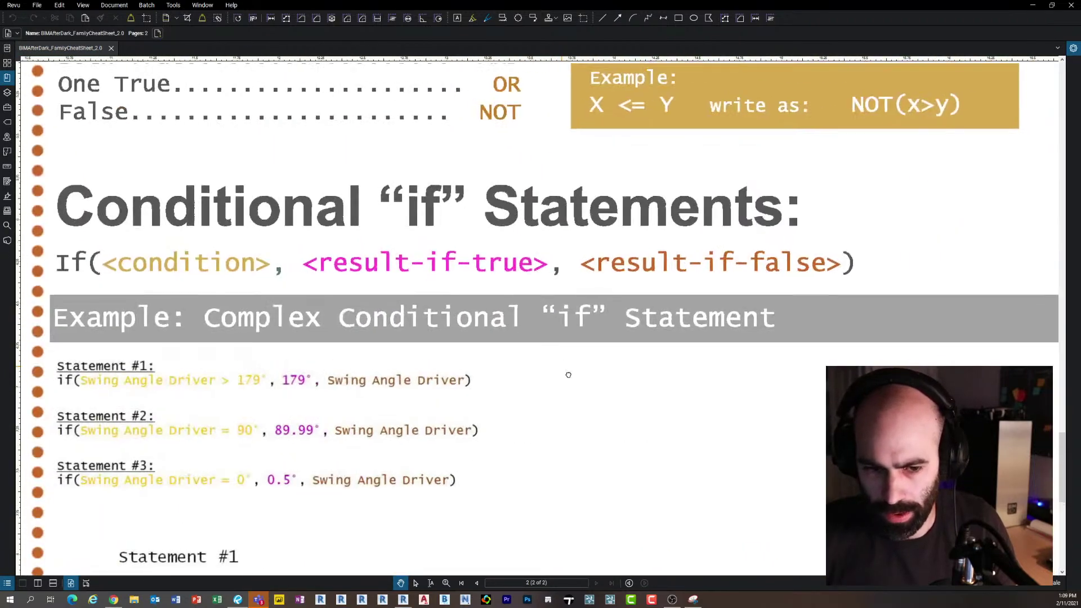
scroll(568, 375, up, 3)
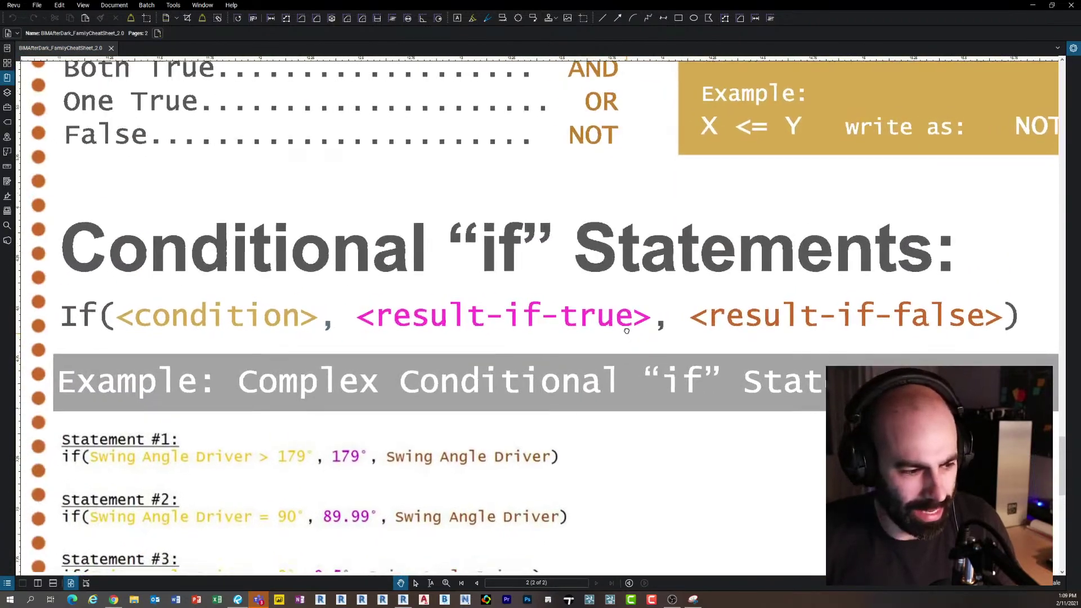
scroll(626, 331, down, 1)
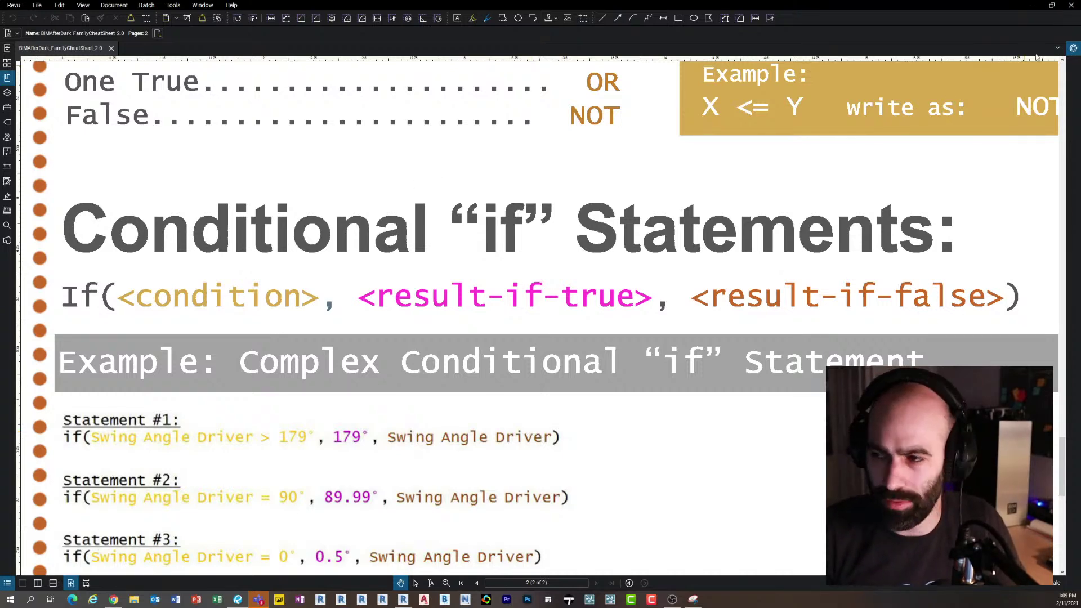
click(1033, 5)
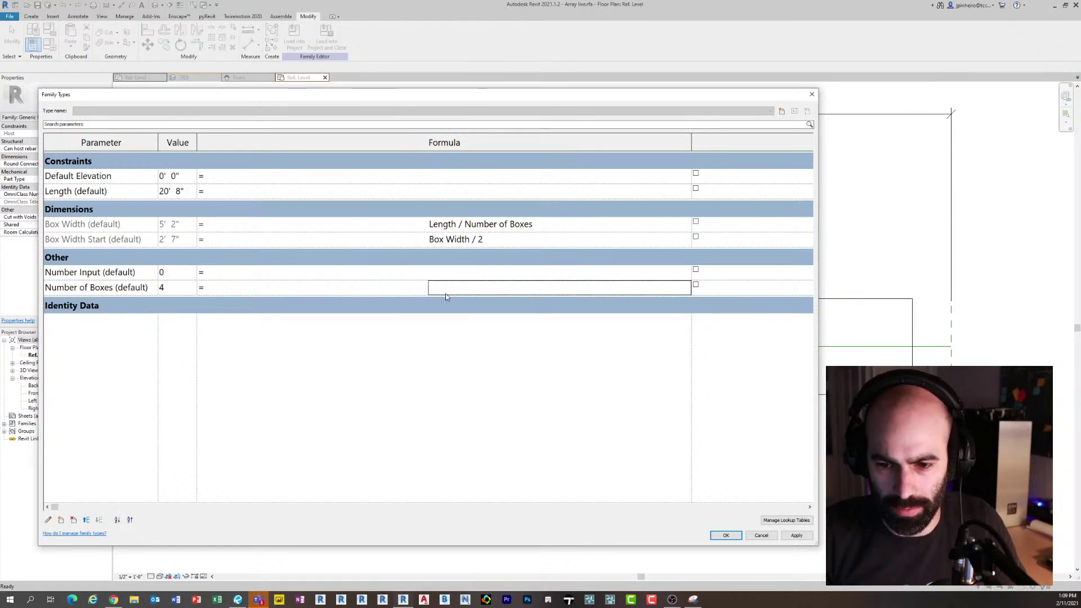
Enter the formula if(Number Input < 2, 2, Number Input) for the Number of Boxes parameter
text(if()
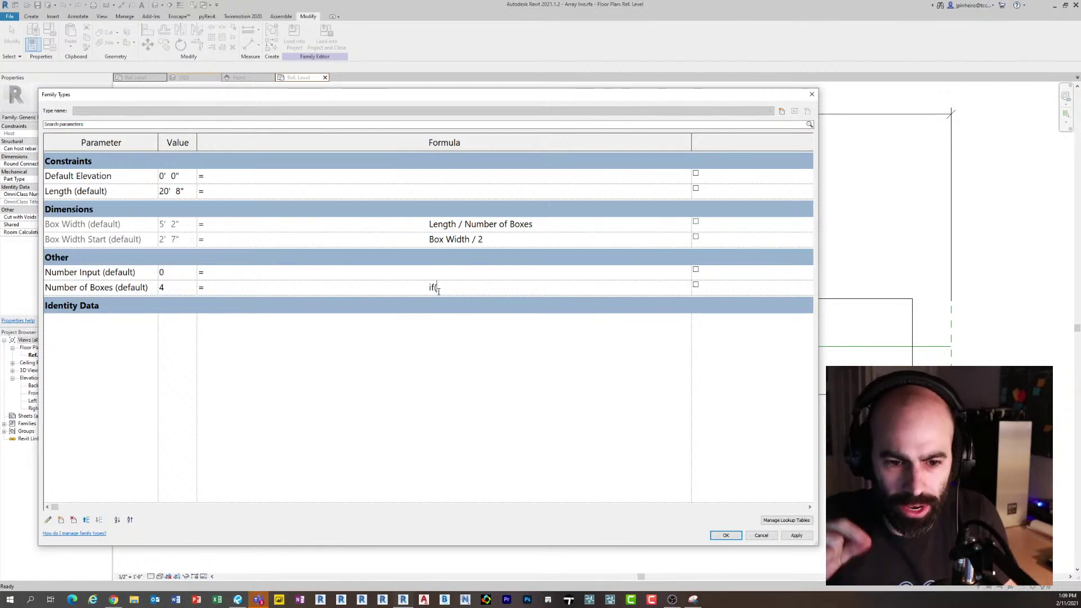
text(Number Input)
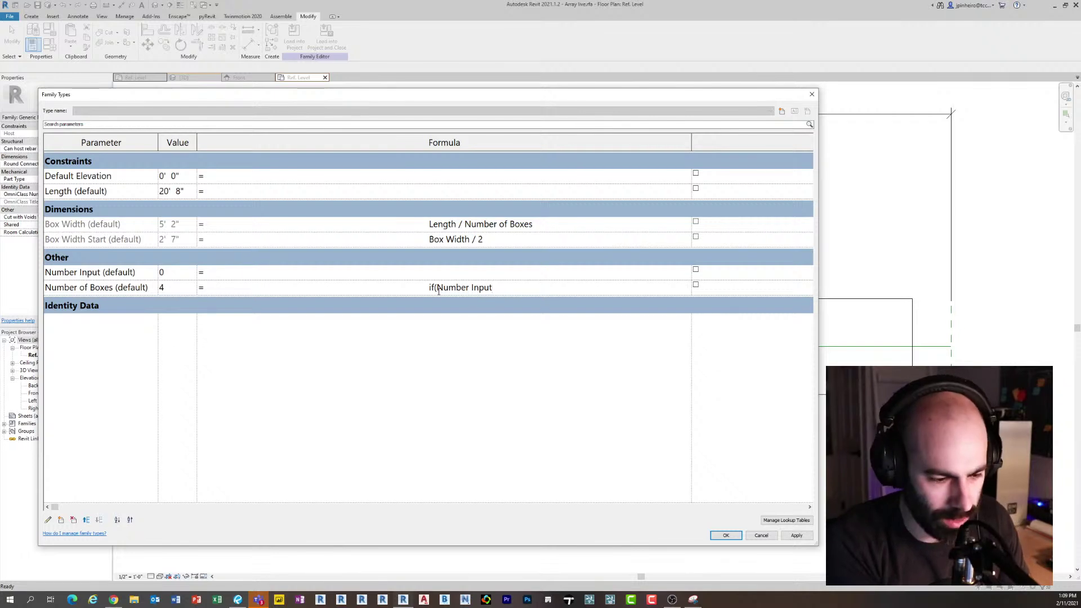
text( < 2)
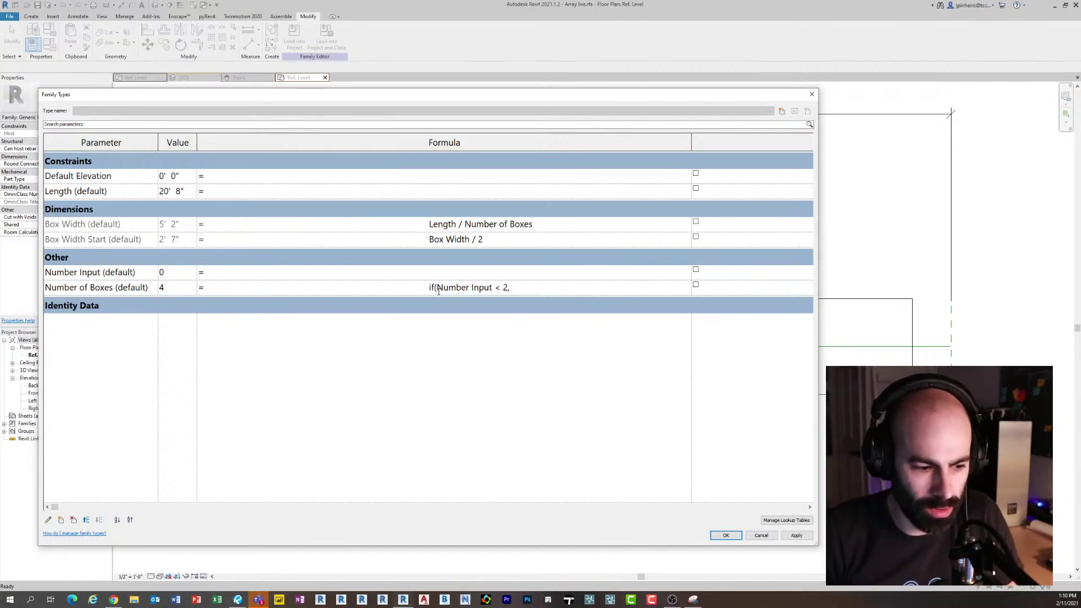
text(, 2,)
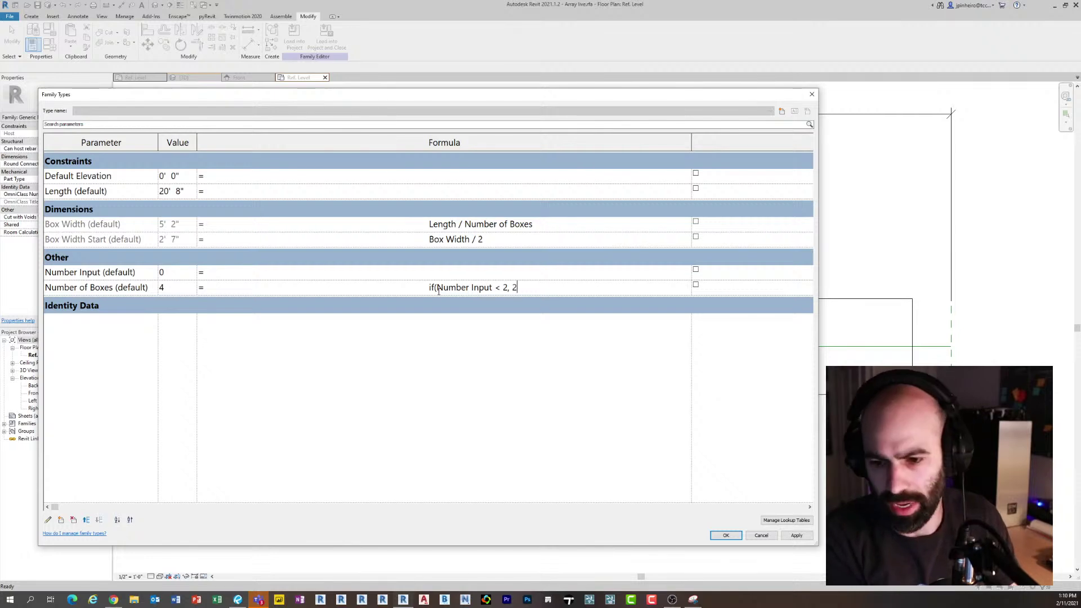
key(BackSpace)
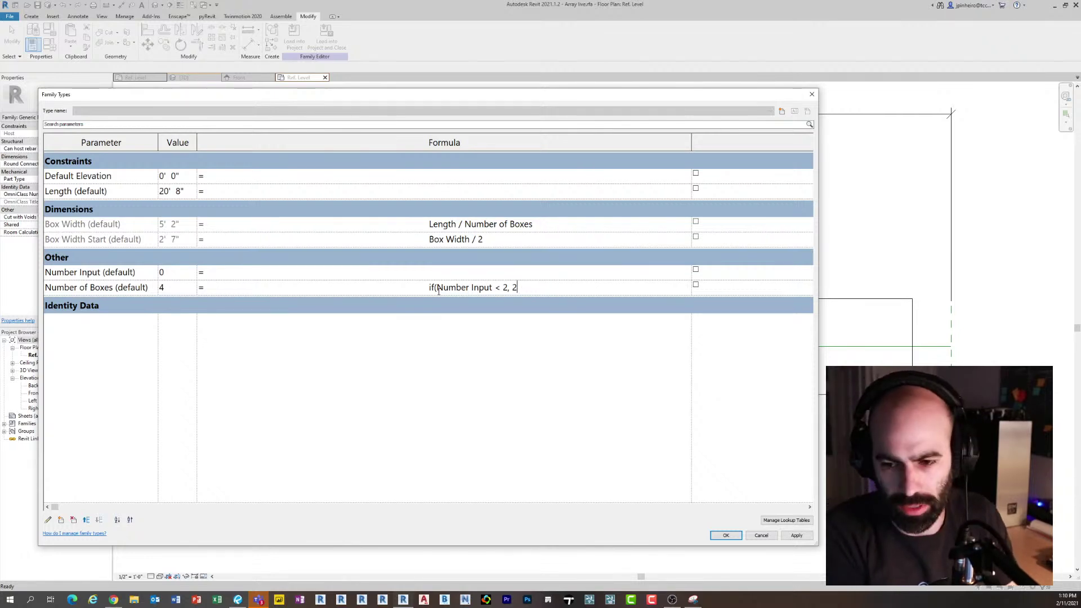
text(,)
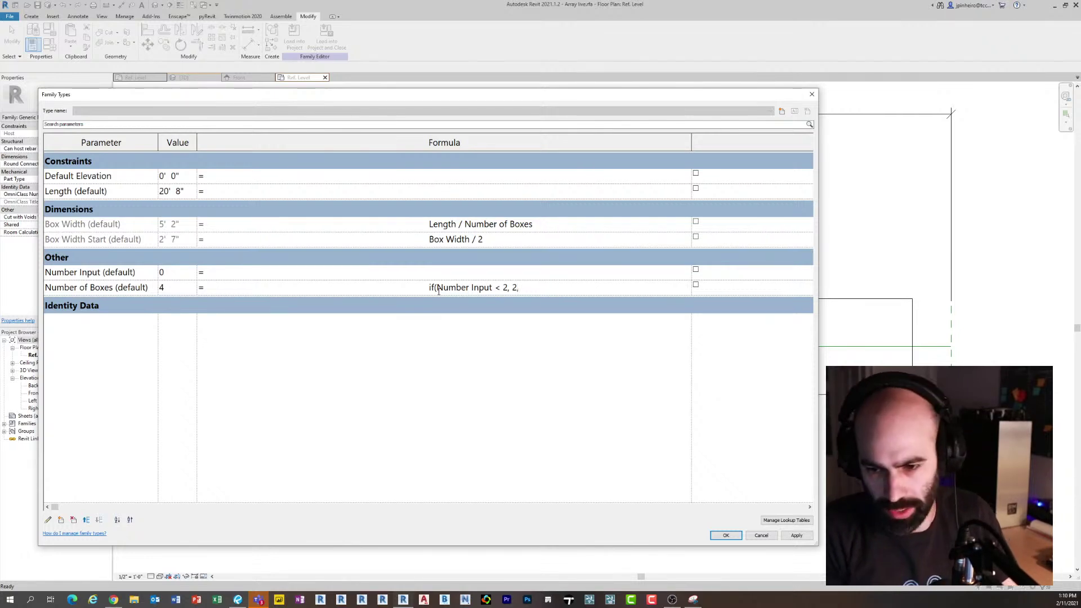
key(BackSpace)
key(BackSpace)
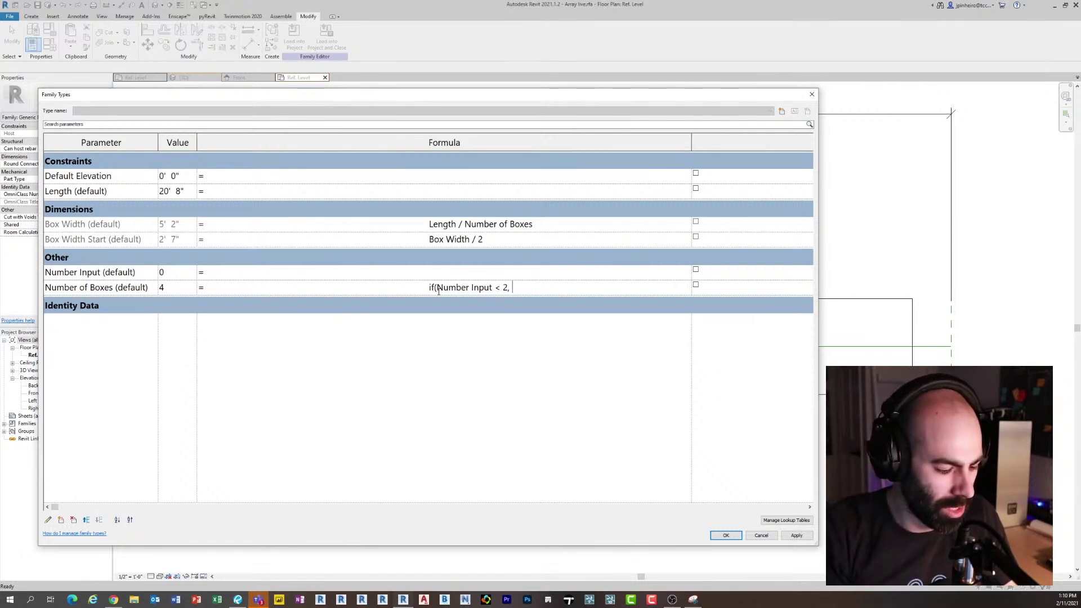
text(2,)
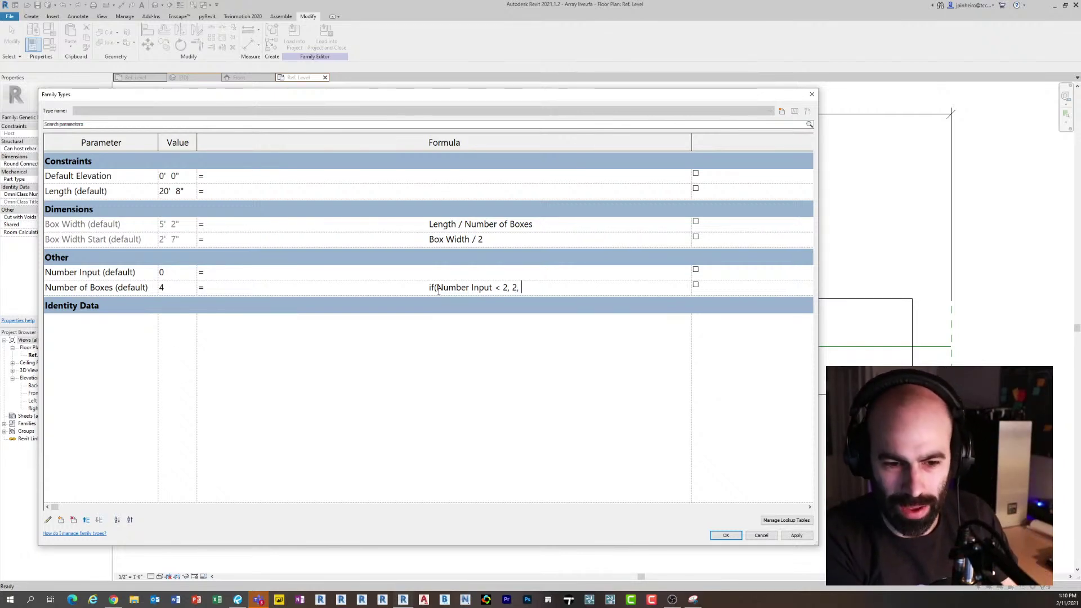
text(Number of)
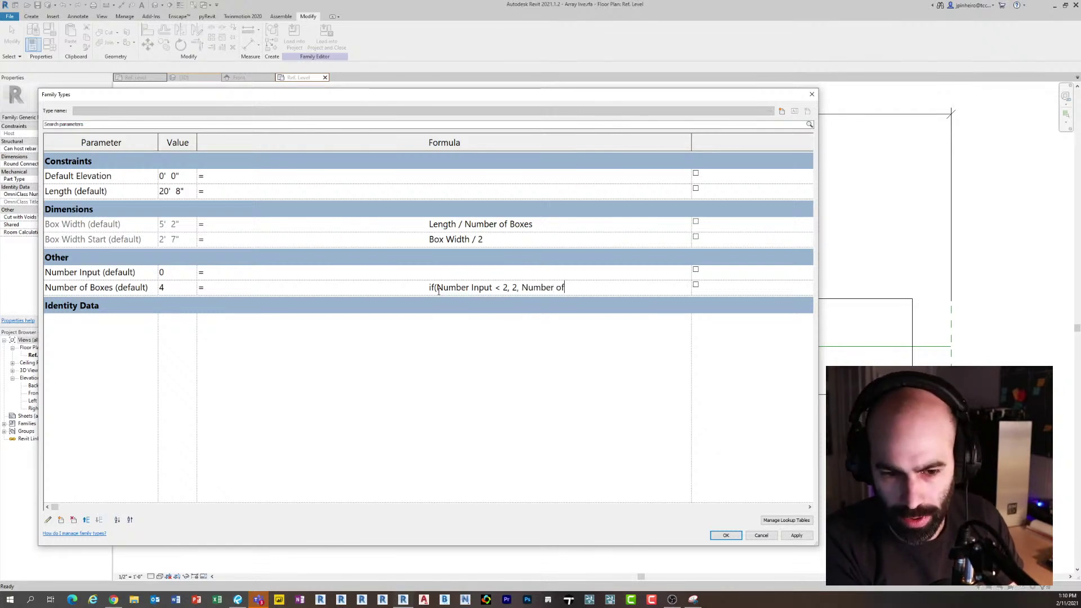
key(BackSpace)
key(BackSpace)
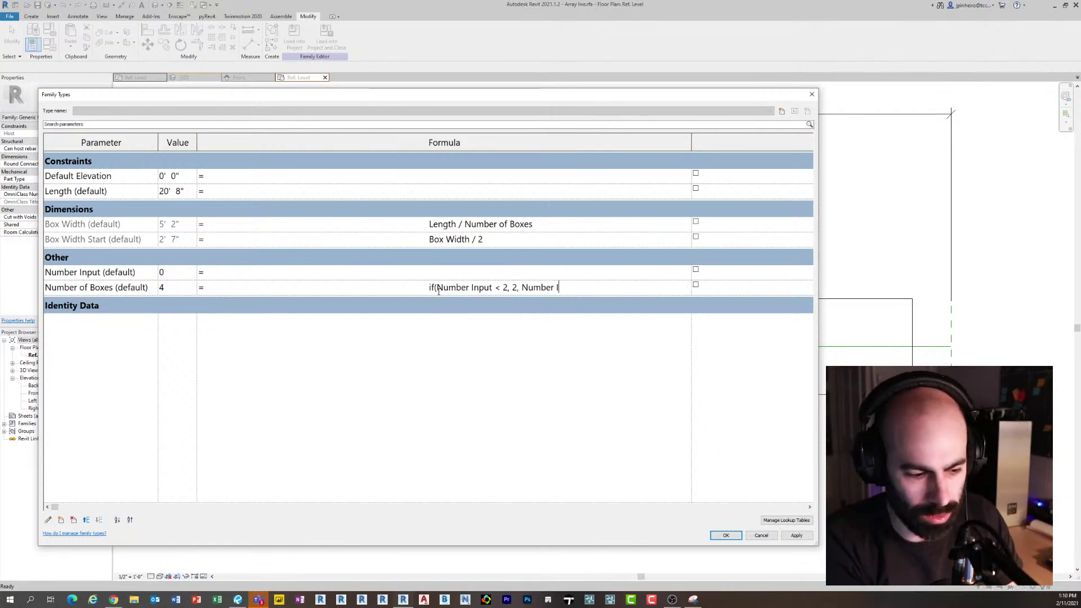
text(Input))
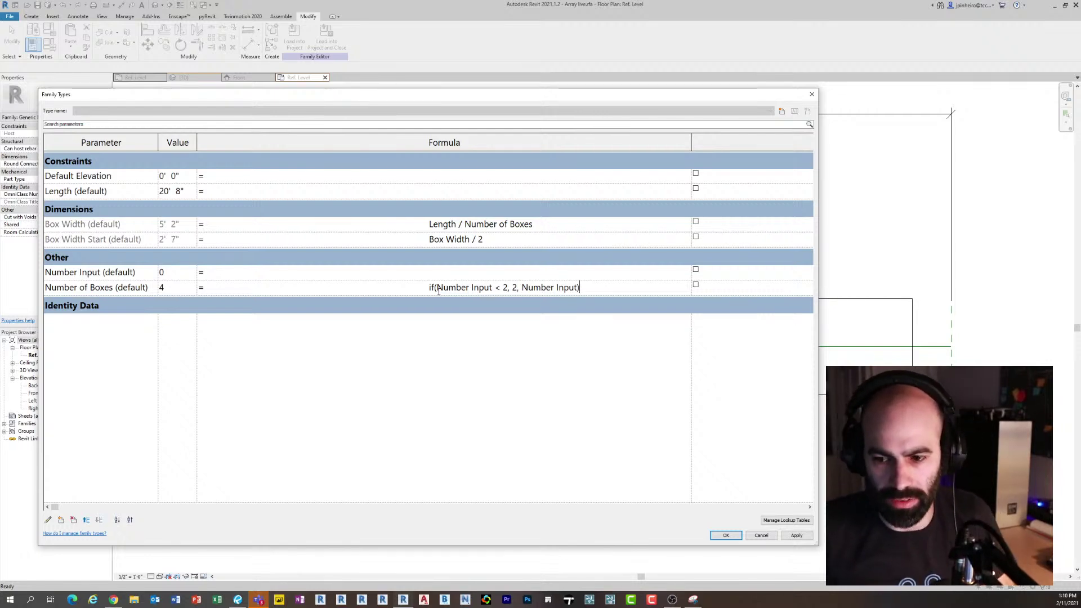
key(Return)
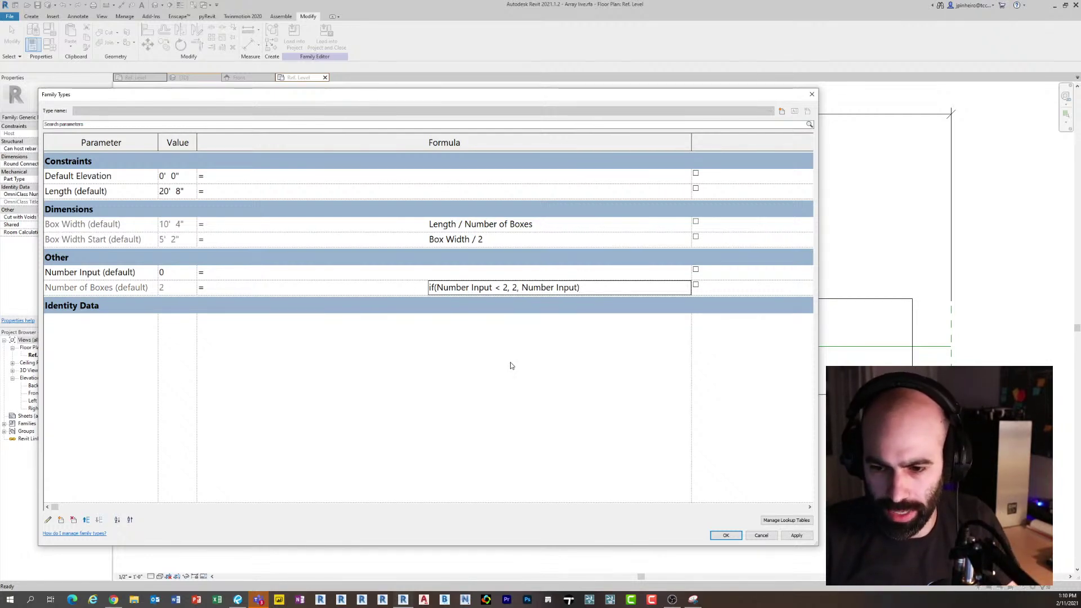
Test the Number of Boxes formula by setting Number Input to 1 and to 5
click(177, 273)
double_click(177, 273)
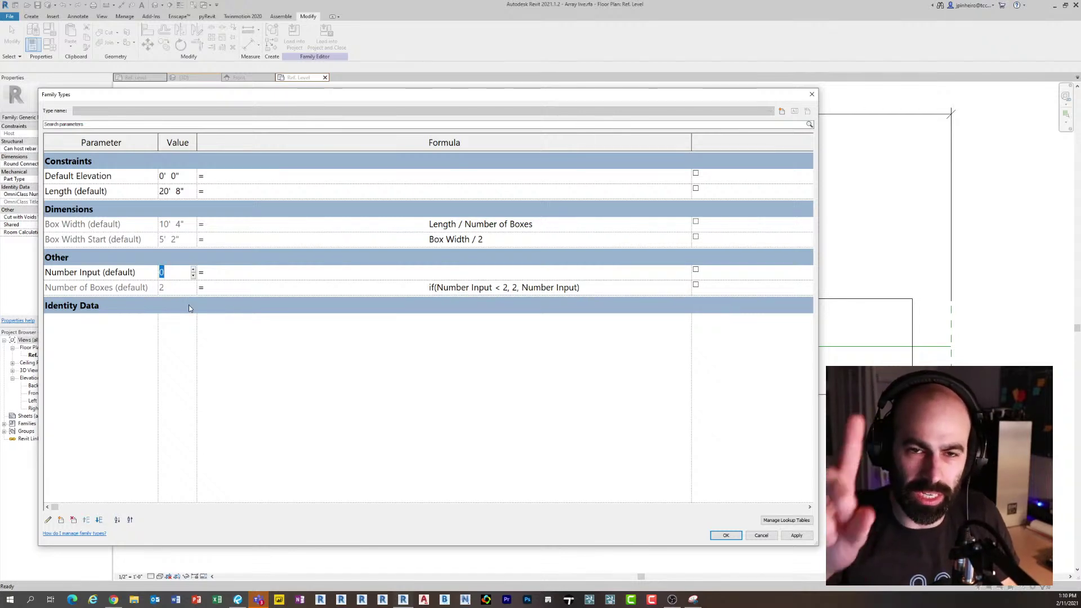
text(1)
key(Tab)
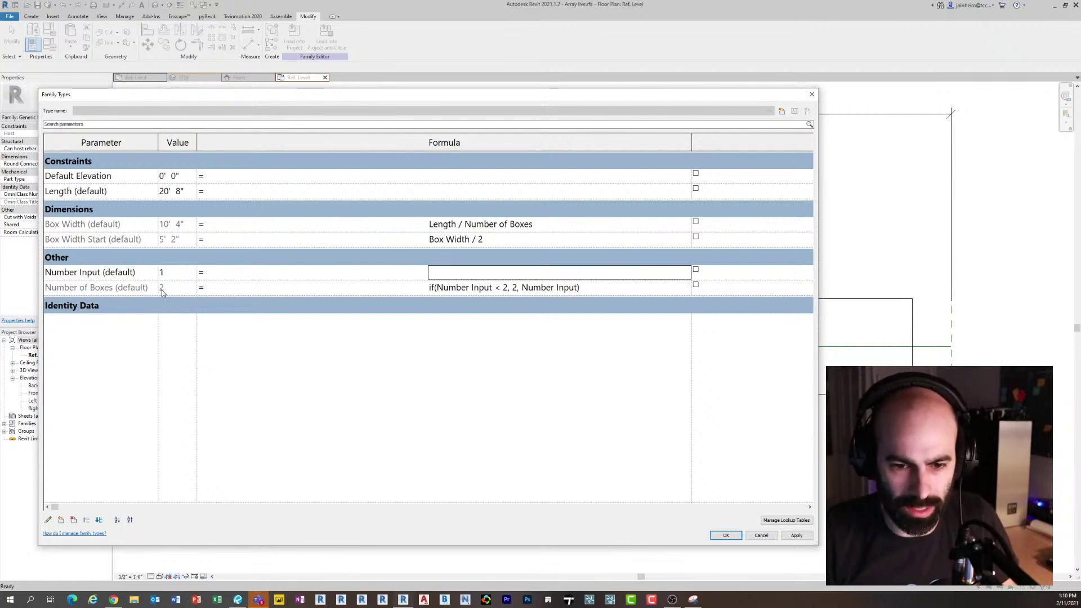
double_click(177, 272)
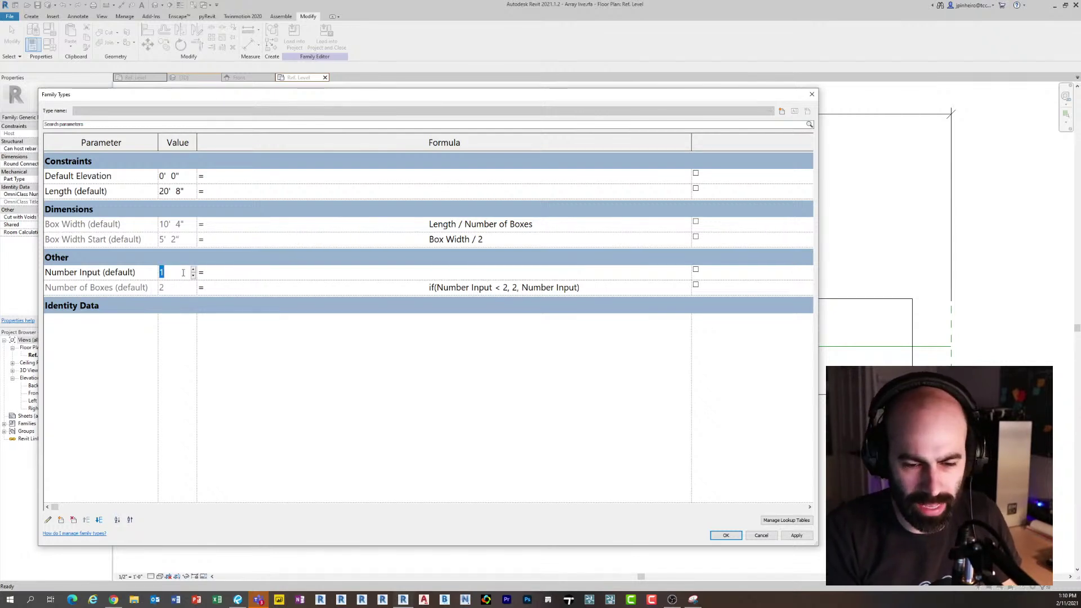
text(5)
key(Return)
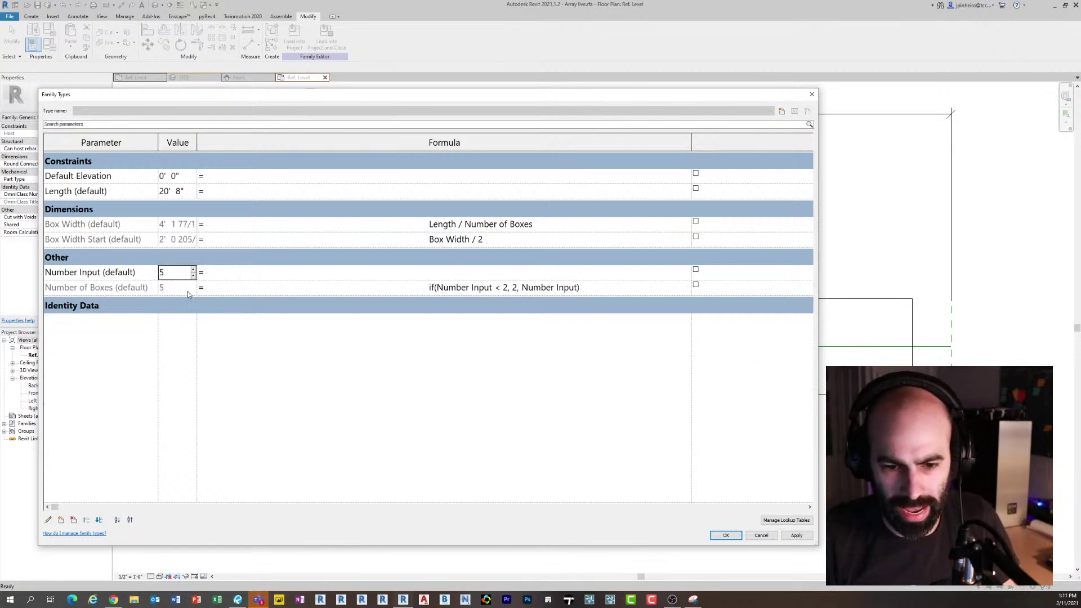
Try the values 1, 2, 3 and 1 again for Number Input to check how Number of Boxes responds
double_click(184, 272)
text(1)
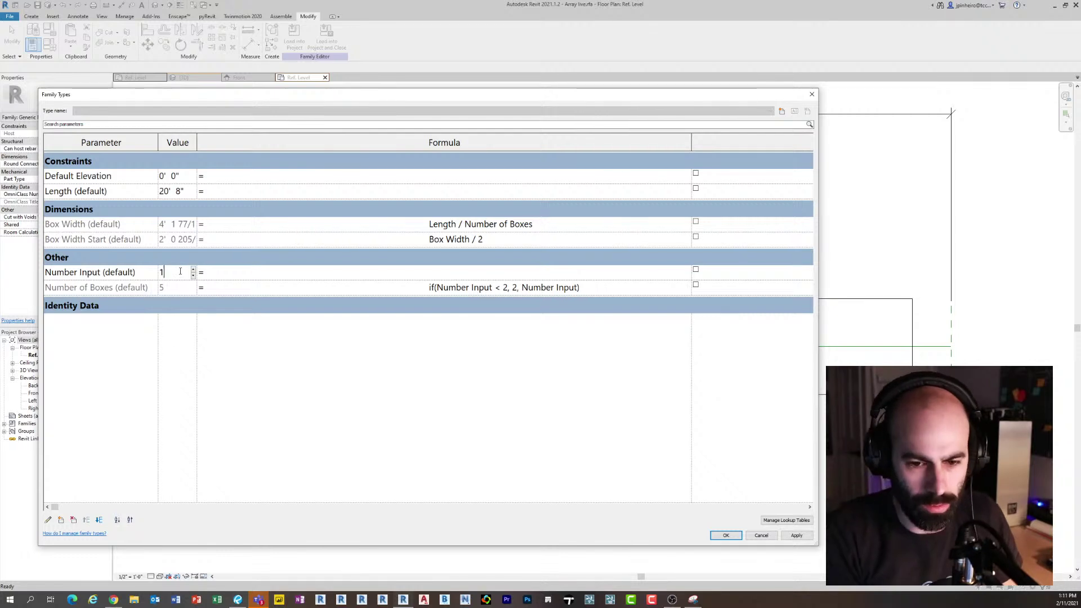
key(Tab)
click(181, 275)
text(2)
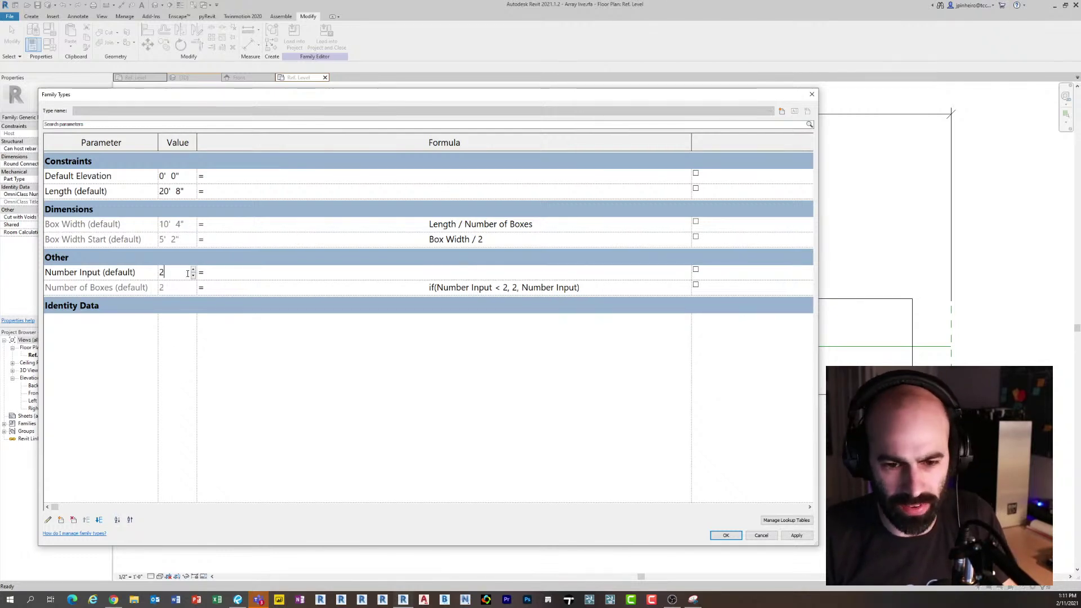
click(179, 292)
click(184, 275)
text(3)
click(253, 290)
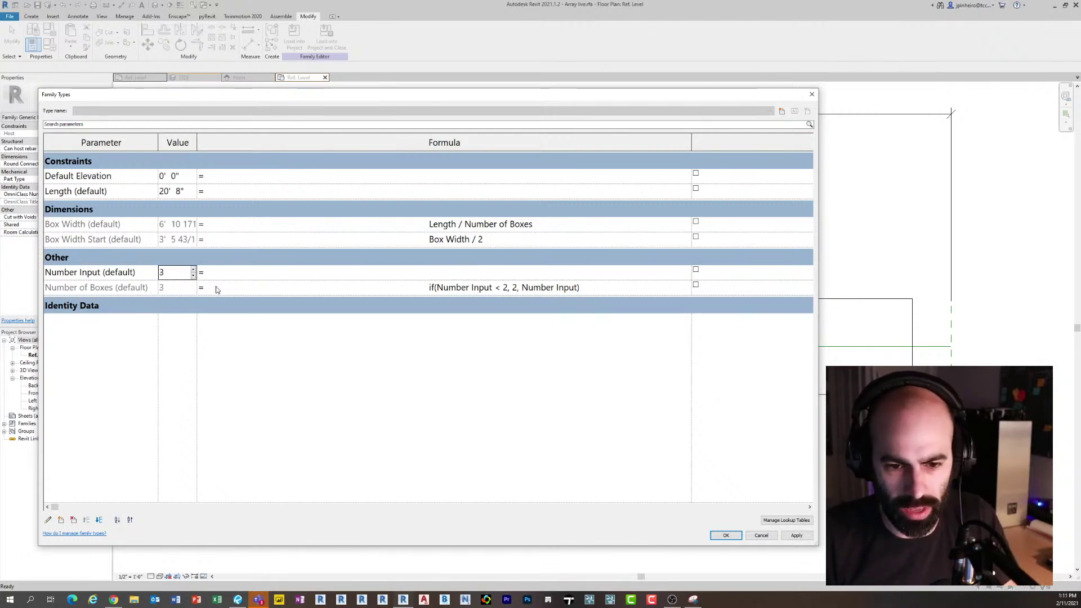
click(174, 275)
text(1)
click(260, 290)
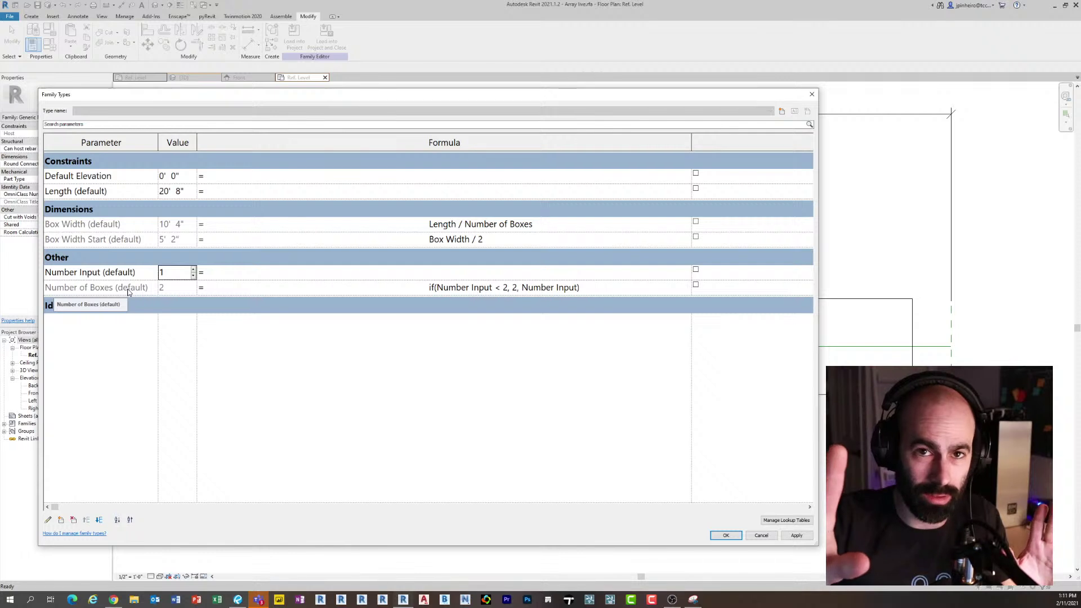
Recheck the conditional formula with Number Input values of 5, 2 and 1
click(171, 274)
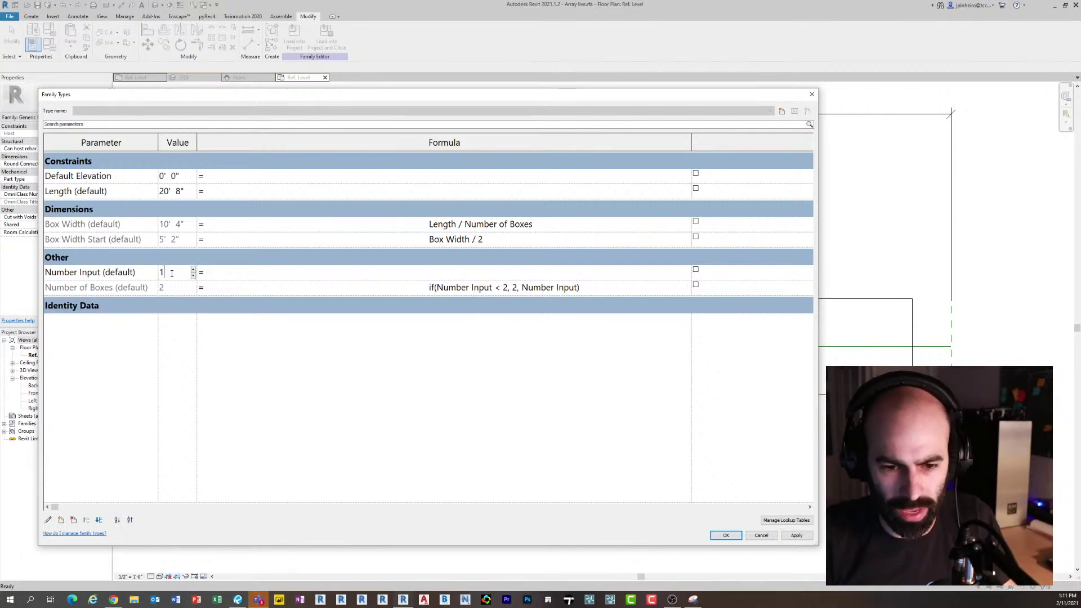
drag(171, 274, 149, 278)
text(5)
click(176, 291)
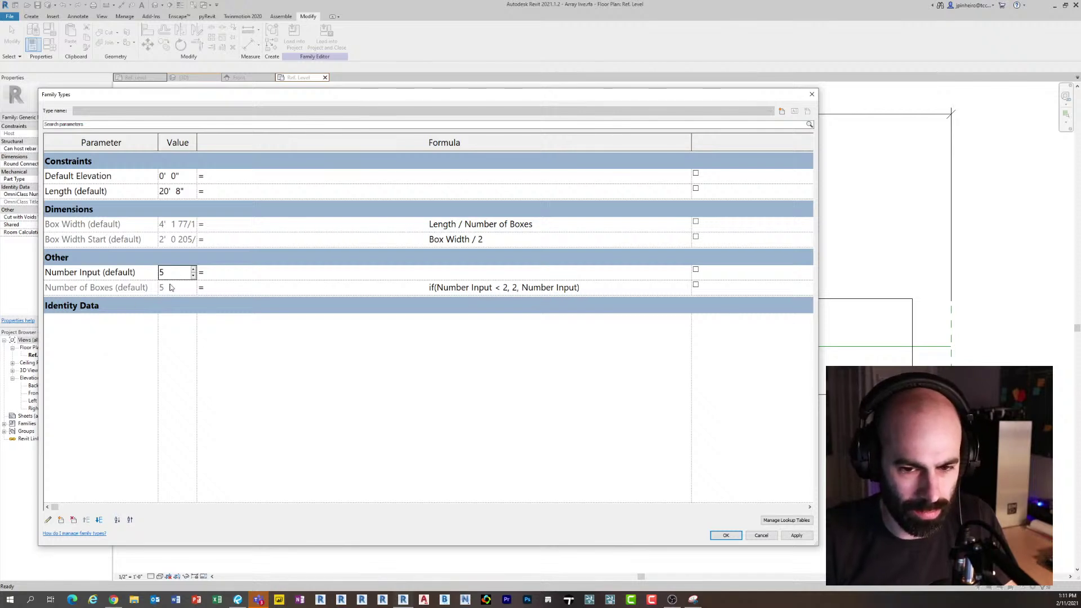
double_click(171, 273)
text(2)
click(219, 329)
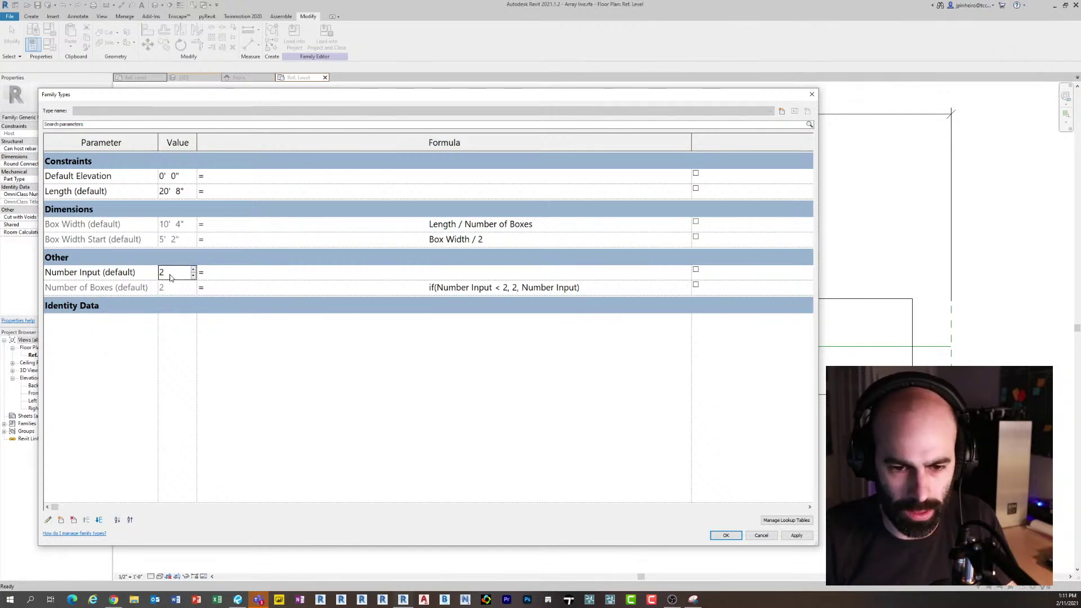
text(1)
drag(171, 277, 150, 277)
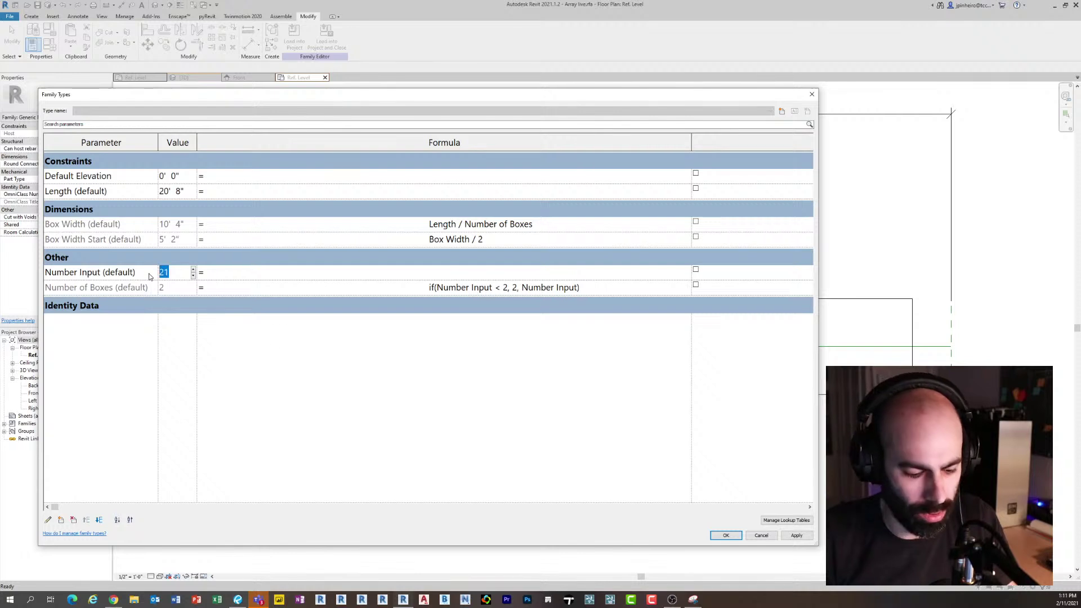
text(1)
click(217, 316)
Set Number Input to 2, apply it to the family and close the family types
double_click(182, 270)
text(2)
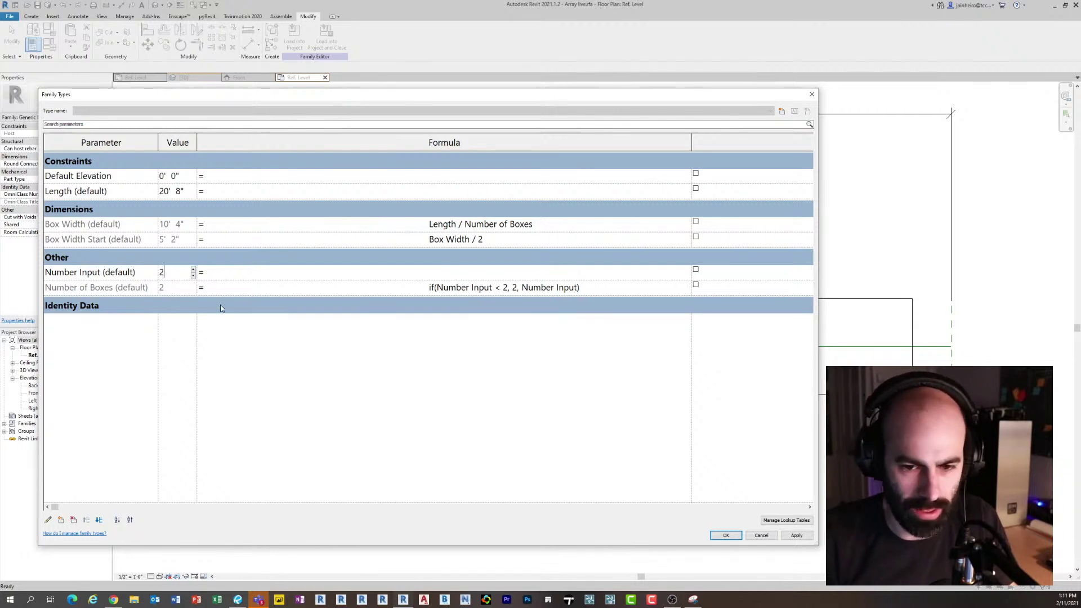
click(795, 535)
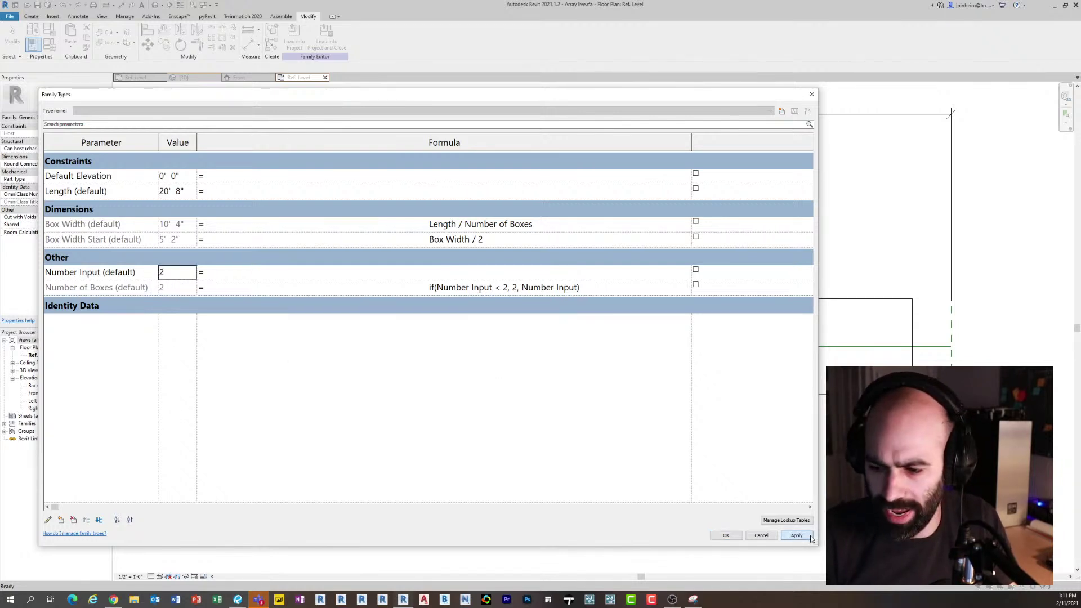
click(726, 535)
scroll(532, 459, down, 2)
scroll(478, 430, up, 1)
middle_drag(479, 431, 620, 389)
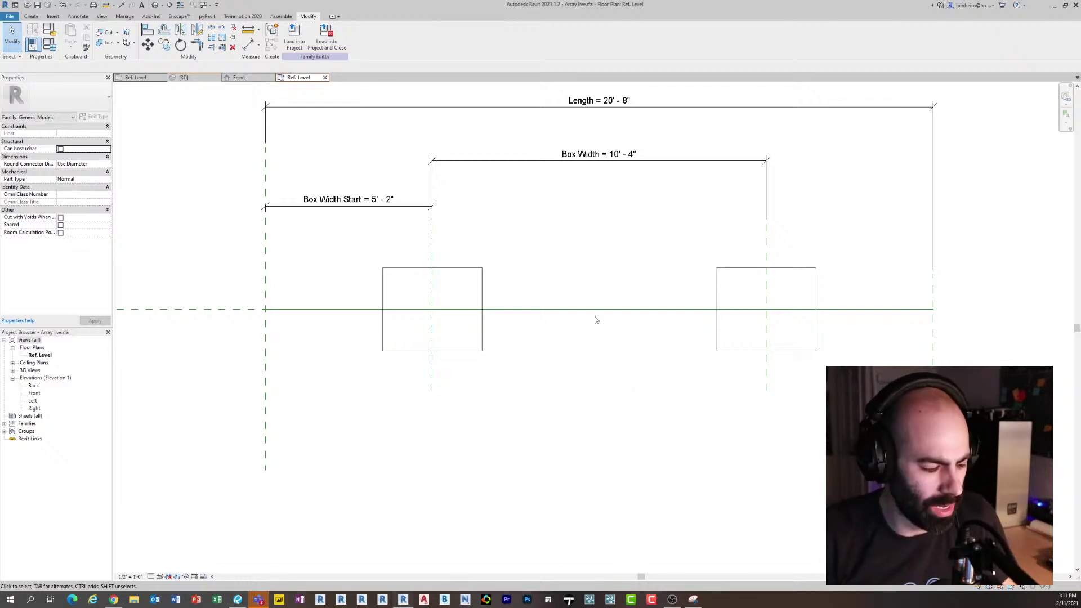
scroll(558, 400, down, 1)
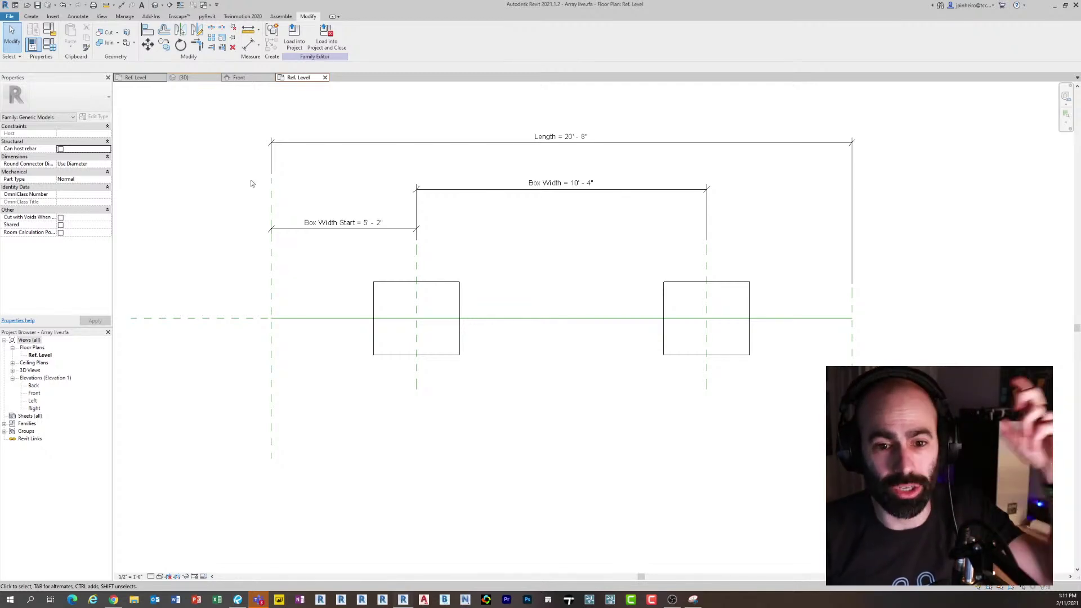
Place another Array Box component on the horizontal reference plane, midway between the two arrayed boxes
click(32, 18)
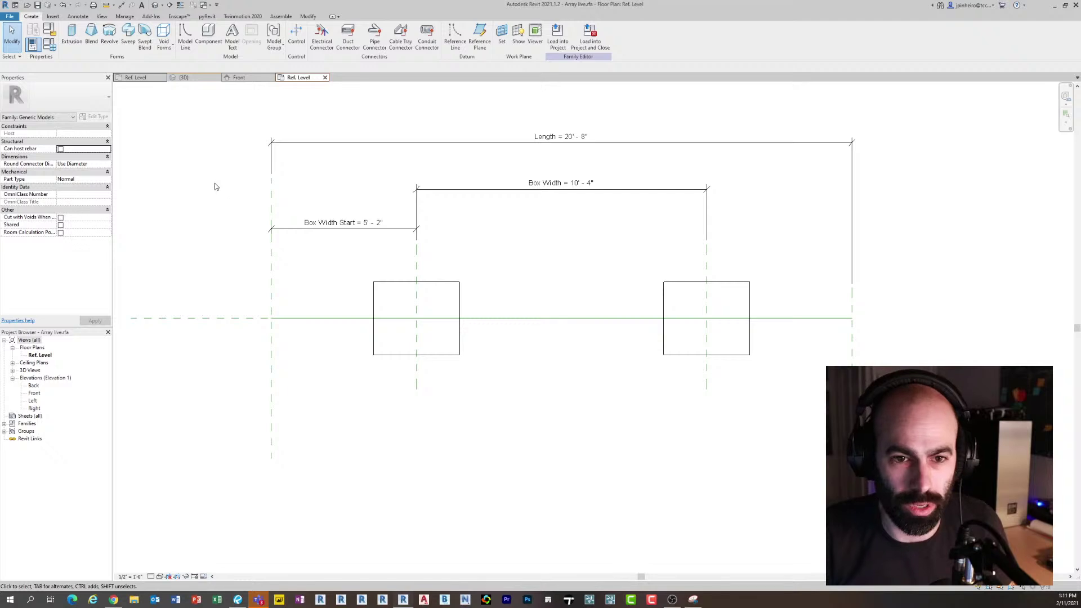
click(214, 38)
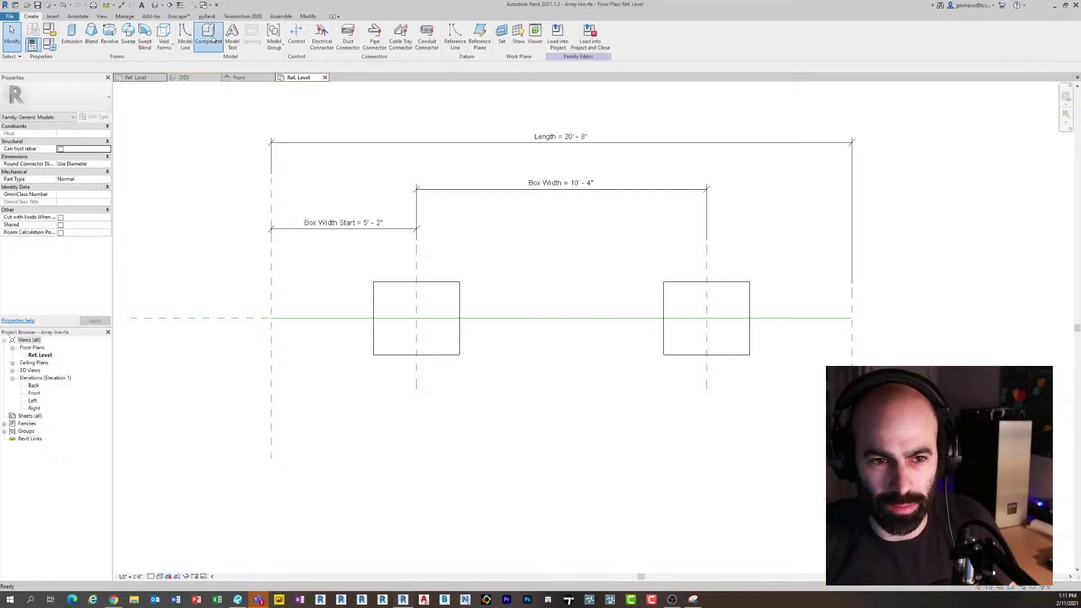
click(562, 318)
key(Escape)
key(Escape)
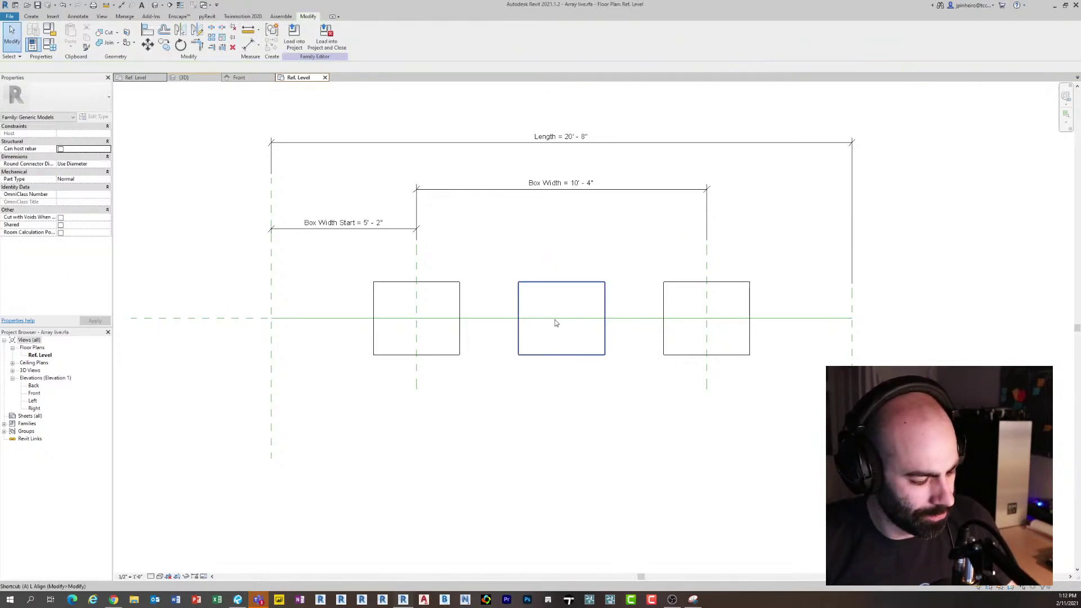
Align the middle box's centre with the horizontal reference plane and lock the alignment
key(a)
key(l)
scroll(627, 321, up, 3)
scroll(543, 313, up, 2)
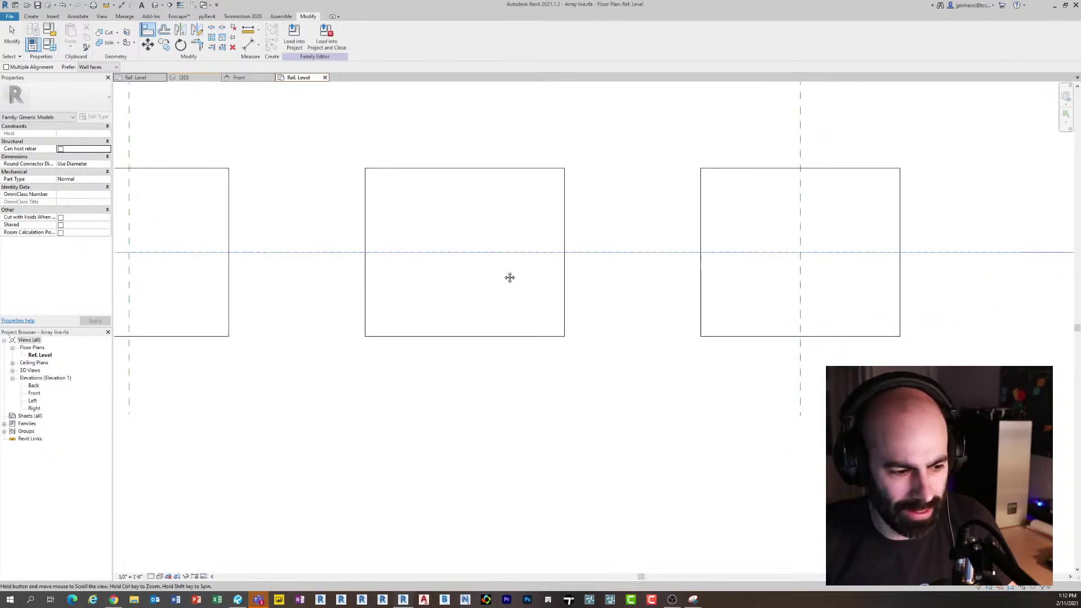
click(483, 251)
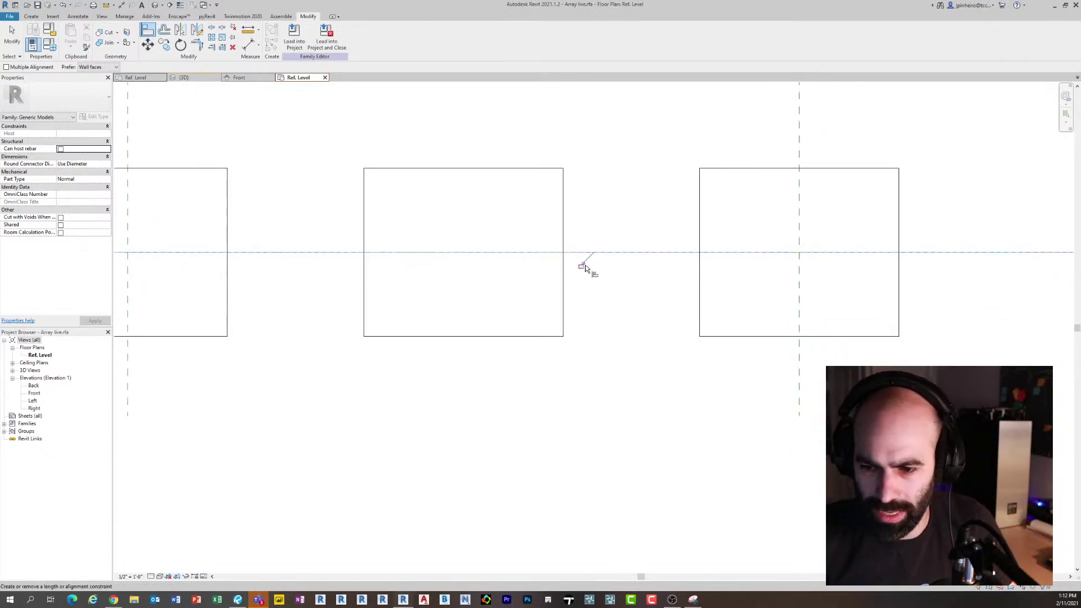
key(Escape)
Stretch the middle box to the reference planes at both ends of Length and lock both ends to them
scroll(584, 270, down, 2)
click(570, 299)
scroll(575, 281, up, 1)
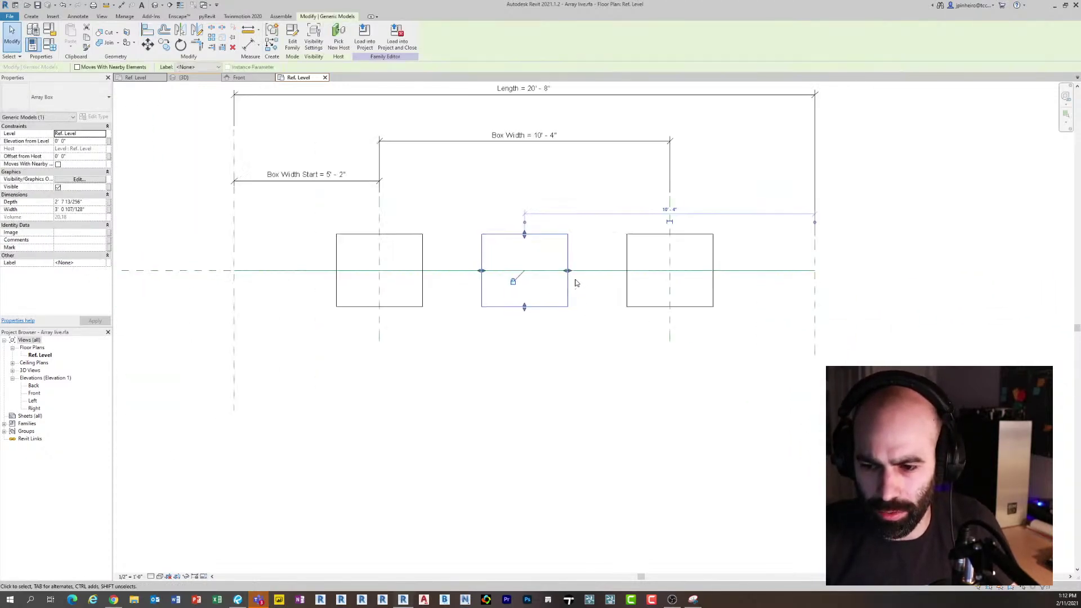
drag(745, 270, 814, 271)
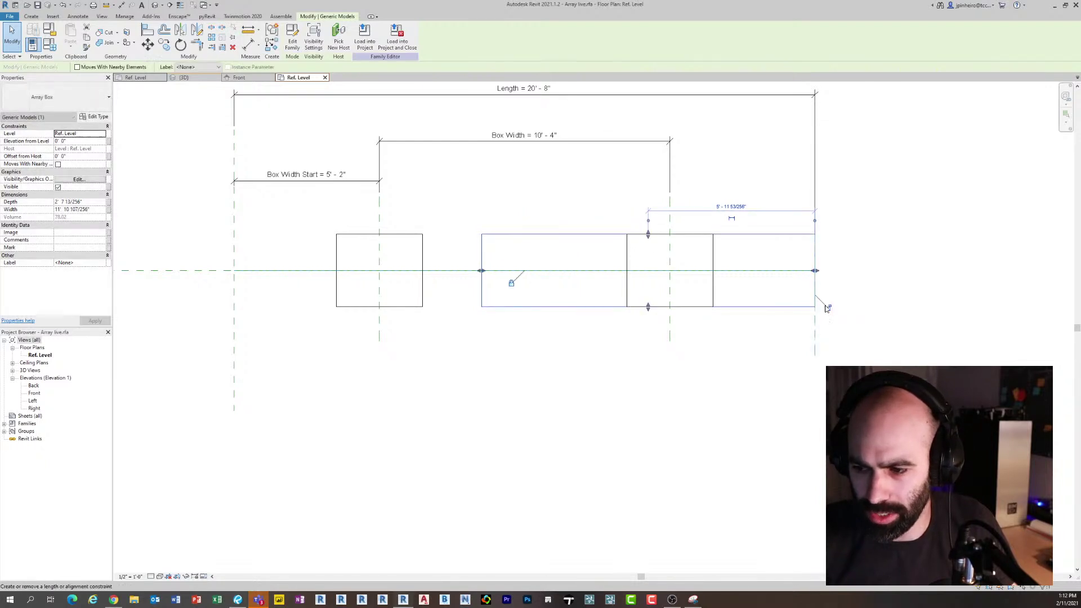
drag(481, 271, 234, 271)
click(195, 224)
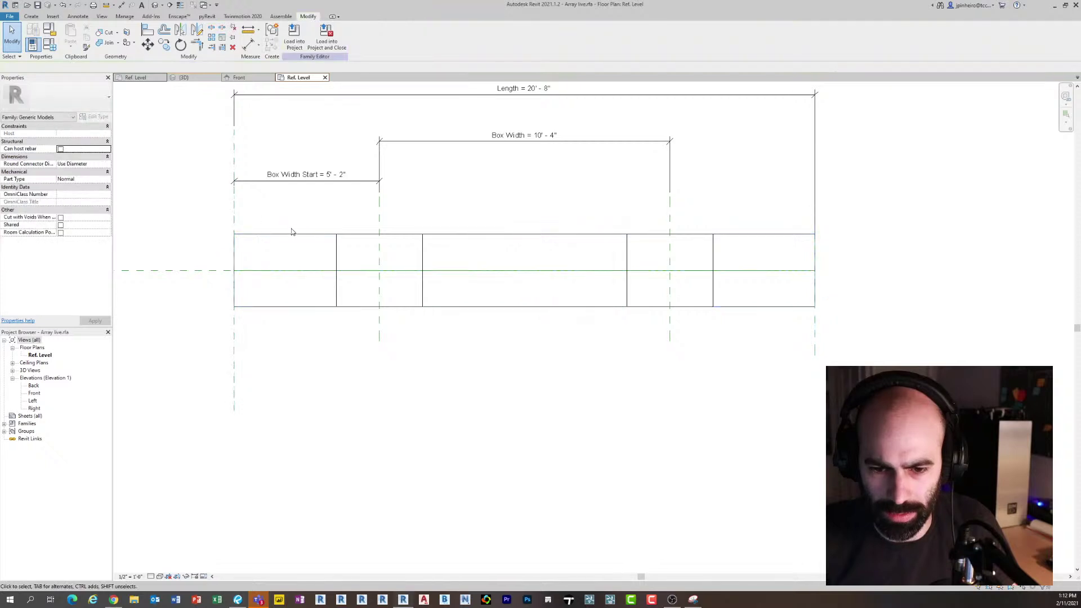
Check the full-length box's alignment locks and the array group it overlaps
click(293, 235)
scroll(506, 366, up, 3)
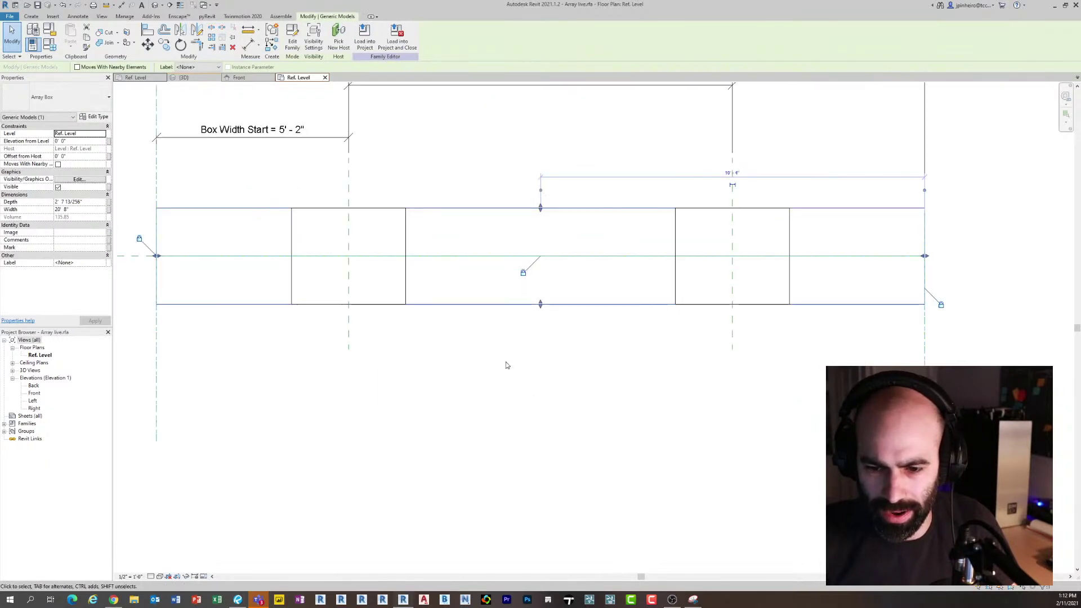
scroll(487, 394, down, 2)
click(415, 323)
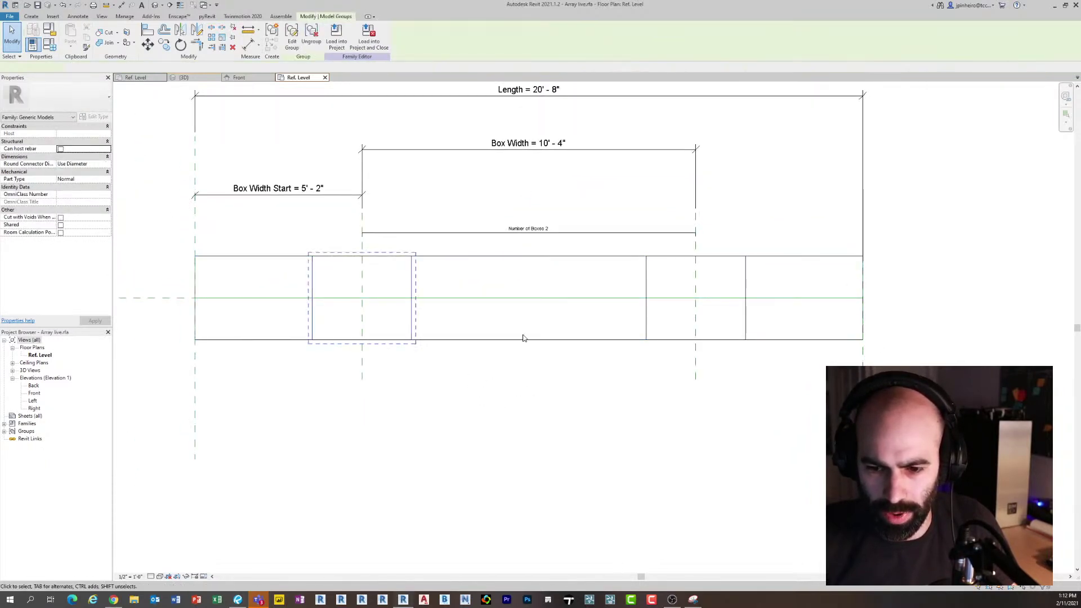
click(654, 376)
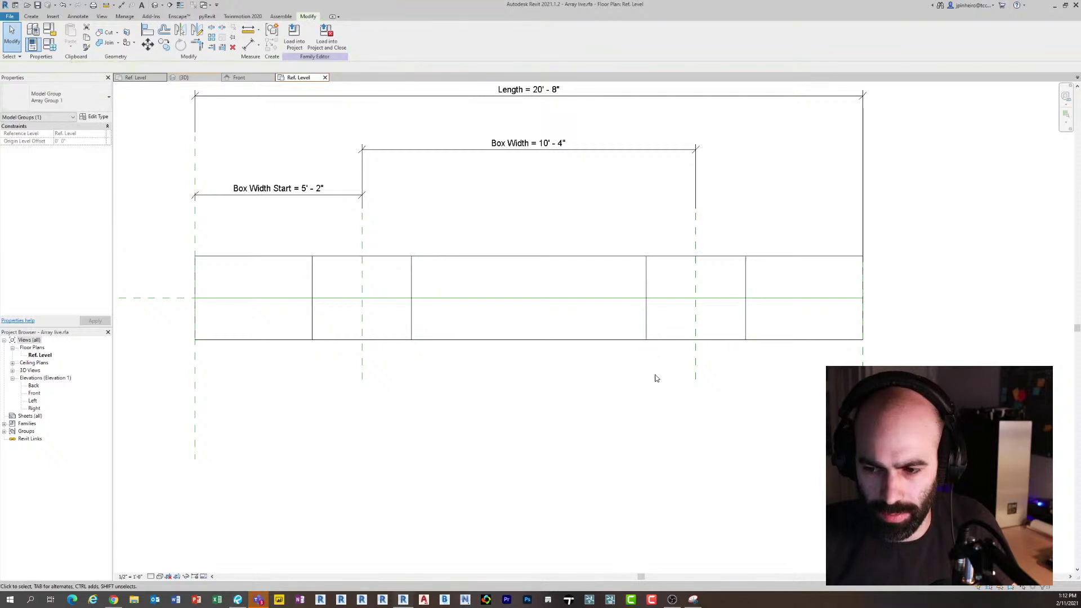
Try to stretch the full-length box's depth beyond the arrayed boxes
click(593, 341)
drag(528, 340, 528, 352)
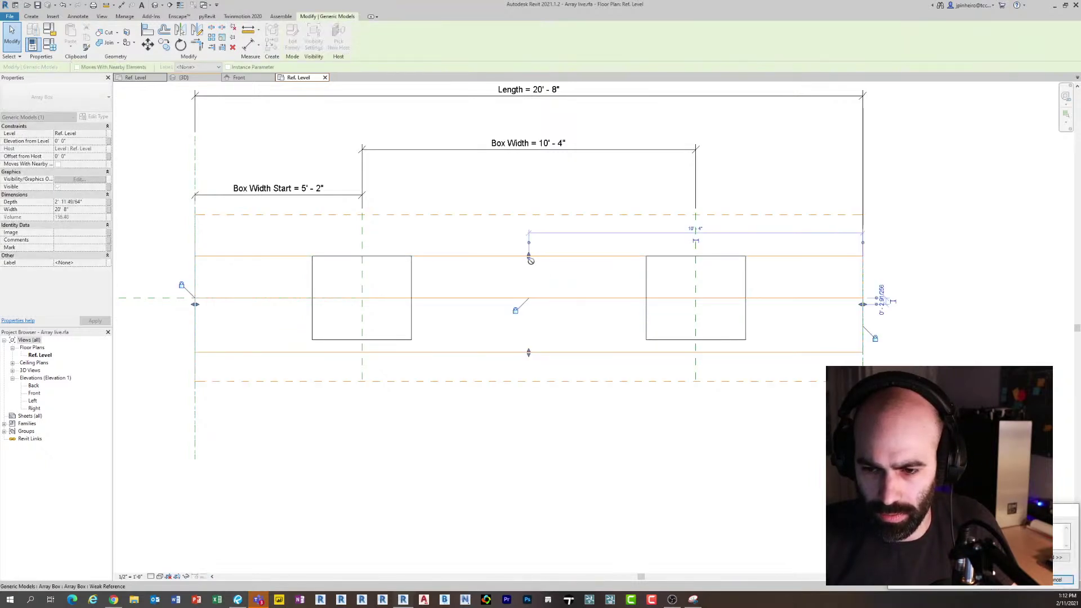
key(Escape)
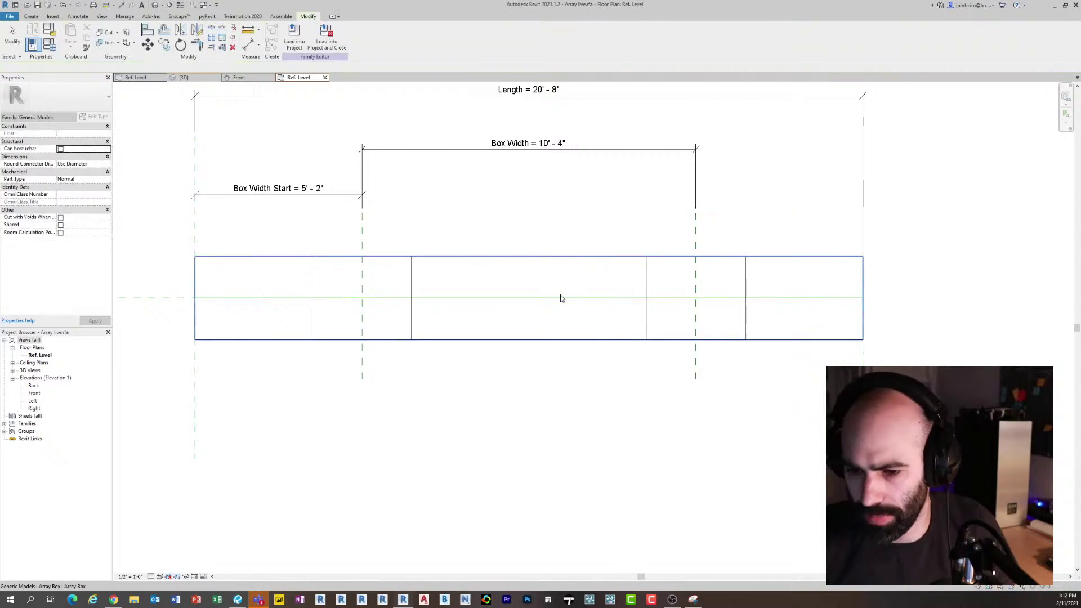
click(537, 347)
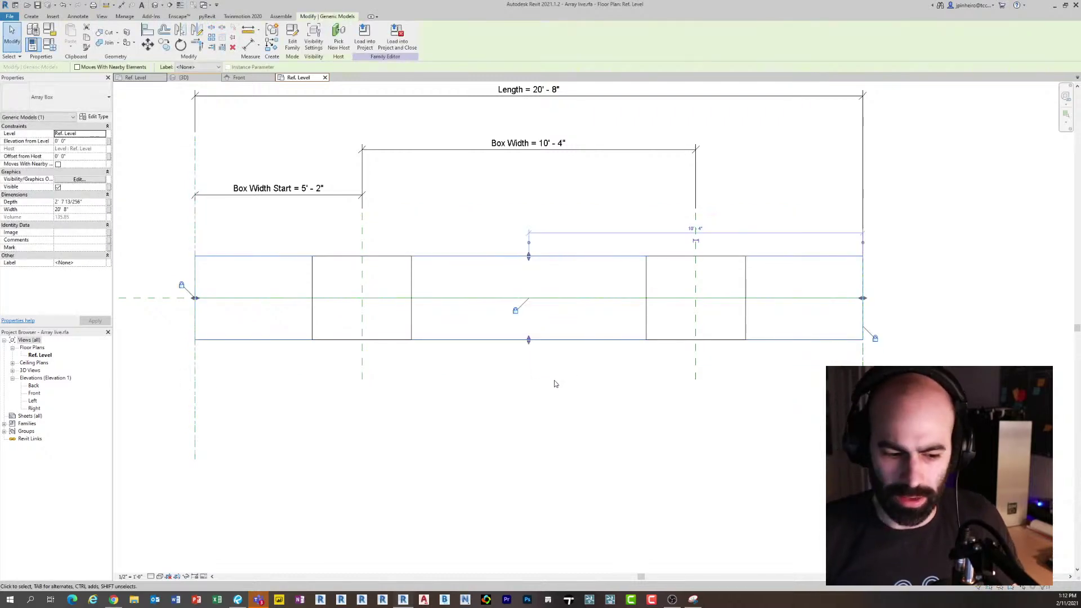
click(554, 383)
middle_drag(552, 381, 526, 385)
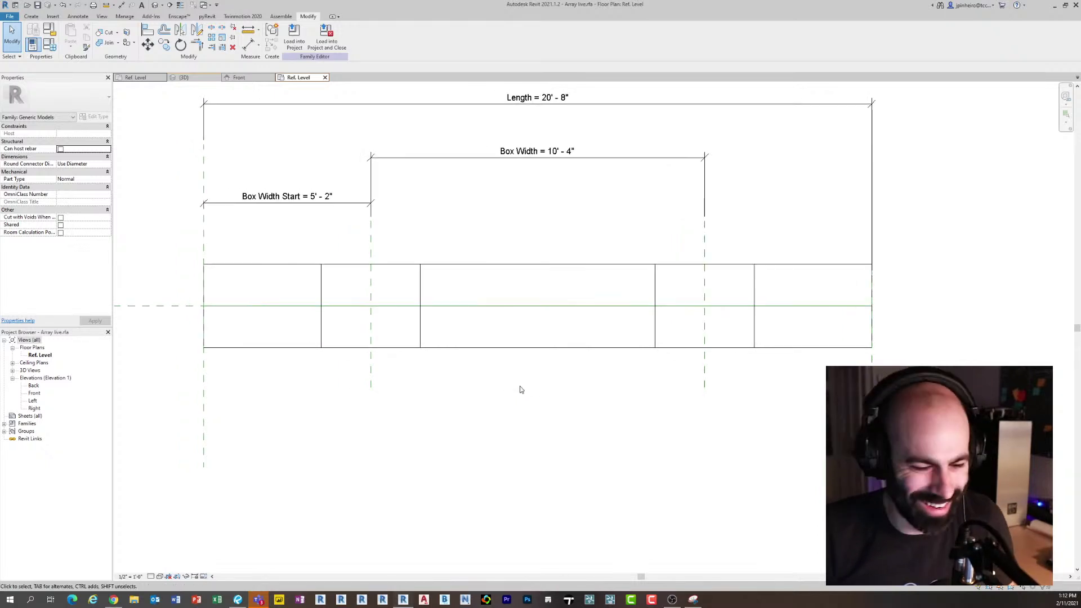
scroll(514, 408, up, 1)
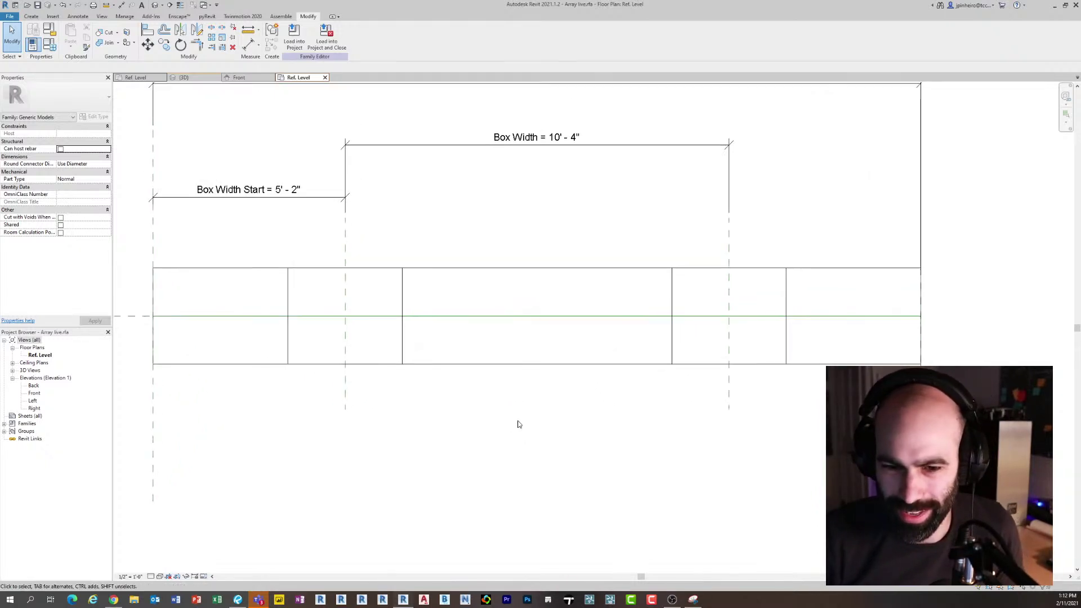
middle_drag(519, 423, 535, 304)
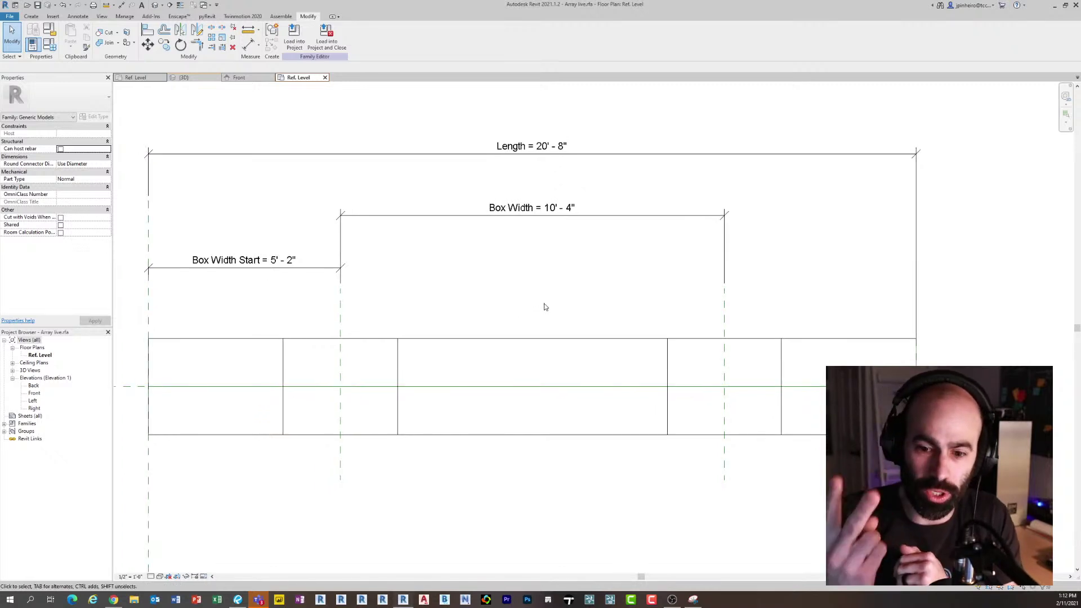
click(520, 340)
click(456, 322)
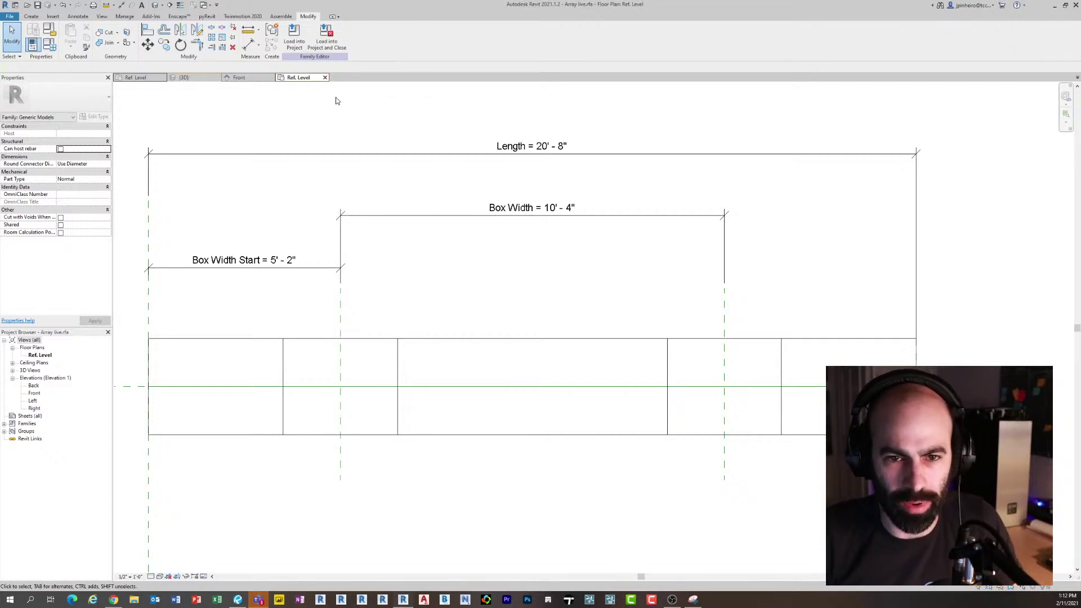
Load the family into Project1 and place an instance behind the existing box rows in the 3D view
click(294, 35)
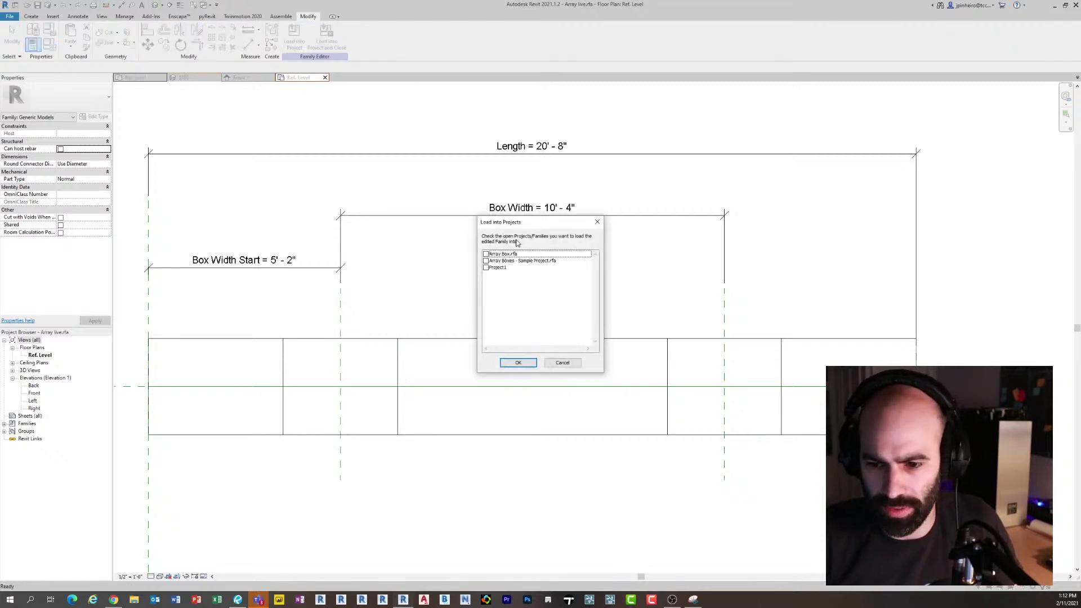
click(486, 269)
click(510, 362)
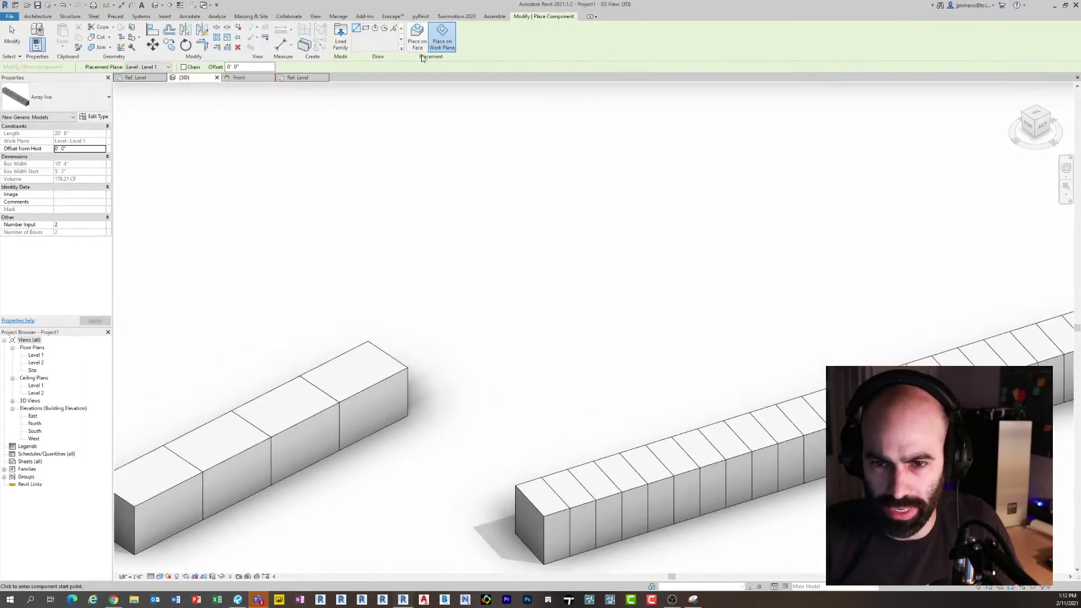
click(809, 197)
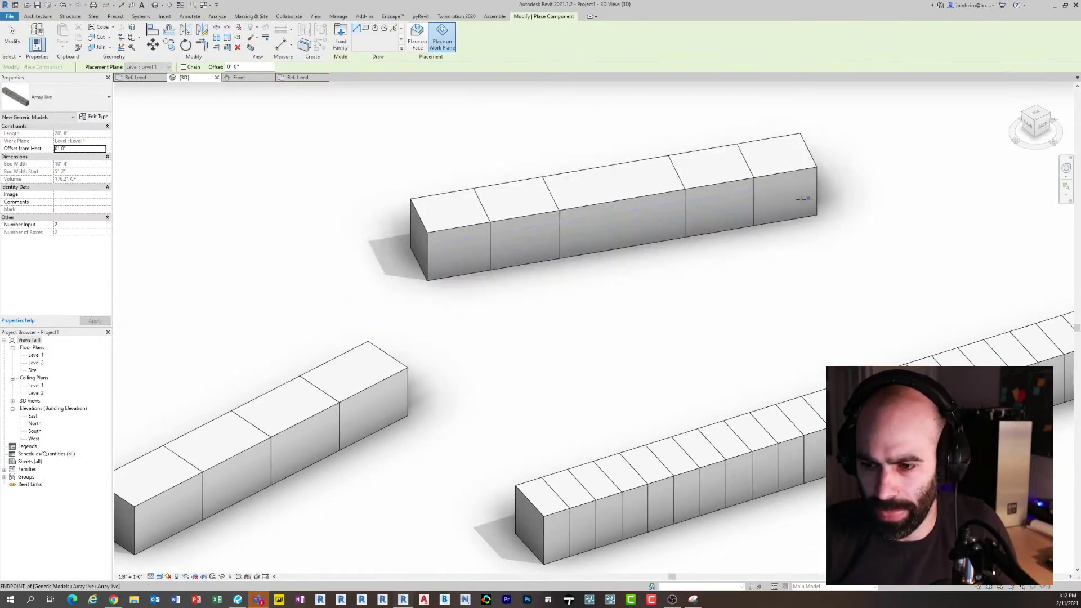
key(Escape)
key(Escape)
Examine how the full-length box overlaps the two arrayed boxes in the placed instance
click(600, 208)
scroll(583, 237, up, 2)
shift+middle_drag(583, 238, 608, 296)
scroll(608, 297, up, 2)
key(Escape)
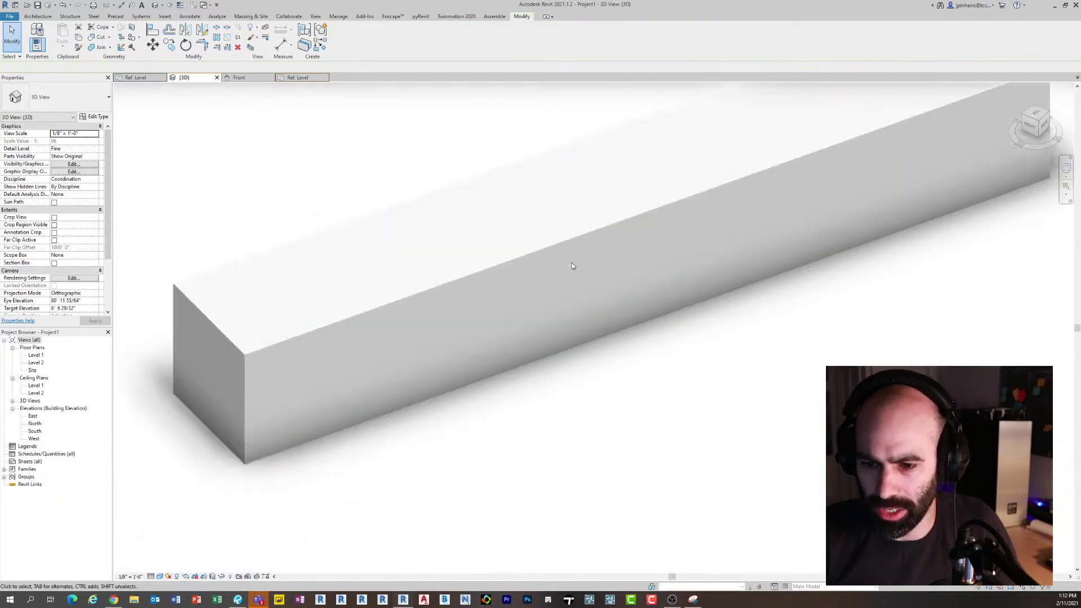
scroll(540, 251, down, 4)
middle_drag(634, 334, 588, 369)
scroll(615, 339, up, 1)
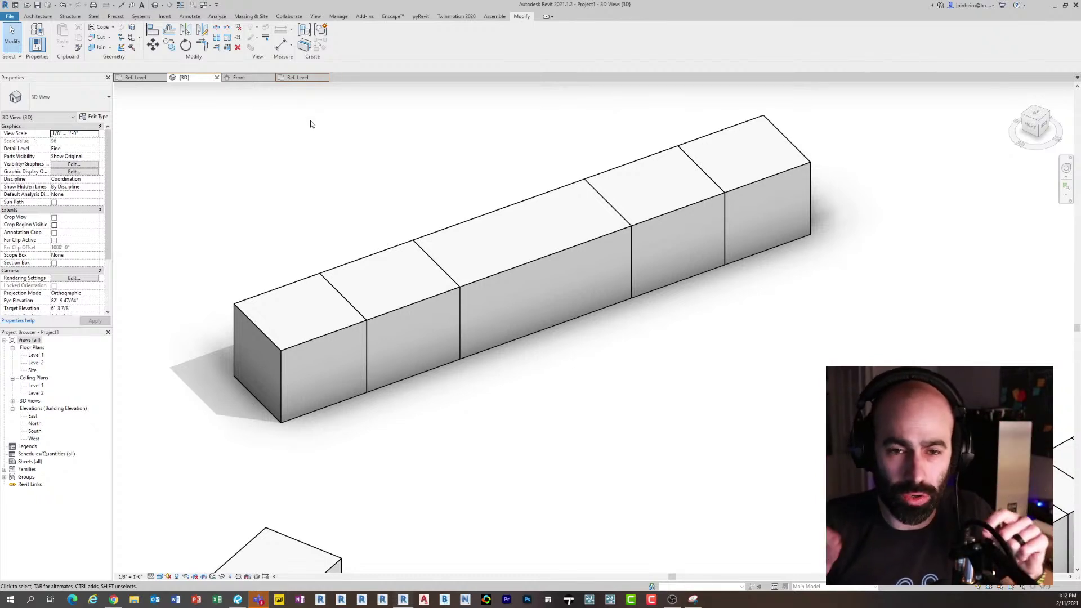
Return to the array family's reference level plan and review its parameters and formulas in Family Types
click(298, 78)
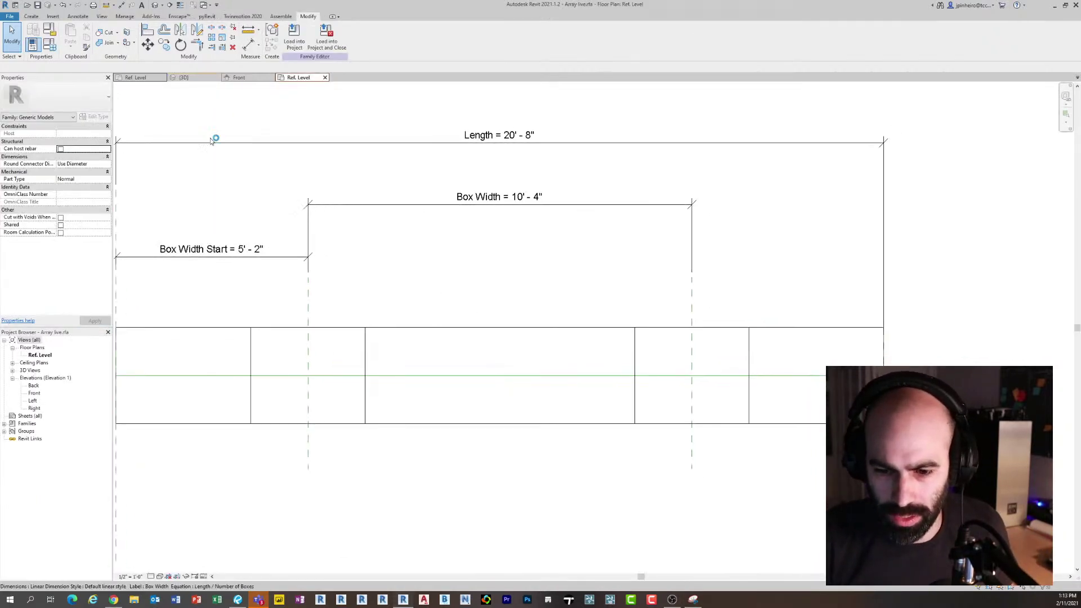
middle_drag(178, 165, 314, 119)
click(51, 45)
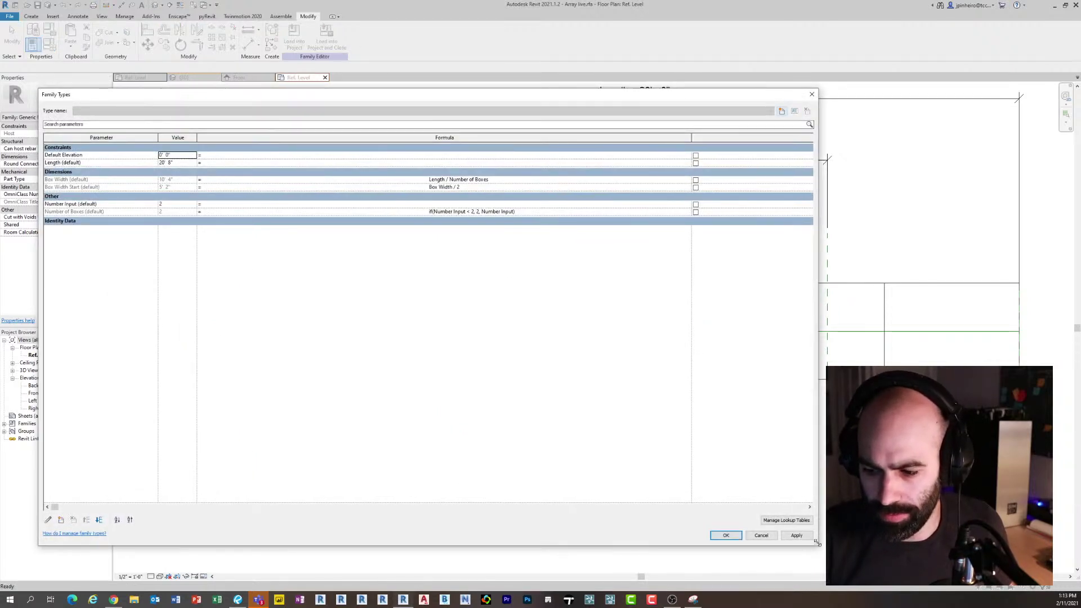
drag(817, 543, 480, 362)
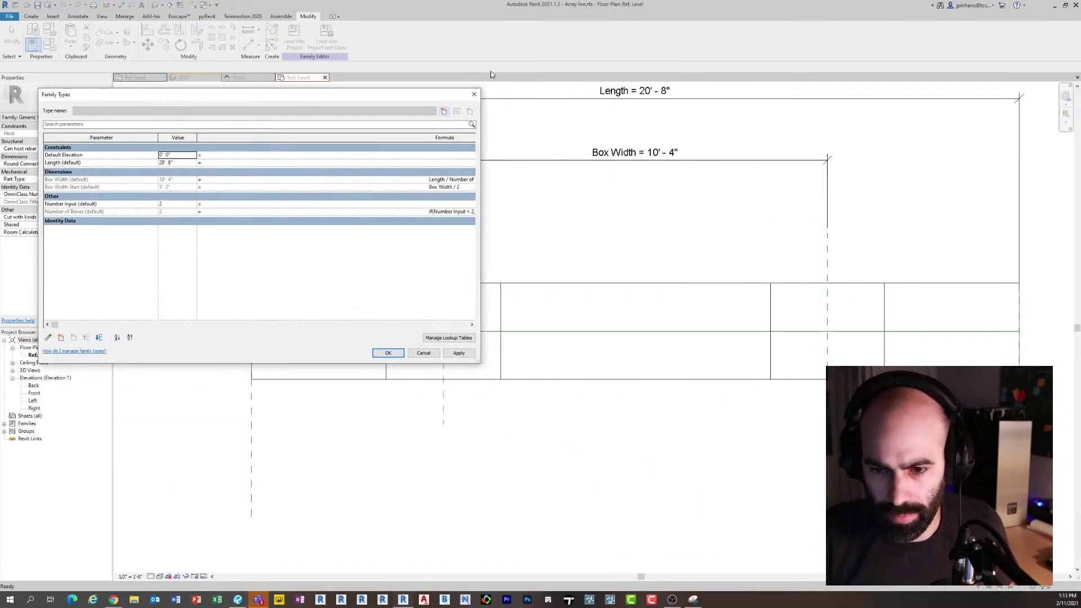
click(474, 94)
Associate the full-length box's Visible property with a new type family parameter named Single Box
scroll(558, 266, up, 3)
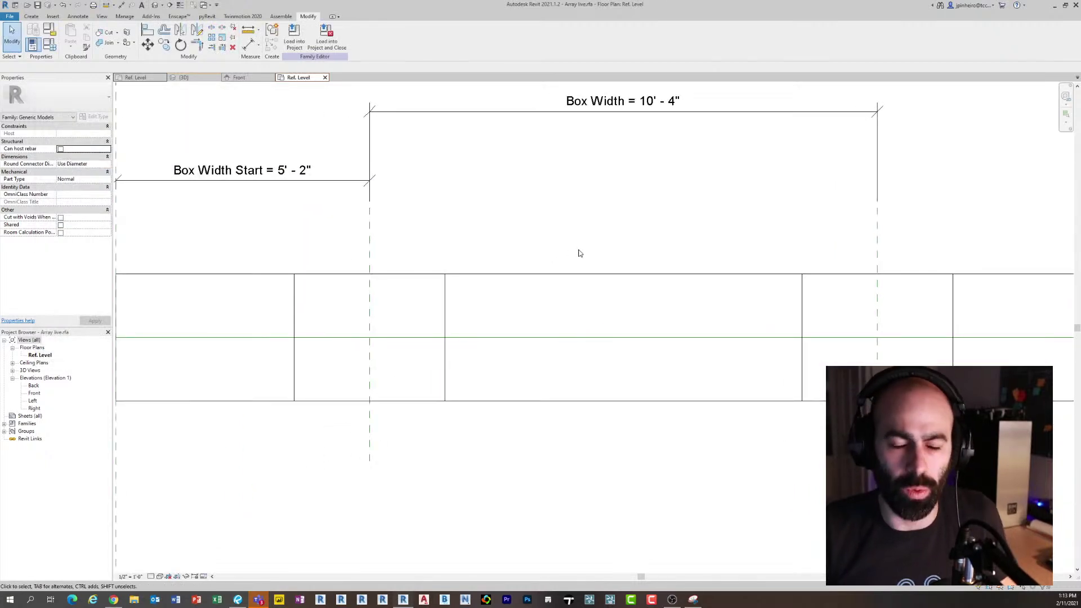
scroll(580, 253, down, 2)
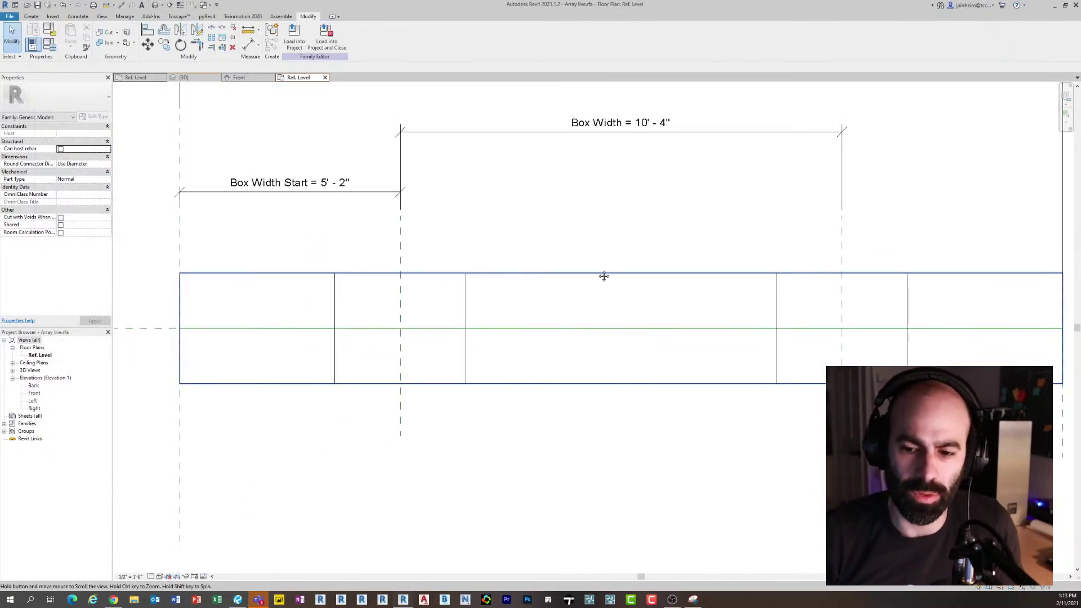
click(289, 275)
middle_drag(280, 246, 284, 251)
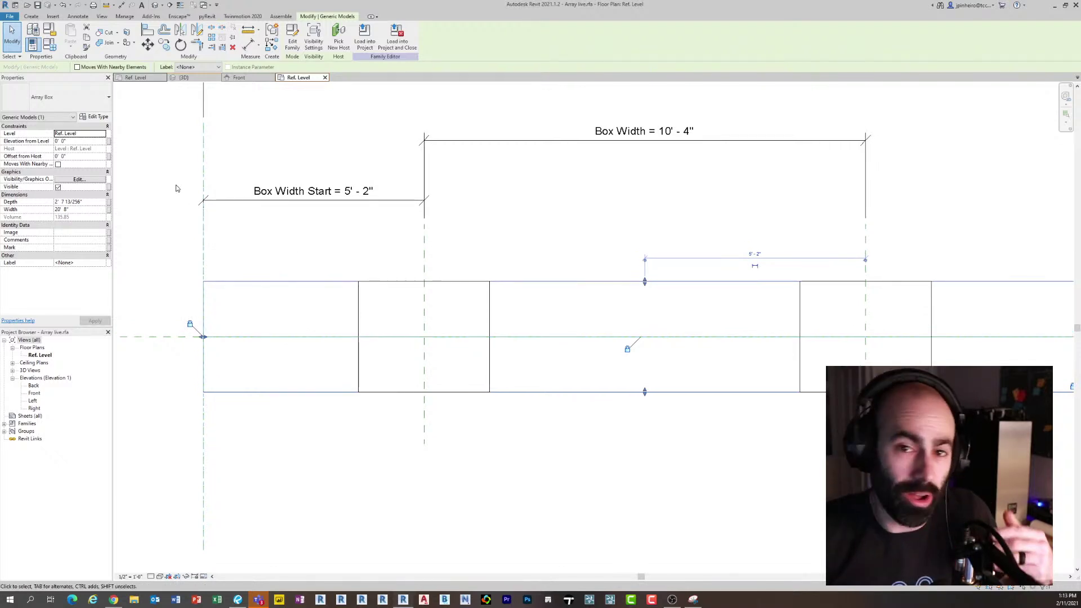
click(58, 188)
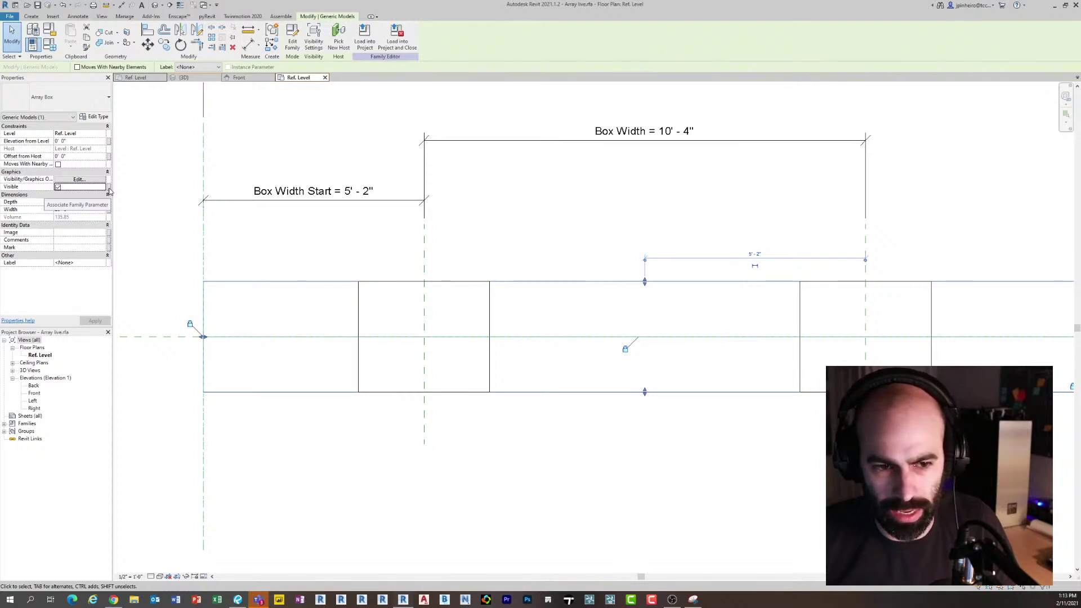
click(110, 190)
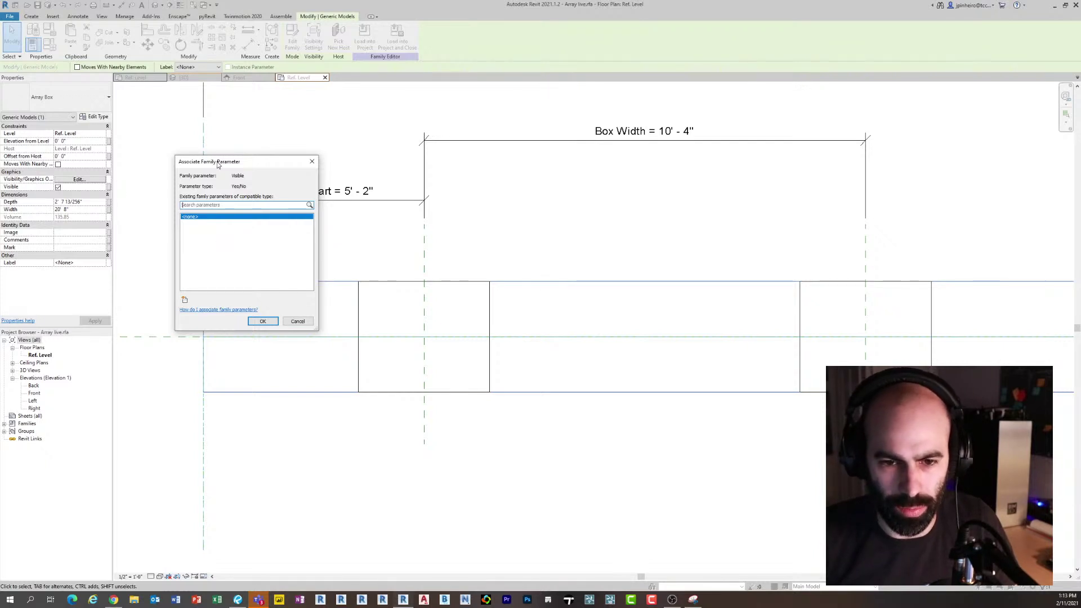
drag(217, 164, 201, 167)
click(168, 302)
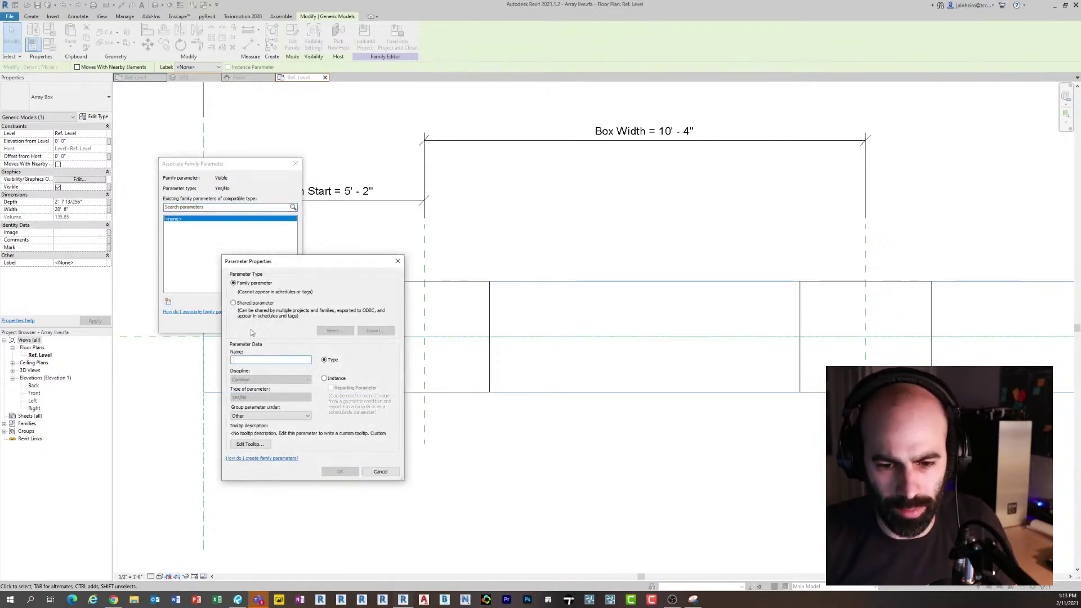
text(Single Box)
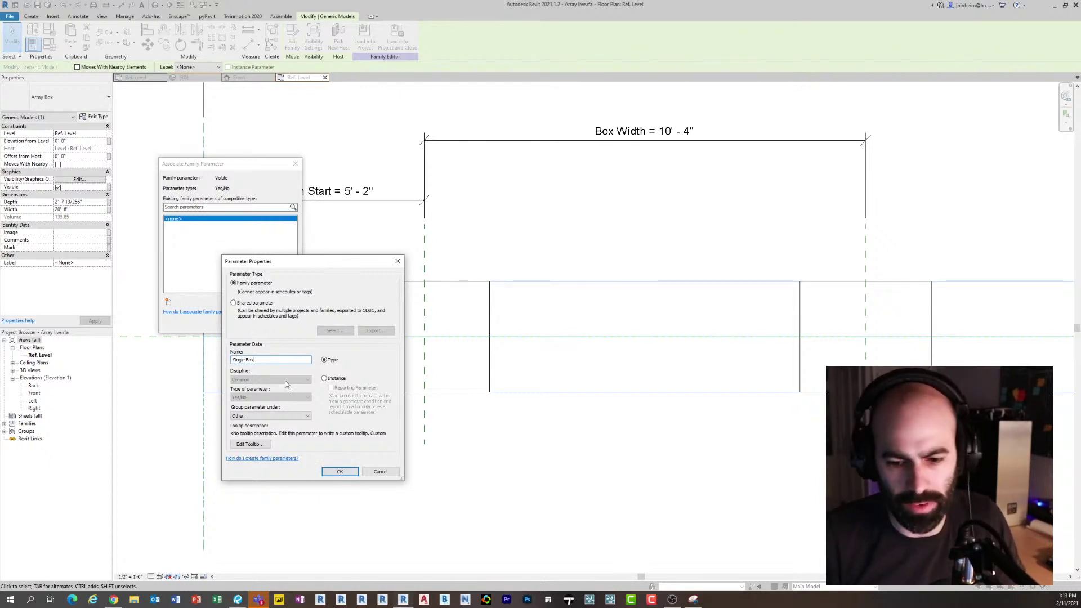
click(342, 472)
click(246, 323)
Try to reach the Visible property of the first arrayed box without opening its group
click(357, 312)
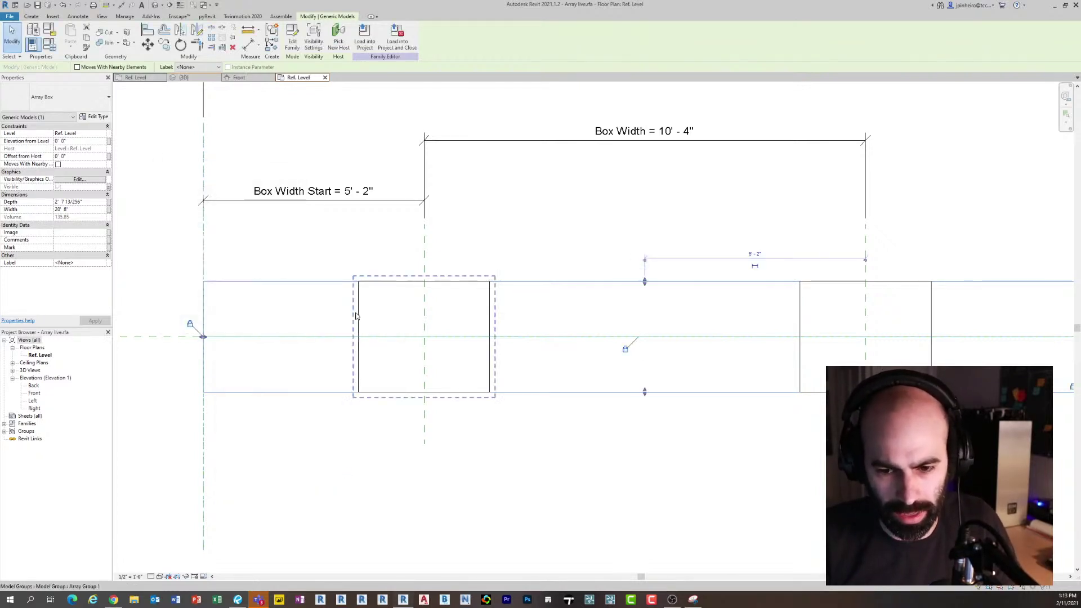
scroll(394, 331, up, 2)
scroll(316, 337, up, 1)
mouse_move(394, 327)
middle_down()
mouse_move(316, 339)
mouse_move(386, 328)
middle_up()
key(Tab)
click(321, 311)
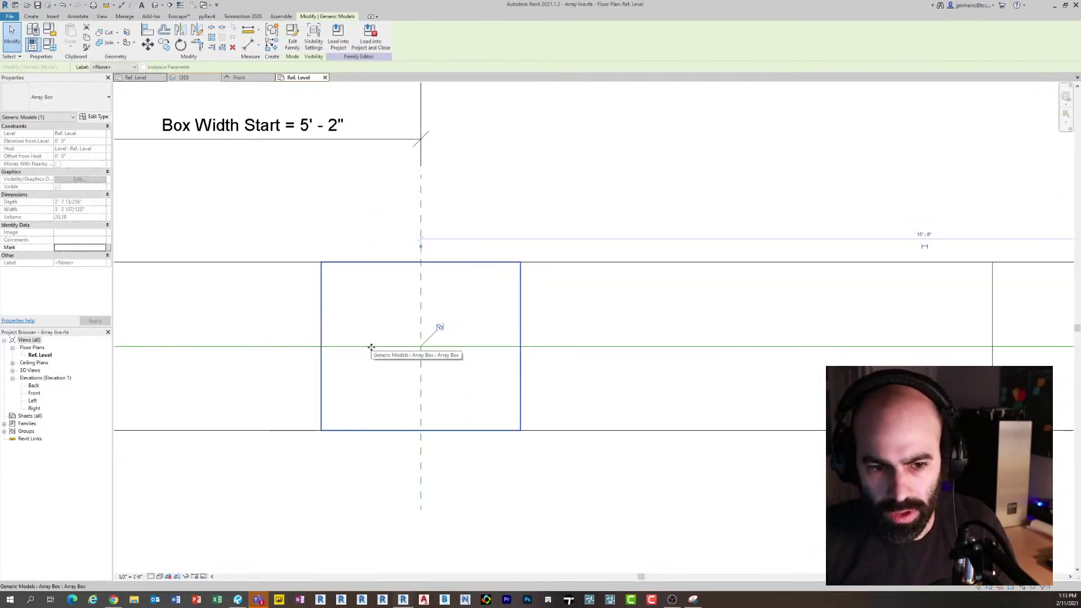
key(Escape)
Open the first arrayed box's model group for editing
click(323, 308)
scroll(349, 318, down, 2)
scroll(361, 324, up, 1)
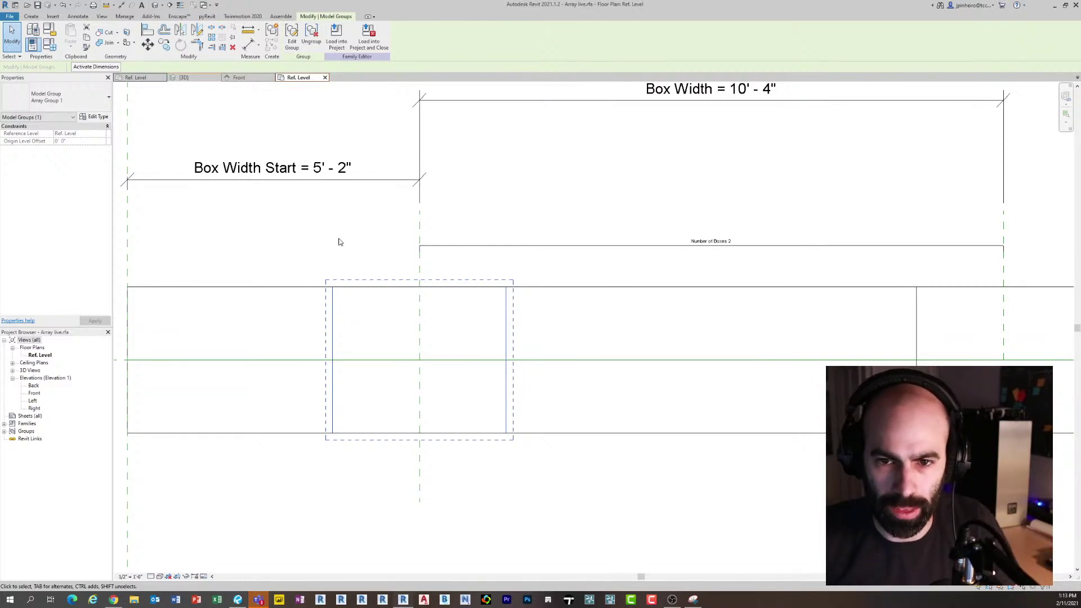
scroll(362, 301, down, 2)
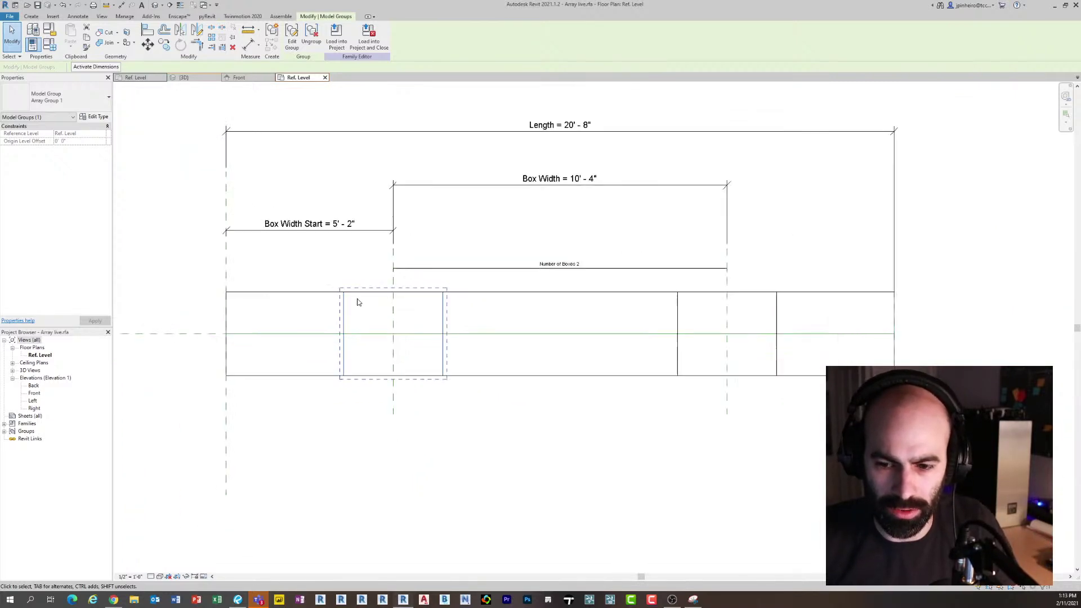
click(292, 45)
Associate the first arrayed box's Visible property with a new instance family parameter named Multi Boxes and finish editing the group
click(331, 315)
scroll(335, 324, up, 2)
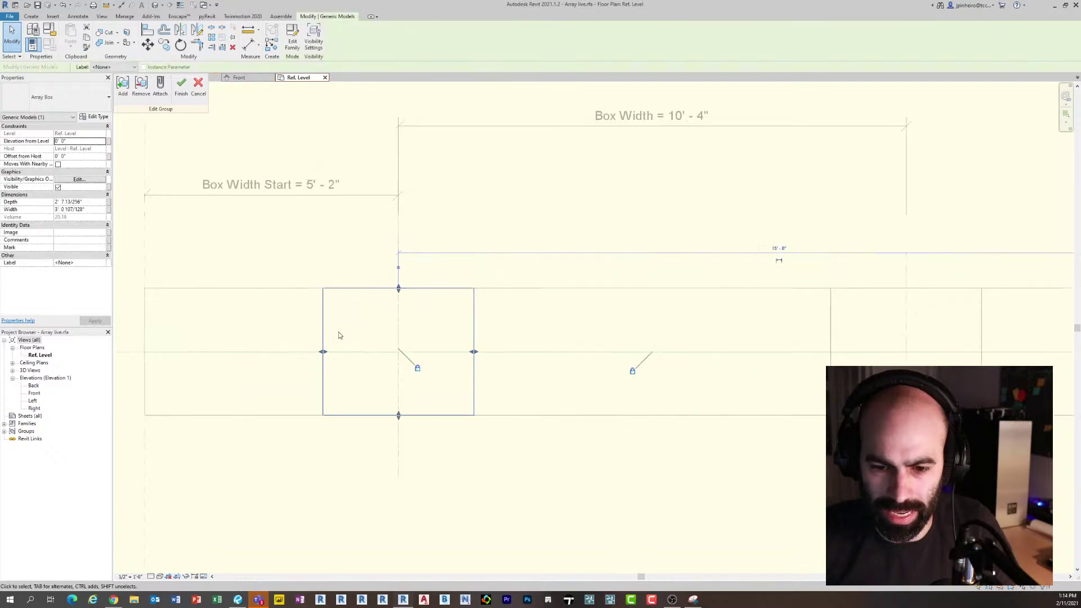
click(109, 189)
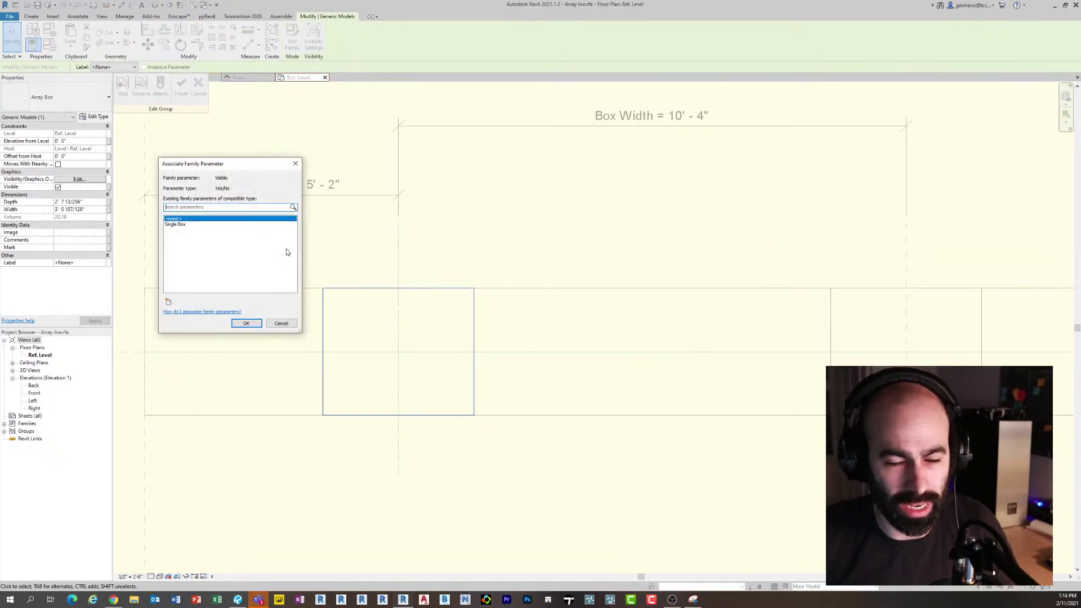
click(168, 301)
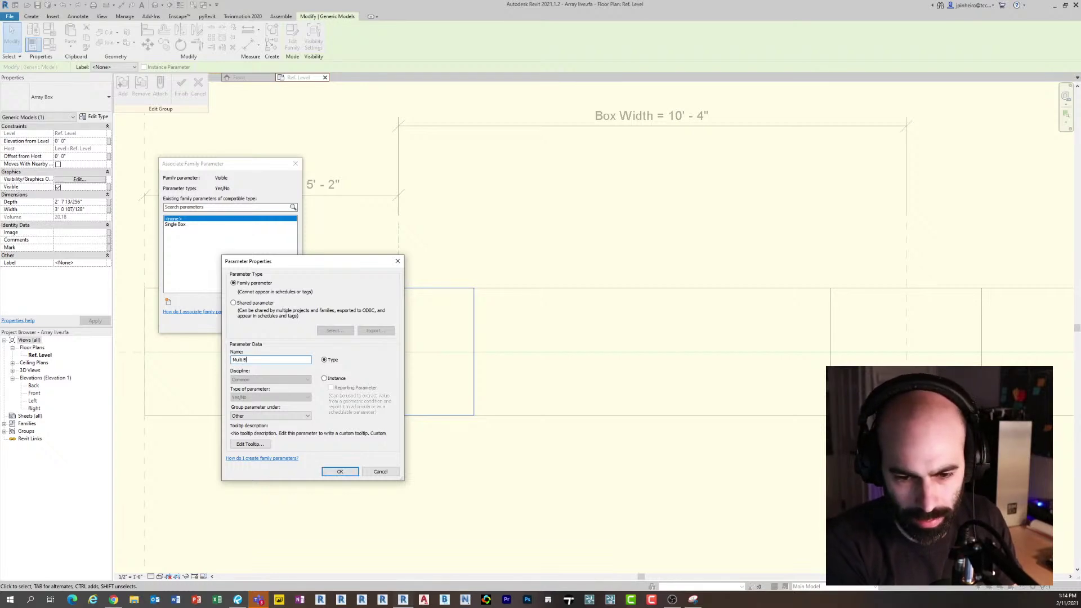
text(Multi Boxes)
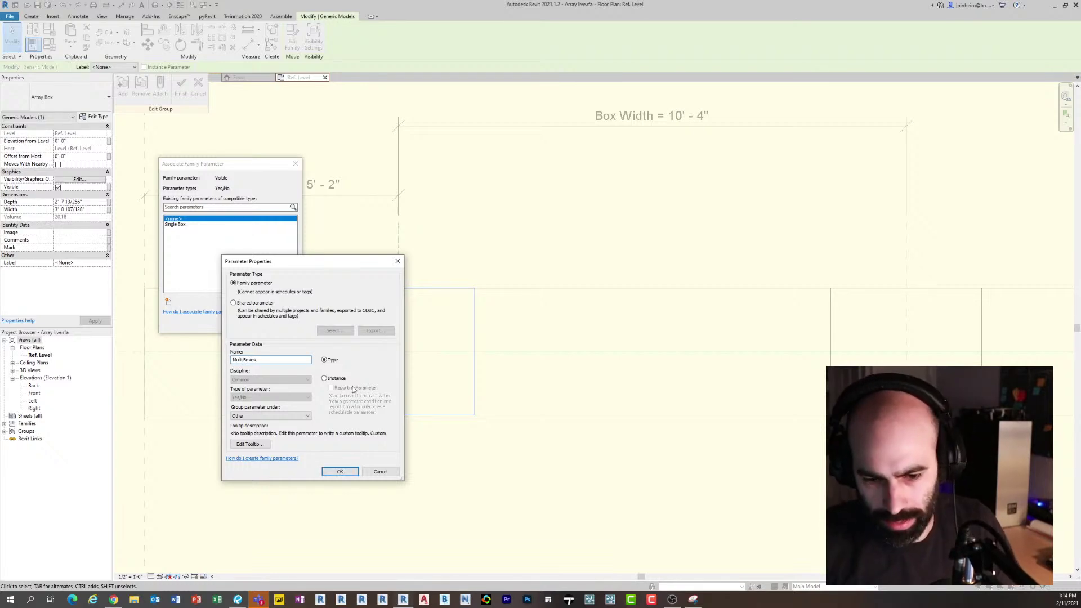
click(340, 472)
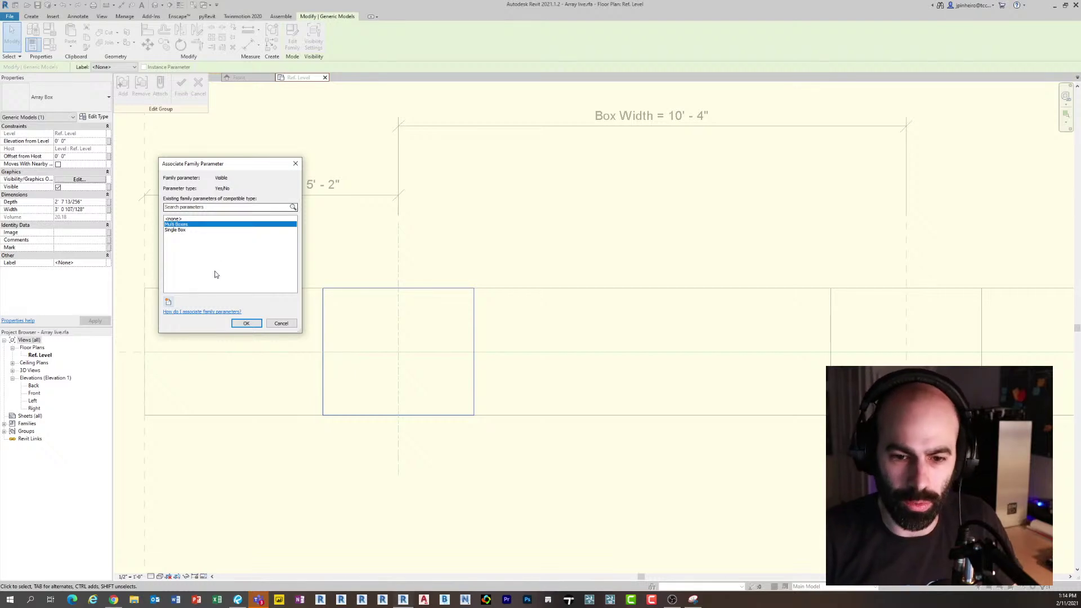
click(245, 325)
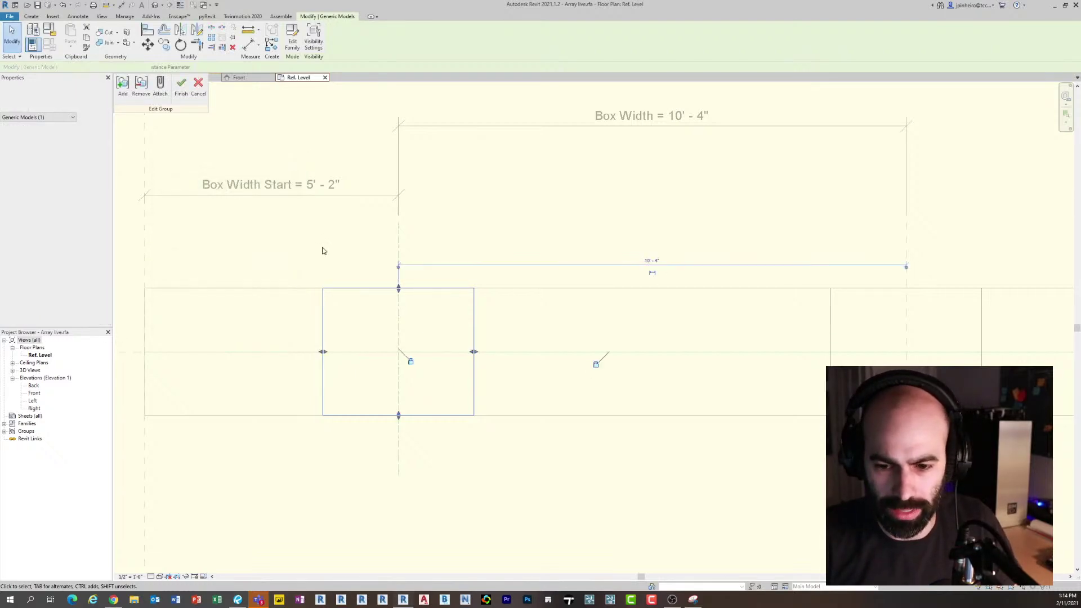
click(180, 84)
click(238, 205)
scroll(298, 242, down, 2)
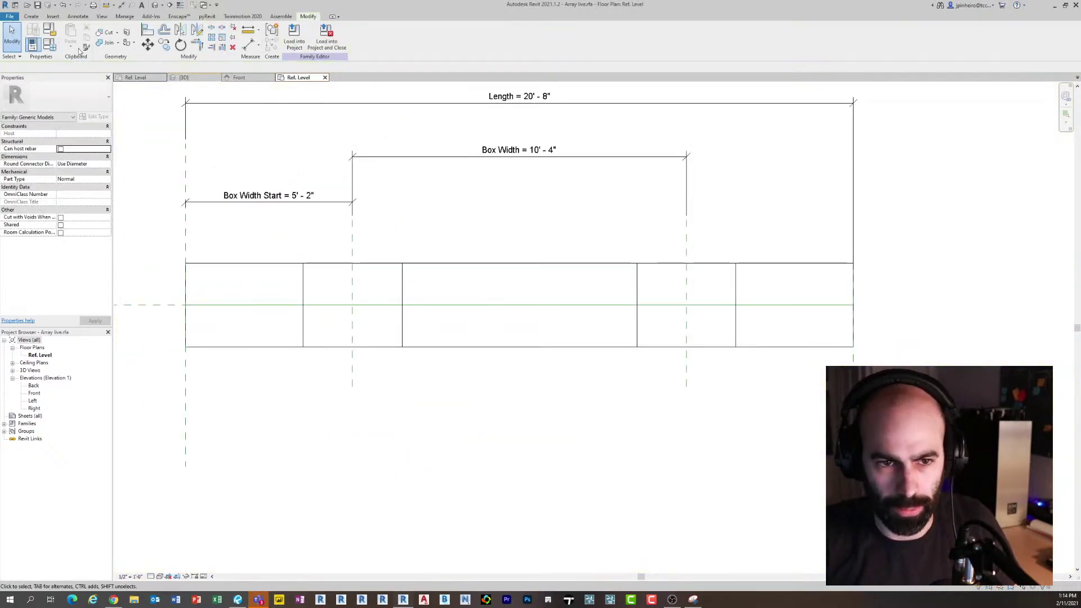
Open Family Types, enlarge its text and resize the window so the full formulas are readable
click(48, 49)
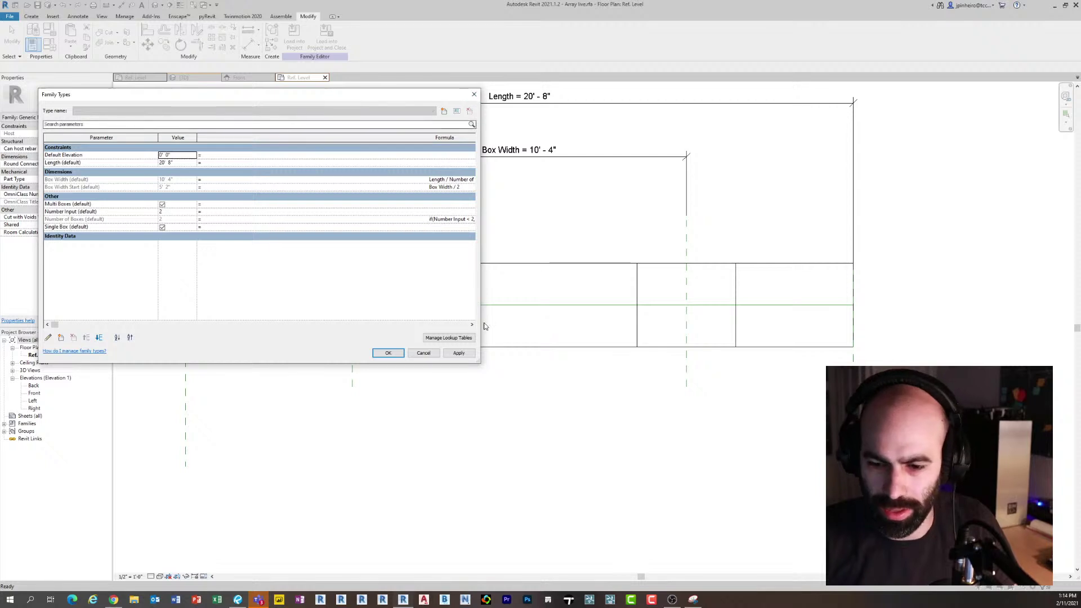
drag(479, 361, 614, 411)
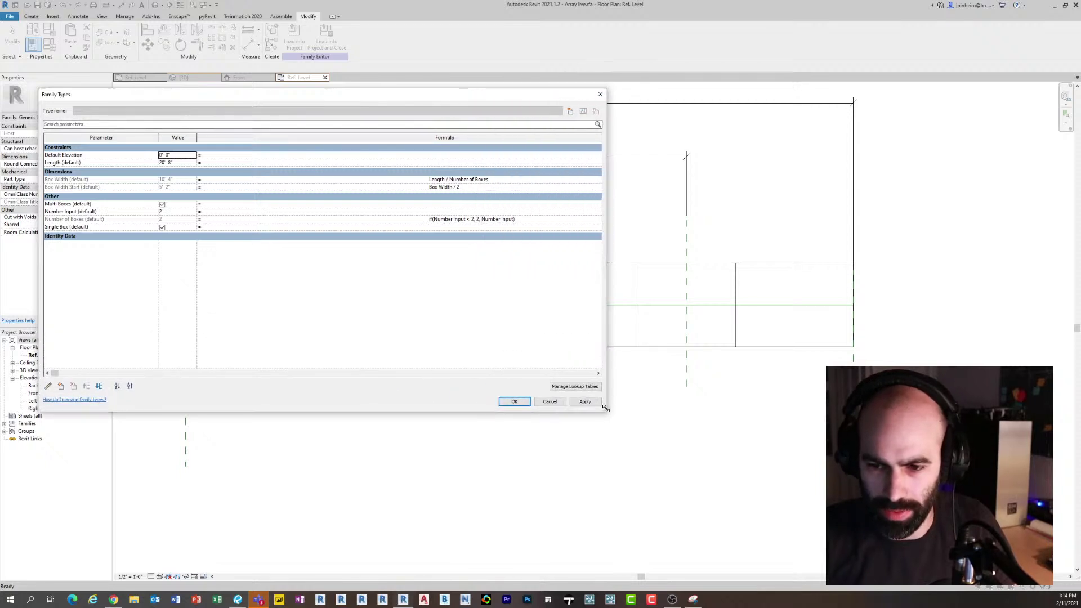
ctrl+scroll(526, 321, up, 4)
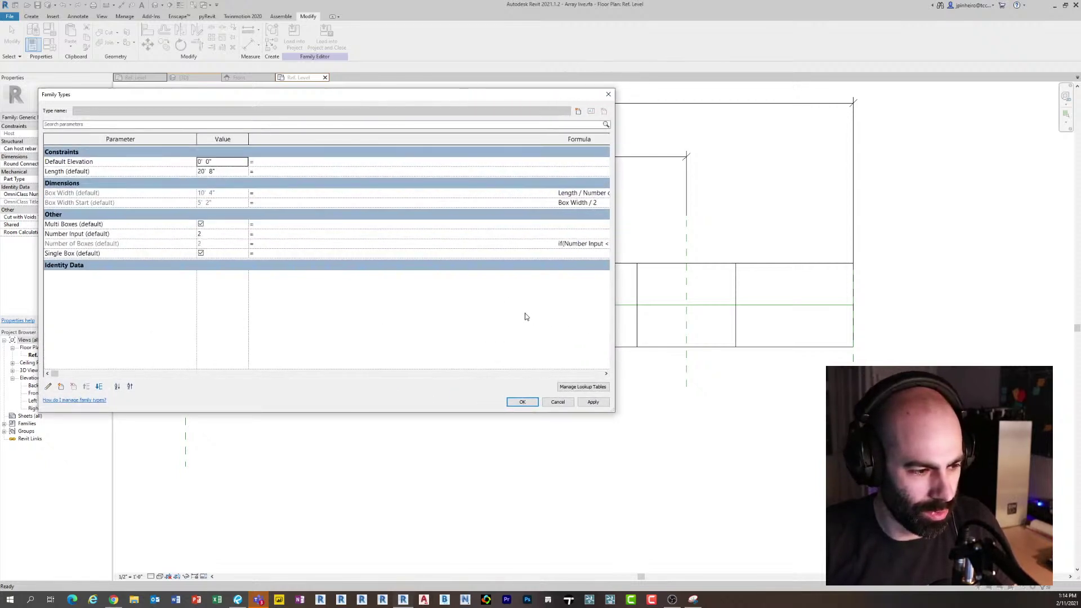
drag(615, 298, 803, 297)
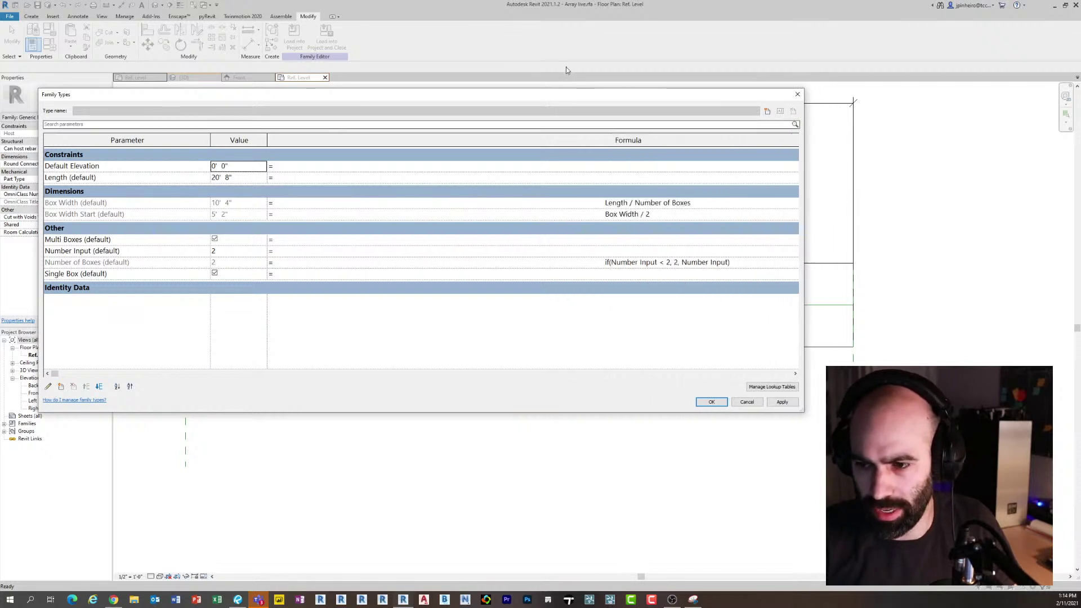
drag(496, 96, 472, 77)
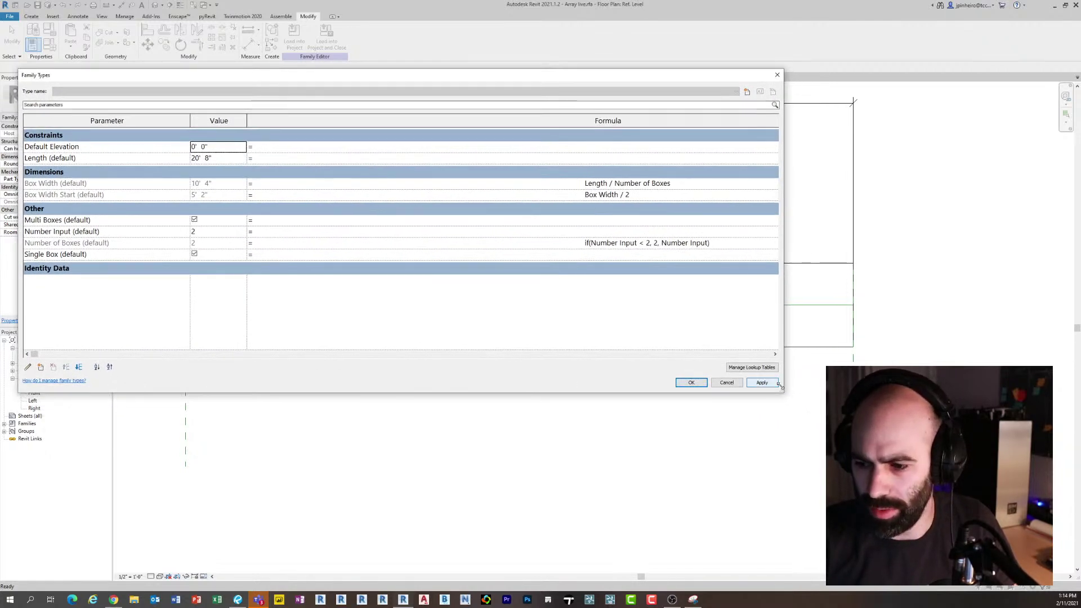
drag(782, 392, 730, 443)
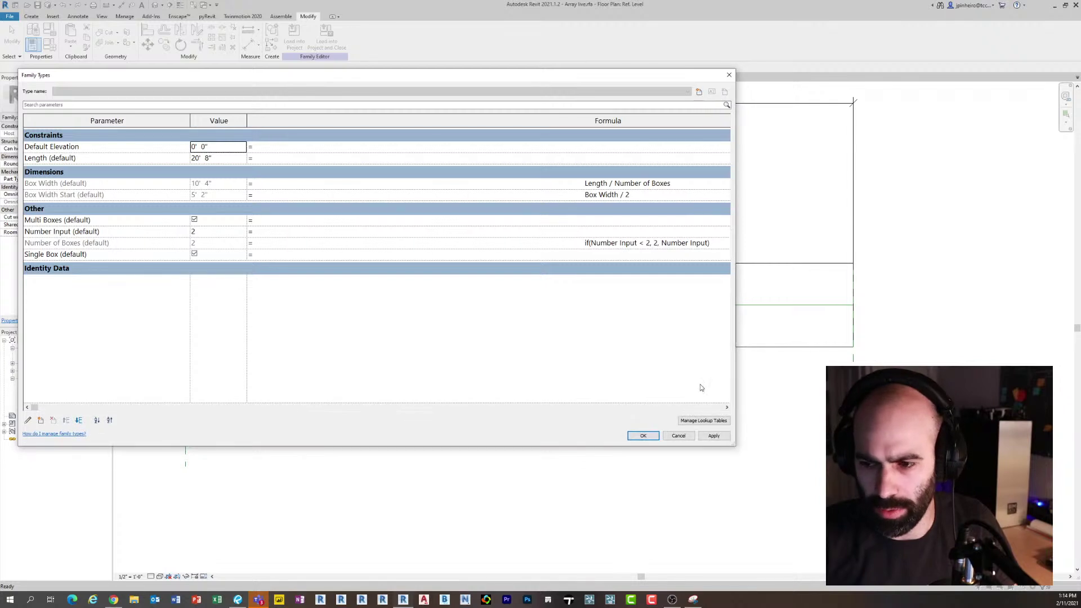
Enlarge the Family Types text further and adjust the window and Formula column to fit parameters, values and formulas together
click(604, 256)
ctrl+scroll(505, 385, up, 2)
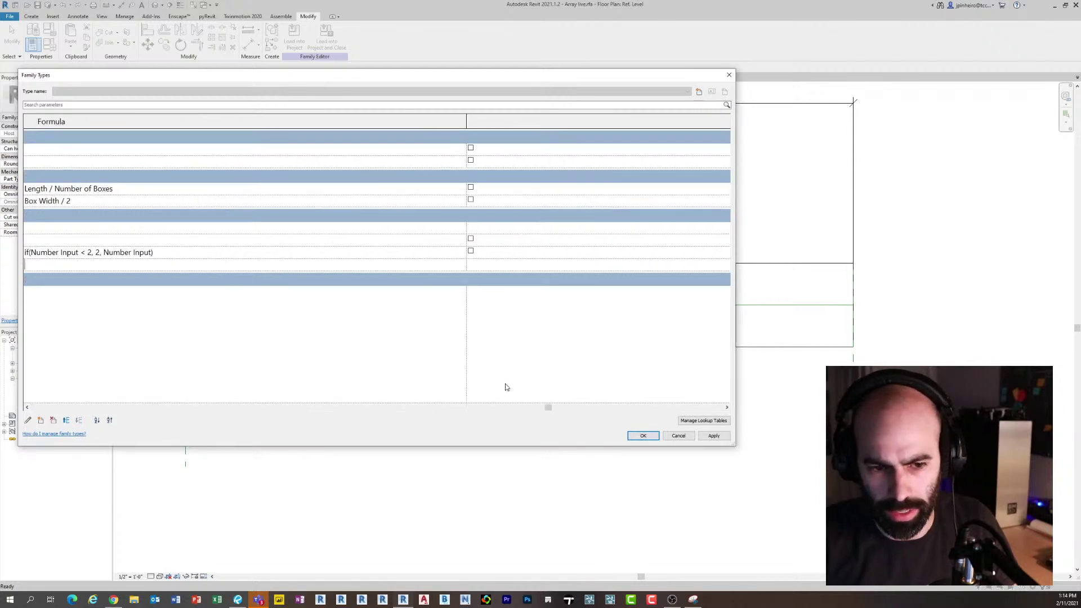
ctrl+scroll(543, 395, down, 2)
ctrl+scroll(551, 400, up, 3)
drag(544, 408, 379, 407)
ctrl+scroll(405, 356, down, 2)
ctrl+scroll(408, 358, up, 1)
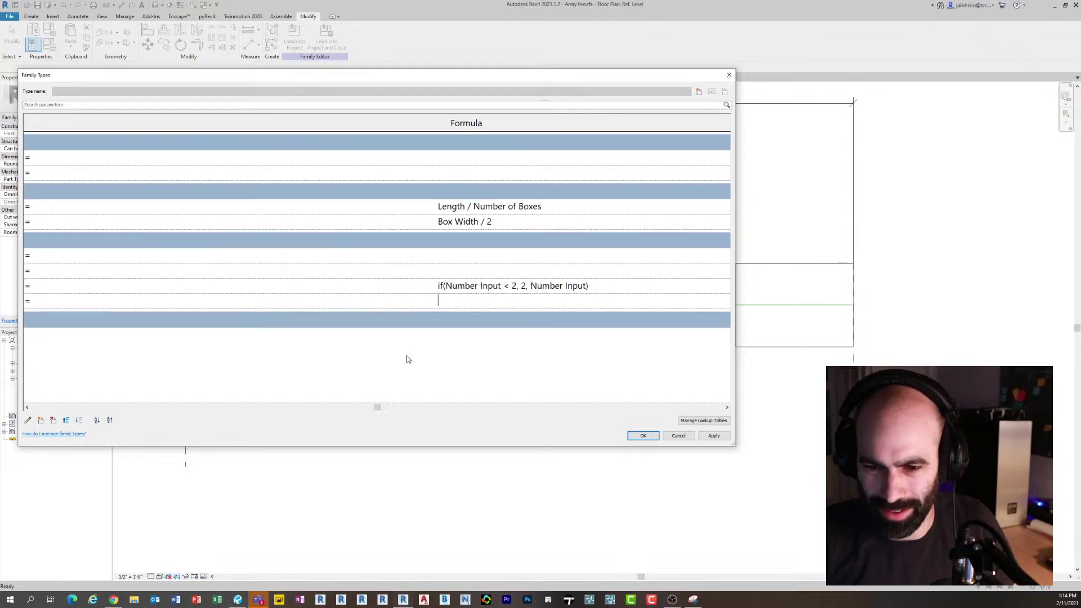
ctrl+scroll(408, 358, down, 1)
ctrl+scroll(617, 405, up, 1)
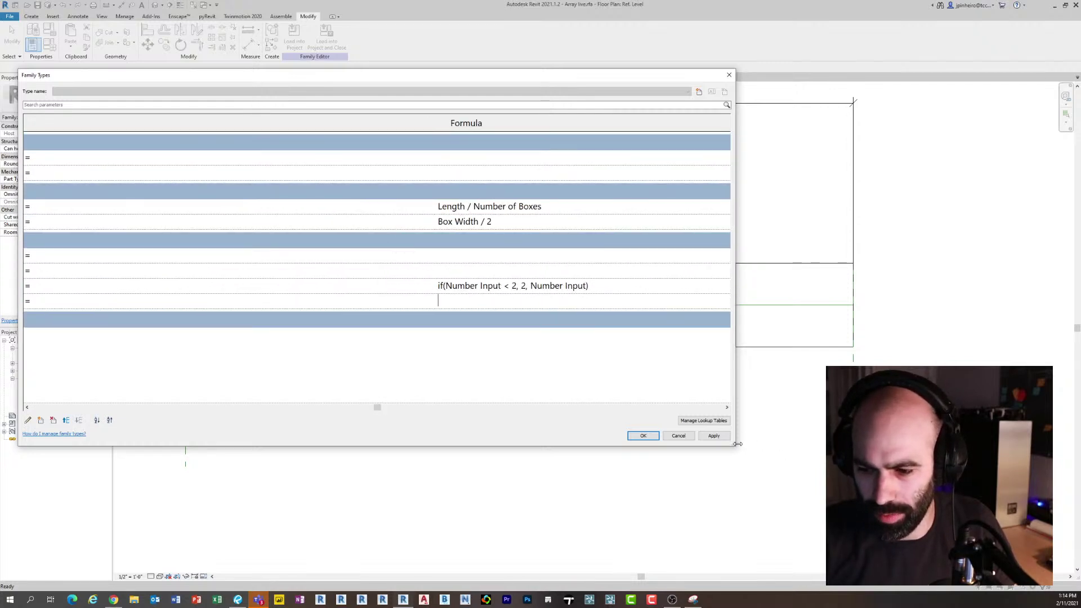
drag(735, 448, 948, 492)
drag(908, 123, 625, 124)
drag(405, 452, 66, 450)
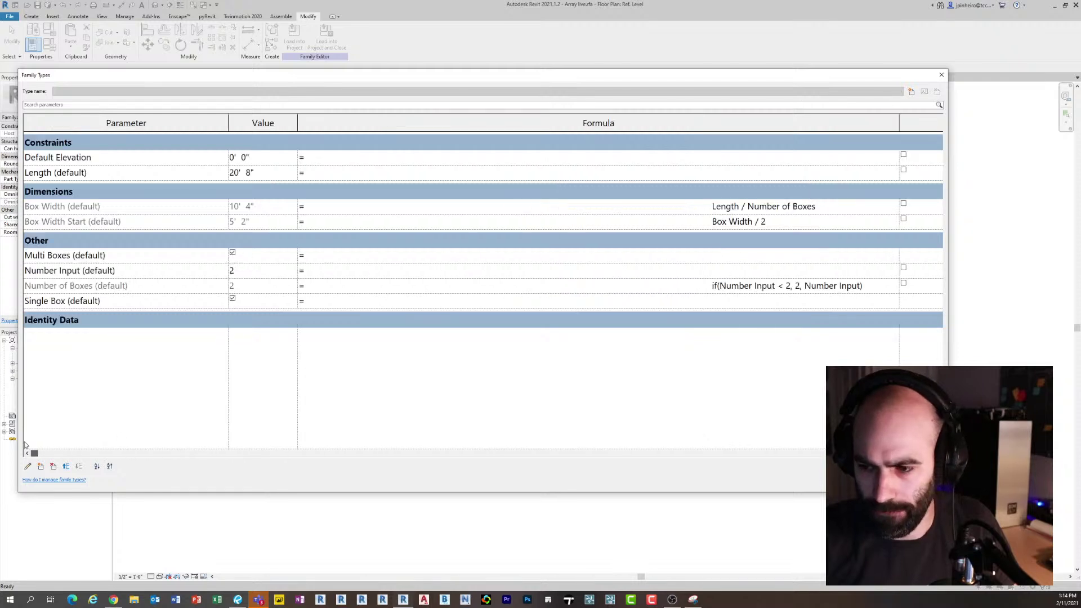
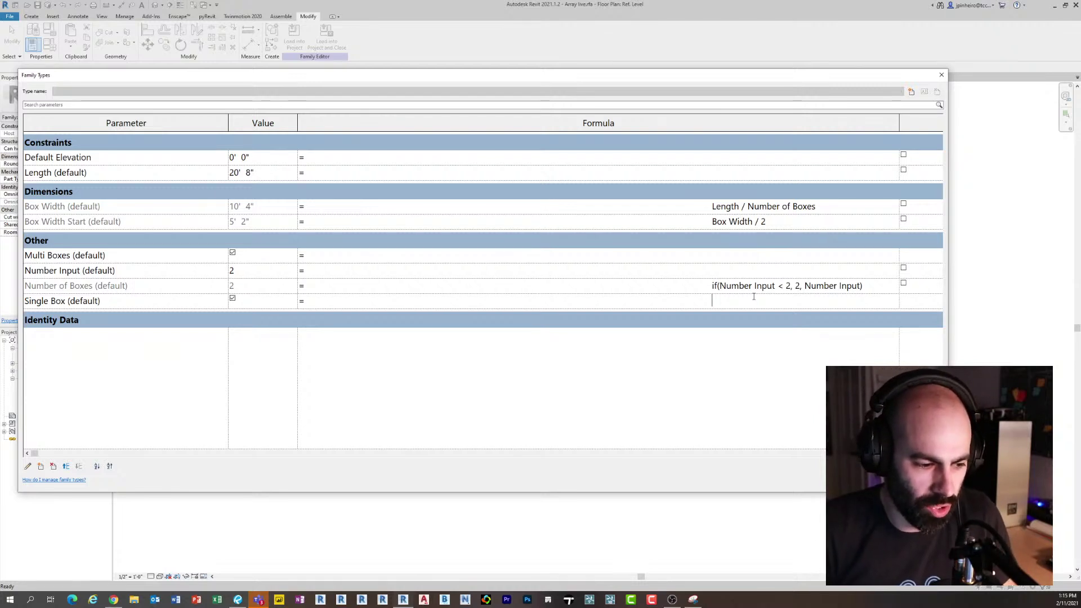
Set the Multi Boxes parameter's formula to Number Input > 1
click(744, 256)
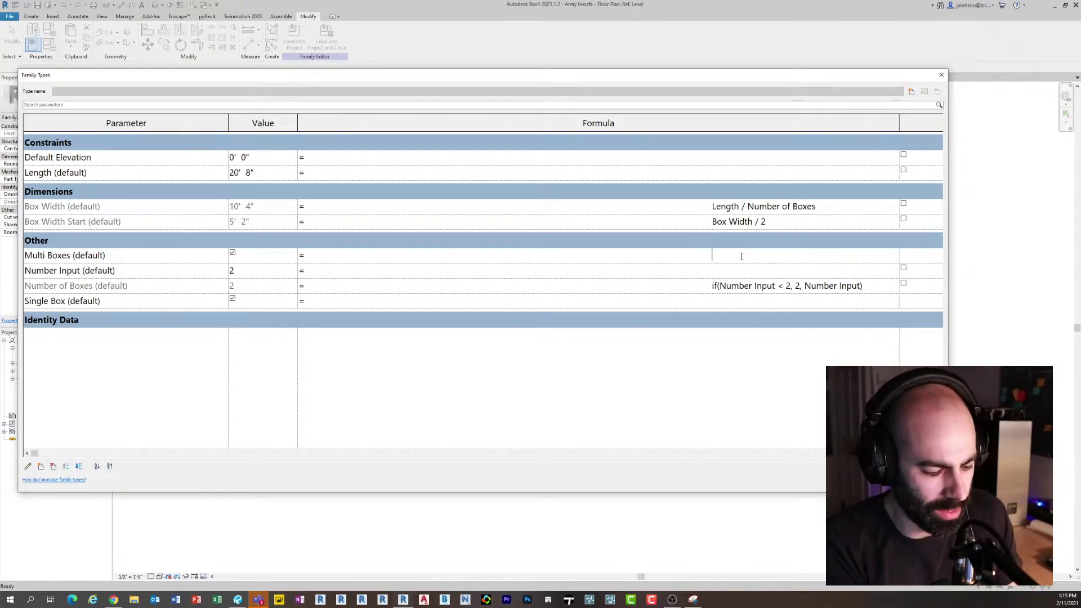
text(Number Input > 1)
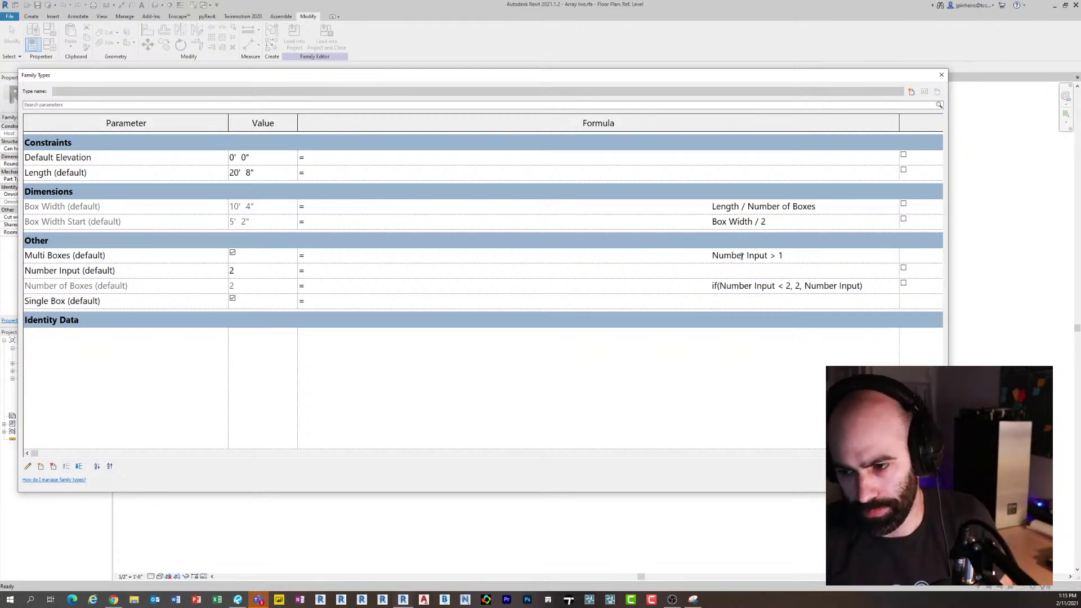
click(765, 297)
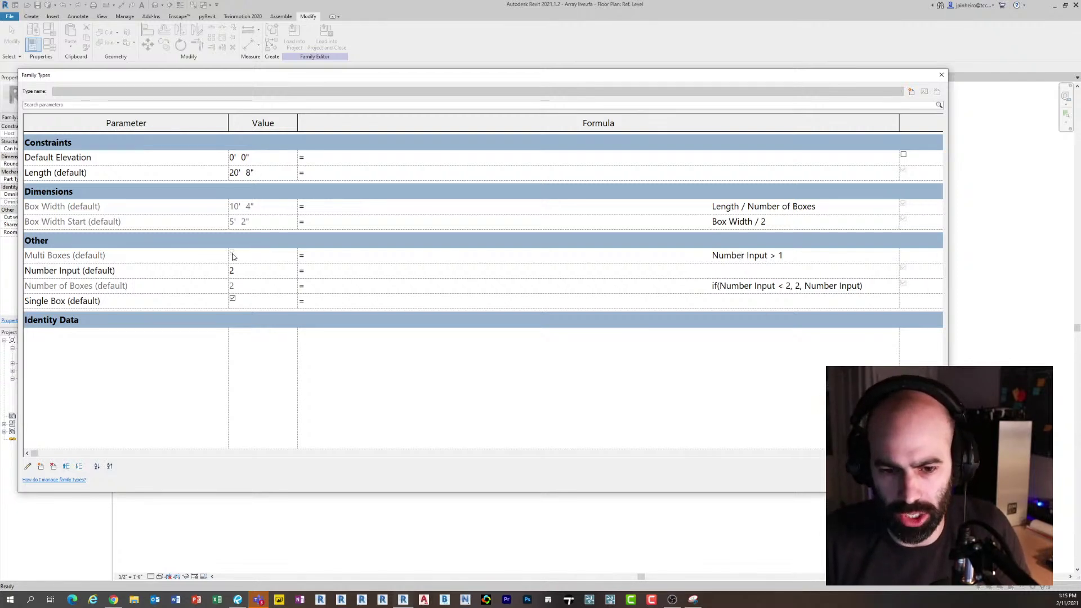
Test the Multi Boxes formula by setting Number Input to 1 and back to 2
click(251, 272)
double_click(254, 271)
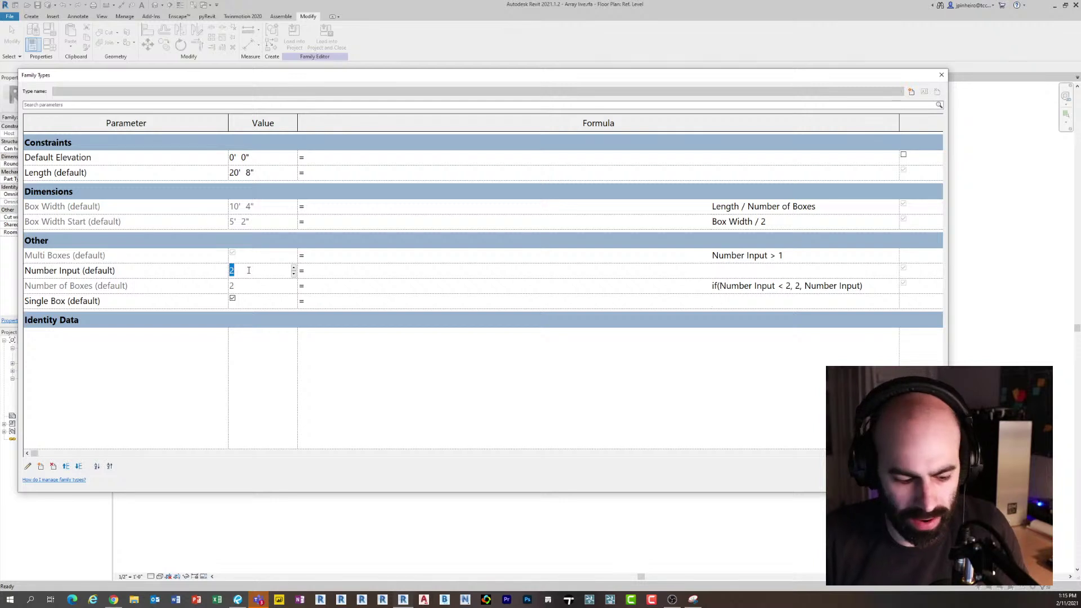
text(1)
key(Return)
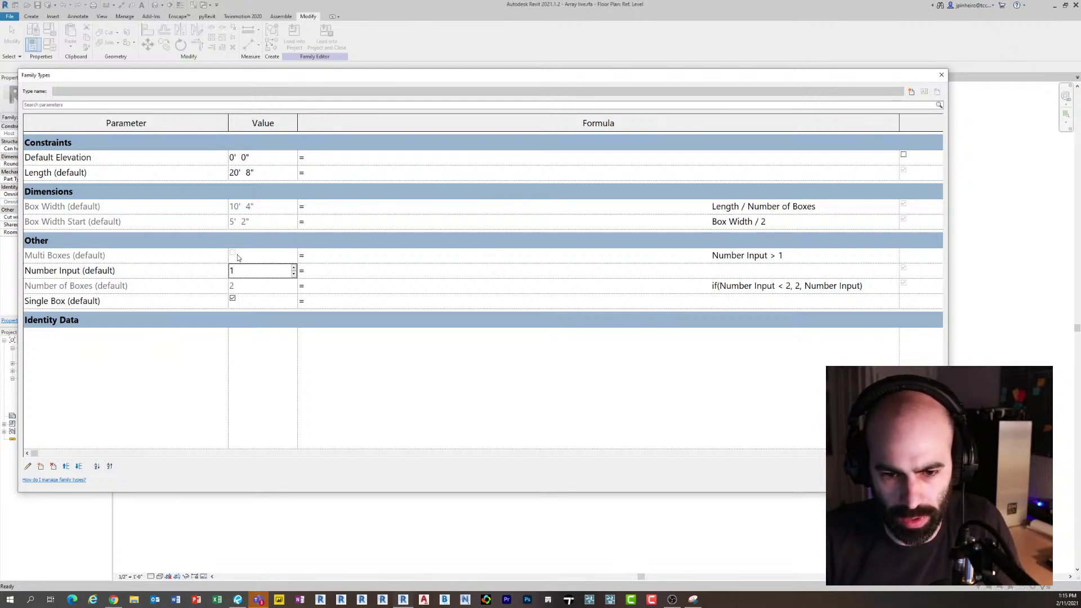
click(242, 270)
text(2)
key(BackSpace)
key(BackSpace)
text(2)
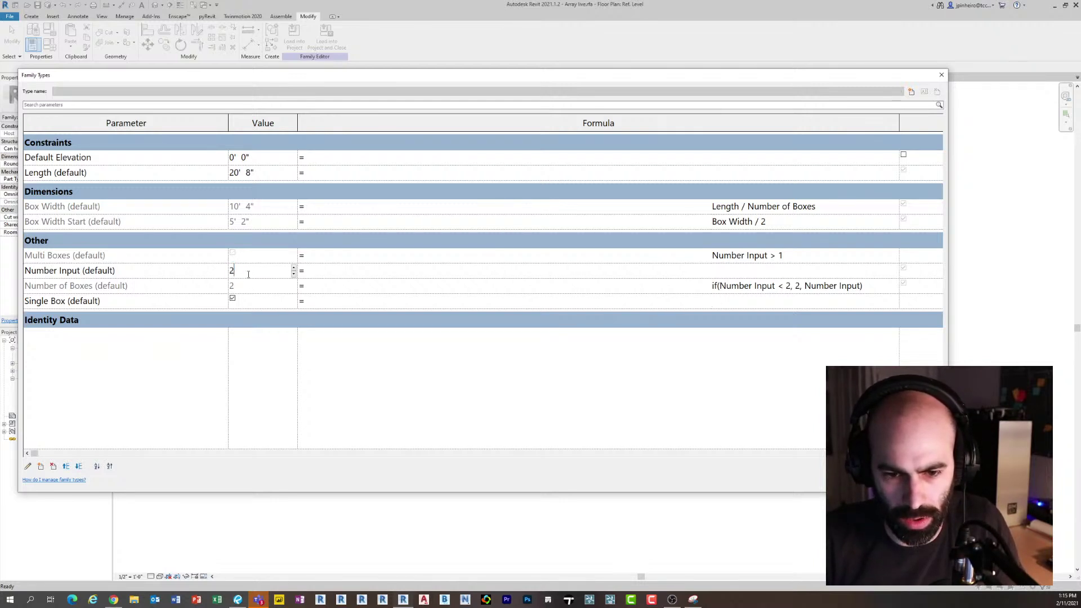
key(Return)
Test the Multi Boxes formula again with Number Input set to 5, 1 and 2
double_click(244, 272)
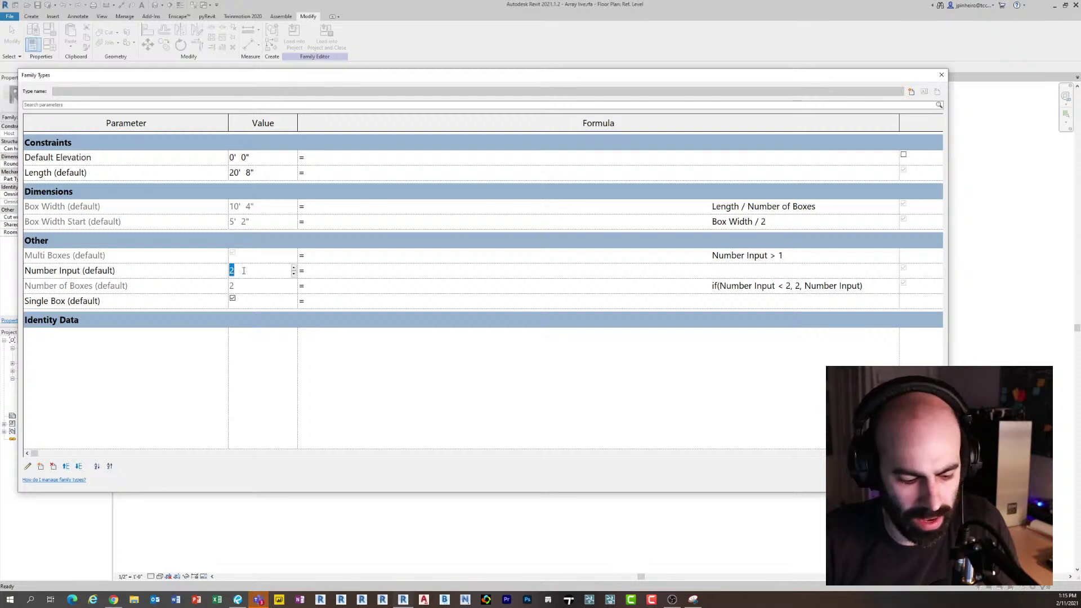
text(5)
key(Return)
double_click(246, 276)
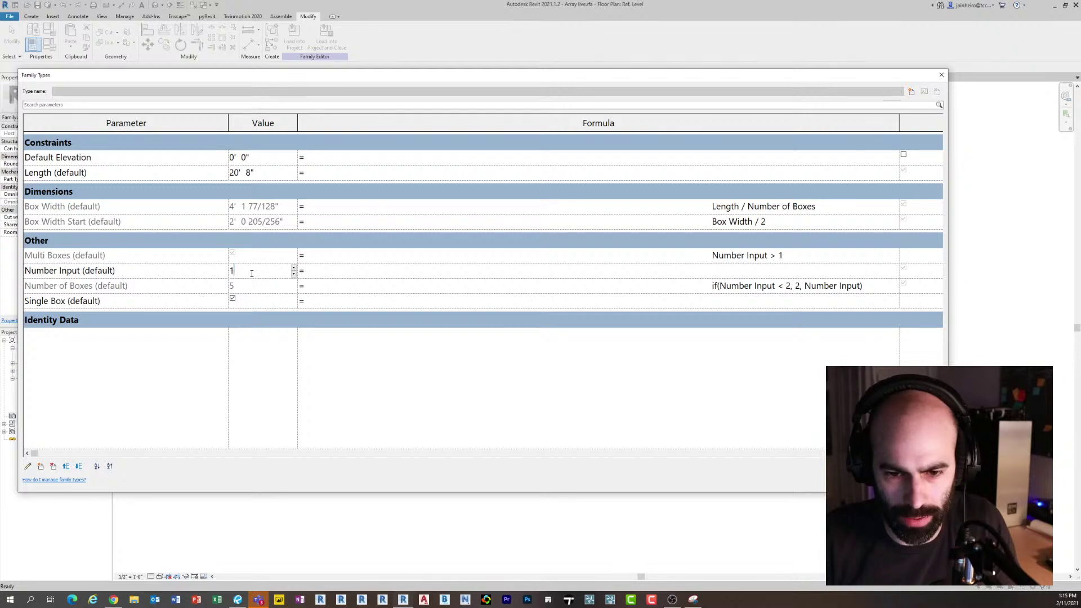
key(Return)
double_click(246, 270)
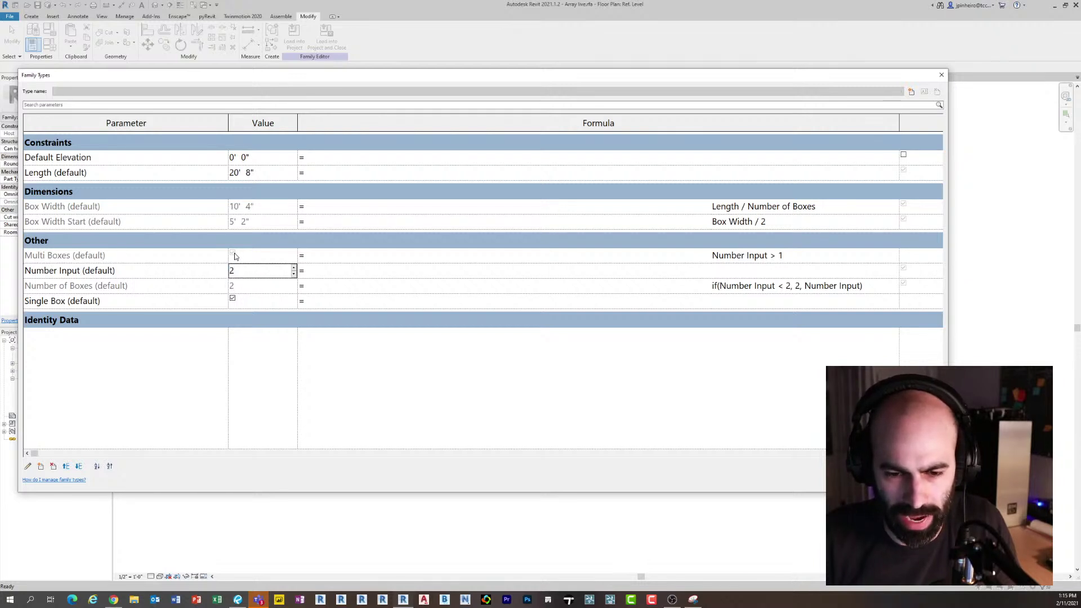
click(251, 270)
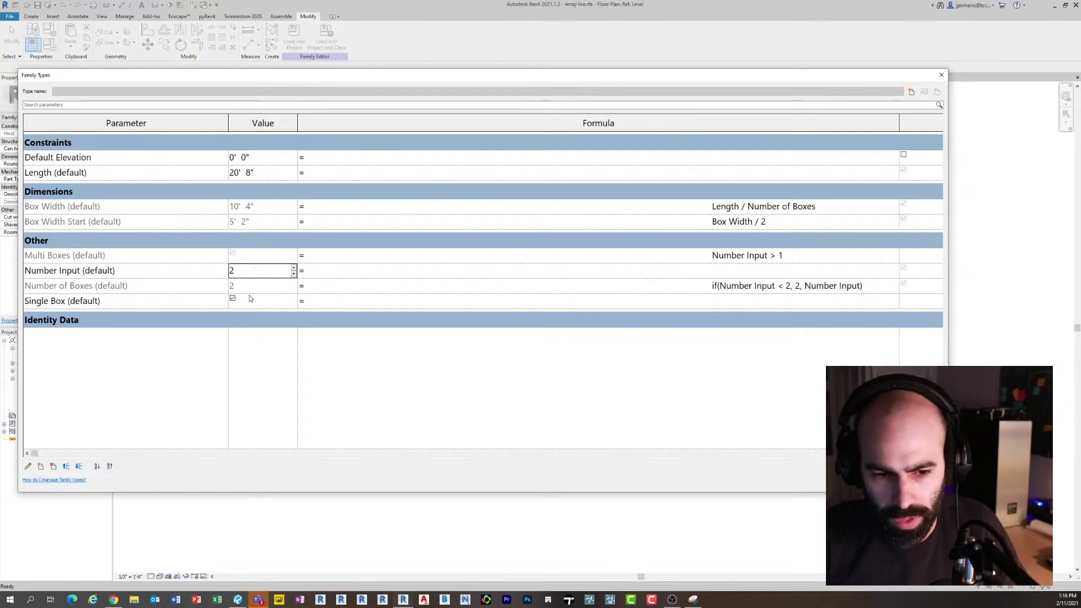
Set the Single Box parameter's formula to Number Input < 0
click(718, 300)
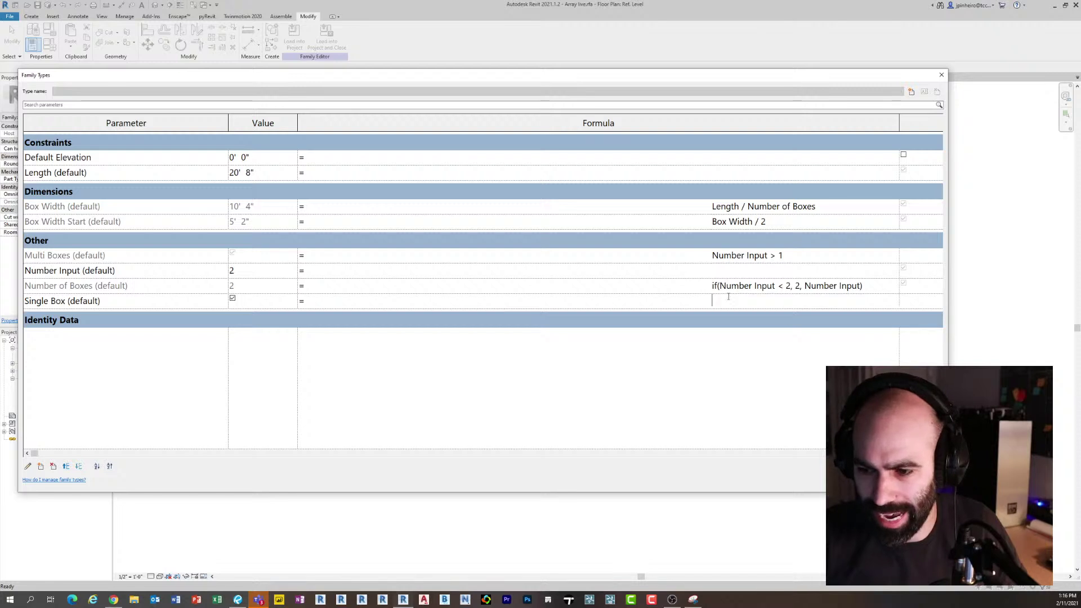
text(Number Input)
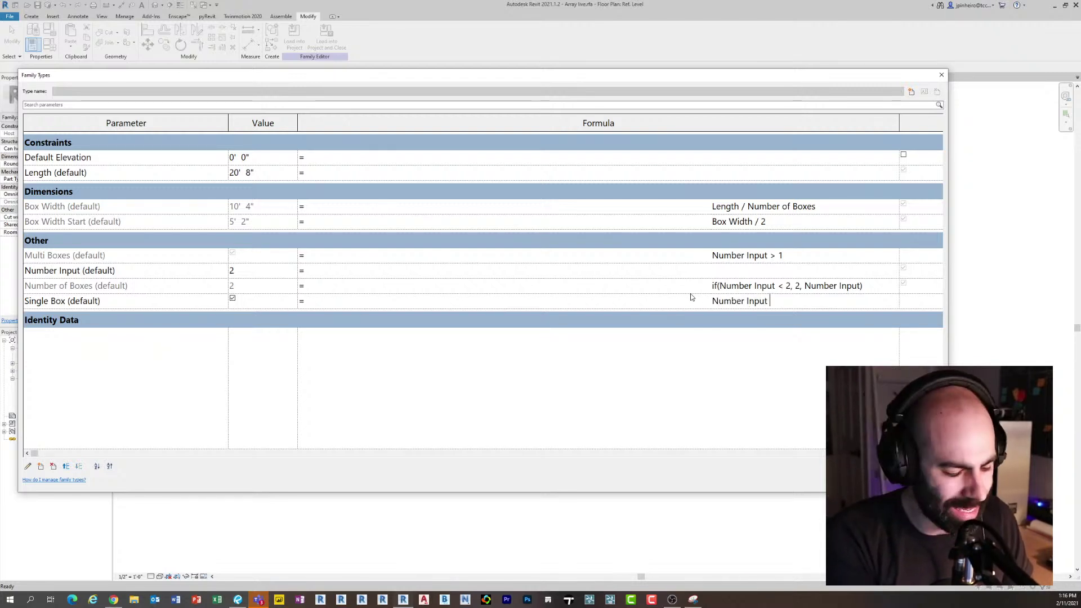
text( = 1)
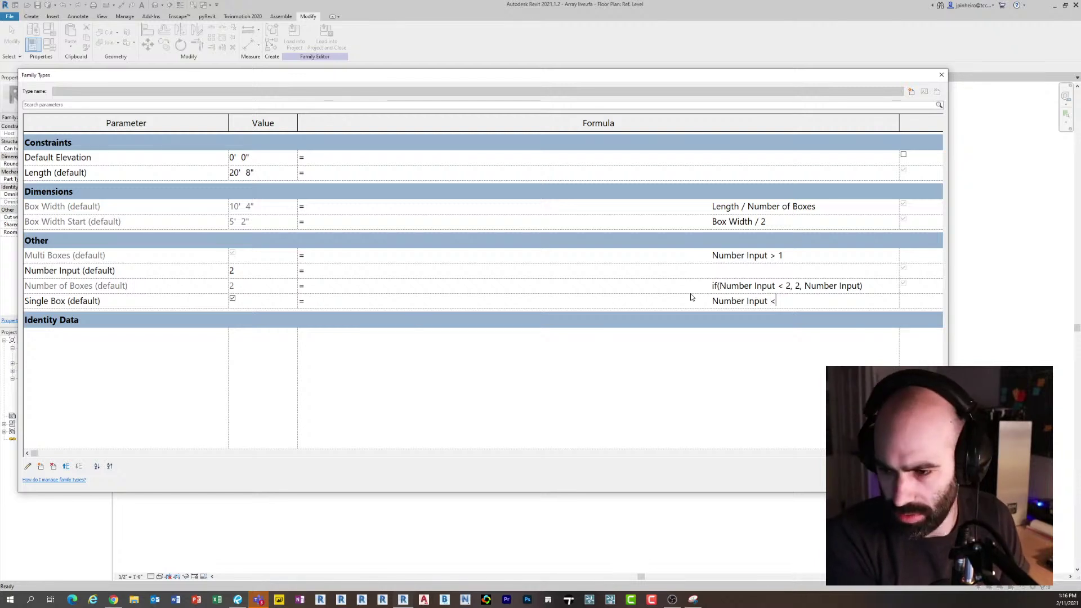
text(2)
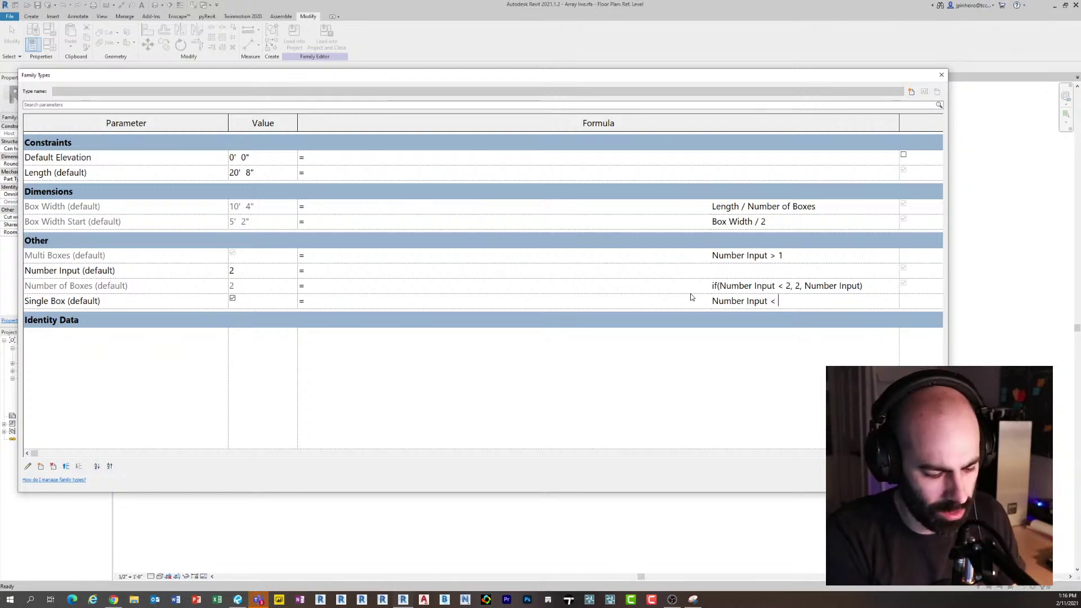
text(0)
click(837, 257)
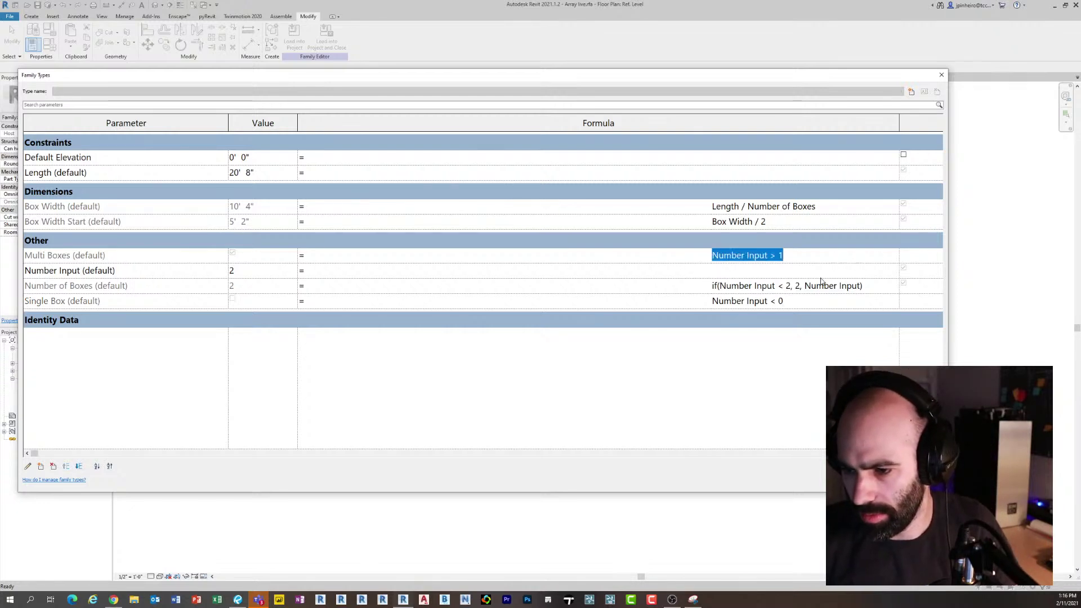
click(814, 299)
Set Number Input to 1 and change the Single Box parameter's formula to Number Input = 1
click(271, 272)
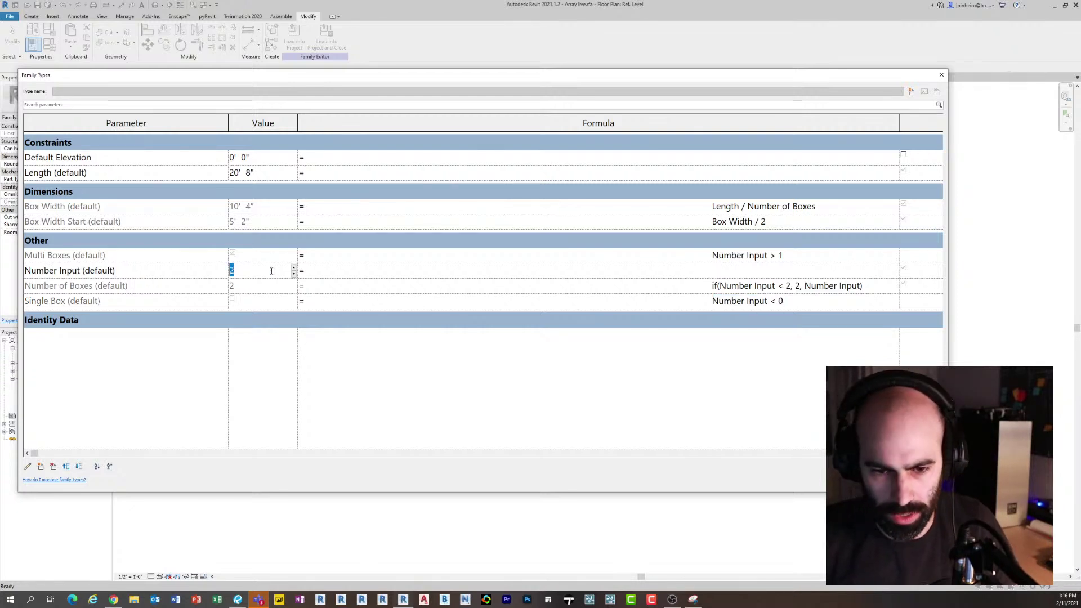
double_click(266, 271)
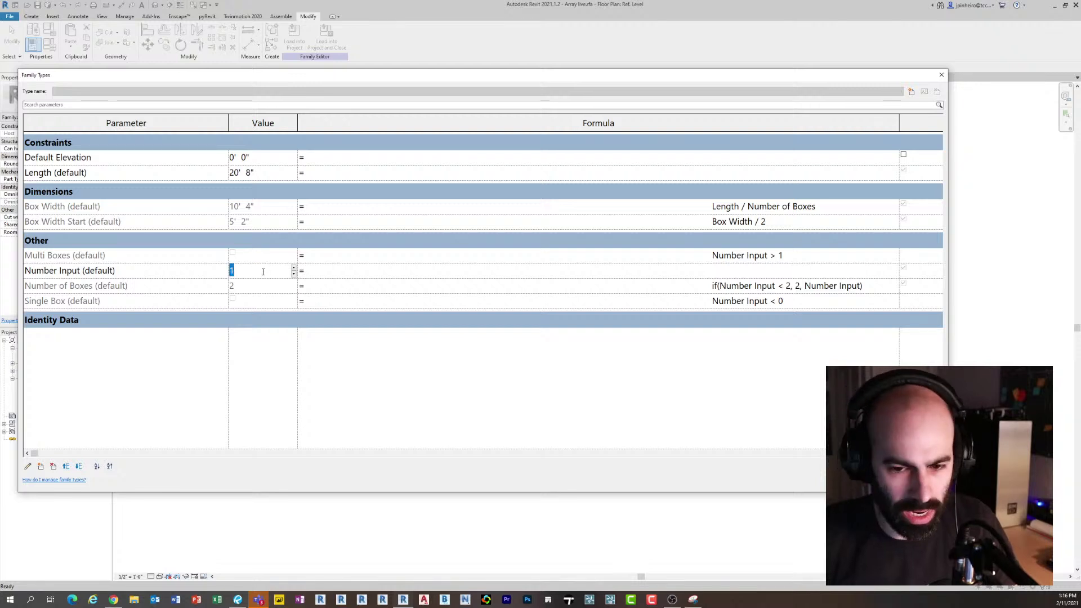
click(792, 304)
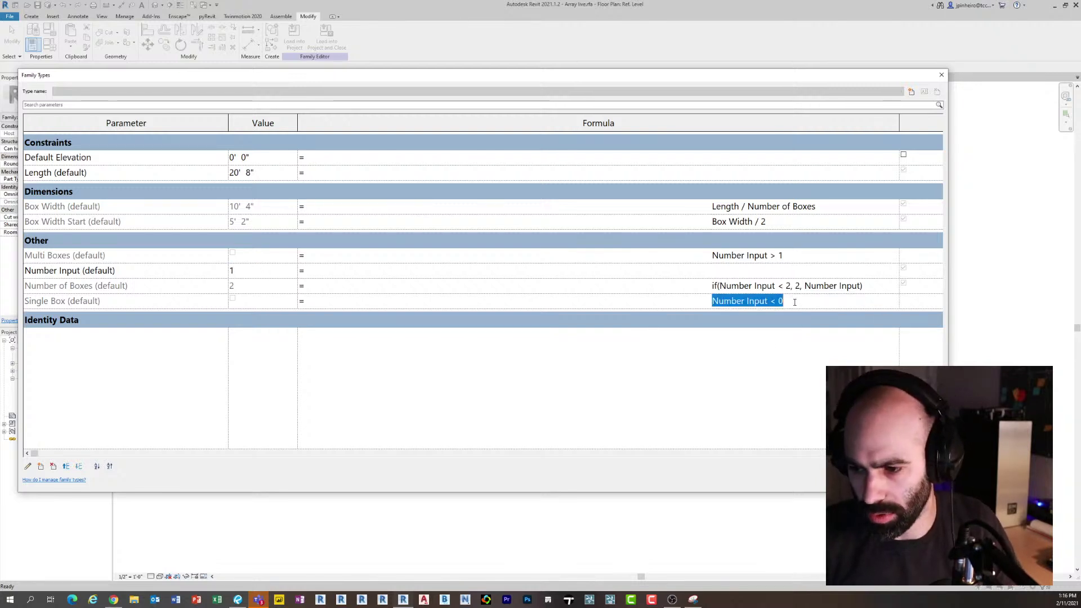
click(814, 304)
key(BackSpace)
key(BackSpace)
key(BackSpace)
text(= )
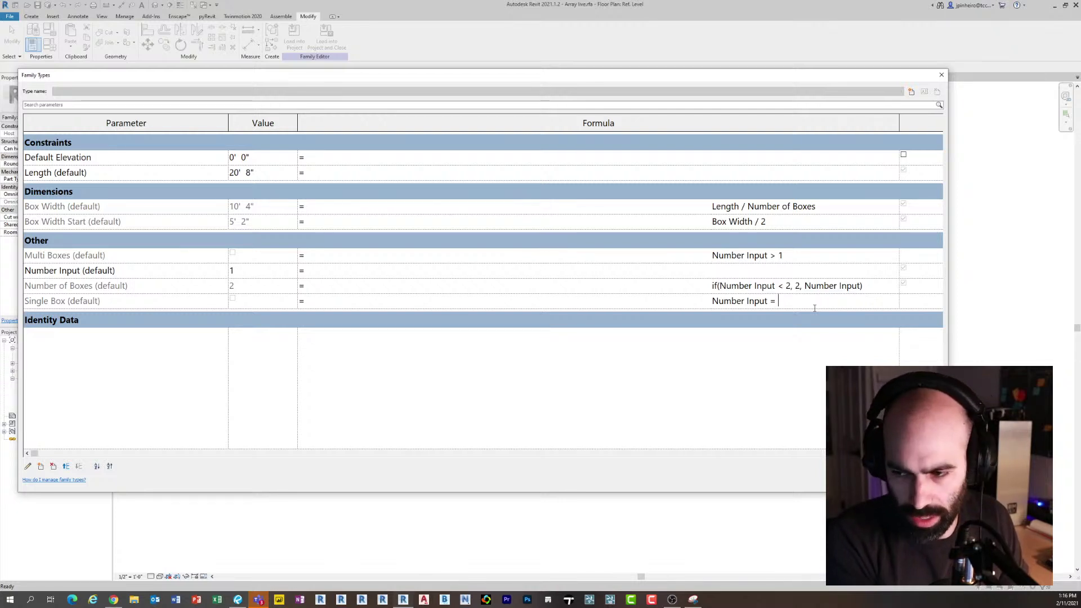
text(1)
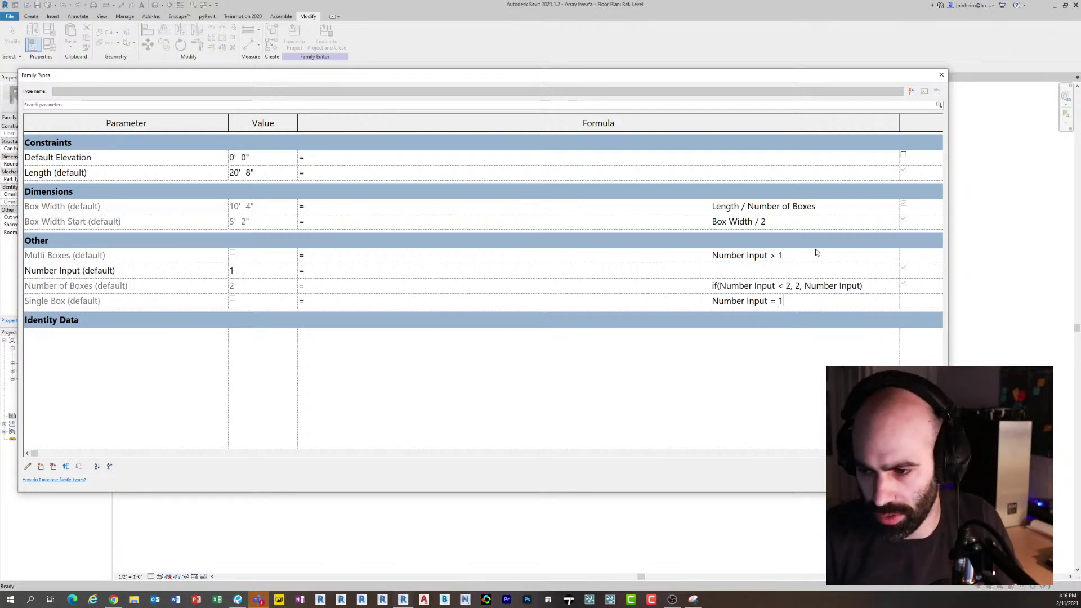
click(816, 255)
click(803, 301)
Set Number Input to 4 and accept the family type changes
click(259, 271)
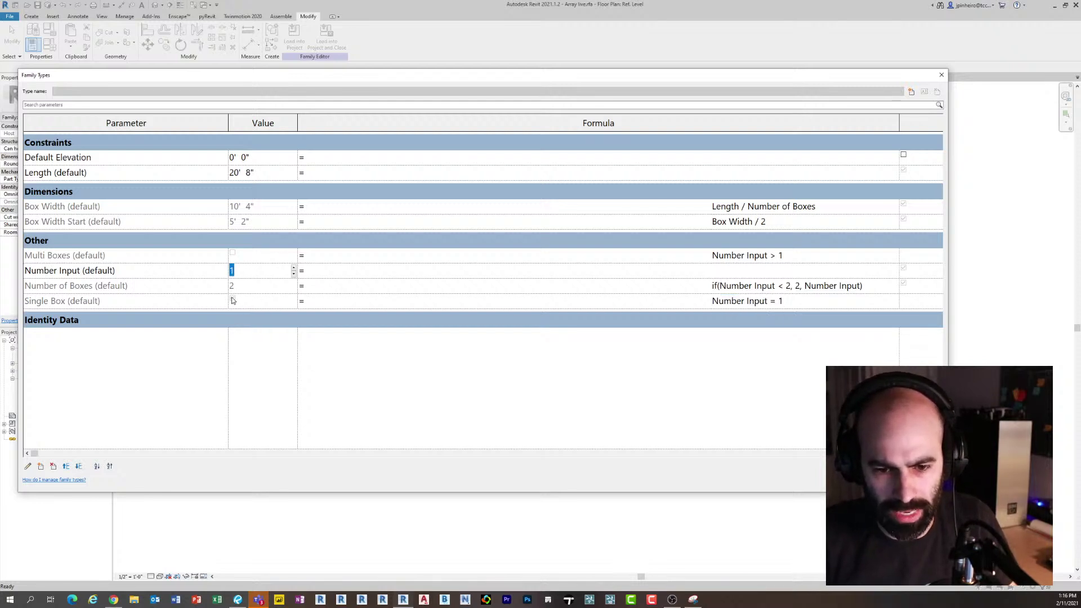
text(4)
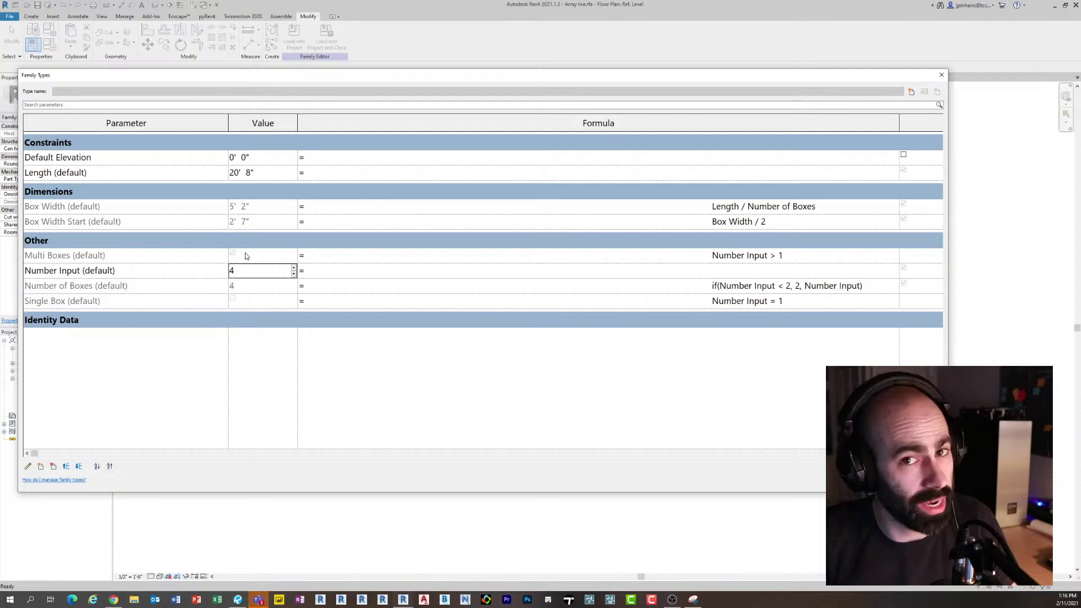
click(246, 272)
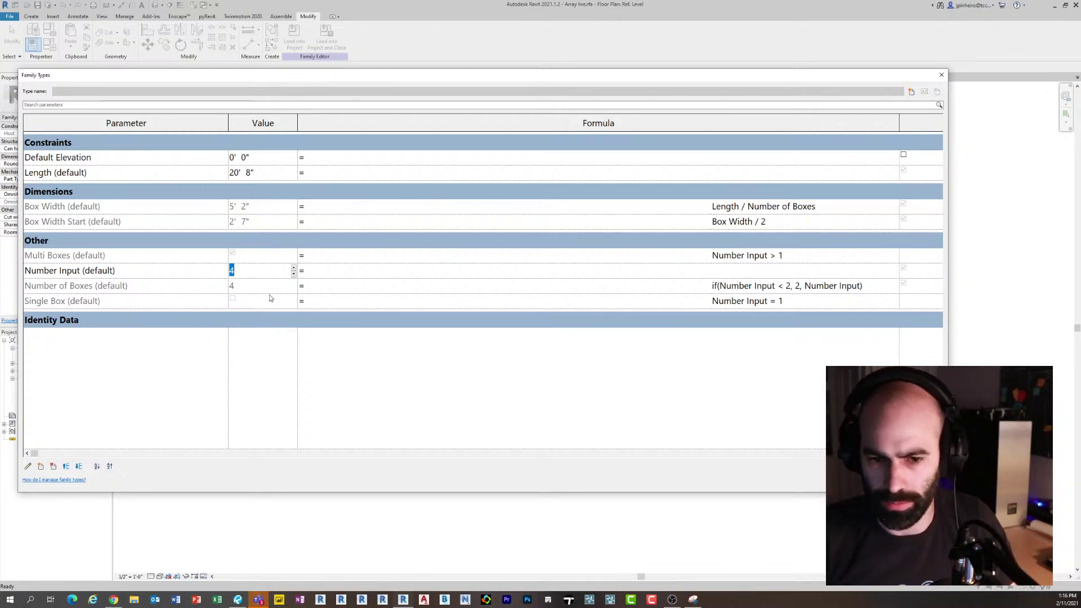
click(839, 480)
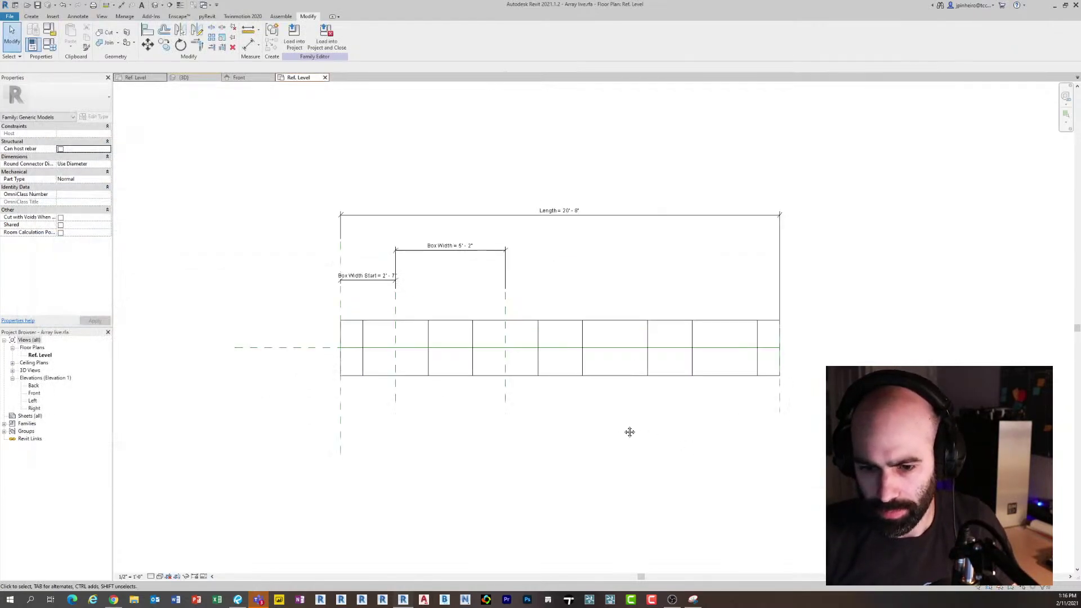
Load the updated array family into Project1, overwriting the existing version
middle_drag(629, 432, 591, 446)
scroll(523, 443, up, 3)
middle_drag(287, 215, 386, 248)
middle_drag(181, 169, 192, 174)
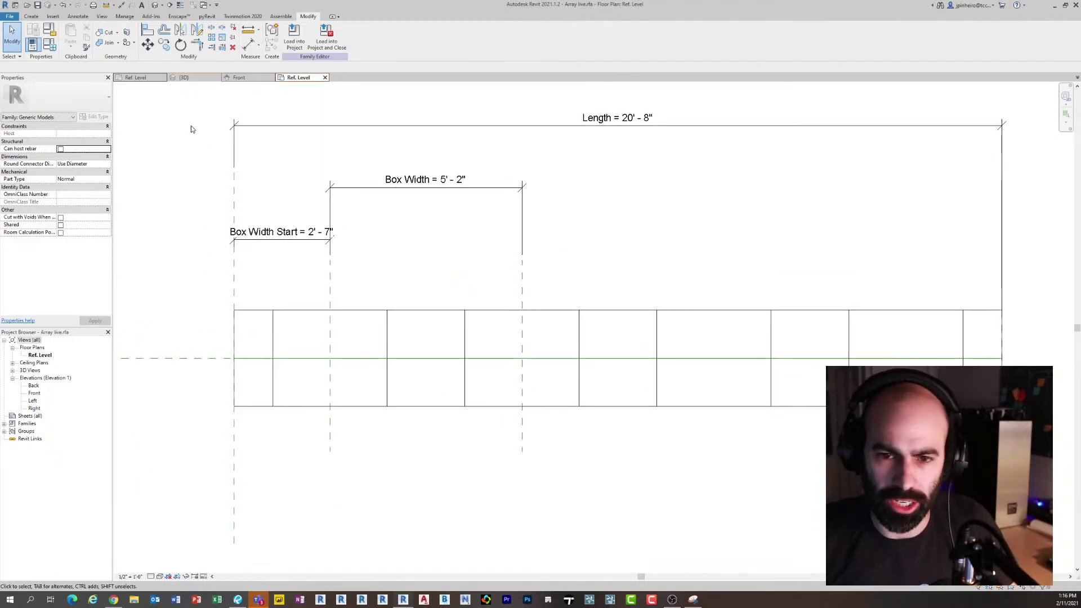
click(294, 37)
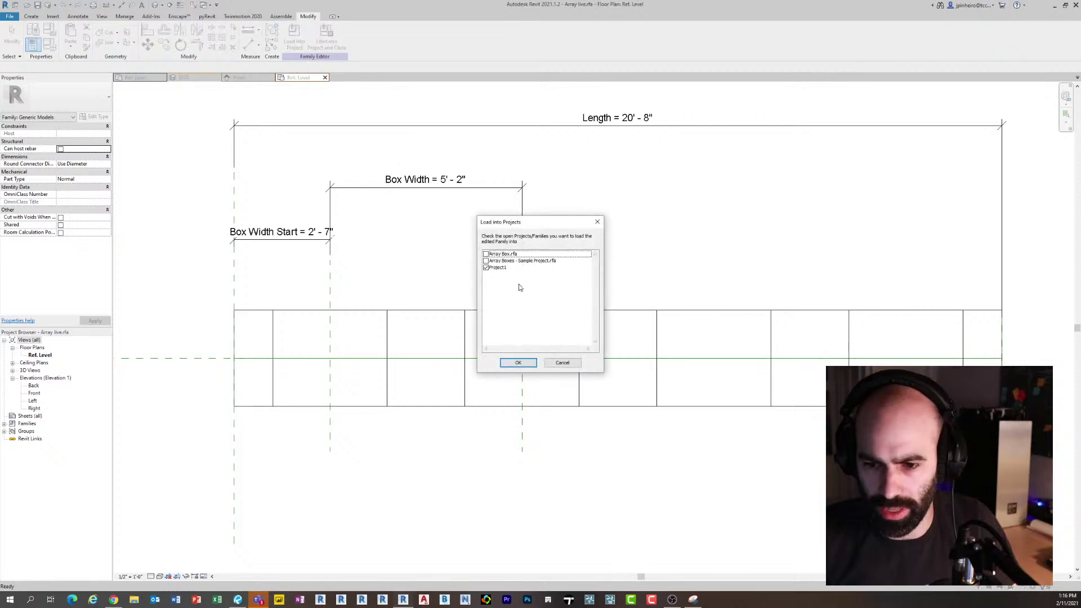
click(518, 363)
click(483, 299)
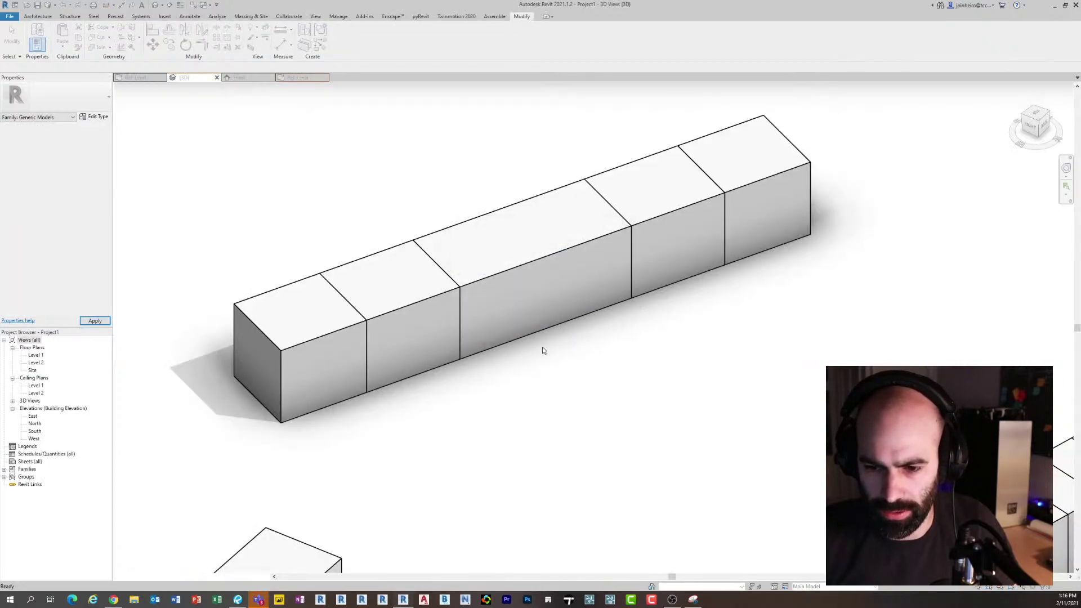
Stretch the two-box array instance in the 3D view to about 42 feet long
scroll(547, 347, down, 4)
middle_drag(550, 348, 507, 344)
scroll(437, 319, down, 2)
click(437, 319)
middle_drag(592, 284, 415, 342)
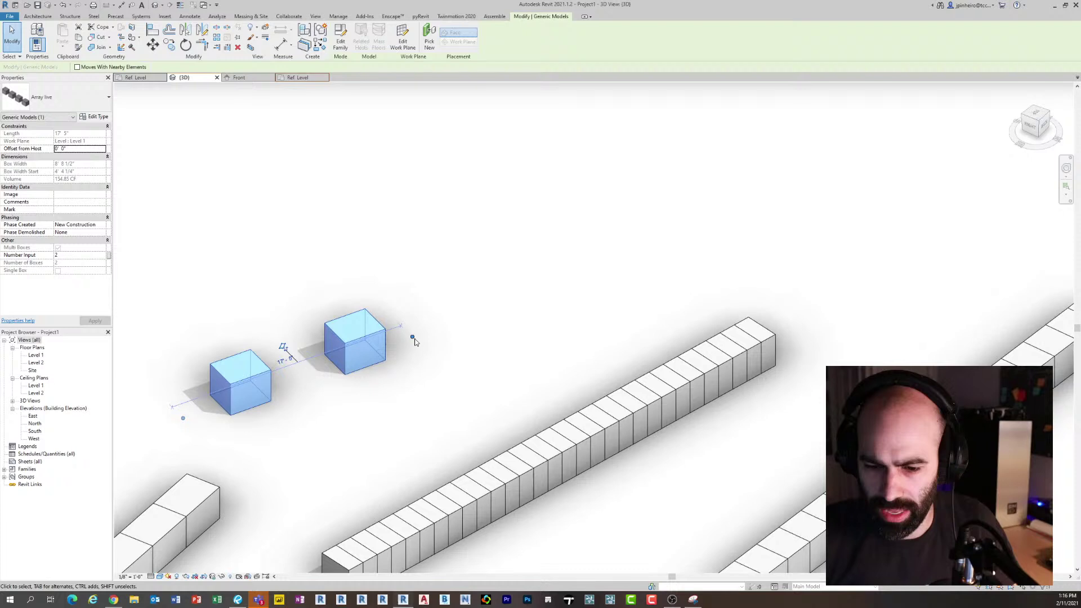
drag(423, 336, 586, 191)
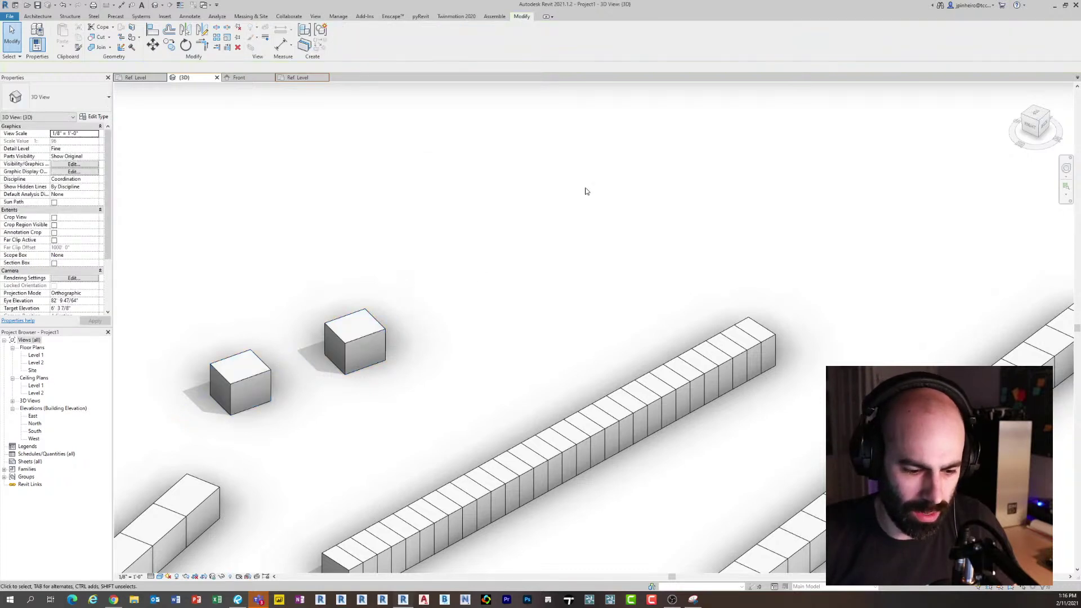
click(403, 325)
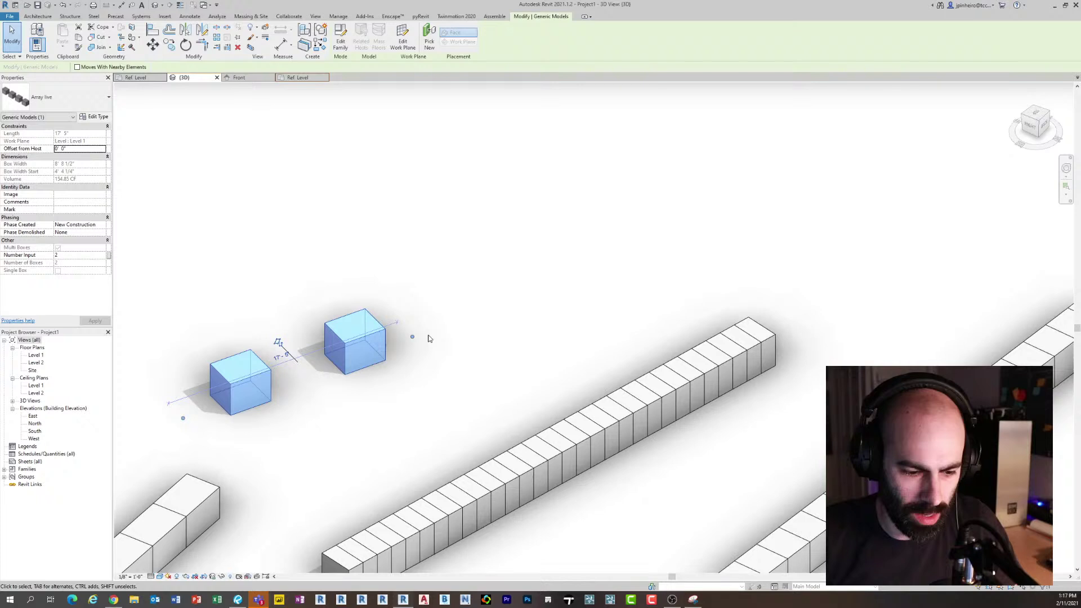
drag(412, 337, 608, 167)
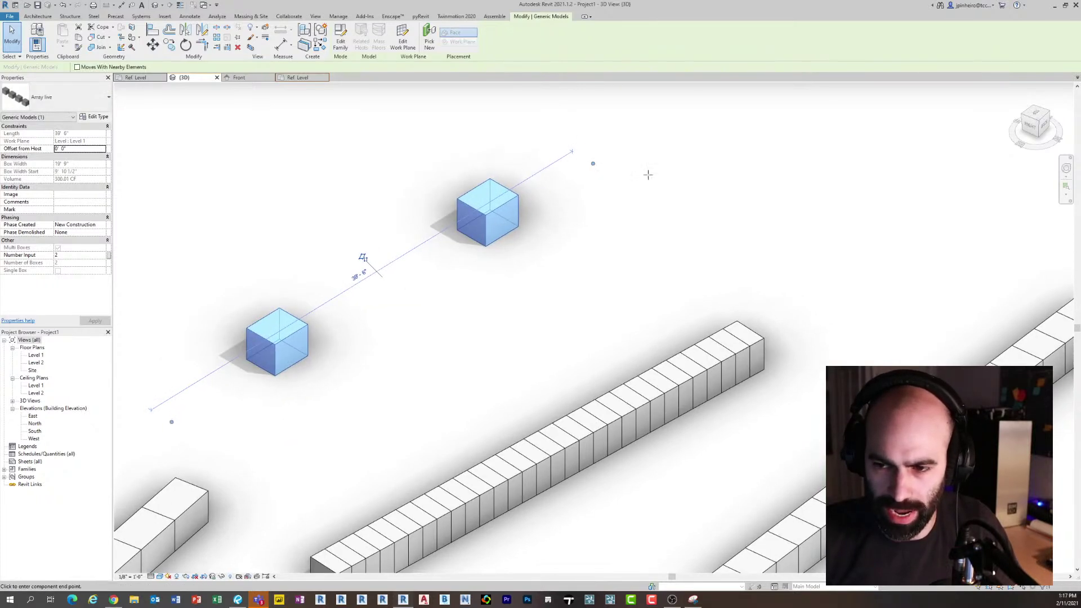
click(596, 197)
scroll(552, 338, down, 2)
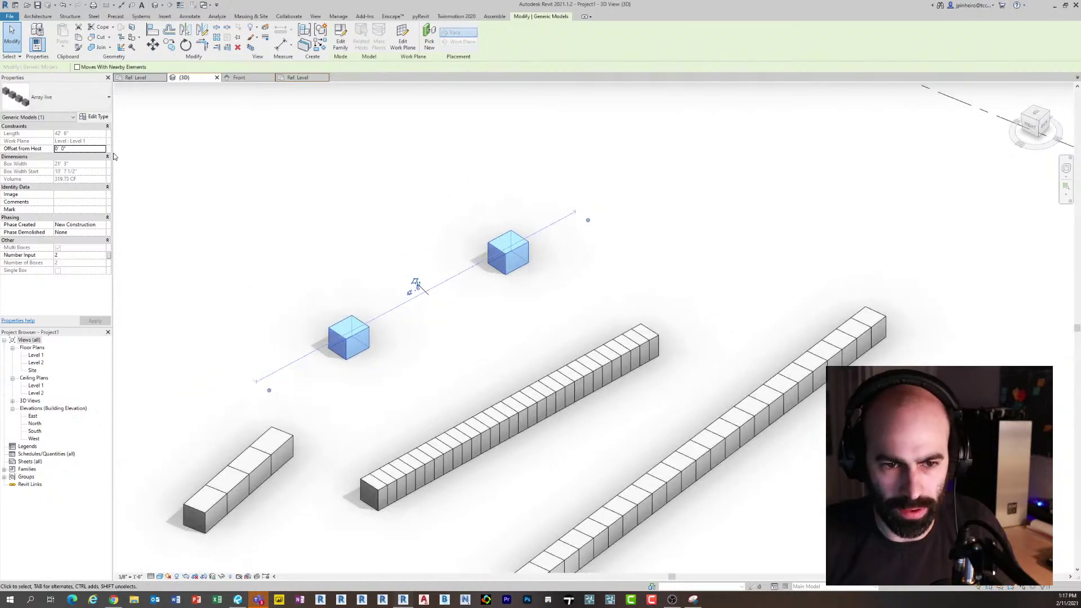
Test the stretched array instance with its Number Input set to 6 and to 8
click(81, 256)
scroll(369, 298, up, 2)
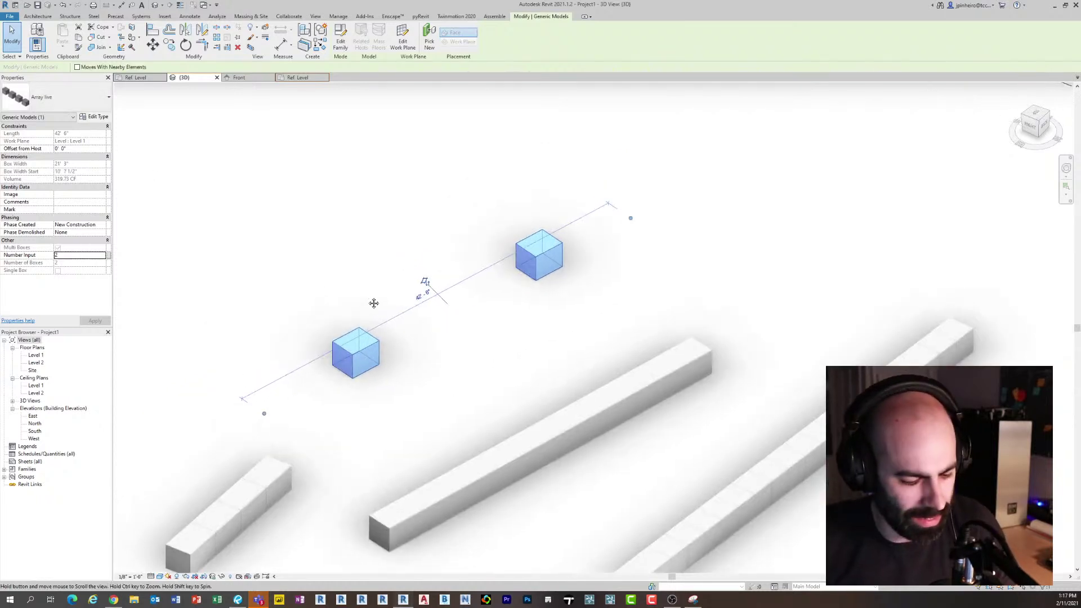
text(6)
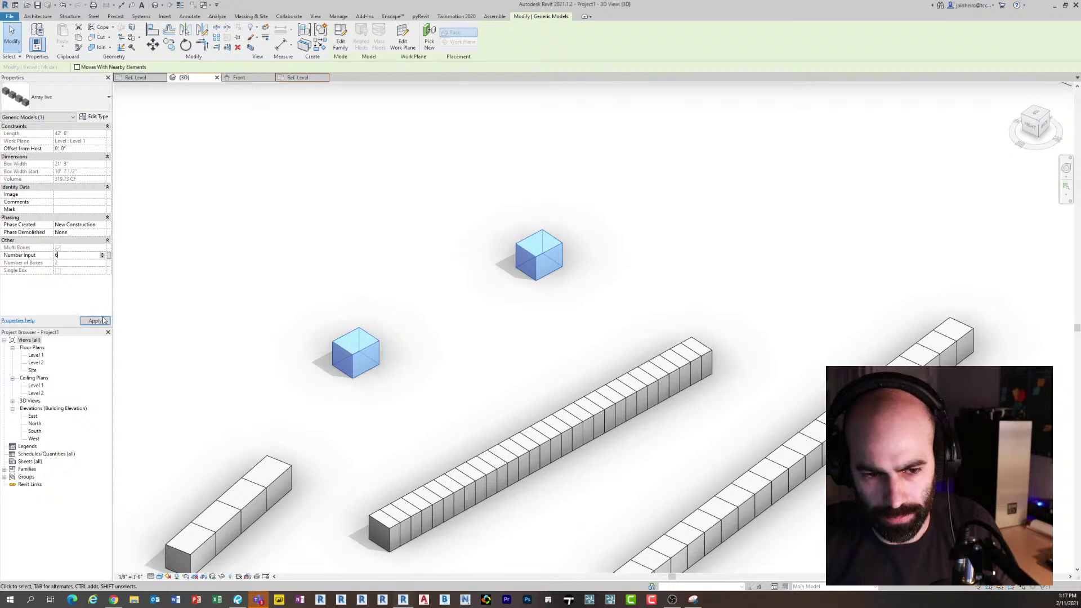
click(95, 320)
scroll(338, 338, up, 1)
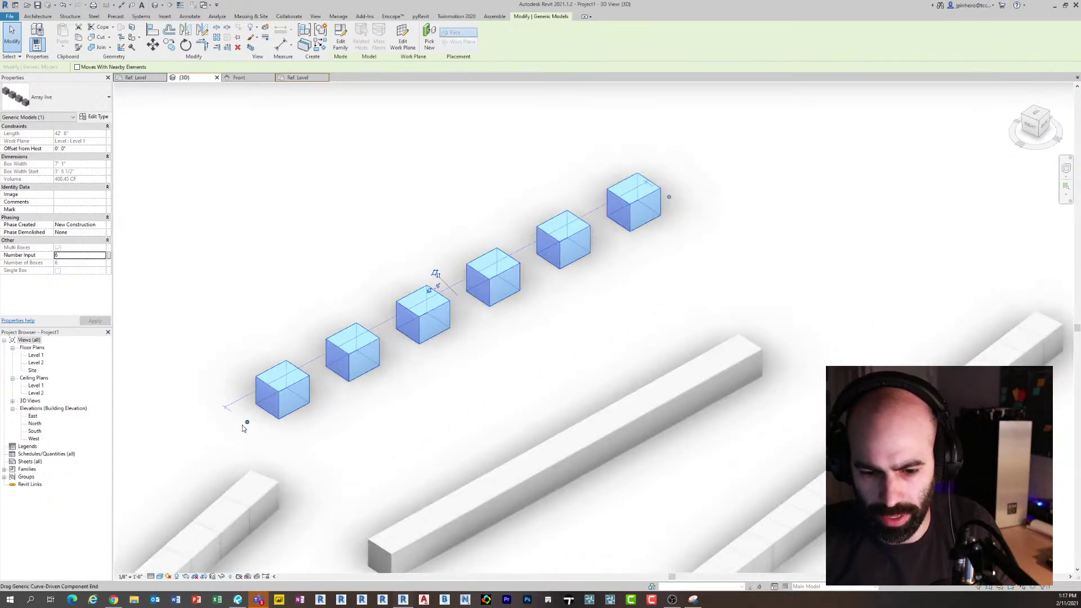
click(66, 255)
text(8)
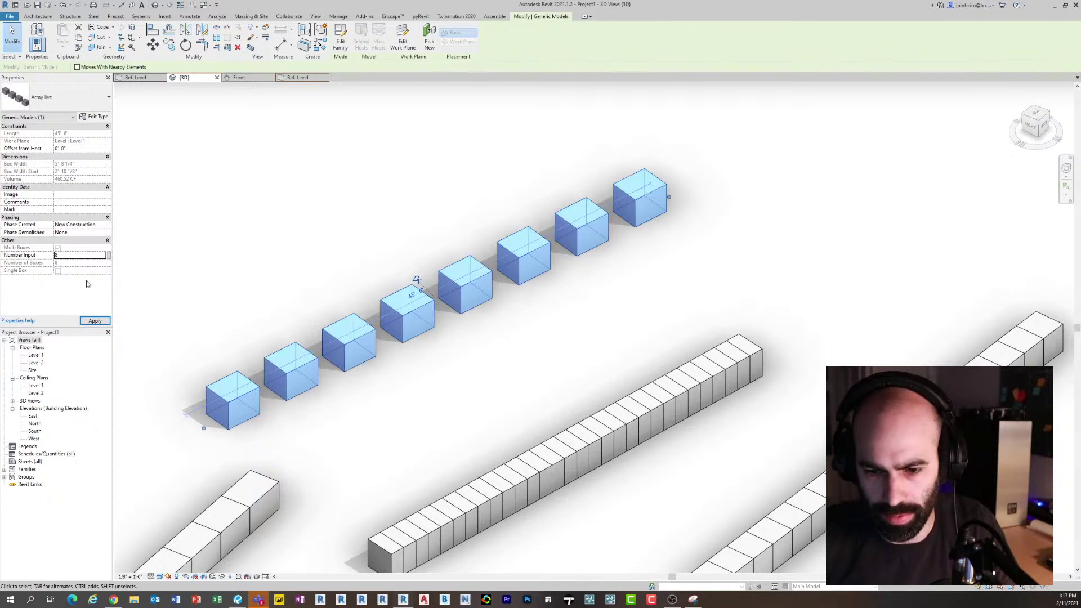
Test the single-box case by setting the array instance's Number Input to 1
click(74, 259)
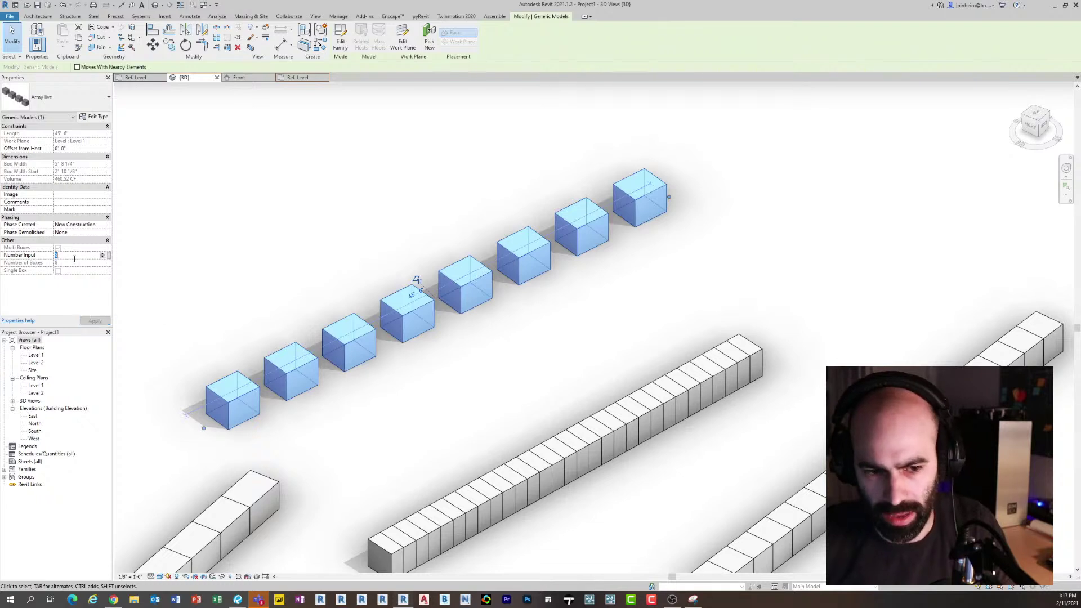
text(1)
click(92, 321)
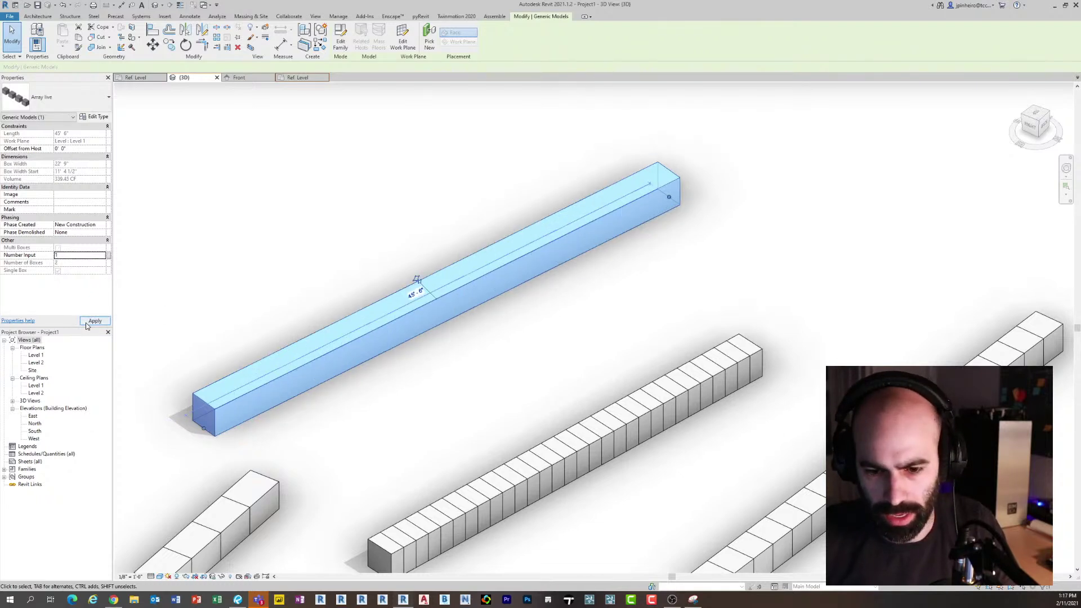
middle_drag(336, 254, 336, 253)
click(347, 260)
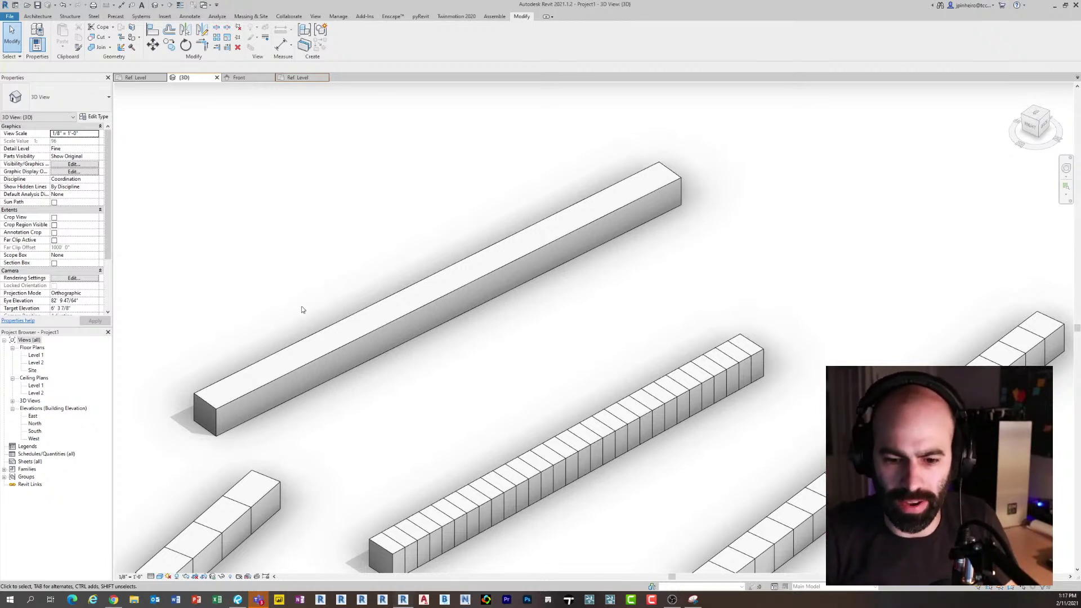
Shorten the single-box instance to about 30 feet by moving its near end
click(229, 414)
drag(205, 429, 362, 350)
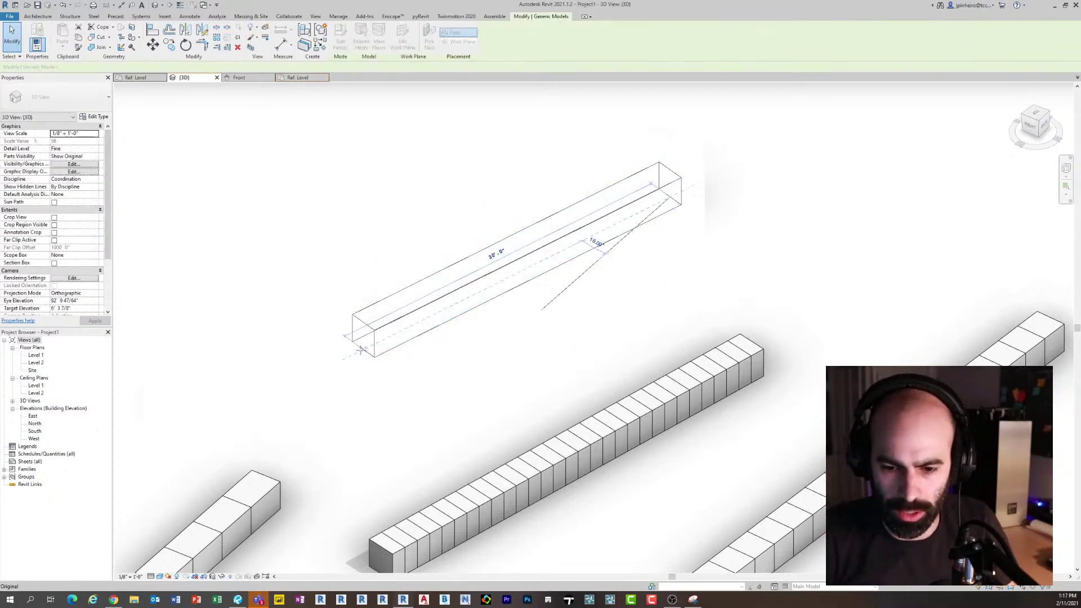
middle_drag(363, 377, 307, 430)
scroll(307, 431, up, 3)
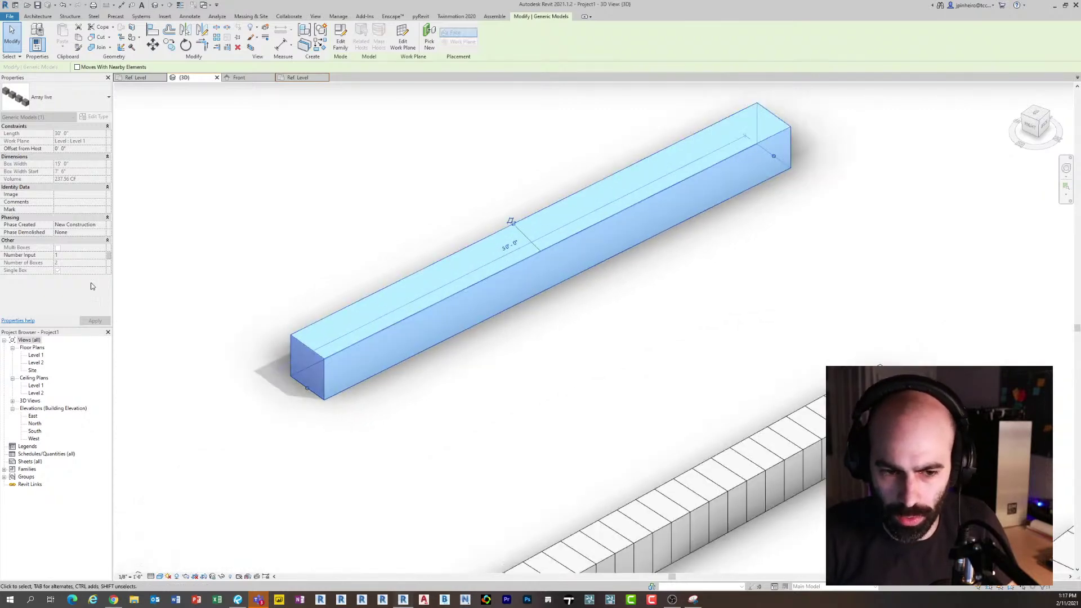
Set the shortened instance's Number Input to 4 and deselect it
click(68, 257)
drag(68, 256, 52, 256)
text(4)
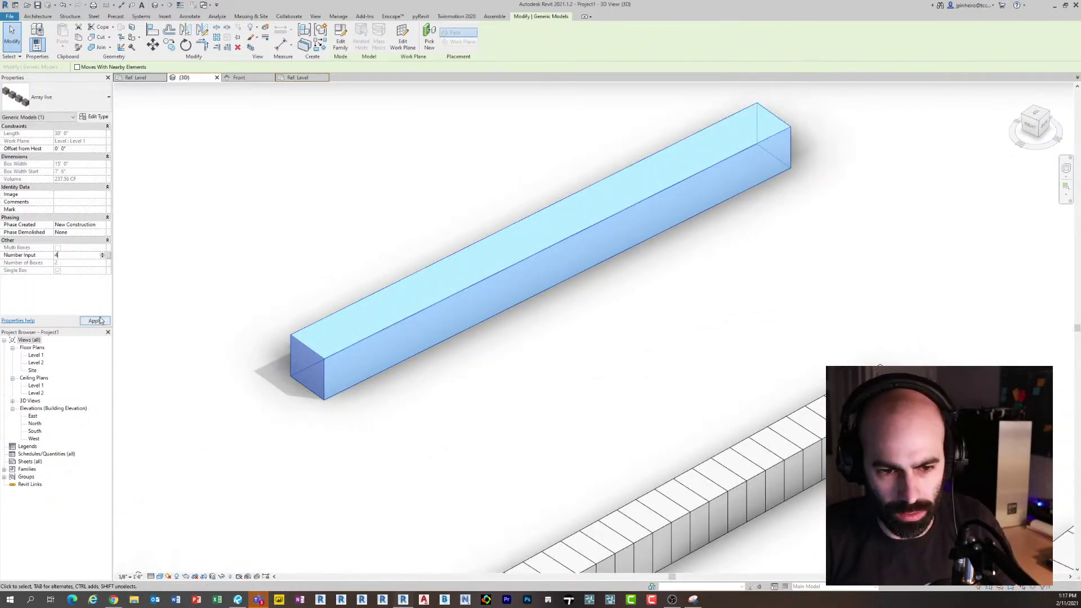
click(95, 321)
click(286, 249)
middle_drag(303, 250, 307, 275)
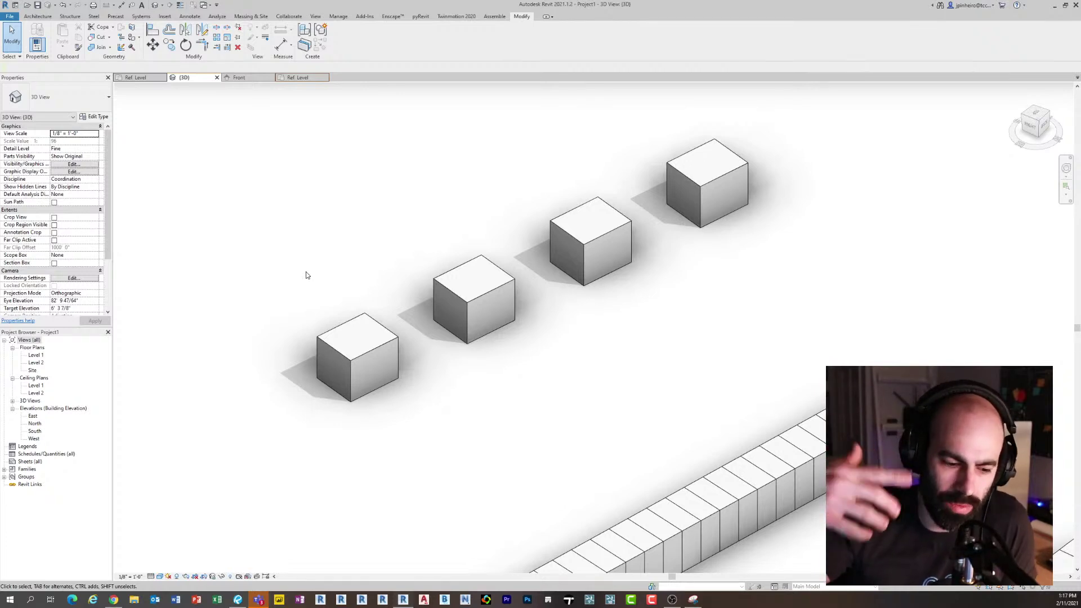
scroll(360, 282, down, 2)
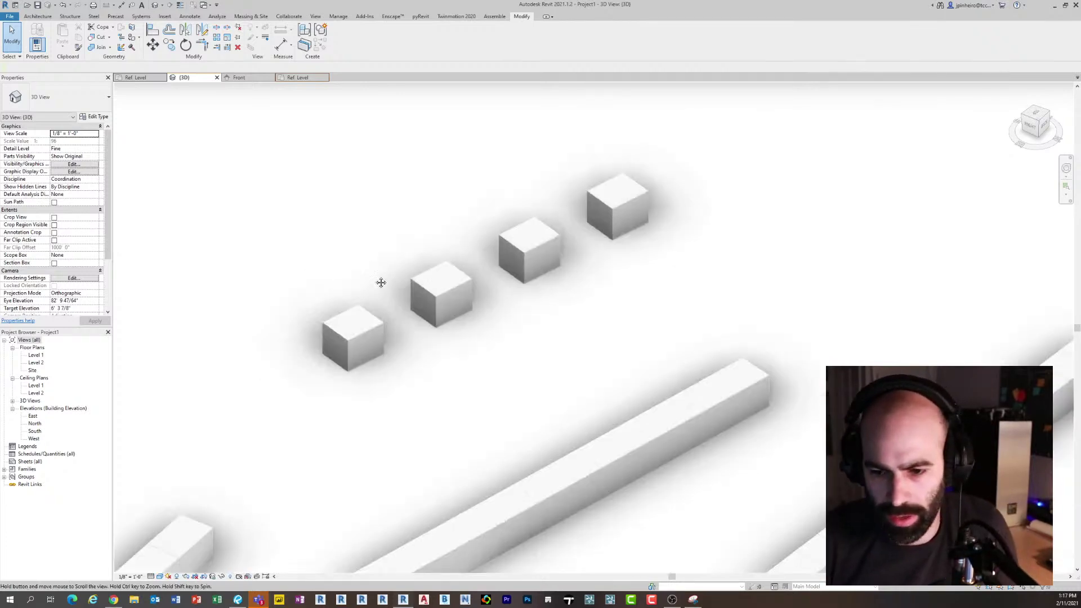
Return to the Ref. Level plan of the Array live family and view the full box array
click(347, 338)
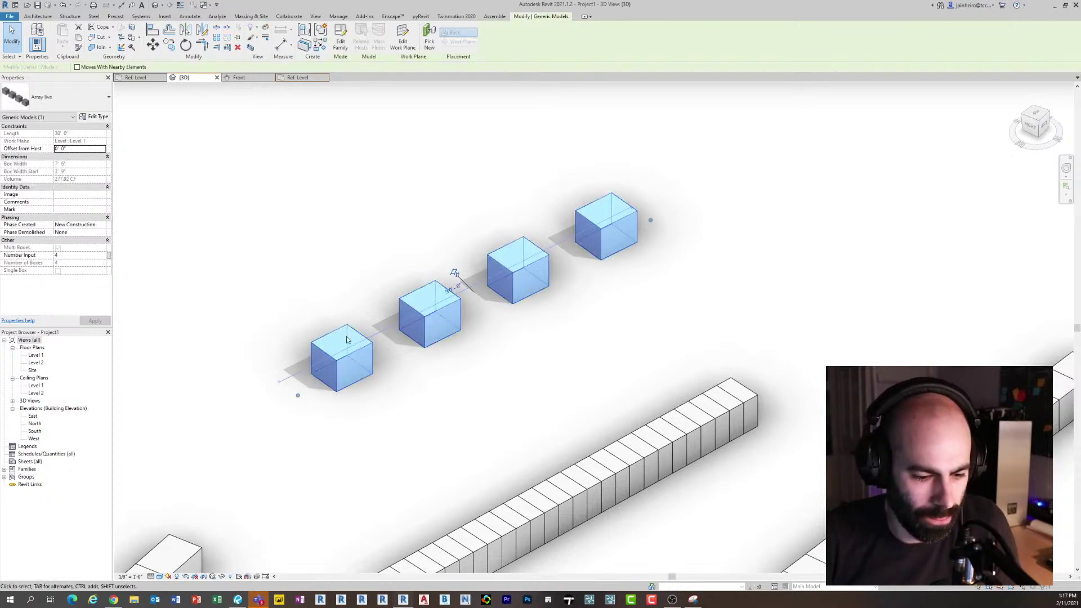
click(298, 77)
scroll(457, 341, down, 2)
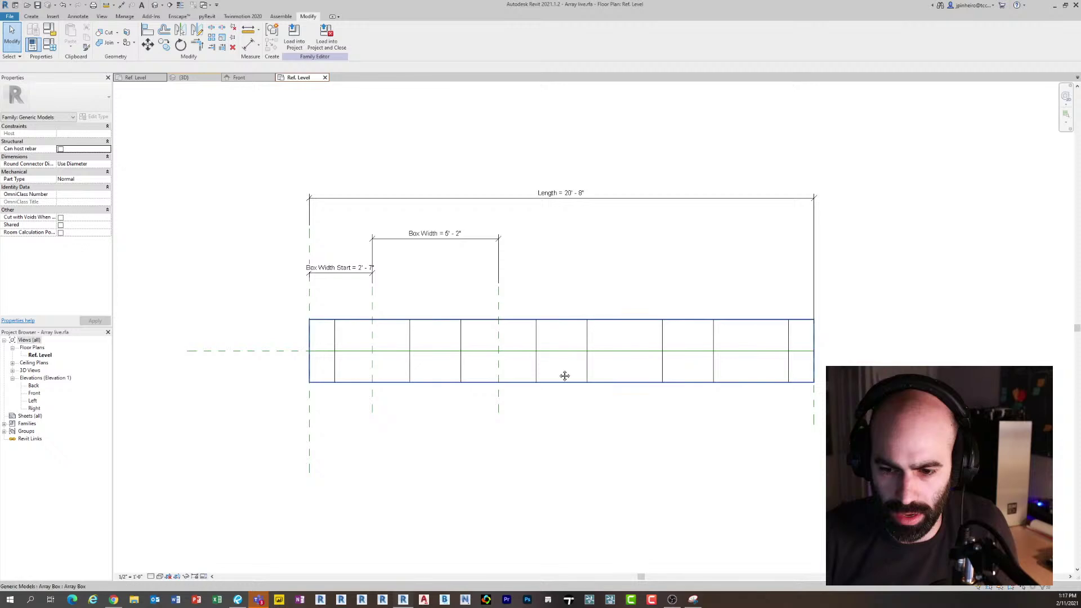
middle_drag(565, 376, 501, 394)
scroll(496, 450, up, 1)
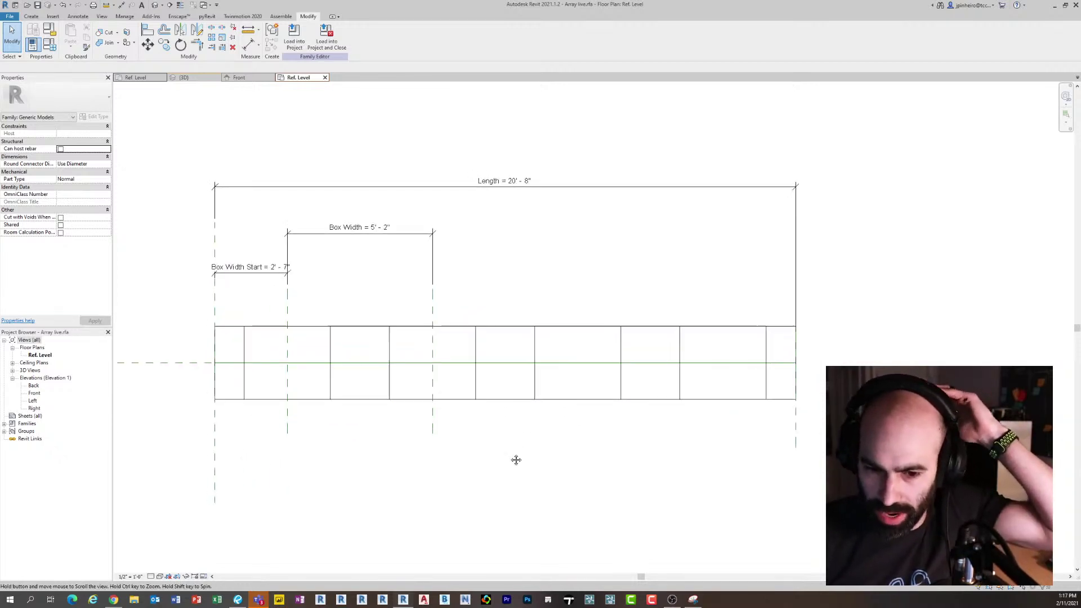
middle_drag(514, 458, 453, 475)
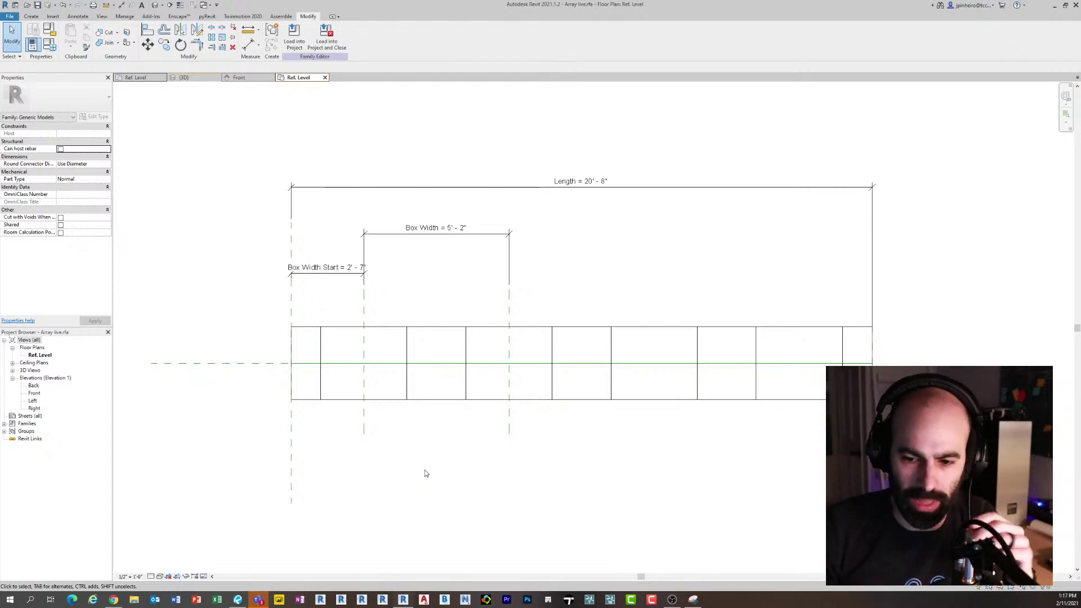
Open the nested Array Box family, skip saving, and switch to the Ref. Level plan of Array Boxes - Sample Project
double_click(422, 407)
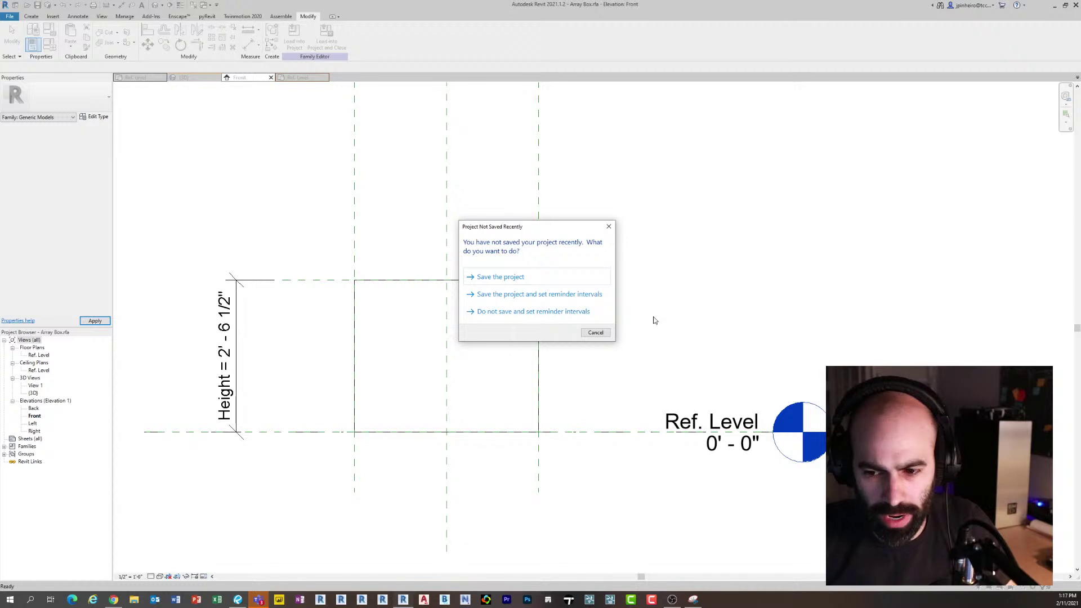
click(598, 332)
click(139, 77)
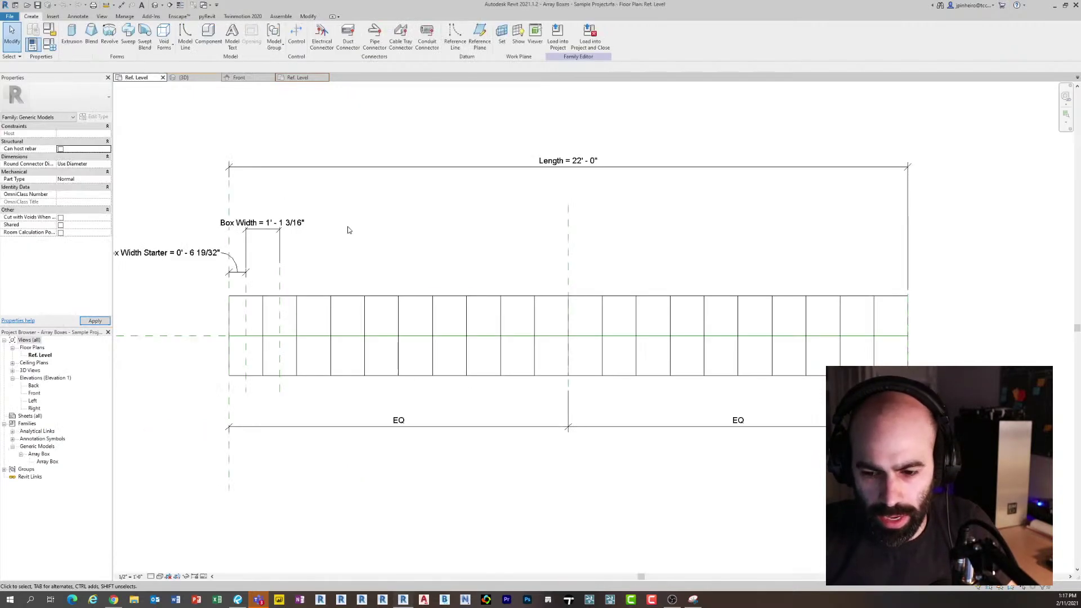
Examine the separated four-box instance alongside the other array instances in the project's 3D view
click(191, 79)
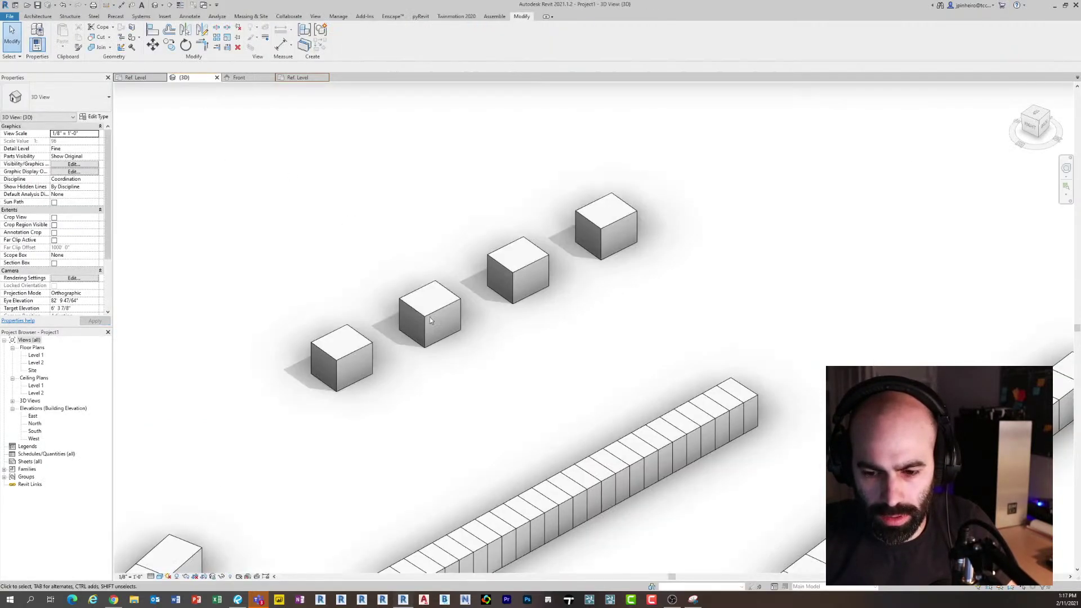
scroll(430, 317, down, 2)
middle_drag(430, 316, 426, 185)
middle_drag(458, 233, 427, 257)
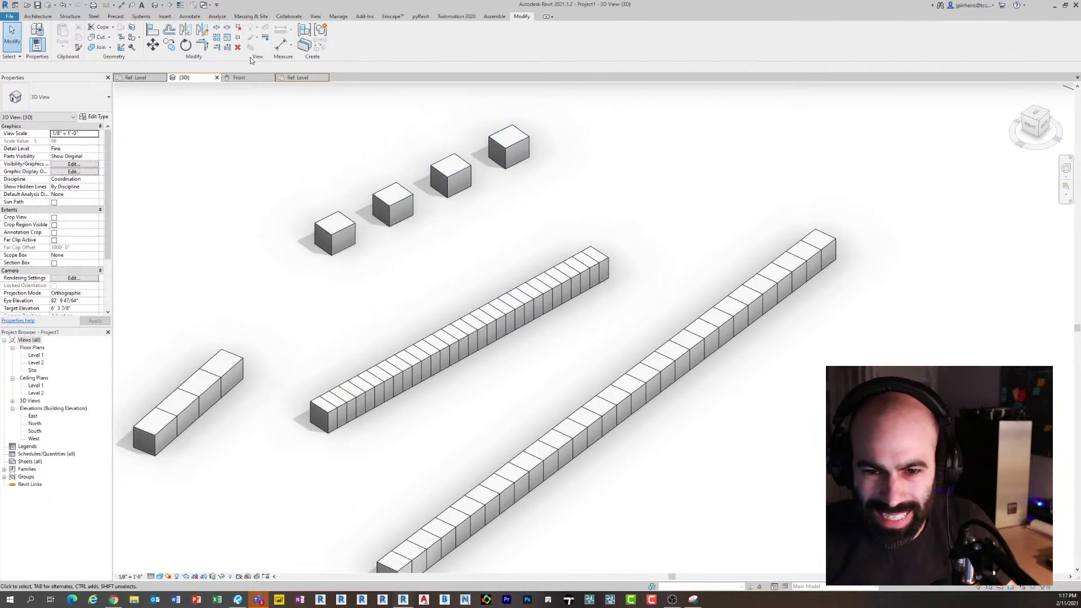
Open the first box's array group for editing in the Array live Ref. Level plan and select its nested Array Box
click(307, 77)
scroll(386, 394, up, 1)
click(414, 400)
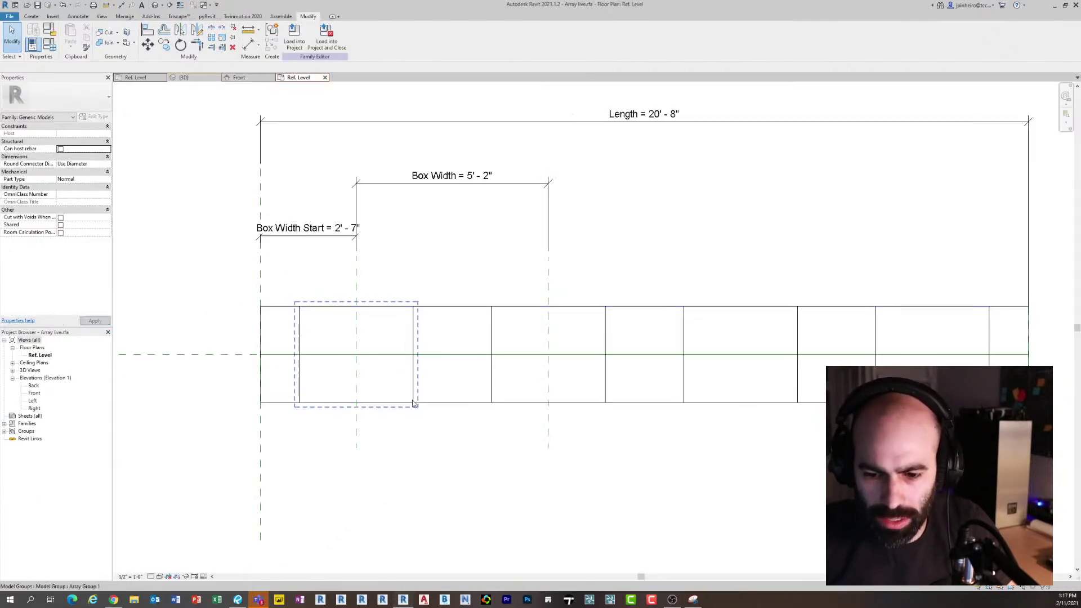
scroll(398, 397, up, 1)
click(292, 39)
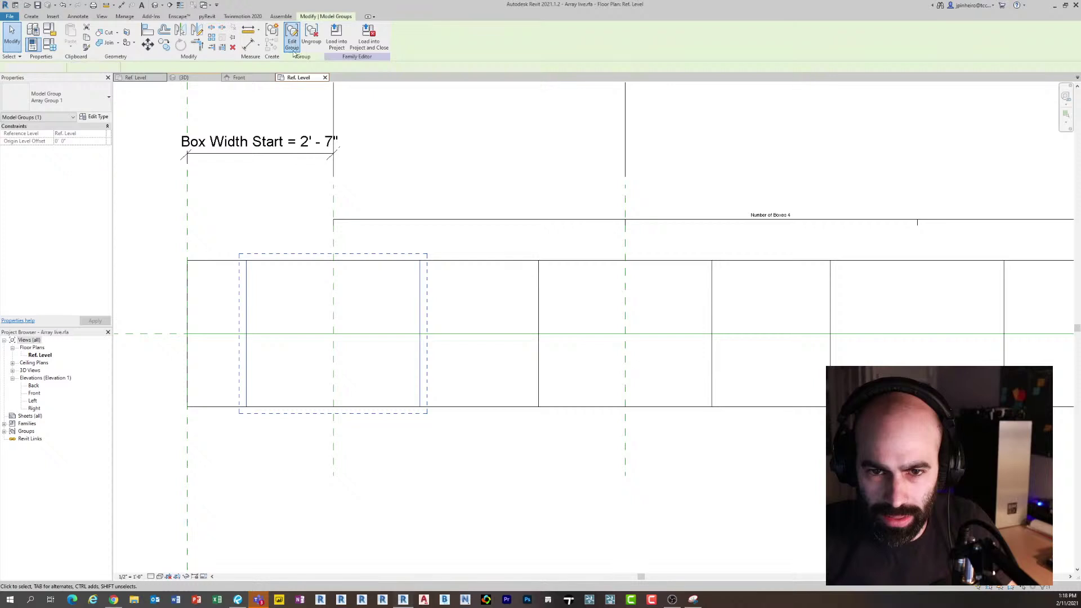
click(420, 275)
middle_drag(470, 333, 633, 387)
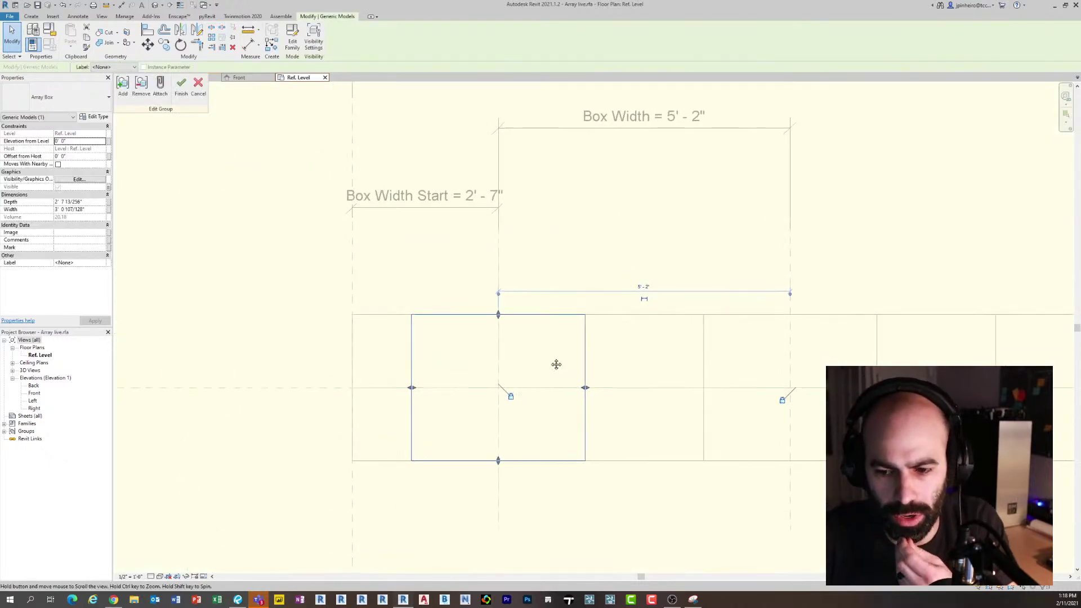
middle_drag(555, 365, 510, 350)
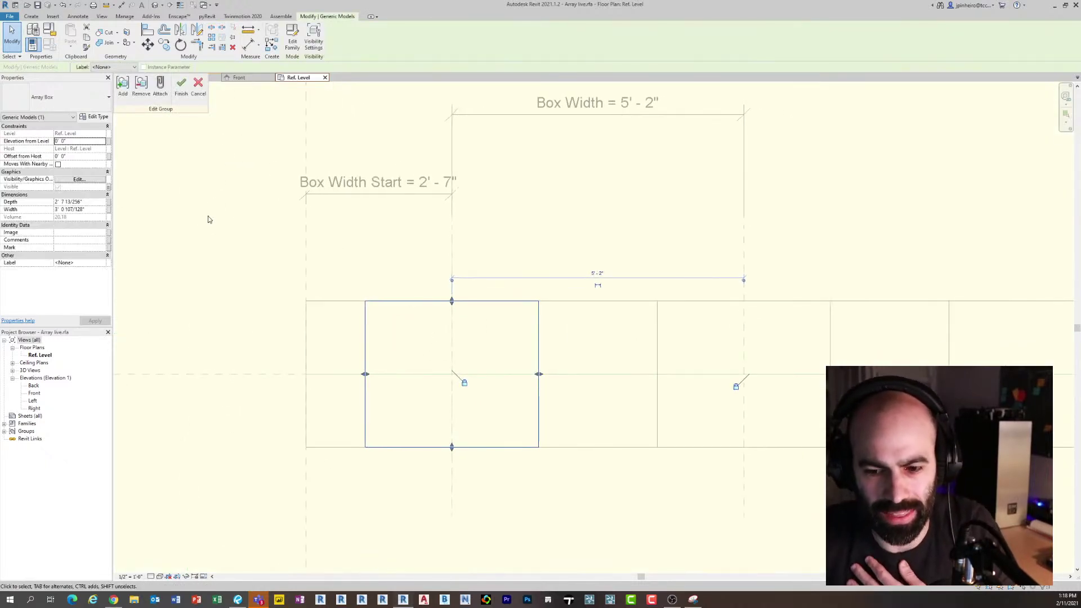
middle_drag(219, 221, 233, 225)
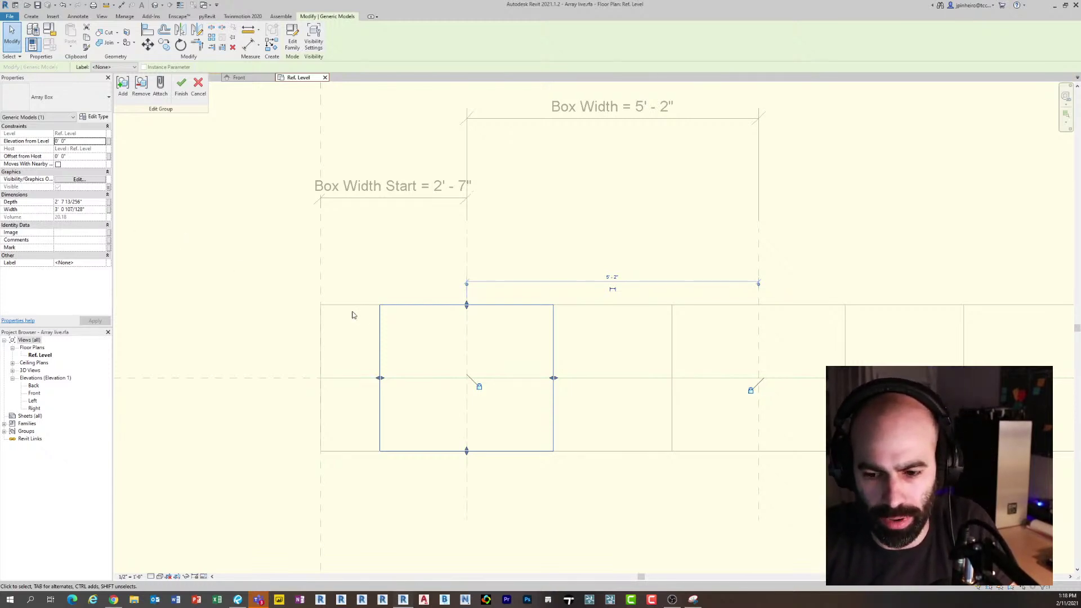
scroll(396, 293, up, 3)
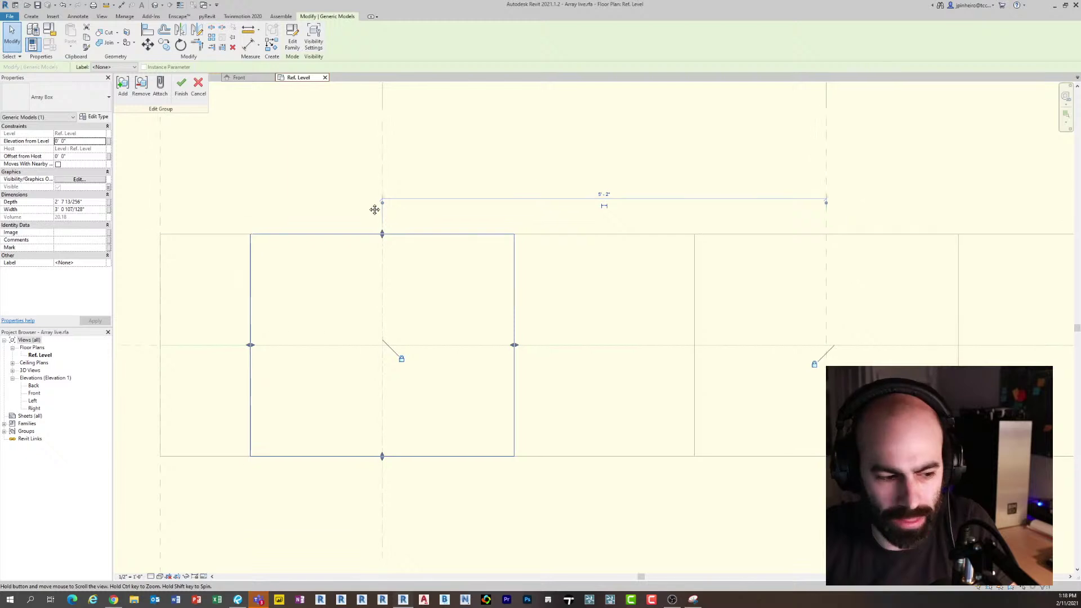
middle_drag(426, 292, 449, 293)
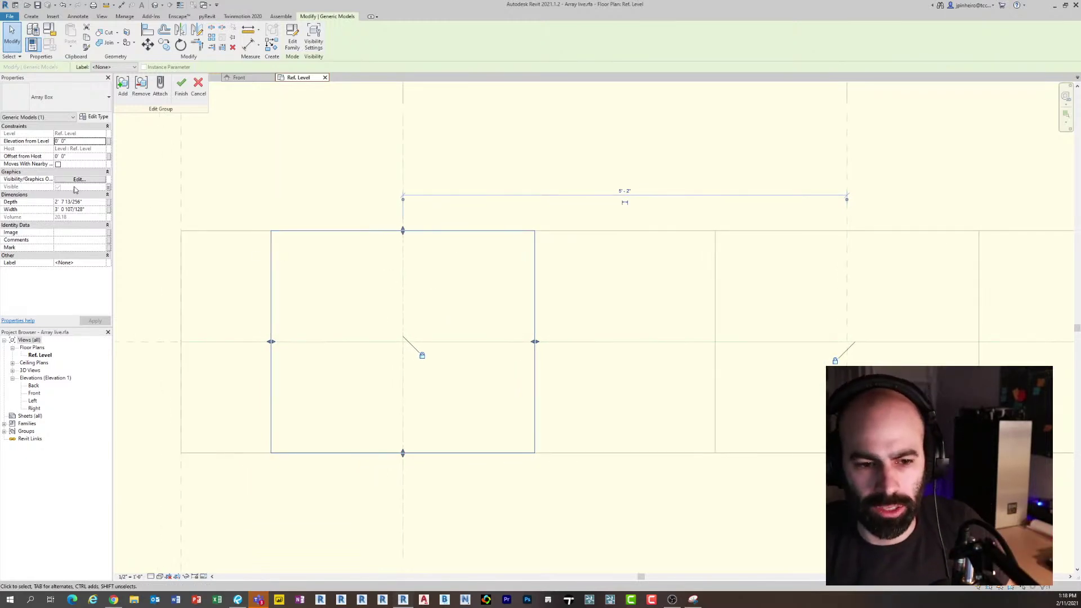
Associate the nested box's Width with the Box Width family parameter
click(110, 210)
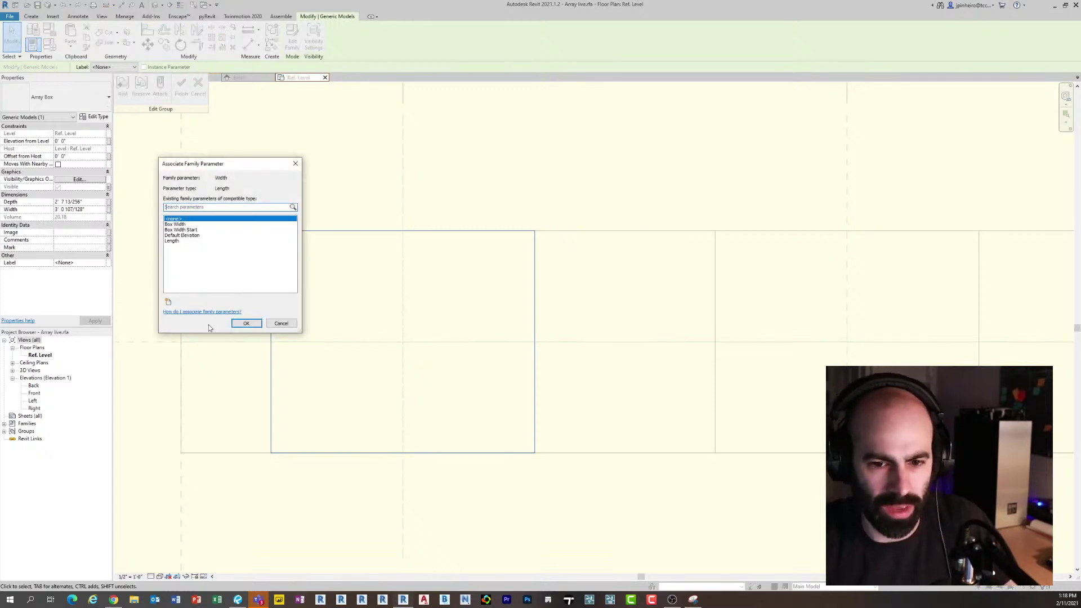
click(181, 225)
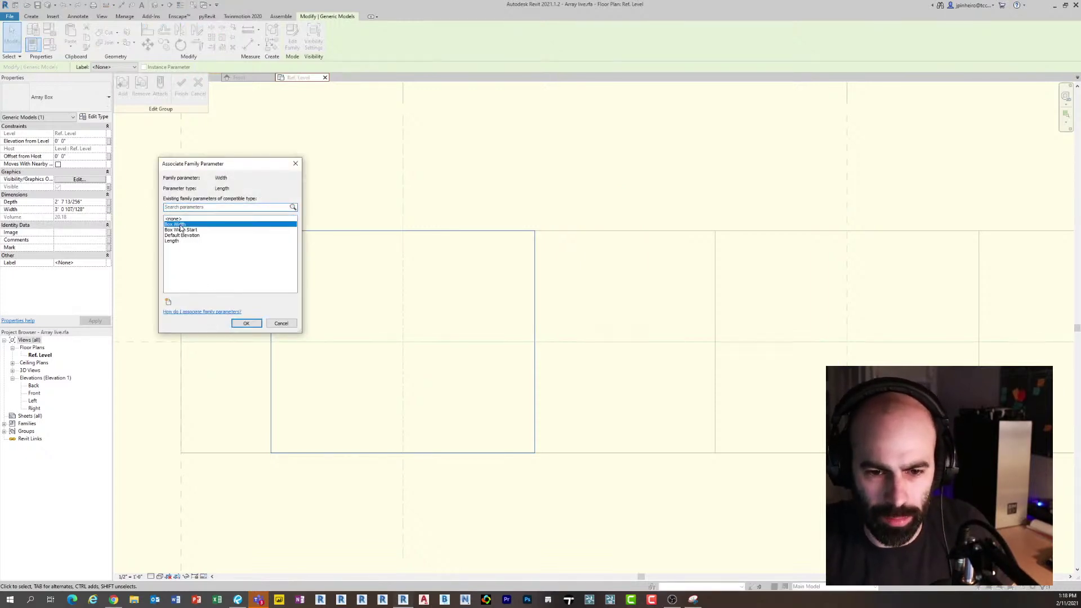
click(244, 325)
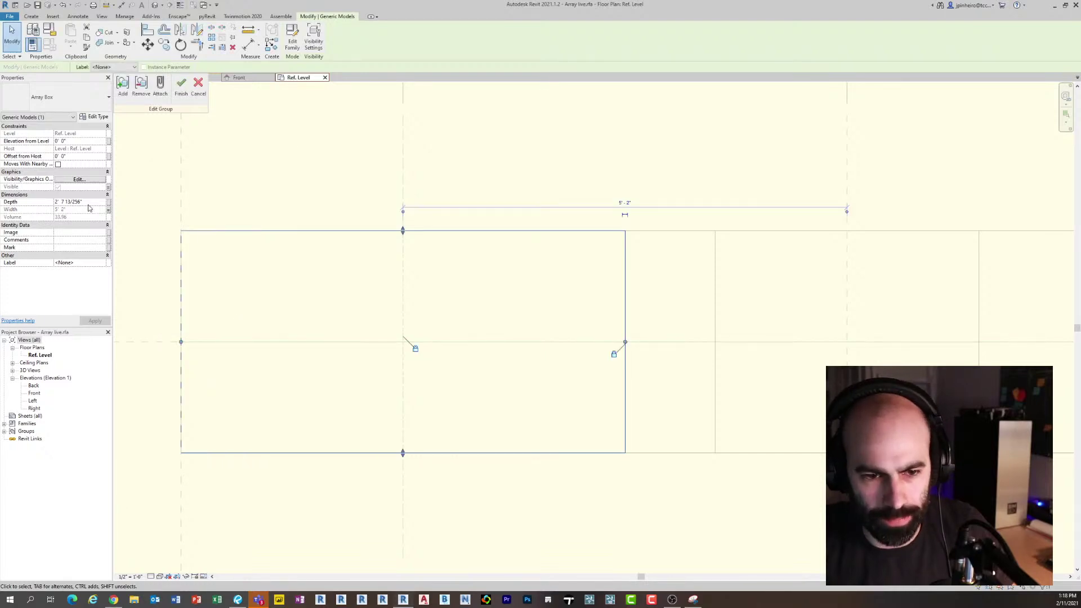
Create an instance parameter named Box Depth and associate the nested box's Depth with it
click(109, 202)
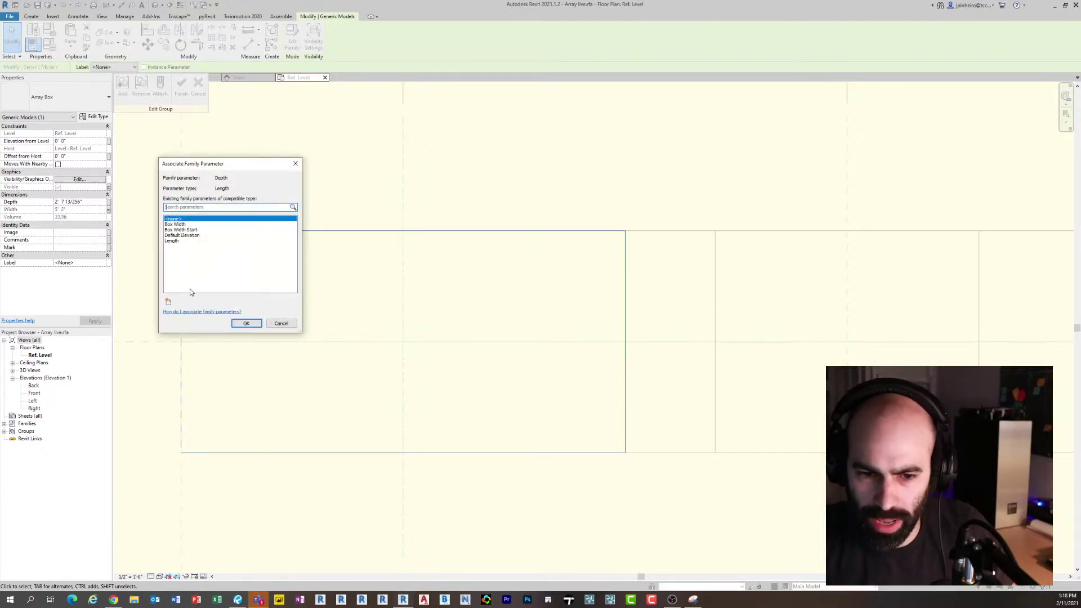
click(169, 303)
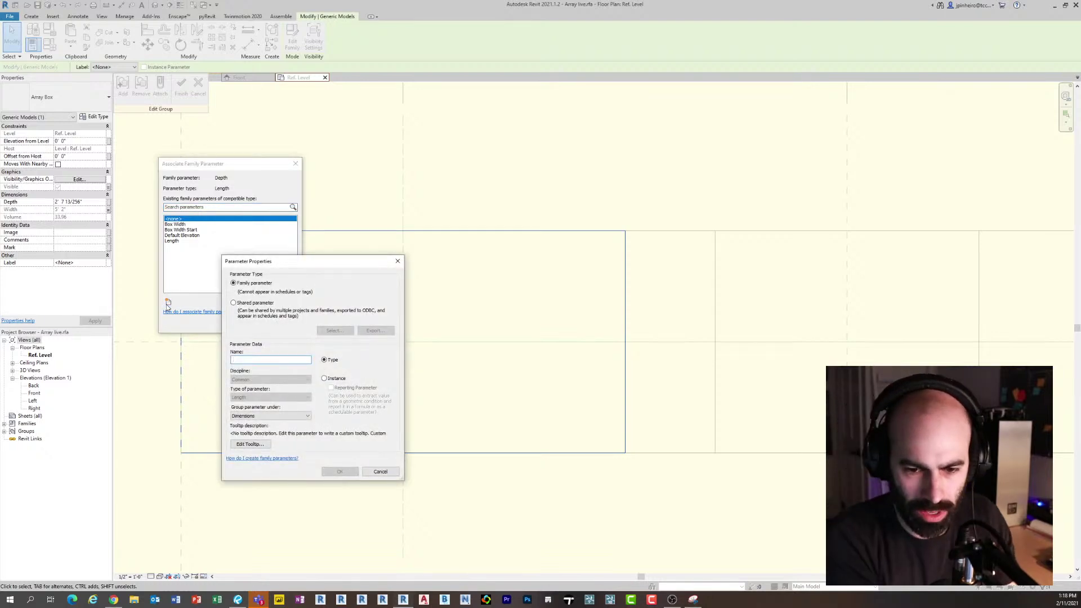
text(Depth)
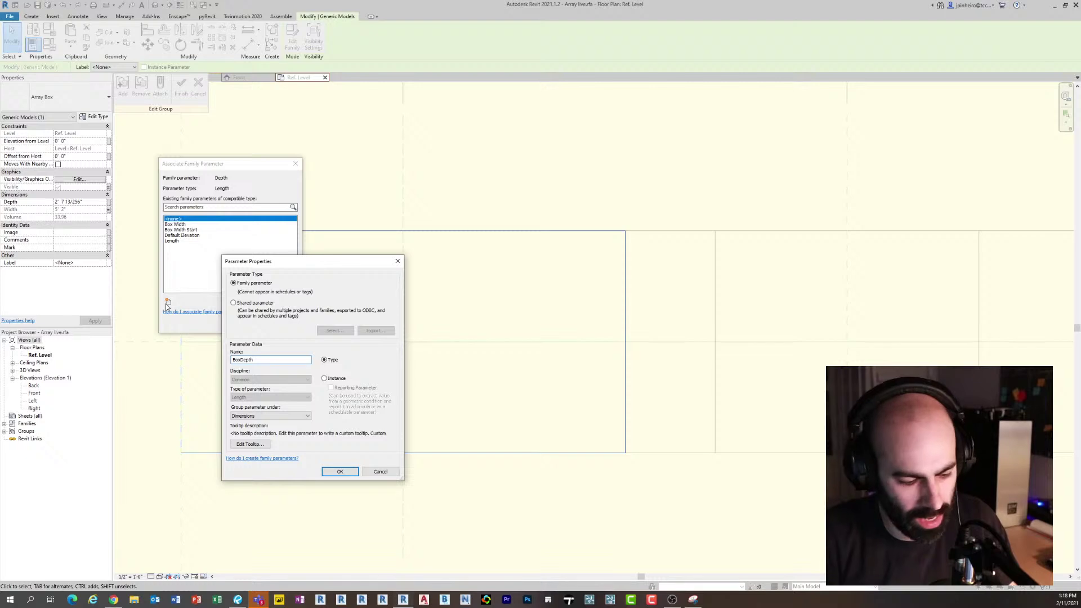
key(BackSpace)
key(BackSpace)
key(BackSpace)
key(BackSpace)
key(BackSpace)
text(Depth)
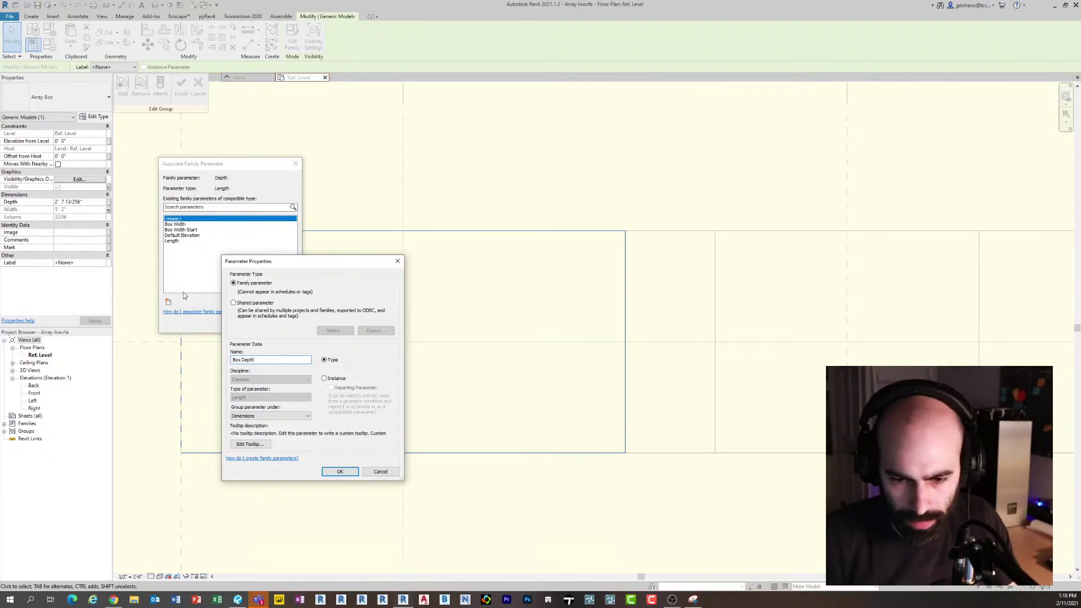
click(340, 471)
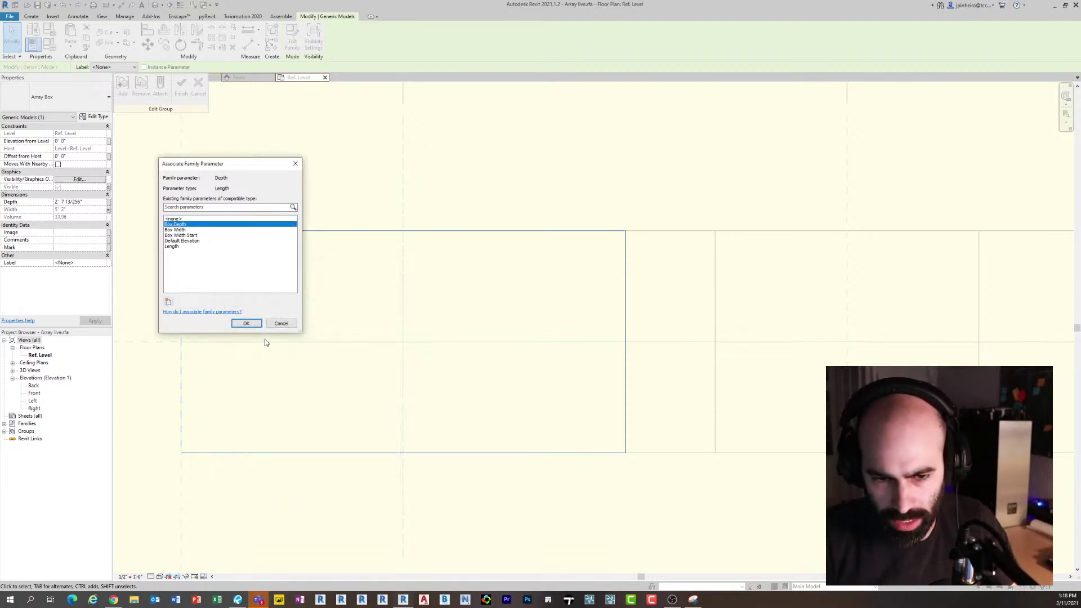
click(258, 325)
Finish editing the array group and clear the selection
scroll(310, 190, down, 1)
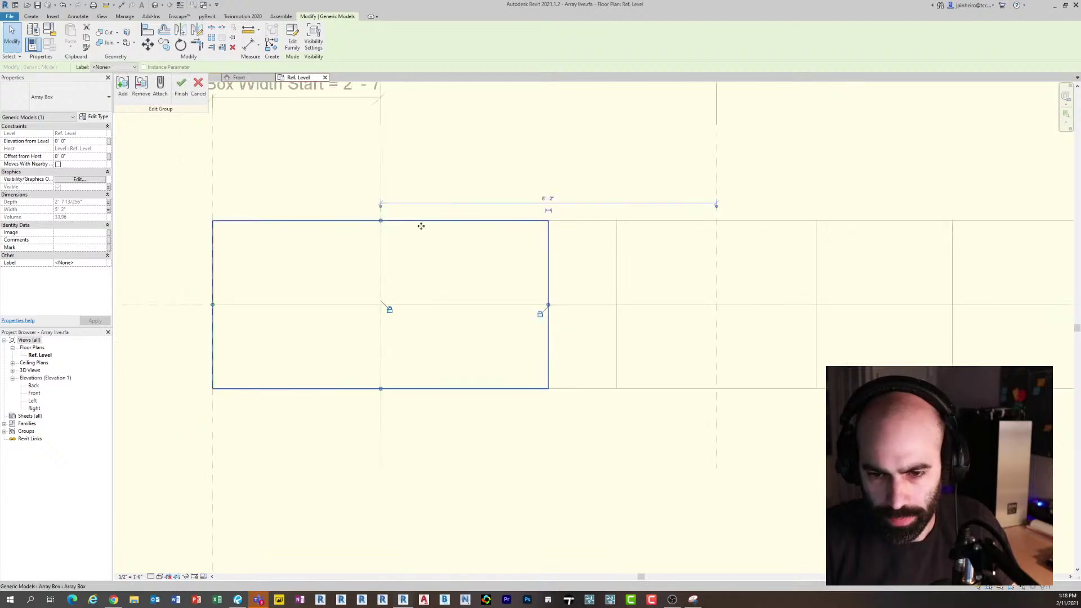
scroll(380, 222, up, 2)
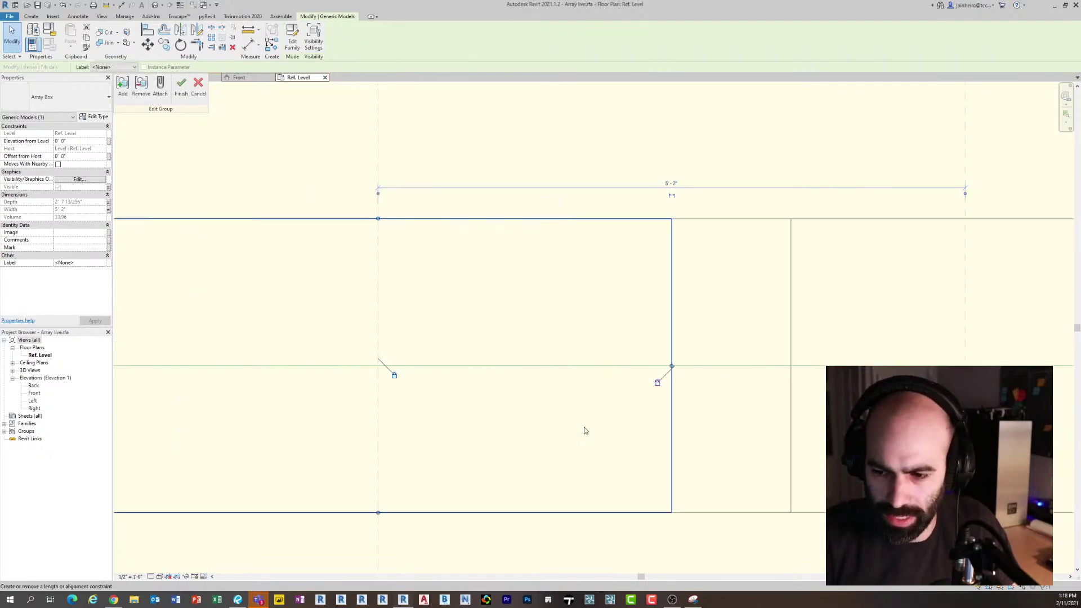
scroll(394, 526, down, 1)
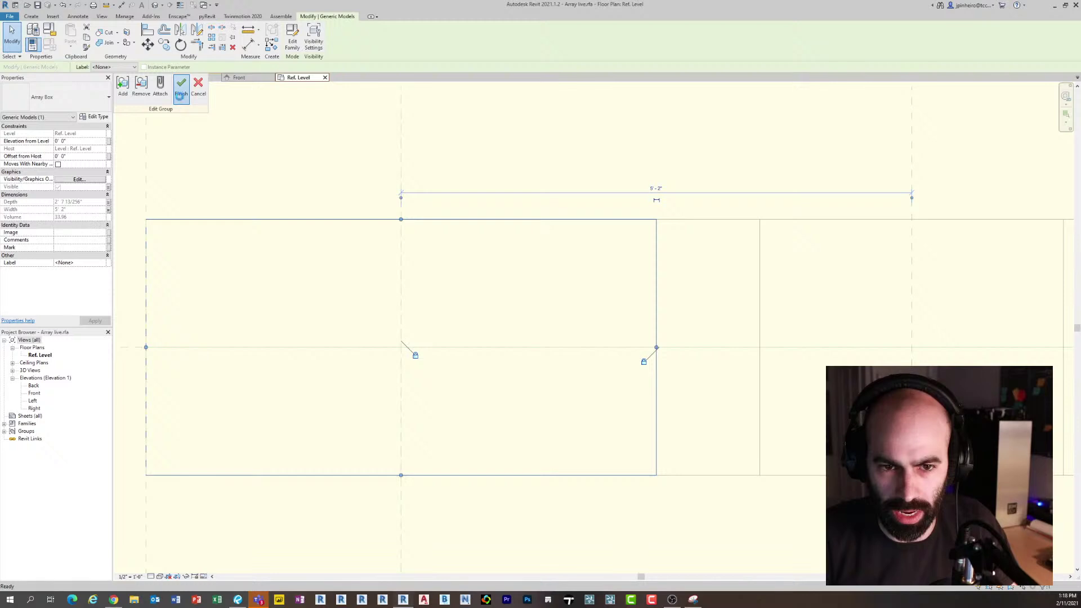
click(181, 84)
scroll(434, 314, down, 5)
click(588, 398)
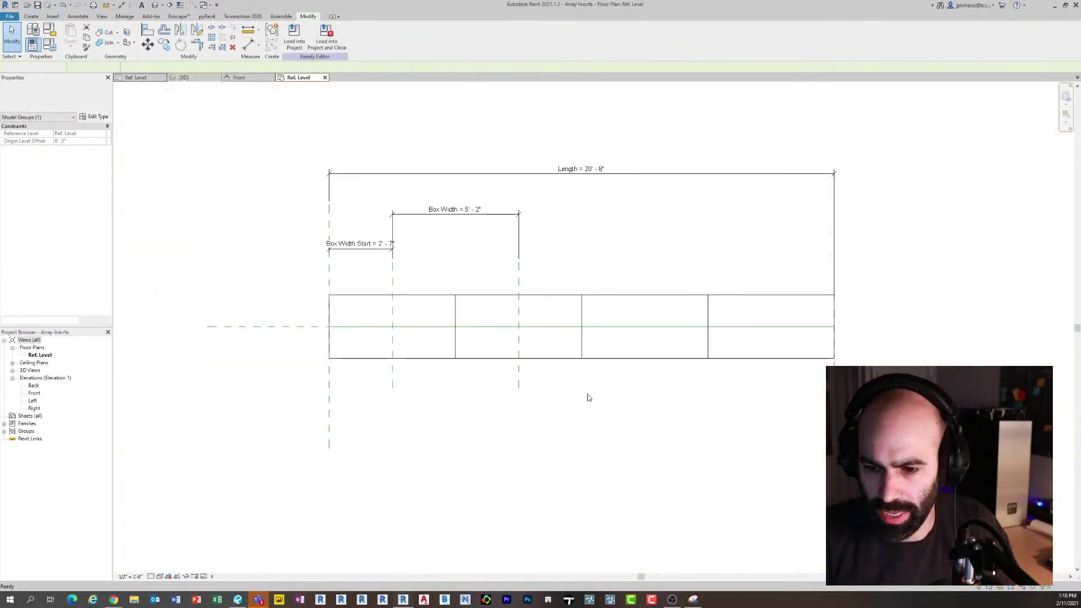
Check the boxes along the array and the full-length single box by selecting them in the plan
click(557, 357)
click(660, 354)
click(705, 356)
click(720, 358)
click(715, 393)
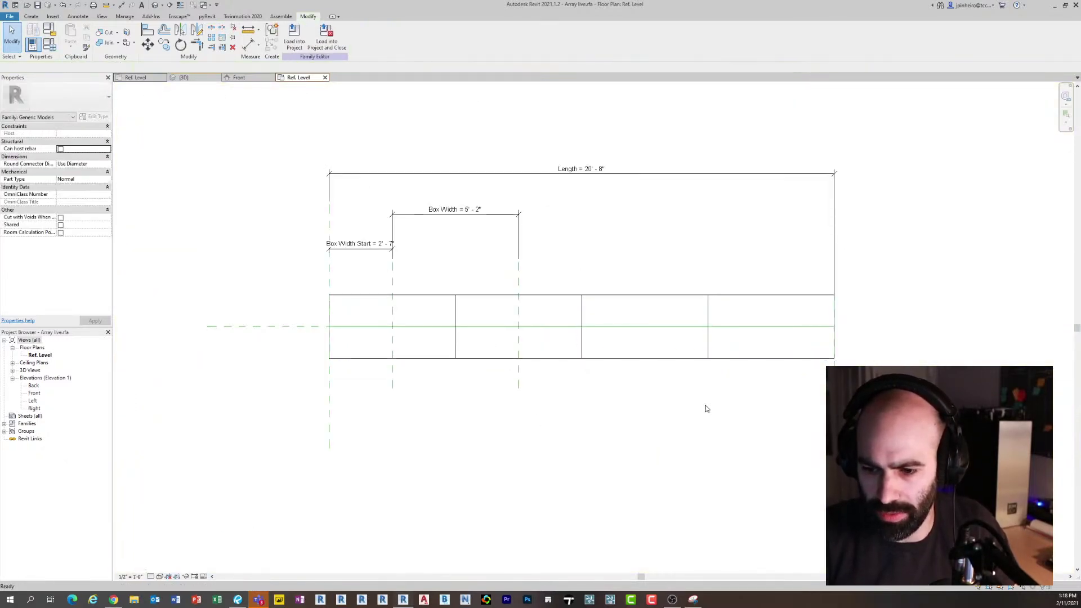
click(603, 361)
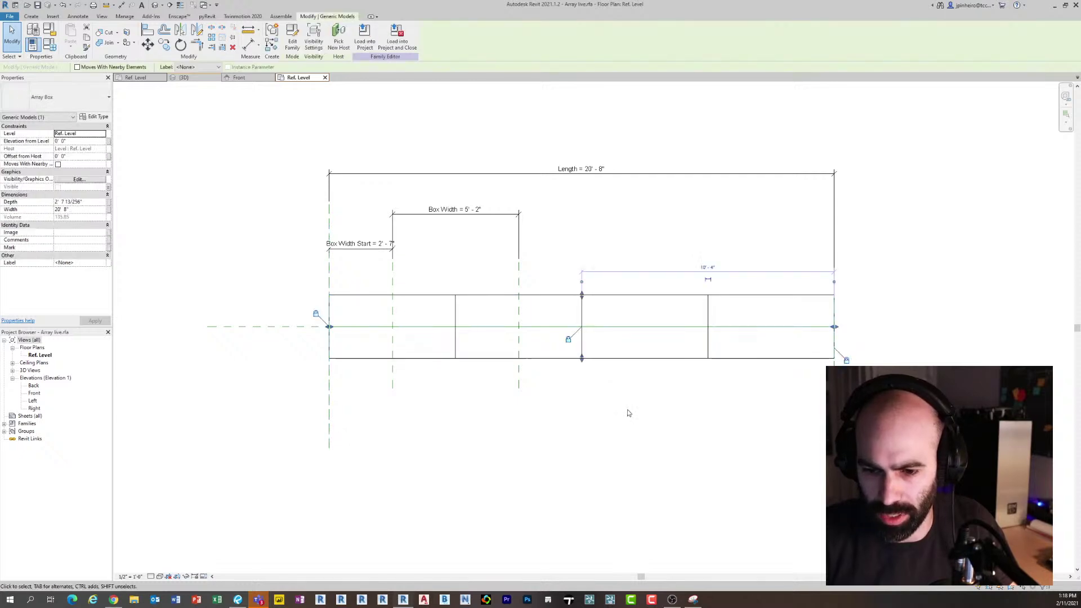
click(627, 410)
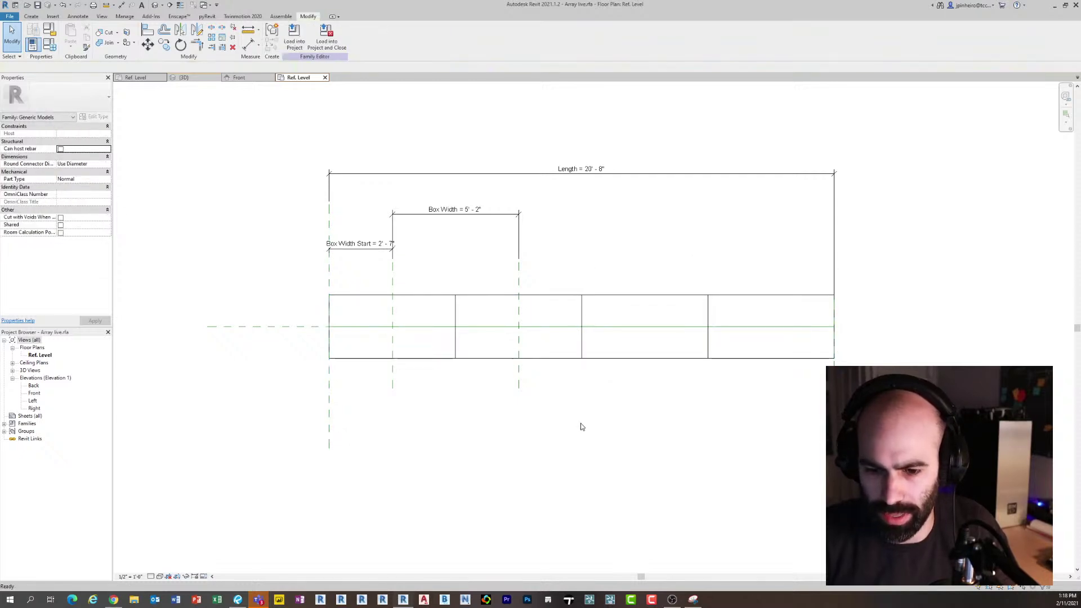
Load the Array live family into the project, overwriting the existing version and its parameter values
click(291, 37)
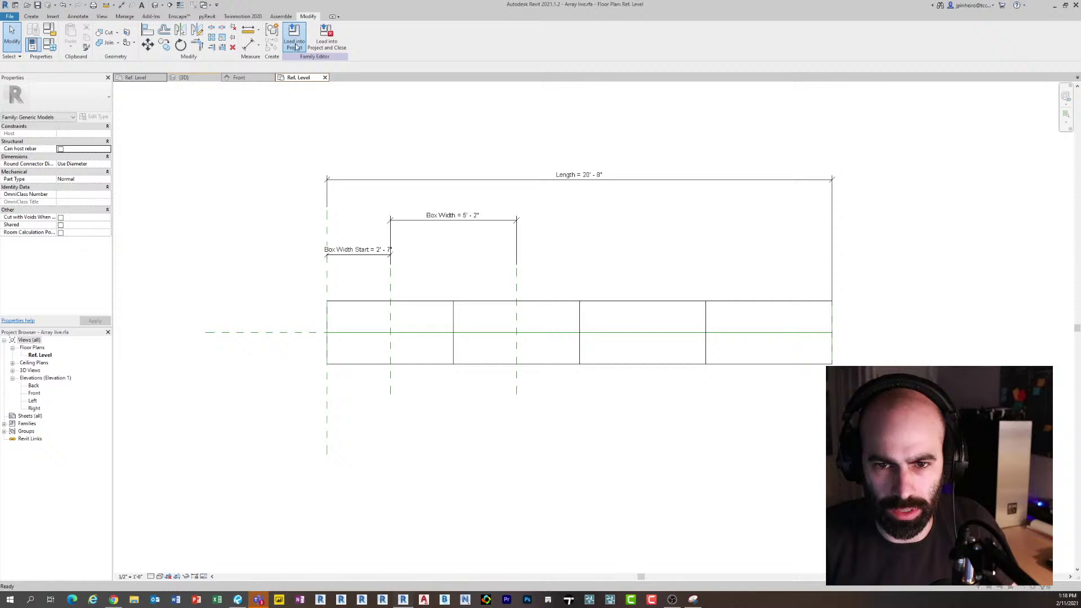
click(517, 363)
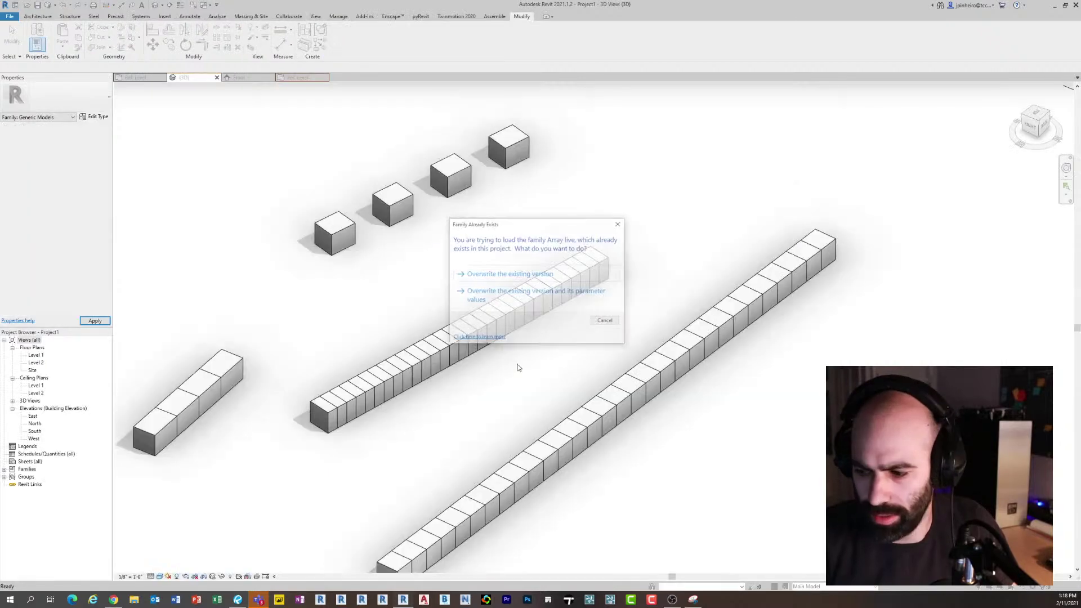
click(492, 305)
scroll(488, 354, up, 5)
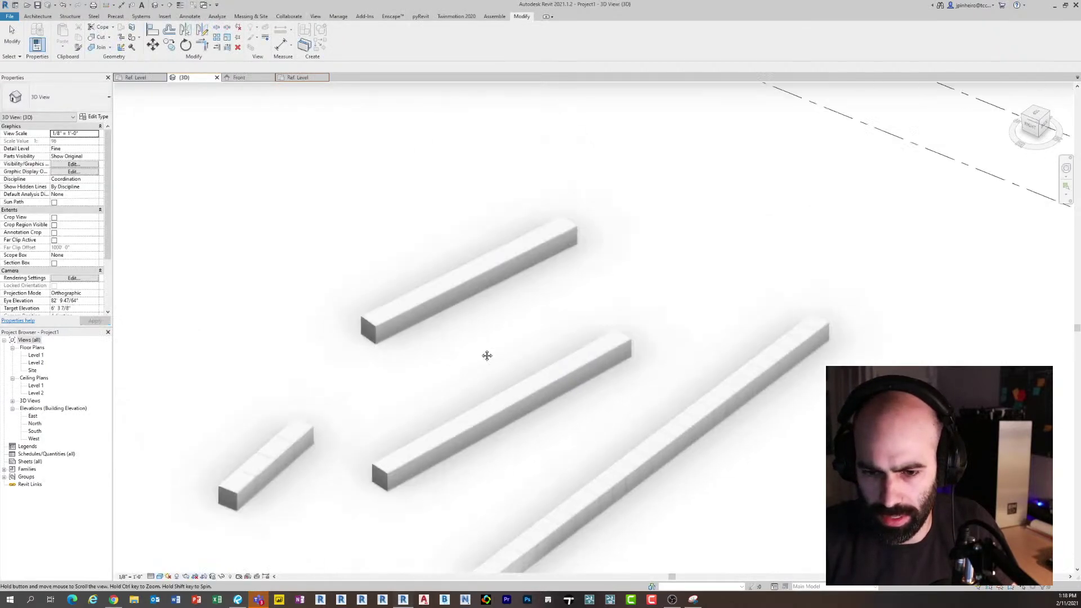
Set the Number Input of the 30-foot array instance in the project's 3D view to 40
click(435, 277)
scroll(435, 277, up, 2)
middle_drag(509, 362, 590, 368)
scroll(523, 337, down, 2)
shift+middle_drag(523, 338, 631, 382)
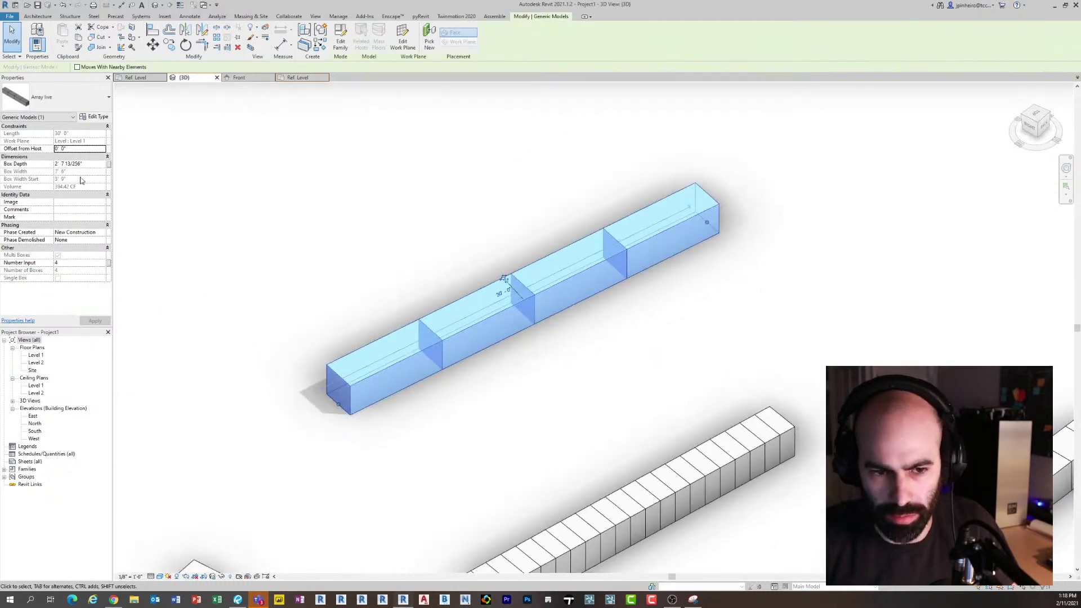
click(84, 263)
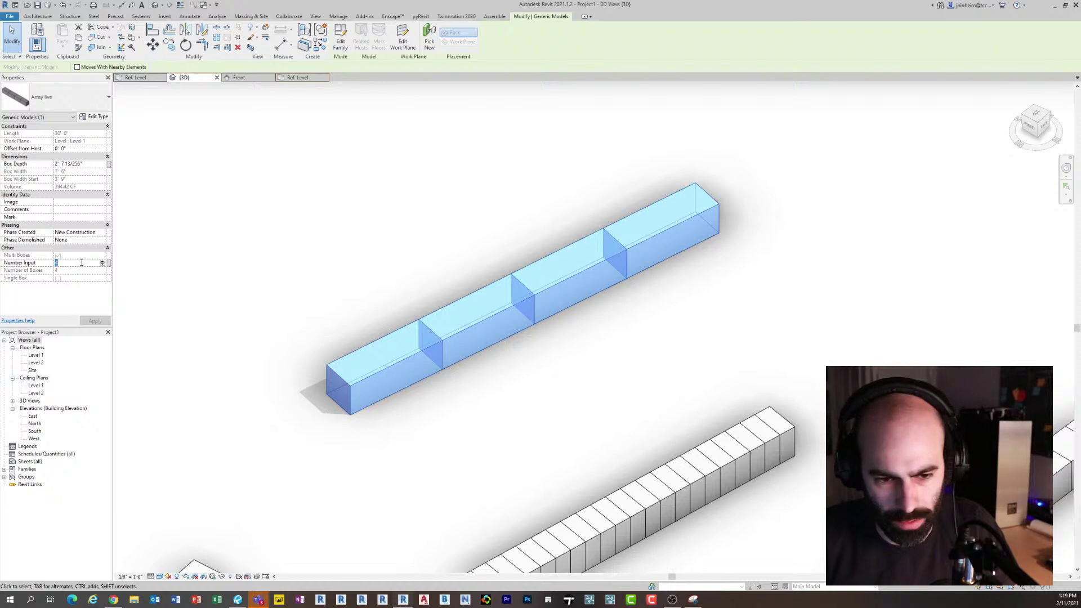
click(373, 285)
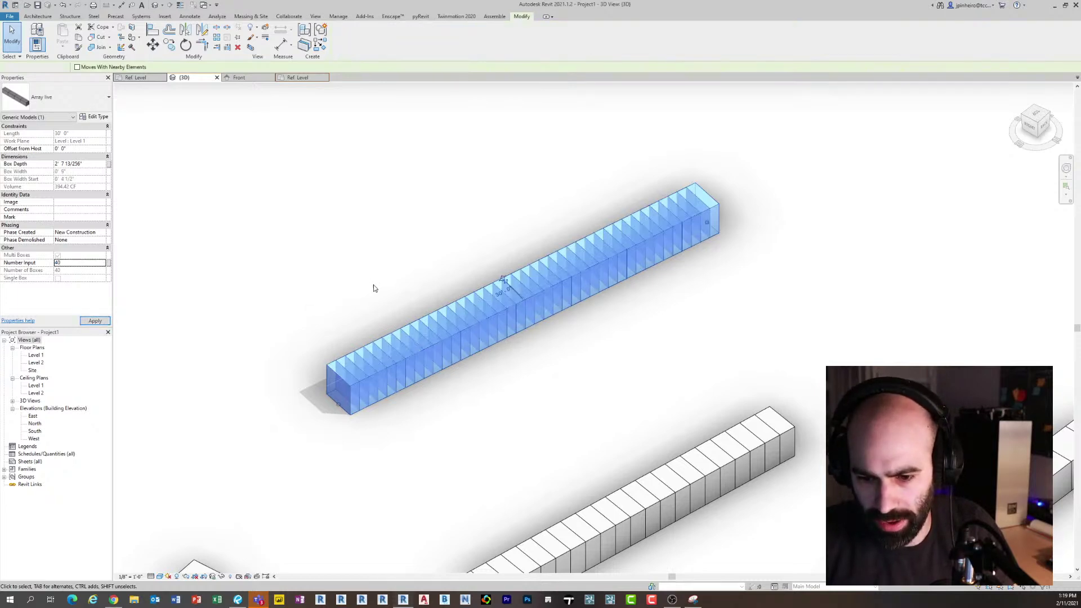
Set the 30-foot array instance's Number Input to 1 and deselect it
scroll(433, 354, up, 2)
click(436, 343)
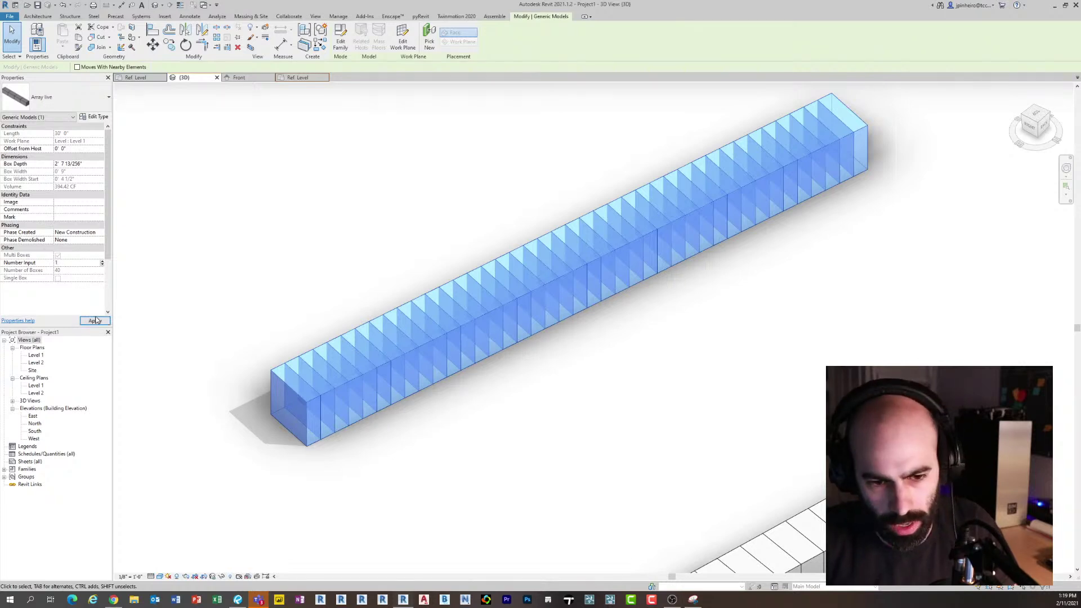
click(96, 320)
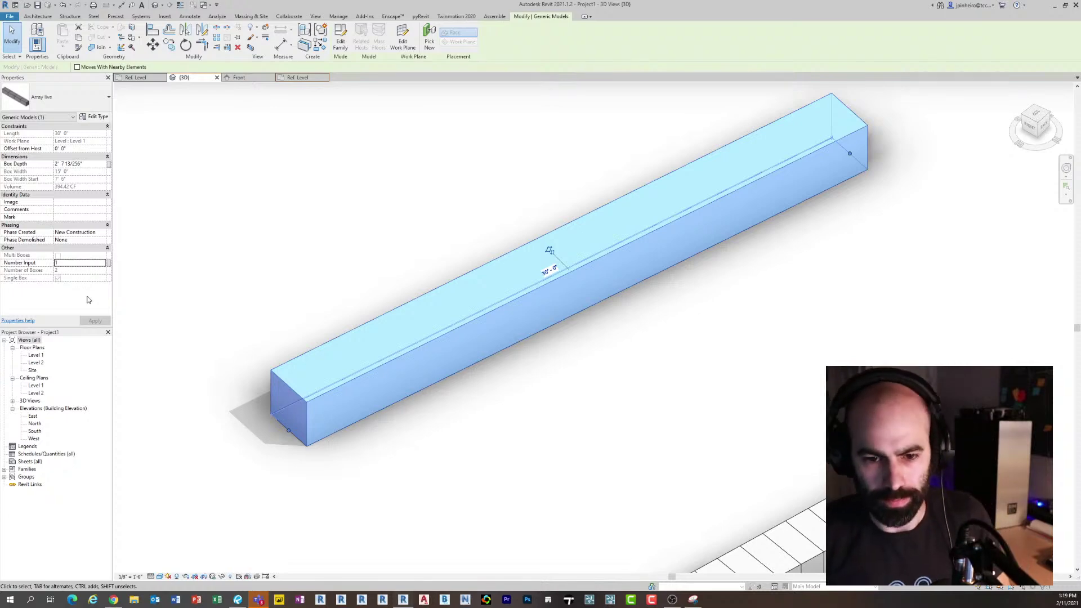
click(281, 193)
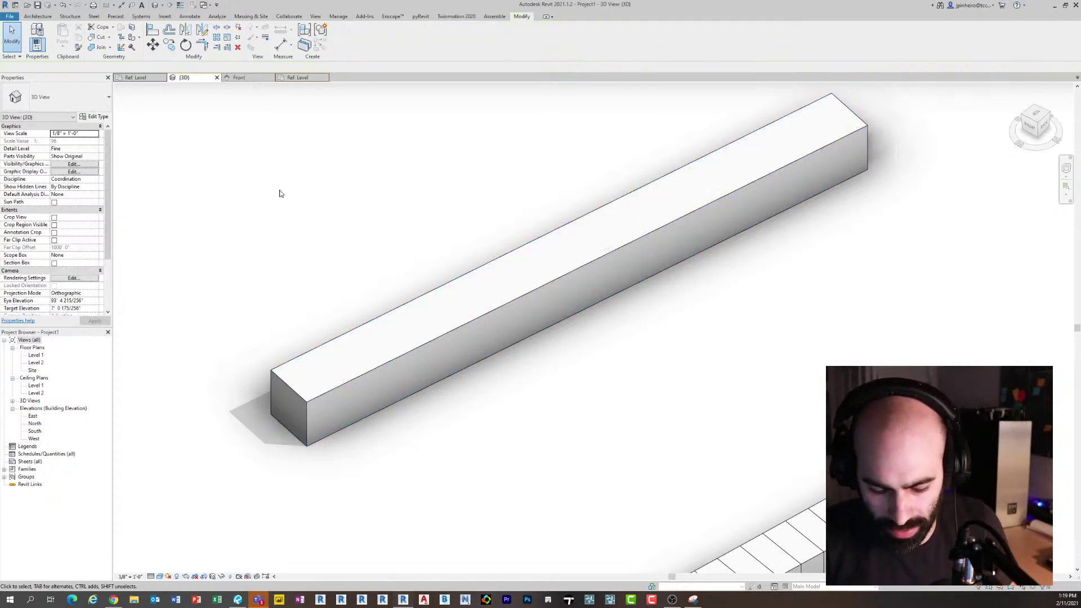